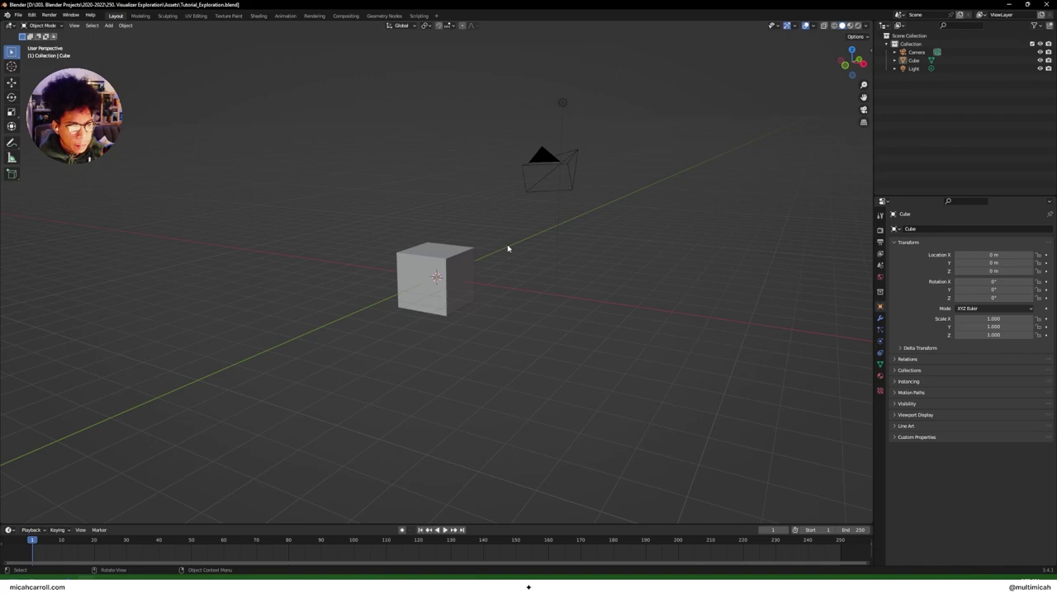
Step: Delete the default camera, cube and light from the scene
{"action": "key", "text": "a"}
{"action": "key", "text": "alt+a"}
{"action": "key", "text": "a"}
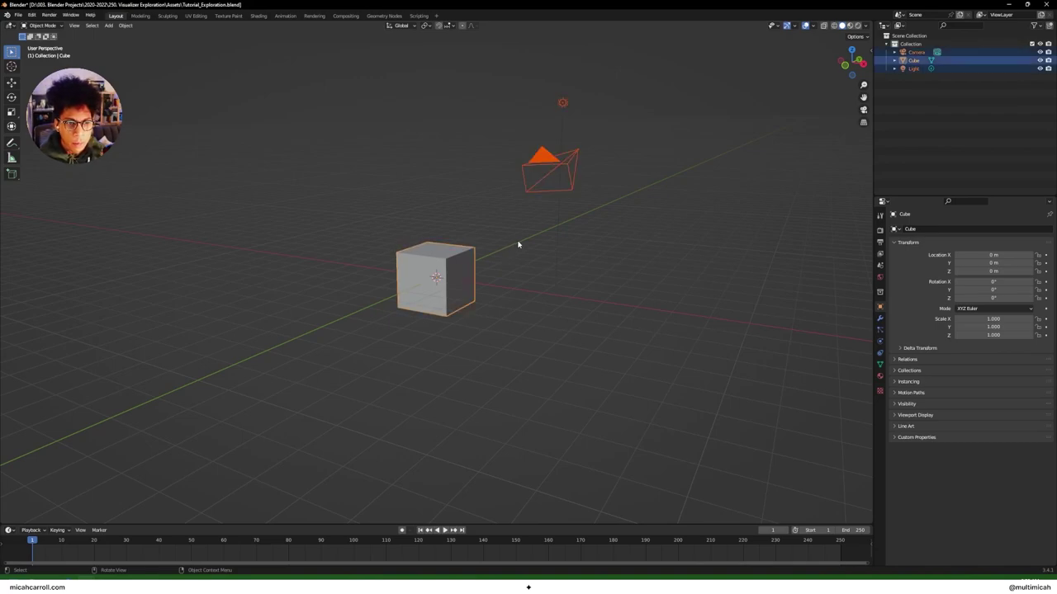
{"action": "key", "text": "x"}
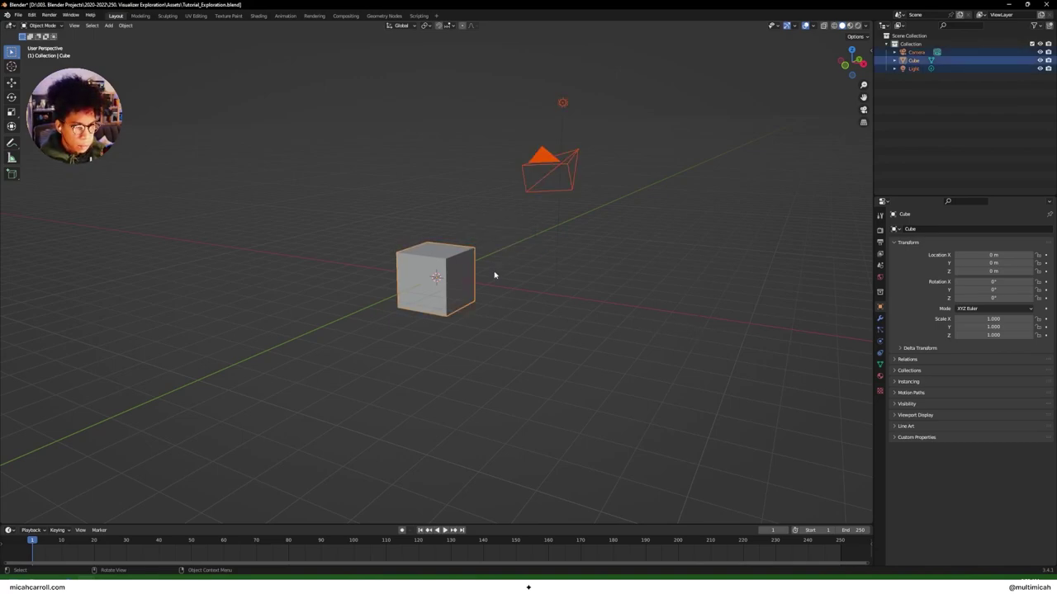
{"action": "key", "text": "x"}
{"action": "left_click", "coordinate": [502, 268]}
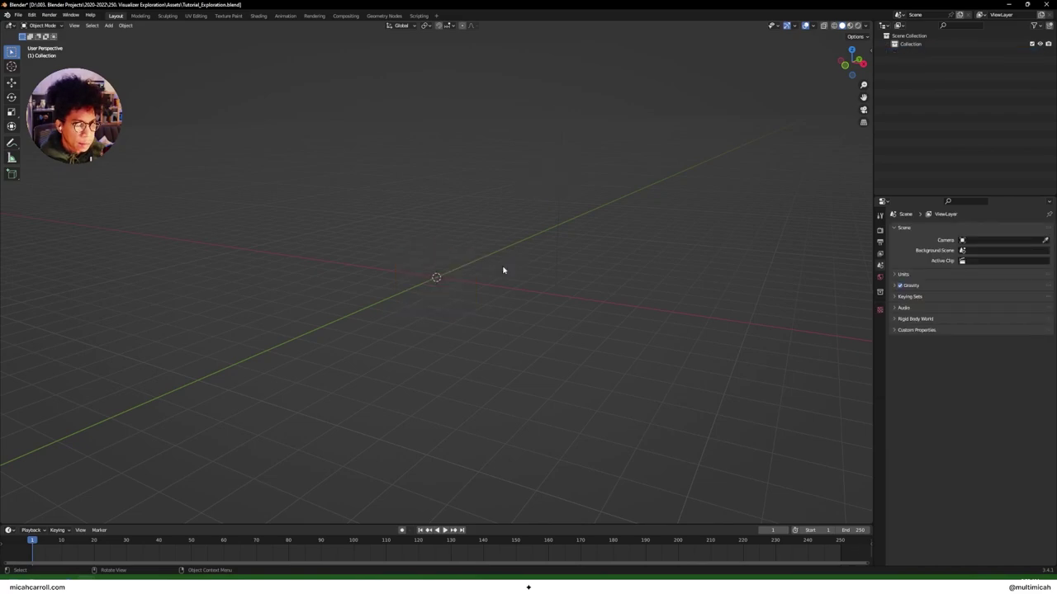
Step: Enable Ambient Occlusion, Bloom and Screen Space Reflections for the Eevee render engine, and save the file
{"action": "left_click", "coordinate": [880, 231]}
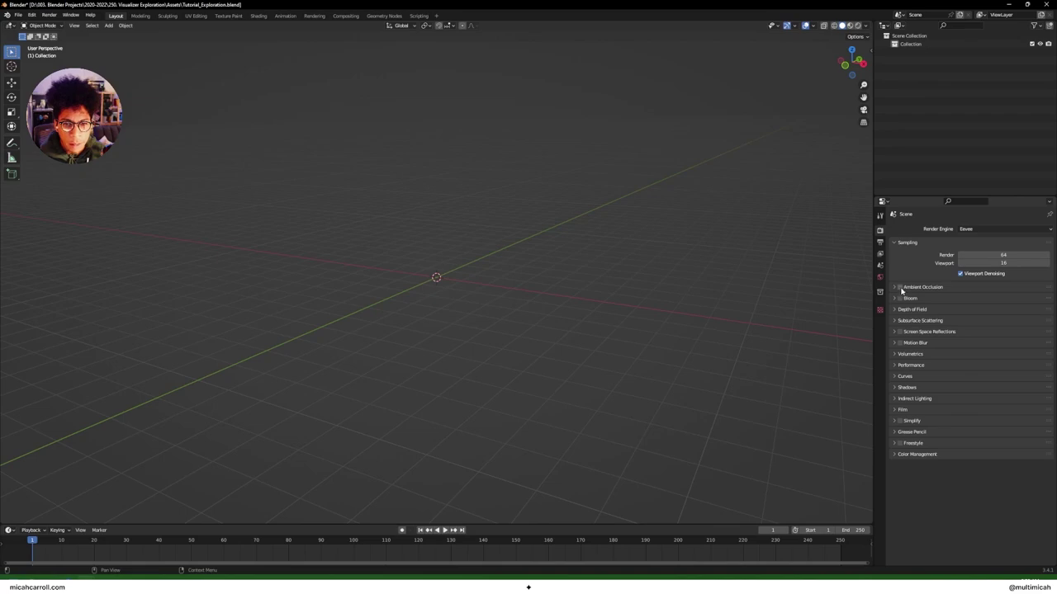
{"action": "left_click", "coordinate": [899, 286]}
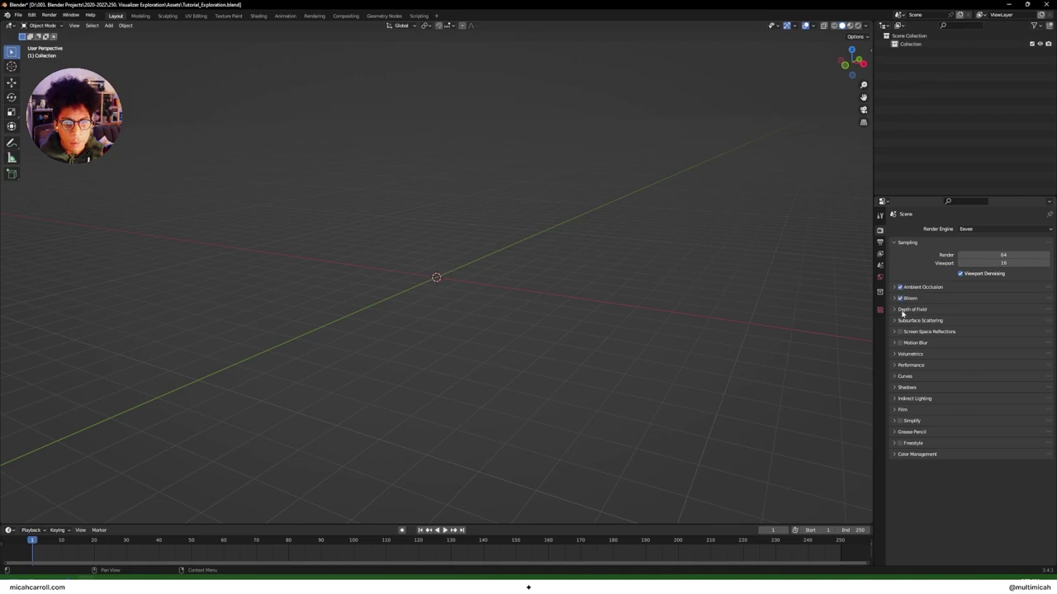
{"action": "left_click", "coordinate": [899, 332]}
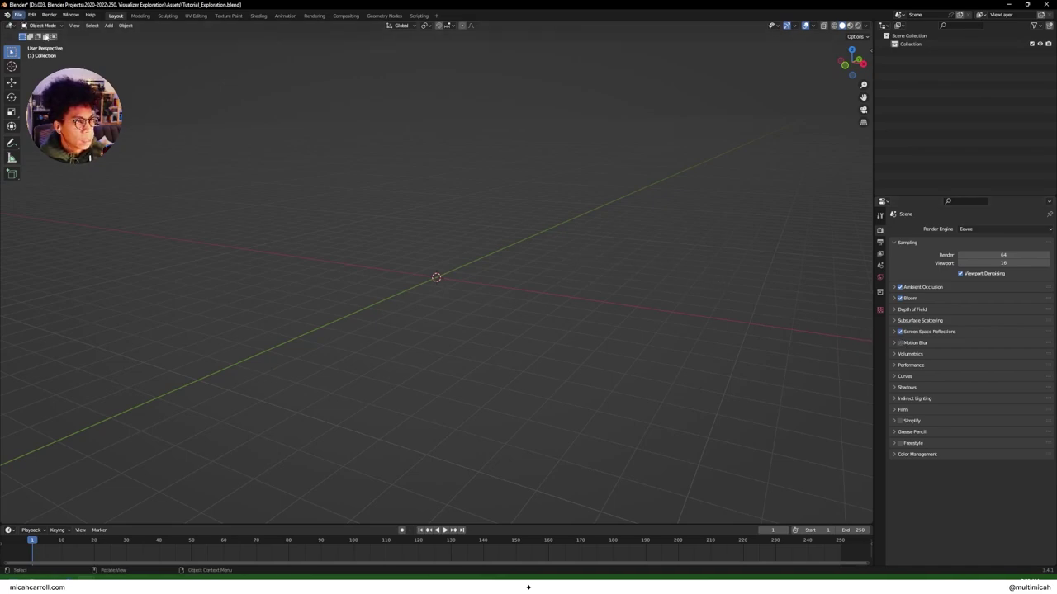
{"action": "key", "text": "ctrl+s"}
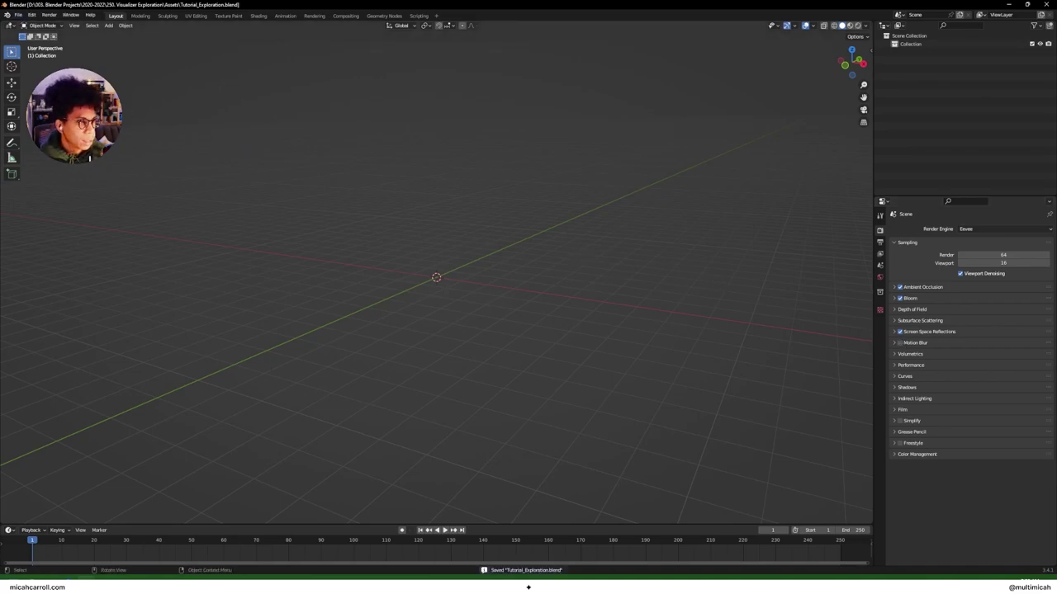
Step: Check the default F-Curve interpolation in the animation preferences, close the preferences and save the file
{"action": "left_click", "coordinate": [32, 15]}
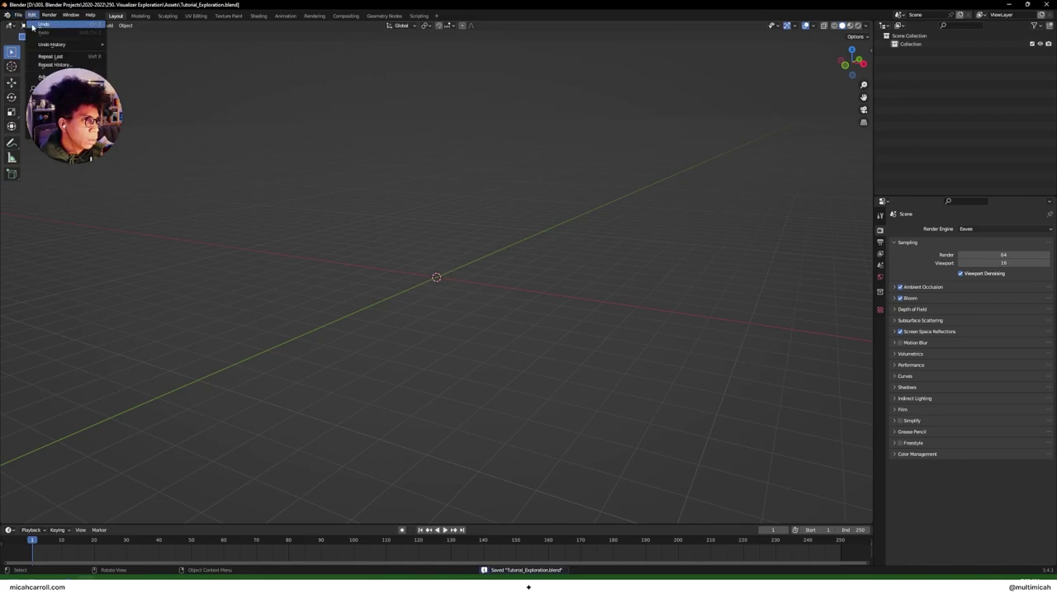
{"action": "left_click", "coordinate": [66, 132]}
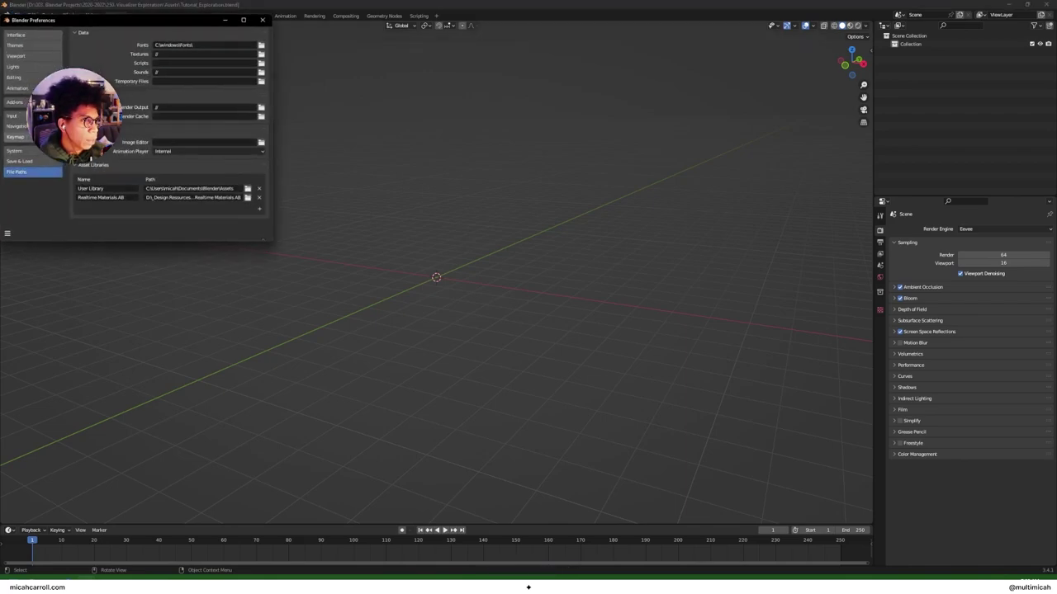
{"action": "left_click_drag", "start_coordinate": [135, 23], "coordinate": [460, 145]}
{"action": "left_click", "coordinate": [371, 209]}
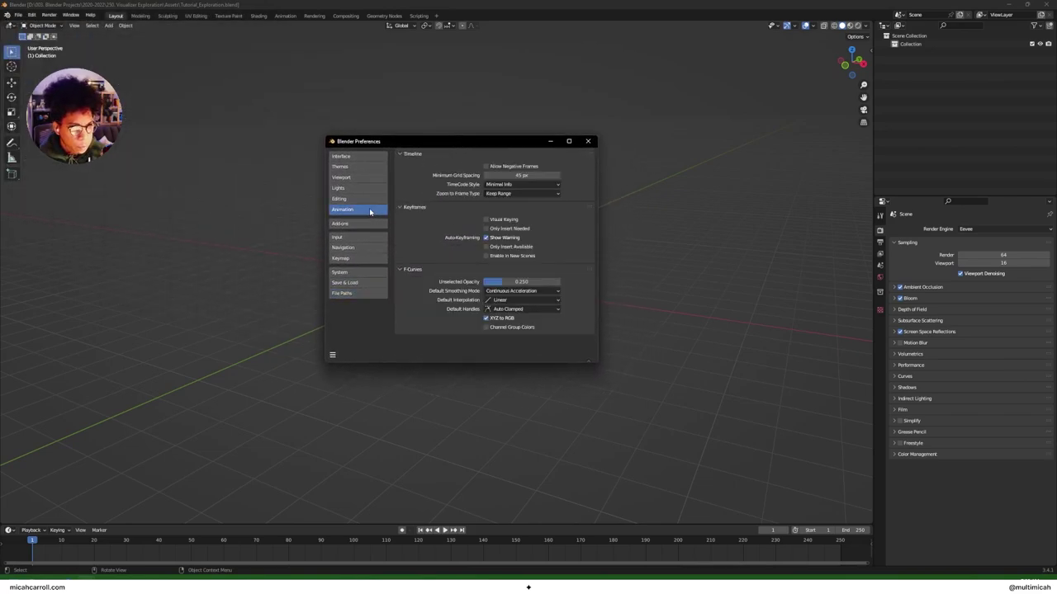
{"action": "left_click", "coordinate": [500, 302]}
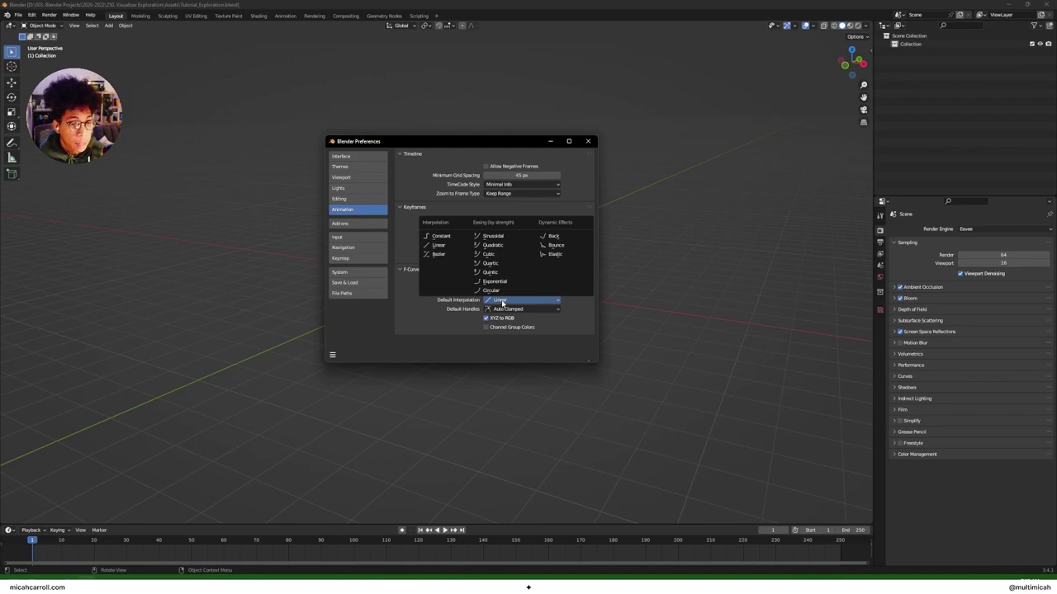
{"action": "left_click", "coordinate": [502, 301]}
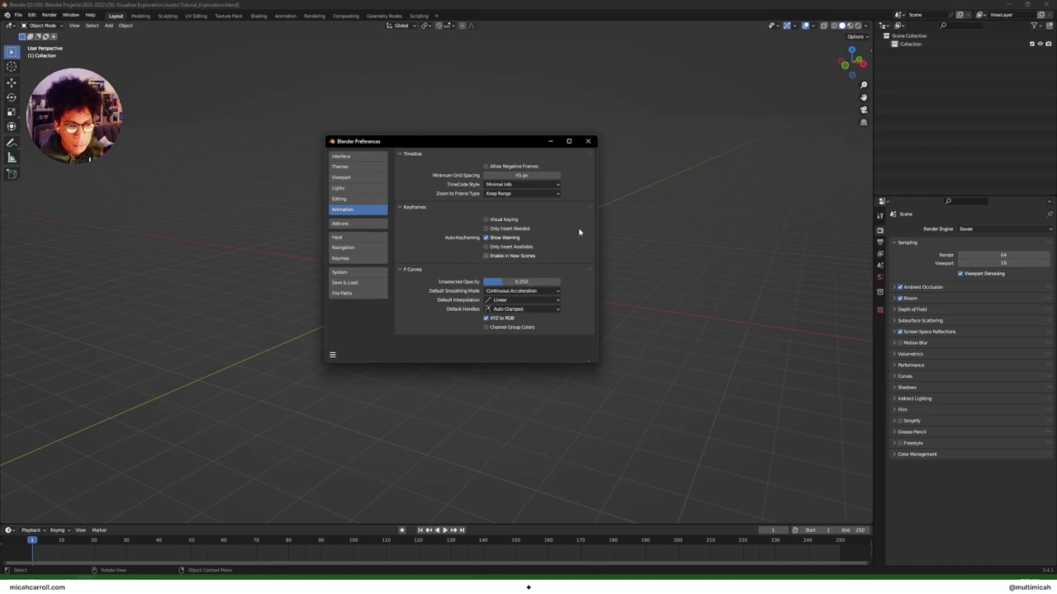
{"action": "left_click", "coordinate": [589, 142]}
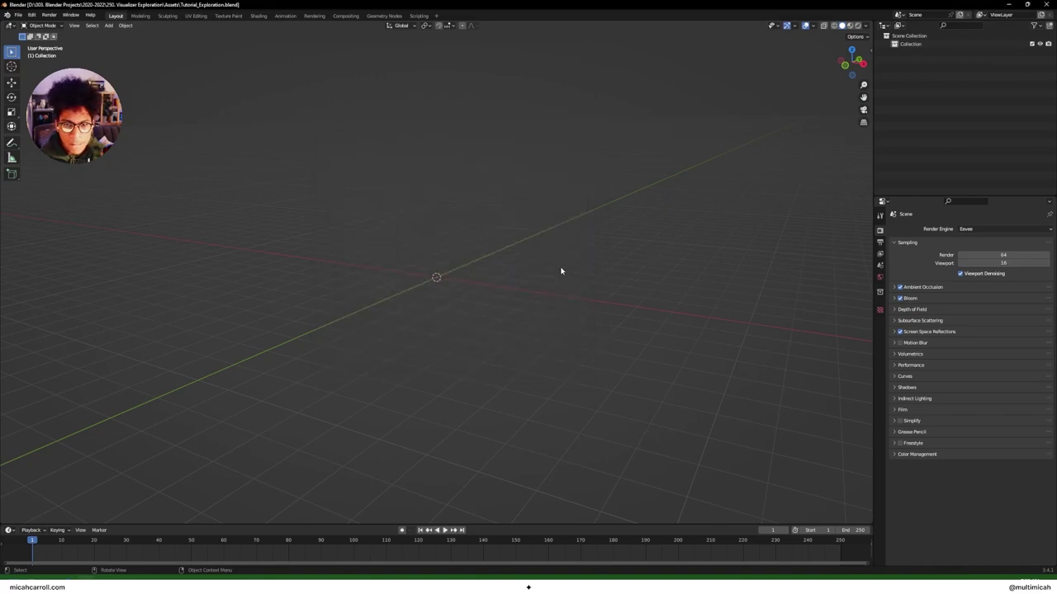
{"action": "key", "text": "ctrl+s"}
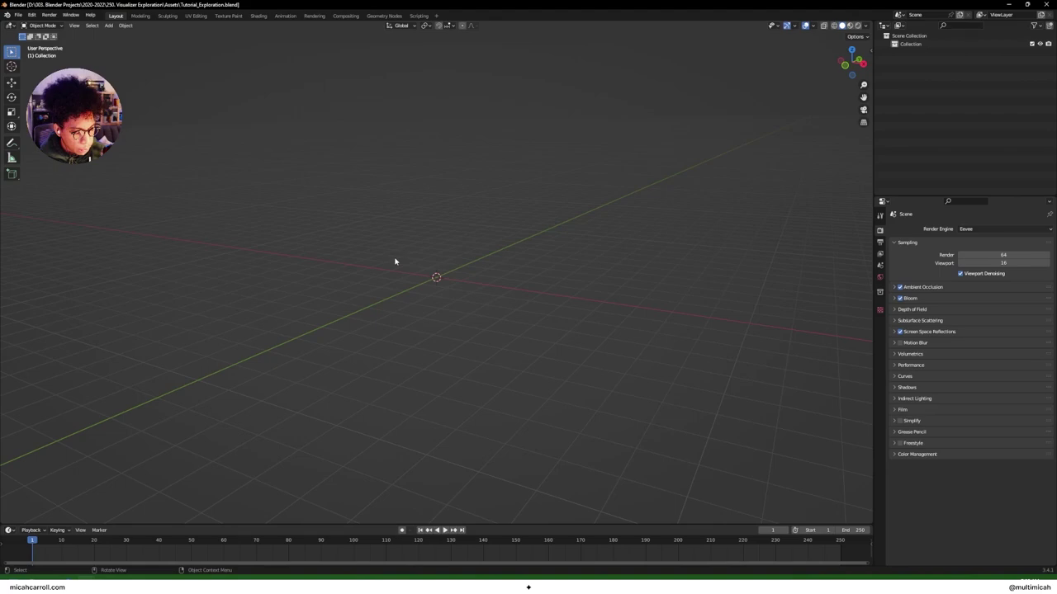
Step: Add a cylinder mesh and show its transform values and object properties
{"action": "key", "text": "shift+a"}
{"action": "mouse_move", "coordinate": [396, 259]}
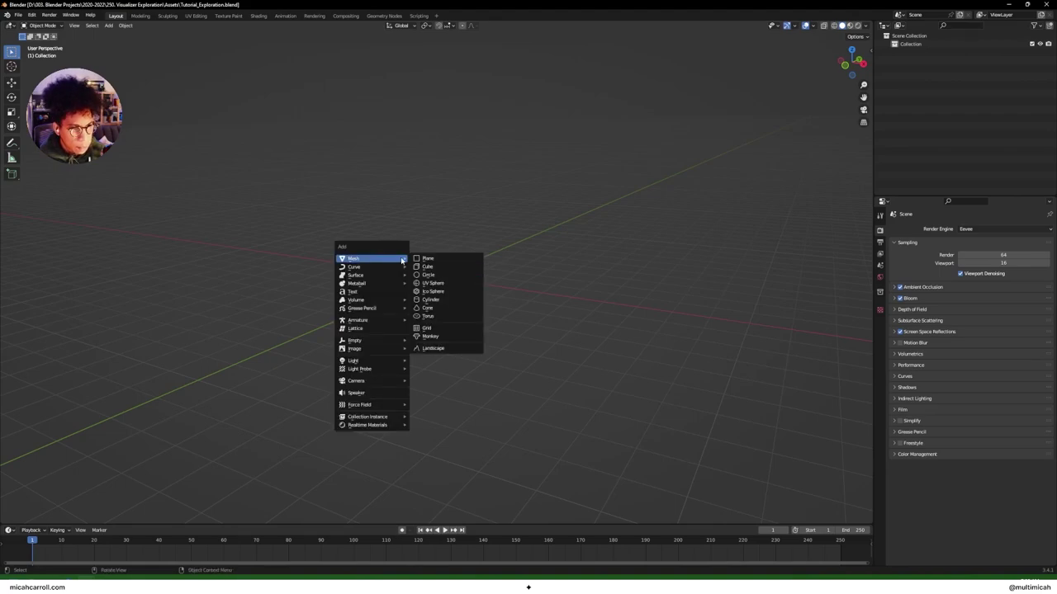
{"action": "left_click", "coordinate": [438, 299]}
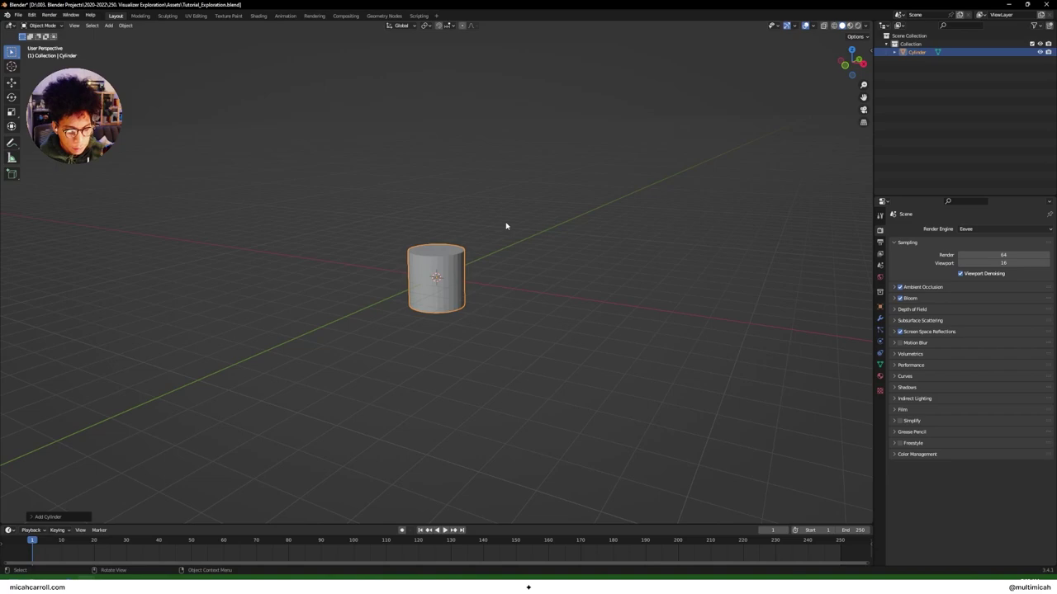
{"action": "key", "text": "n"}
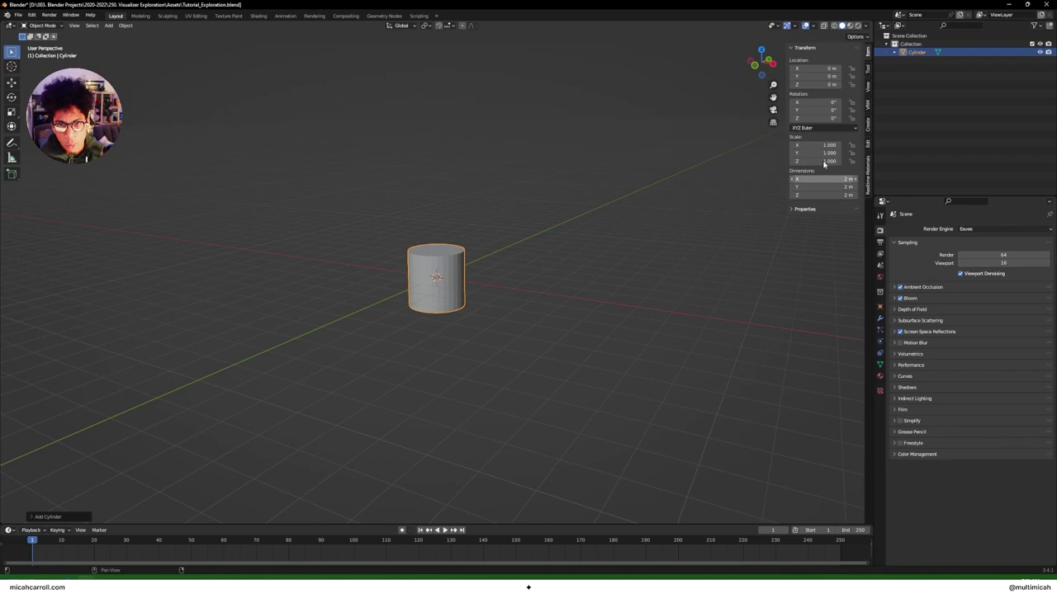
{"action": "left_click", "coordinate": [880, 307]}
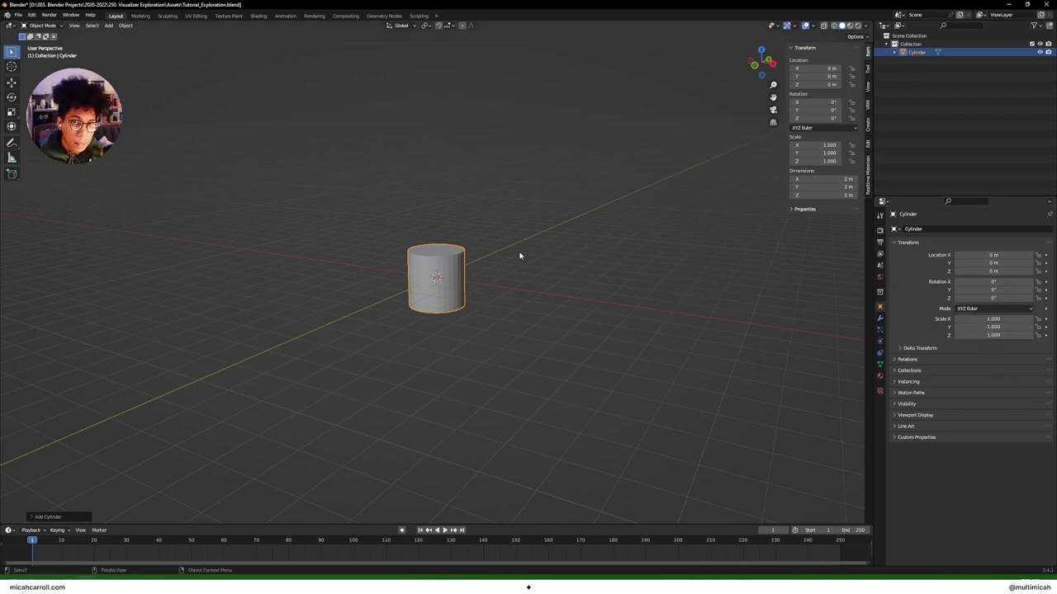
{"action": "key", "text": "r"}
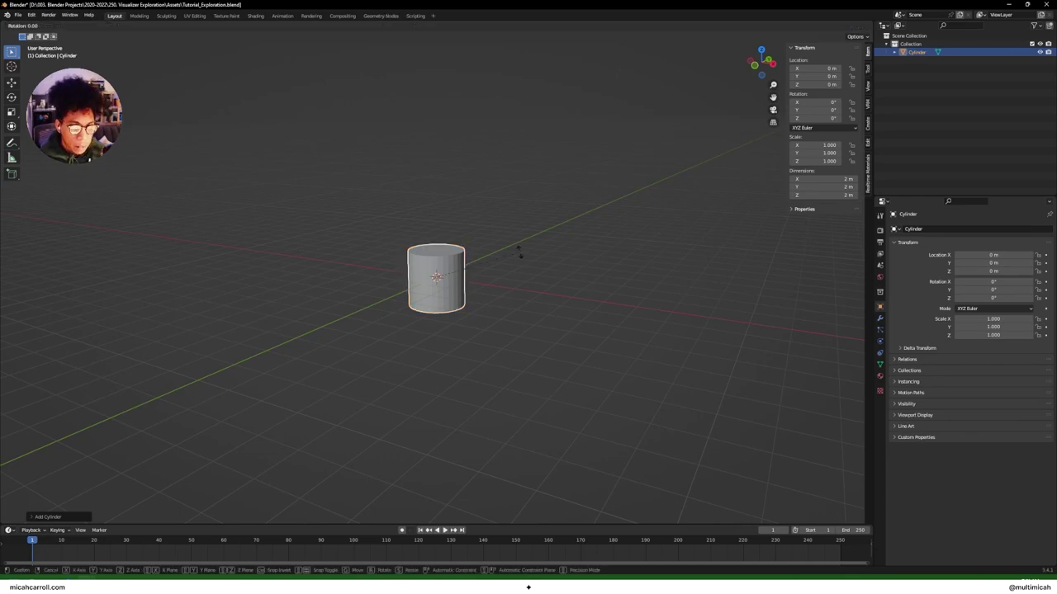
{"action": "type", "text": "x"}
{"action": "type", "text": "90"}
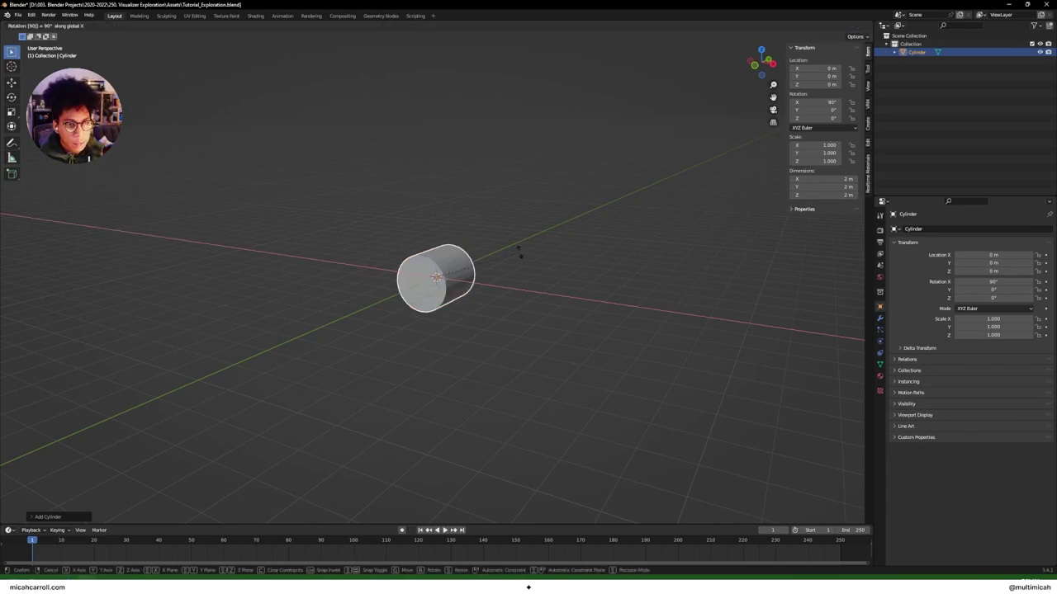
{"action": "key", "text": "Escape"}
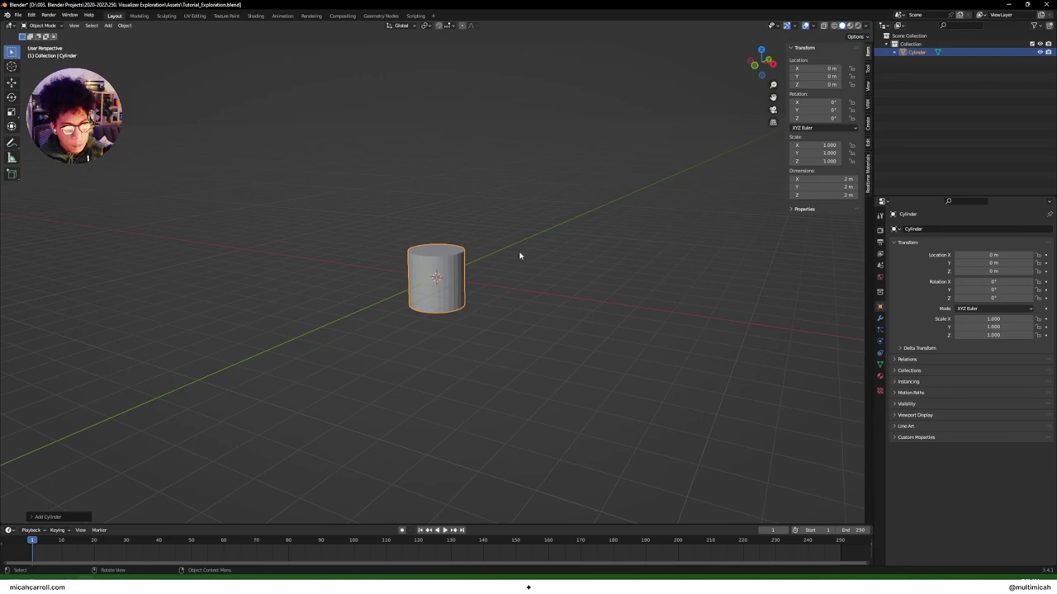
Step: Set the cylinder's X rotation to 90° so that it lies along the Y axis
{"action": "left_click", "coordinate": [817, 102]}
{"action": "type", "text": "90"}
{"action": "key", "text": "Return"}
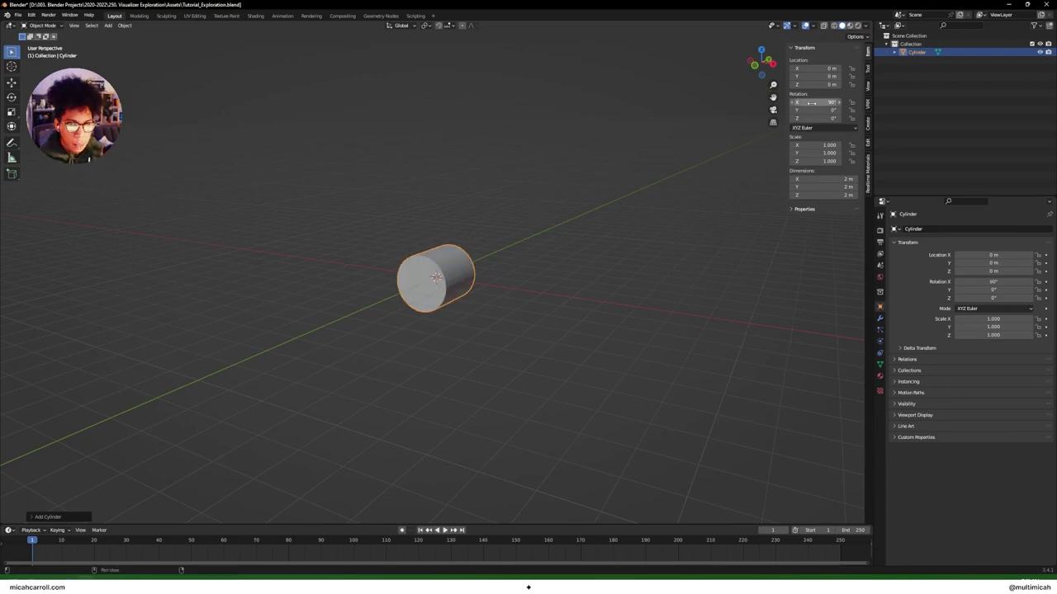
{"action": "left_click", "coordinate": [496, 238]}
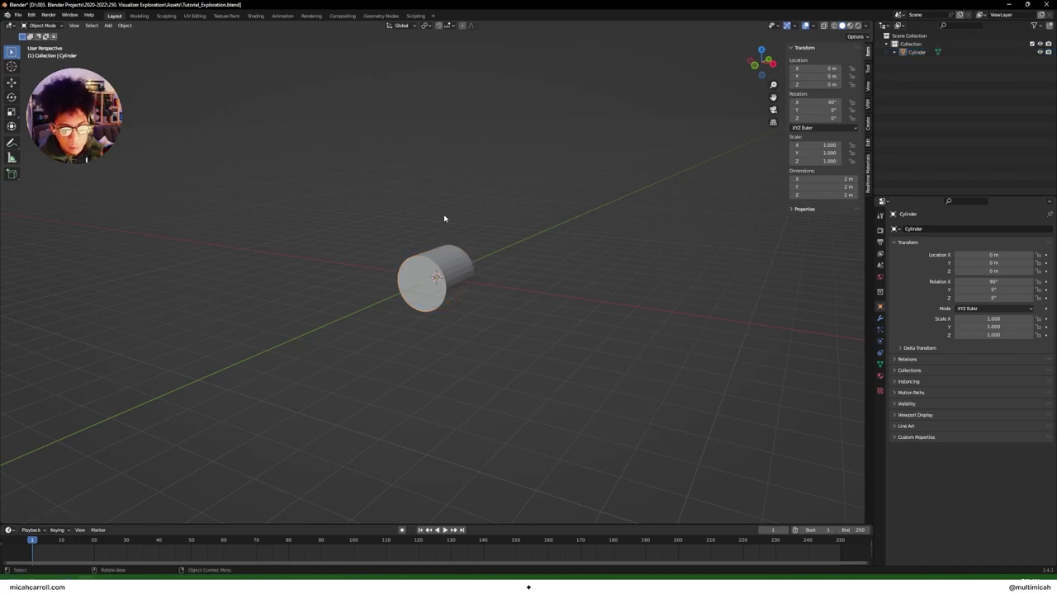
{"action": "left_click", "coordinate": [443, 290]}
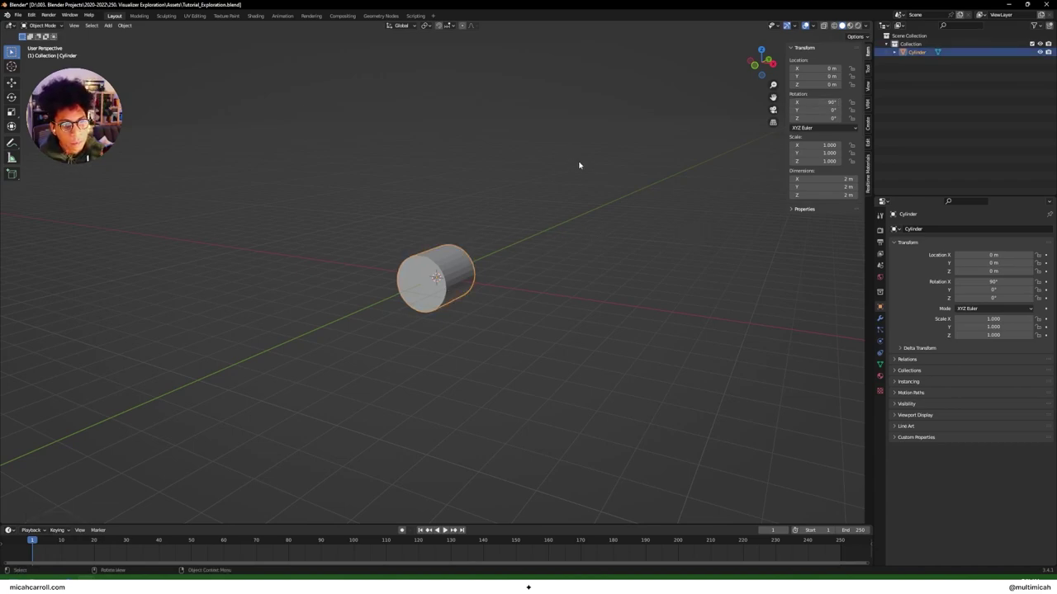
Step: Set the cylinder's Z dimension to 4 m
{"action": "mouse_move", "coordinate": [627, 188]}
{"action": "middle_mouse_down"}
{"action": "mouse_move", "coordinate": [561, 186]}
{"action": "mouse_move", "coordinate": [635, 187]}
{"action": "mouse_move", "coordinate": [587, 184]}
{"action": "mouse_move", "coordinate": [611, 188]}
{"action": "middle_mouse_up"}
{"action": "left_click_drag", "start_coordinate": [798, 195], "coordinate": [828, 195]}
{"action": "key", "text": "ctrl+z"}
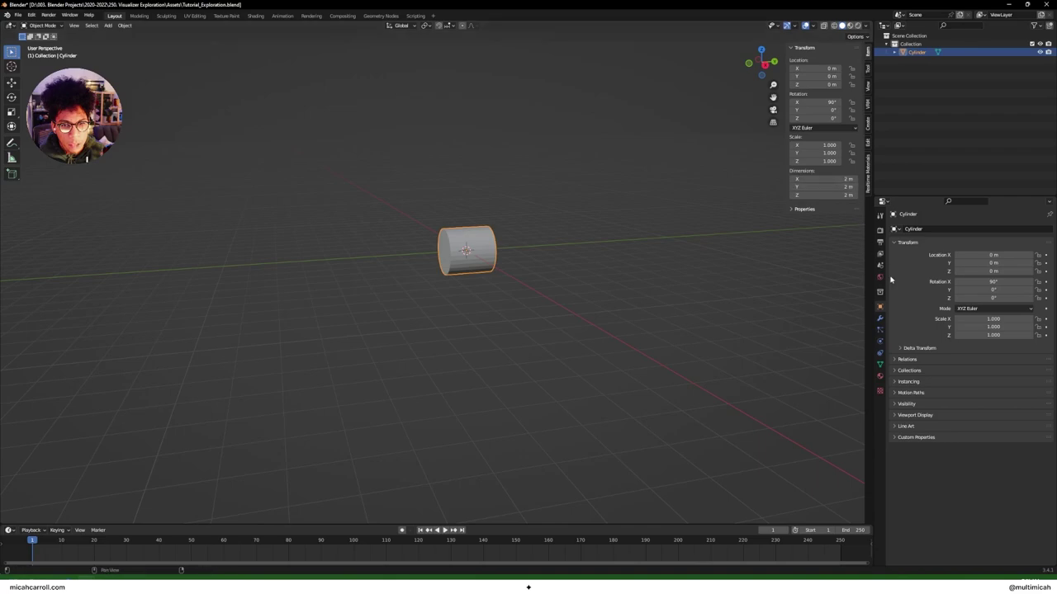
{"action": "left_click", "coordinate": [823, 194]}
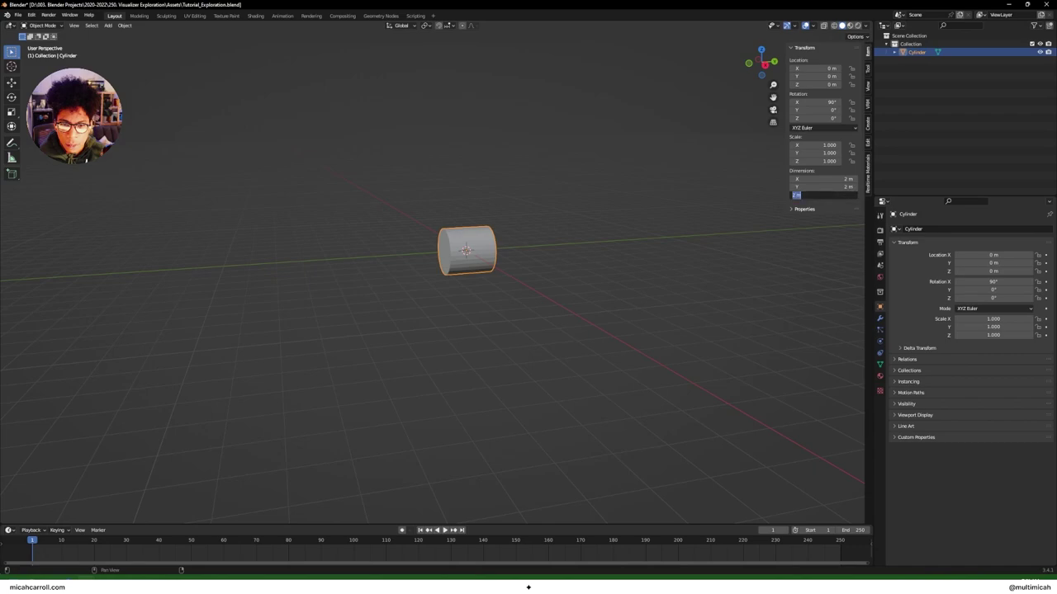
{"action": "type", "text": "4m"}
{"action": "key", "text": "Return"}
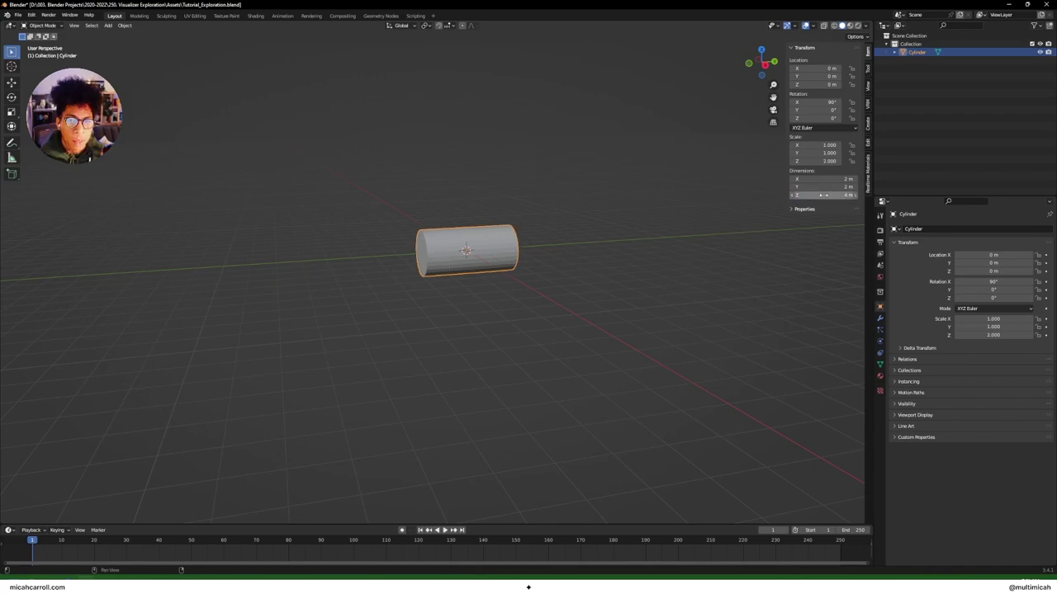
{"action": "left_click", "coordinate": [587, 352]}
{"action": "left_click", "coordinate": [491, 236]}
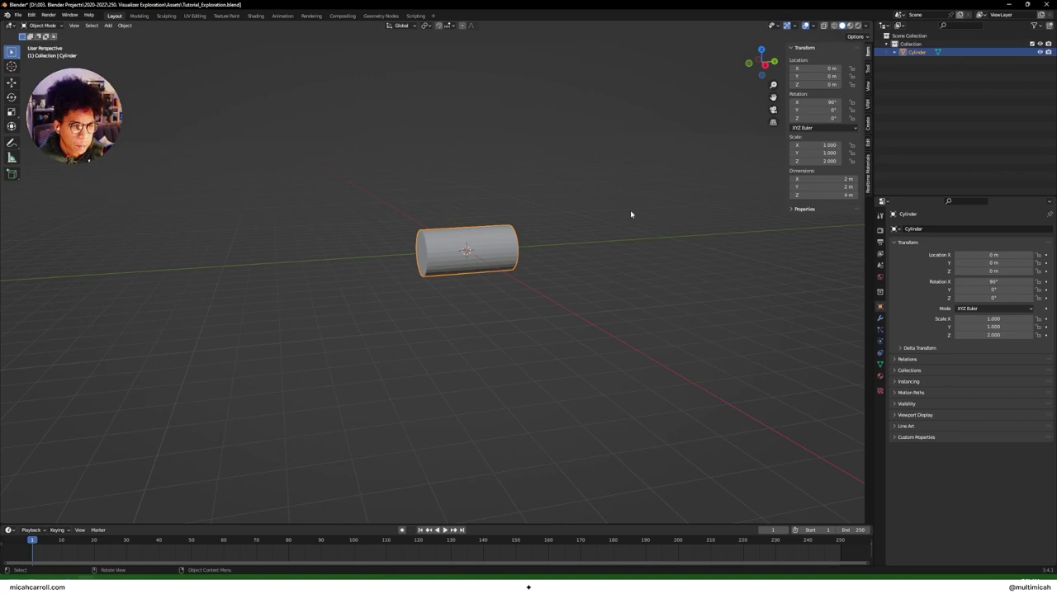
{"action": "left_click", "coordinate": [578, 282]}
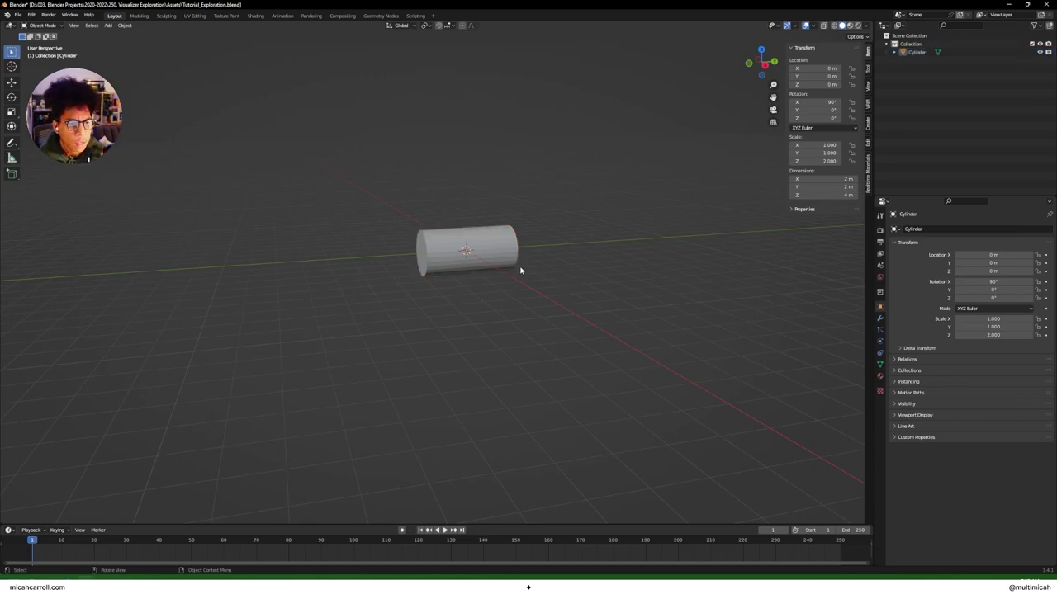
{"action": "left_click", "coordinate": [514, 264]}
{"action": "left_click", "coordinate": [581, 279]}
{"action": "left_click", "coordinate": [503, 262]}
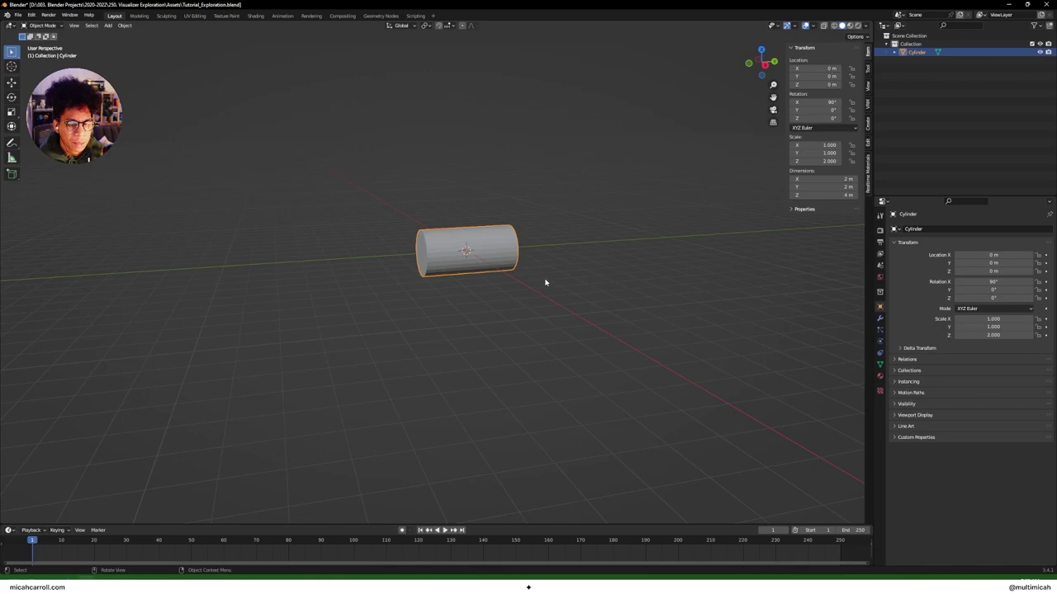
{"action": "key", "text": "g"}
{"action": "key", "text": "y"}
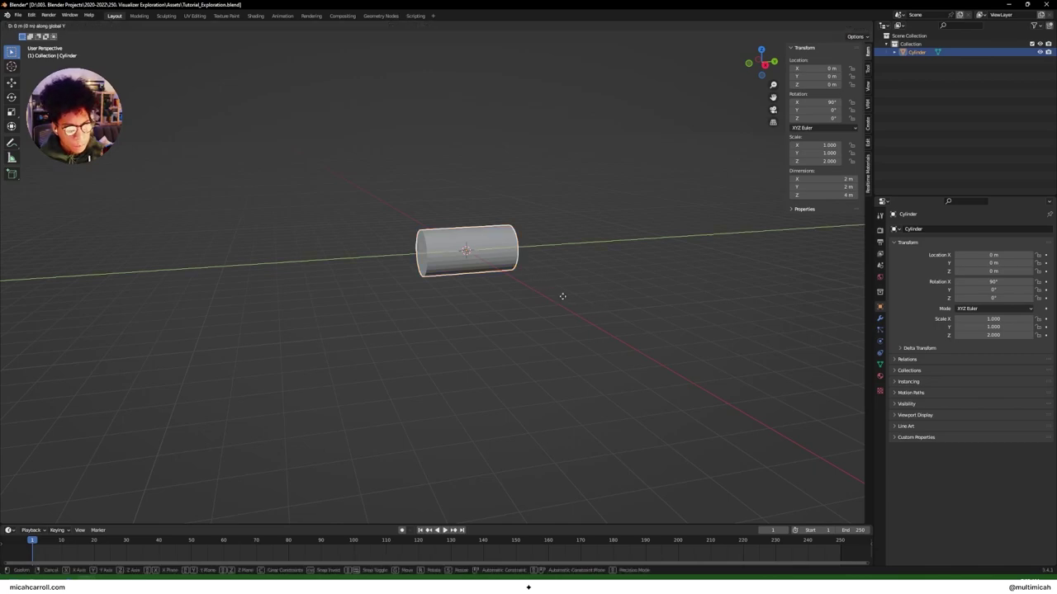
{"action": "key", "text": "Escape"}
Step: Move the cylinder 2 m along the global Y axis so one end sits at the world origin
{"action": "middle_click_drag", "start_coordinate": [500, 285], "coordinate": [526, 341]}
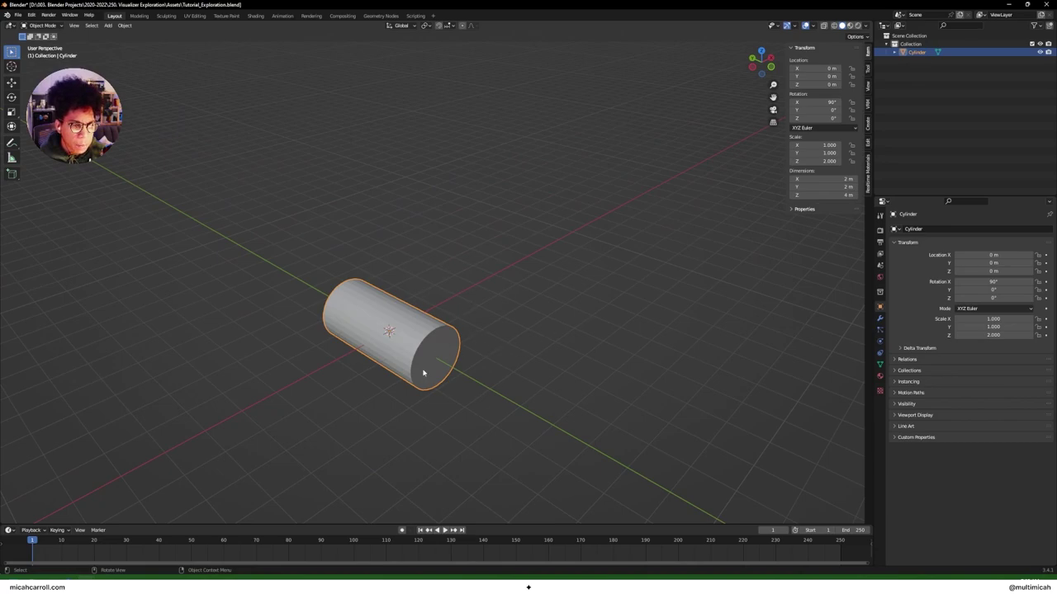
{"action": "middle_click_drag", "start_coordinate": [463, 363], "coordinate": [474, 308]}
{"action": "key", "text": "g"}
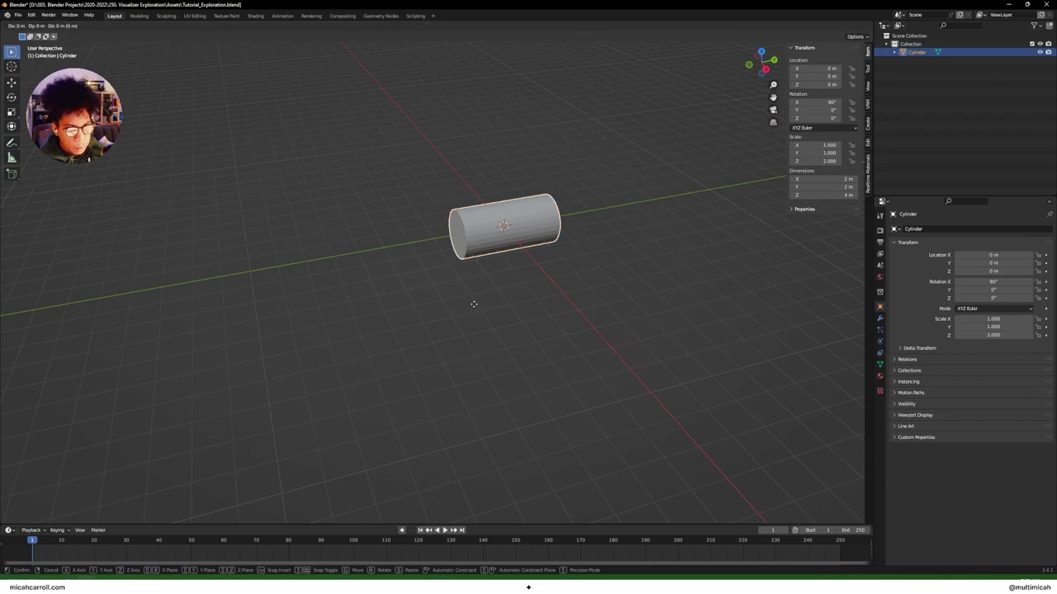
{"action": "key", "text": "y"}
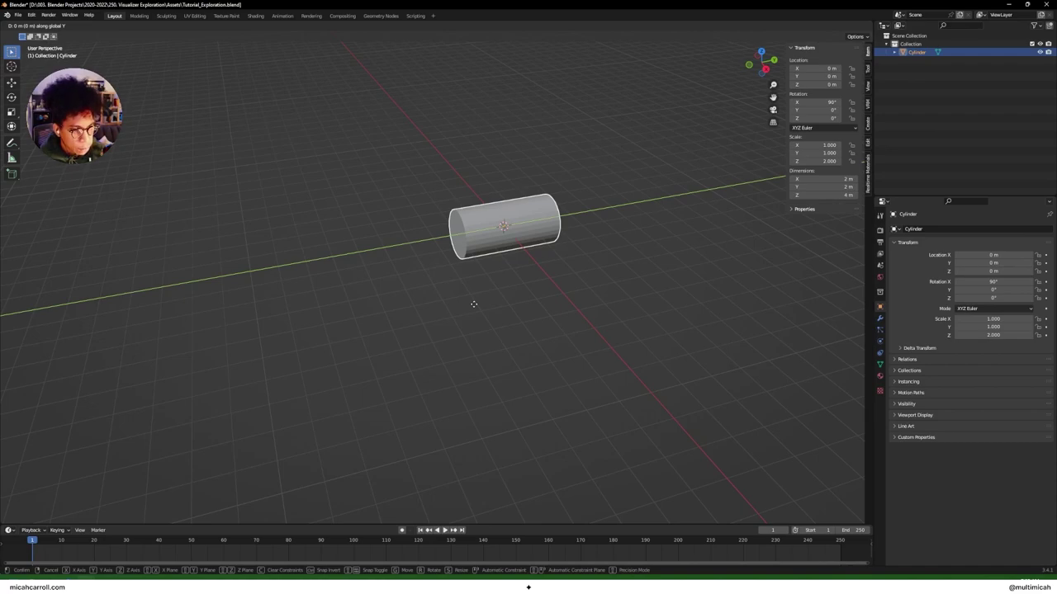
{"action": "left_click", "coordinate": [524, 289]}
{"action": "left_click", "coordinate": [504, 285]}
{"action": "scroll", "coordinate": [504, 287], "scroll_direction": "up", "scroll_amount": 5}
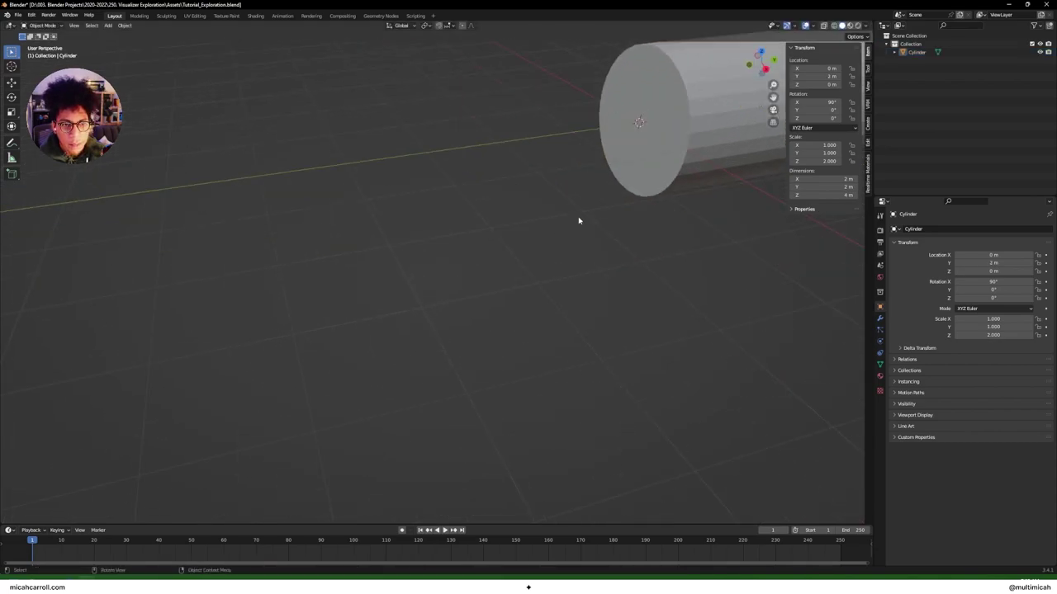
Step: Delete the cylinder's cap face at the world-origin end, using face selection in Edit Mode
{"action": "middle_click_drag", "start_coordinate": [578, 221], "coordinate": [507, 326]}
{"action": "middle_click_drag", "start_coordinate": [569, 319], "coordinate": [491, 306]}
{"action": "left_click", "coordinate": [567, 305]}
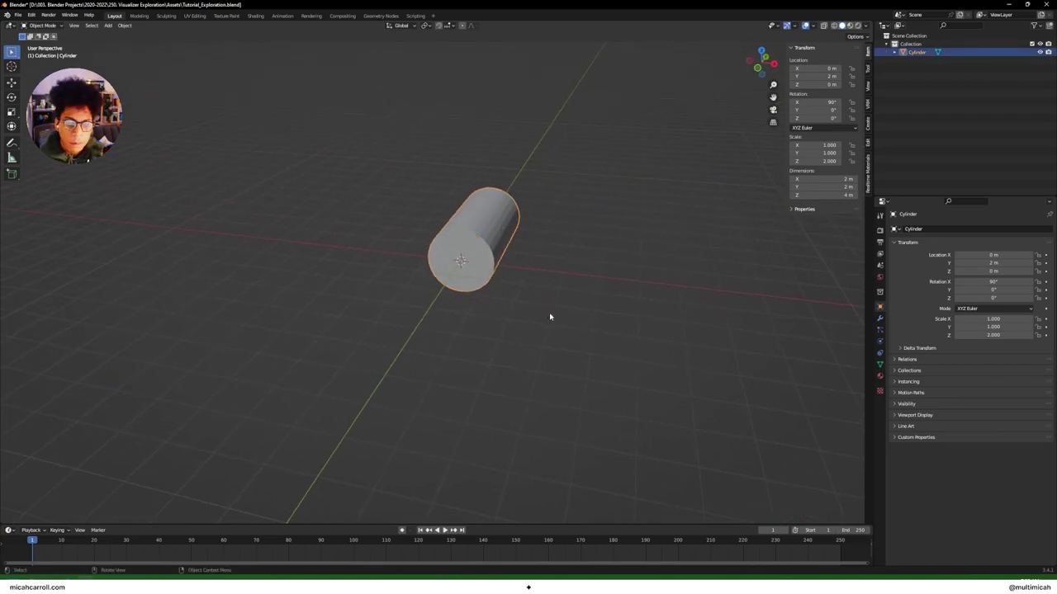
{"action": "middle_click_drag", "start_coordinate": [639, 263], "coordinate": [663, 281]}
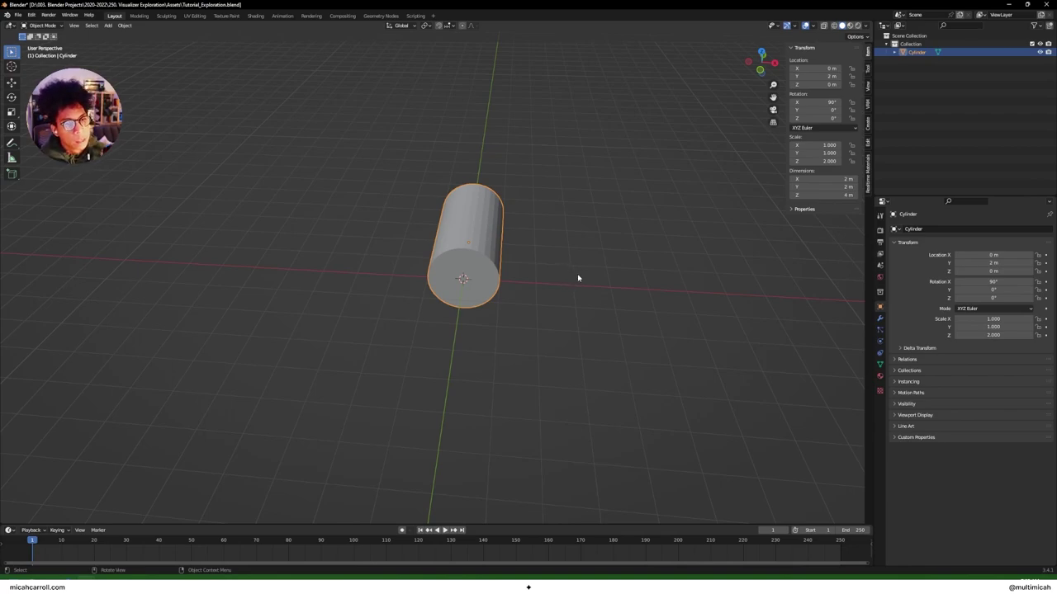
{"action": "key", "text": "Tab"}
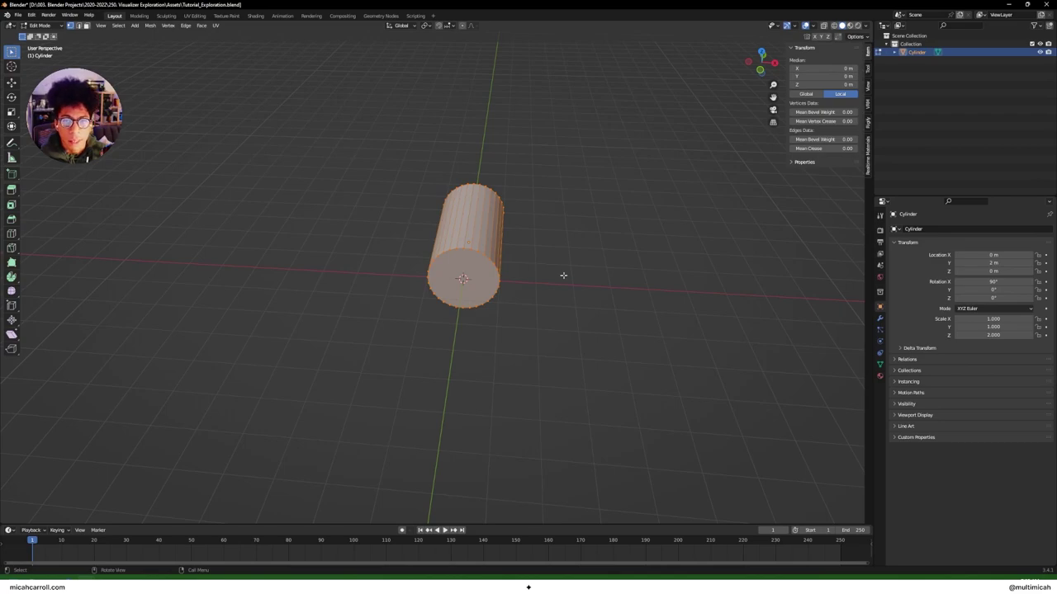
{"action": "key", "text": "3"}
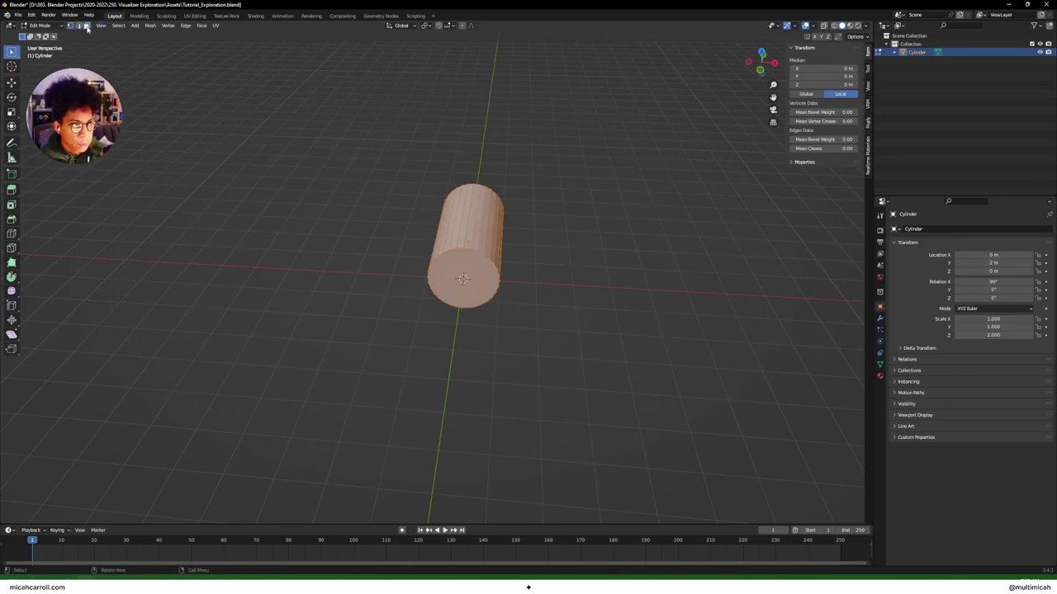
{"action": "left_click", "coordinate": [602, 257]}
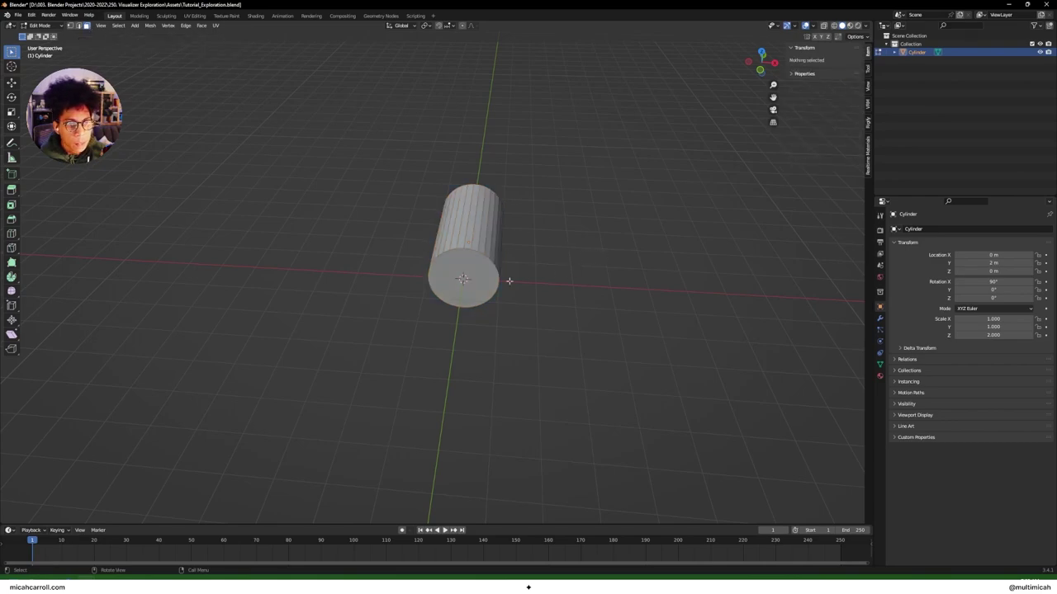
{"action": "left_click", "coordinate": [473, 280]}
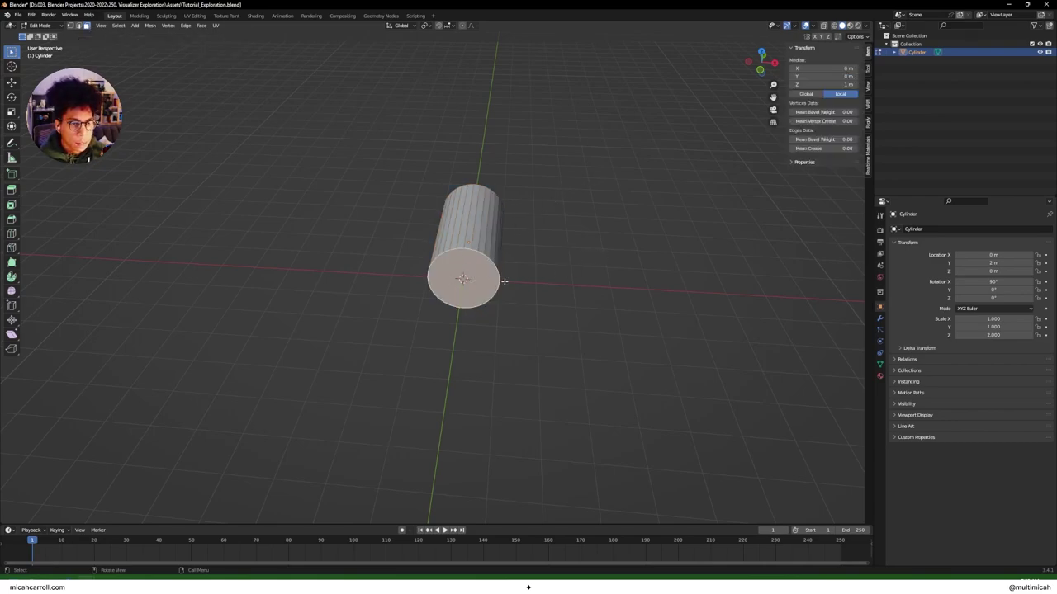
{"action": "key", "text": "x"}
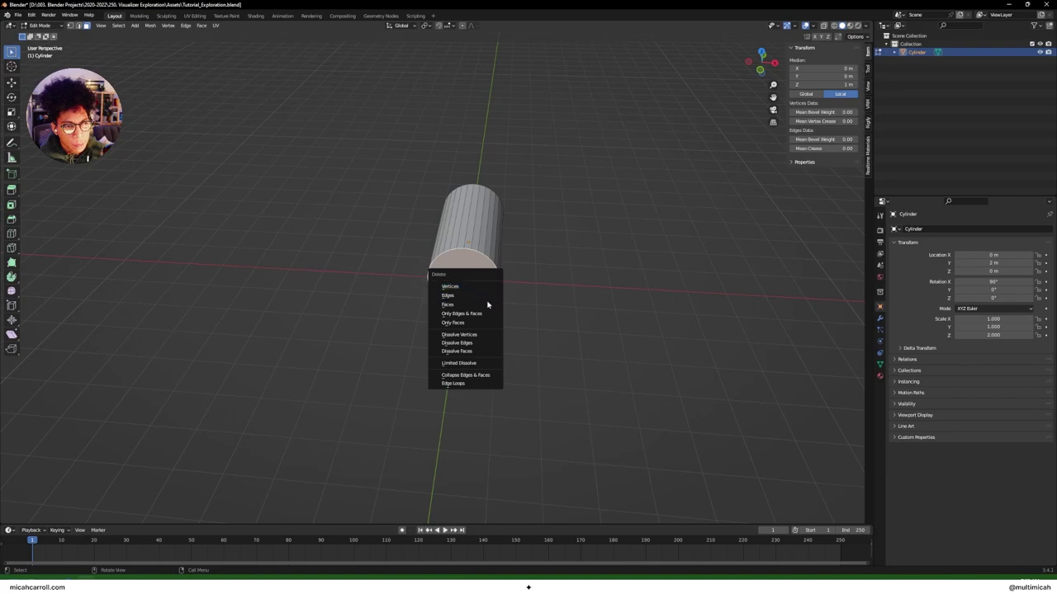
{"action": "left_click", "coordinate": [487, 304]}
Step: Delete the cap face at the cylinder's opposite end to leave an open tube, and save the file from Object Mode
{"action": "middle_click_drag", "start_coordinate": [578, 236], "coordinate": [531, 247]}
{"action": "left_click", "coordinate": [531, 247]}
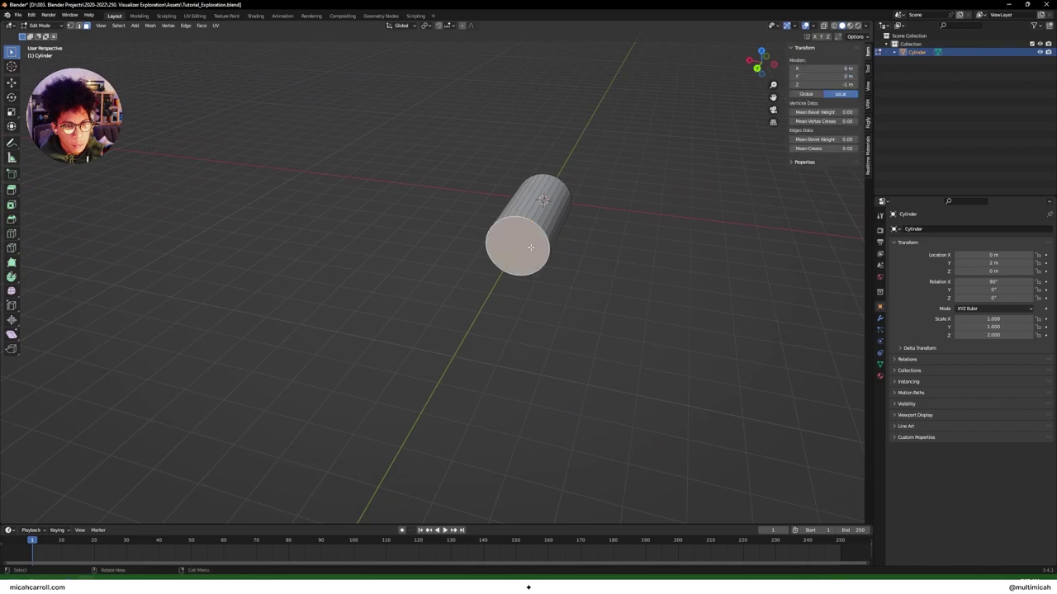
{"action": "key", "text": "x"}
{"action": "left_click", "coordinate": [530, 247]}
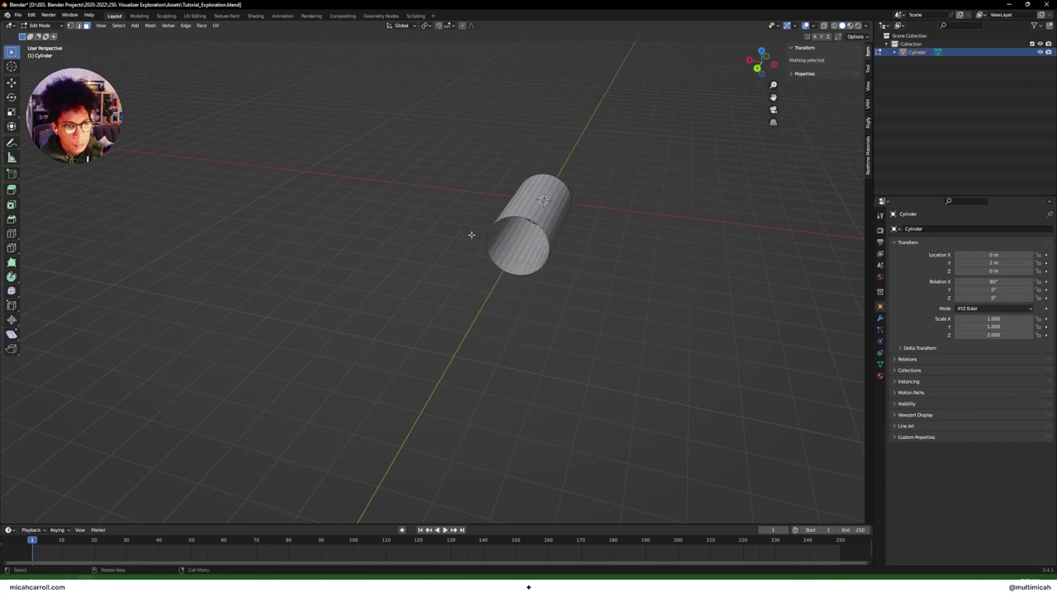
{"action": "key", "text": "Tab"}
{"action": "middle_click_drag", "start_coordinate": [417, 203], "coordinate": [672, 182]}
{"action": "middle_click_drag", "start_coordinate": [494, 207], "coordinate": [518, 211]}
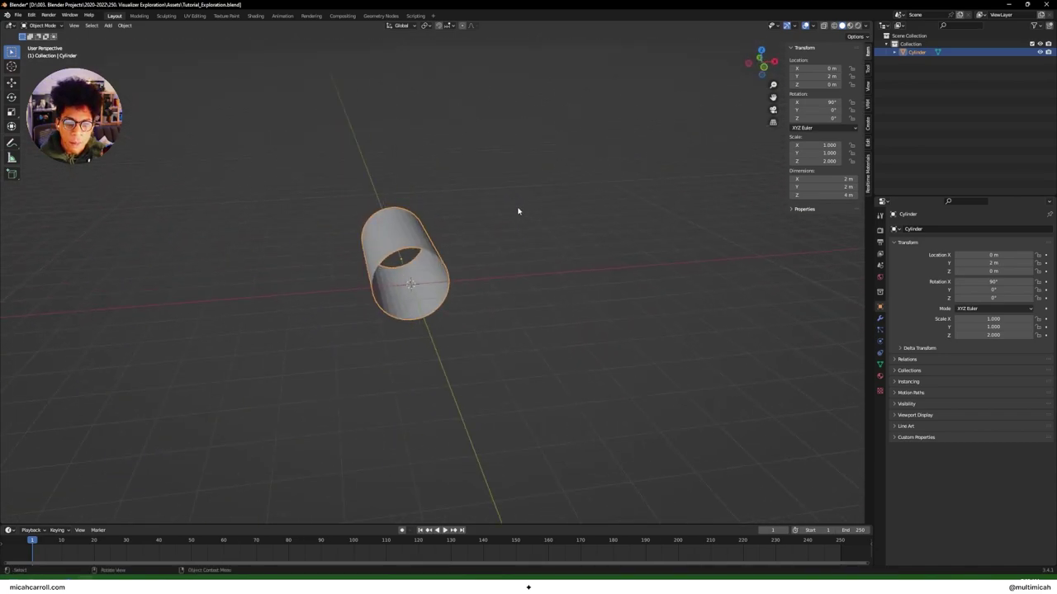
{"action": "key", "text": "ctrl+s"}
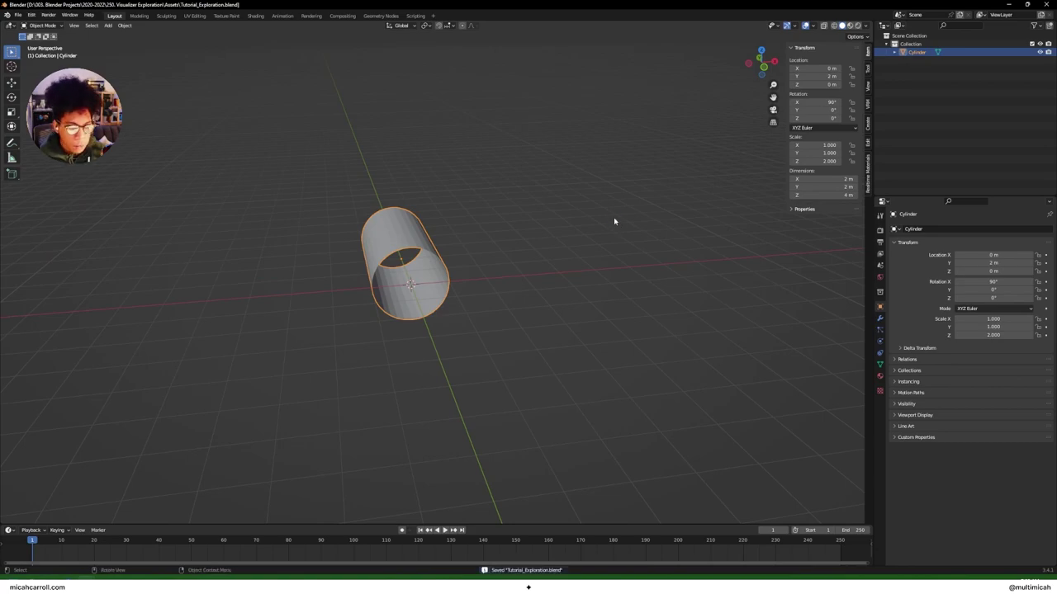
Step: Rename the cylinder object as Main.Loop.Object and deselect it
{"action": "key", "text": "F2"}
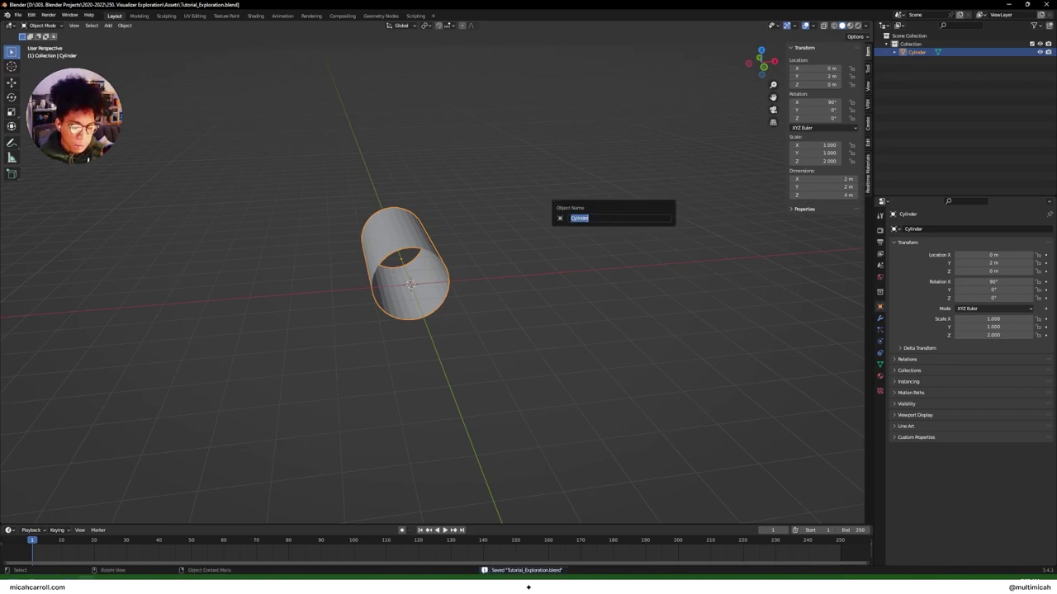
{"action": "type", "text": "Main"}
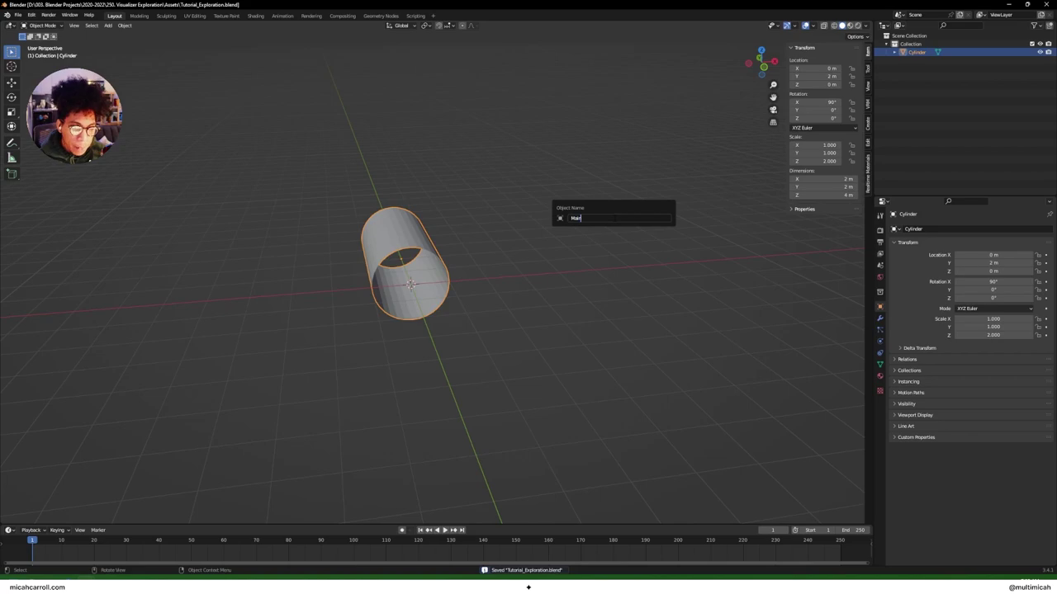
{"action": "type", "text": "_Loop"}
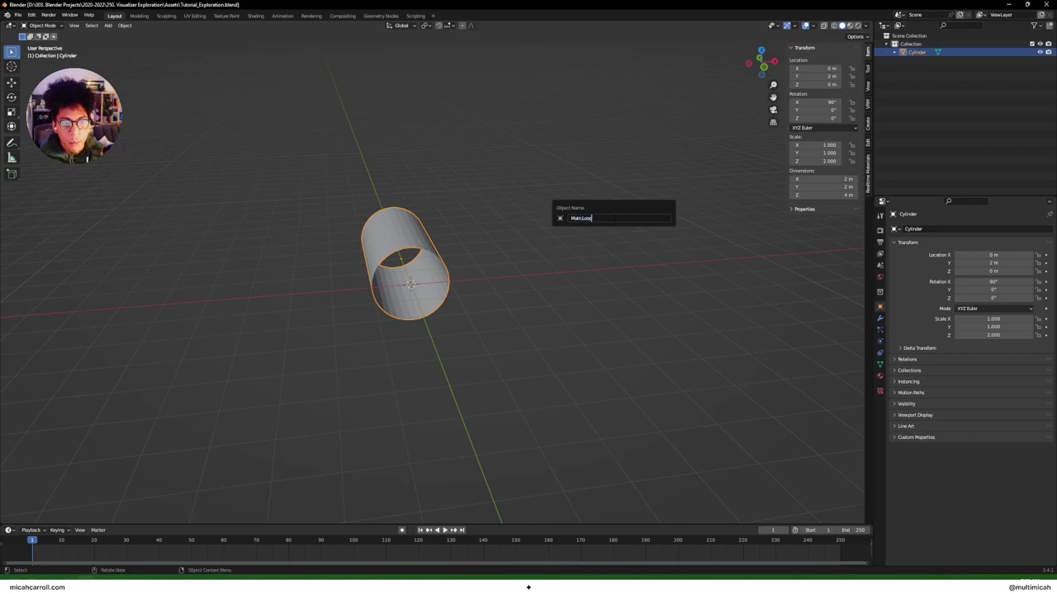
{"action": "type", "text": "_Object"}
{"action": "key", "text": "Return"}
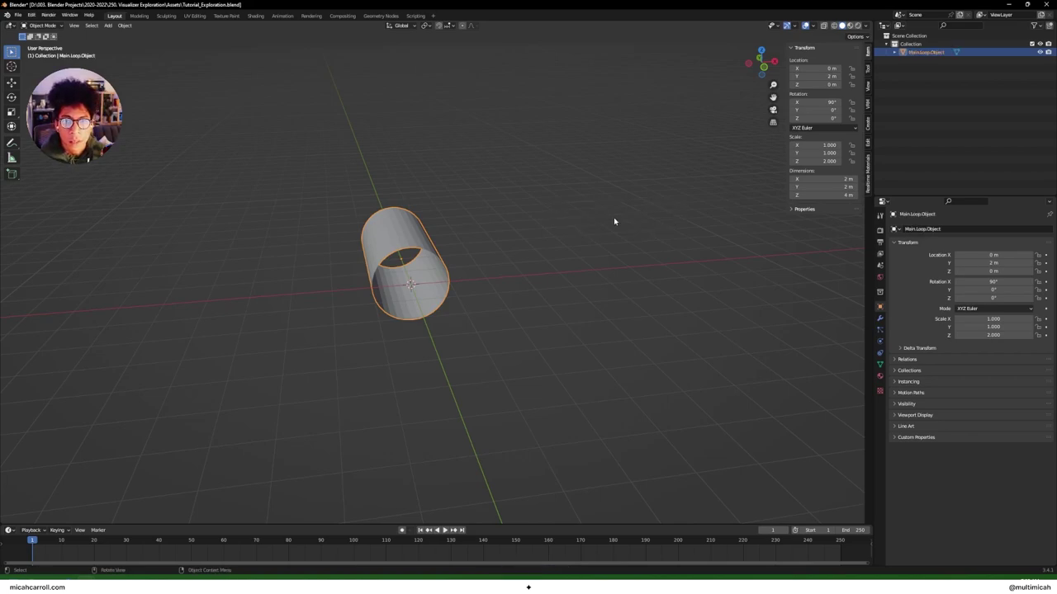
{"action": "left_click", "coordinate": [613, 221]}
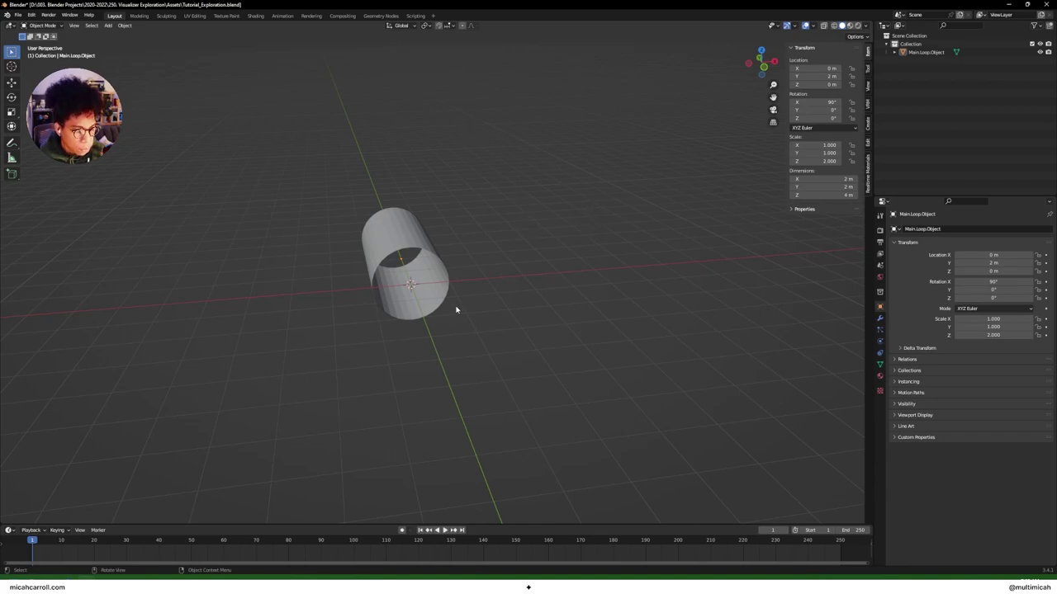
Step: Add a camera at the world origin, aligned to the front view so it looks along the Y axis
{"action": "key", "text": "grave"}
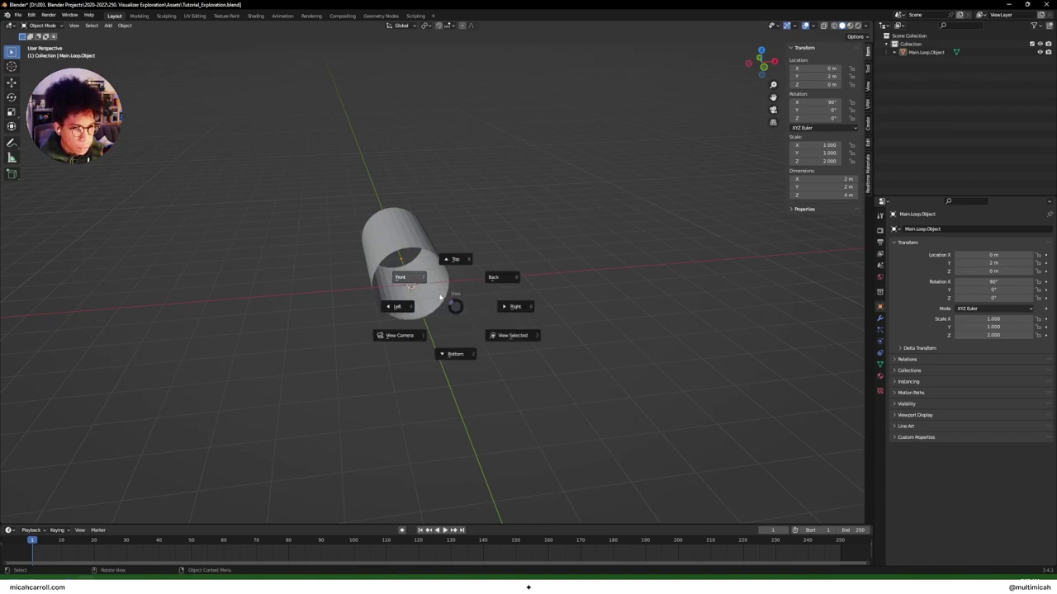
{"action": "left_click", "coordinate": [421, 271]}
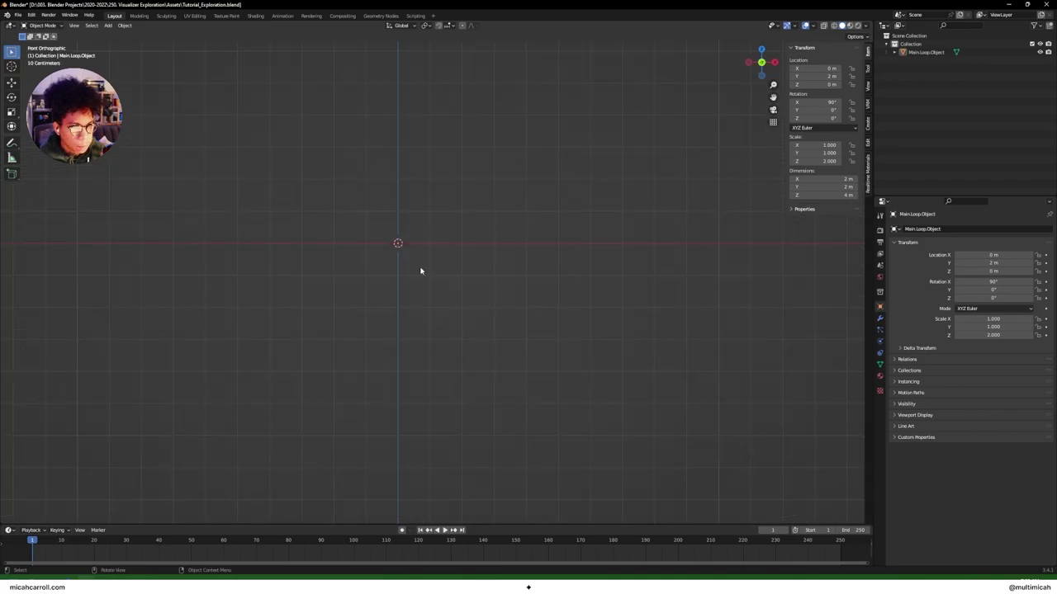
{"action": "middle_click_drag", "start_coordinate": [492, 237], "coordinate": [529, 253]}
{"action": "key", "text": "grave"}
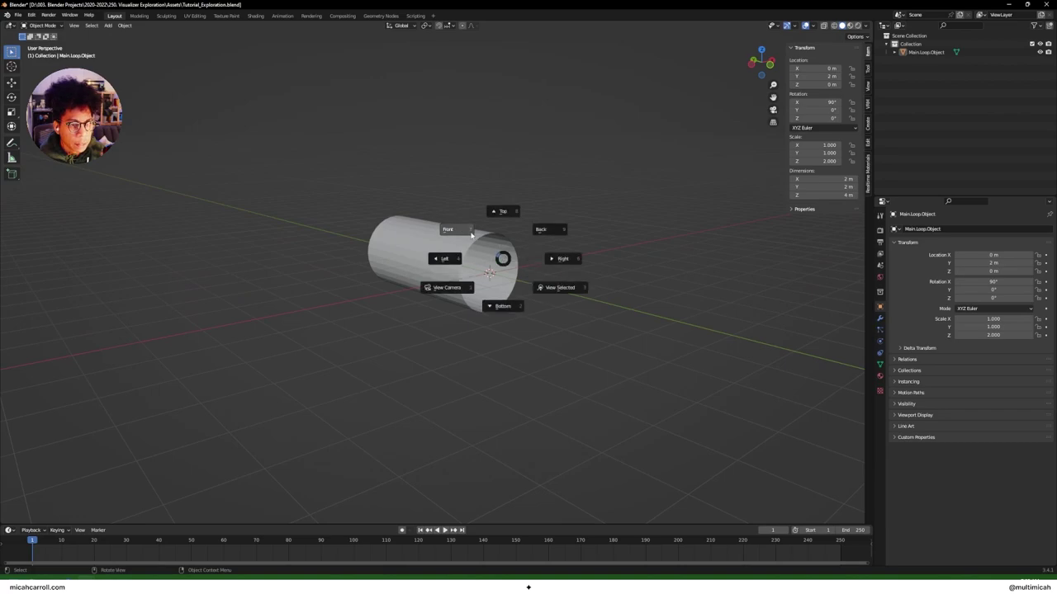
{"action": "left_click", "coordinate": [470, 236]}
{"action": "key", "text": "shift+a"}
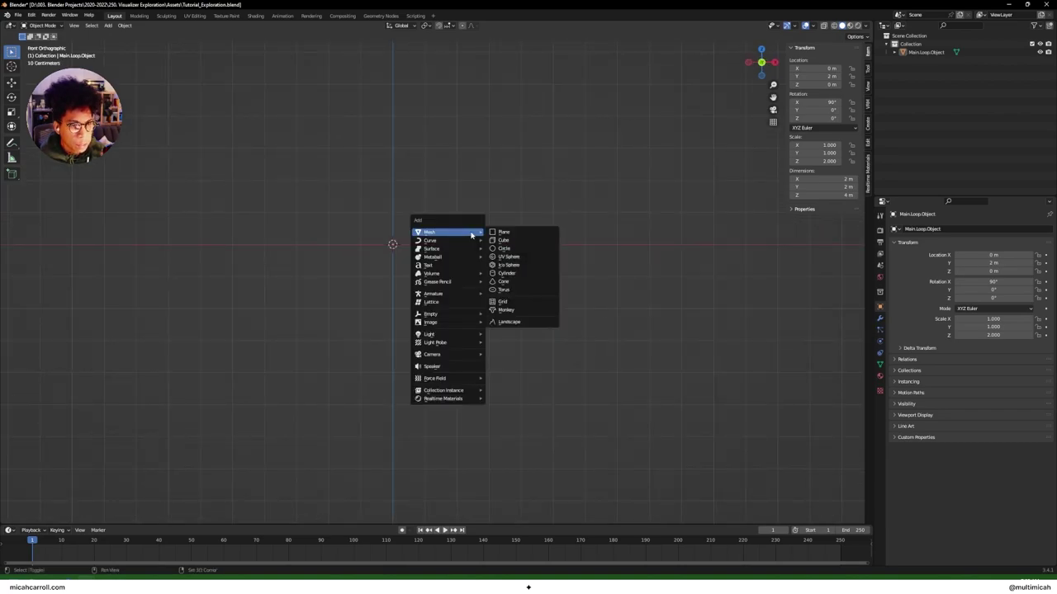
{"action": "left_click", "coordinate": [505, 354]}
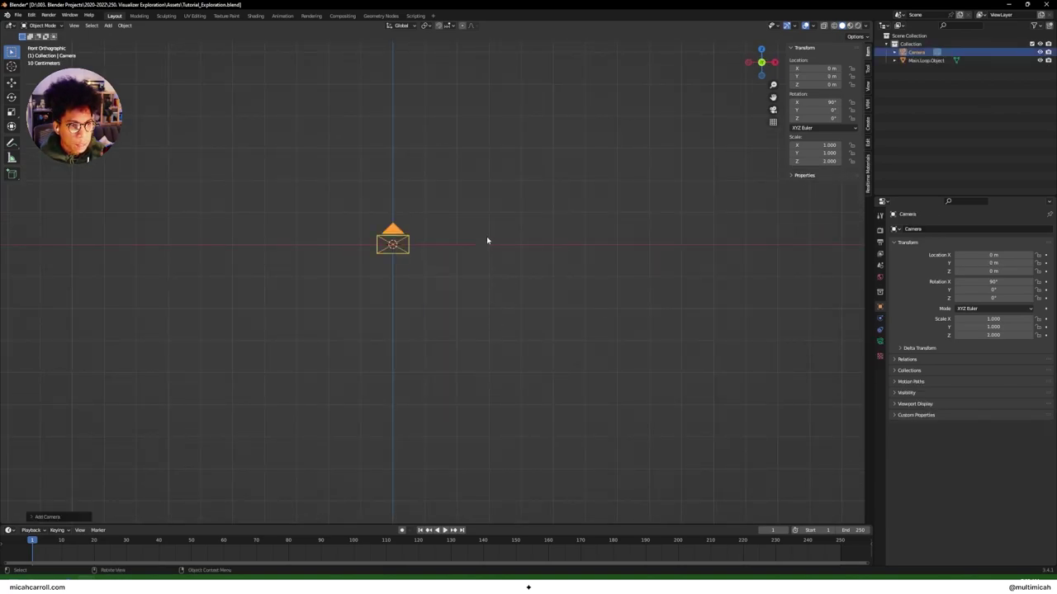
Step: Split the 3D viewport vertically into two equal halves and show the camera view in the half beside the properties editor
{"action": "middle_click_drag", "start_coordinate": [486, 236], "coordinate": [547, 255]}
{"action": "scroll", "coordinate": [528, 237], "scroll_direction": "up", "scroll_amount": 4}
{"action": "scroll", "coordinate": [475, 224], "scroll_direction": "down", "scroll_amount": 3}
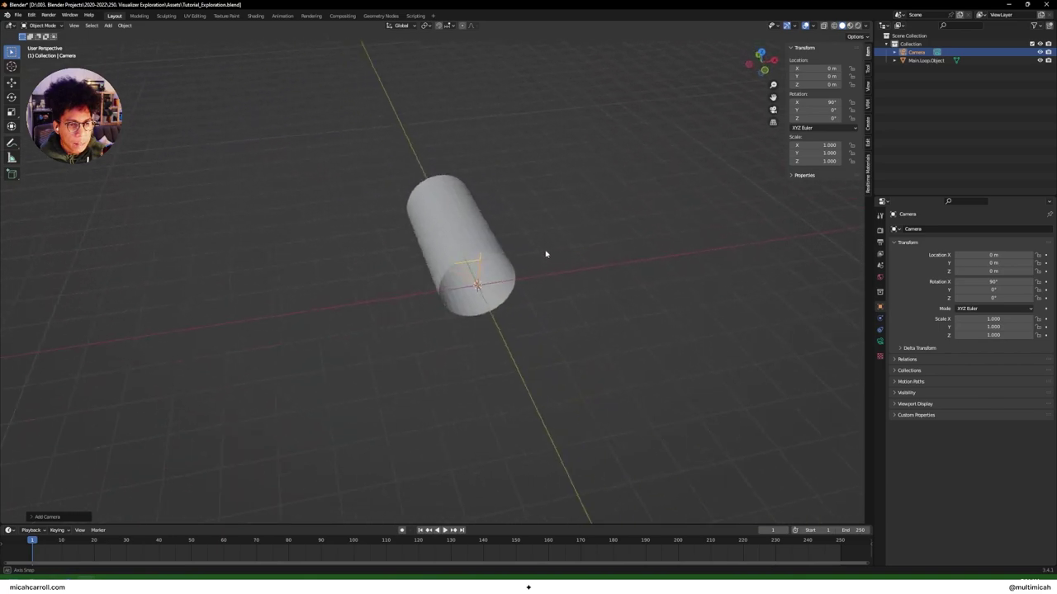
{"action": "right_click", "coordinate": [430, 522]}
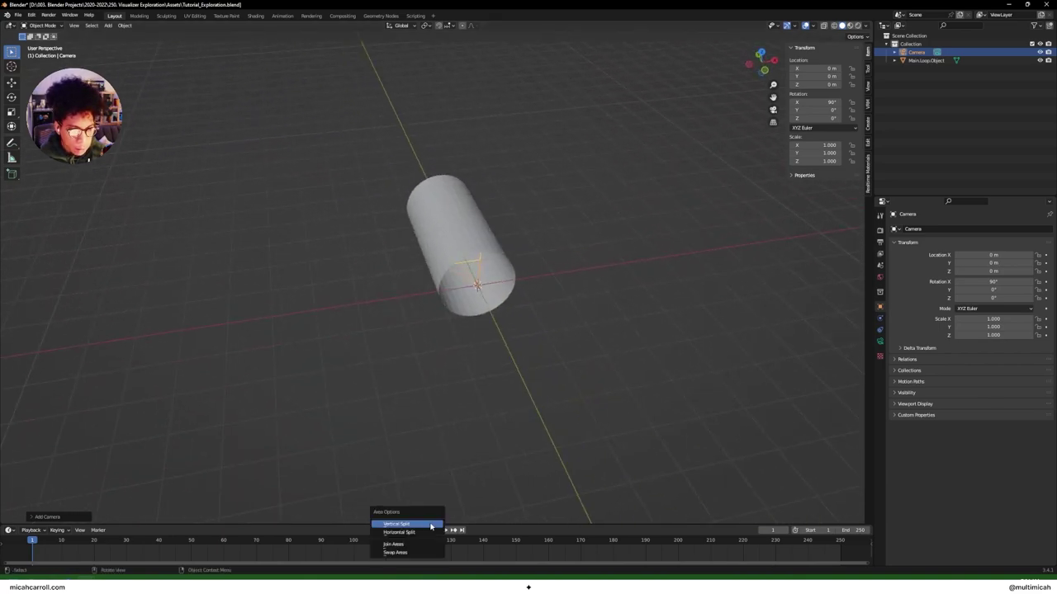
{"action": "left_click", "coordinate": [396, 524]}
{"action": "left_click", "coordinate": [434, 520]}
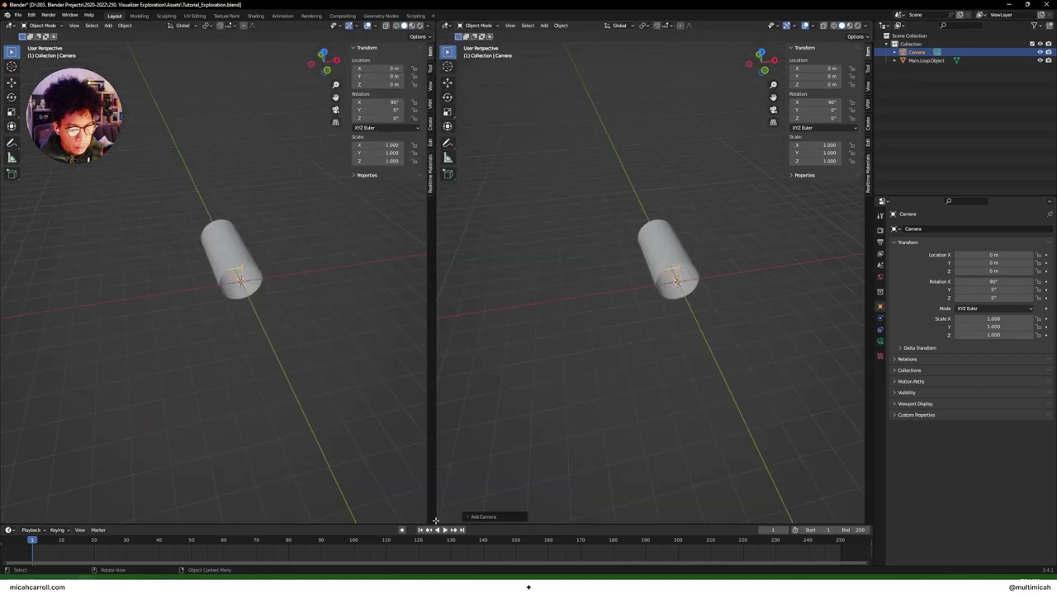
{"action": "key", "text": "grave"}
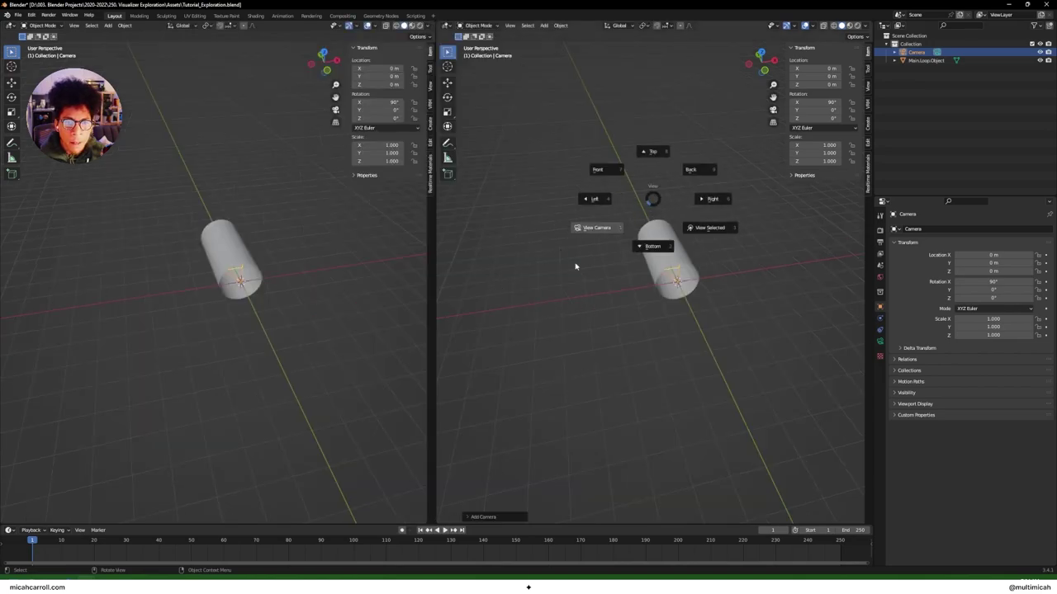
{"action": "left_click", "coordinate": [562, 277]}
Step: Check the camera's placement inside the open cylinder in the perspective viewport and save the file
{"action": "middle_click_drag", "start_coordinate": [278, 283], "coordinate": [330, 266]}
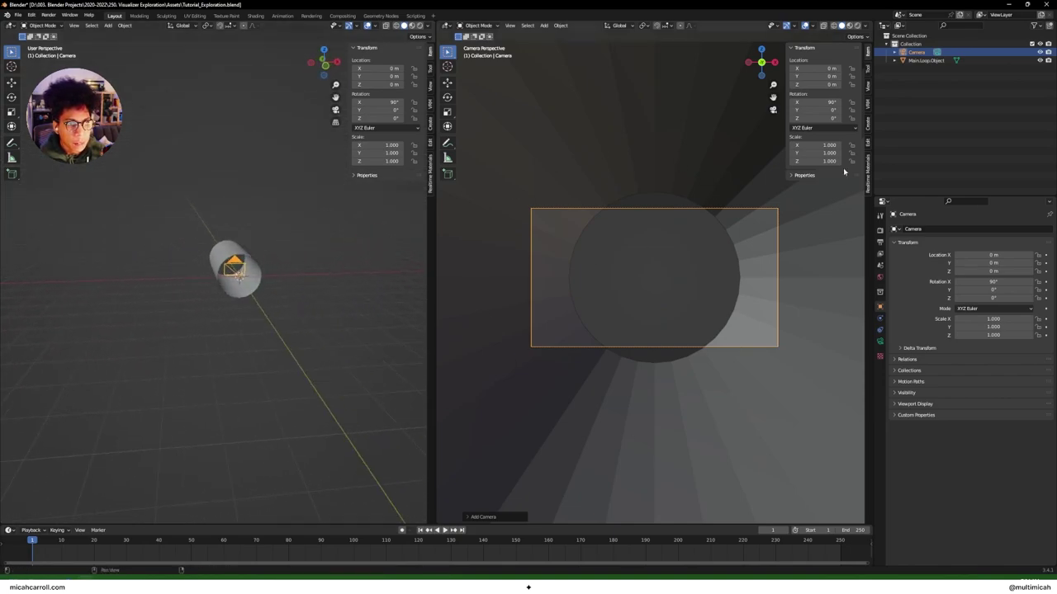
{"action": "scroll", "coordinate": [291, 274], "scroll_direction": "up", "scroll_amount": 4}
{"action": "scroll", "coordinate": [280, 275], "scroll_direction": "down", "scroll_amount": 3}
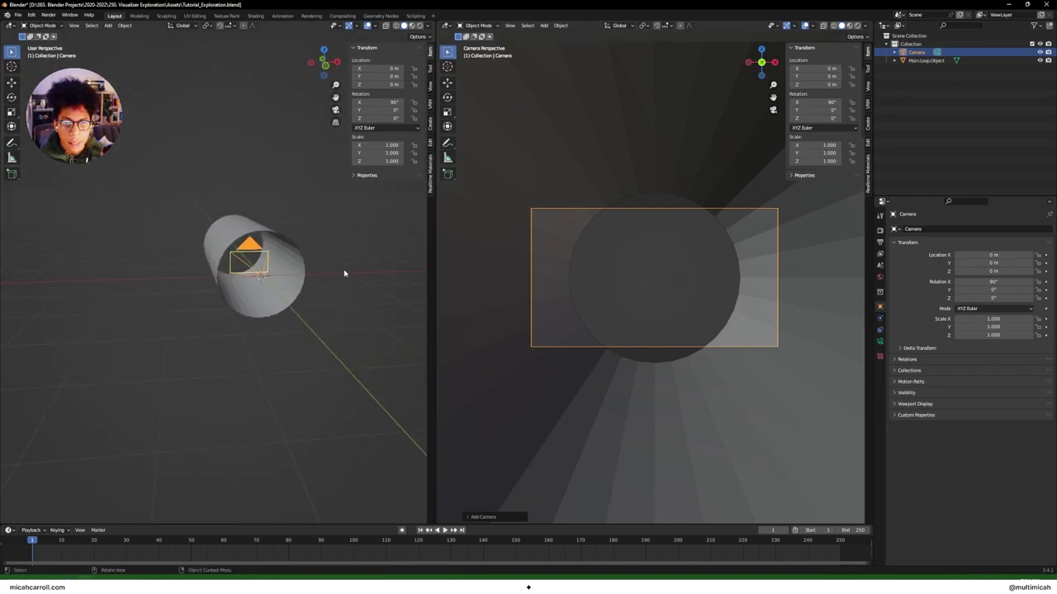
{"action": "mouse_move", "coordinate": [232, 246]}
{"action": "middle_mouse_down"}
{"action": "mouse_move", "coordinate": [328, 242]}
{"action": "mouse_move", "coordinate": [212, 241]}
{"action": "middle_mouse_up"}
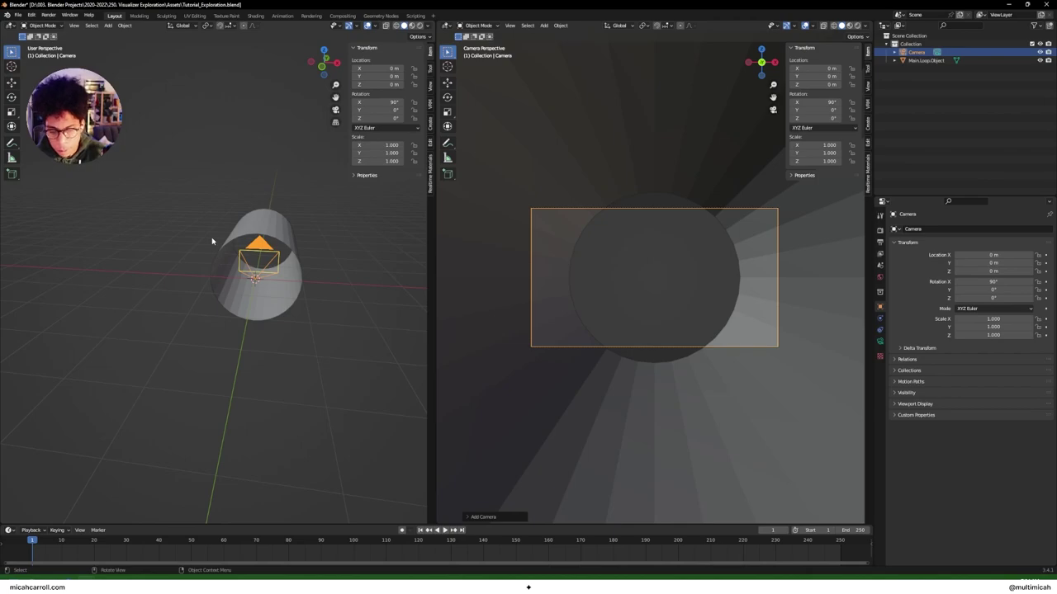
{"action": "key", "text": "ctrl+s"}
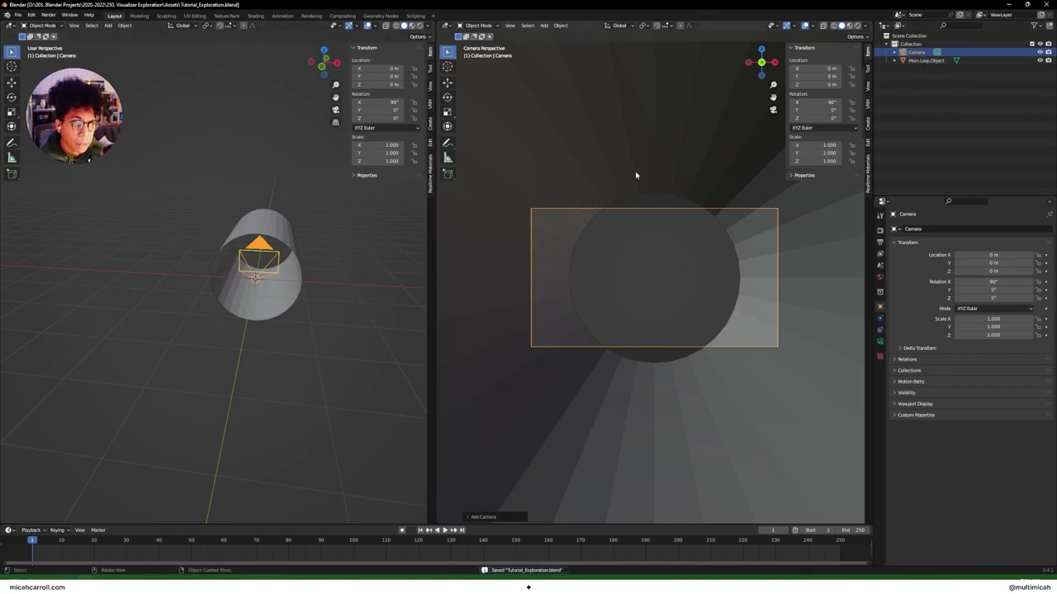
Step: Select the camera inside the cylinder in the perspective viewport
{"action": "left_click", "coordinate": [359, 309]}
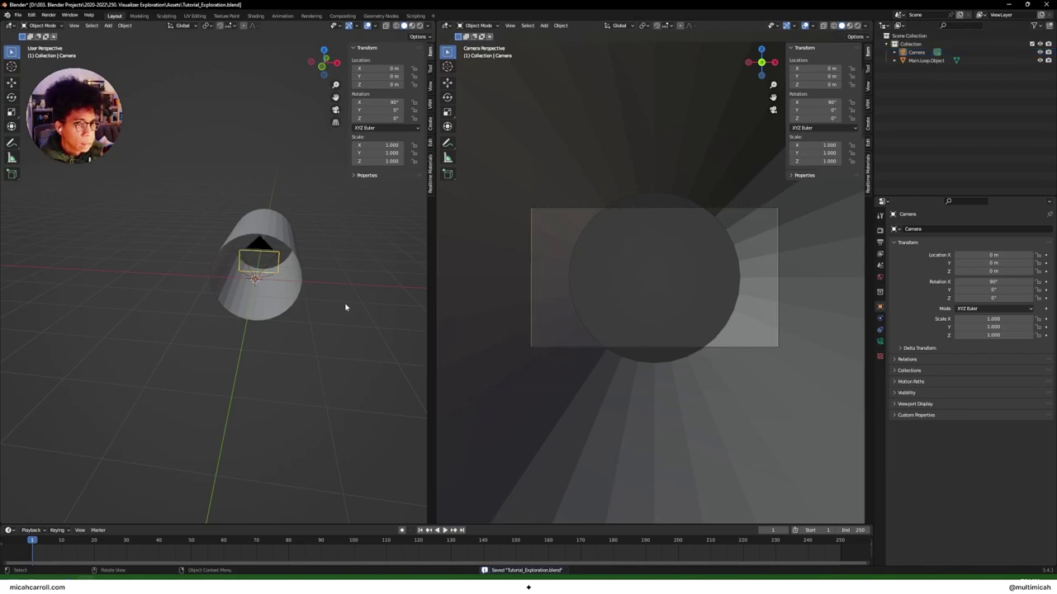
{"action": "left_click", "coordinate": [293, 304]}
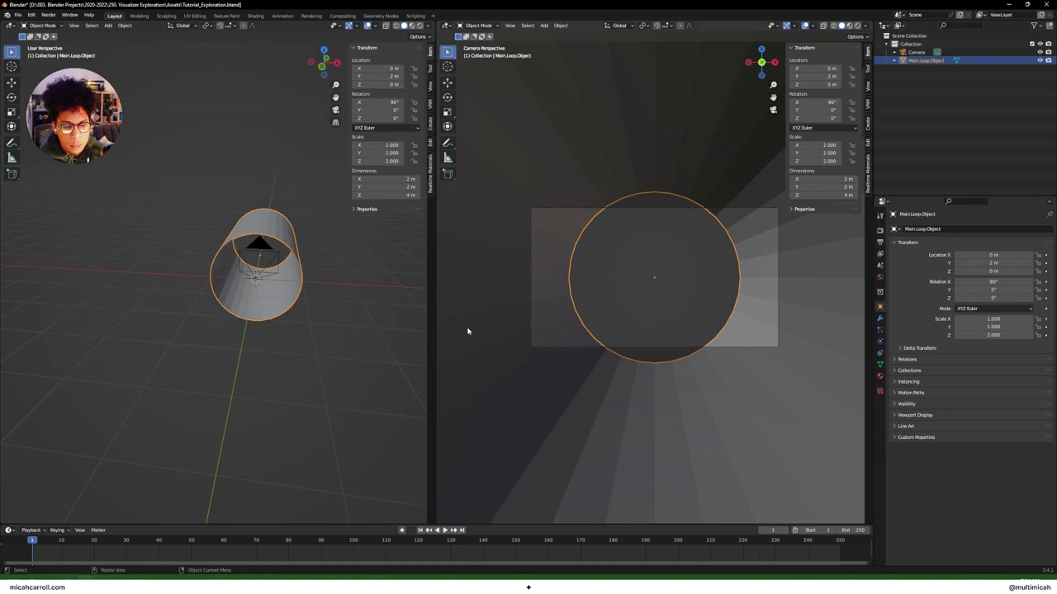
{"action": "left_click", "coordinate": [351, 310]}
{"action": "left_click", "coordinate": [271, 275]}
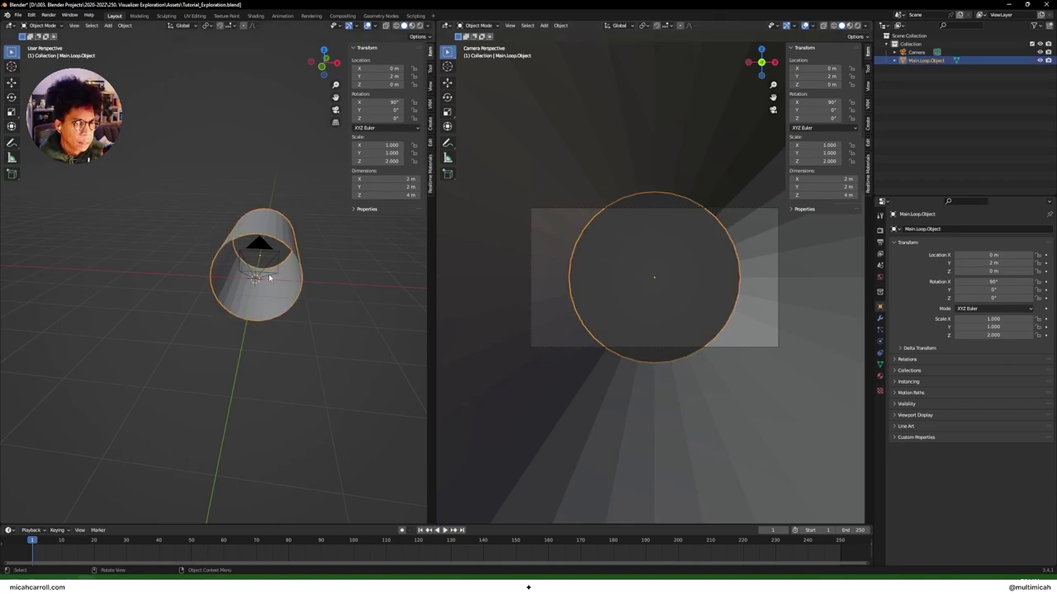
{"action": "left_click", "coordinate": [273, 276]}
Step: Enlarge the timeline area upward and set the current frame to 1
{"action": "key", "text": "Left"}
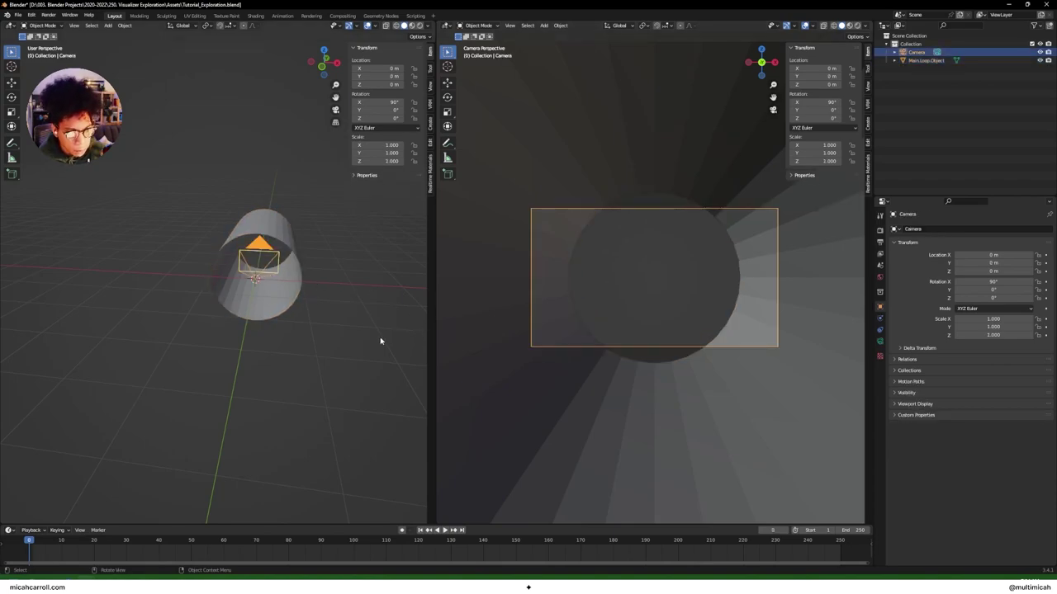
{"action": "left_click_drag", "start_coordinate": [142, 525], "coordinate": [145, 444]}
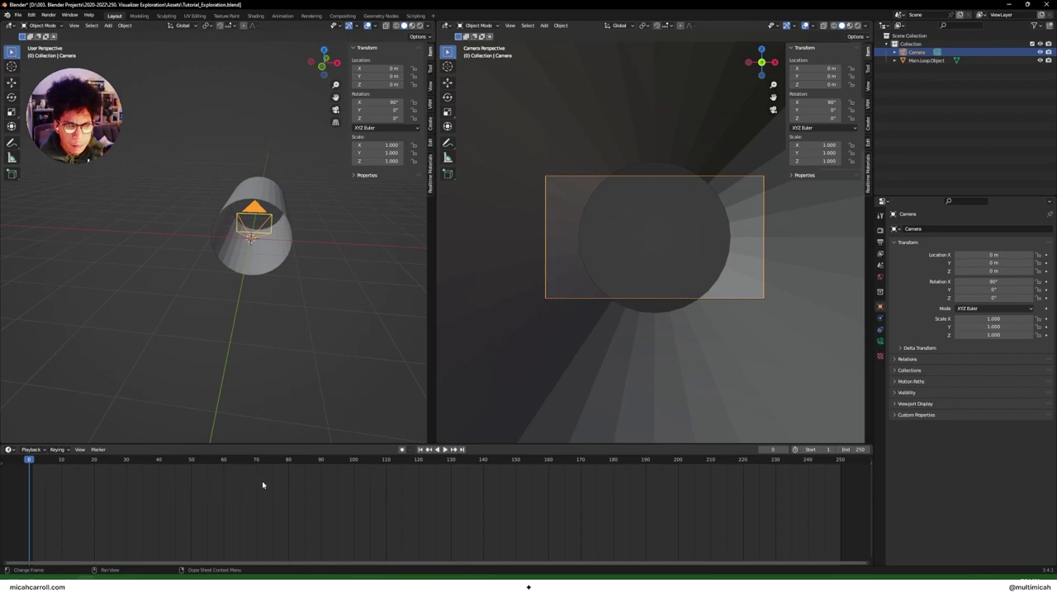
{"action": "left_click", "coordinate": [32, 465]}
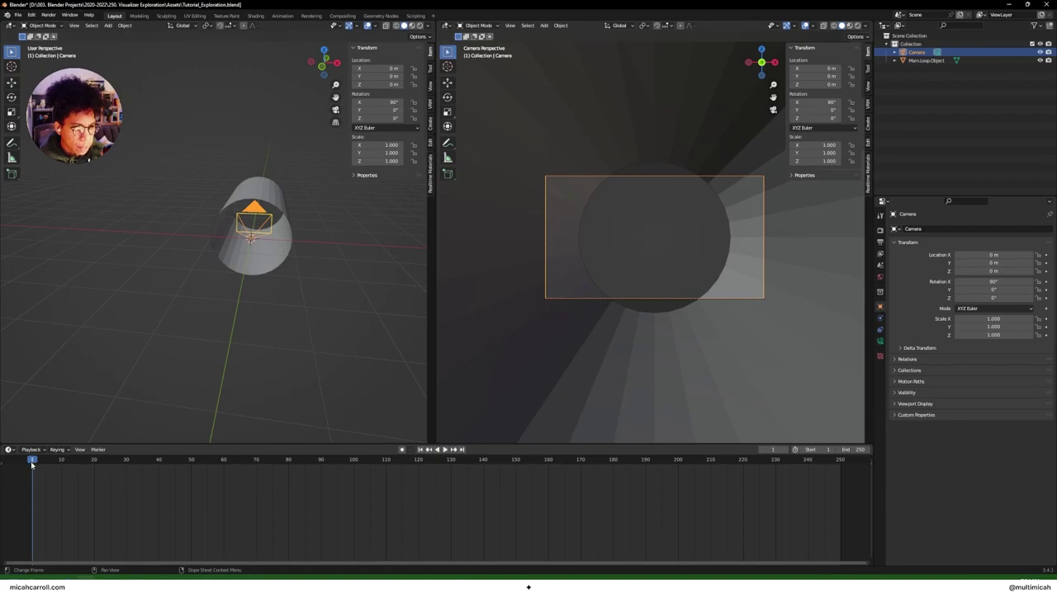
Step: Insert a single keyframe for the camera's Y location of 0 m at frame 0
{"action": "left_click", "coordinate": [30, 465]}
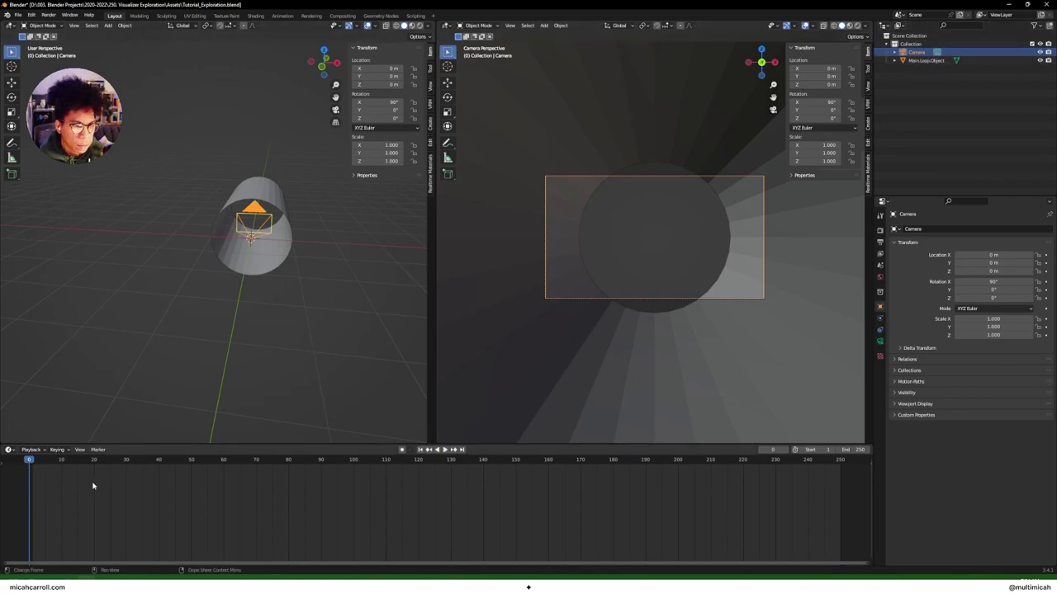
{"action": "right_click", "coordinate": [381, 76]}
{"action": "right_click", "coordinate": [381, 77]}
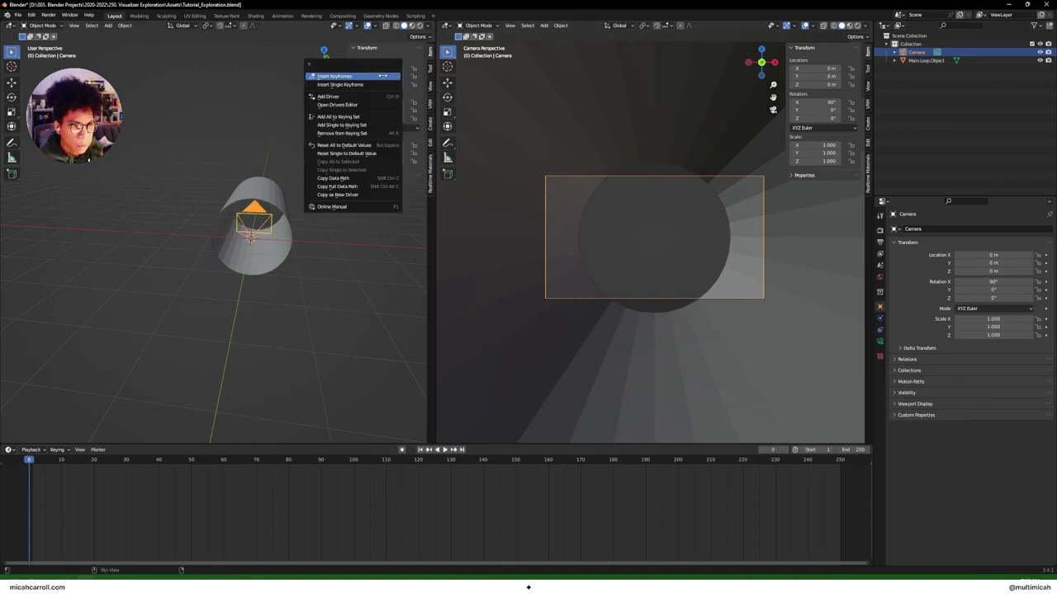
{"action": "left_click", "coordinate": [346, 84]}
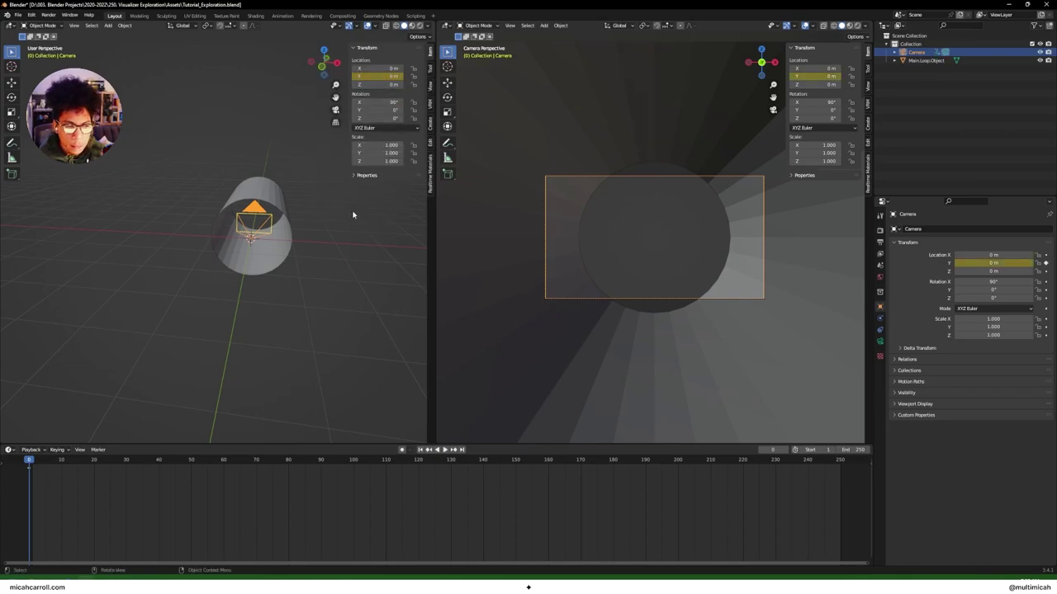
Step: Set the camera's Y location to 4 m at frame 250 and insert a single keyframe for it
{"action": "left_click", "coordinate": [839, 464]}
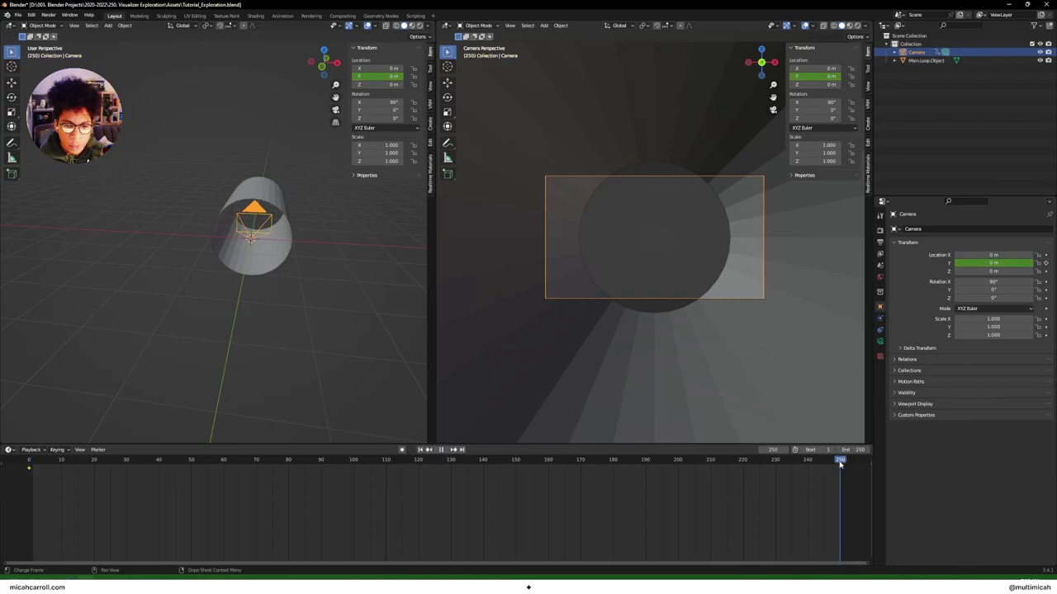
{"action": "left_click", "coordinate": [379, 77]}
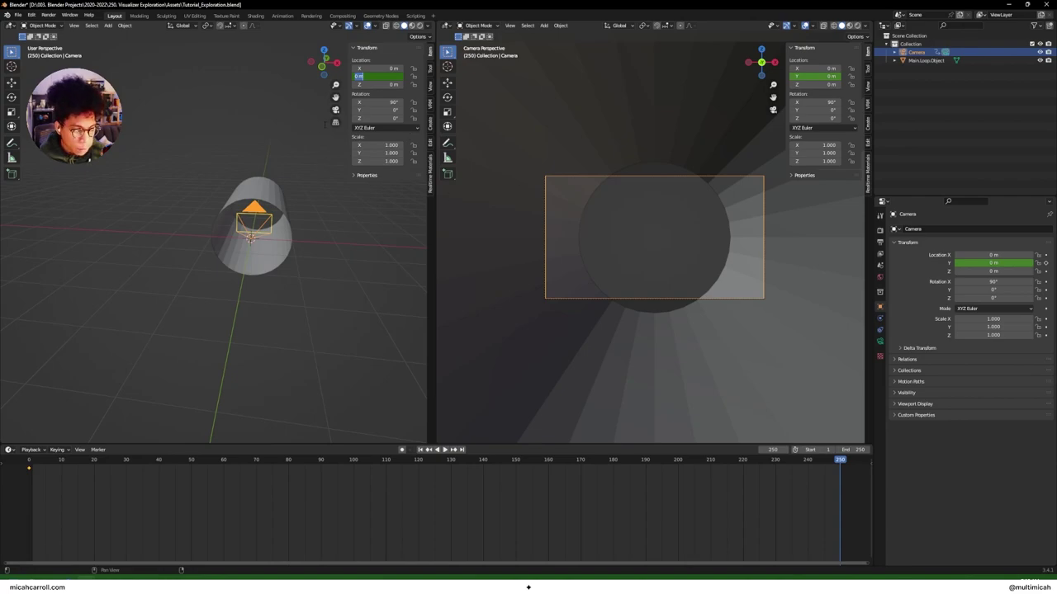
{"action": "type", "text": "4m"}
{"action": "key", "text": "Return"}
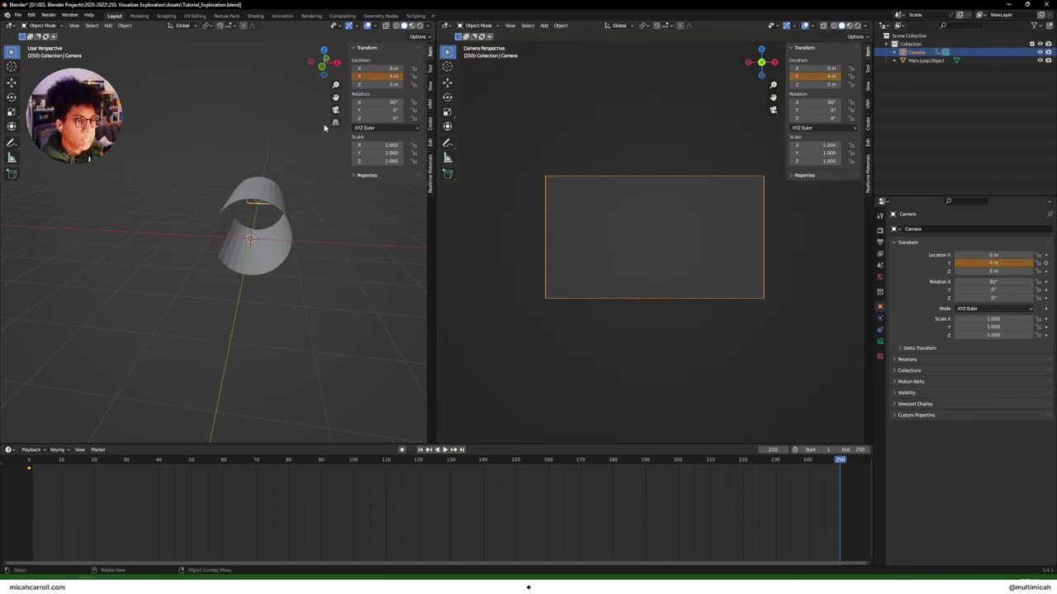
{"action": "right_click", "coordinate": [370, 76]}
{"action": "left_click", "coordinate": [370, 77]}
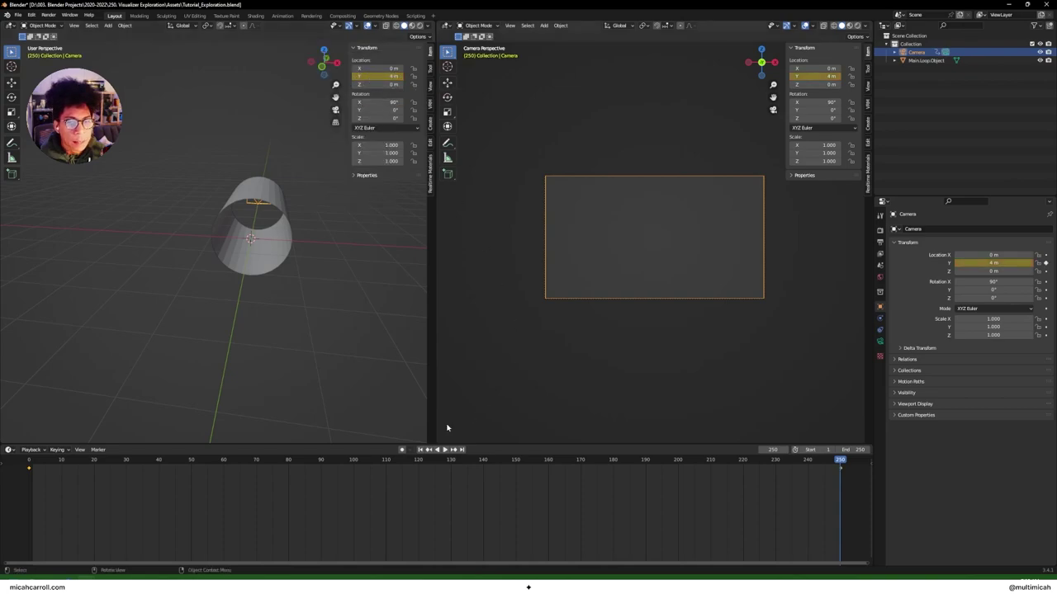
Step: Play back the camera's move through the cylinder, deselect the camera with the timeline back at frame 0, and save the file
{"action": "left_click", "coordinate": [64, 460]}
{"action": "key", "text": "shift+Left"}
{"action": "key", "text": "space"}
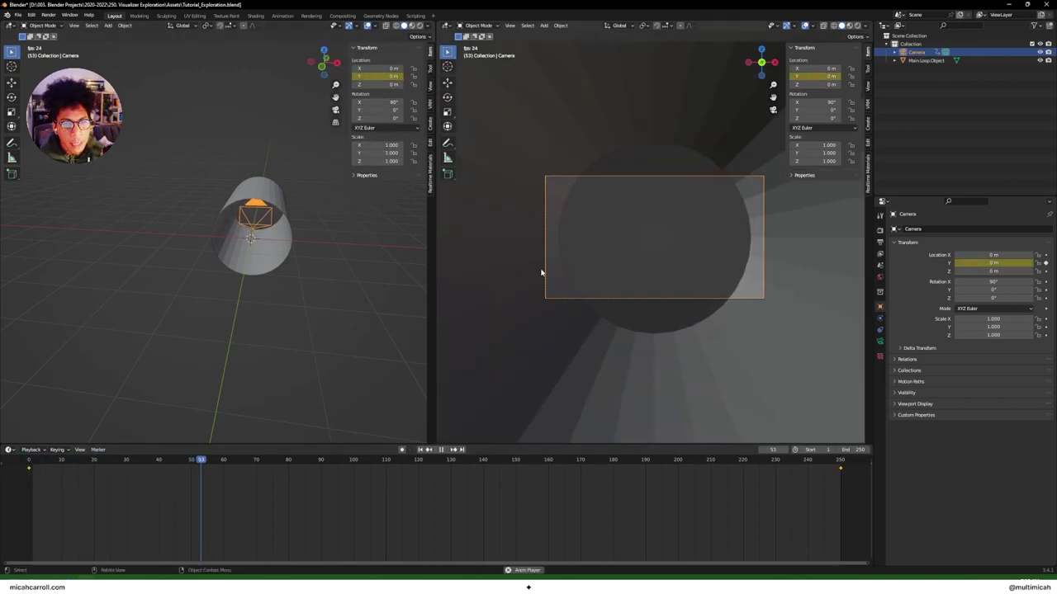
{"action": "key", "text": "Escape"}
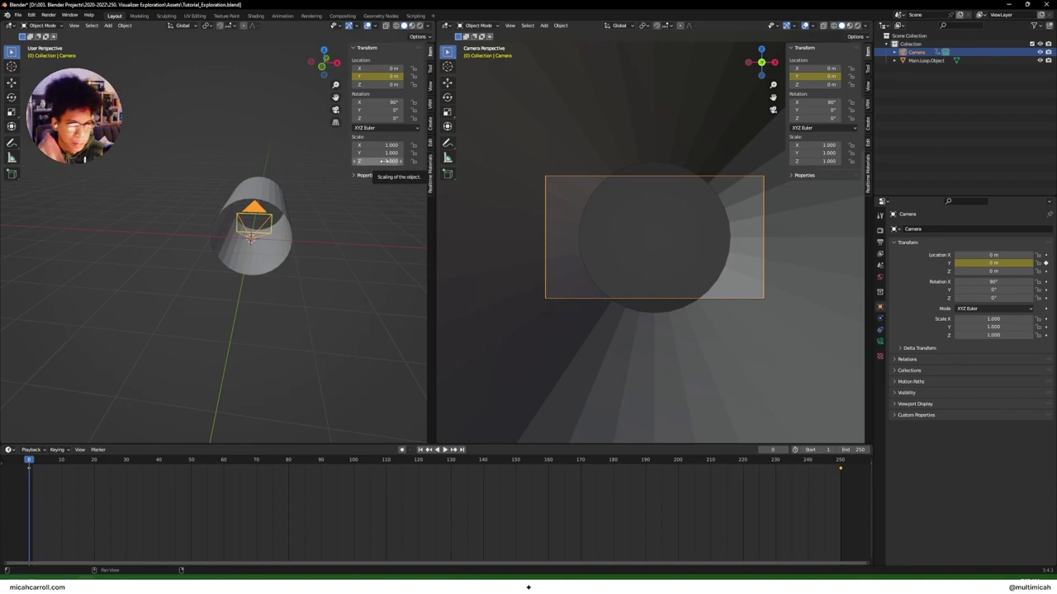
{"action": "left_click", "coordinate": [338, 273]}
{"action": "key", "text": "ctrl+s"}
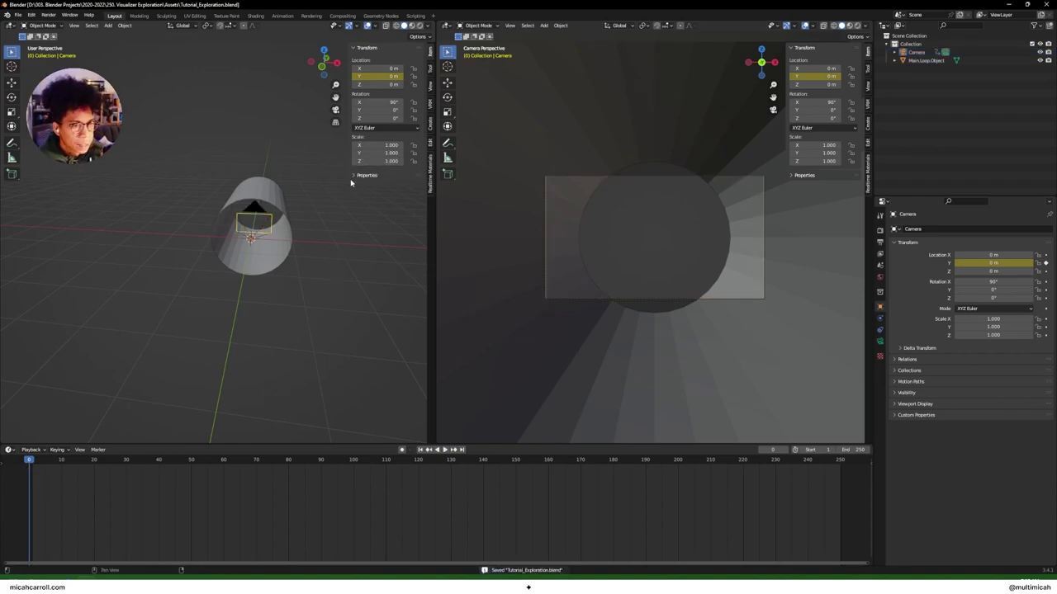
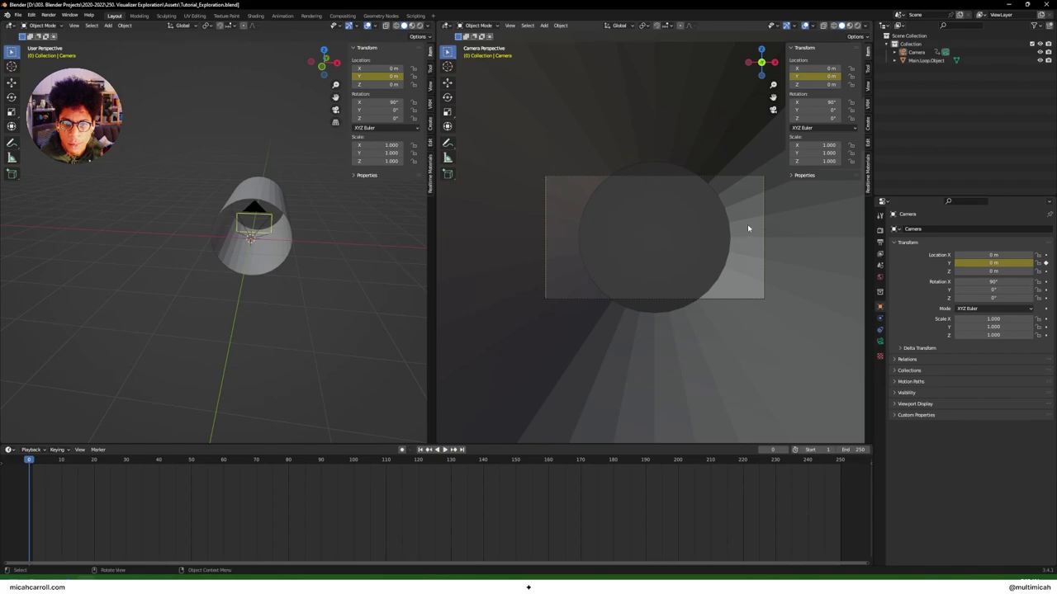
Step: Select the cylinder, enlarge the perspective viewport, and hide the sidebar in the camera view
{"action": "left_click", "coordinate": [283, 245]}
{"action": "left_click", "coordinate": [879, 319]}
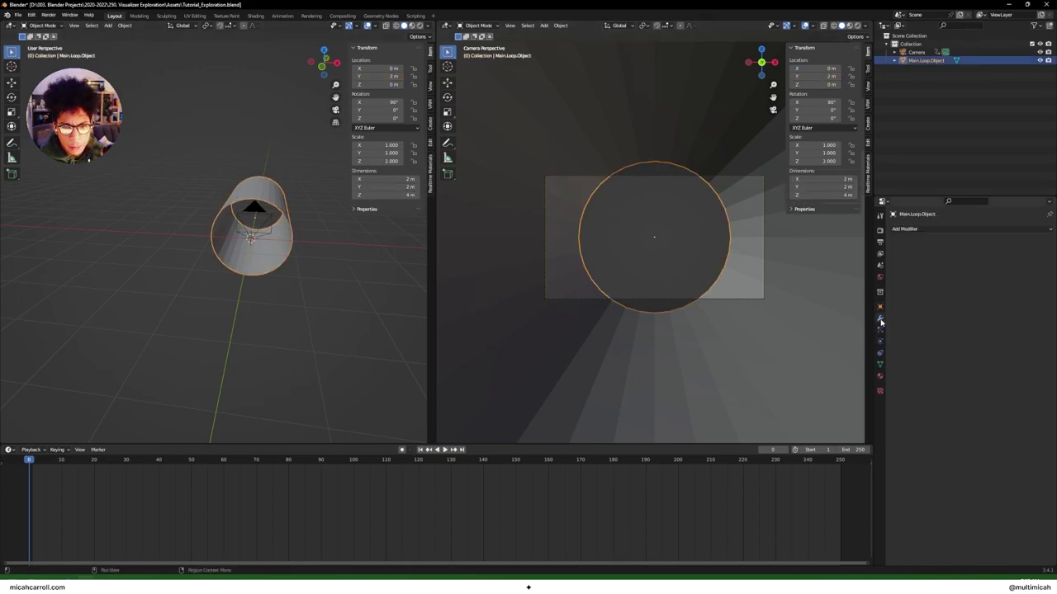
{"action": "middle_click_drag", "start_coordinate": [189, 237], "coordinate": [288, 285]}
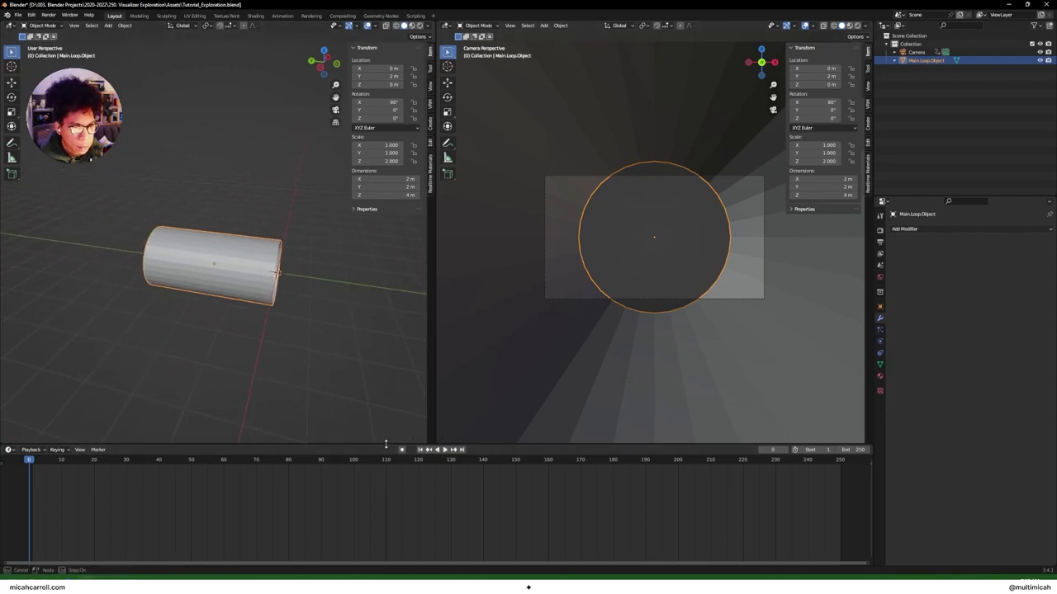
{"action": "left_click_drag", "start_coordinate": [385, 444], "coordinate": [543, 462]}
{"action": "key", "text": "n"}
{"action": "scroll", "coordinate": [745, 376], "scroll_direction": "up", "scroll_amount": 2}
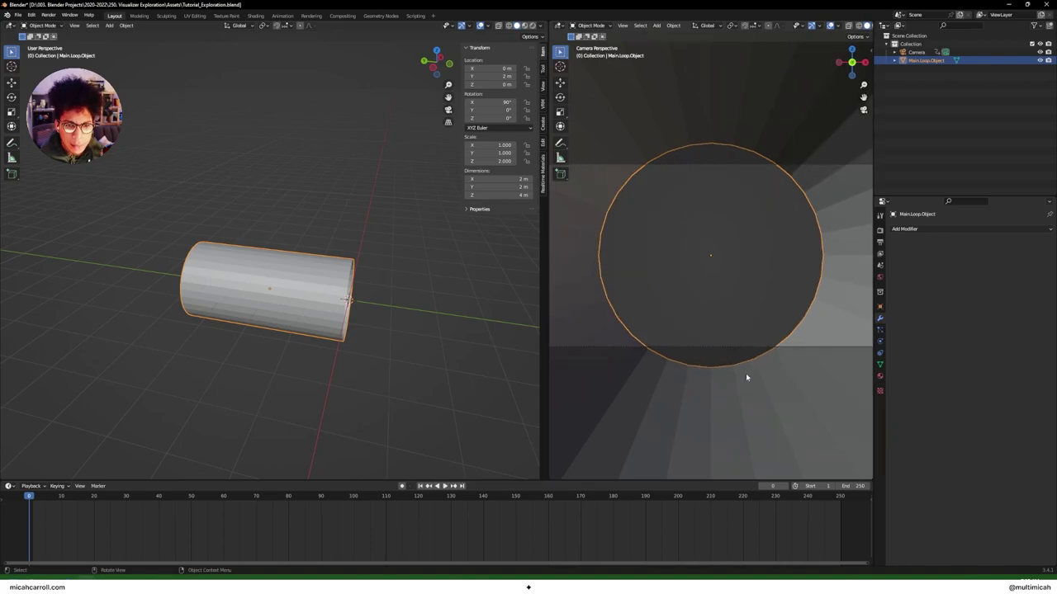
{"action": "scroll", "coordinate": [746, 373], "scroll_direction": "down", "scroll_amount": 1}
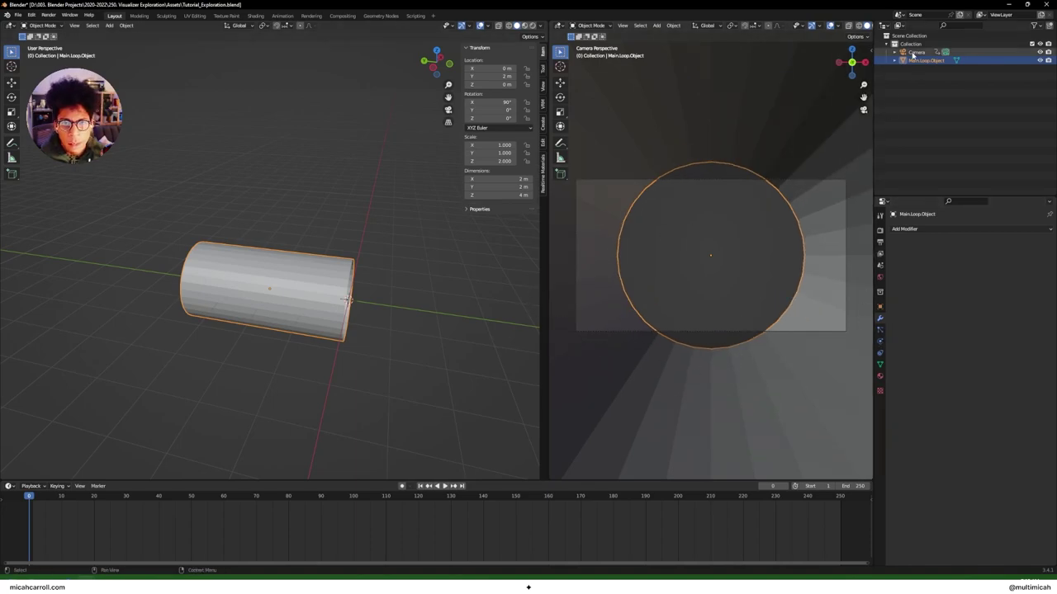
Step: Raise the camera's passepartout opacity to about 0.894 in its viewport display settings and save the file
{"action": "left_click", "coordinate": [916, 52]}
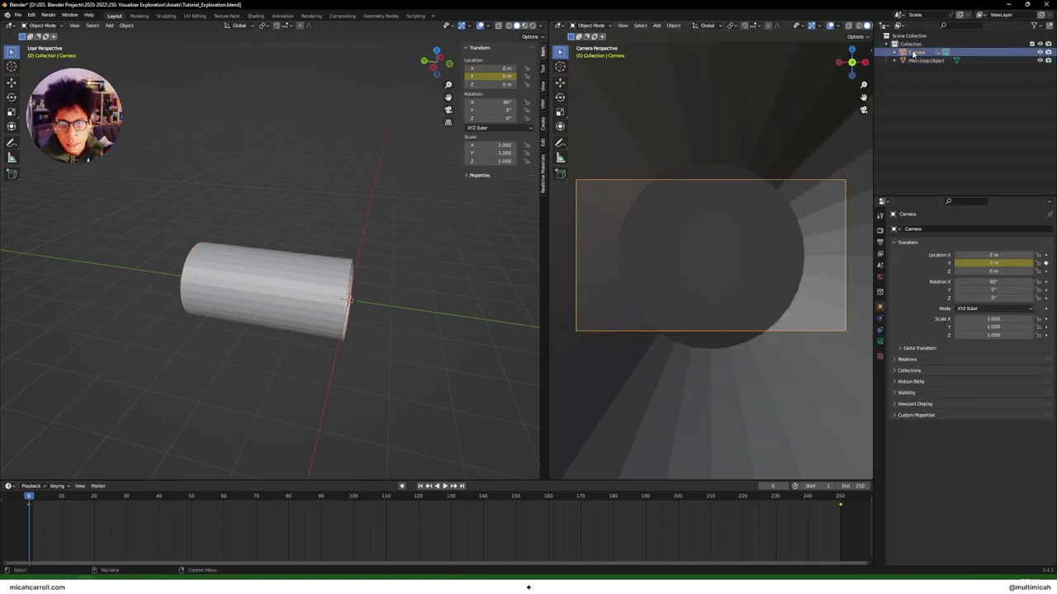
{"action": "left_click", "coordinate": [880, 345]}
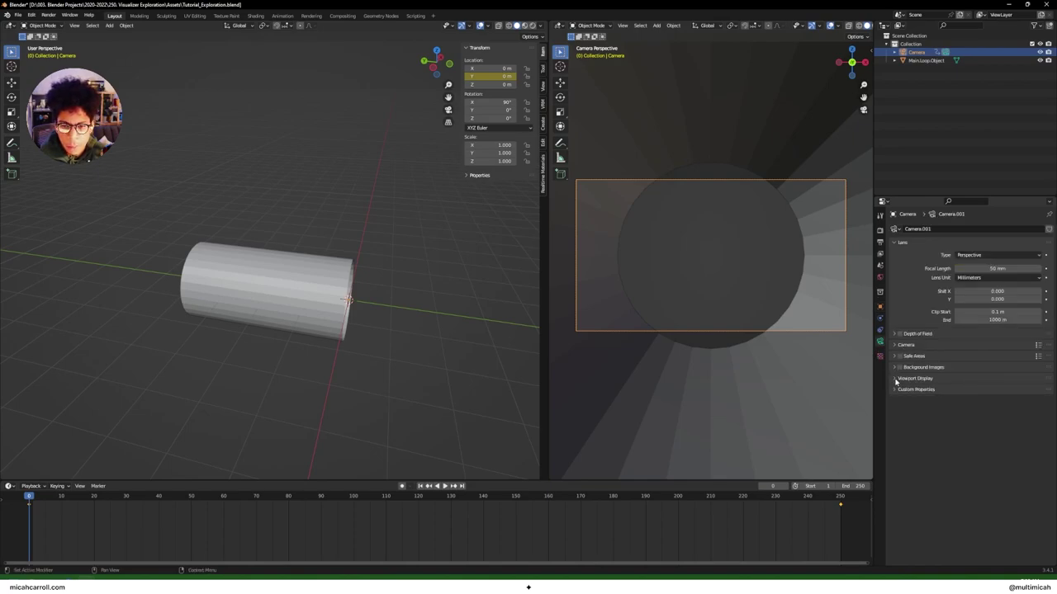
{"action": "left_click", "coordinate": [896, 379]}
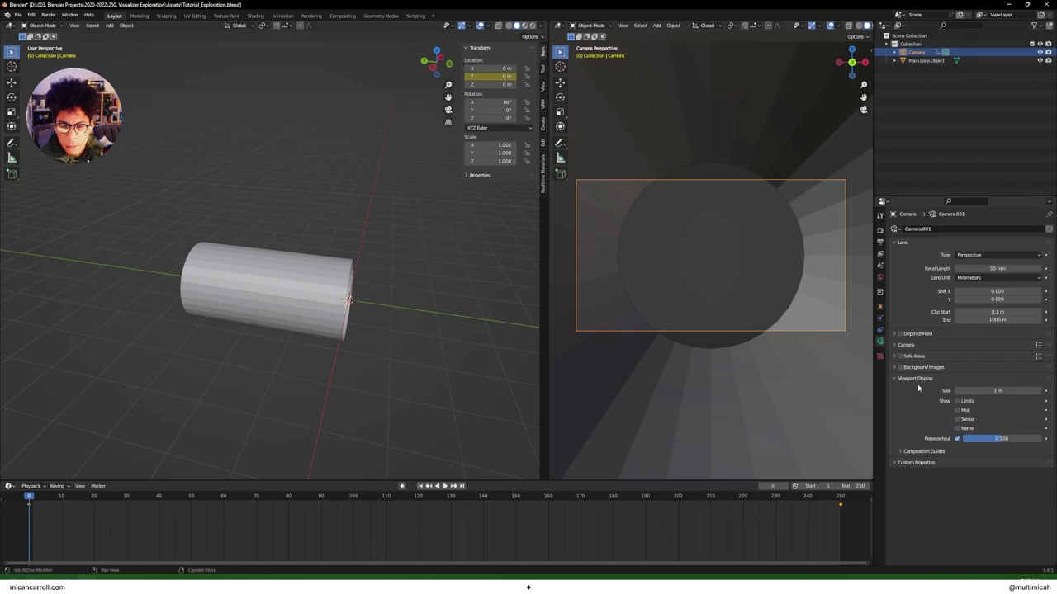
{"action": "left_click_drag", "start_coordinate": [997, 435], "coordinate": [1032, 438]}
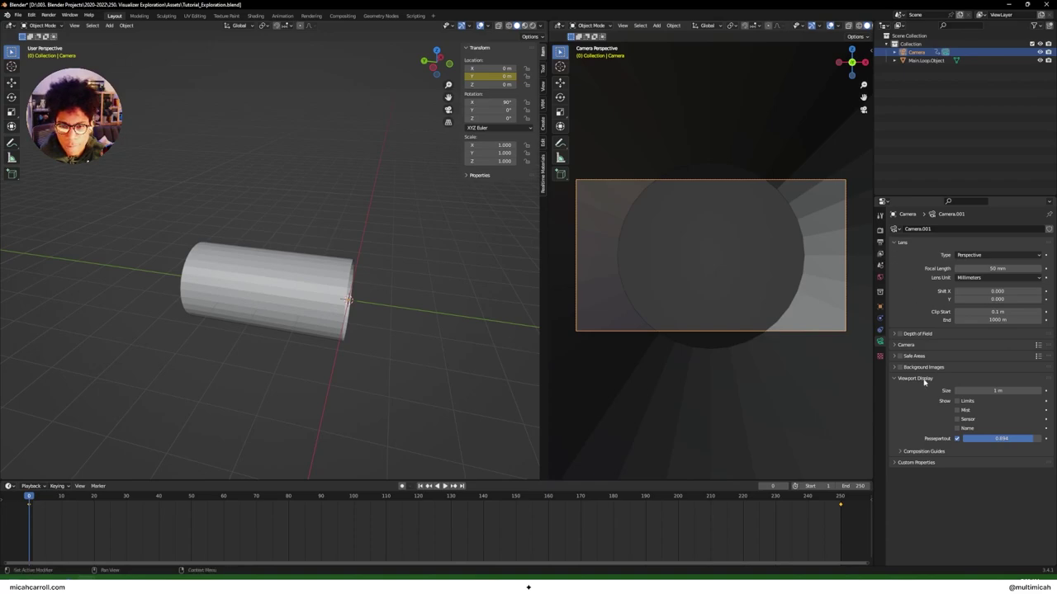
{"action": "left_click", "coordinate": [929, 452]}
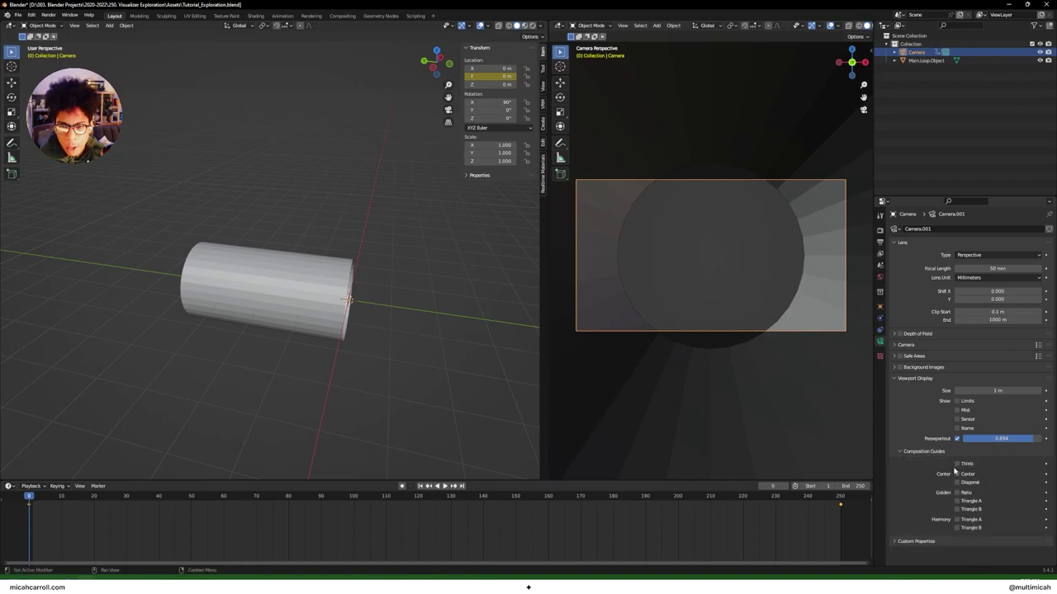
{"action": "left_click", "coordinate": [902, 377]}
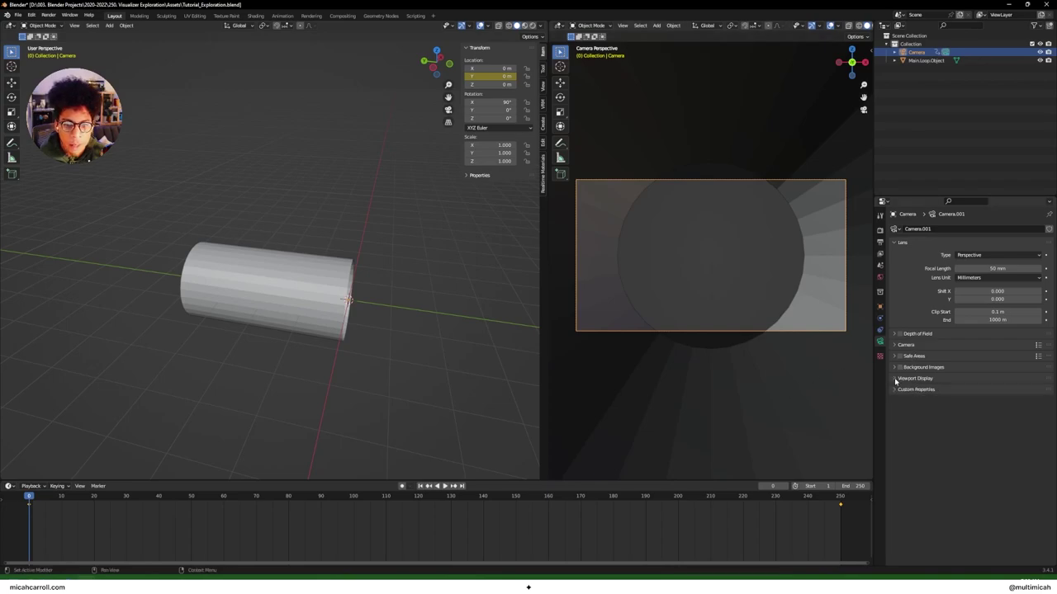
{"action": "left_click", "coordinate": [438, 341]}
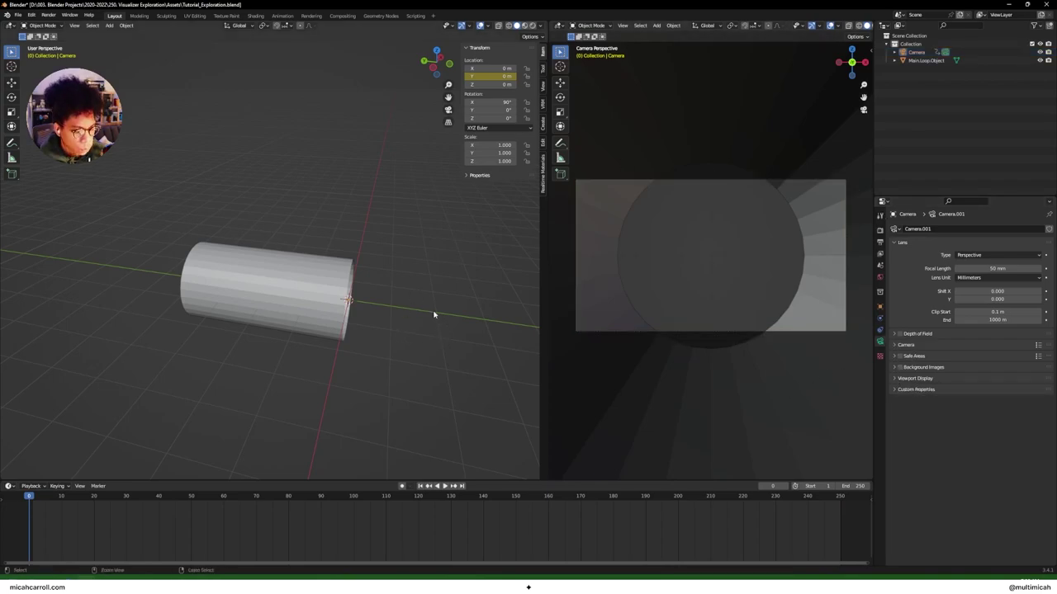
{"action": "key", "text": "ctrl+s"}
Step: Add a Solidify modifier to the cylinder
{"action": "left_click", "coordinate": [328, 260]}
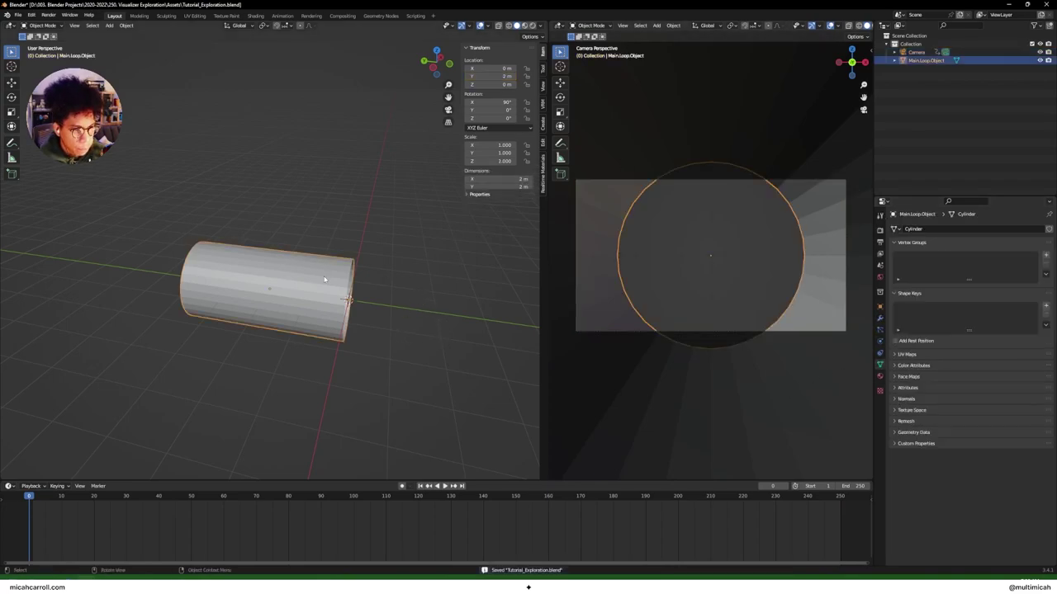
{"action": "left_click", "coordinate": [880, 318]}
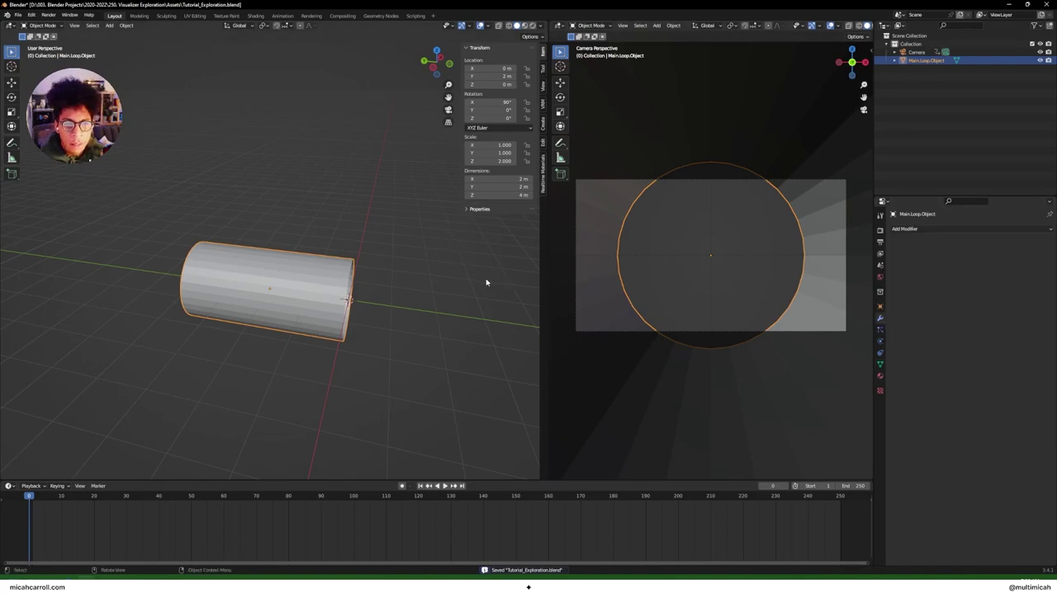
{"action": "middle_click_drag", "start_coordinate": [486, 283], "coordinate": [417, 260]}
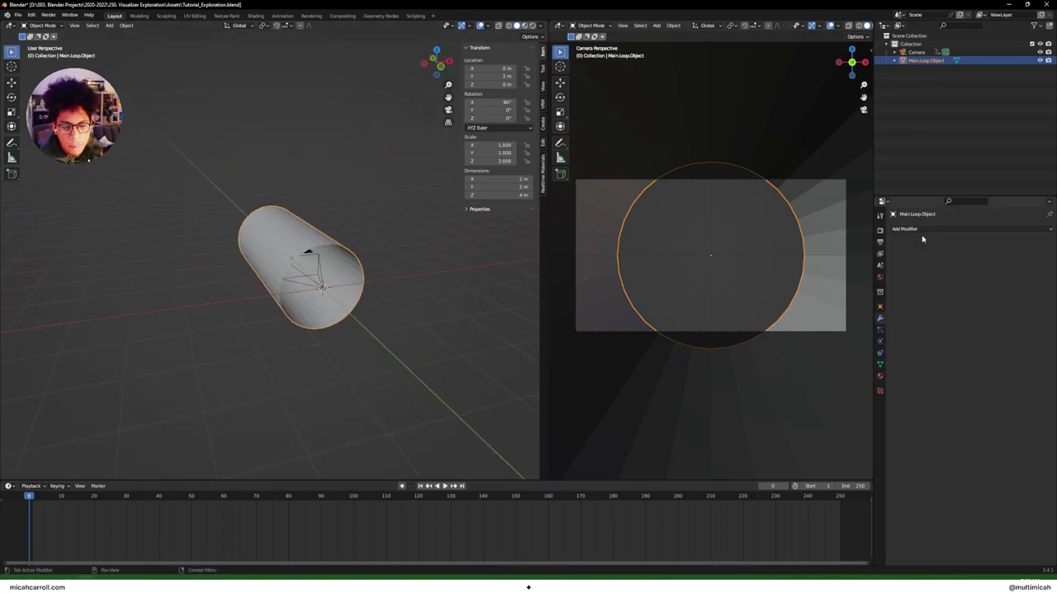
{"action": "left_click", "coordinate": [922, 230]}
{"action": "left_click", "coordinate": [923, 227]}
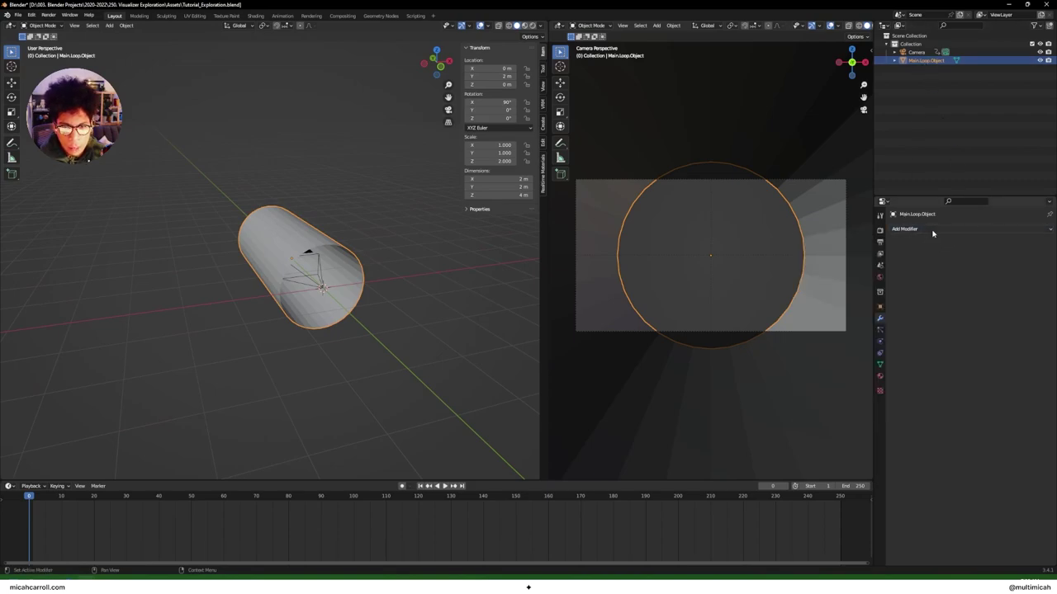
{"action": "left_click", "coordinate": [934, 230]}
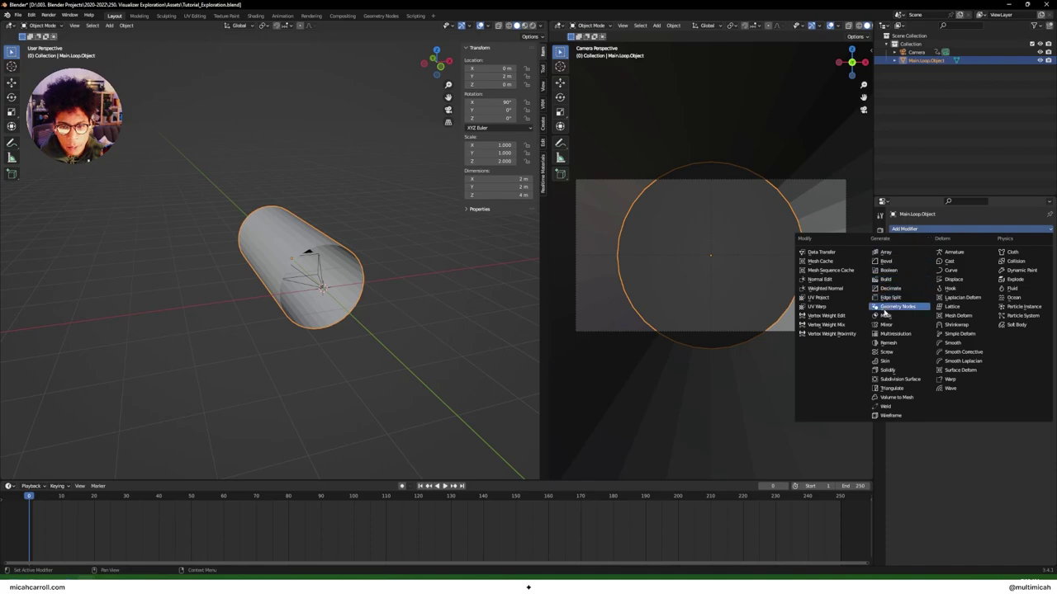
{"action": "left_click", "coordinate": [888, 370]}
Step: Set the Solidify modifier's thickness to 0.08 m and collapse its settings
{"action": "scroll", "coordinate": [362, 284], "scroll_direction": "up", "scroll_amount": 4}
{"action": "mouse_move", "coordinate": [362, 283]}
{"action": "middle_mouse_down"}
{"action": "mouse_move", "coordinate": [424, 283]}
{"action": "mouse_move", "coordinate": [349, 283]}
{"action": "middle_mouse_up"}
{"action": "mouse_move", "coordinate": [989, 267]}
{"action": "left_mouse_down"}
{"action": "mouse_move", "coordinate": [966, 267]}
{"action": "mouse_move", "coordinate": [997, 267]}
{"action": "left_mouse_up"}
{"action": "left_click", "coordinate": [997, 265]}
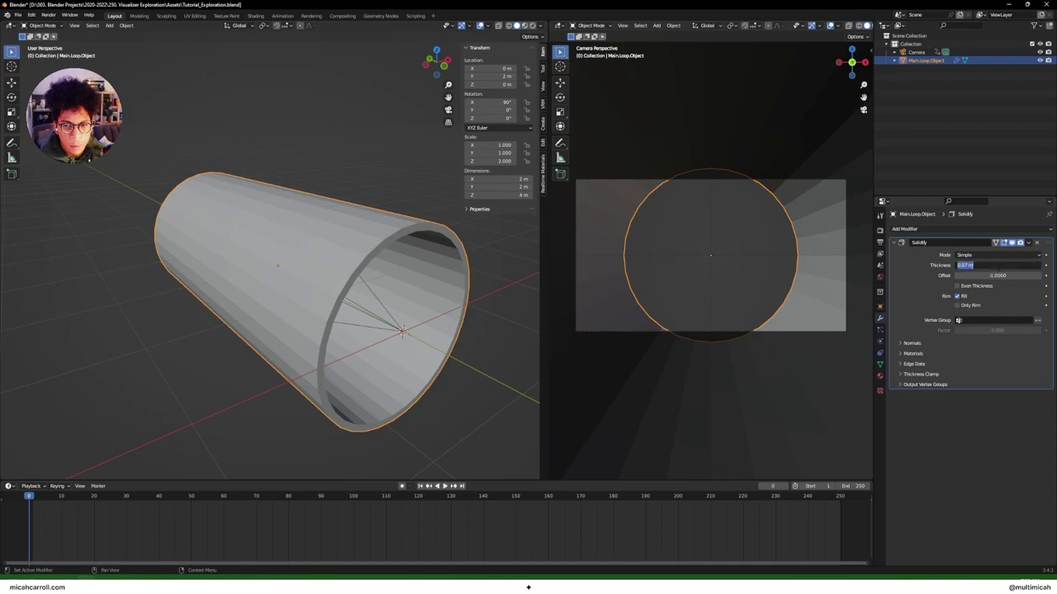
{"action": "type", "text": "0.0"}
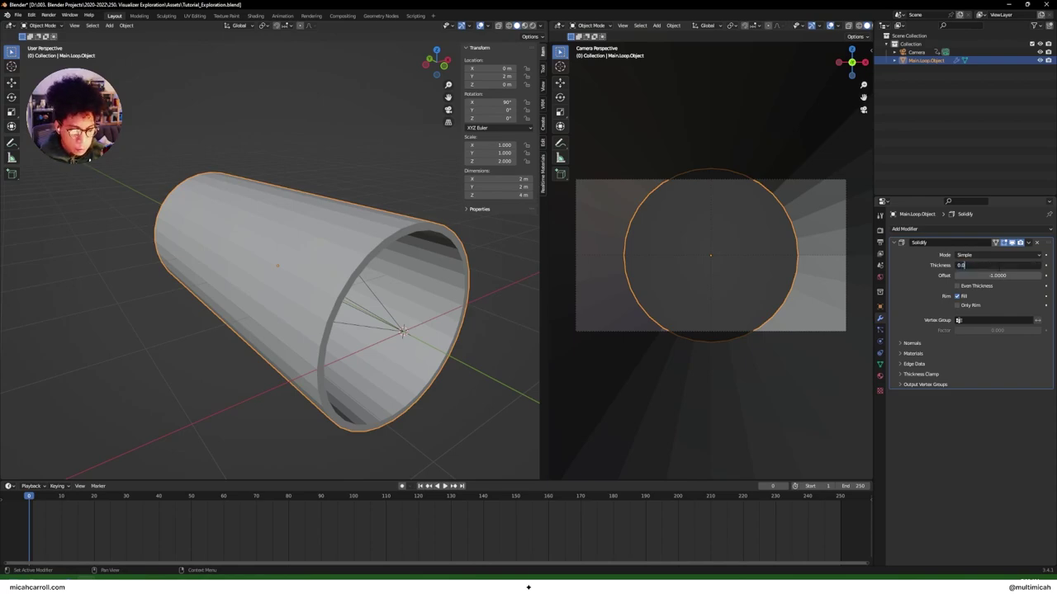
{"action": "type", "text": "8"}
{"action": "key", "text": "Return"}
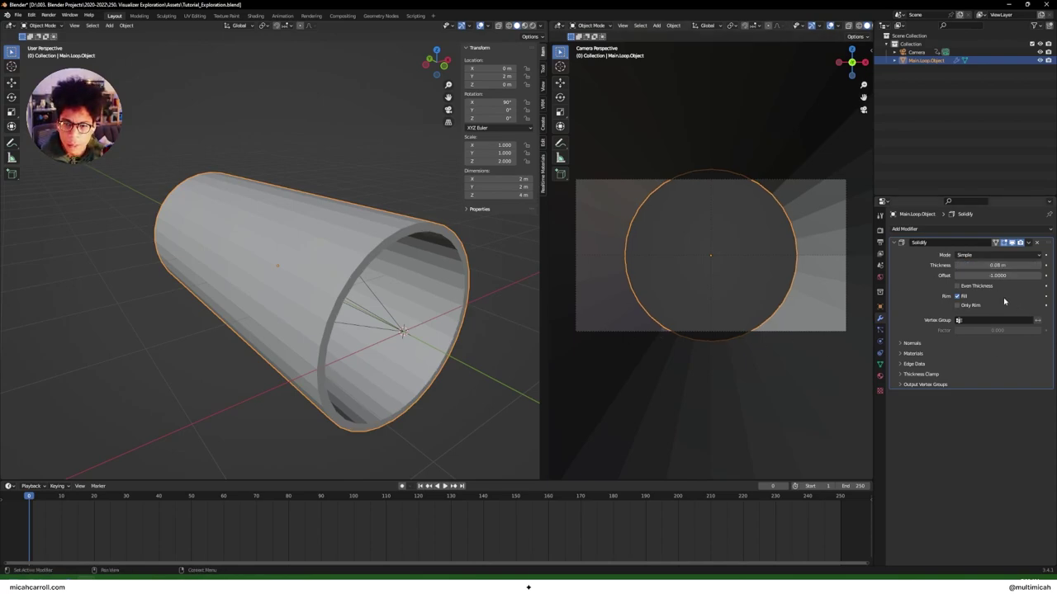
{"action": "middle_click_drag", "start_coordinate": [504, 394], "coordinate": [431, 386]}
{"action": "left_click", "coordinate": [900, 242]}
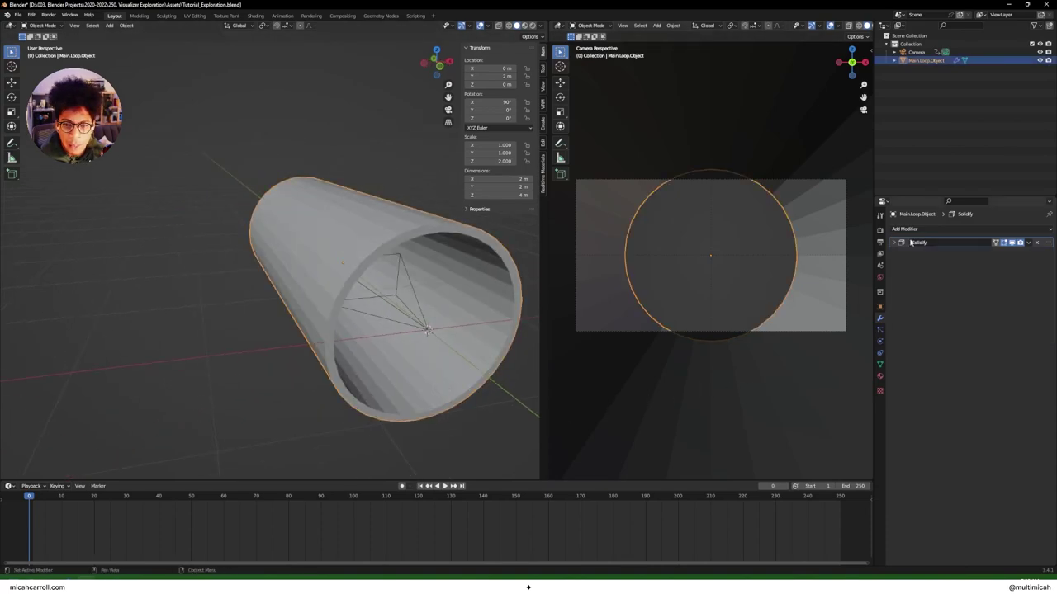
Step: Add a second Solidify modifier to the cylinder with a thickness of 0.08 m, and compare it with the first modifier's settings
{"action": "left_click", "coordinate": [904, 228]}
{"action": "left_click", "coordinate": [896, 370]}
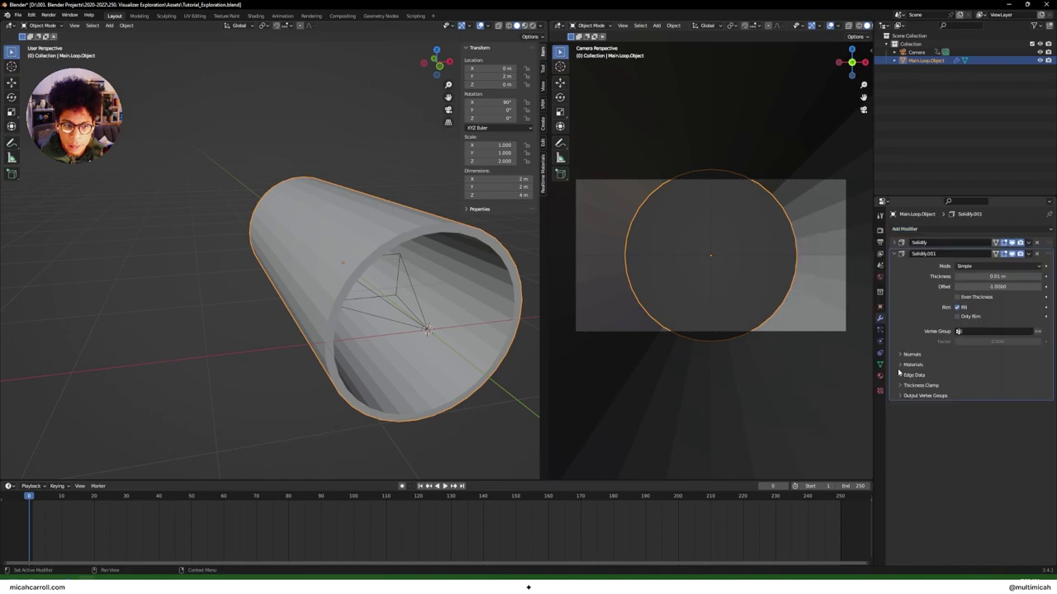
{"action": "left_click_drag", "start_coordinate": [979, 277], "coordinate": [1004, 276]}
{"action": "left_click", "coordinate": [1000, 277]}
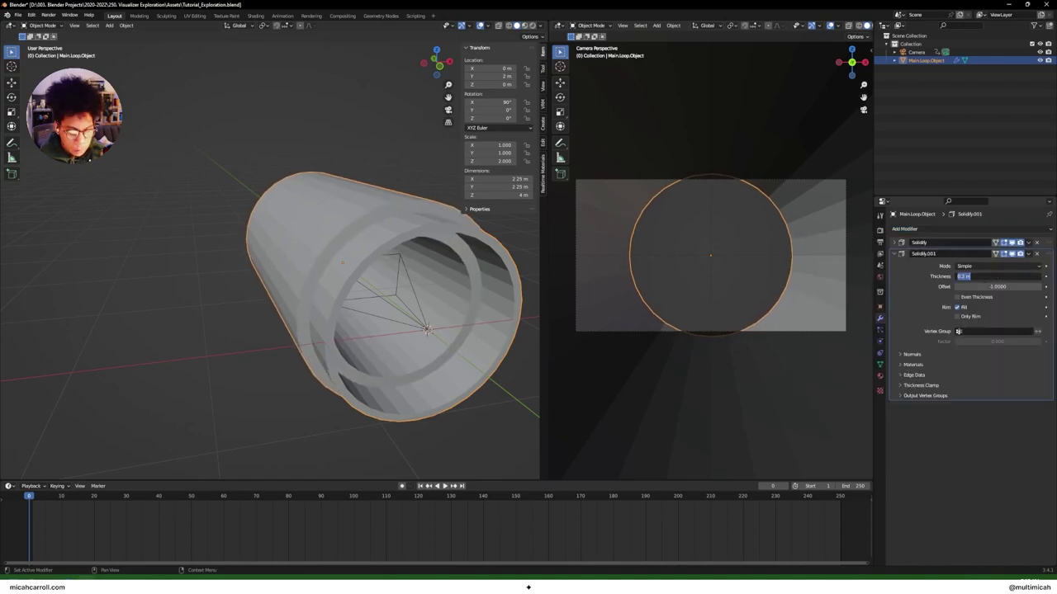
{"action": "type", "text": "0.08"}
{"action": "key", "text": "Return"}
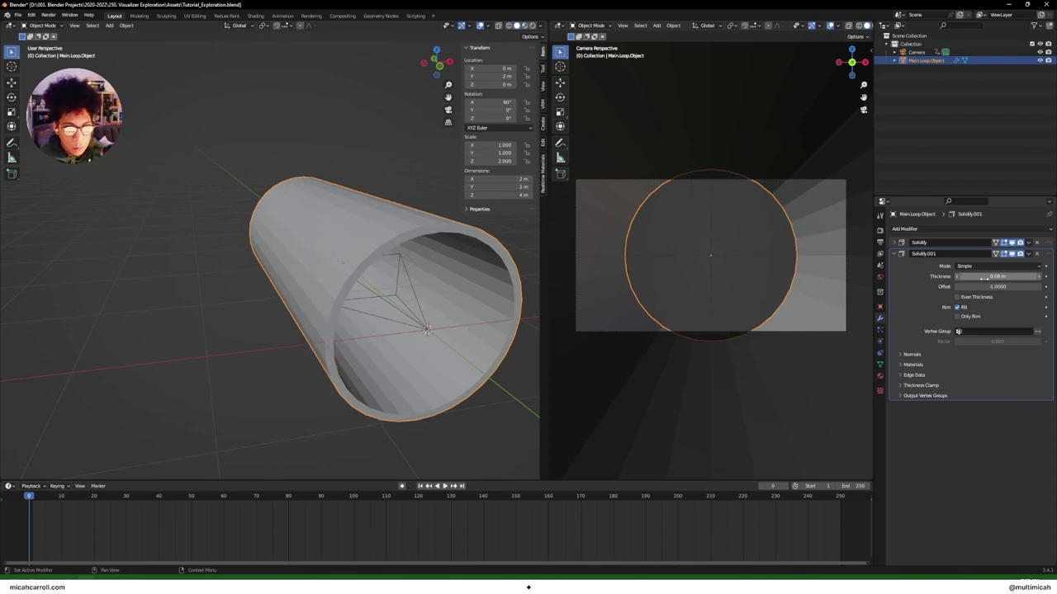
{"action": "left_click", "coordinate": [895, 244]}
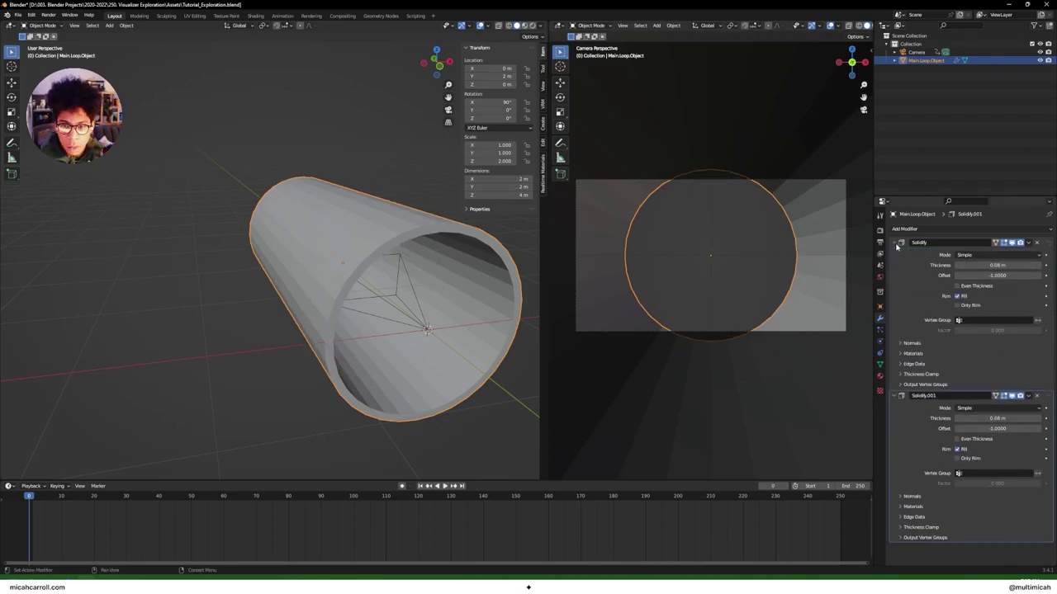
{"action": "left_click", "coordinate": [895, 243]}
Step: Try thicknesses of 0.31 m and 0.03 m on the second Solidify modifier
{"action": "left_click_drag", "start_coordinate": [982, 277], "coordinate": [1003, 276]}
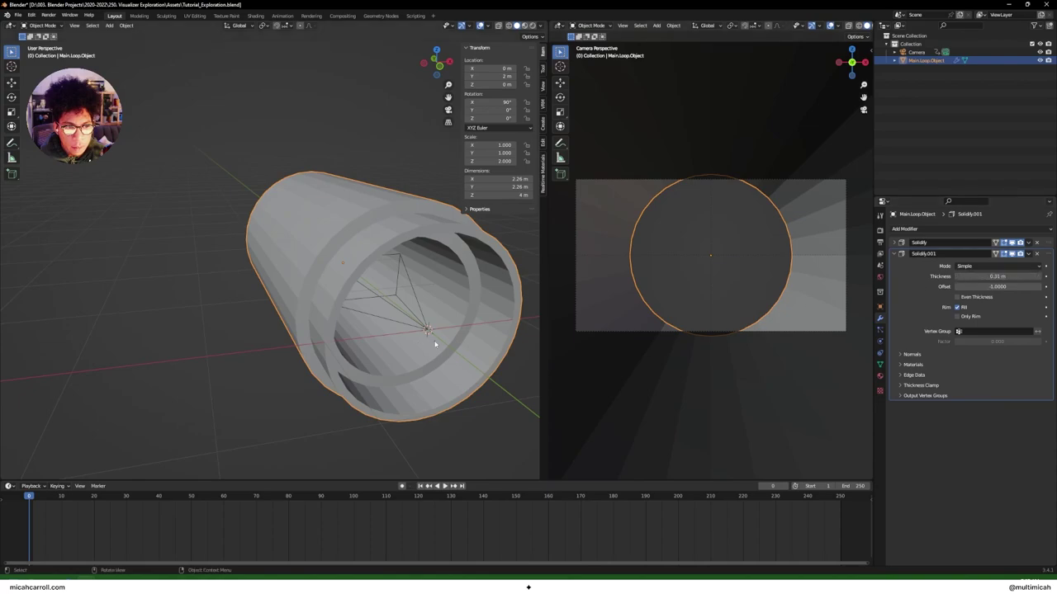
{"action": "middle_click_drag", "start_coordinate": [431, 350], "coordinate": [406, 342]}
{"action": "key", "text": "minus"}
{"action": "left_click", "coordinate": [982, 276]}
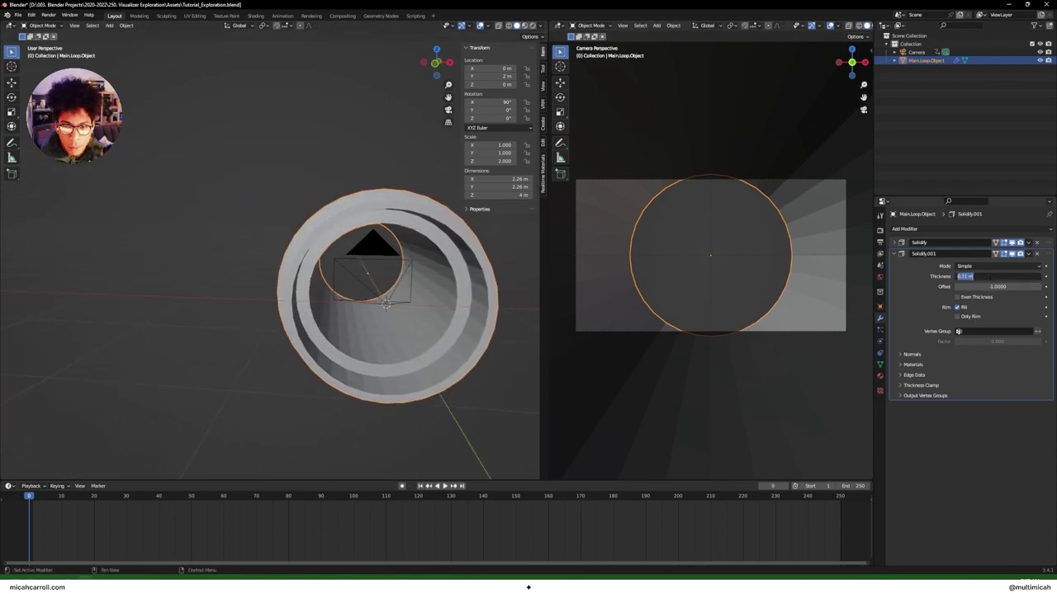
{"action": "type", "text": "0.03"}
{"action": "key", "text": "Return"}
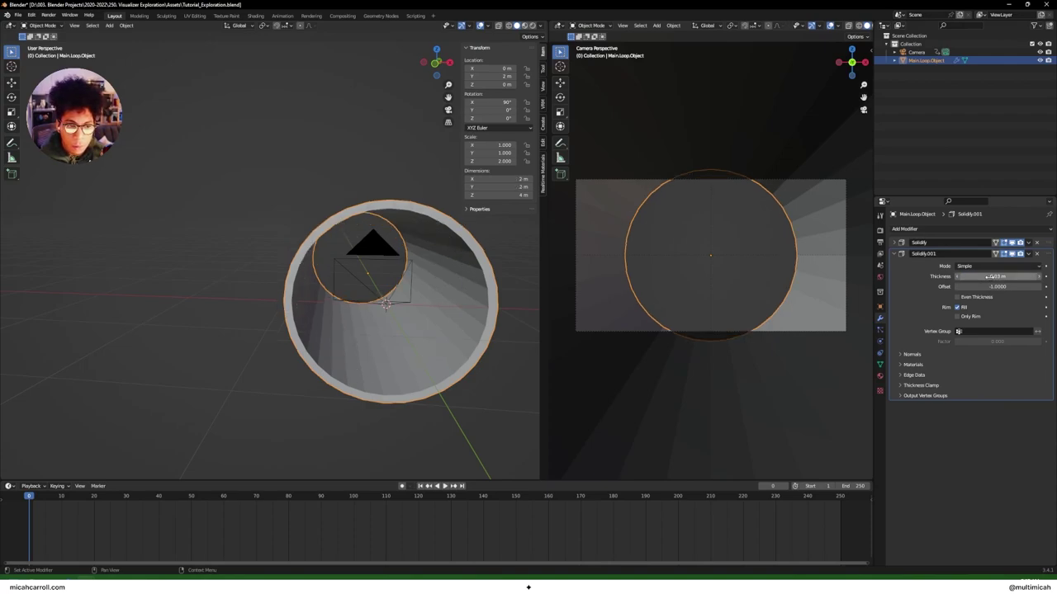
Step: Set the second Solidify modifier's thickness to 0.3 m
{"action": "left_click", "coordinate": [988, 277]}
{"action": "type", "text": "0"}
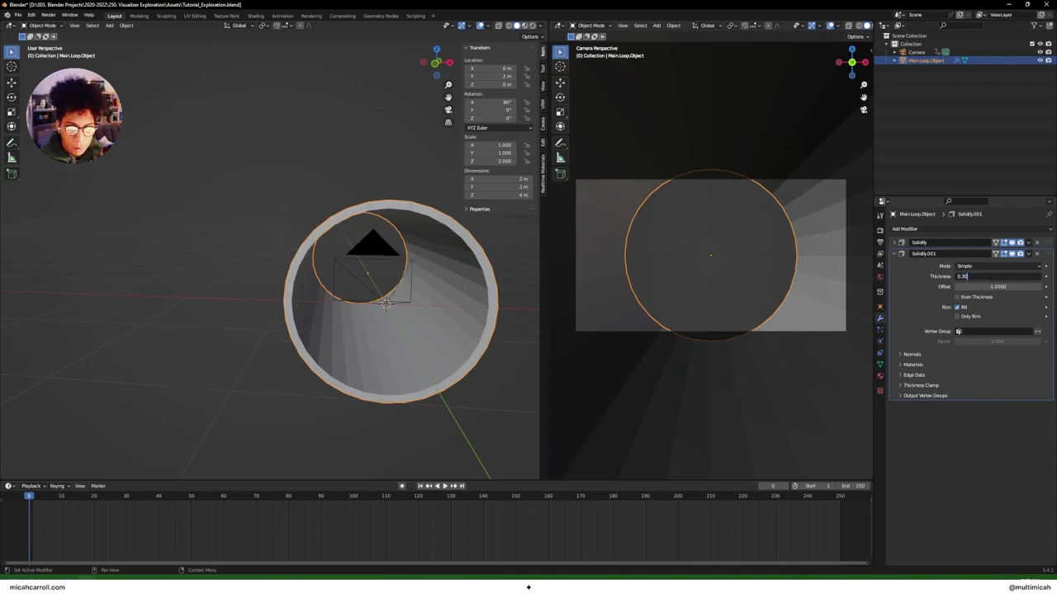
{"action": "key", "text": "Return"}
{"action": "mouse_move", "coordinate": [427, 405]}
{"action": "middle_mouse_down"}
{"action": "mouse_move", "coordinate": [410, 395]}
{"action": "mouse_move", "coordinate": [422, 405]}
{"action": "middle_mouse_up"}
Step: Try a thickness of 0.8 m on the second Solidify modifier and undo it
{"action": "left_click", "coordinate": [994, 276]}
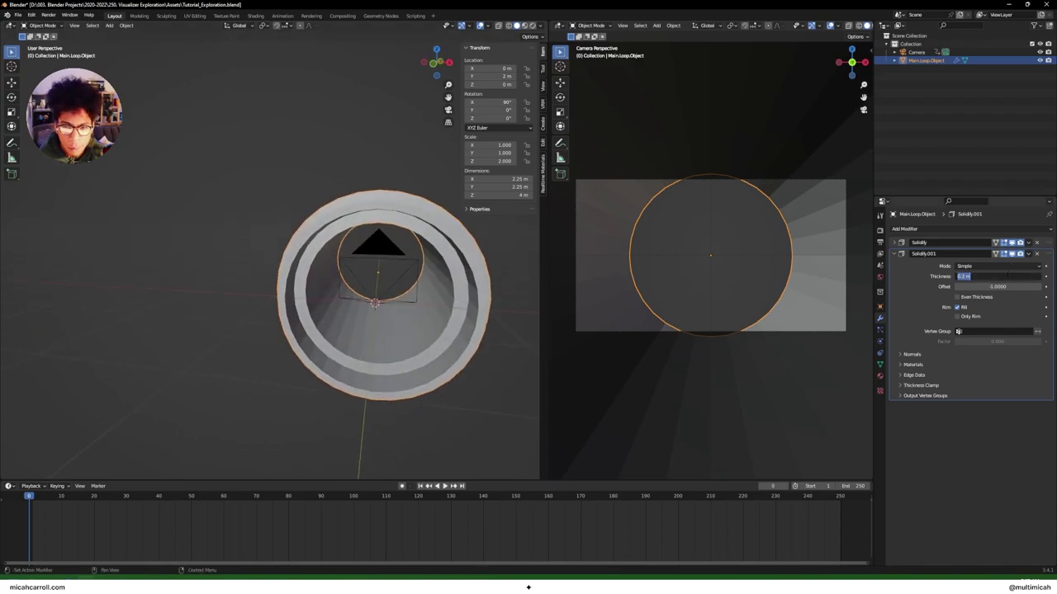
{"action": "left_click", "coordinate": [1007, 275]}
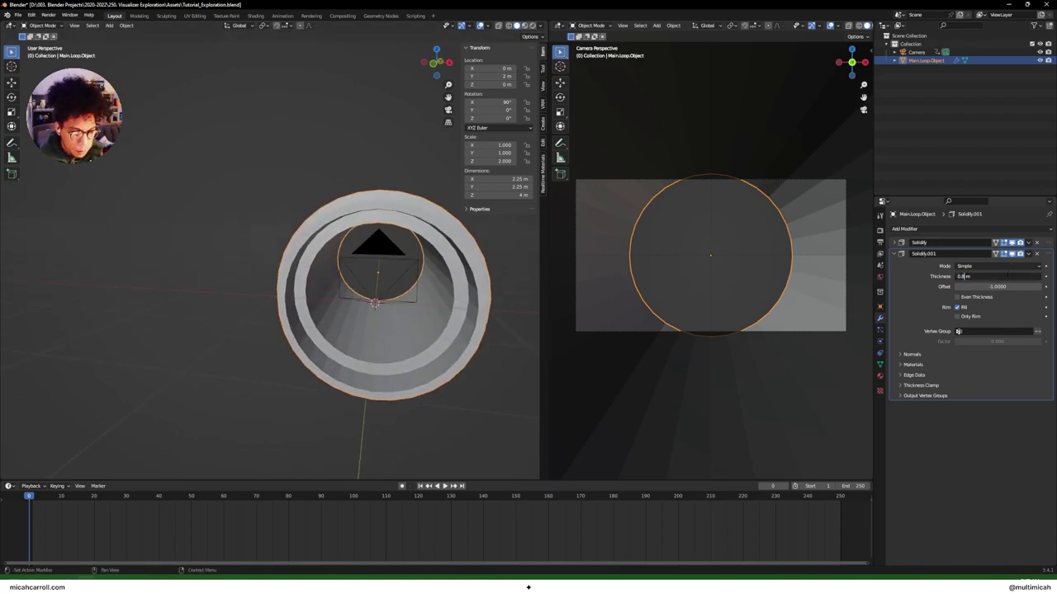
{"action": "key", "text": "Return"}
{"action": "middle_click_drag", "start_coordinate": [406, 304], "coordinate": [460, 306]}
{"action": "key", "text": "ctrl+z"}
Step: Rename the second Solidify modifier as Solidy (2X), collapse its settings, and save the file
{"action": "double_click", "coordinate": [923, 253]}
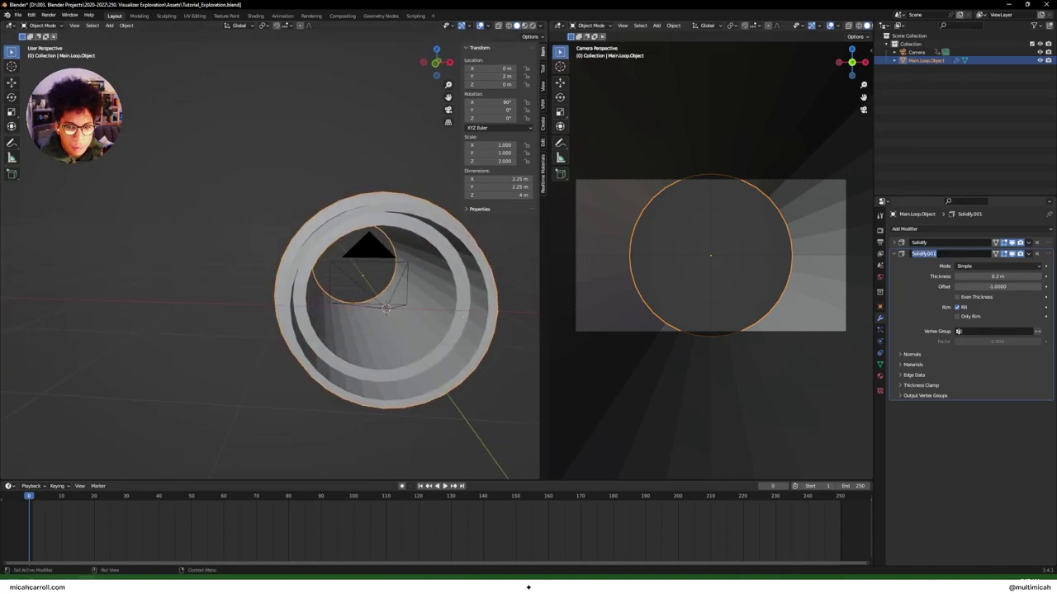
{"action": "type", "text": "Solidify (2X)"}
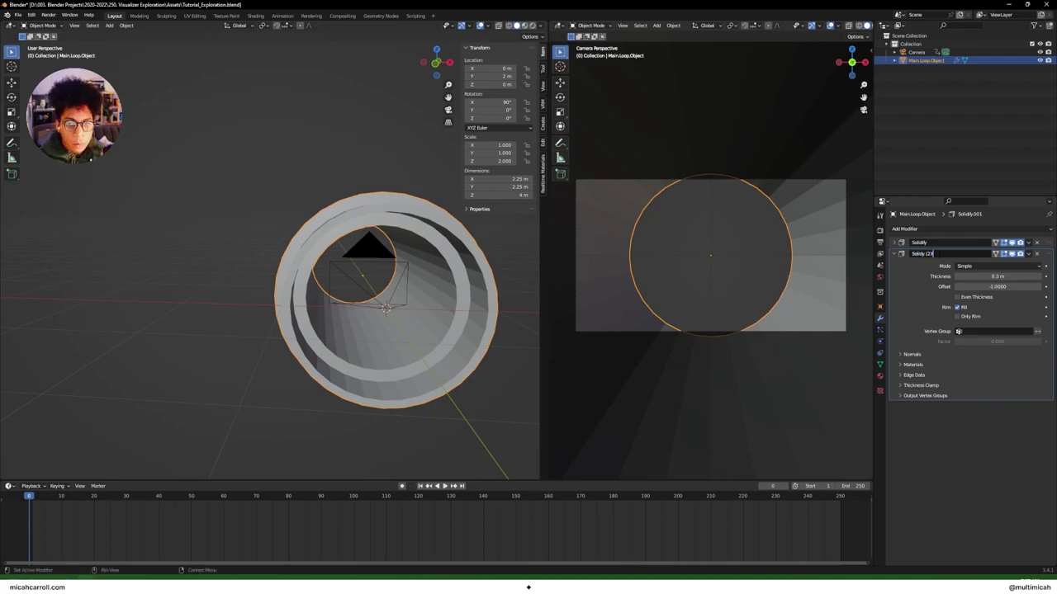
{"action": "key", "text": "Return"}
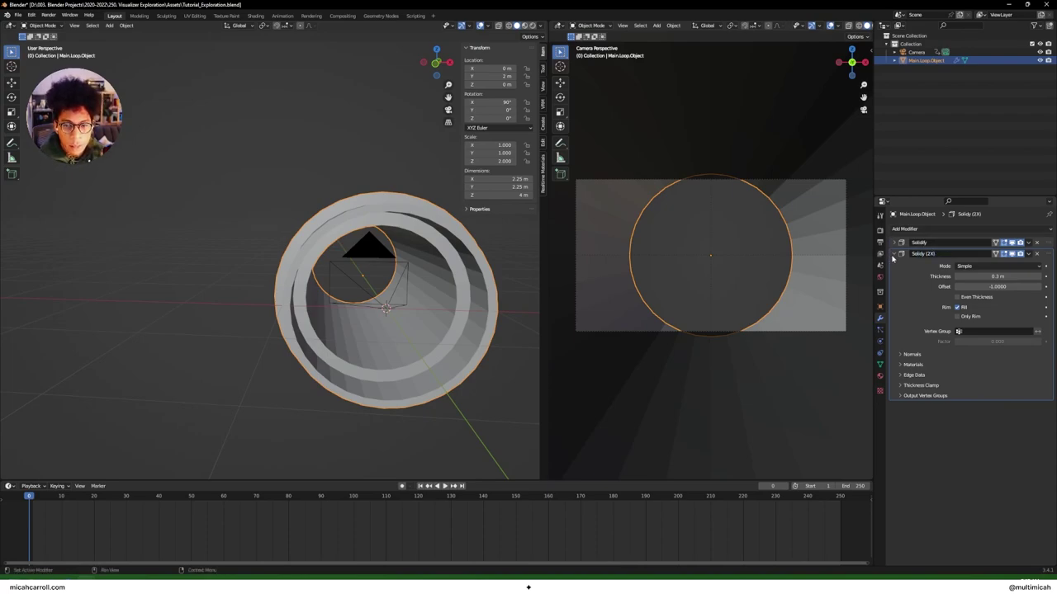
{"action": "left_click", "coordinate": [894, 254]}
{"action": "key", "text": "ctrl+s"}
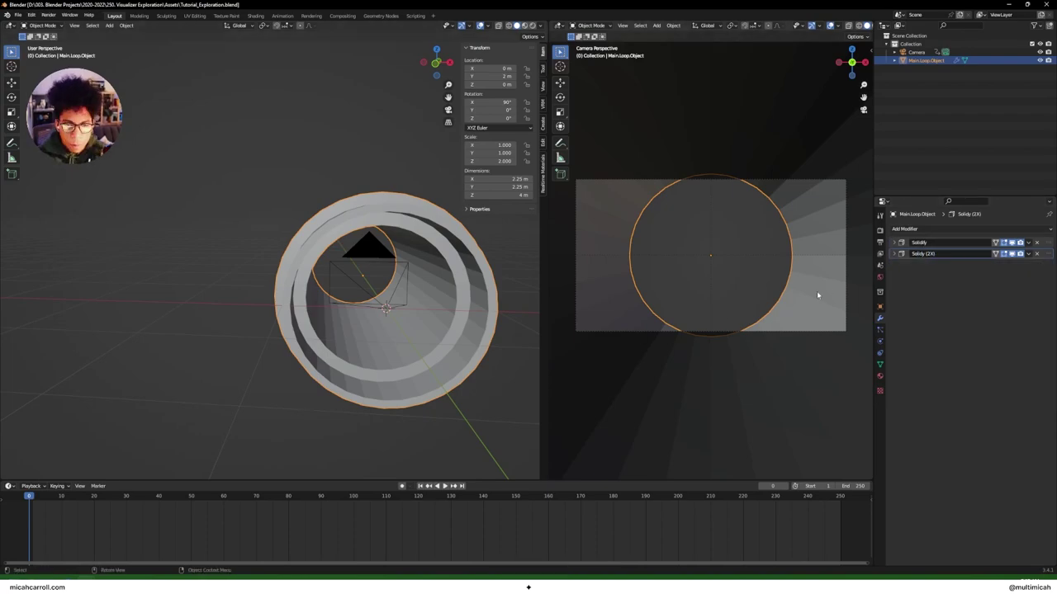
Step: Add a Subdivision Surface modifier to the cylinder and switch it to Simple subdivision
{"action": "left_click", "coordinate": [941, 231]}
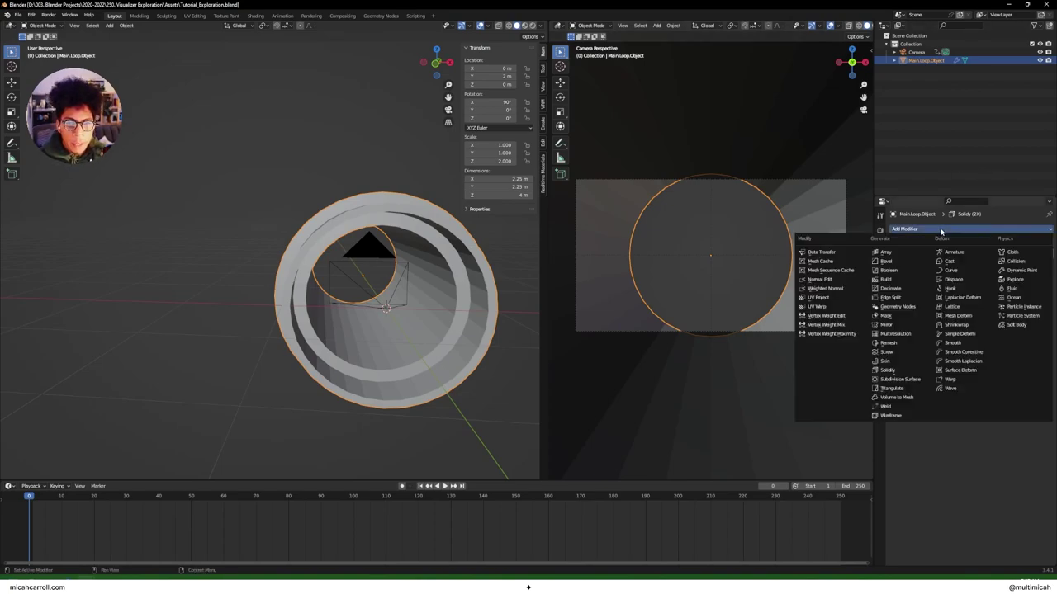
{"action": "left_click", "coordinate": [900, 378]}
{"action": "middle_click_drag", "start_coordinate": [363, 307], "coordinate": [504, 306]}
{"action": "left_click", "coordinate": [1009, 277]}
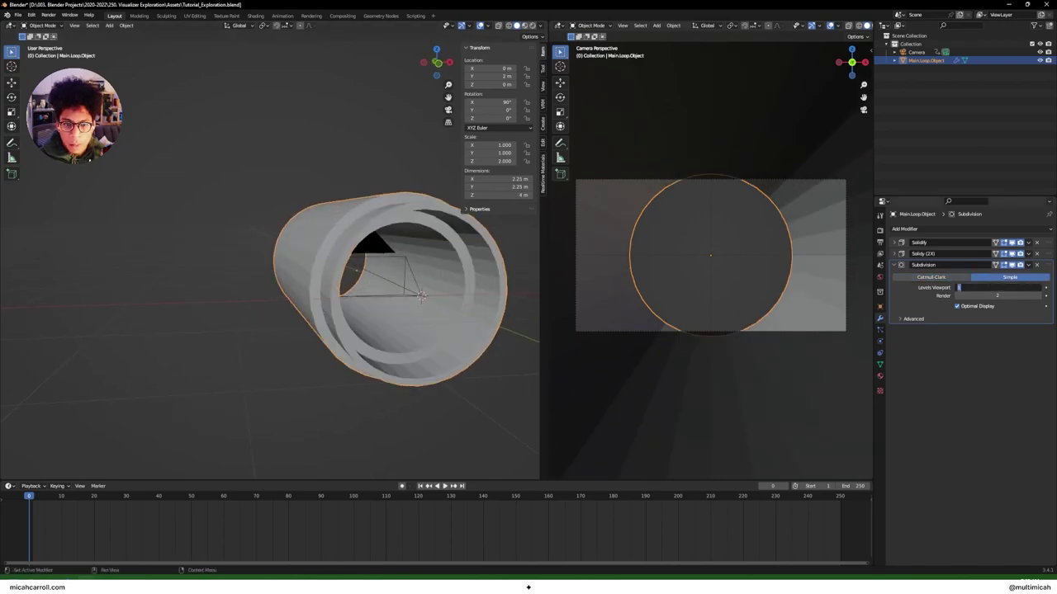
Step: Set the Subdivision modifier's viewport and render levels to 3, save the file, and collapse the modifier's settings
{"action": "left_click", "coordinate": [991, 296]}
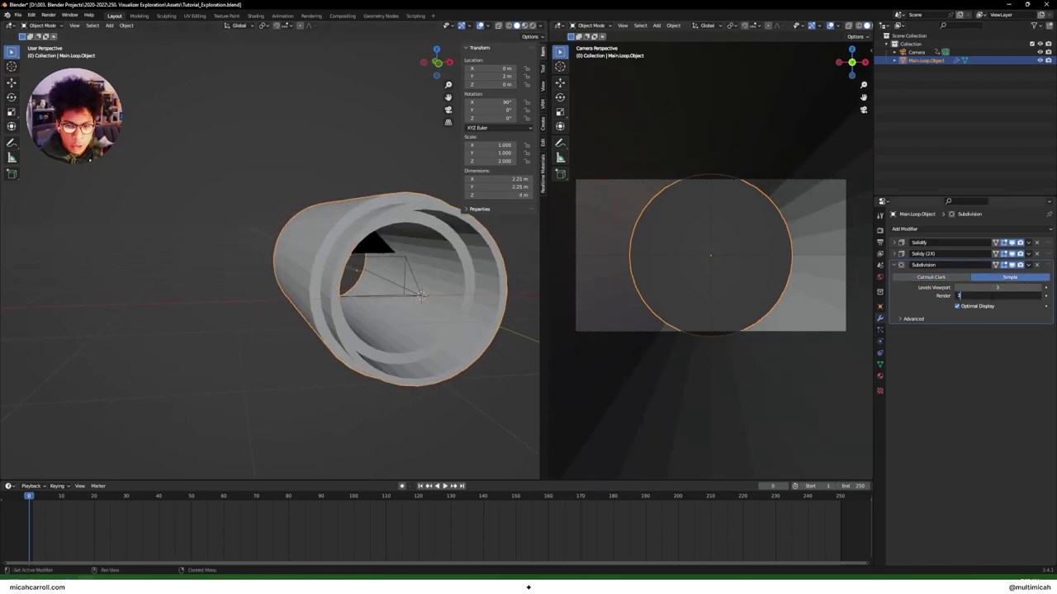
{"action": "type", "text": "3"}
{"action": "key", "text": "Return"}
{"action": "left_click", "coordinate": [389, 413]}
{"action": "key", "text": "ctrl+s"}
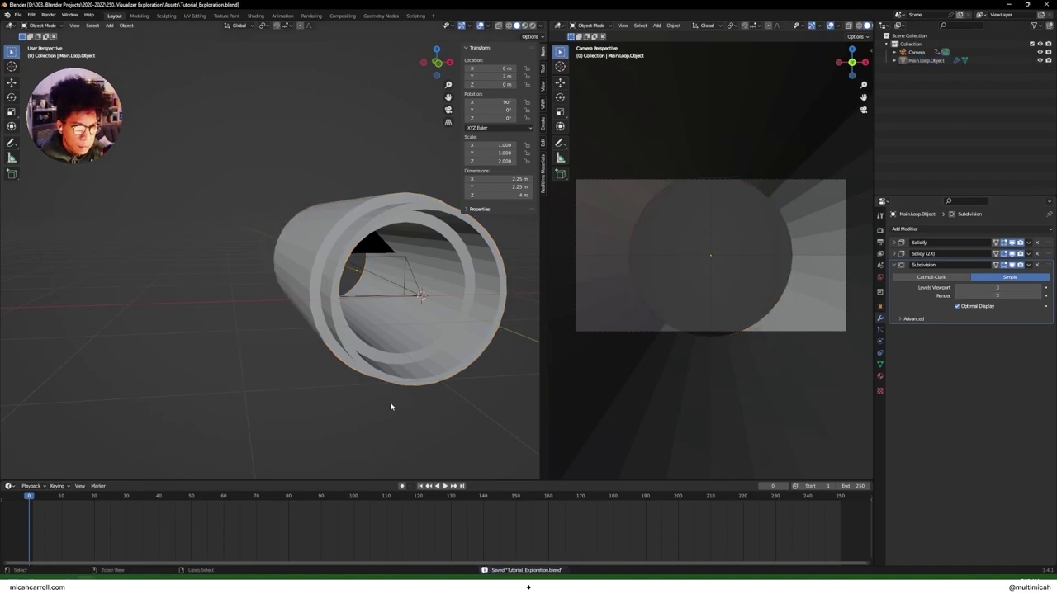
{"action": "left_click", "coordinate": [893, 265]}
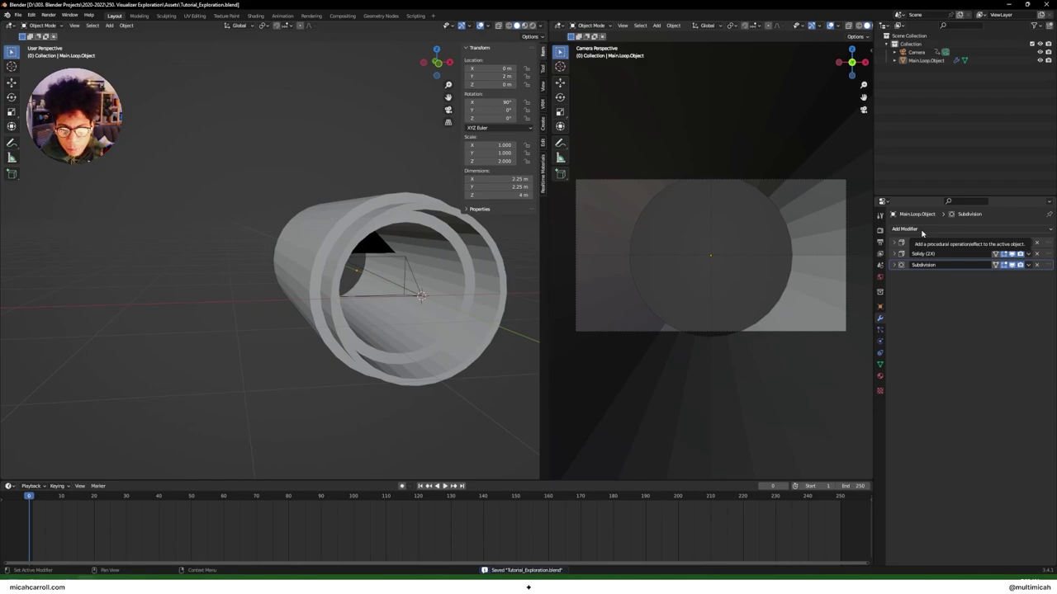
Step: Add a Vertex Weight Edit modifier to the cylinder and create a new texture named Mask
{"action": "left_click", "coordinate": [922, 233]}
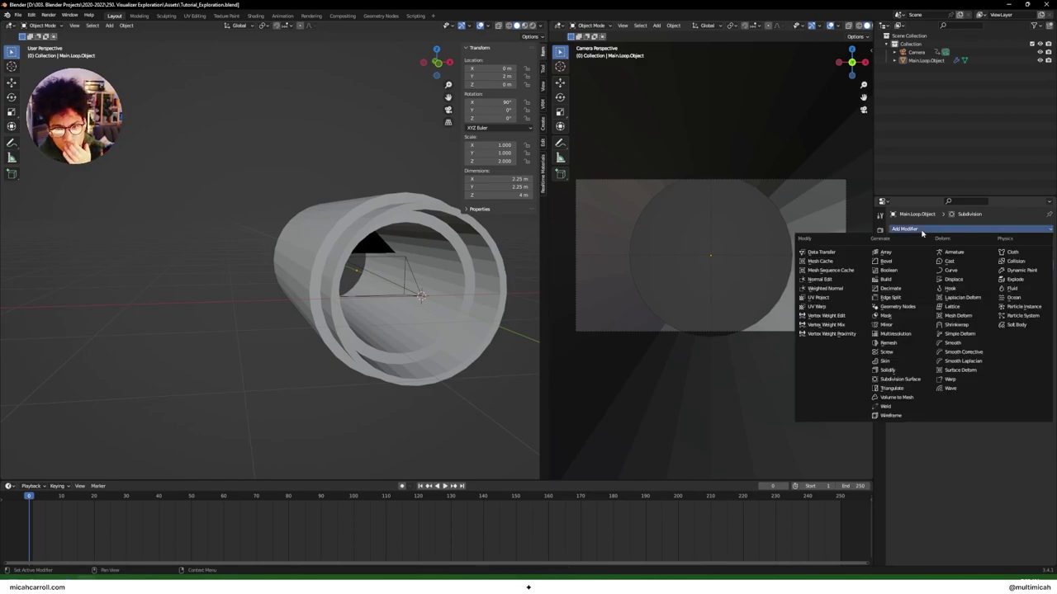
{"action": "left_click", "coordinate": [842, 318]}
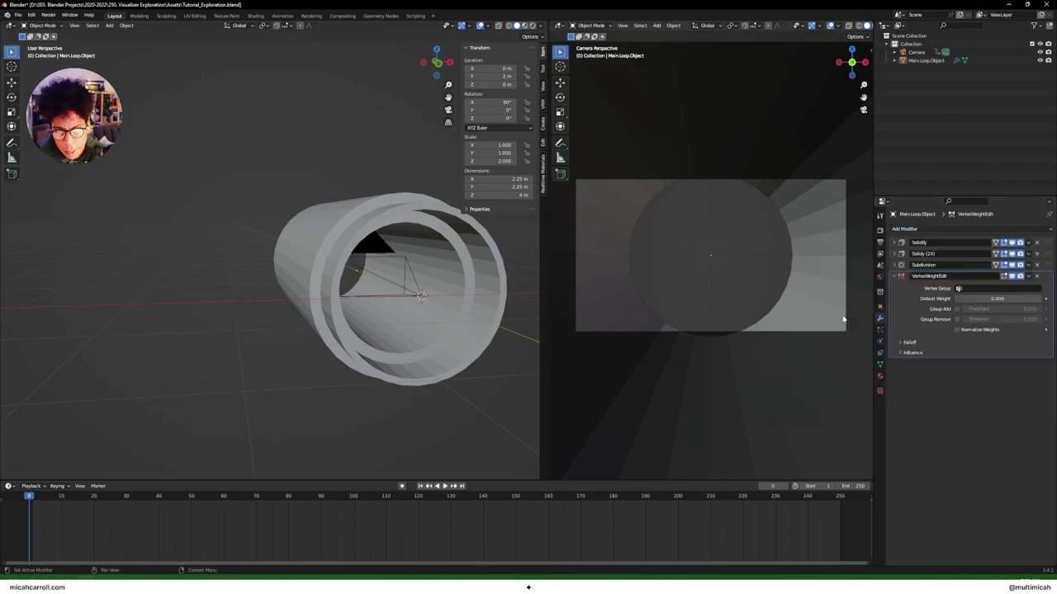
{"action": "left_click", "coordinate": [880, 392]}
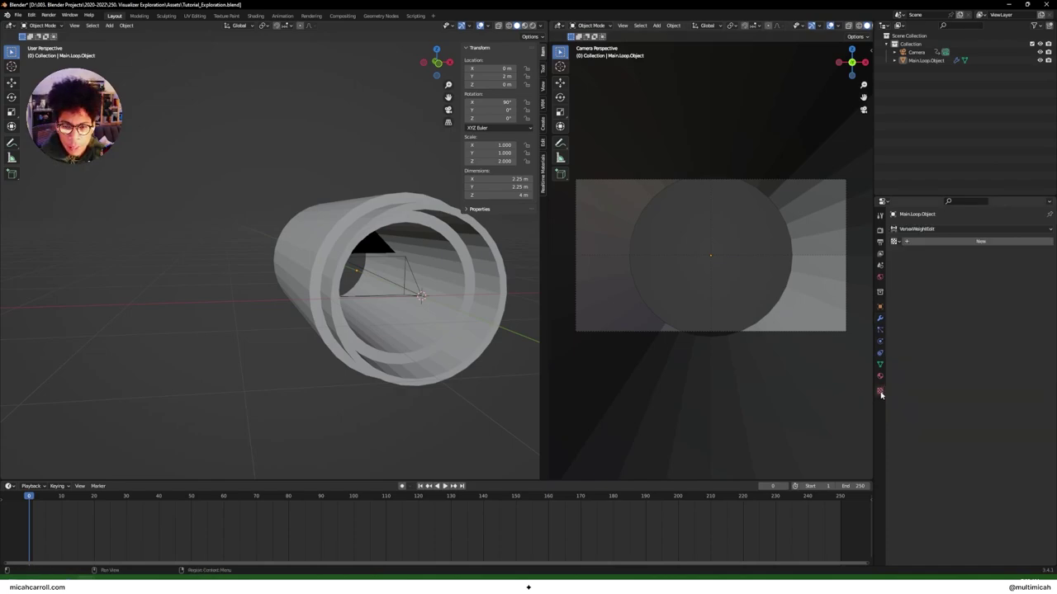
{"action": "left_click", "coordinate": [919, 242]}
{"action": "left_click", "coordinate": [919, 241]}
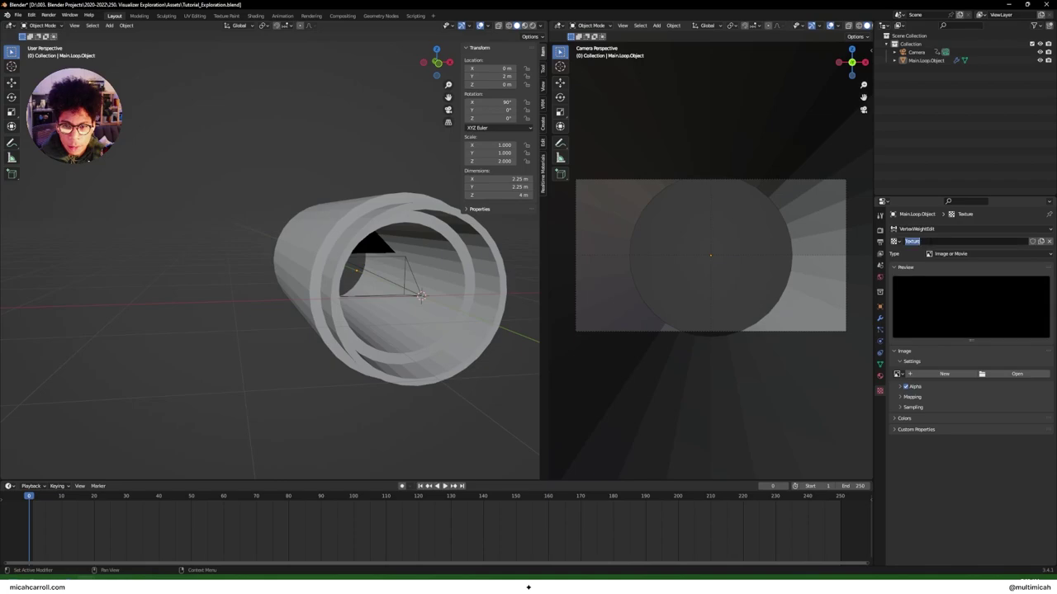
{"action": "type", "text": "Mask"}
{"action": "key", "text": "Return"}
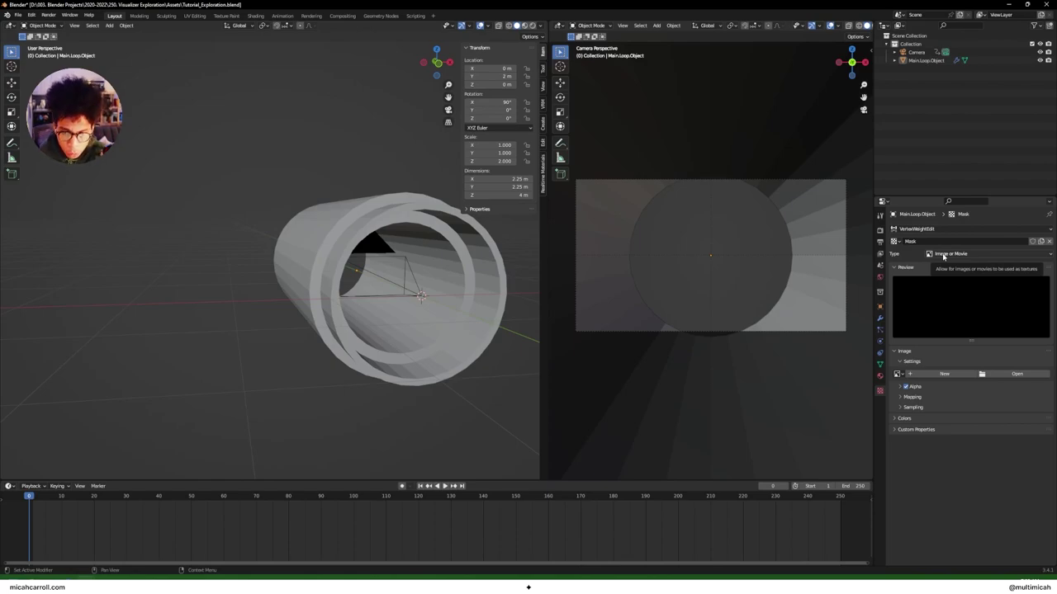
Step: Change the Mask texture to Distorted Noise, using Cell Noise for both the noise basis and the distortion
{"action": "left_click", "coordinate": [944, 254]}
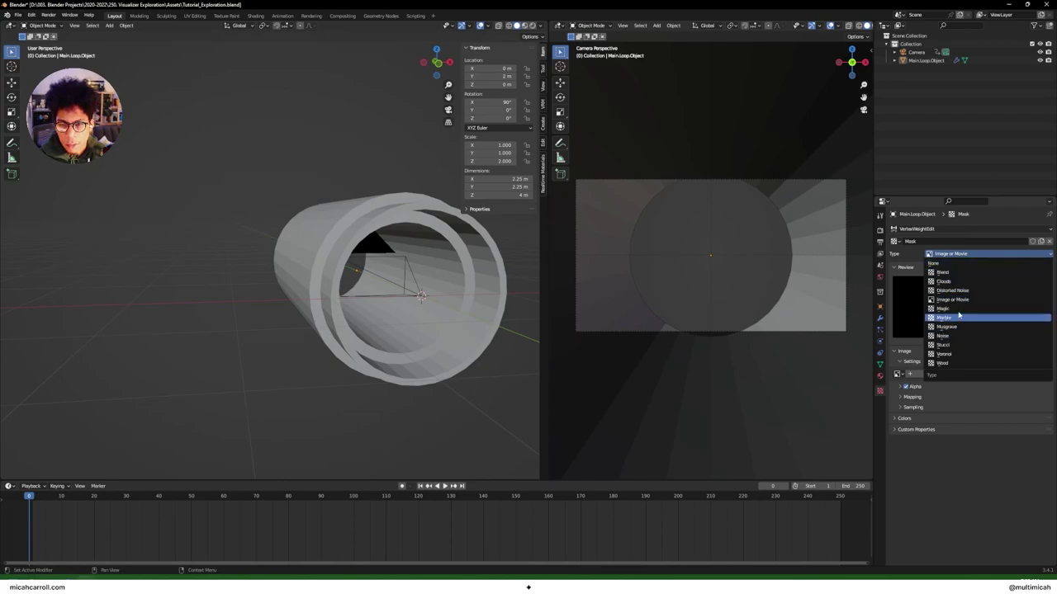
{"action": "left_click", "coordinate": [958, 291]}
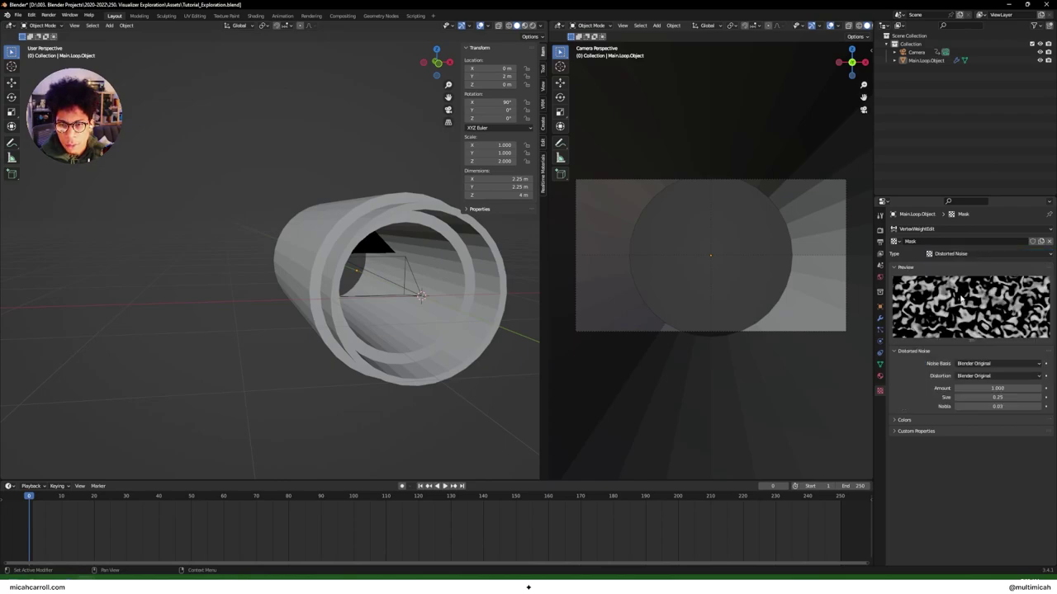
{"action": "left_click", "coordinate": [974, 365]}
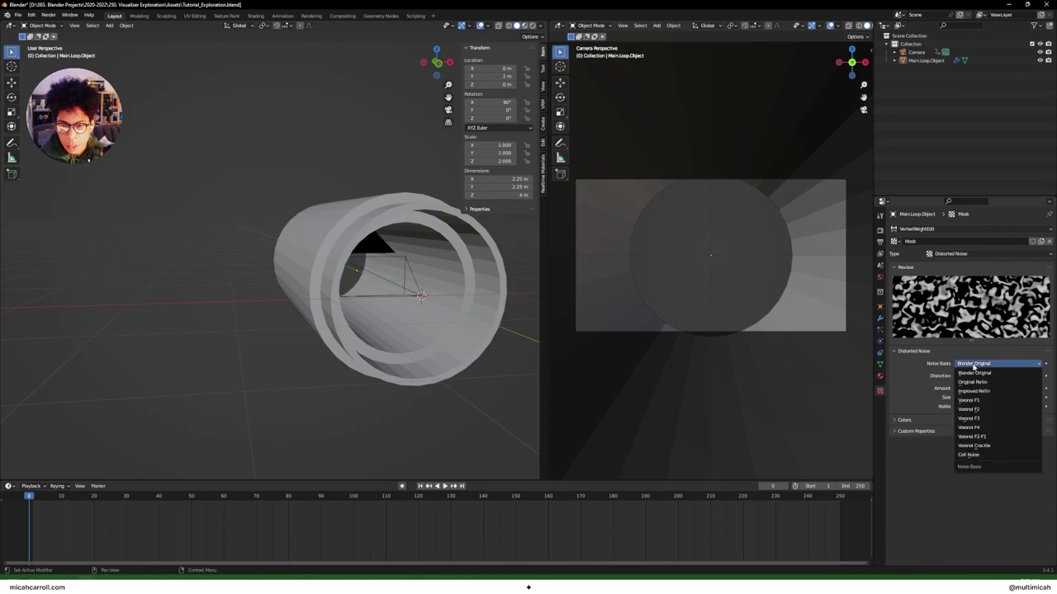
{"action": "left_click", "coordinate": [991, 455]}
{"action": "left_click", "coordinate": [986, 376]}
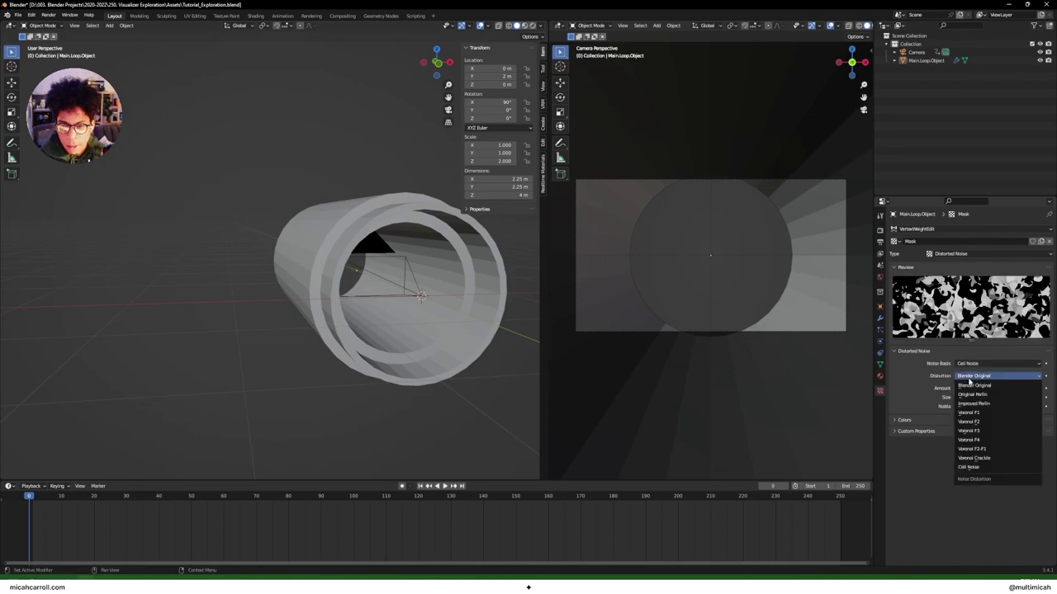
{"action": "left_click", "coordinate": [980, 467]}
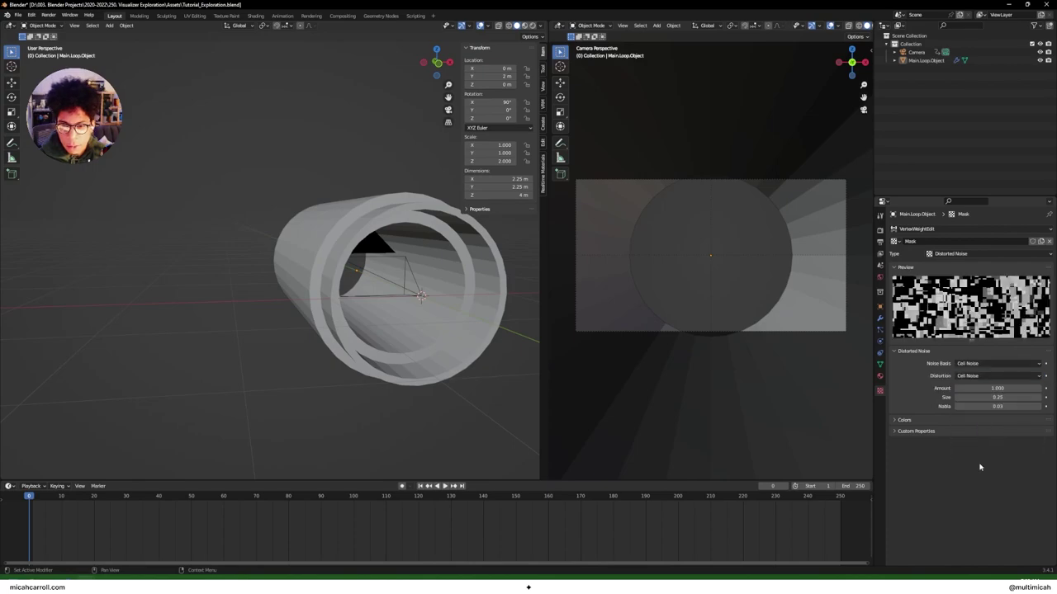
Step: Set the Mask texture's distortion amount to 8 and its noise size to 1.00, and save the file
{"action": "mouse_move", "coordinate": [984, 388]}
{"action": "left_mouse_down"}
{"action": "mouse_move", "coordinate": [1000, 397]}
{"action": "mouse_move", "coordinate": [992, 388]}
{"action": "left_mouse_up"}
{"action": "left_click", "coordinate": [997, 398]}
{"action": "key", "text": "Return"}
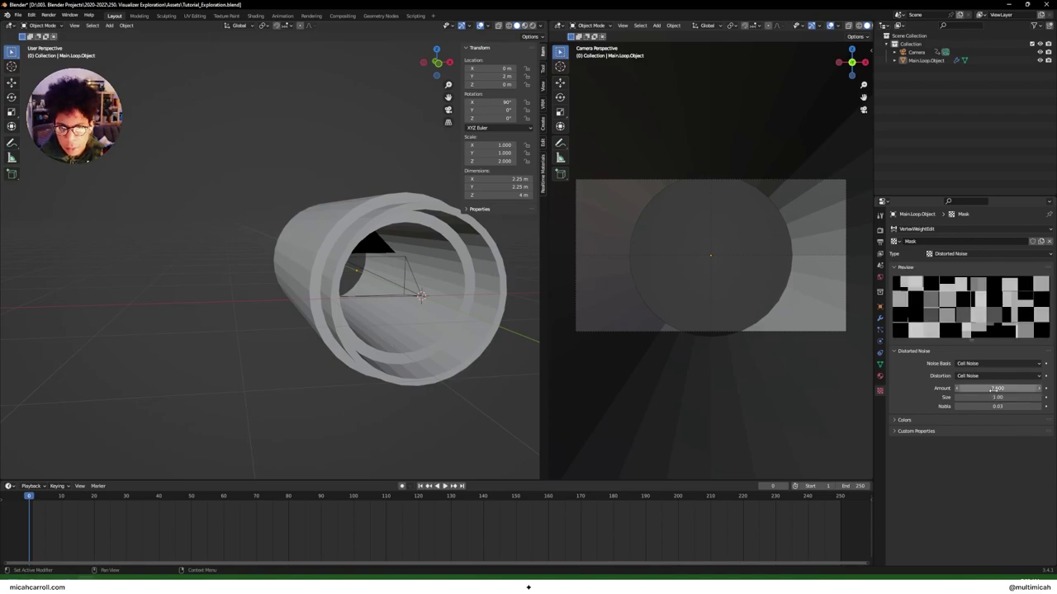
{"action": "left_click", "coordinate": [991, 388]}
{"action": "type", "text": "8"}
{"action": "key", "text": "Return"}
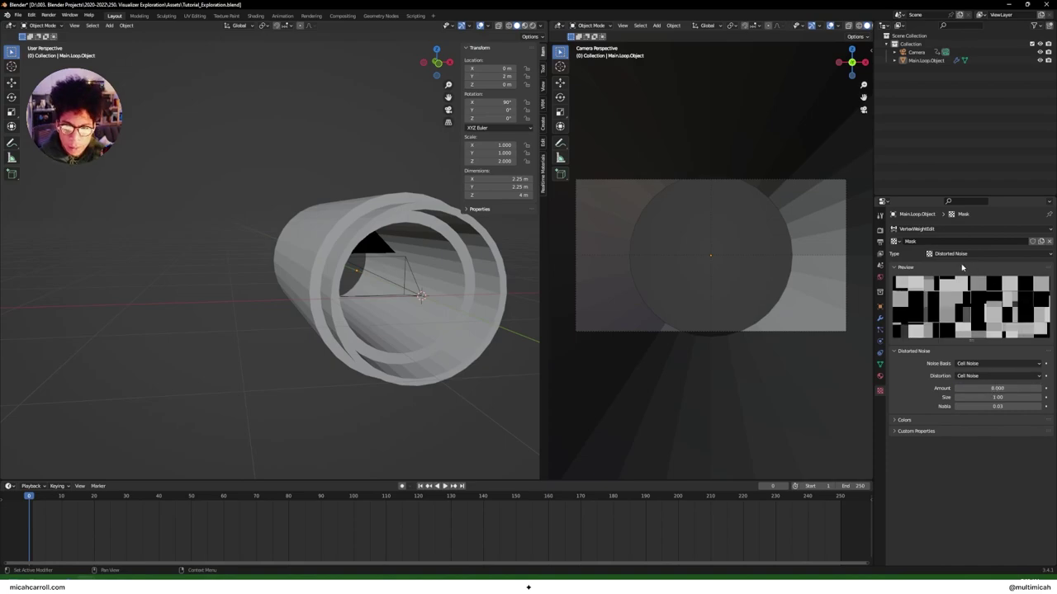
{"action": "key", "text": "ctrl+s"}
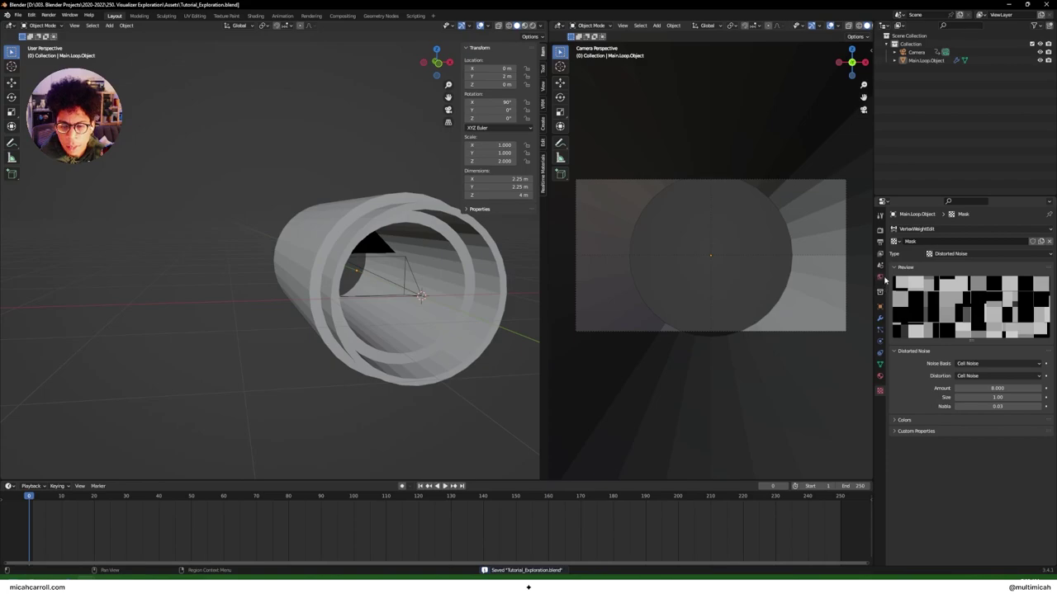
Step: Create a vertex group on the cylinder mesh and name it Mask
{"action": "left_click", "coordinate": [881, 318]}
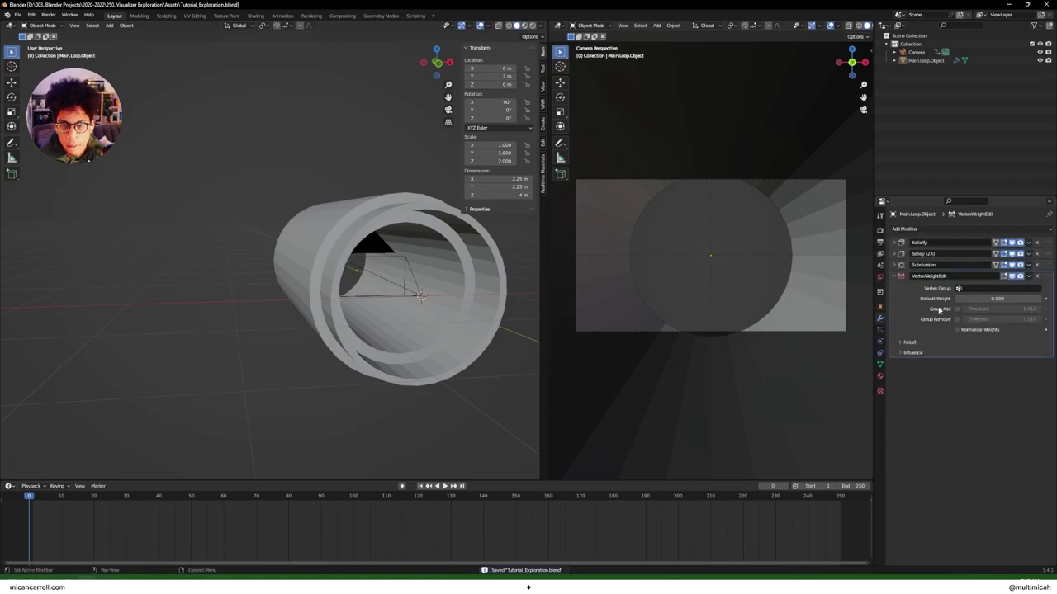
{"action": "left_click", "coordinate": [991, 288]}
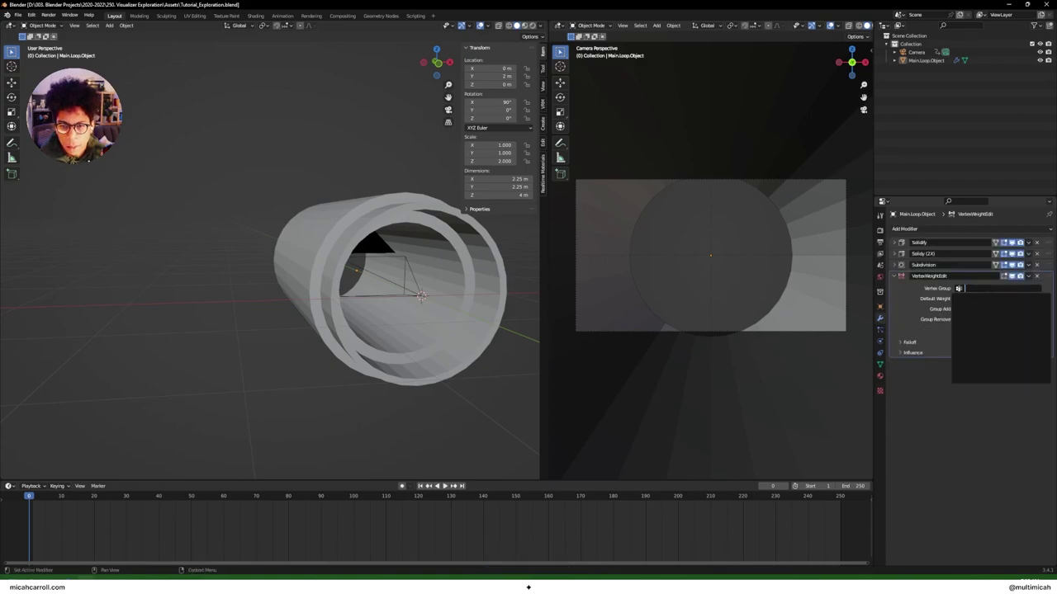
{"action": "left_click", "coordinate": [919, 413]}
{"action": "left_click", "coordinate": [881, 377]}
{"action": "left_click", "coordinate": [881, 365]}
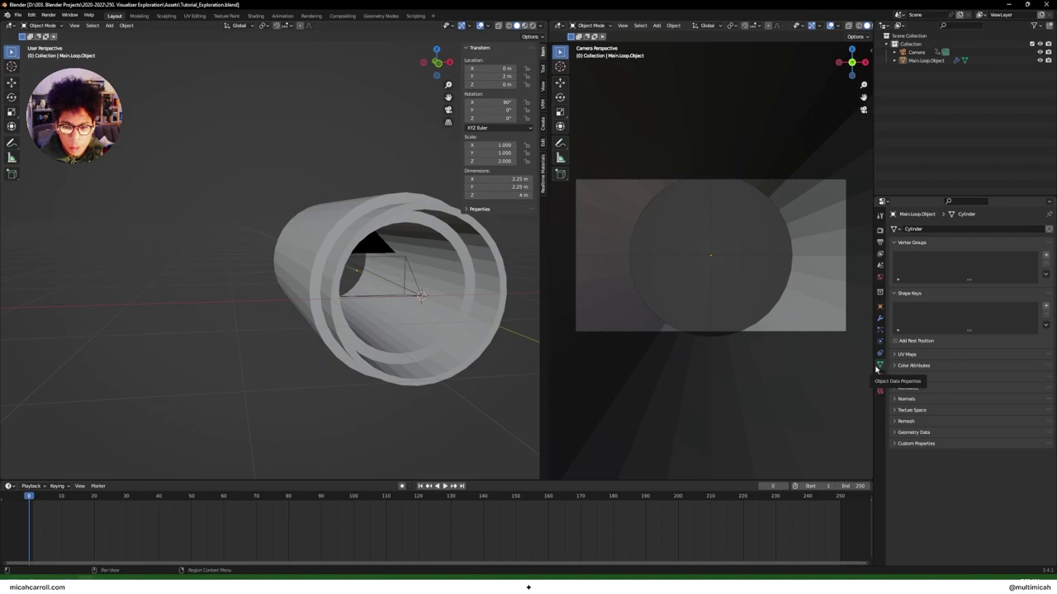
{"action": "left_click", "coordinate": [1046, 257]}
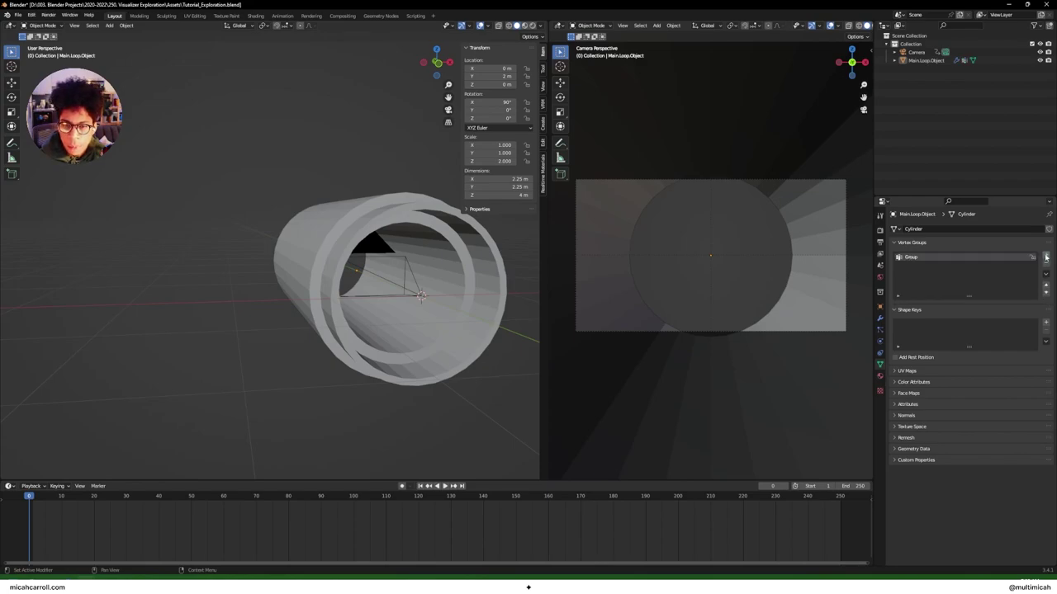
{"action": "double_click", "coordinate": [908, 257]}
{"action": "type", "text": "Nask"}
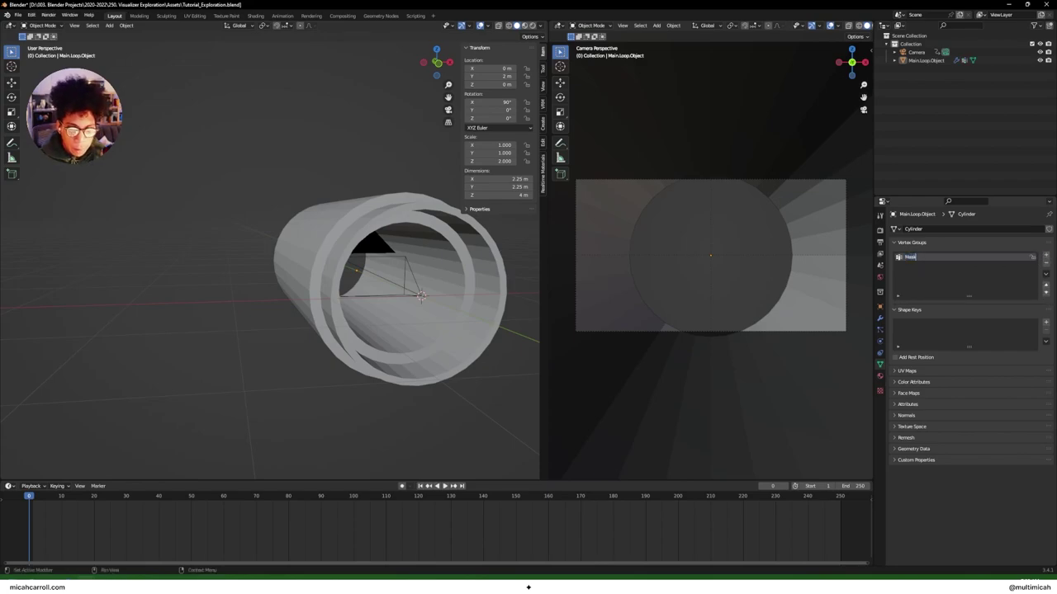
{"action": "key", "text": "Return"}
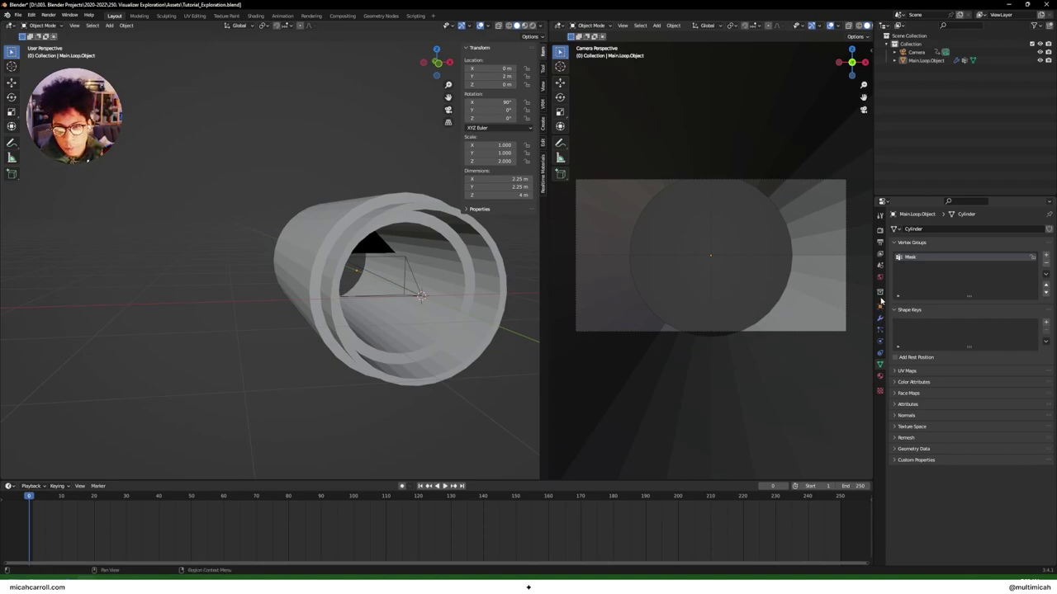
Step: Assign the Mask vertex group to the VertexWeightEdit modifier
{"action": "left_click", "coordinate": [878, 323]}
{"action": "left_click", "coordinate": [974, 289]}
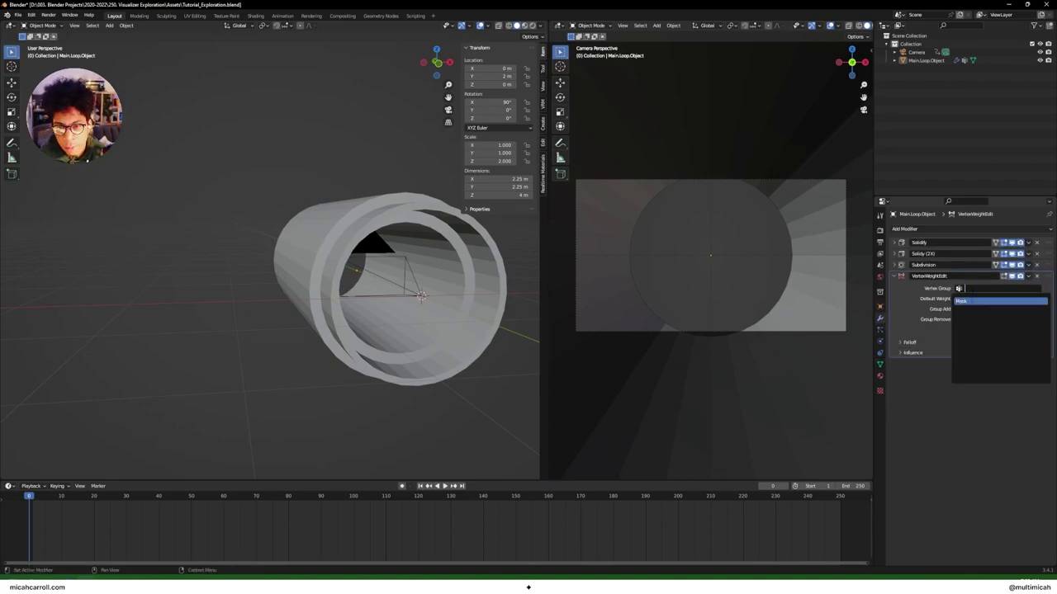
{"action": "left_click", "coordinate": [971, 302]}
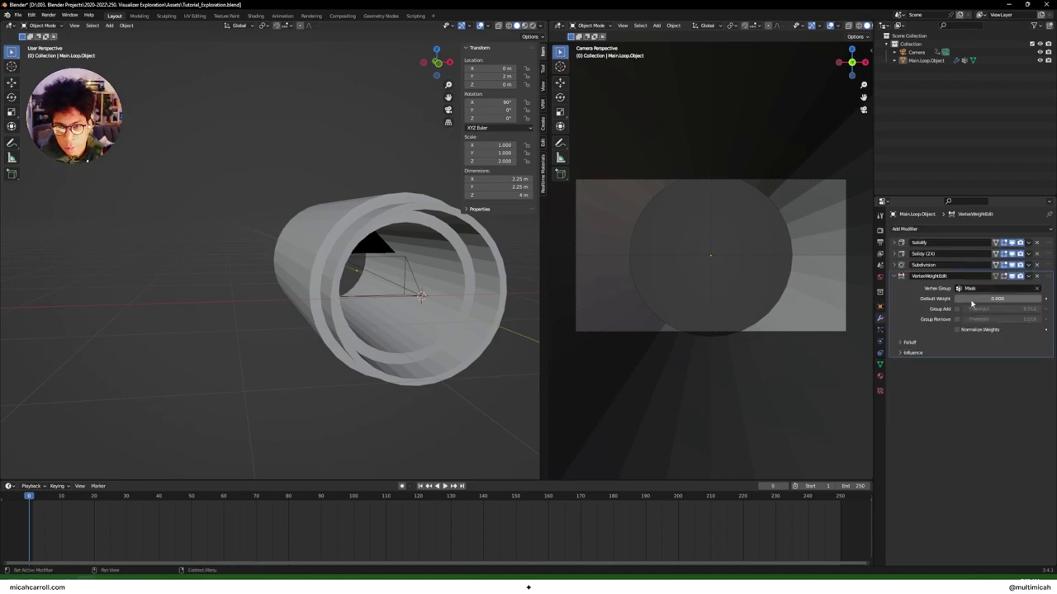
Step: Invert the linear falloff of the VertexWeightEdit modifier and collapse its settings
{"action": "left_click", "coordinate": [912, 353]}
{"action": "left_click", "coordinate": [910, 353]}
{"action": "left_click", "coordinate": [909, 342]}
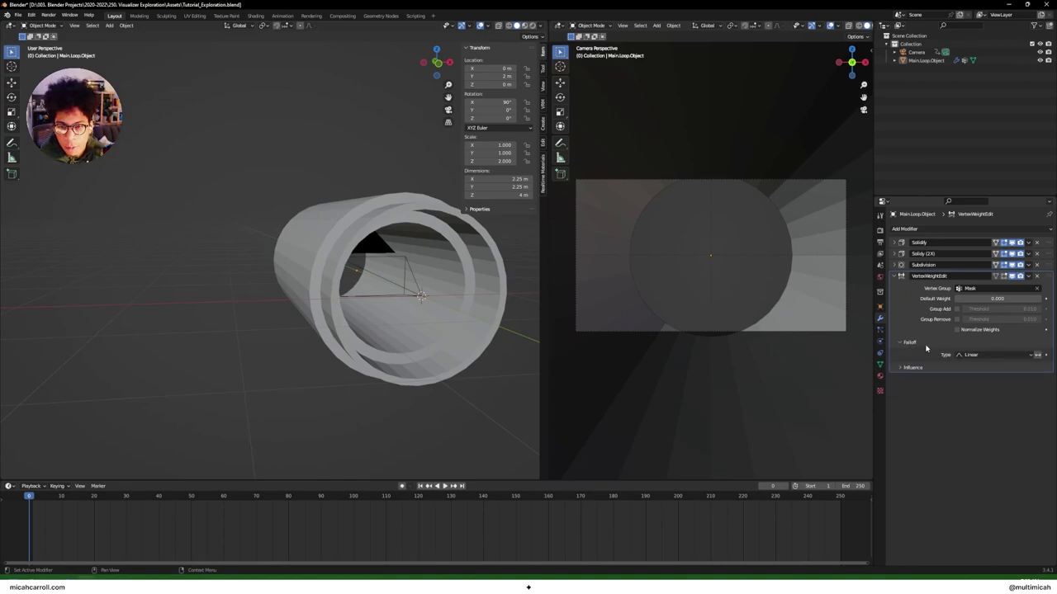
{"action": "left_click", "coordinate": [1038, 355]}
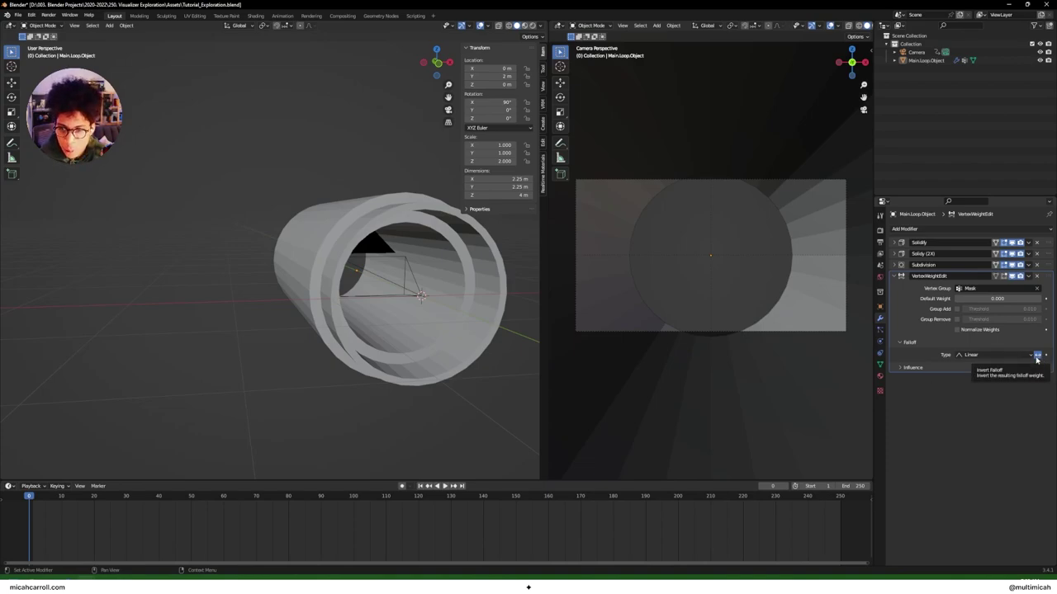
{"action": "left_click", "coordinate": [893, 277]}
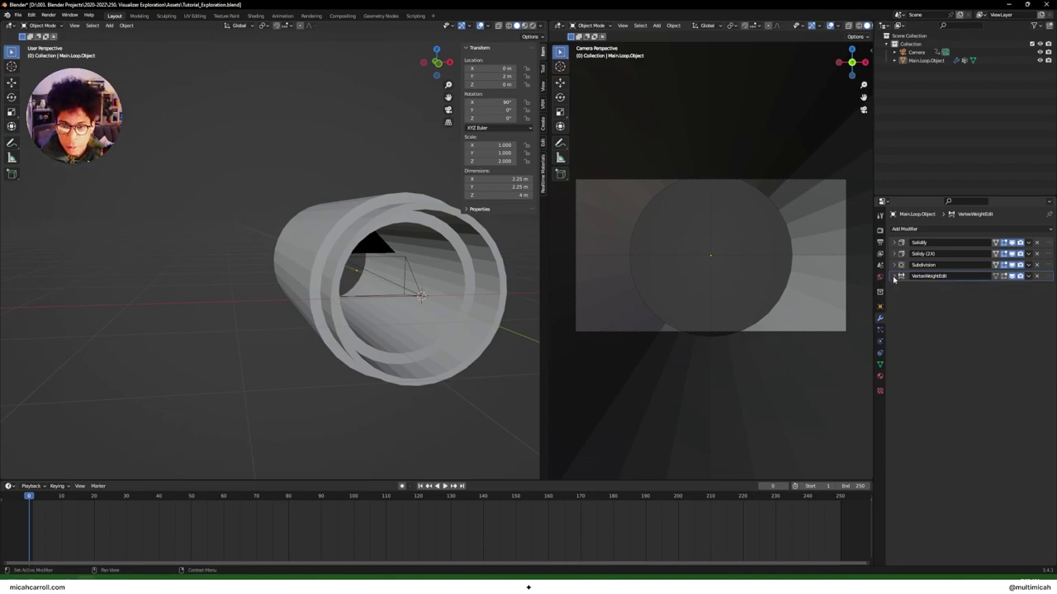
Step: Try a Mask modifier driven by the Mask vertex group on the cylinder, toggle its inversion on and off, and save the file
{"action": "left_click", "coordinate": [907, 229]}
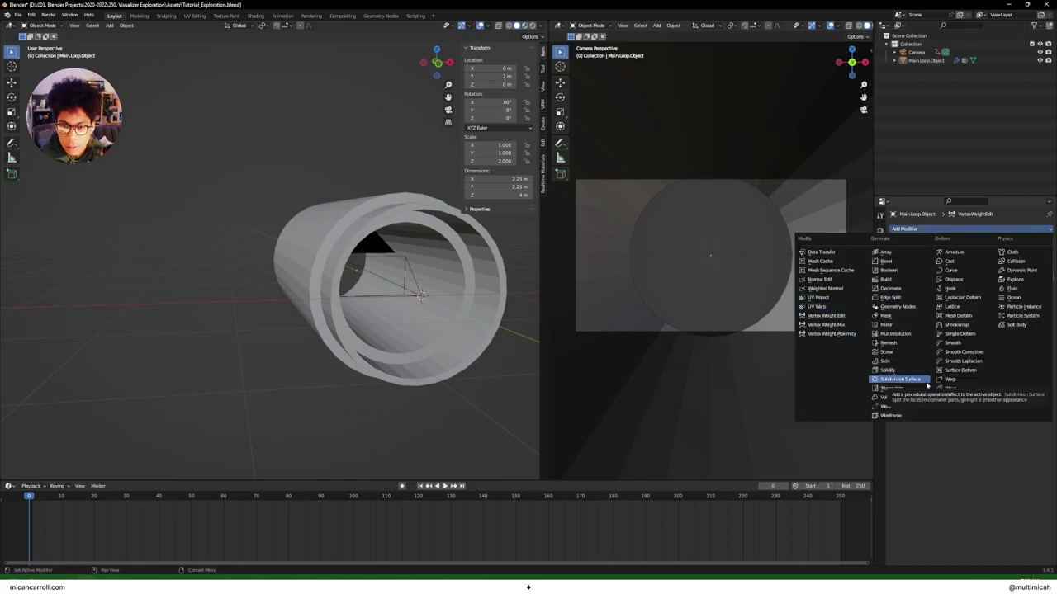
{"action": "left_click", "coordinate": [903, 318]}
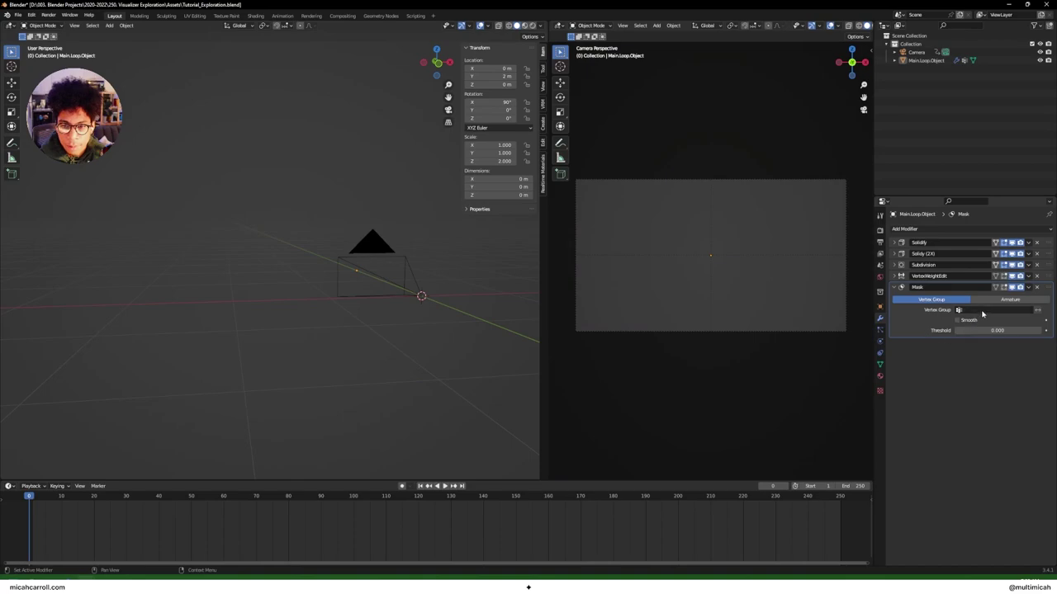
{"action": "left_click", "coordinate": [959, 309]}
{"action": "left_click", "coordinate": [978, 322]}
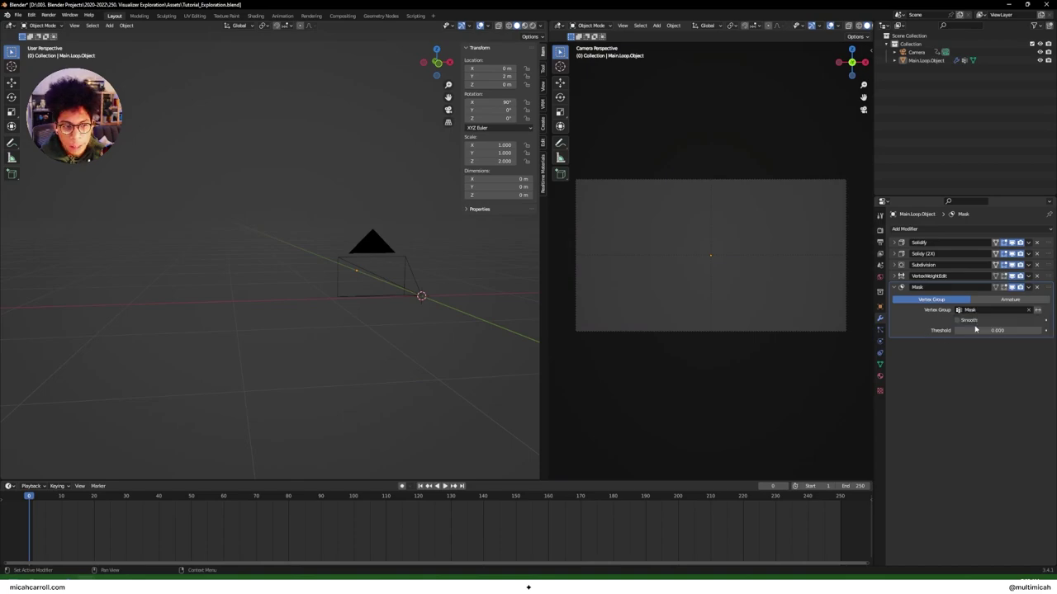
{"action": "left_click", "coordinate": [1038, 311]}
{"action": "left_click", "coordinate": [1038, 310]}
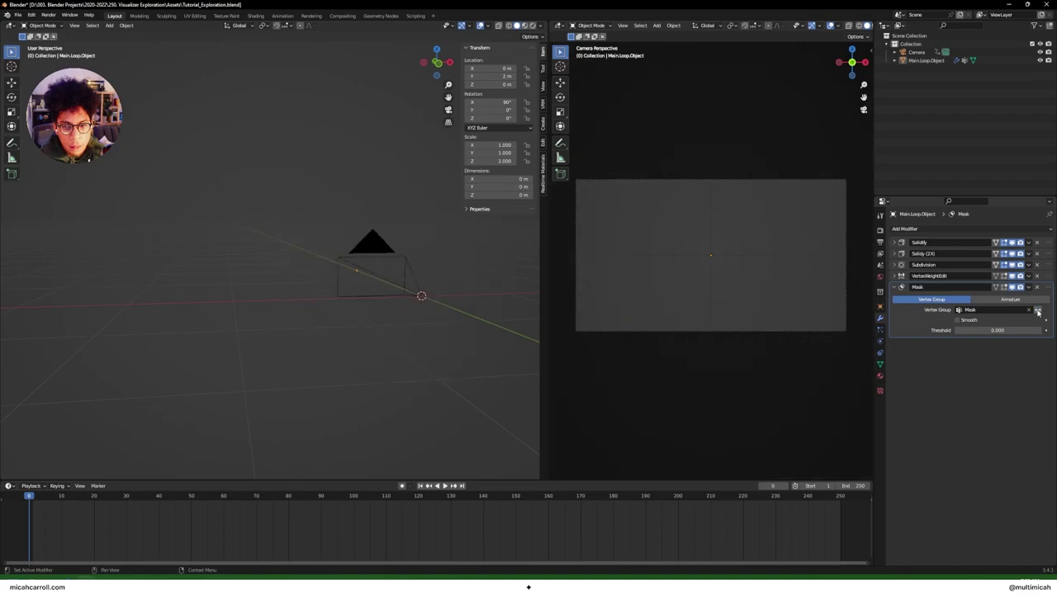
{"action": "key", "text": "ctrl+s"}
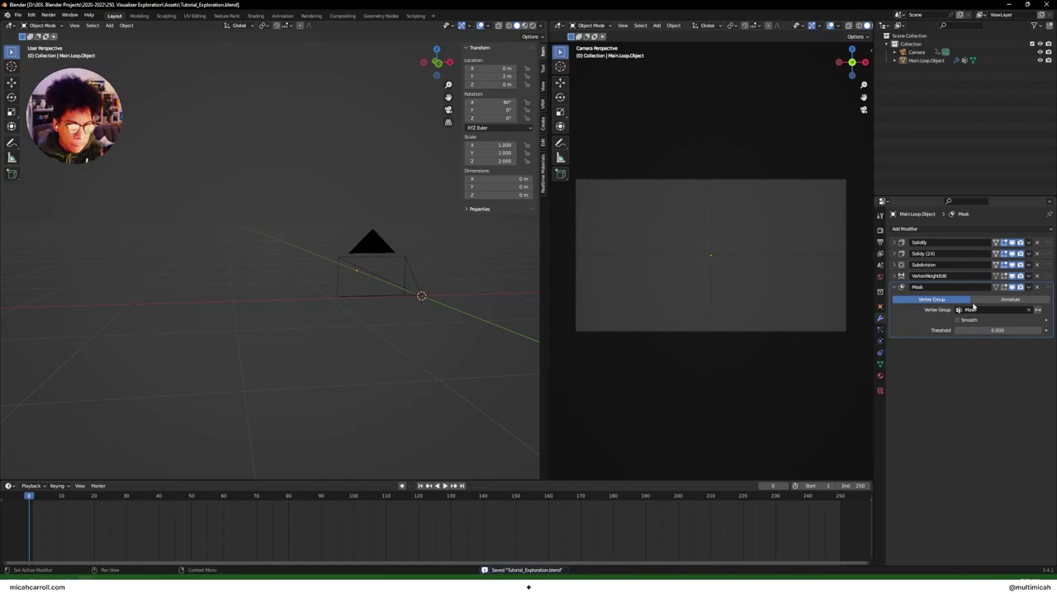
Step: Switch to the Visualizer_Experiment_002 project, examine its VertexWeightEdit modifier settings, and return to Tutorial_Exploration
{"action": "left_click", "coordinate": [69, 555]}
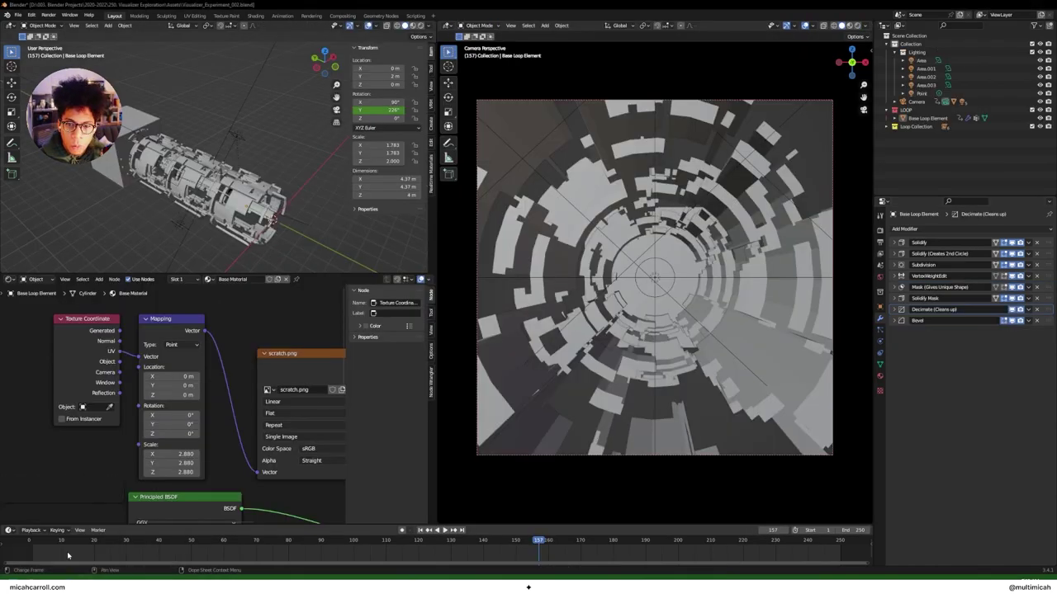
{"action": "left_click", "coordinate": [893, 276]}
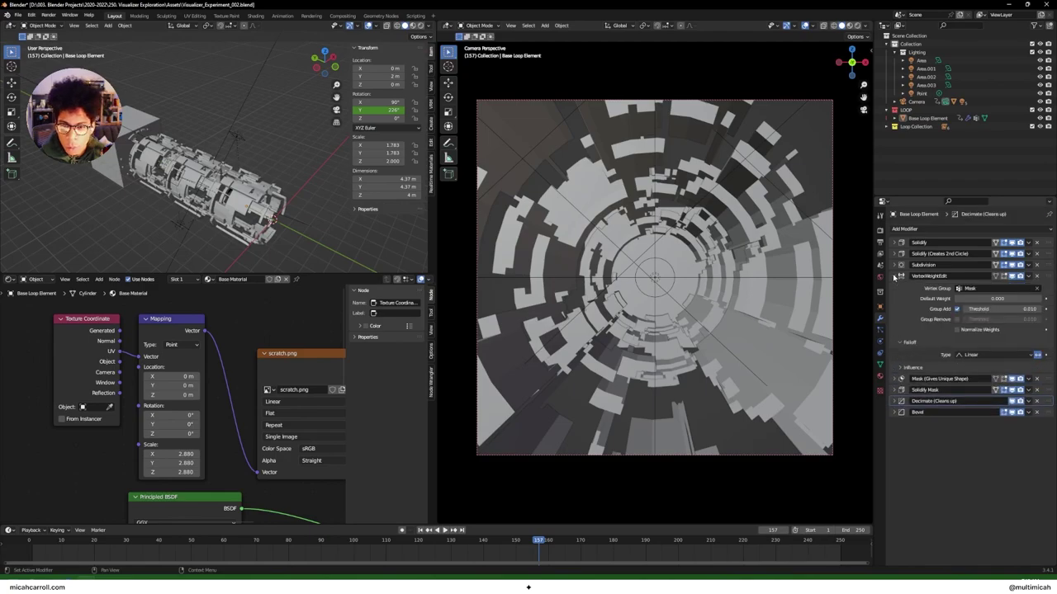
{"action": "left_click", "coordinate": [894, 275]}
{"action": "left_click", "coordinate": [112, 554]}
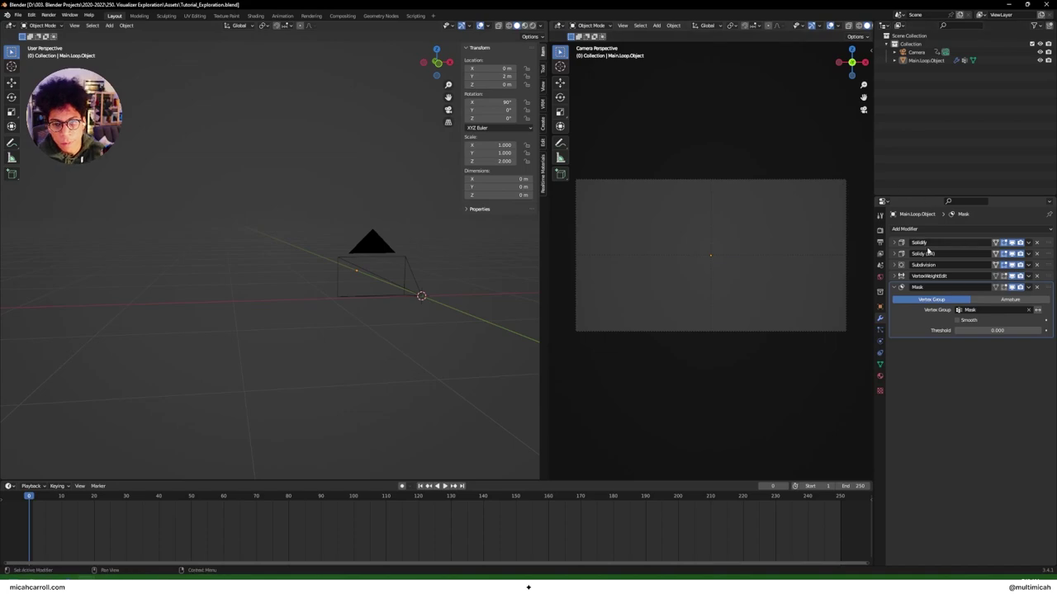
Step: Remove the Mask modifier from the cylinder and expand the VertexWeightEdit modifier's settings
{"action": "left_click", "coordinate": [1037, 287]}
{"action": "left_click", "coordinate": [930, 280]}
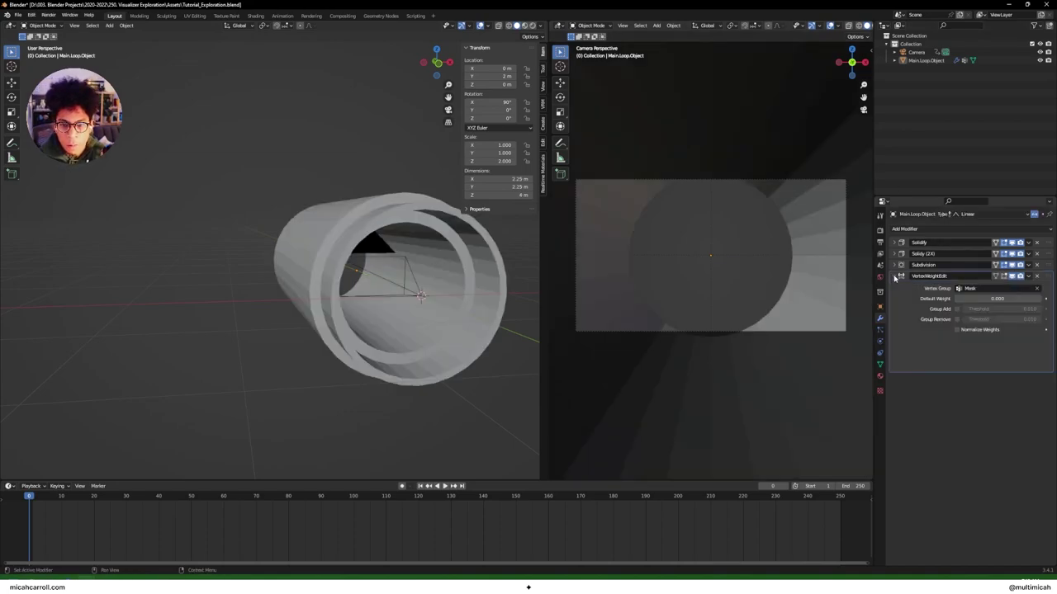
Step: Replace the VertexWeightEdit modifier with a fresh Vertex Weight Edit modifier assigned to the Mask vertex group
{"action": "left_click", "coordinate": [1037, 275]}
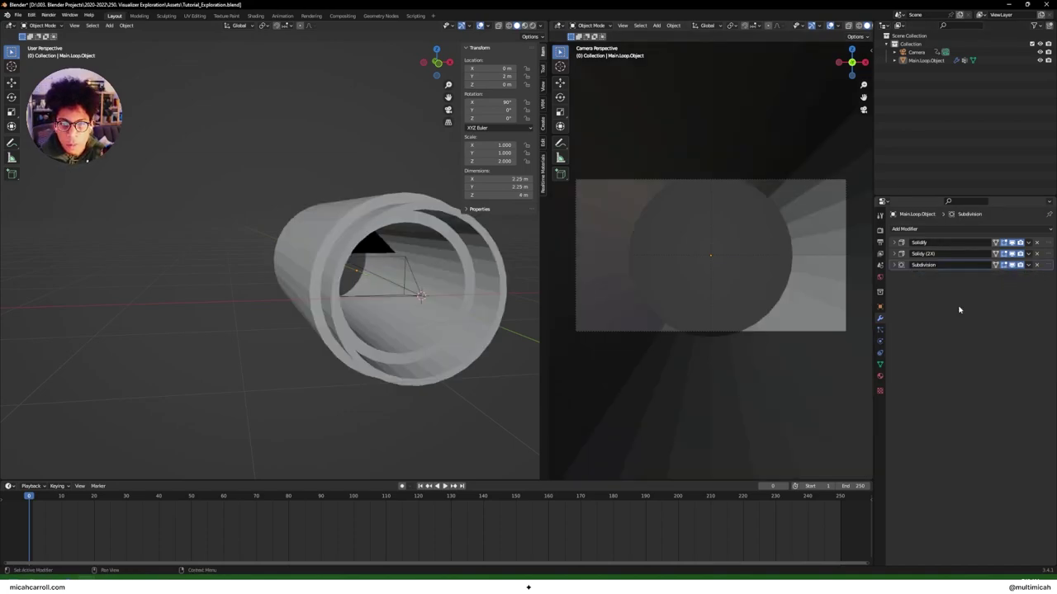
{"action": "left_click", "coordinate": [880, 366]}
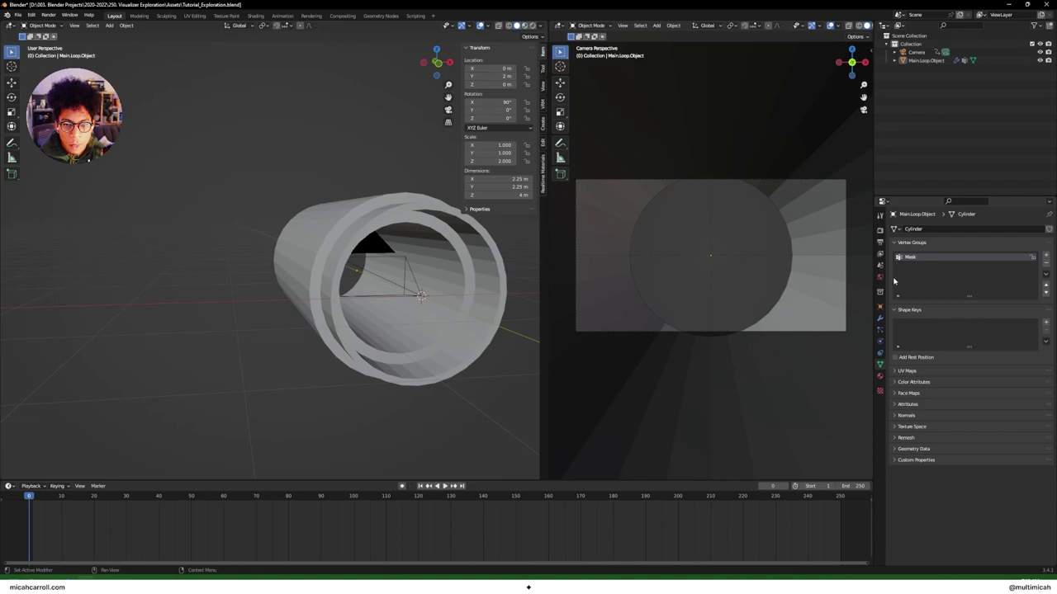
{"action": "left_click", "coordinate": [881, 318]}
{"action": "left_click", "coordinate": [935, 229]}
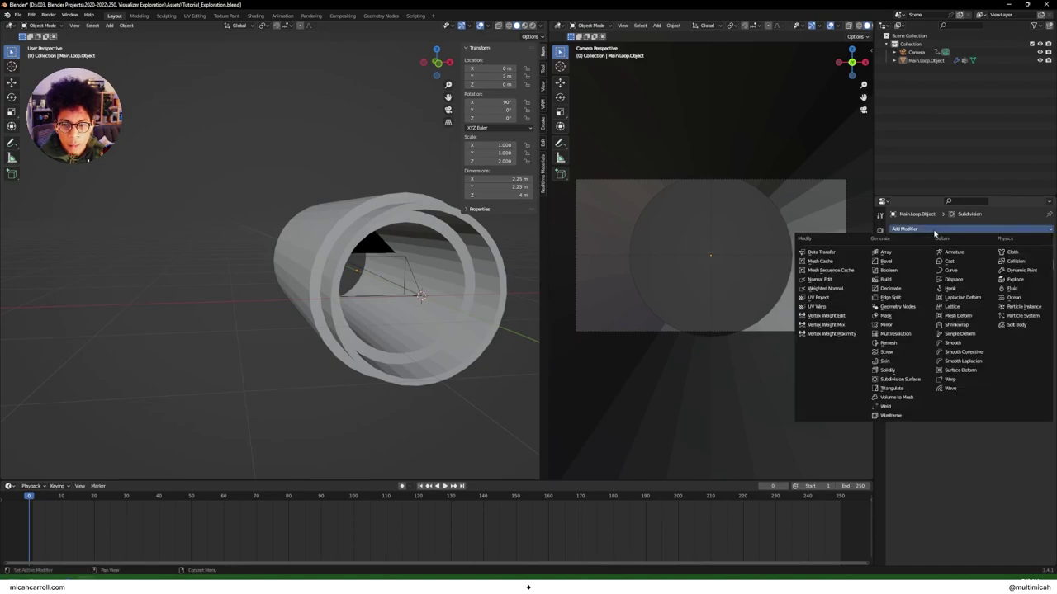
{"action": "left_click", "coordinate": [859, 317]}
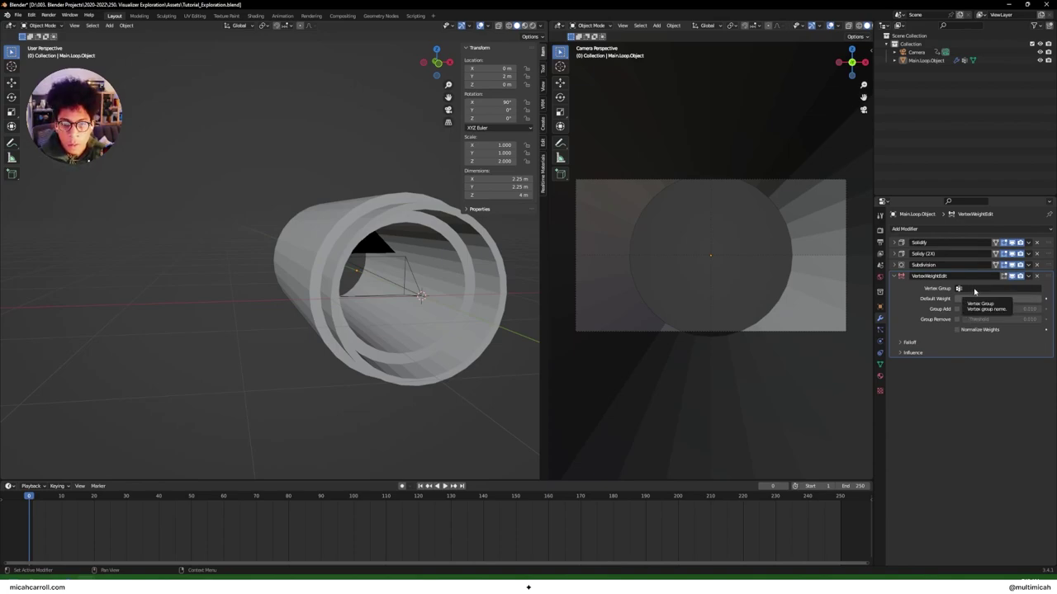
{"action": "left_click", "coordinate": [974, 289]}
{"action": "left_click", "coordinate": [963, 300]}
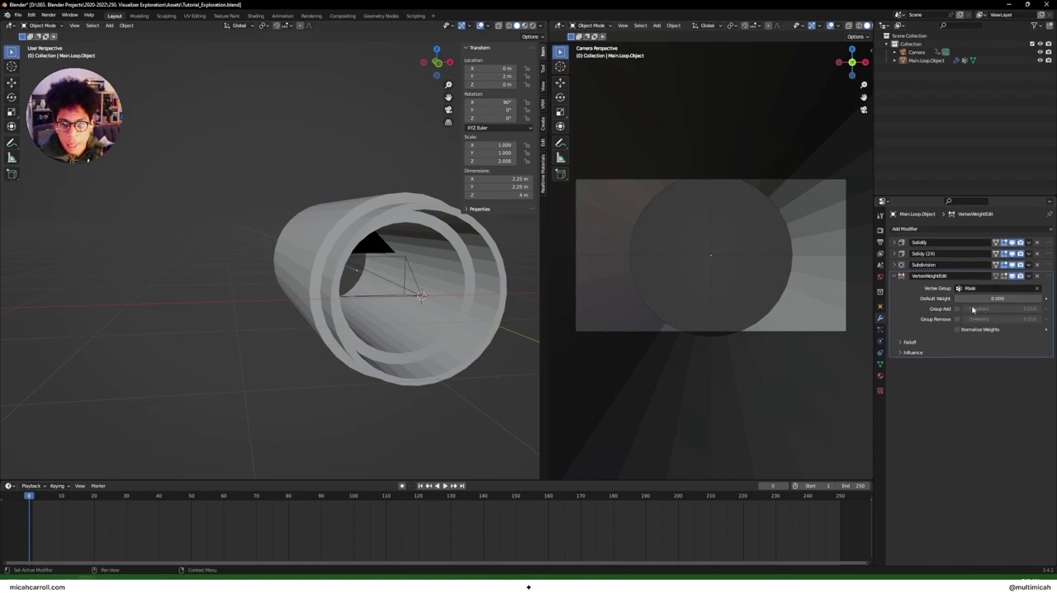
Step: Enable Group Add and invert the linear falloff on the VertexWeightEdit modifier, and collapse its settings
{"action": "left_click", "coordinate": [957, 309]}
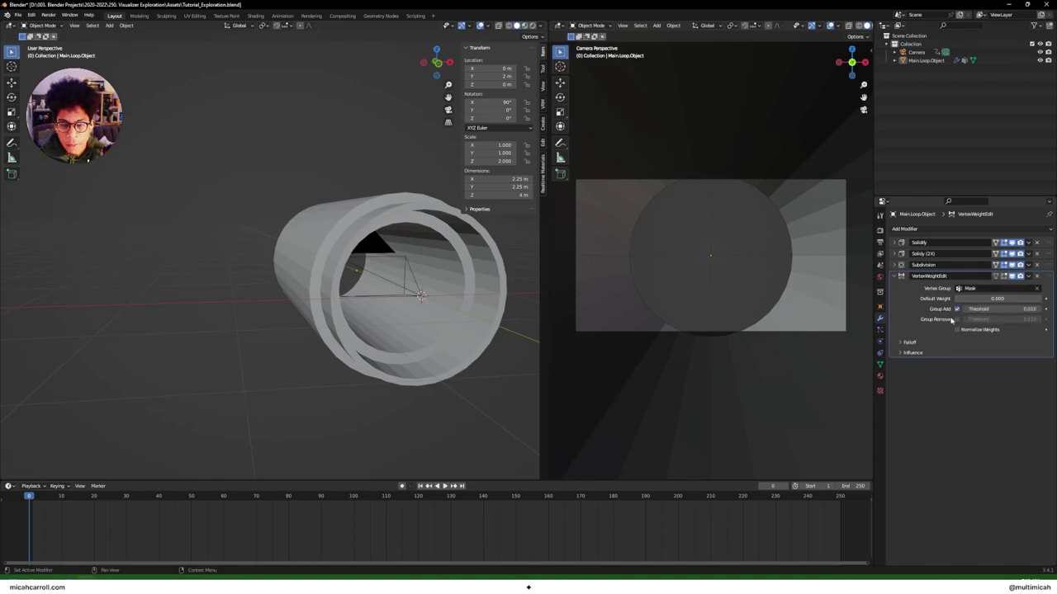
{"action": "left_click", "coordinate": [906, 344]}
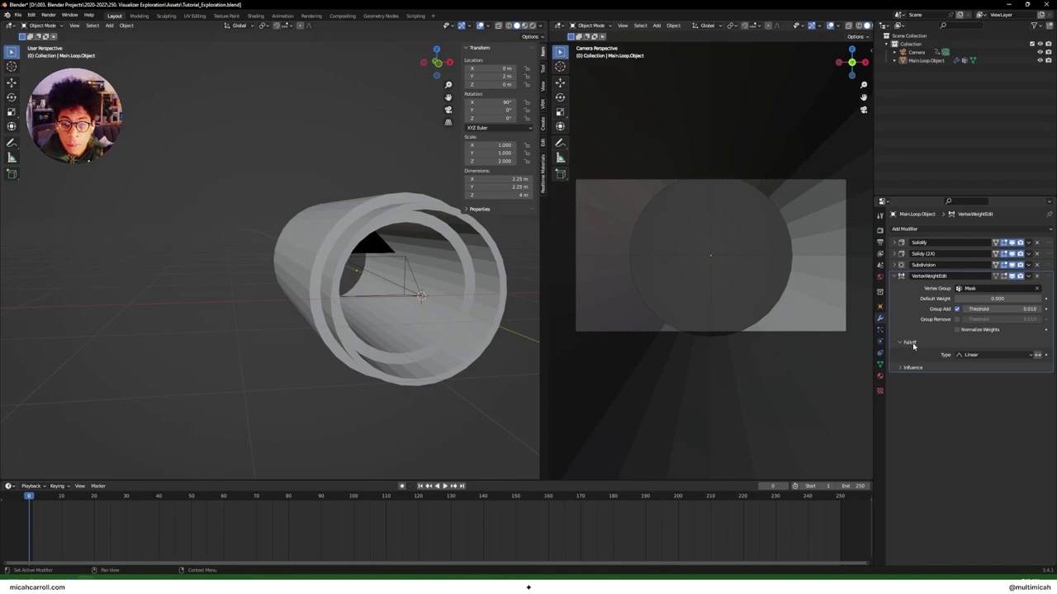
{"action": "left_click", "coordinate": [1036, 357]}
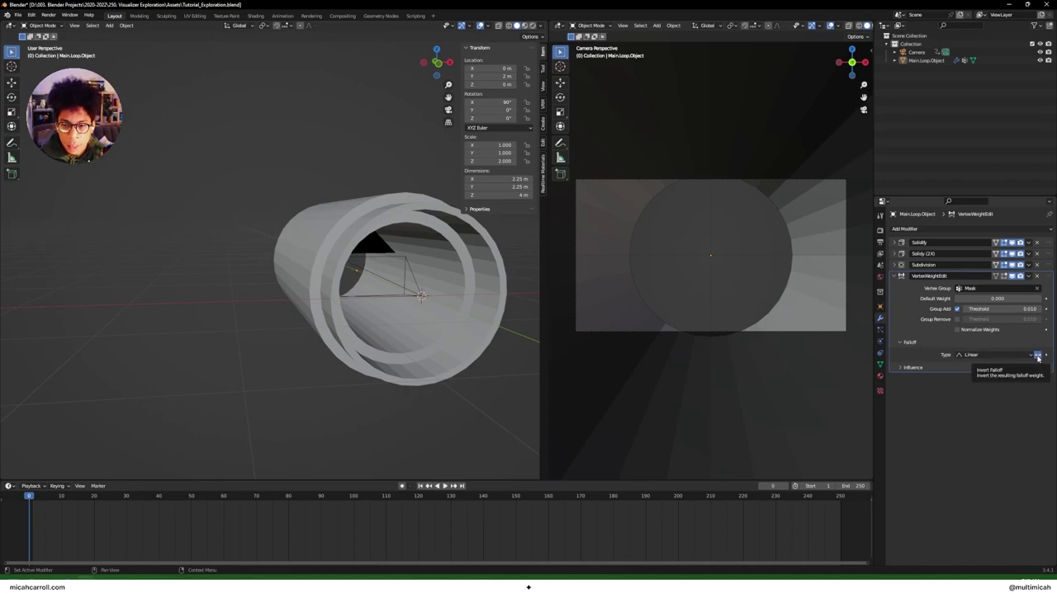
{"action": "left_click", "coordinate": [898, 276]}
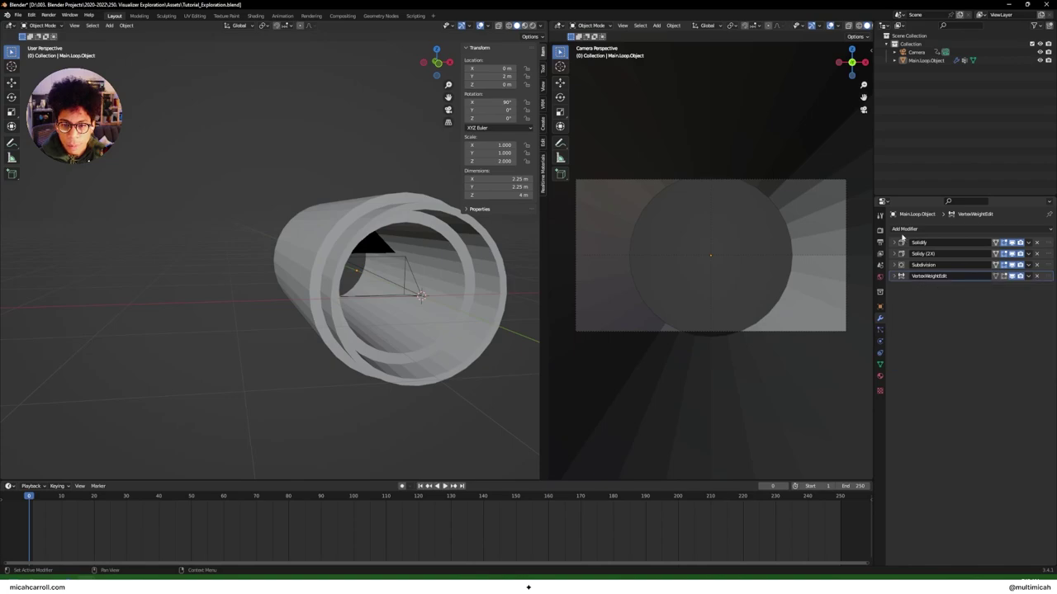
Step: Add a Mask modifier to the cylinder driven by the Mask vertex group
{"action": "left_click", "coordinate": [906, 231]}
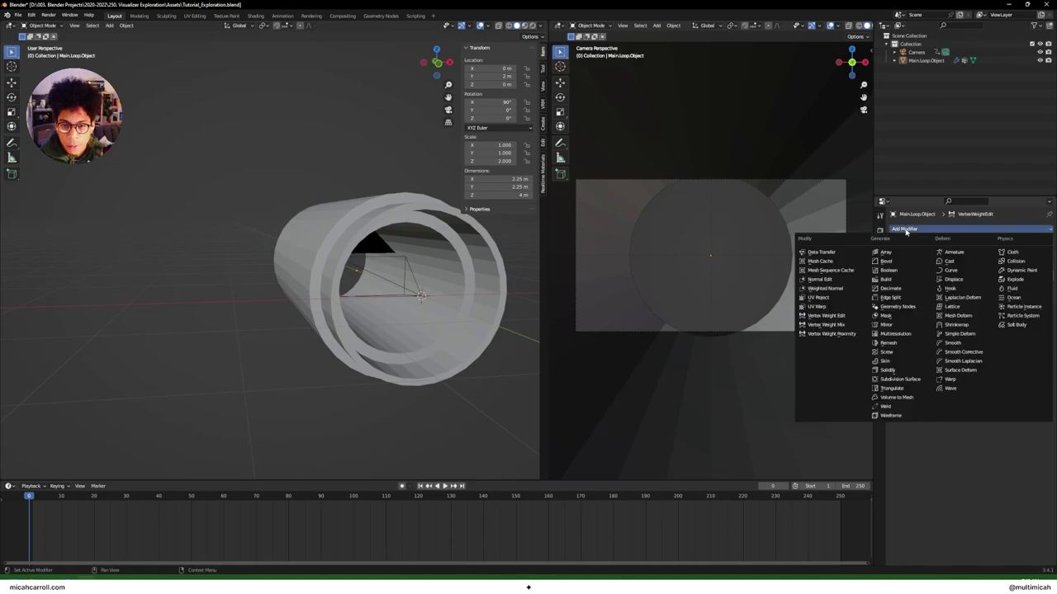
{"action": "left_click", "coordinate": [908, 316]}
{"action": "left_click", "coordinate": [961, 311]}
{"action": "left_click", "coordinate": [971, 324]}
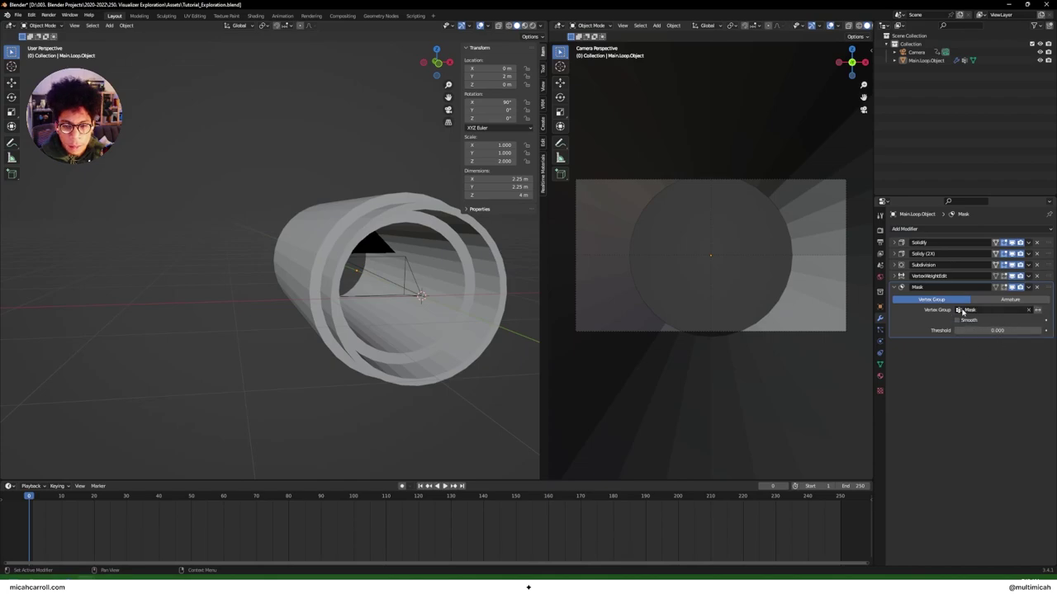
{"action": "left_click", "coordinate": [460, 373]}
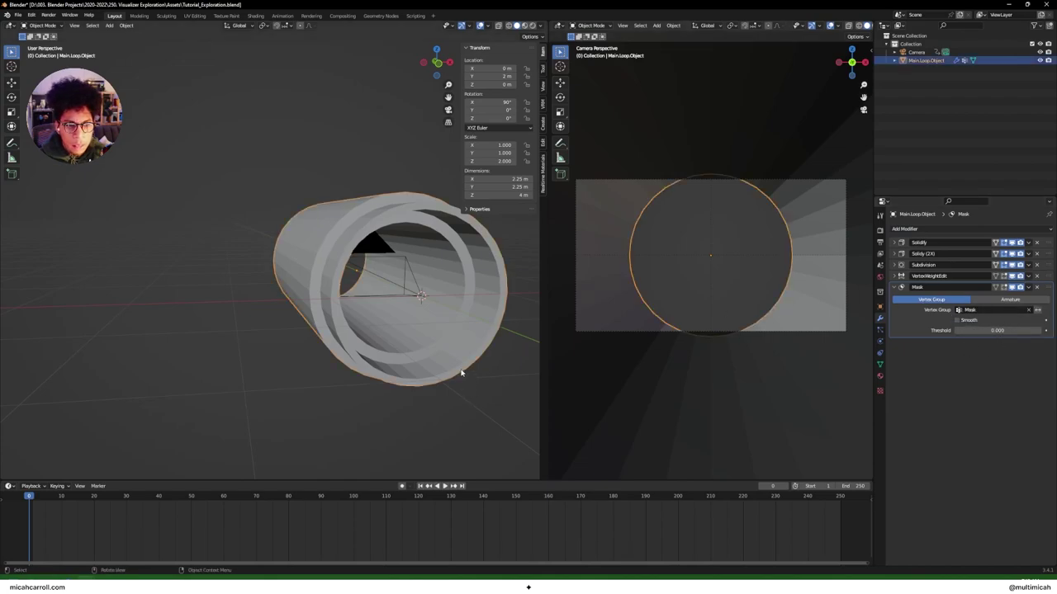
Step: Assign the existing Mask distorted noise texture to the VertexWeightEdit modifier and inspect the broken-up cylinder
{"action": "left_click", "coordinate": [896, 278]}
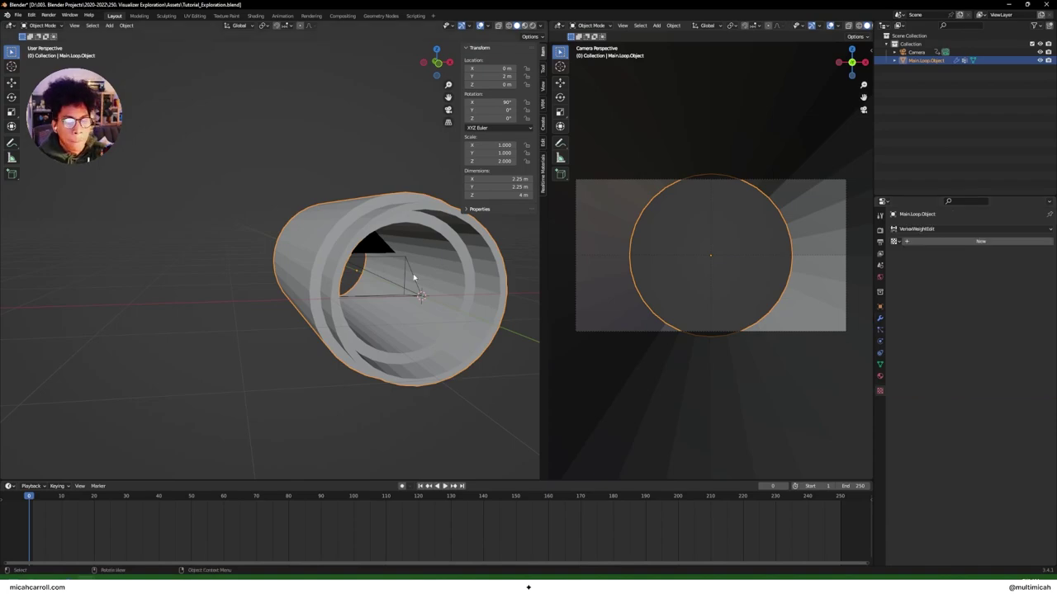
{"action": "left_click", "coordinate": [916, 242]}
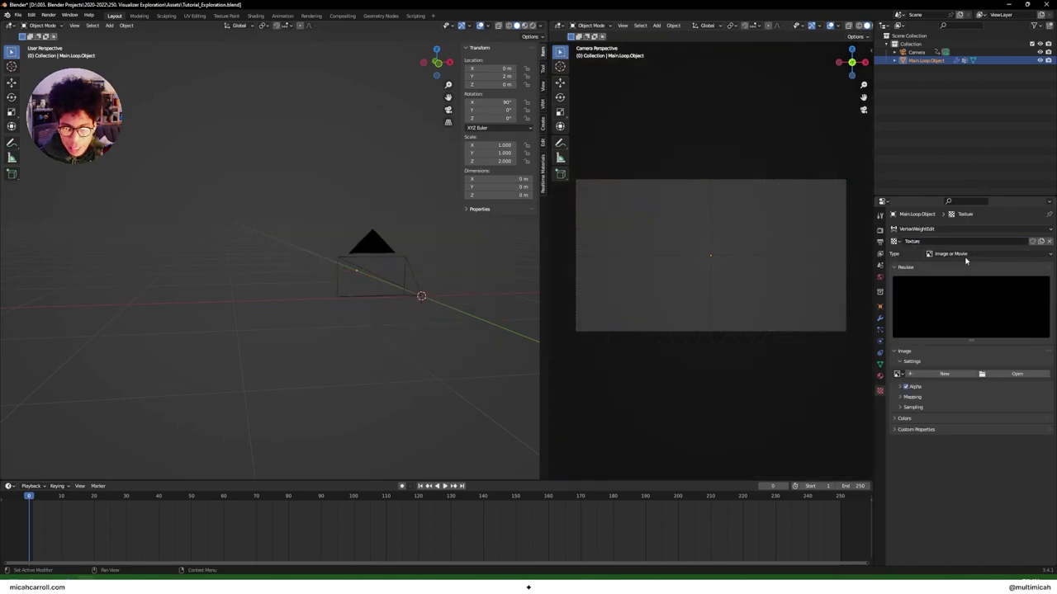
{"action": "left_click", "coordinate": [951, 243]}
{"action": "left_click", "coordinate": [896, 242]}
{"action": "left_click", "coordinate": [895, 242]}
{"action": "left_click", "coordinate": [909, 254]}
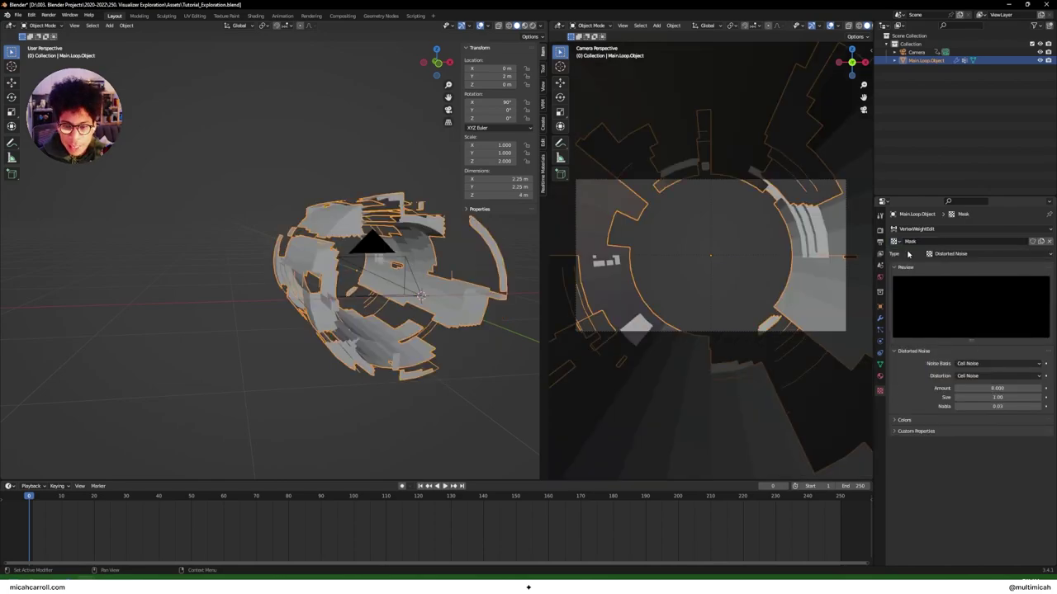
{"action": "left_click", "coordinate": [450, 378]}
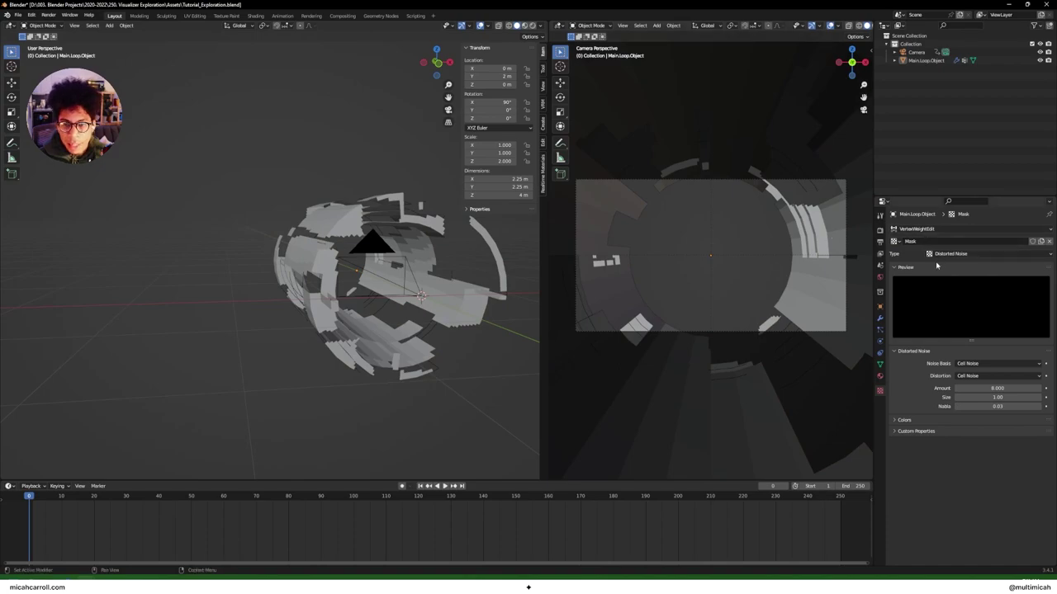
{"action": "left_click", "coordinate": [880, 318]}
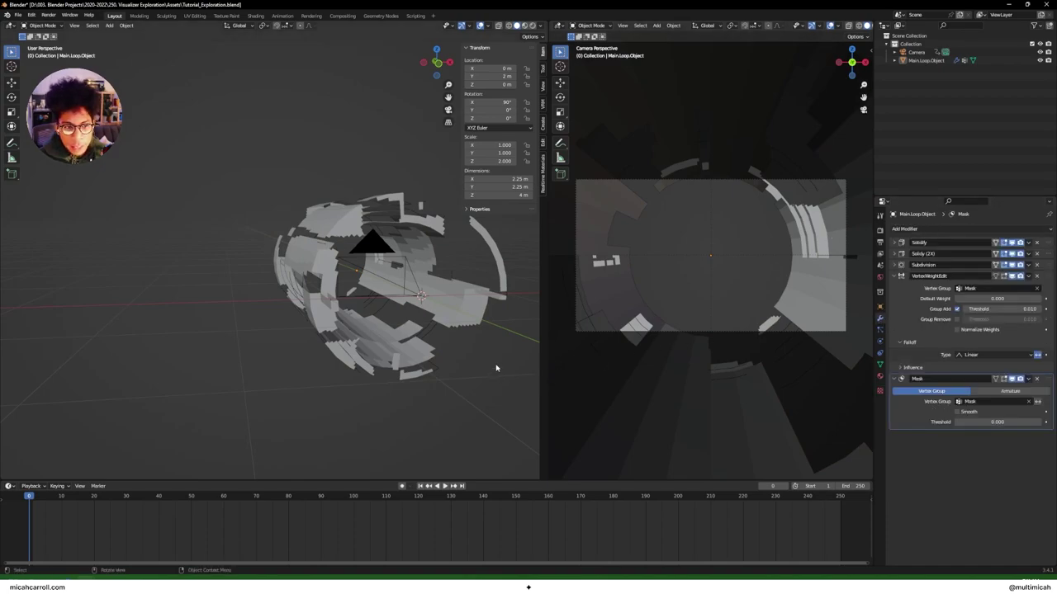
{"action": "middle_click_drag", "start_coordinate": [498, 369], "coordinate": [429, 370]}
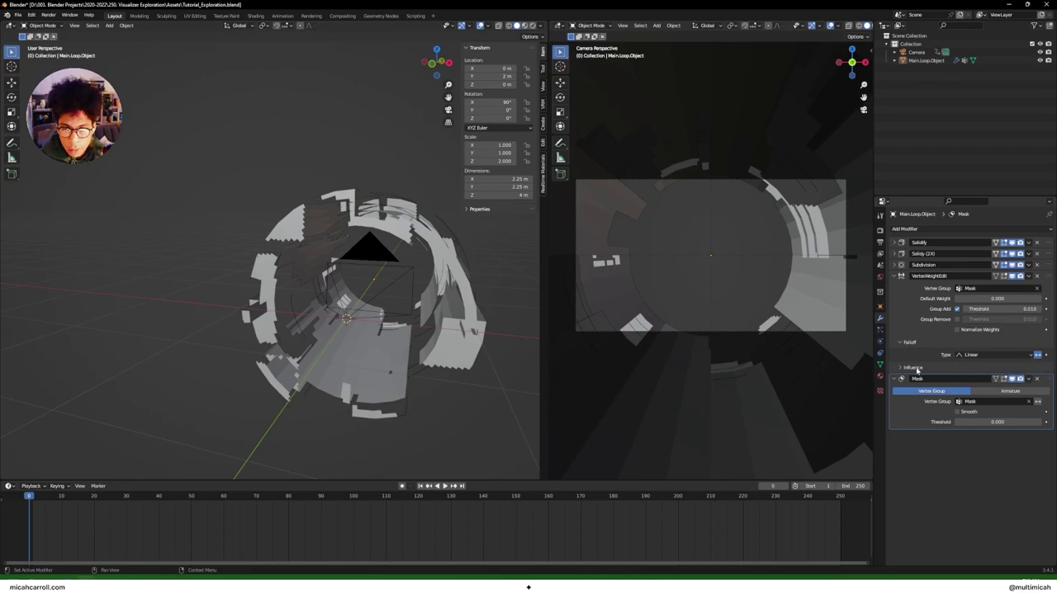
Step: Set the Mask texture's distorted noise size to 0.3 and inspect the cylinder from another angle
{"action": "left_click", "coordinate": [880, 390]}
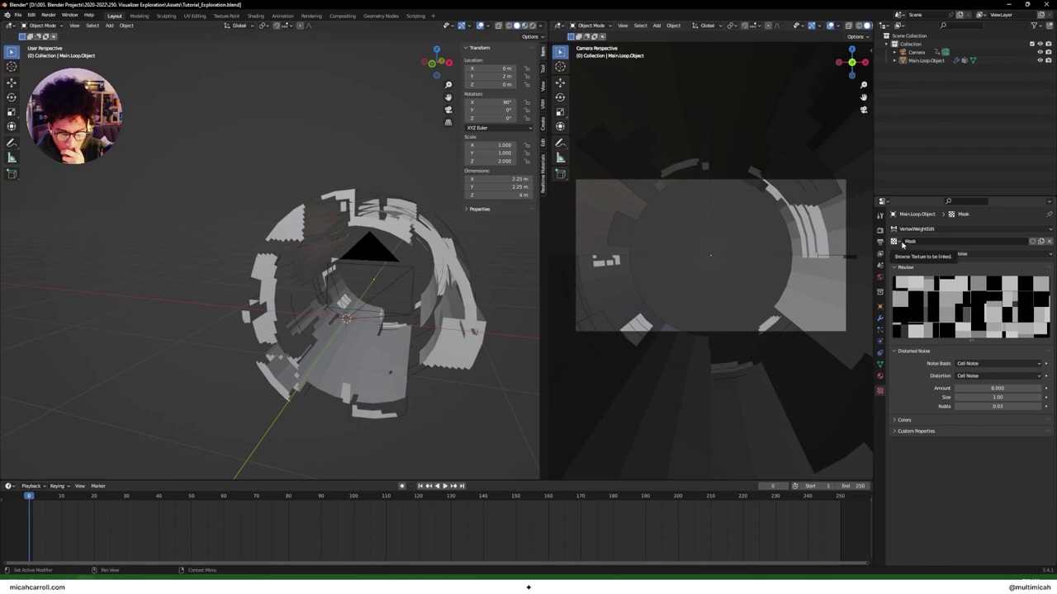
{"action": "left_click", "coordinate": [880, 365]}
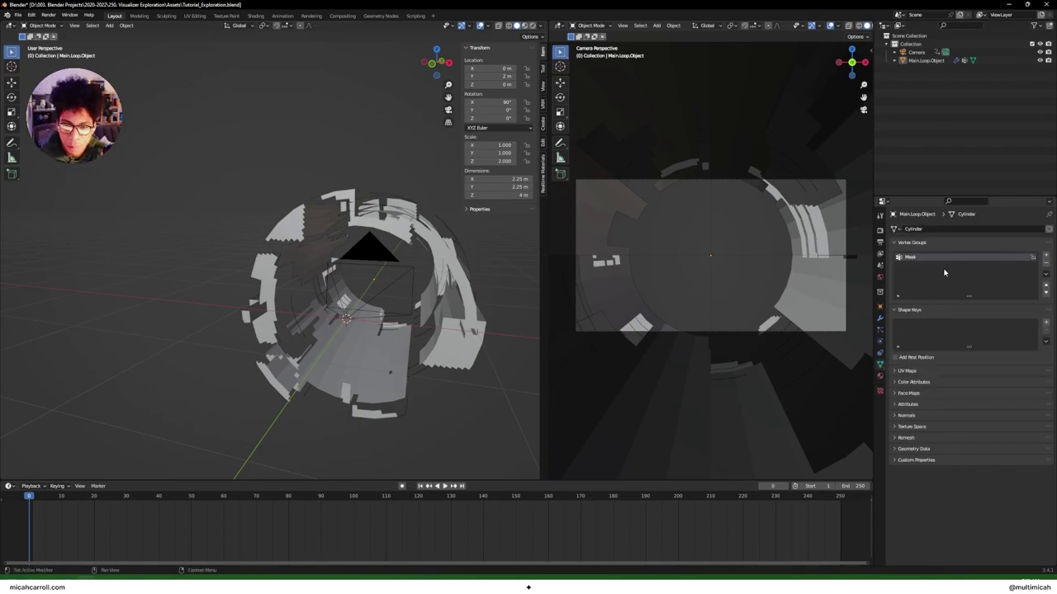
{"action": "left_click", "coordinate": [881, 391]}
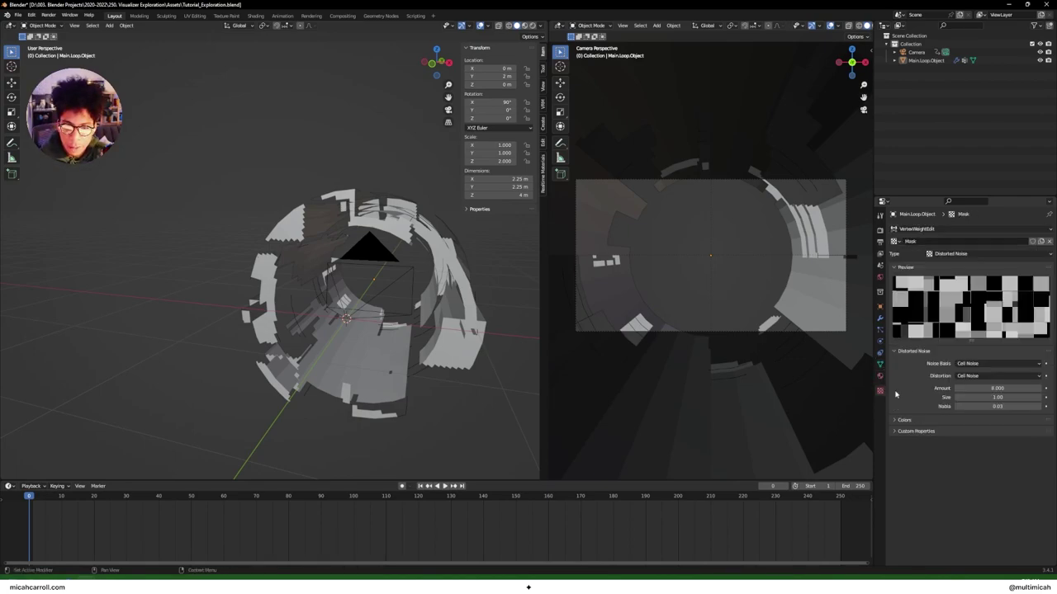
{"action": "left_click_drag", "start_coordinate": [1000, 389], "coordinate": [958, 397]}
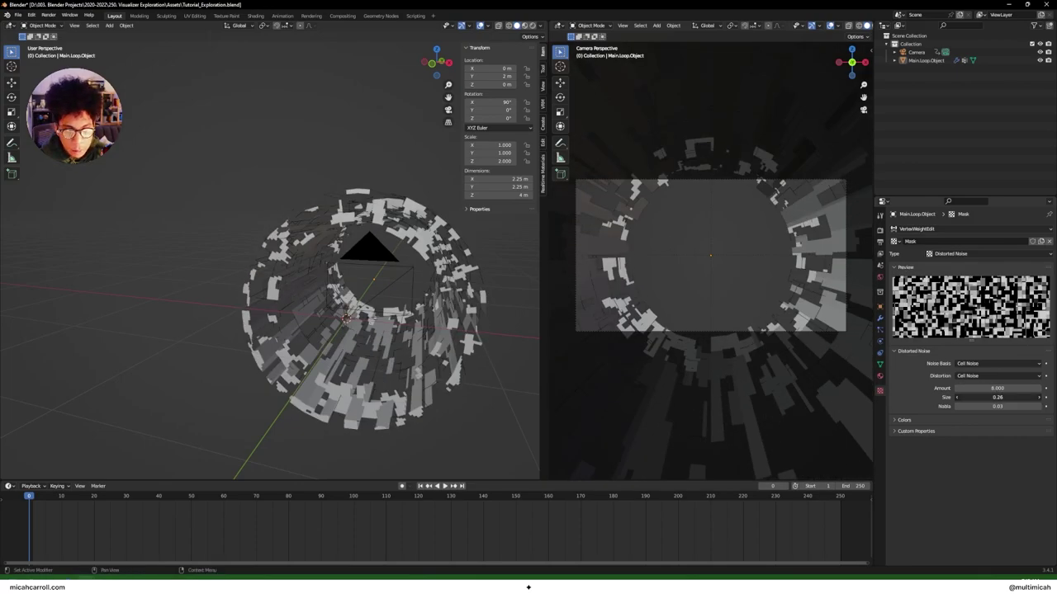
{"action": "left_click", "coordinate": [1023, 398]}
{"action": "type", "text": "0.3"}
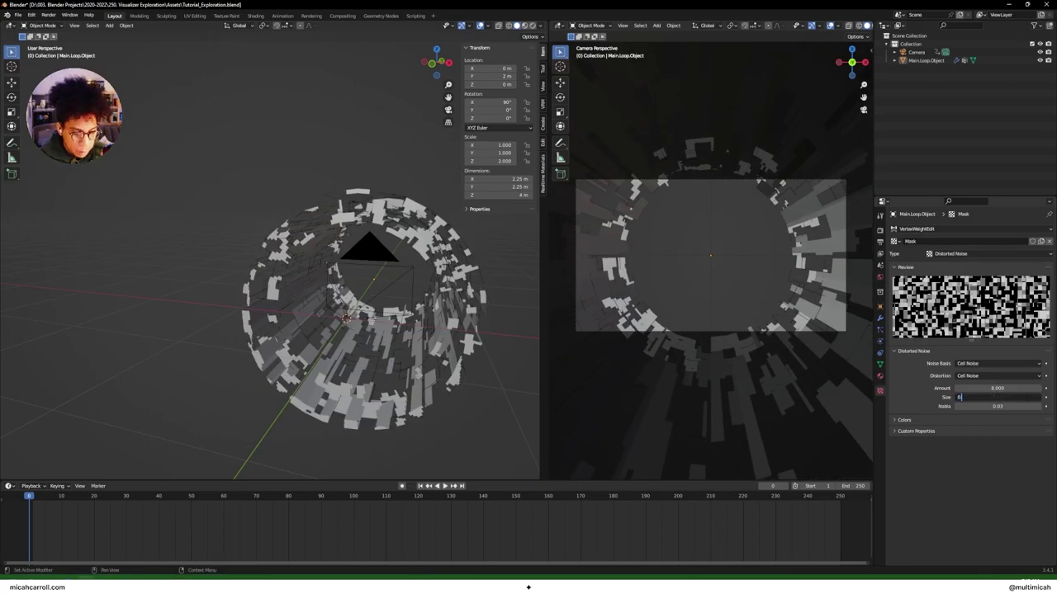
{"action": "key", "text": "Return"}
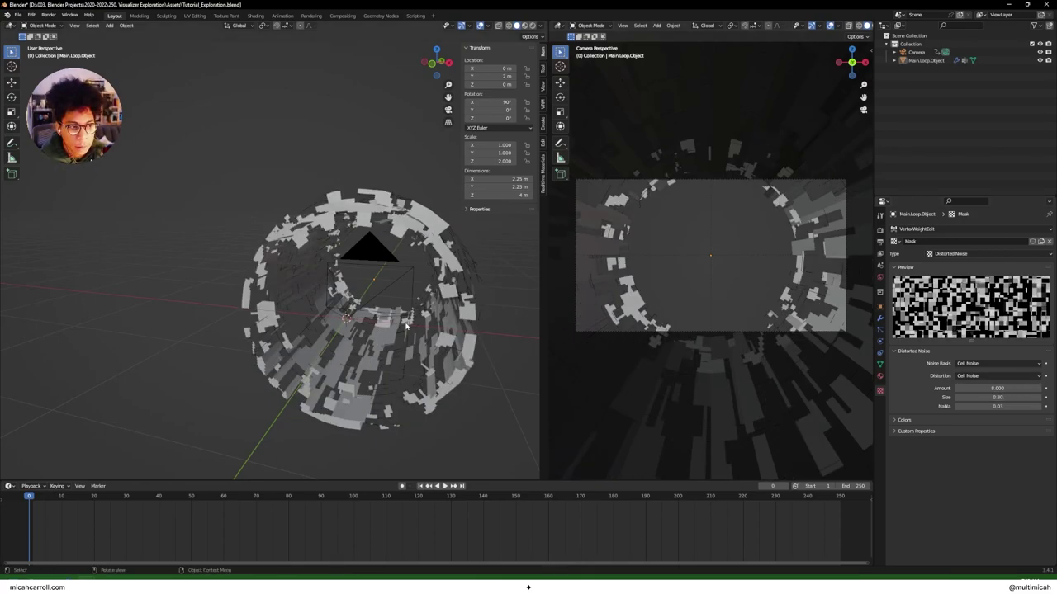
{"action": "middle_click_drag", "start_coordinate": [405, 327], "coordinate": [522, 341]}
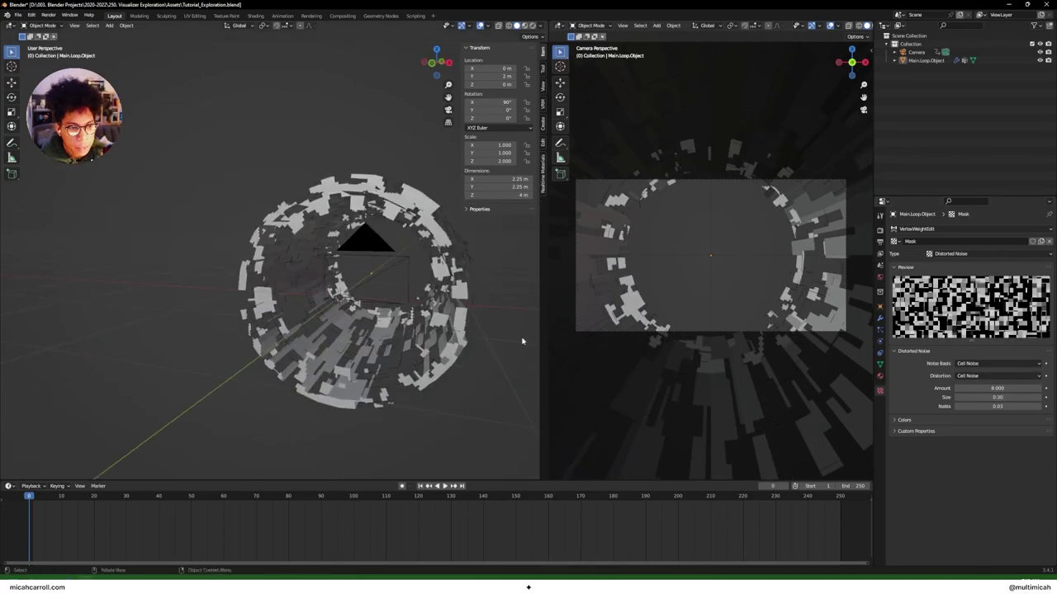
Step: Set the Mask texture's distortion amount to 4
{"action": "left_click_drag", "start_coordinate": [1001, 387], "coordinate": [1031, 388]}
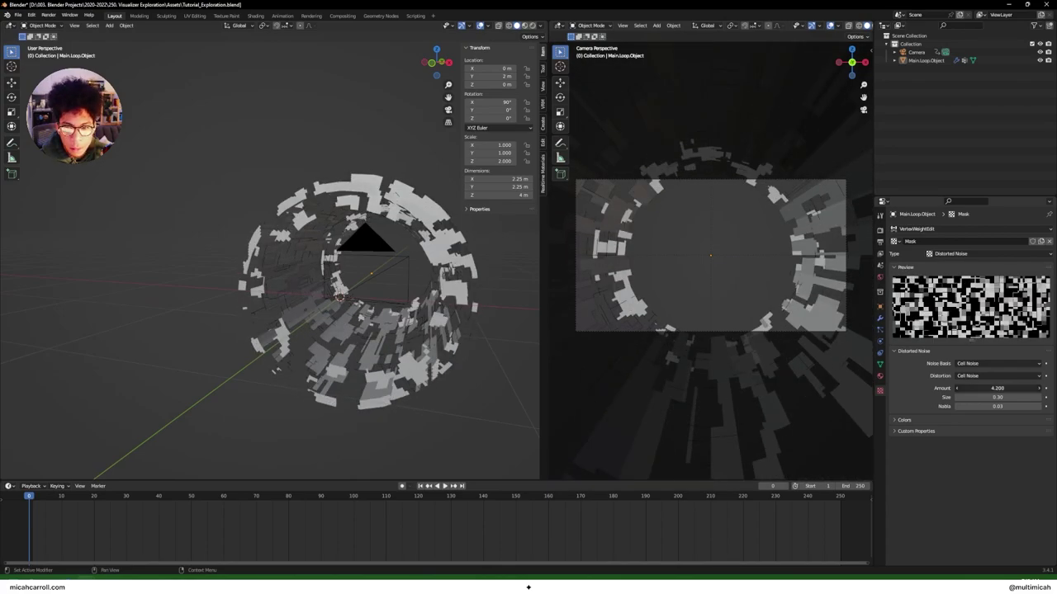
{"action": "left_click", "coordinate": [997, 388]}
{"action": "type", "text": "4"}
{"action": "key", "text": "Return"}
{"action": "middle_click_drag", "start_coordinate": [373, 338], "coordinate": [417, 338]}
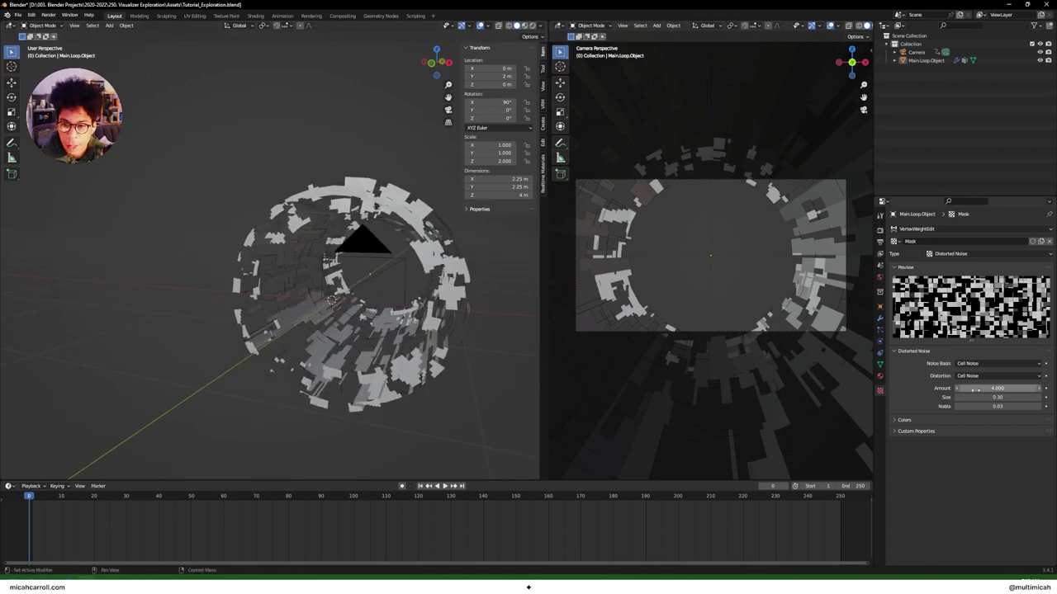
Step: Collapse the VertexWeightEdit and Mask modifiers' settings and save the file
{"action": "left_click", "coordinate": [880, 318]}
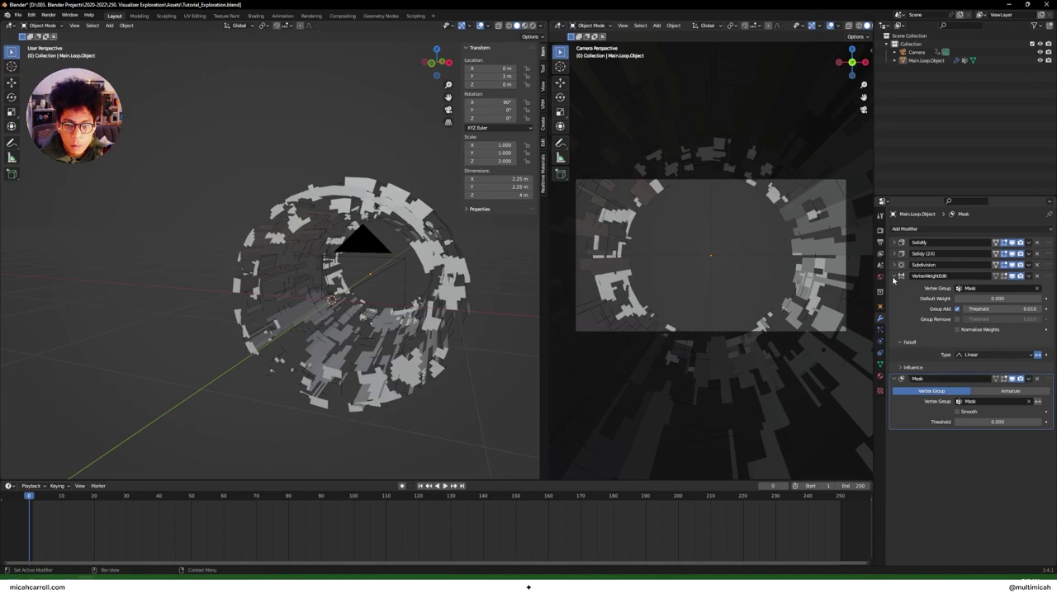
{"action": "left_click", "coordinate": [893, 276]}
{"action": "left_click", "coordinate": [894, 287]}
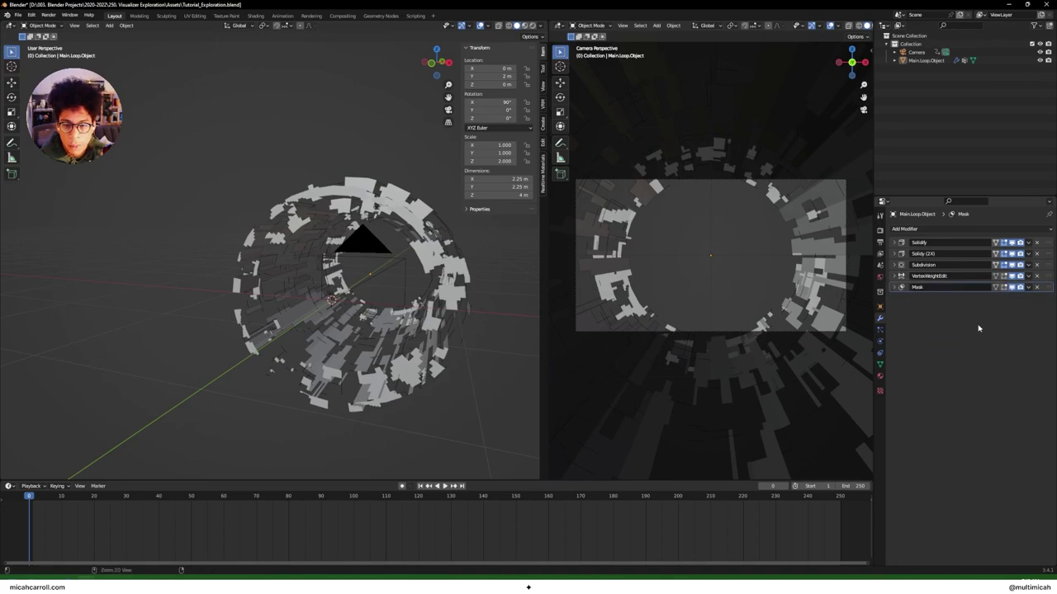
{"action": "key", "text": "ctrl+s"}
Step: Add another Solidify modifier after the Mask with a thickness of 0.07 m in Complex mode
{"action": "left_click", "coordinate": [918, 230]}
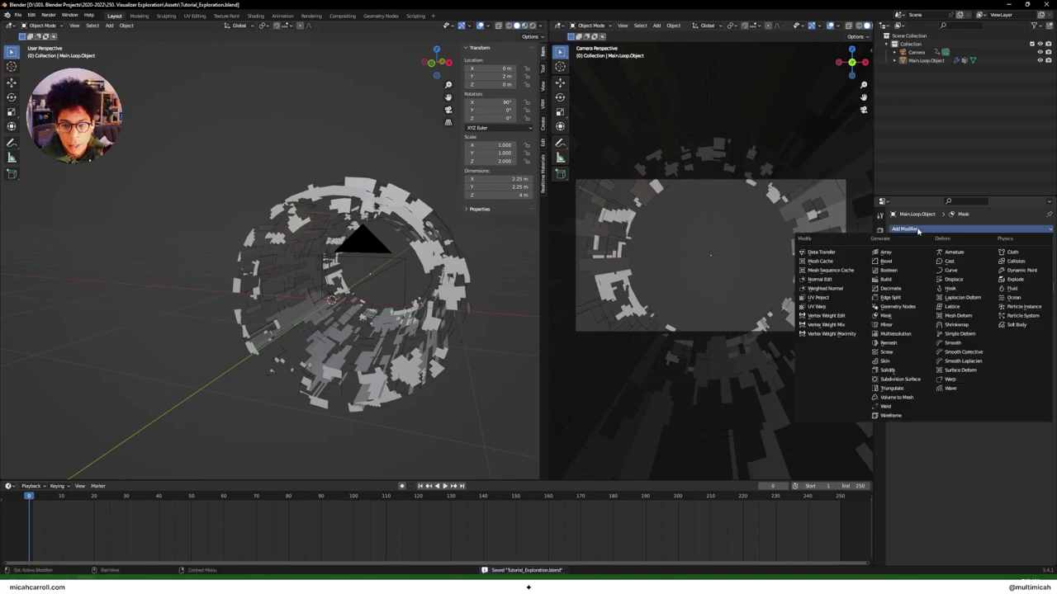
{"action": "left_click", "coordinate": [888, 370]}
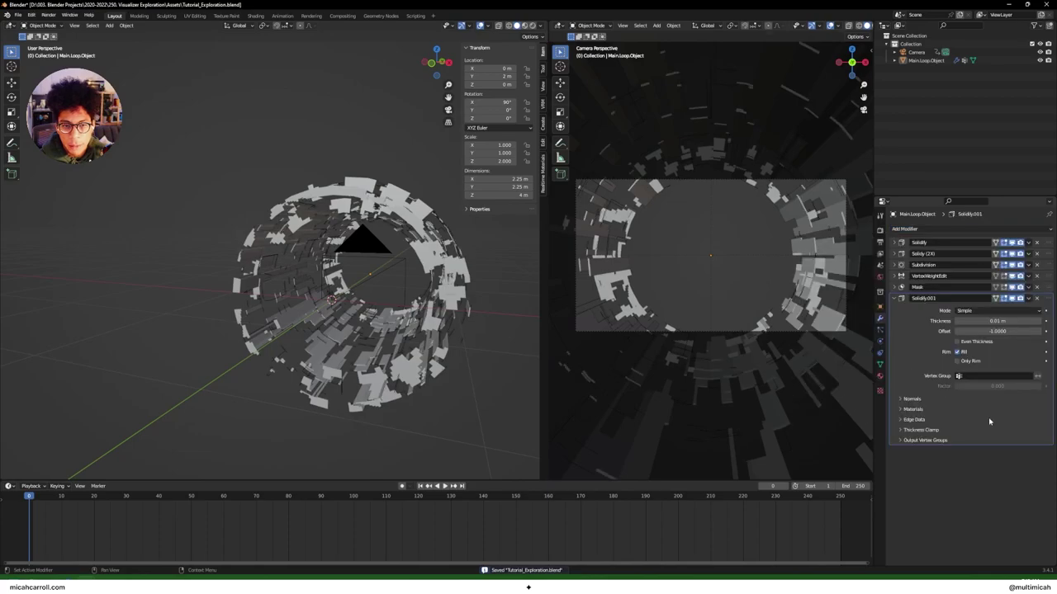
{"action": "left_click_drag", "start_coordinate": [997, 321], "coordinate": [1019, 321]}
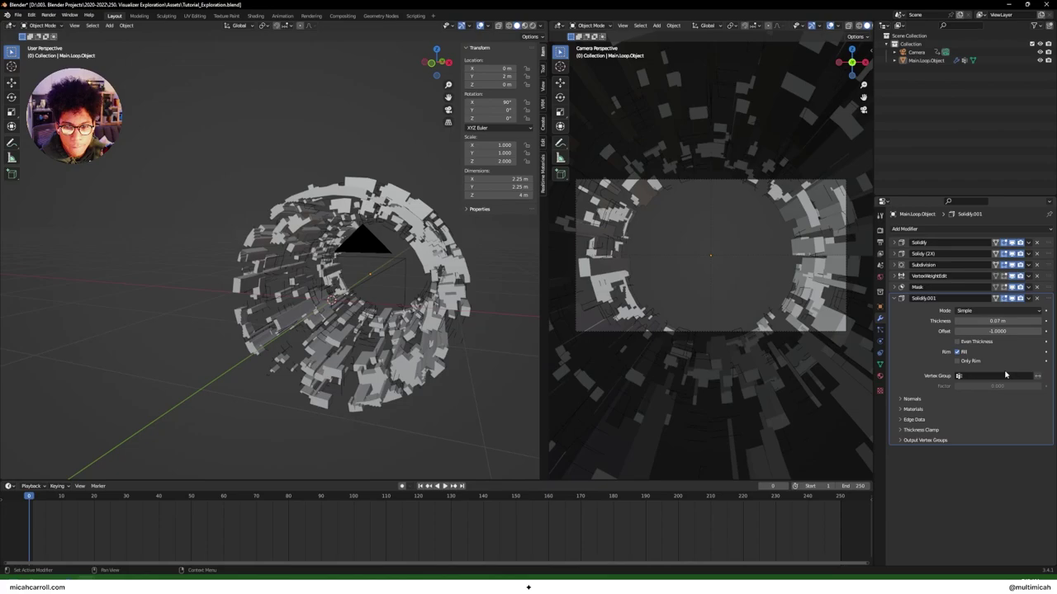
{"action": "left_click", "coordinate": [999, 311]}
{"action": "left_click", "coordinate": [982, 322]}
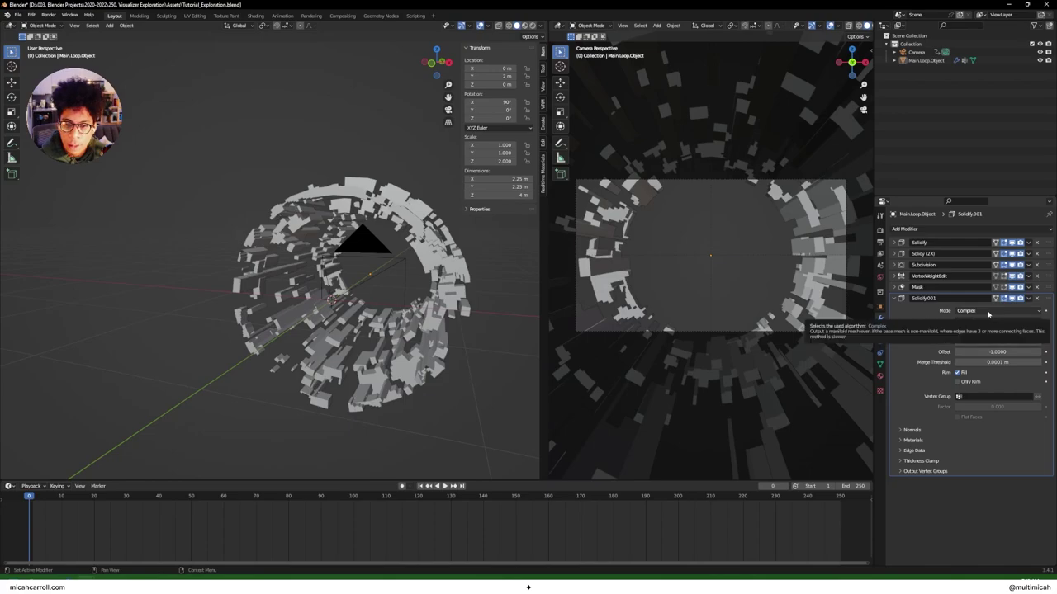
Step: Rename the newest Solidify modifier as "Solidify - Vertex Mask", collapse its settings and save the file
{"action": "double_click", "coordinate": [923, 298]}
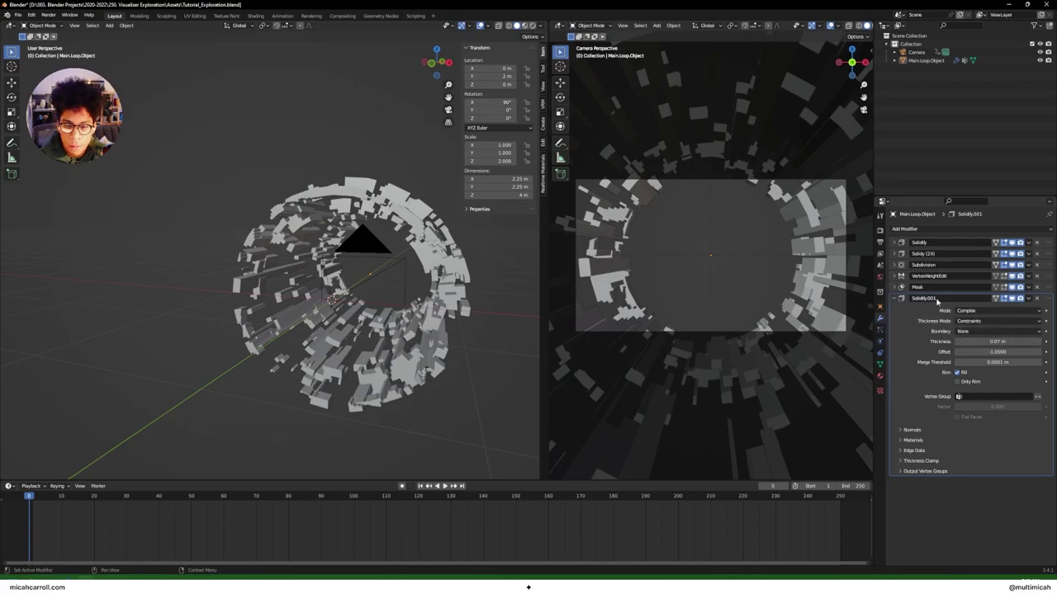
{"action": "type", "text": "Soli"}
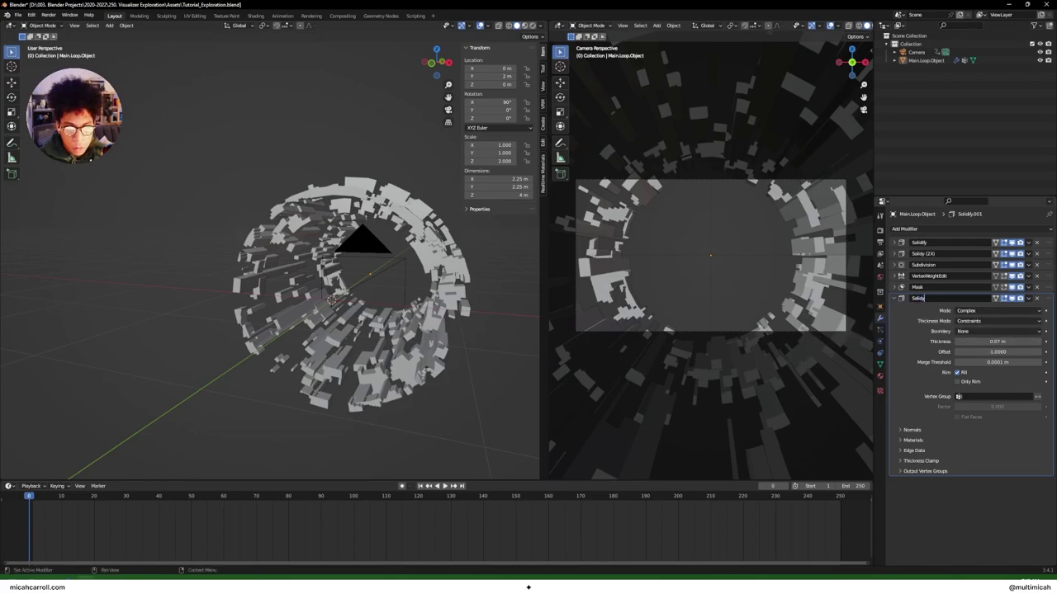
{"action": "type", "text": "dify"}
{"action": "key", "text": "ctrl+a"}
{"action": "type", "text": "S"}
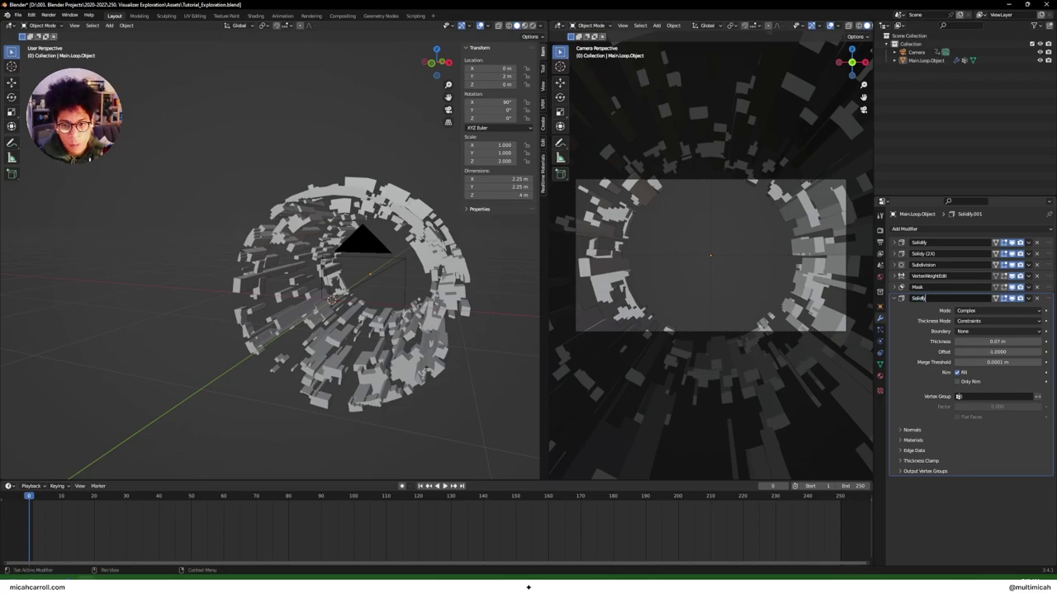
{"action": "type", "text": "olidify - Ve"}
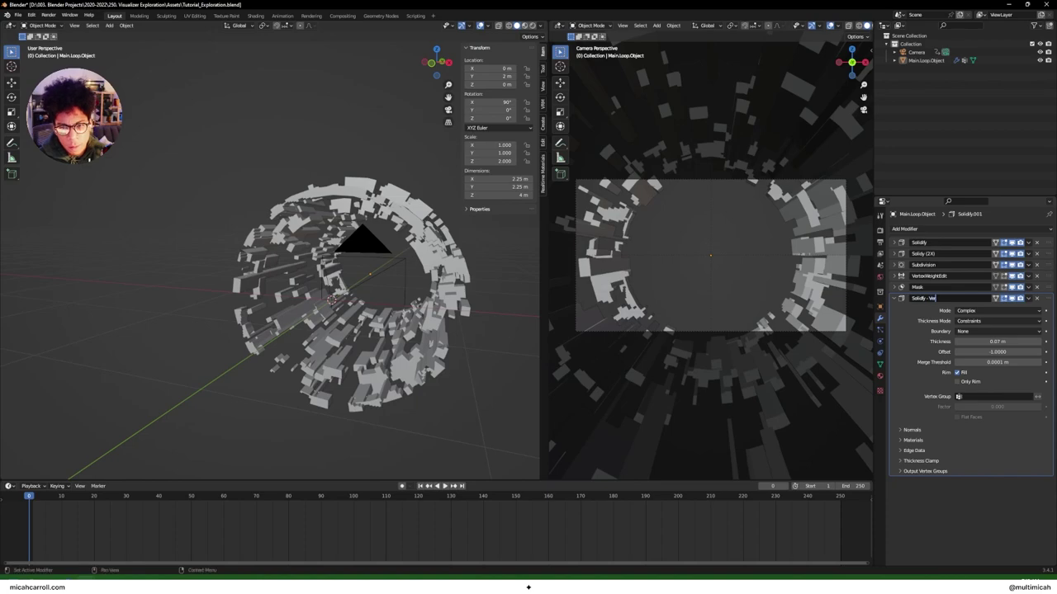
{"action": "type", "text": "rtex Mask"}
{"action": "key", "text": "Return"}
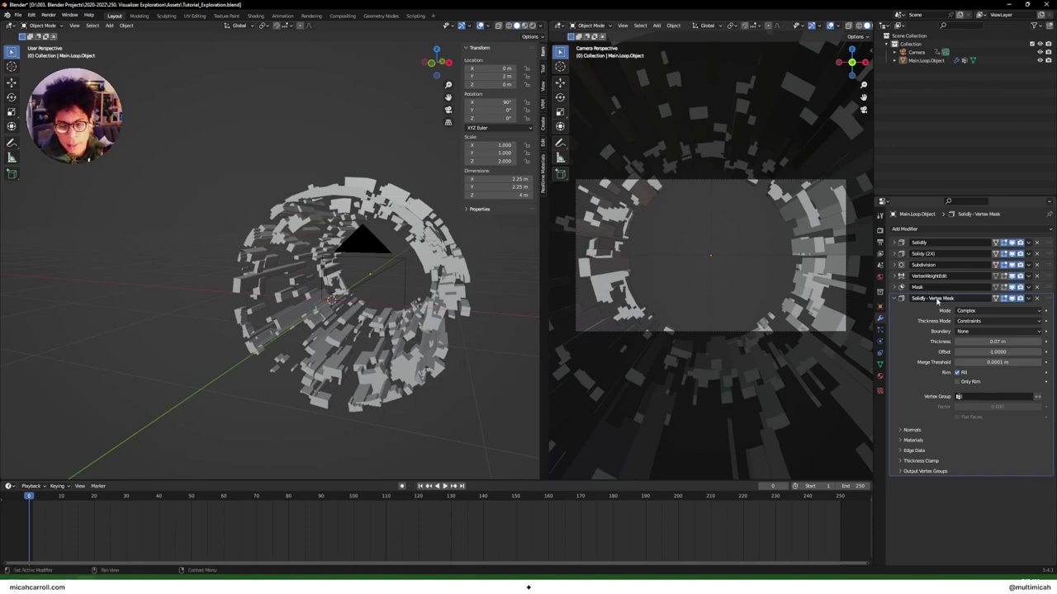
{"action": "left_click", "coordinate": [895, 298]}
{"action": "key", "text": "ctrl+s"}
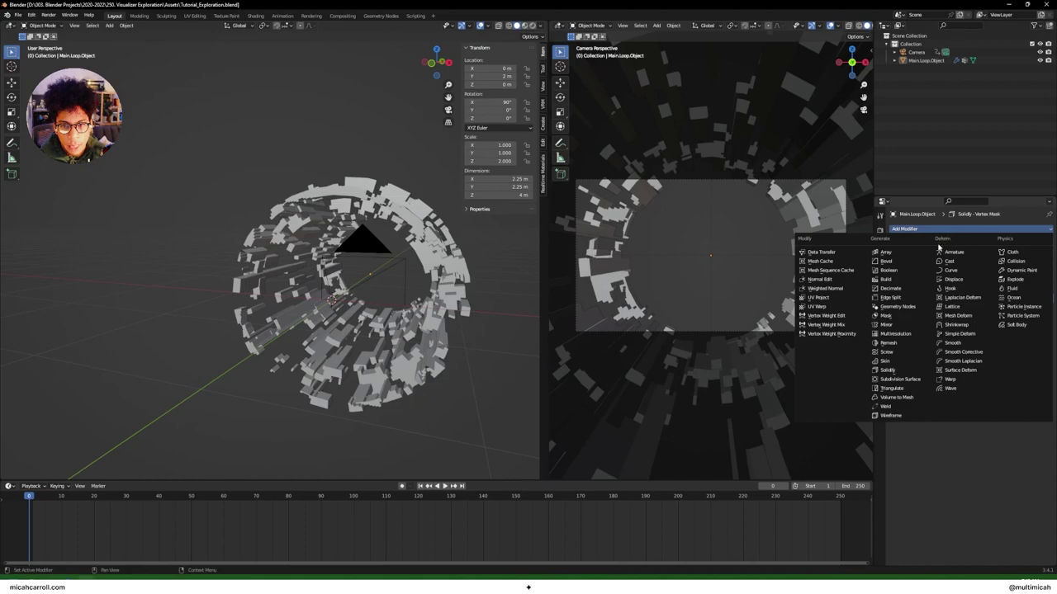
Step: Add a Decimate modifier in Planar mode at the end of the cylinder's modifier stack and collapse its settings
{"action": "left_click", "coordinate": [916, 289]}
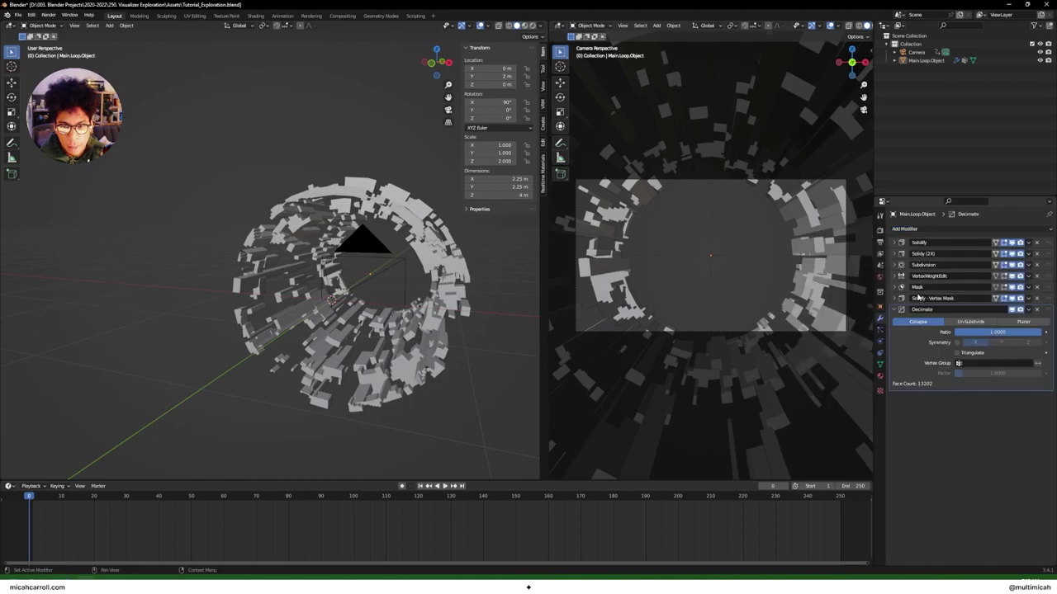
{"action": "left_click", "coordinate": [1024, 321]}
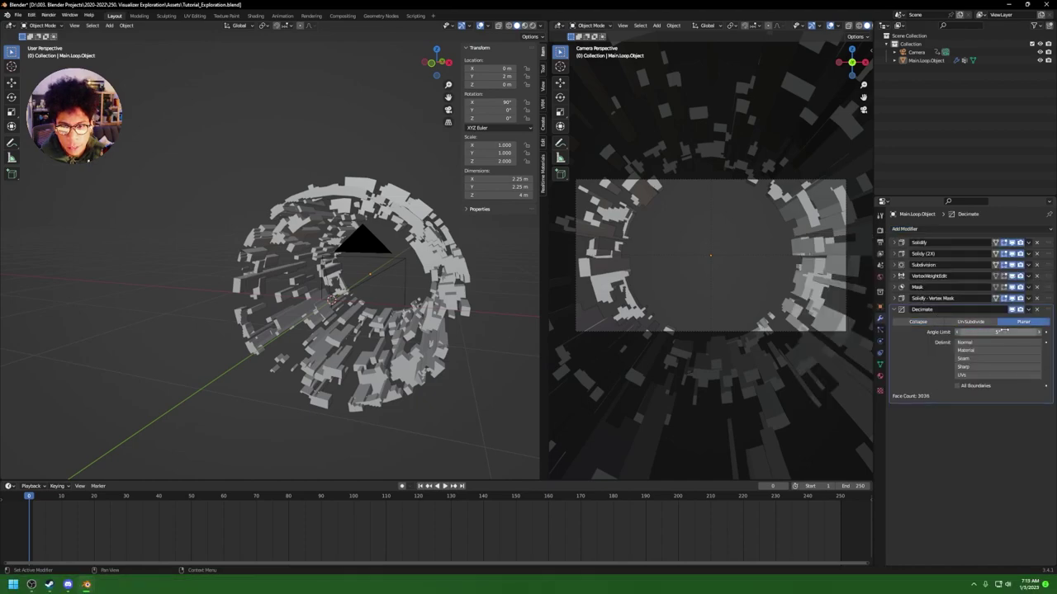
{"action": "left_click", "coordinate": [894, 310]}
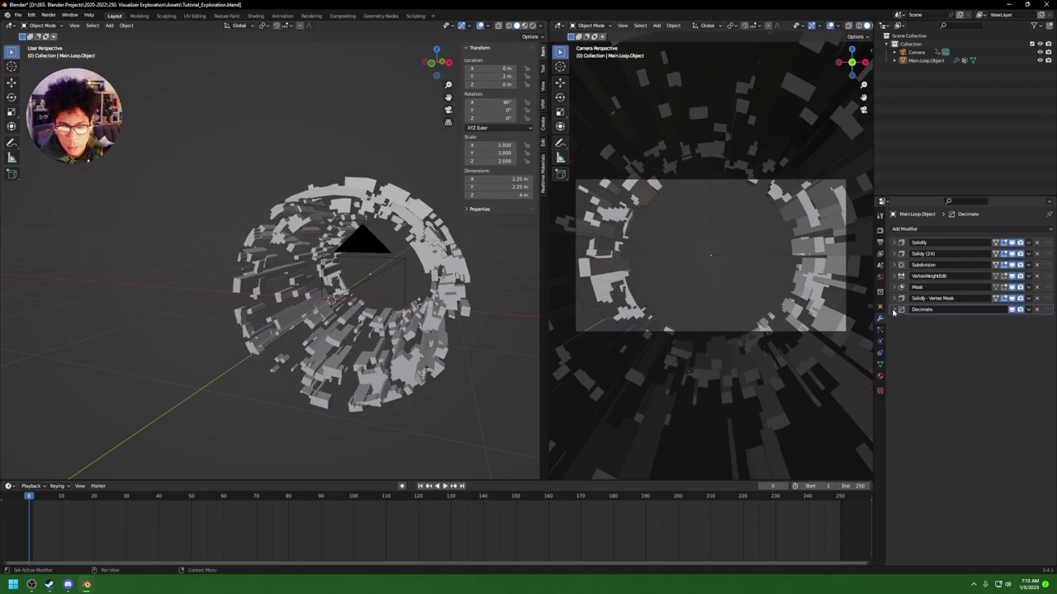
Step: Try a Bevel modifier after the Decimate with an amount of 0.33 m and 2 segments
{"action": "left_click", "coordinate": [947, 231]}
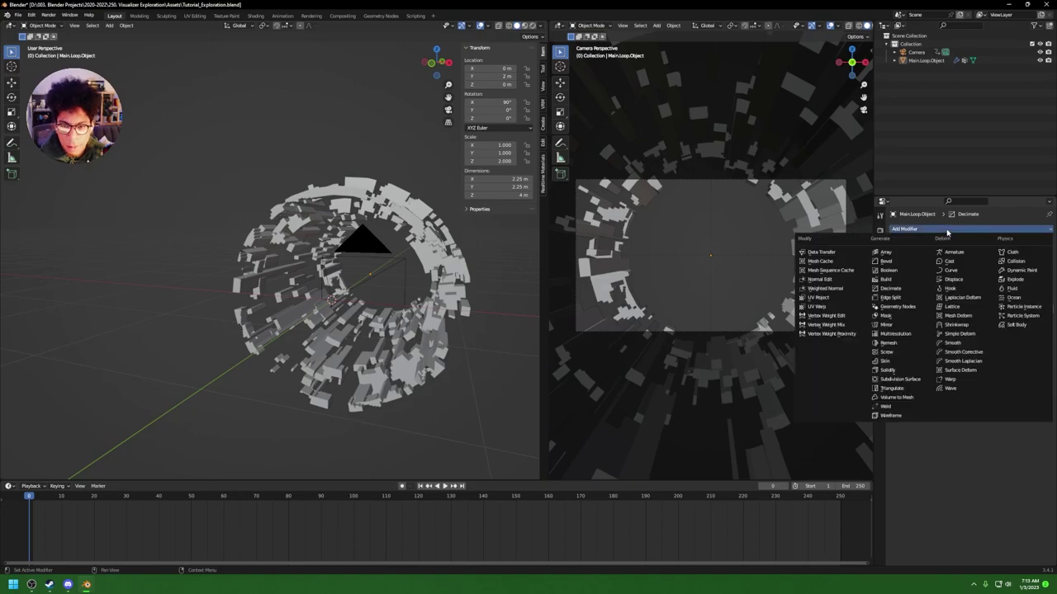
{"action": "left_click", "coordinate": [908, 261]}
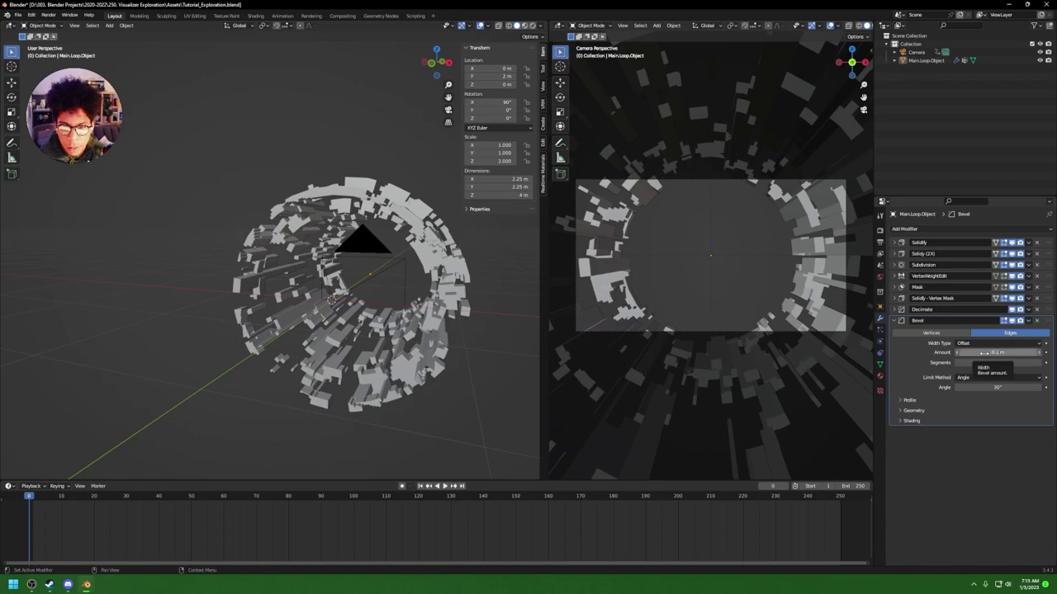
{"action": "mouse_move", "coordinate": [982, 352]}
{"action": "left_mouse_down"}
{"action": "mouse_move", "coordinate": [1003, 352]}
{"action": "mouse_move", "coordinate": [999, 361]}
{"action": "left_mouse_up"}
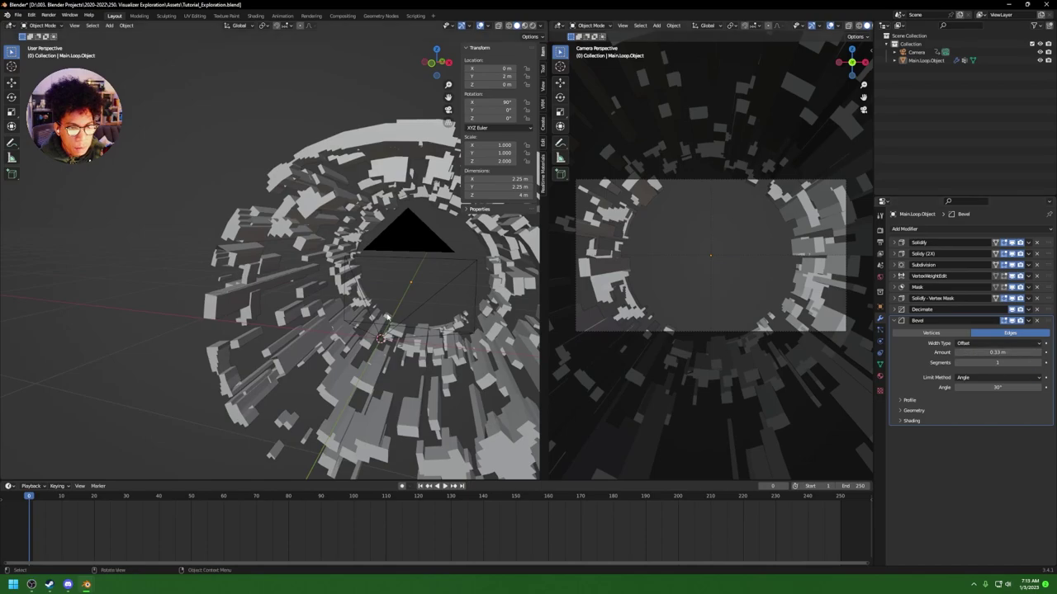
{"action": "scroll", "coordinate": [385, 316], "scroll_direction": "up", "scroll_amount": 6}
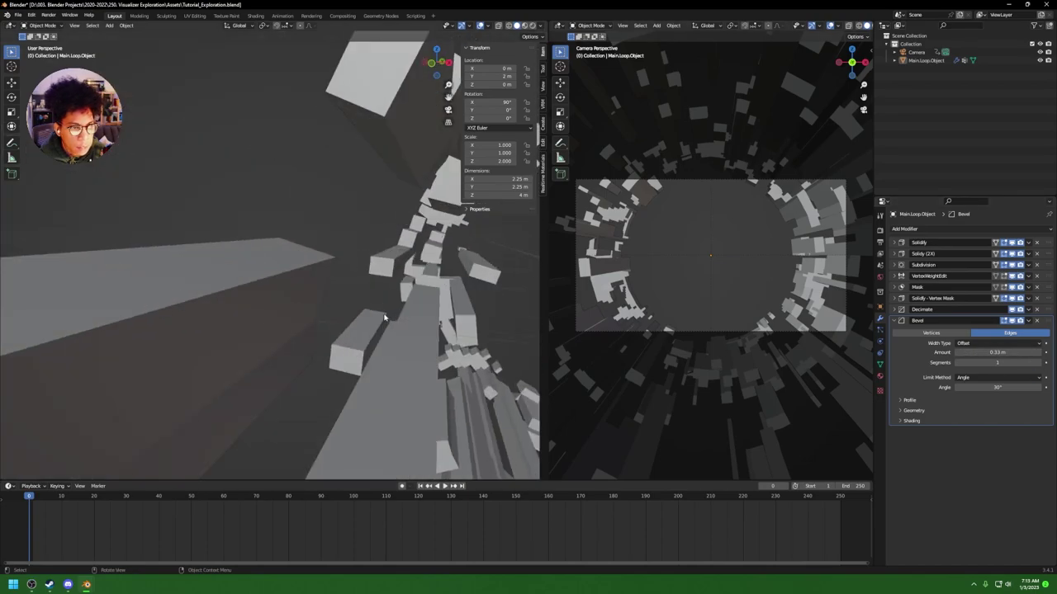
{"action": "scroll", "coordinate": [384, 317], "scroll_direction": "down", "scroll_amount": 1}
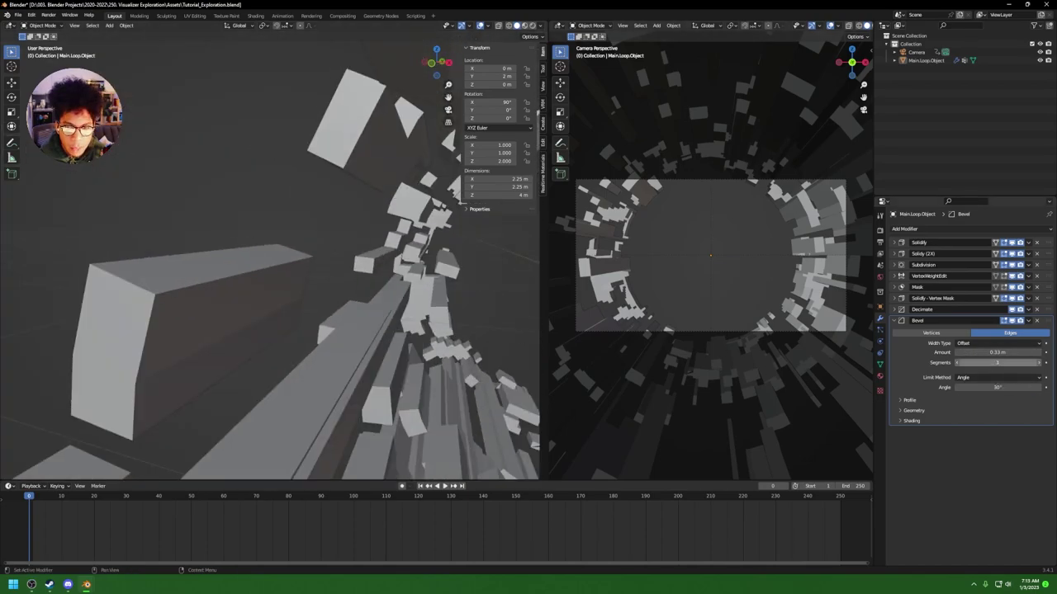
{"action": "left_click_drag", "start_coordinate": [986, 361], "coordinate": [1015, 362]}
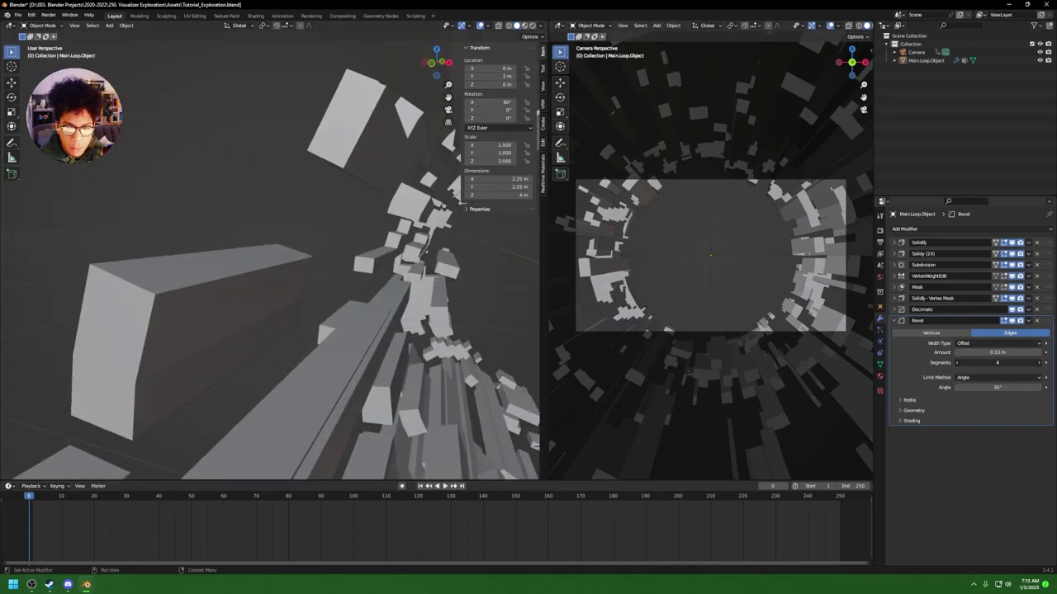
{"action": "double_click", "coordinate": [1003, 363]}
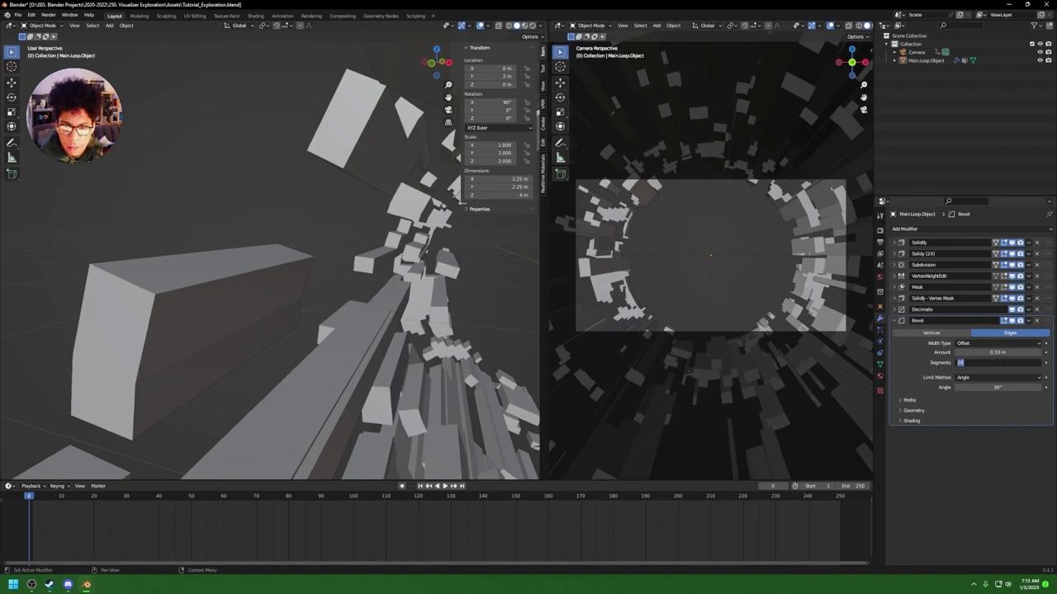
{"action": "key", "text": "BackSpace"}
{"action": "key", "text": "Return"}
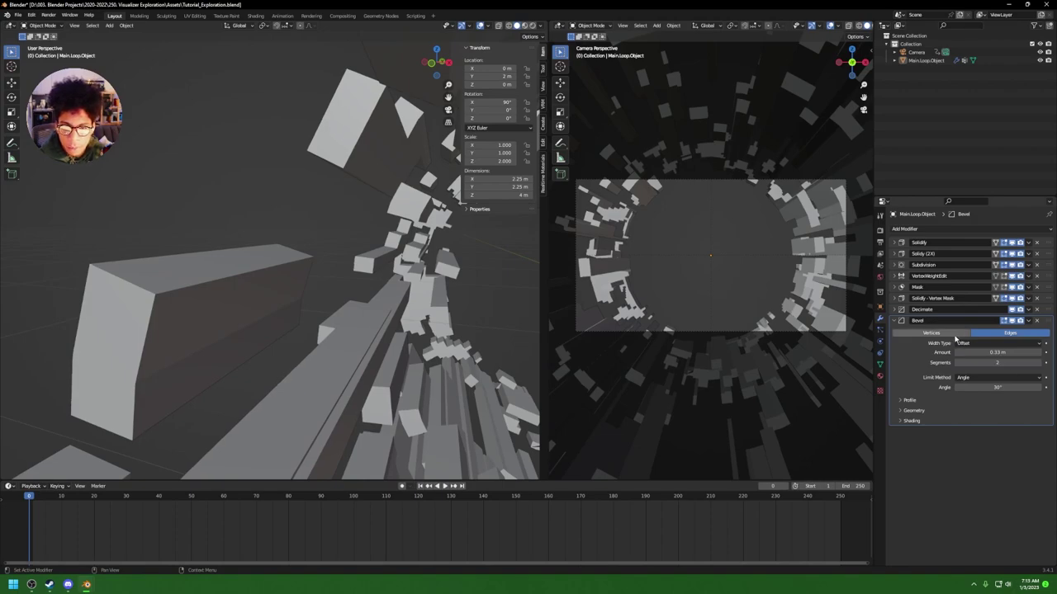
Step: Examine the bevel's effect on the fragments' edges and remove the Bevel modifier
{"action": "left_click", "coordinate": [956, 334]}
{"action": "left_click", "coordinate": [1005, 335]}
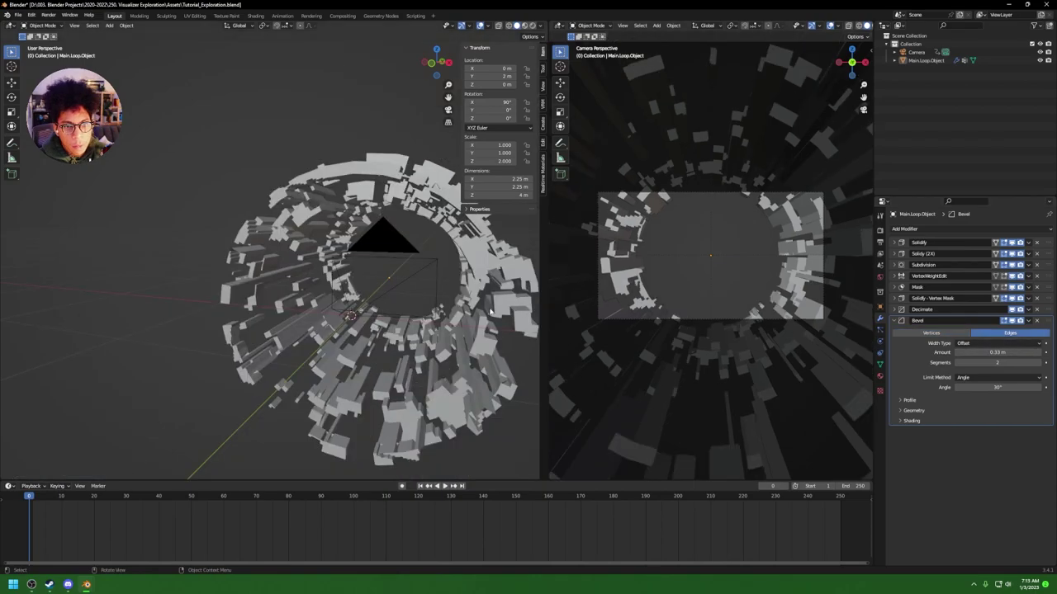
{"action": "scroll", "coordinate": [397, 320], "scroll_direction": "down", "scroll_amount": 2}
{"action": "scroll", "coordinate": [396, 320], "scroll_direction": "up", "scroll_amount": 3}
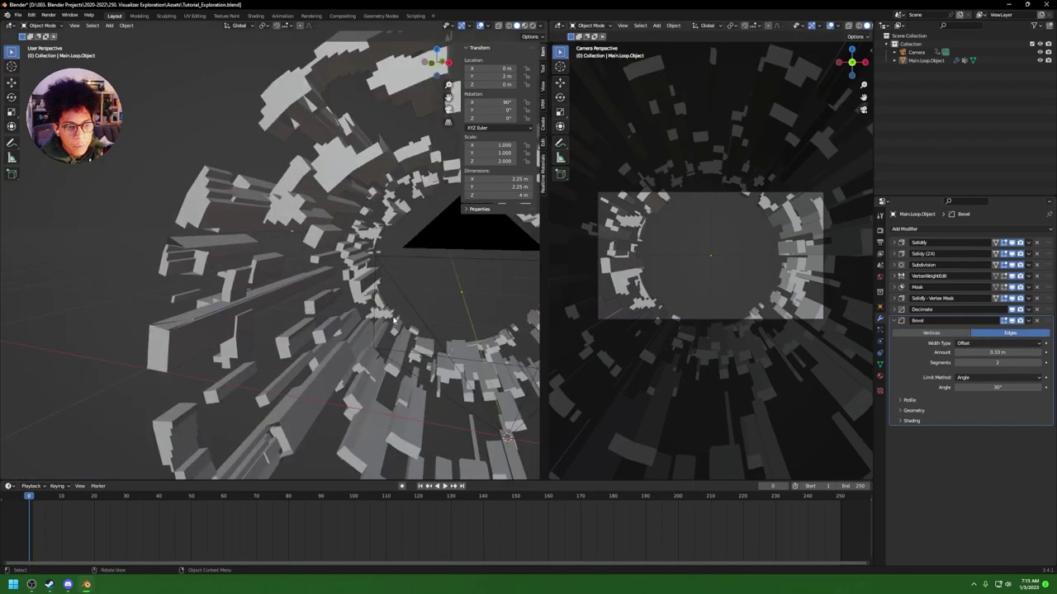
{"action": "middle_click_drag", "start_coordinate": [396, 321], "coordinate": [525, 323]}
{"action": "left_click", "coordinate": [894, 321]}
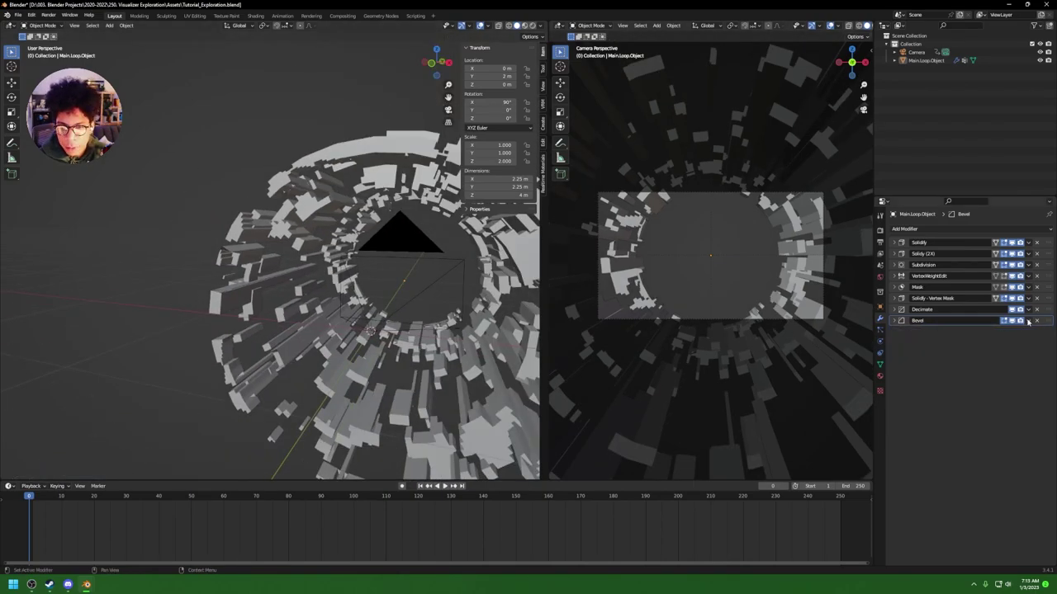
{"action": "left_click", "coordinate": [895, 321]}
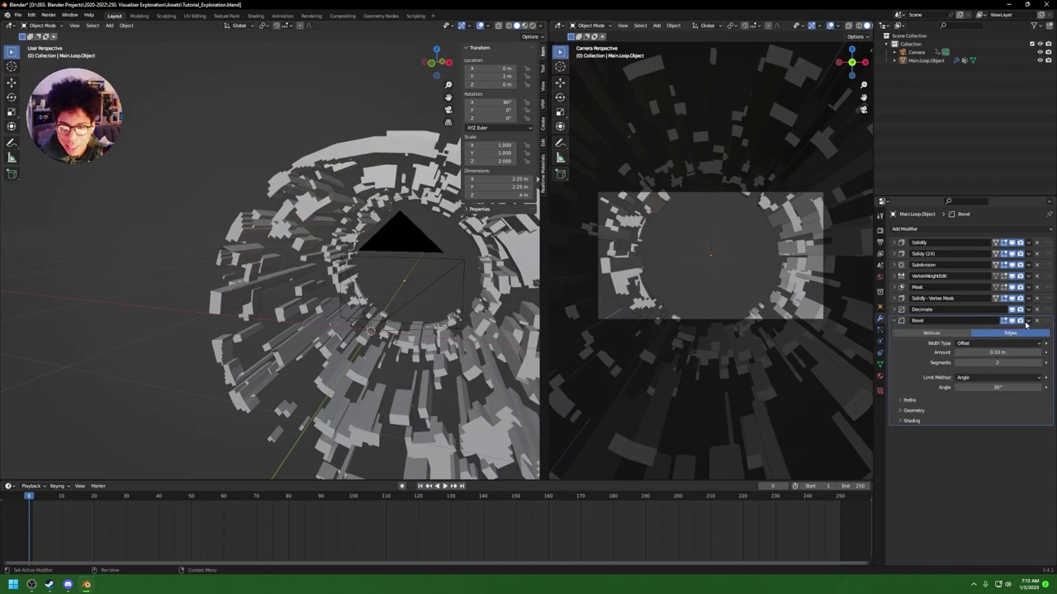
{"action": "left_click", "coordinate": [1038, 321]}
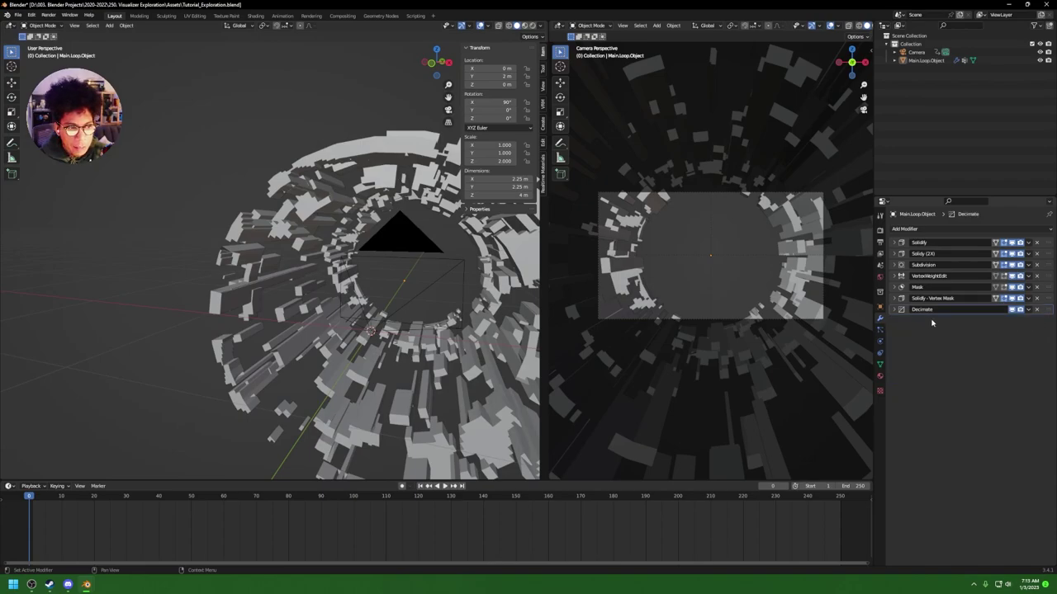
Step: Check the settings of the Decimate and Solidify - Vertex Mask modifiers and save the file
{"action": "scroll", "coordinate": [350, 272], "scroll_direction": "up", "scroll_amount": 7}
{"action": "scroll", "coordinate": [355, 271], "scroll_direction": "down", "scroll_amount": 6}
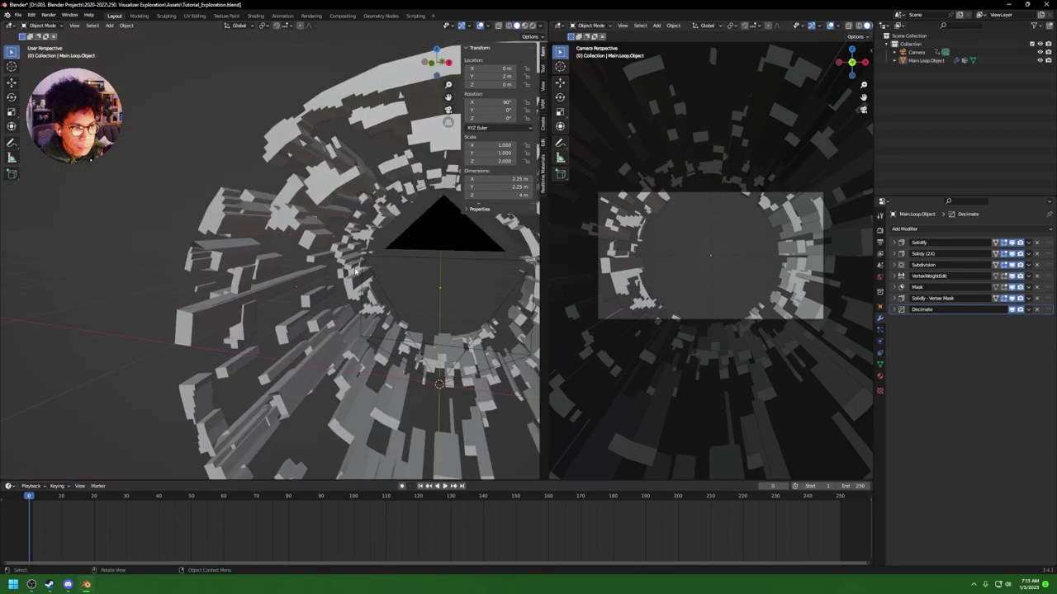
{"action": "left_click", "coordinate": [893, 310]}
{"action": "left_click", "coordinate": [893, 309]}
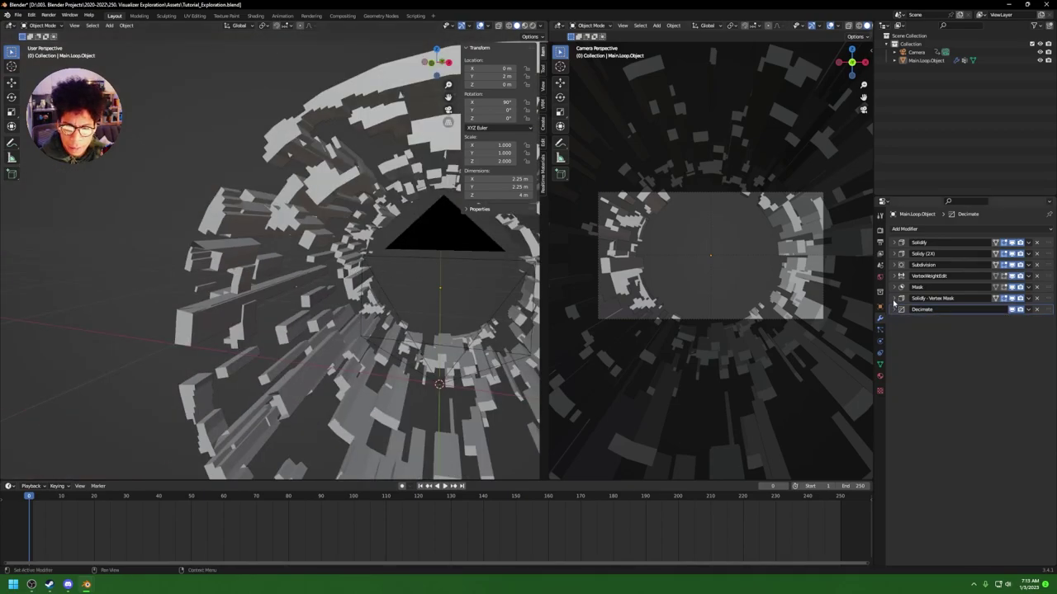
{"action": "left_click", "coordinate": [893, 299]}
{"action": "left_click", "coordinate": [893, 298]}
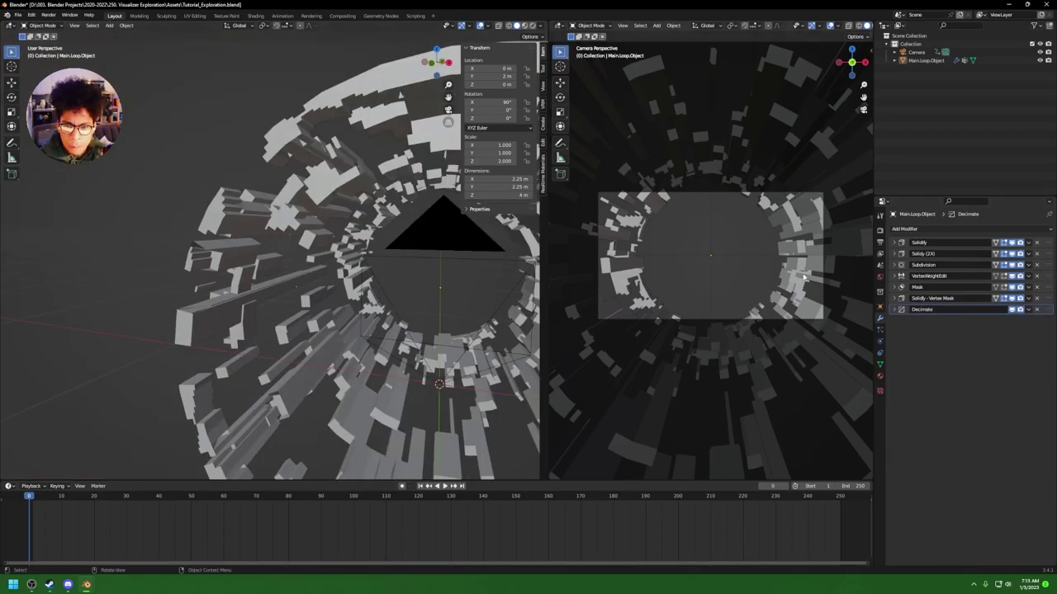
{"action": "key", "text": "ctrl+s"}
Step: Examine the fragmented cylinder and the camera from outside and through the camera view
{"action": "middle_click_drag", "start_coordinate": [408, 263], "coordinate": [254, 249]}
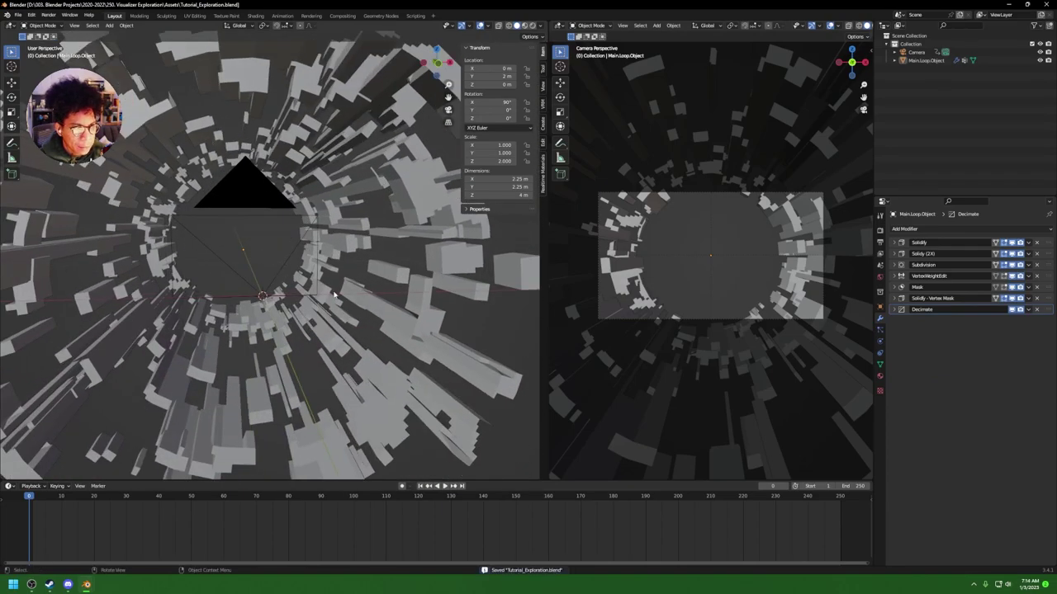
{"action": "scroll", "coordinate": [387, 296], "scroll_direction": "down", "scroll_amount": 5}
{"action": "middle_click_drag", "start_coordinate": [388, 299], "coordinate": [367, 313]}
{"action": "left_click", "coordinate": [347, 310]}
{"action": "left_click", "coordinate": [438, 313]}
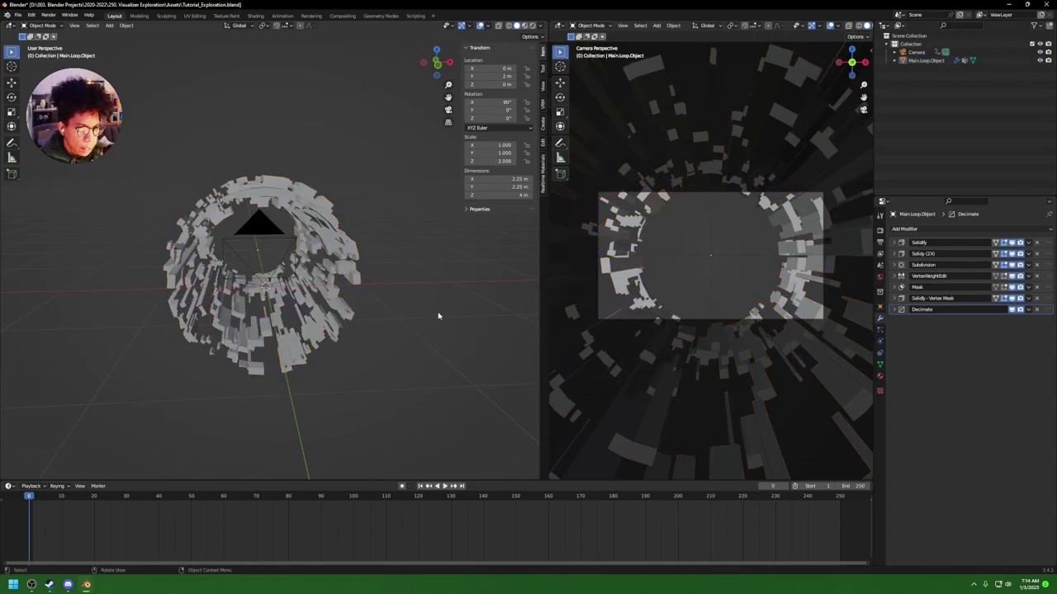
{"action": "left_click", "coordinate": [352, 306]}
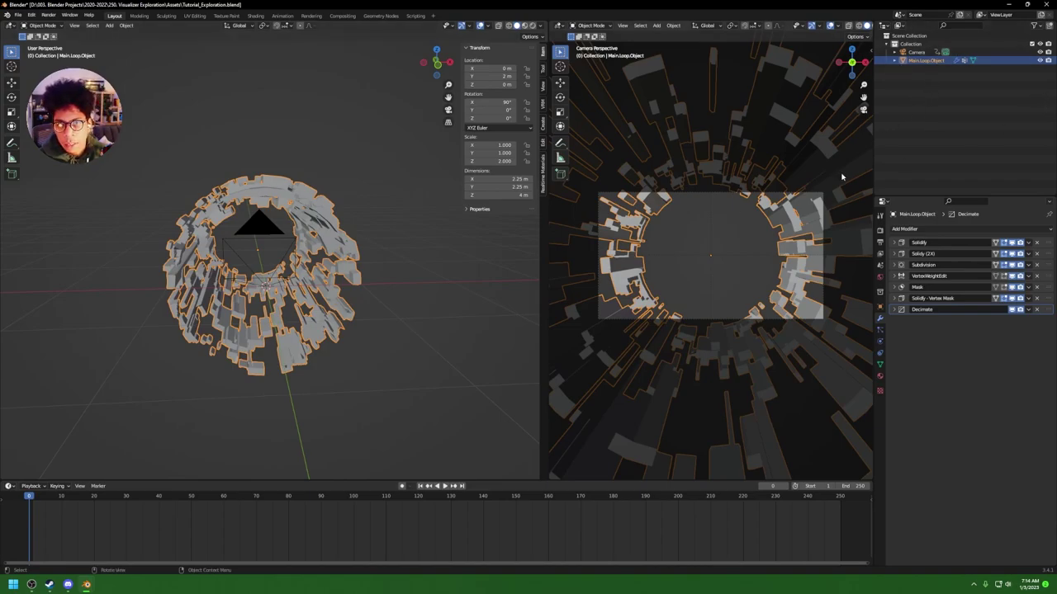
{"action": "left_click", "coordinate": [916, 52]}
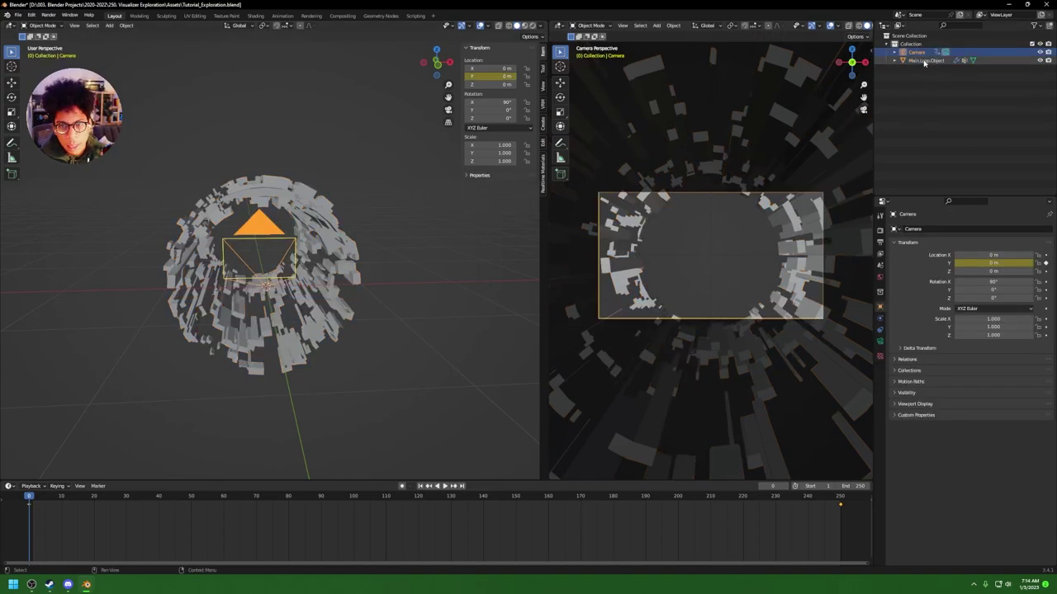
{"action": "left_click", "coordinate": [924, 61]}
{"action": "scroll", "coordinate": [836, 262], "scroll_direction": "up", "scroll_amount": 3}
{"action": "scroll", "coordinate": [817, 263], "scroll_direction": "down", "scroll_amount": 3}
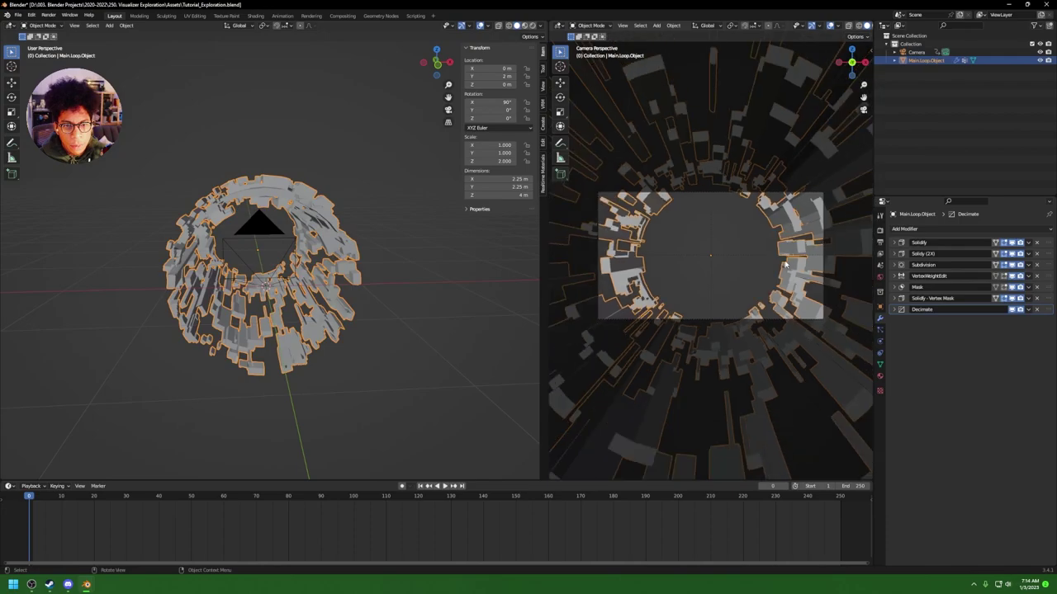
{"action": "scroll", "coordinate": [785, 264], "scroll_direction": "up", "scroll_amount": 1}
{"action": "left_click", "coordinate": [413, 341]}
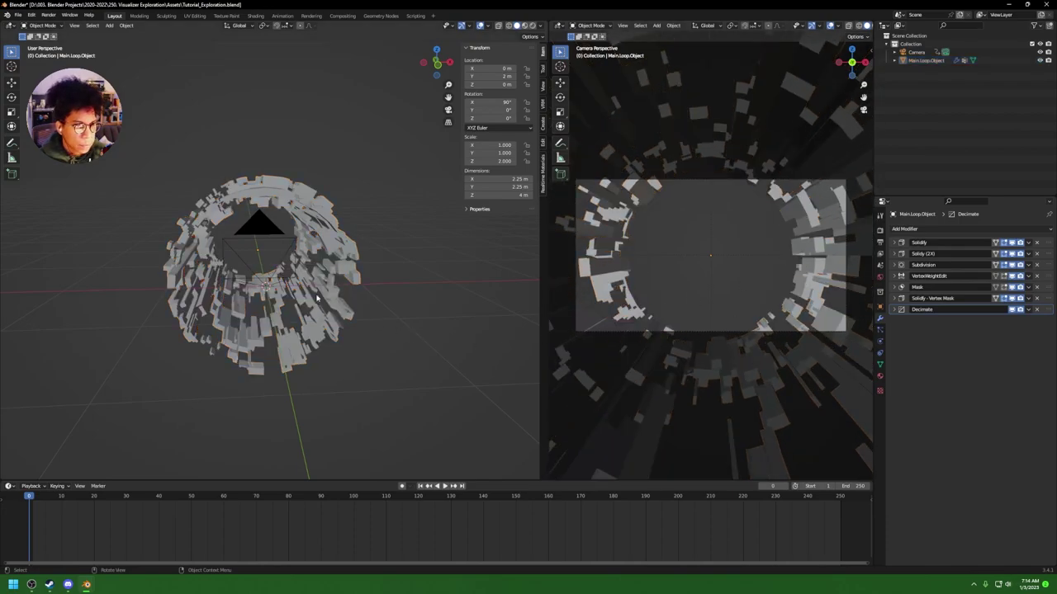
{"action": "left_click", "coordinate": [281, 280]}
{"action": "left_click", "coordinate": [415, 262]}
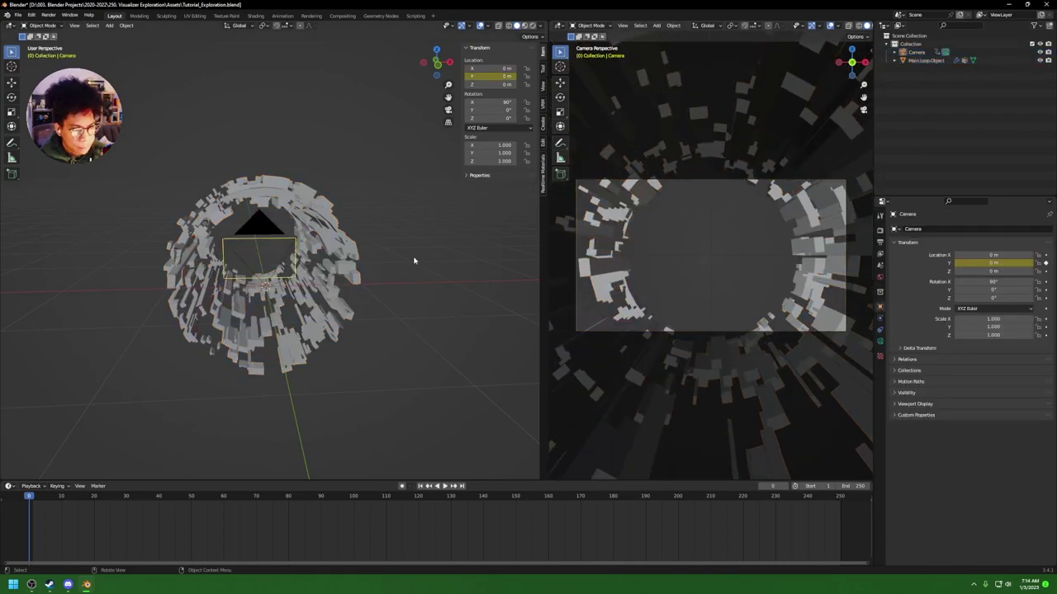
Step: Move the fragmented cylinder into a new collection named Loop Collection
{"action": "left_click", "coordinate": [321, 301]}
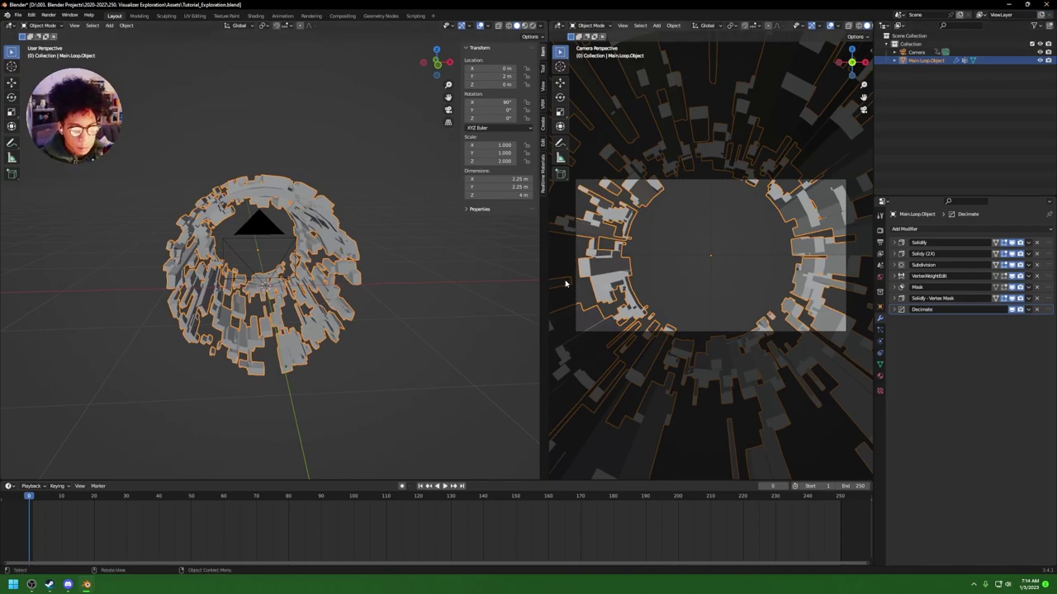
{"action": "left_click_drag", "start_coordinate": [547, 284], "coordinate": [587, 283]}
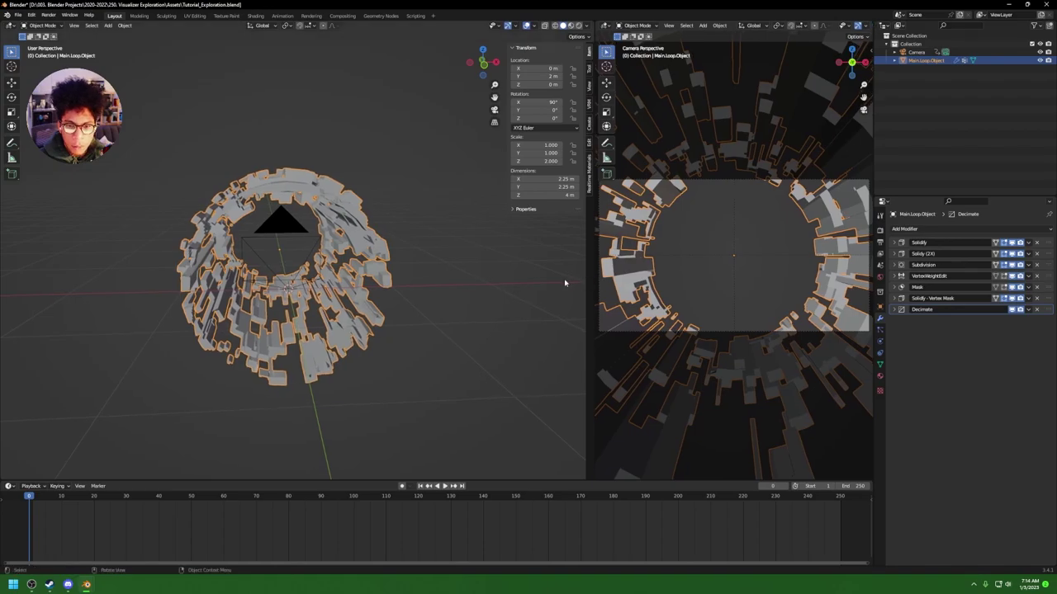
{"action": "key", "text": "m"}
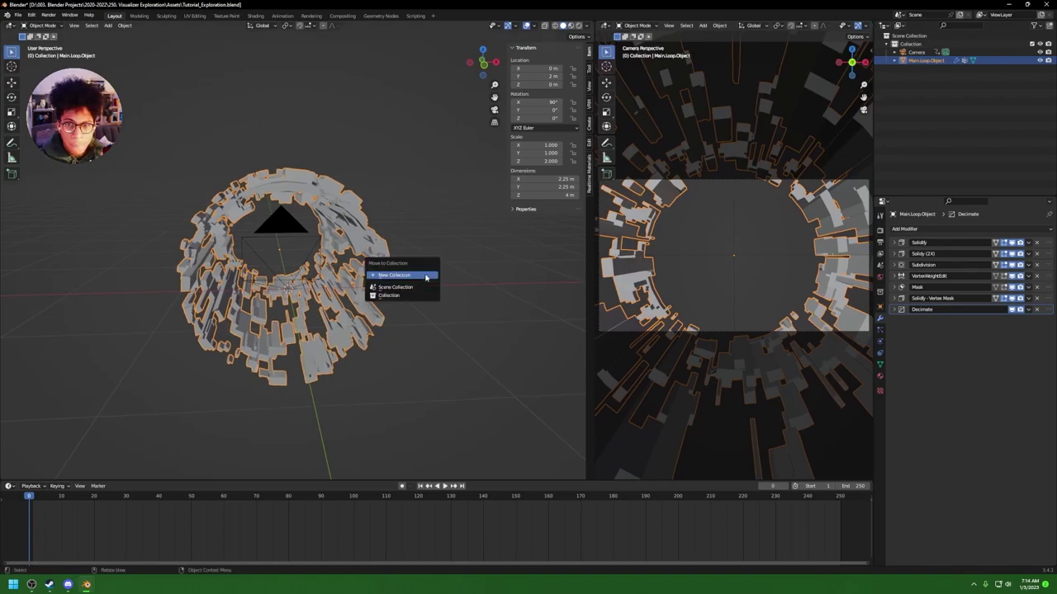
{"action": "left_click", "coordinate": [426, 278]}
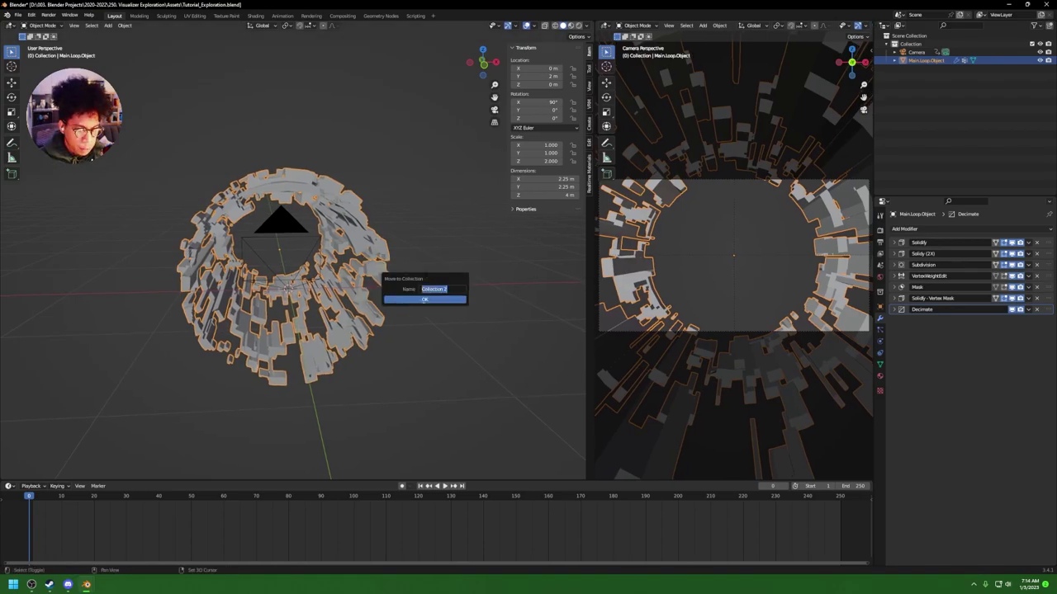
{"action": "type", "text": "Loop Collec"}
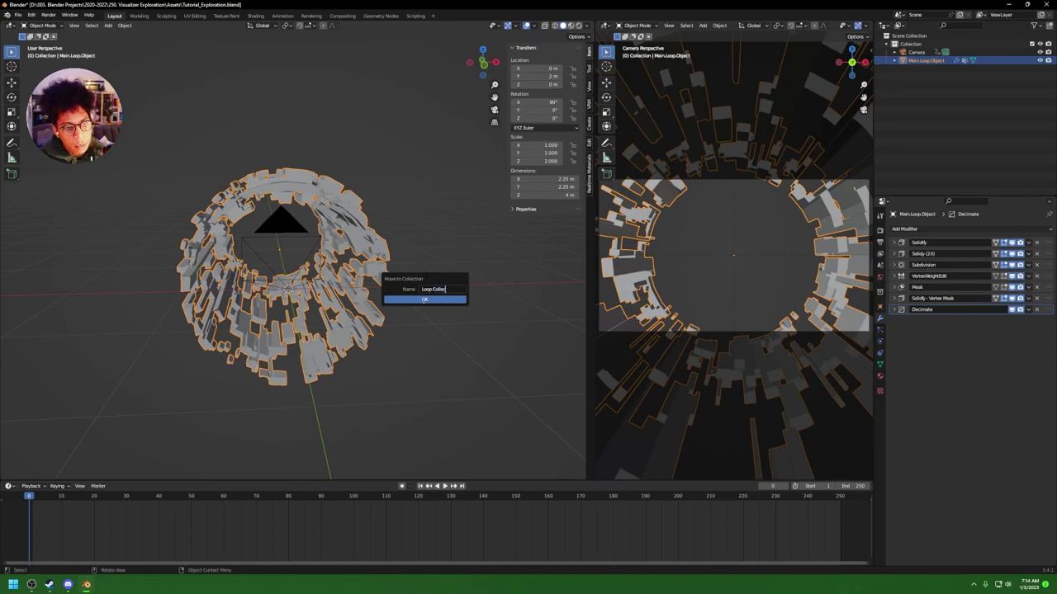
{"action": "left_click", "coordinate": [434, 300]}
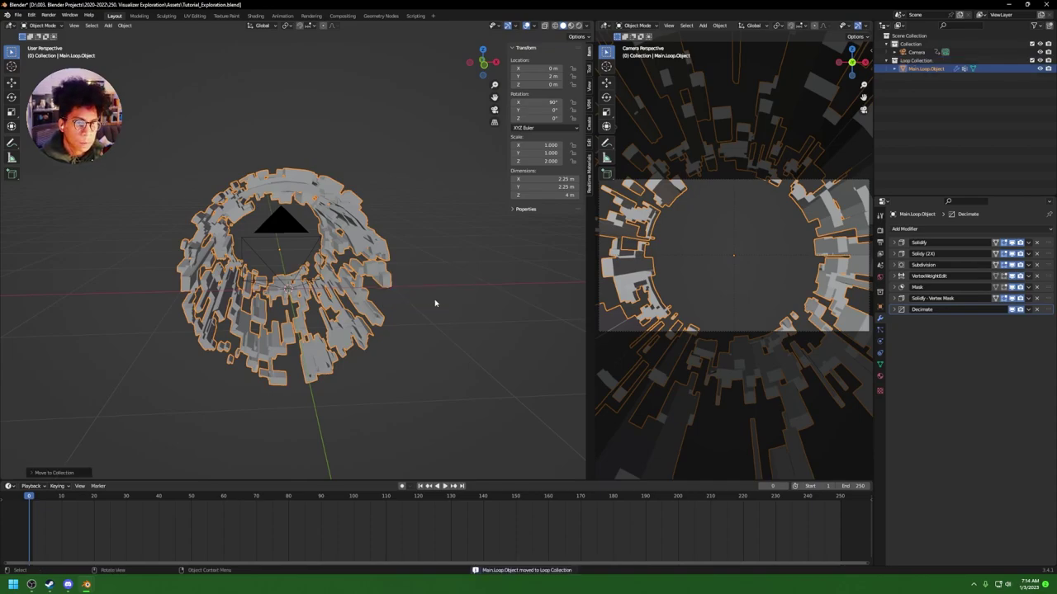
Step: Collapse Loop Collection in the outliner, deselect the cylinder and save the file
{"action": "left_click", "coordinate": [888, 61]}
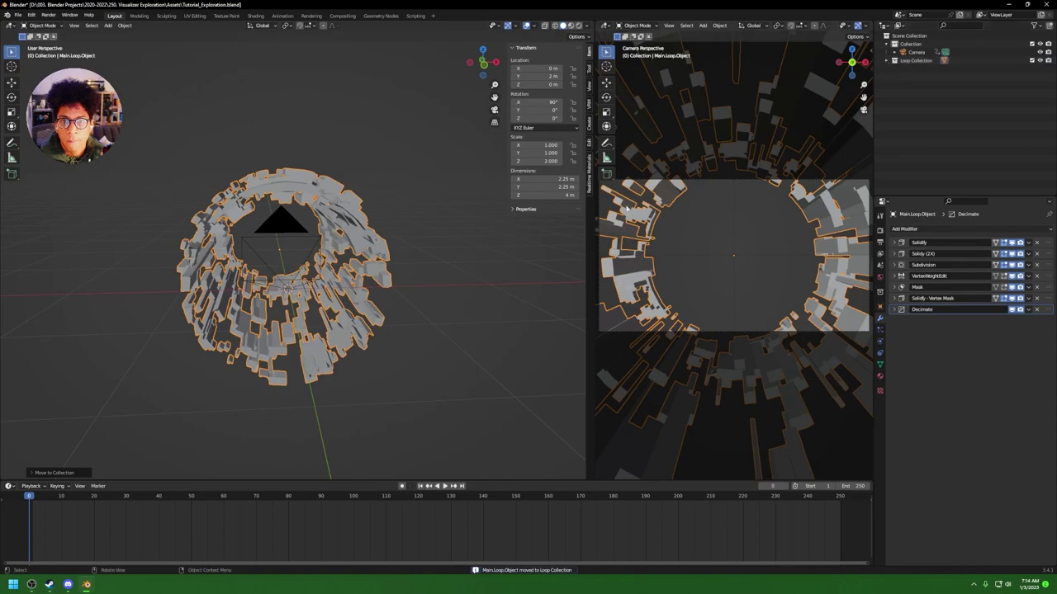
{"action": "left_click", "coordinate": [498, 279]}
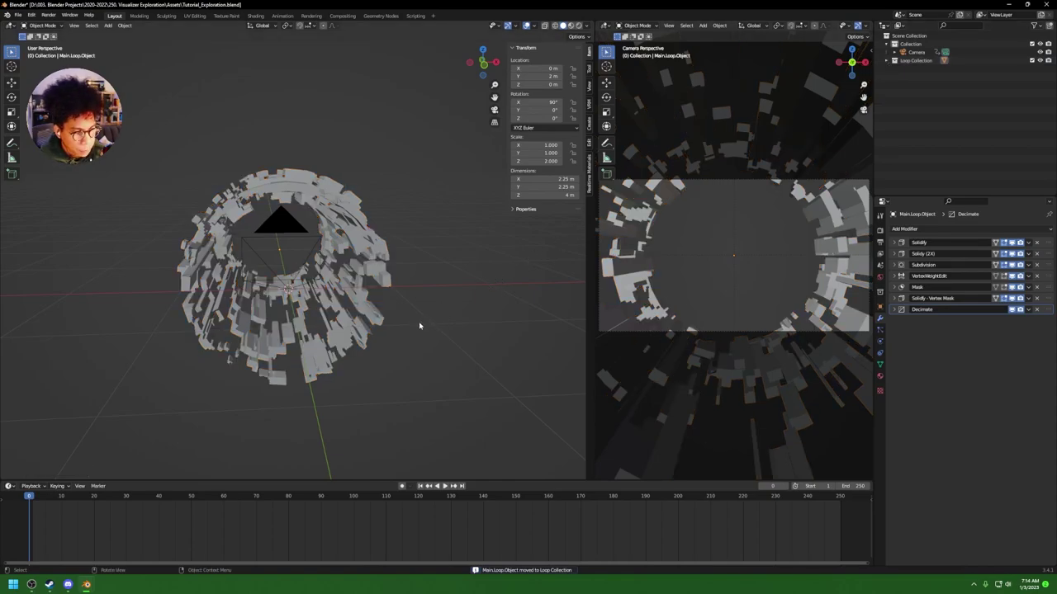
{"action": "key", "text": "ctrl+s"}
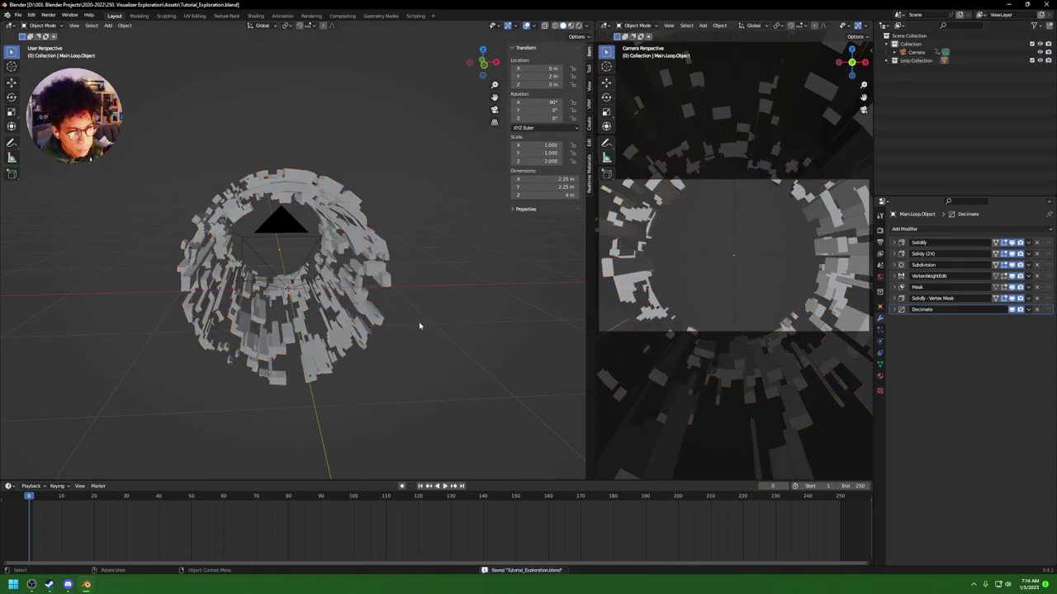
{"action": "right_click", "coordinate": [419, 325]}
{"action": "key", "text": "Escape"}
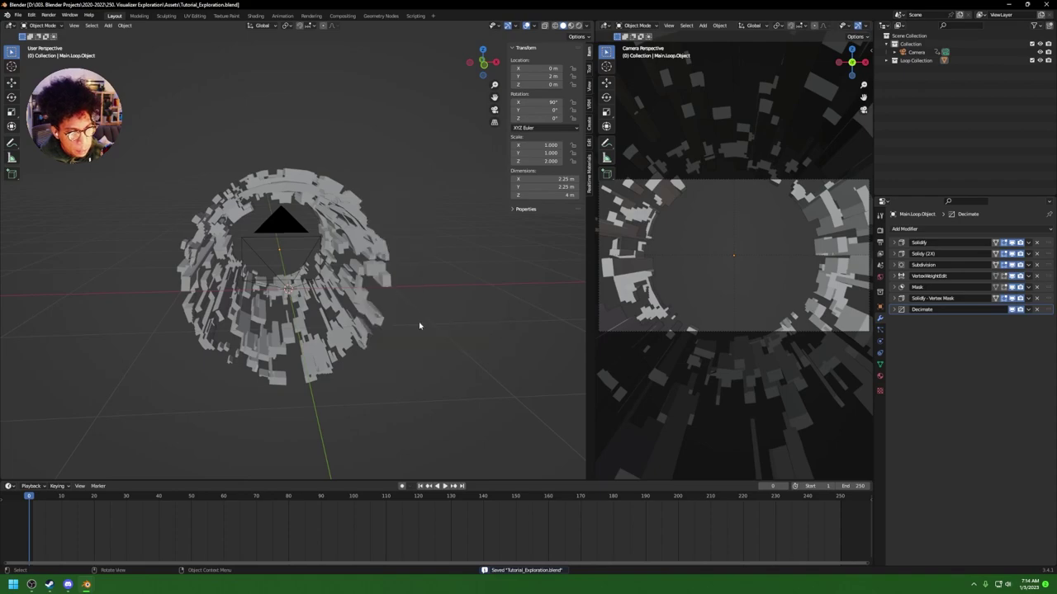
Step: Add a collection instance of Loop Collection and, in top view, move it 4 m along Y to the cylinder's end
{"action": "key", "text": "grave"}
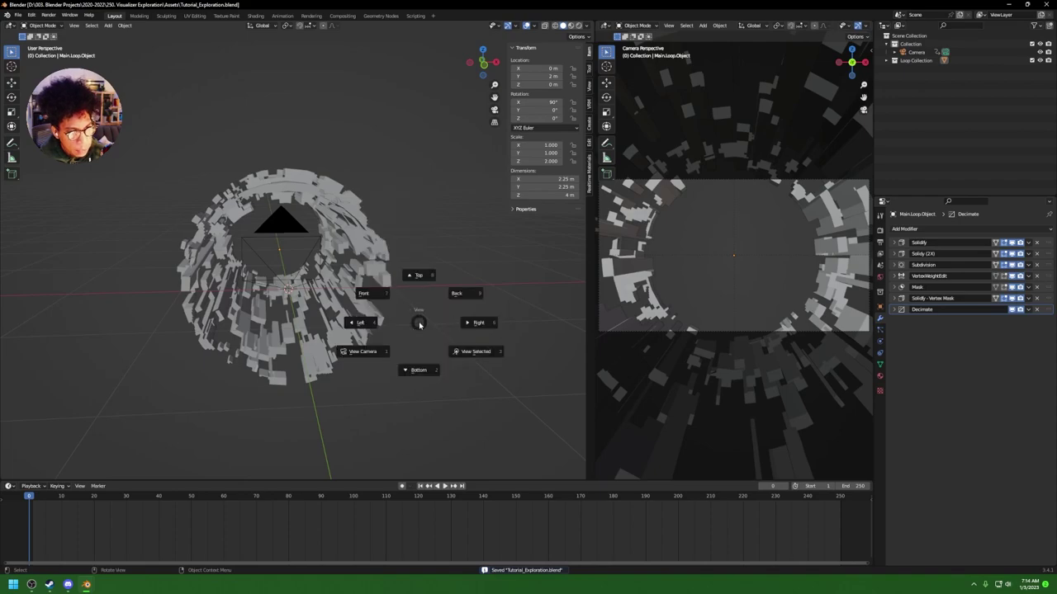
{"action": "left_click", "coordinate": [419, 274]}
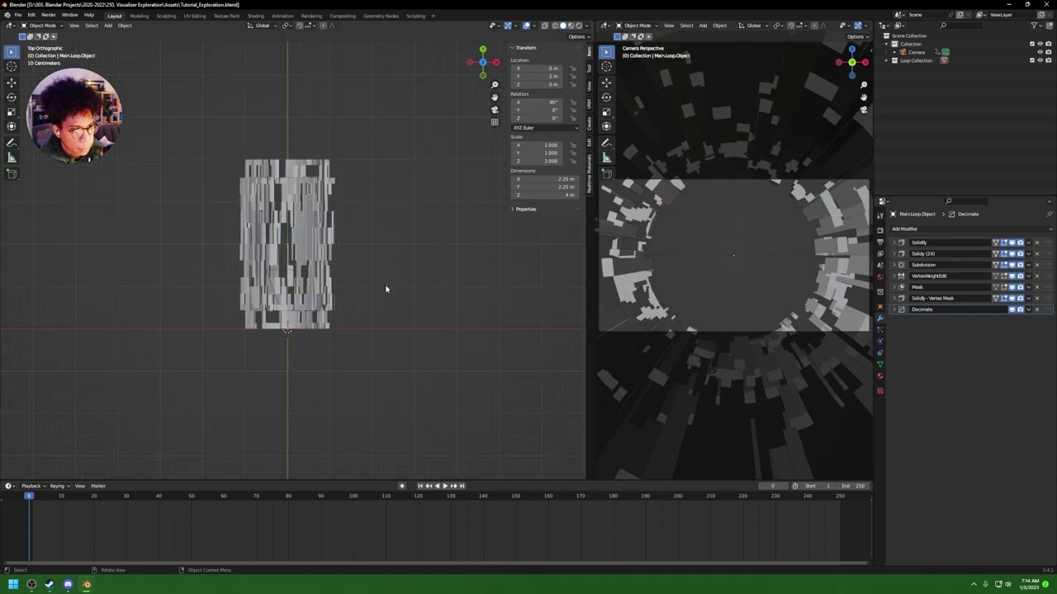
{"action": "scroll", "coordinate": [386, 289], "scroll_direction": "down", "scroll_amount": 2}
{"action": "key", "text": "shift+a"}
{"action": "mouse_move", "coordinate": [386, 288]}
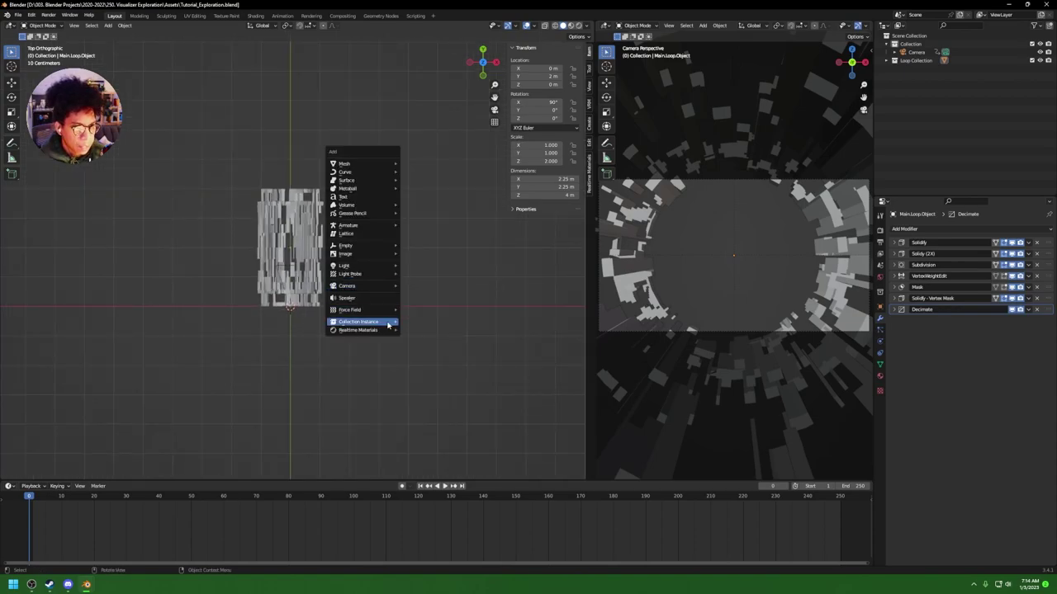
{"action": "mouse_move", "coordinate": [388, 322]}
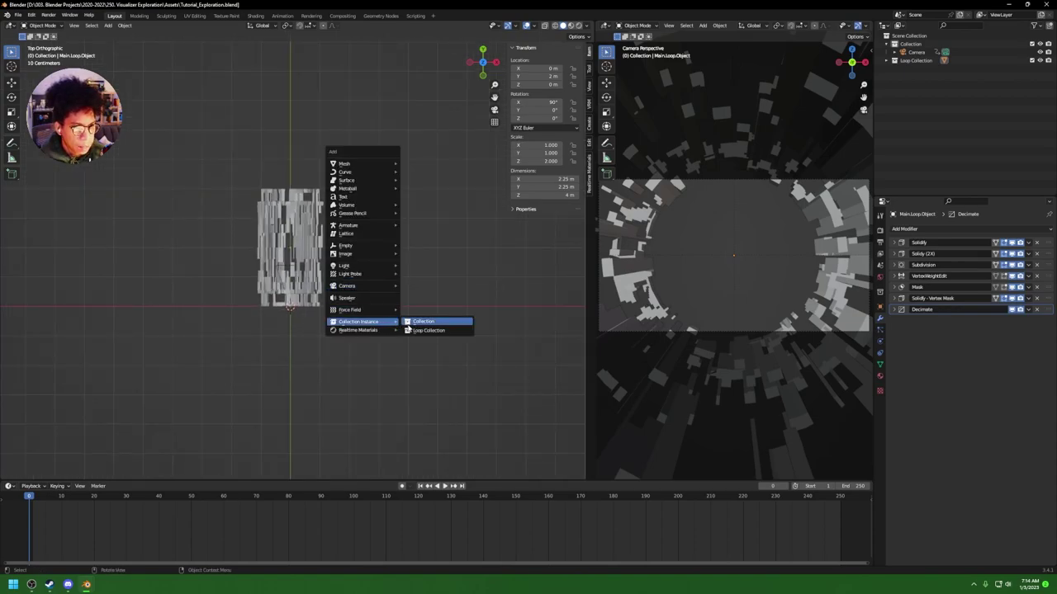
{"action": "left_click", "coordinate": [429, 330]}
{"action": "key", "text": "g"}
{"action": "key", "text": "y"}
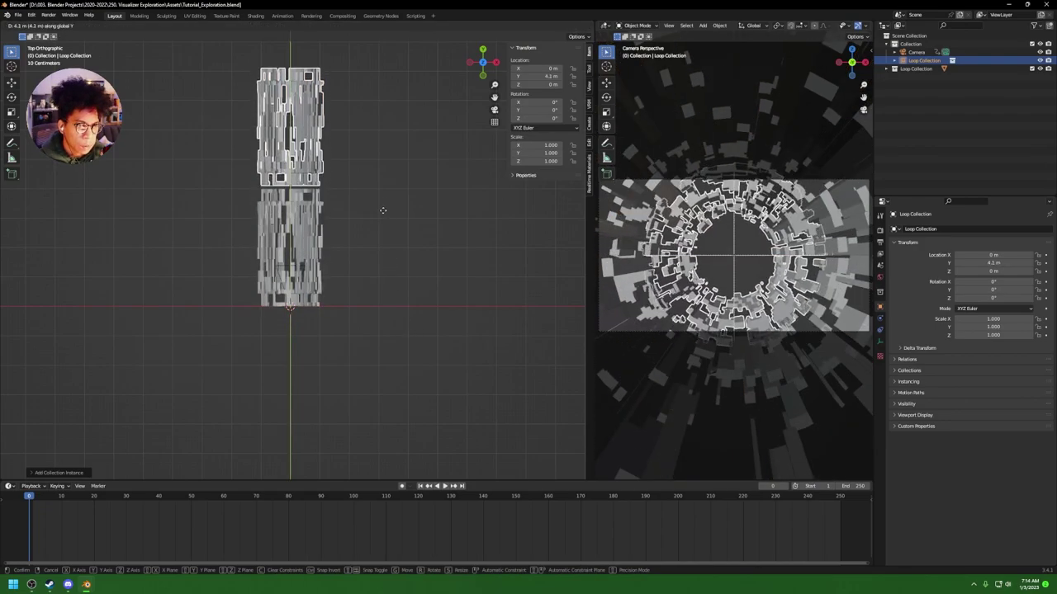
{"action": "left_click", "coordinate": [383, 213]}
Step: Duplicate the collection instance and place the copy 4 m further along Y
{"action": "scroll", "coordinate": [384, 216], "scroll_direction": "down", "scroll_amount": 1}
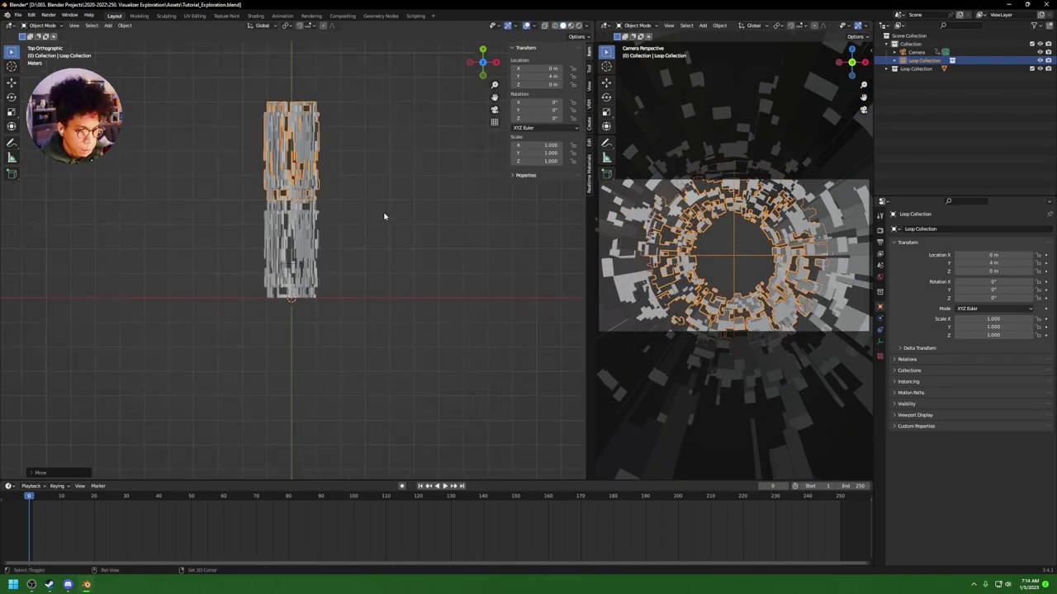
{"action": "key", "text": "shift+d"}
{"action": "key", "text": "y"}
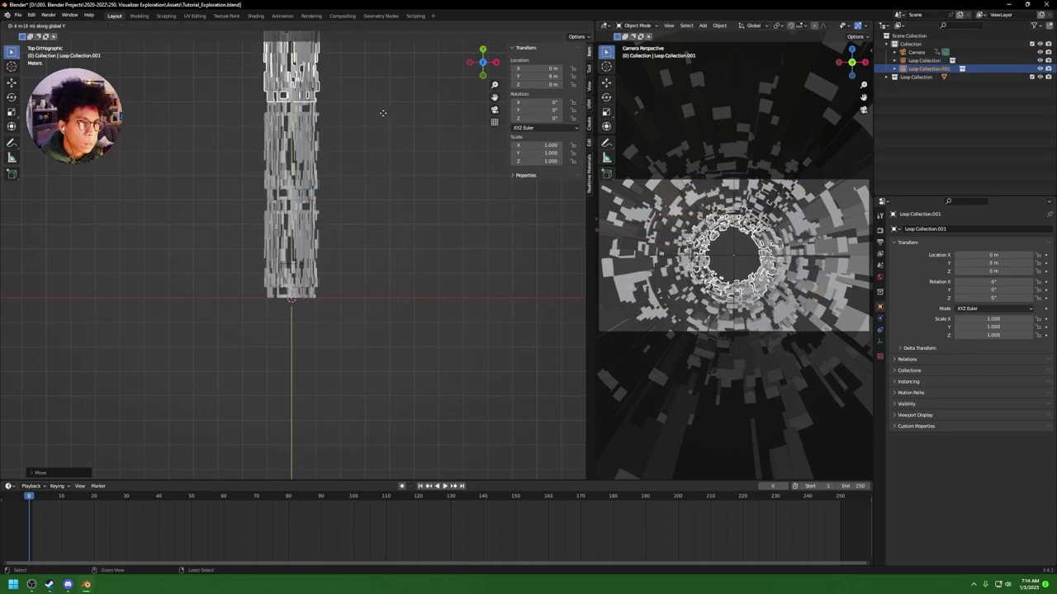
{"action": "left_click", "coordinate": [385, 116]}
Step: Repeat the 4 m duplication along Y six times, extending the tunnel until the last instance sits at Y 32 m
{"action": "scroll", "coordinate": [383, 118], "scroll_direction": "down", "scroll_amount": 1}
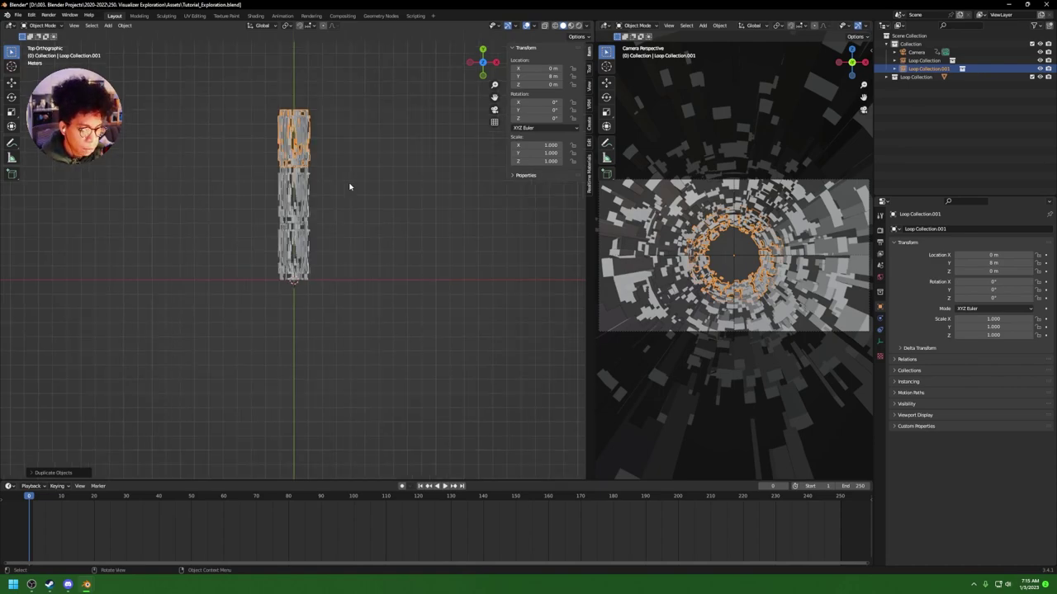
{"action": "key", "text": "shift+r"}
{"action": "key", "text": "shift+r"}
{"action": "key", "text": "shift+r"}
{"action": "key", "text": "shift+r"}
{"action": "key", "text": "shift+r"}
{"action": "key", "text": "shift+r"}
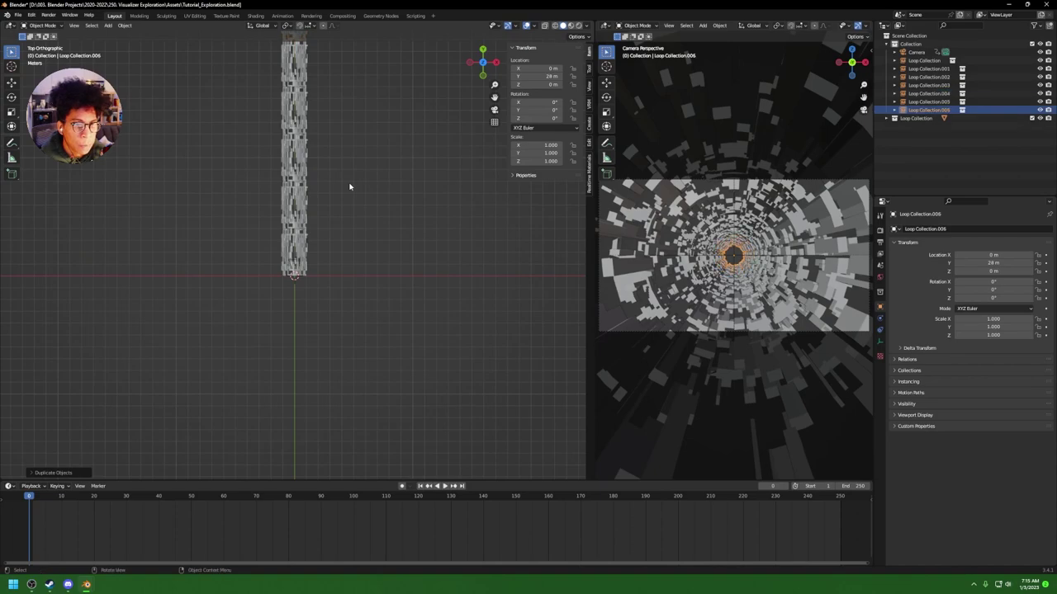
{"action": "left_click", "coordinate": [396, 232]}
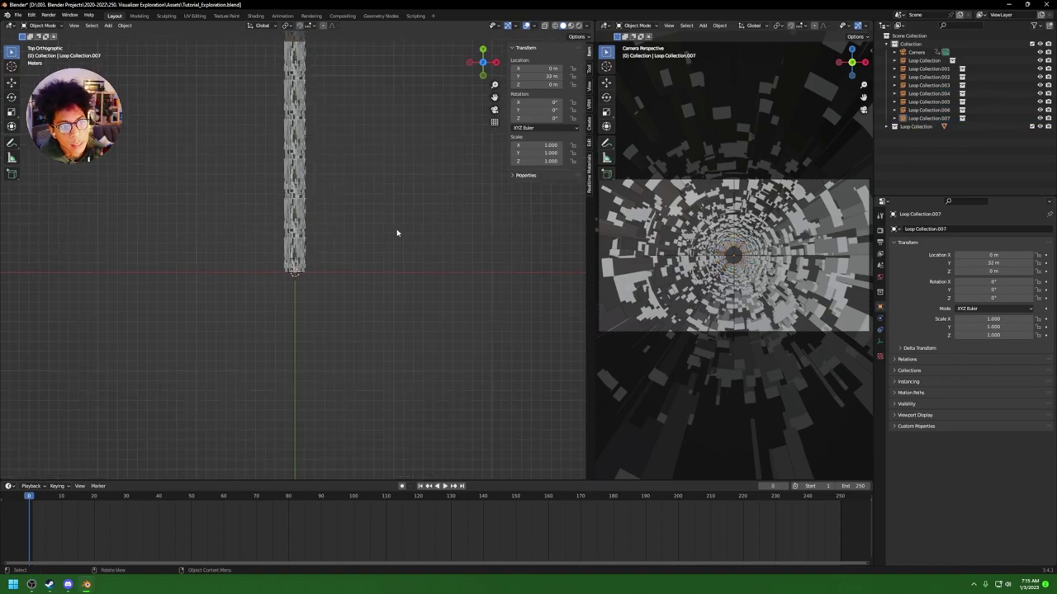
Step: Select all eight Loop Collection instances and move them into a new collection named Loop Collection Collection
{"action": "left_click", "coordinate": [926, 68]}
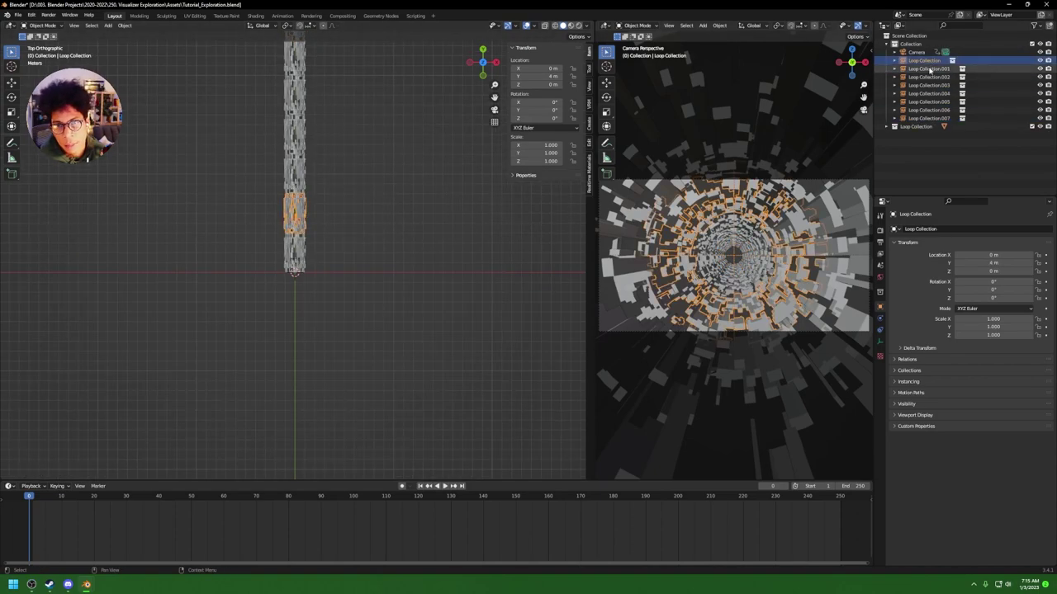
{"action": "left_click", "coordinate": [938, 118]}
{"action": "left_click", "coordinate": [928, 61]}
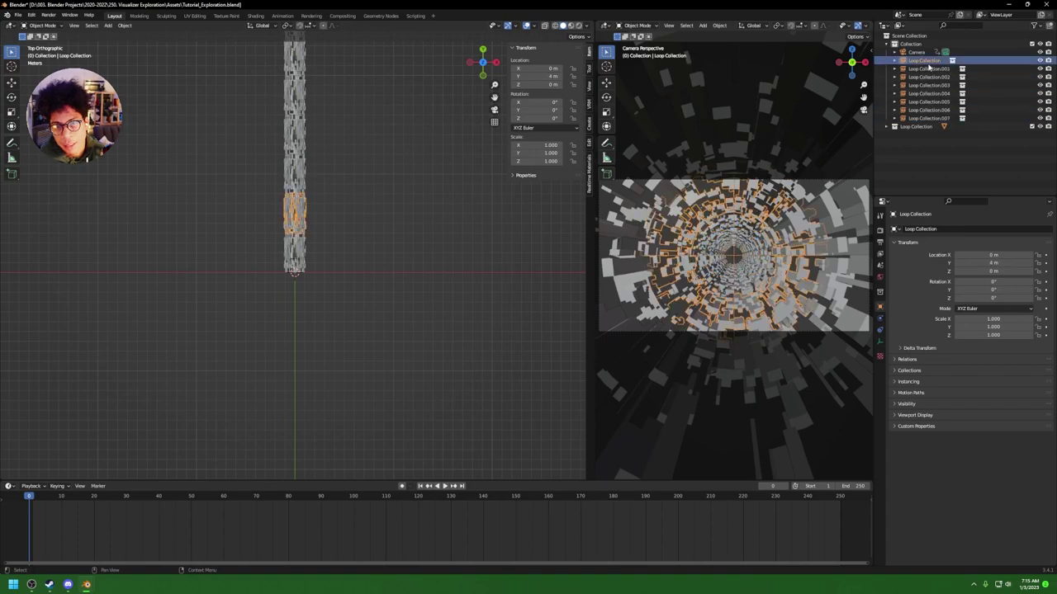
{"action": "left_click", "coordinate": [934, 118]}
{"action": "left_click", "coordinate": [925, 68], "text": "shift"}
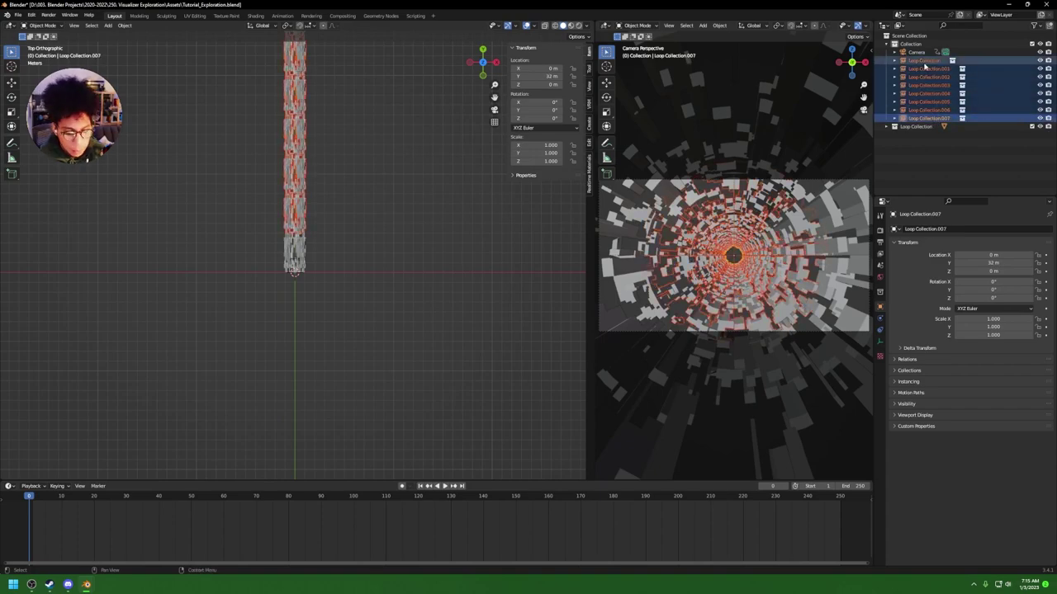
{"action": "key", "text": "m"}
{"action": "left_click", "coordinate": [924, 64]}
{"action": "type", "text": "L"}
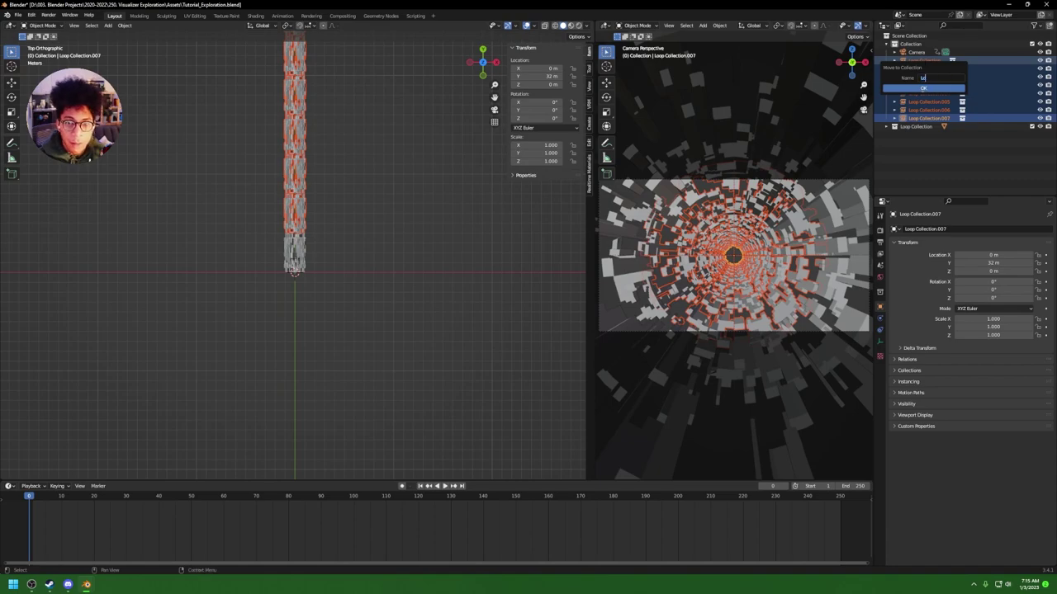
{"action": "type", "text": "oop Collection C"}
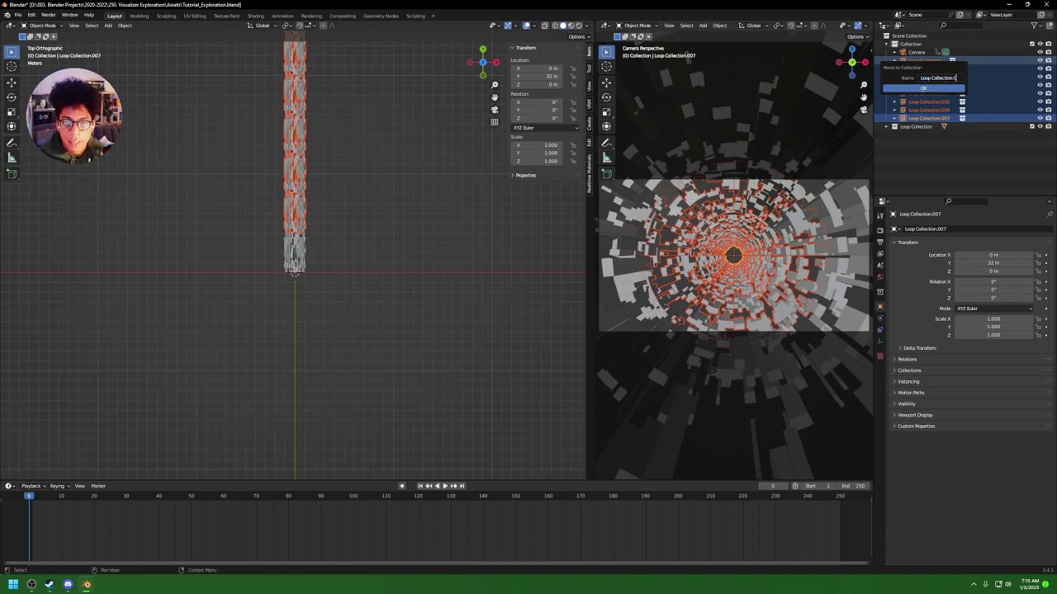
{"action": "type", "text": "ollection"}
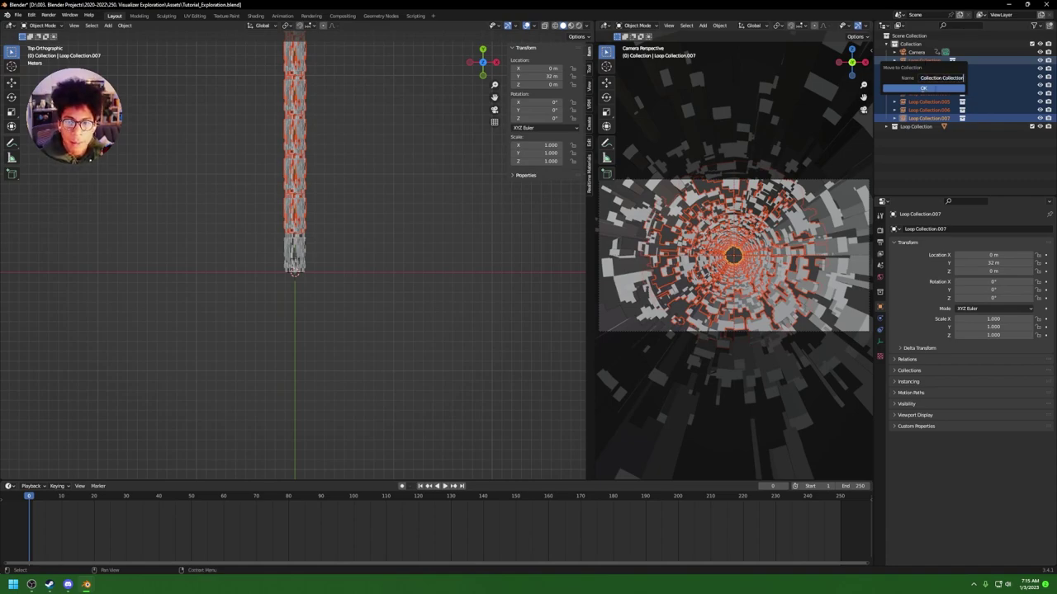
{"action": "key", "text": "Return"}
Step: Color-tag Loop Collection Collection purple and Loop Collection yellow, and save the file
{"action": "right_click", "coordinate": [924, 68]}
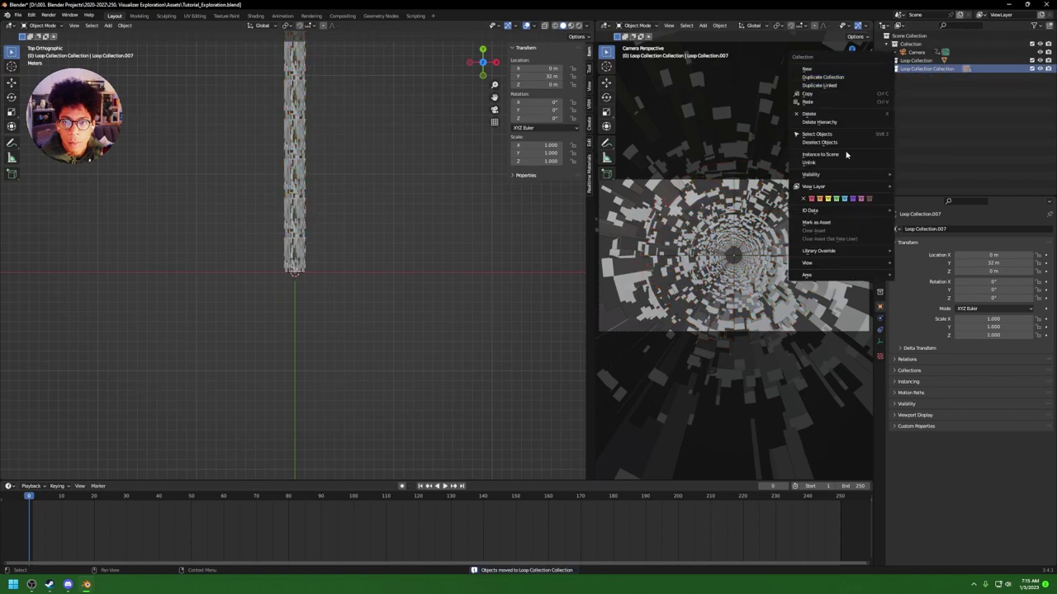
{"action": "left_click", "coordinate": [854, 200]}
{"action": "right_click", "coordinate": [899, 60]}
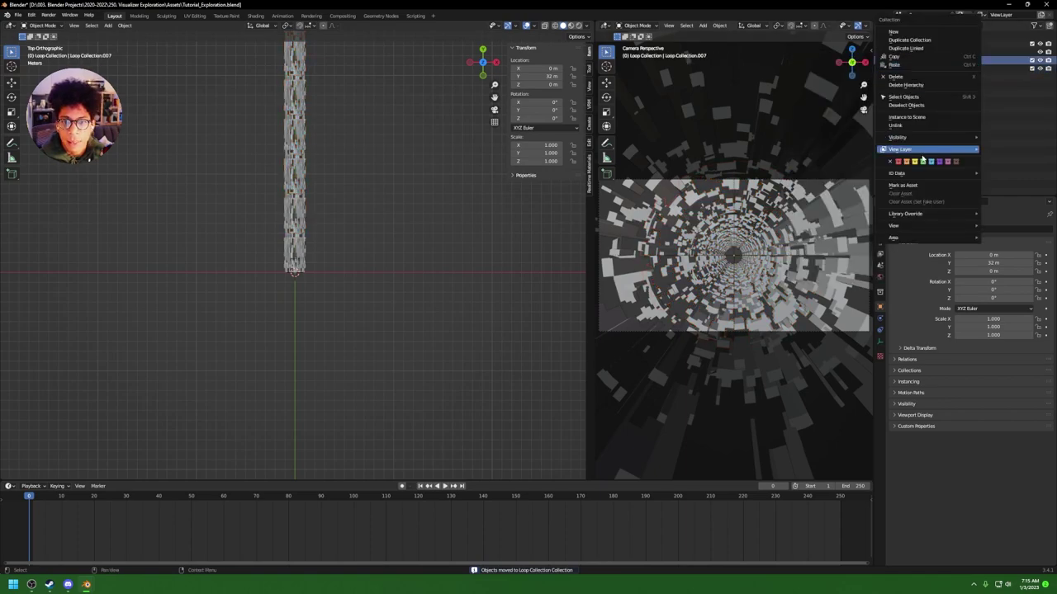
{"action": "left_click", "coordinate": [906, 96]}
{"action": "key", "text": "ctrl+s"}
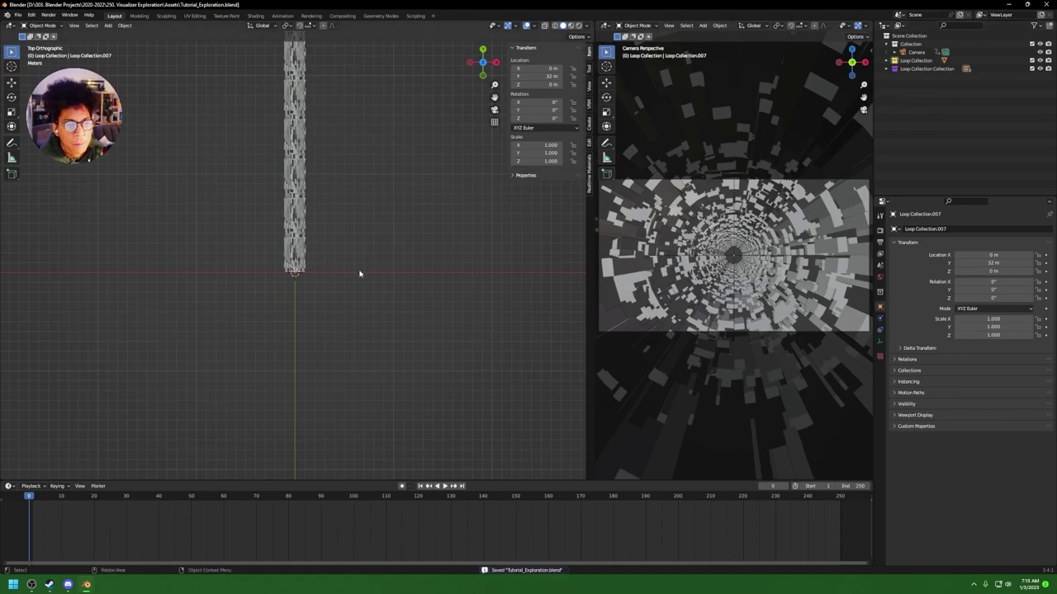
Step: Play the animation in an enlarged camera view and examine how the tunnel loops
{"action": "key", "text": "space"}
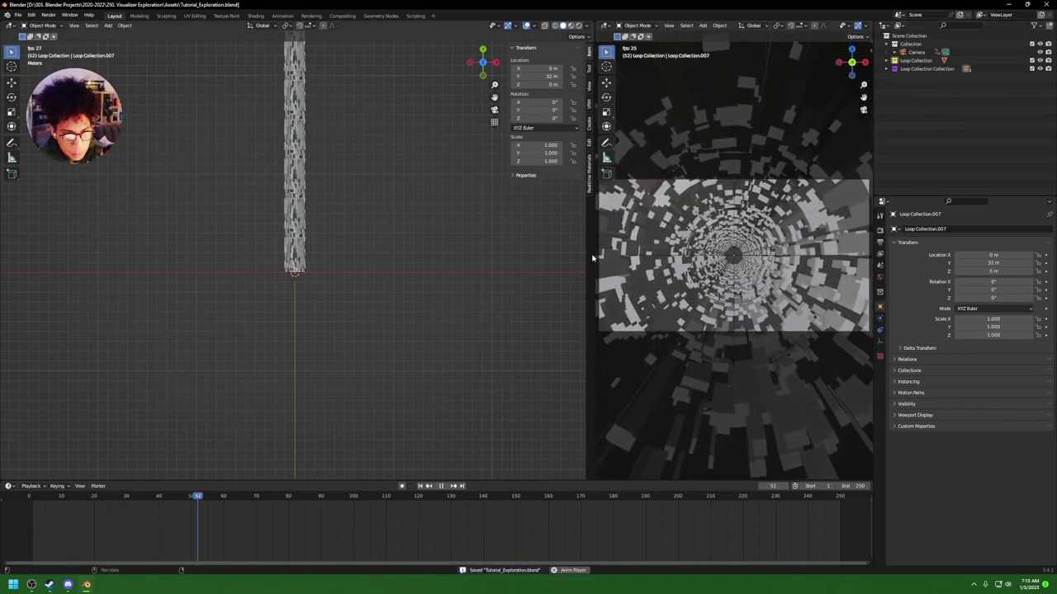
{"action": "left_click_drag", "start_coordinate": [594, 254], "coordinate": [416, 257]}
{"action": "scroll", "coordinate": [578, 266], "scroll_direction": "up", "scroll_amount": 3}
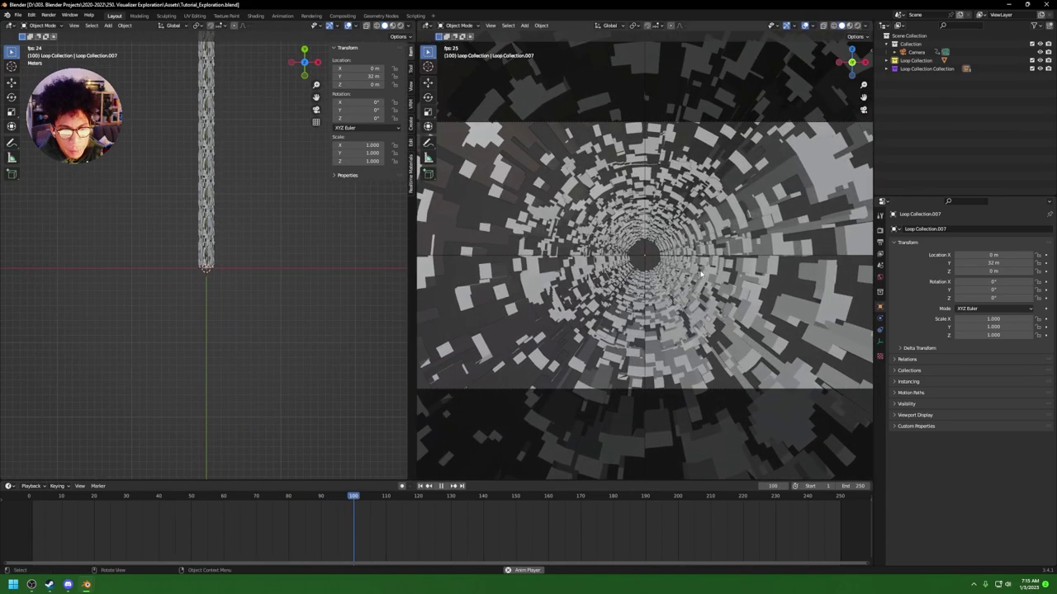
{"action": "scroll", "coordinate": [701, 274], "scroll_direction": "down", "scroll_amount": 1}
{"action": "scroll", "coordinate": [701, 274], "scroll_direction": "up", "scroll_amount": 1}
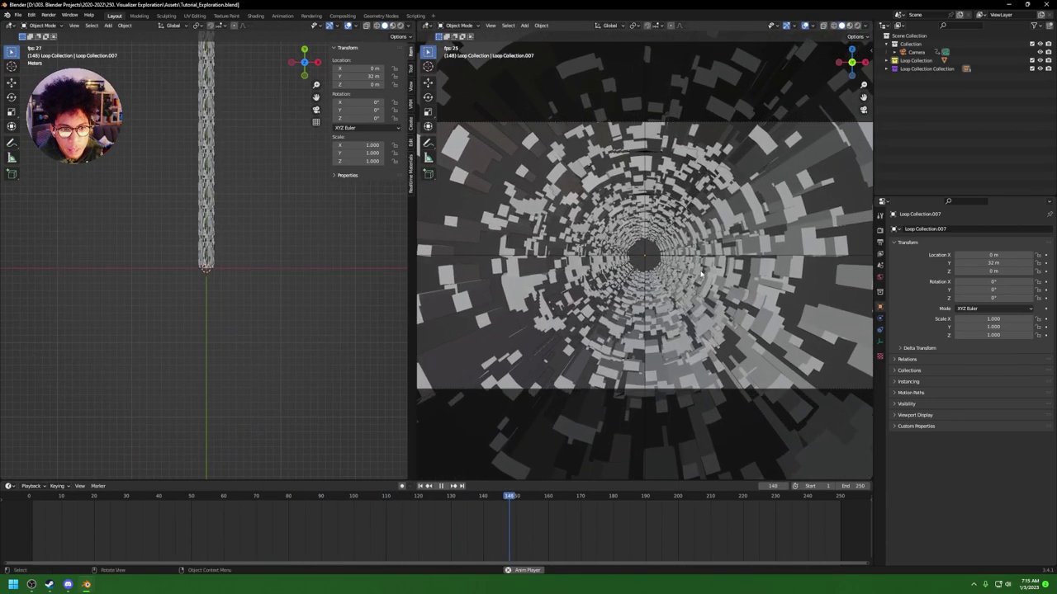
{"action": "scroll", "coordinate": [700, 275], "scroll_direction": "down", "scroll_amount": 1}
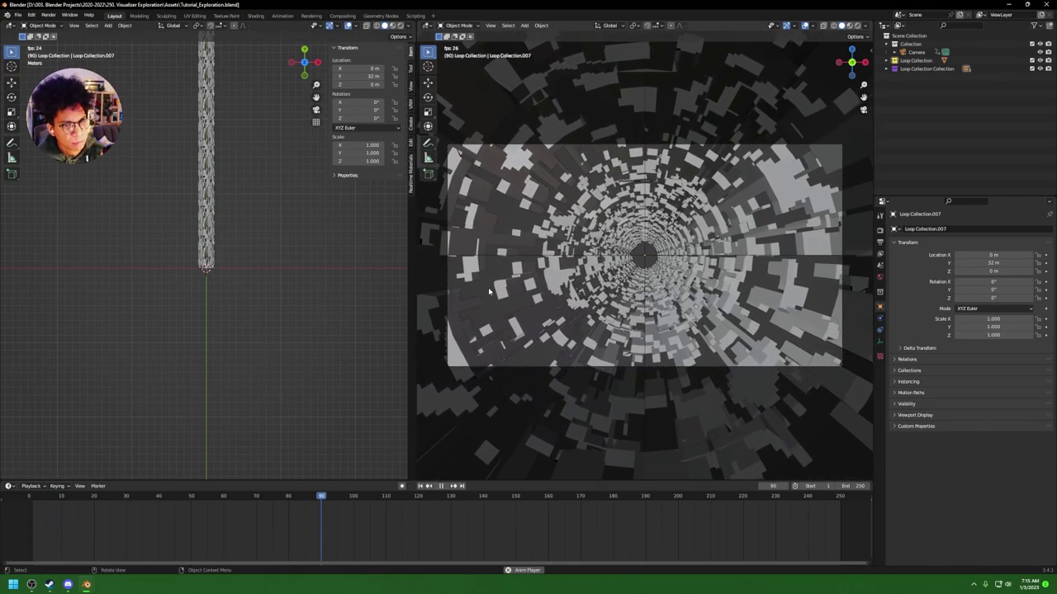
{"action": "key", "text": "Escape"}
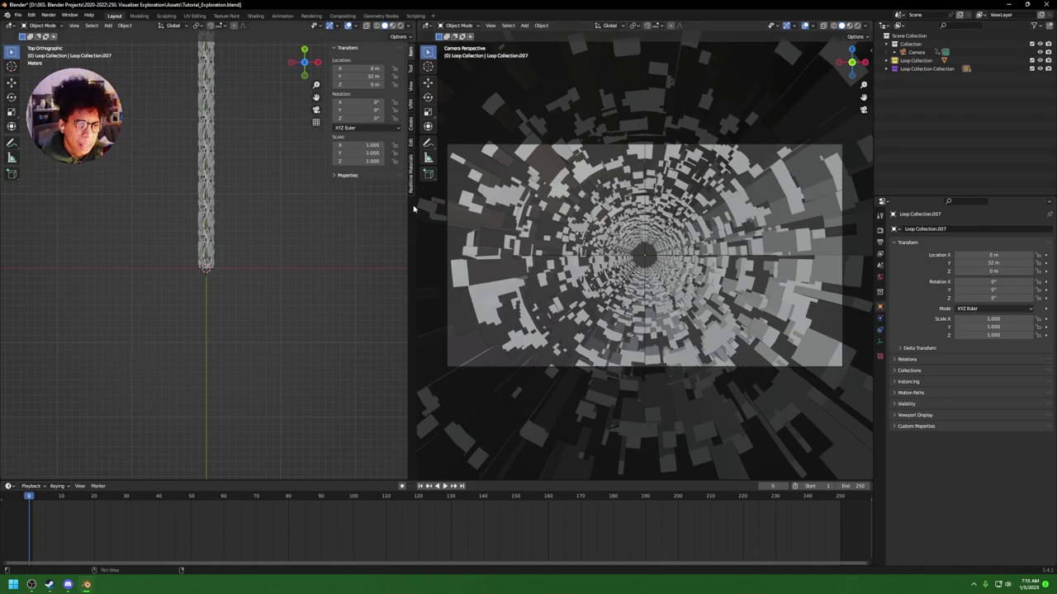
{"action": "left_click_drag", "start_coordinate": [415, 204], "coordinate": [477, 193]}
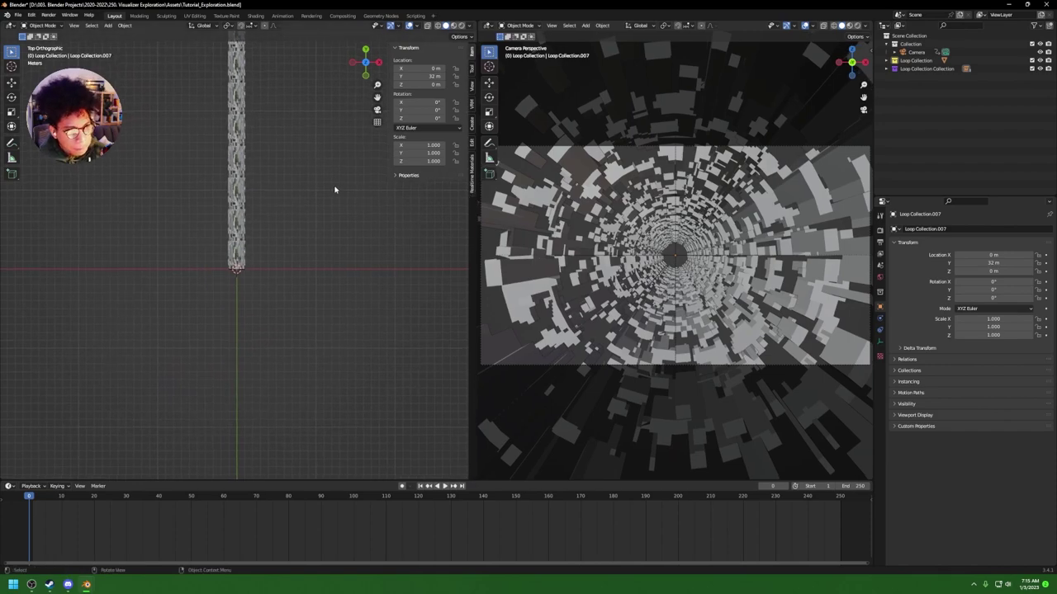
Step: Open the Shading workspace and merge the file browser and image editor areas into their neighbouring editors
{"action": "left_click", "coordinate": [256, 15]}
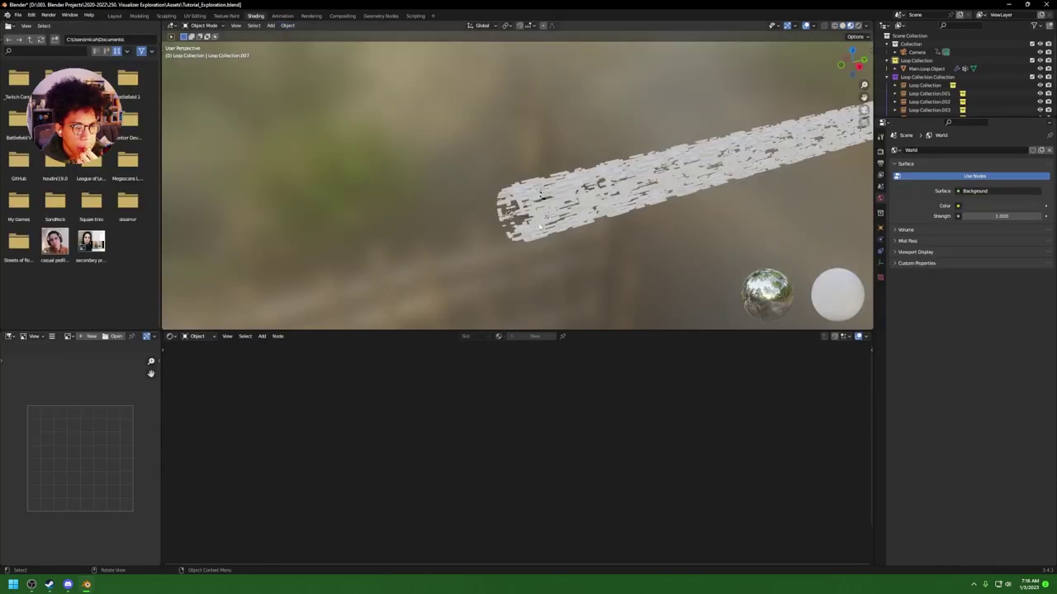
{"action": "right_click", "coordinate": [162, 275]}
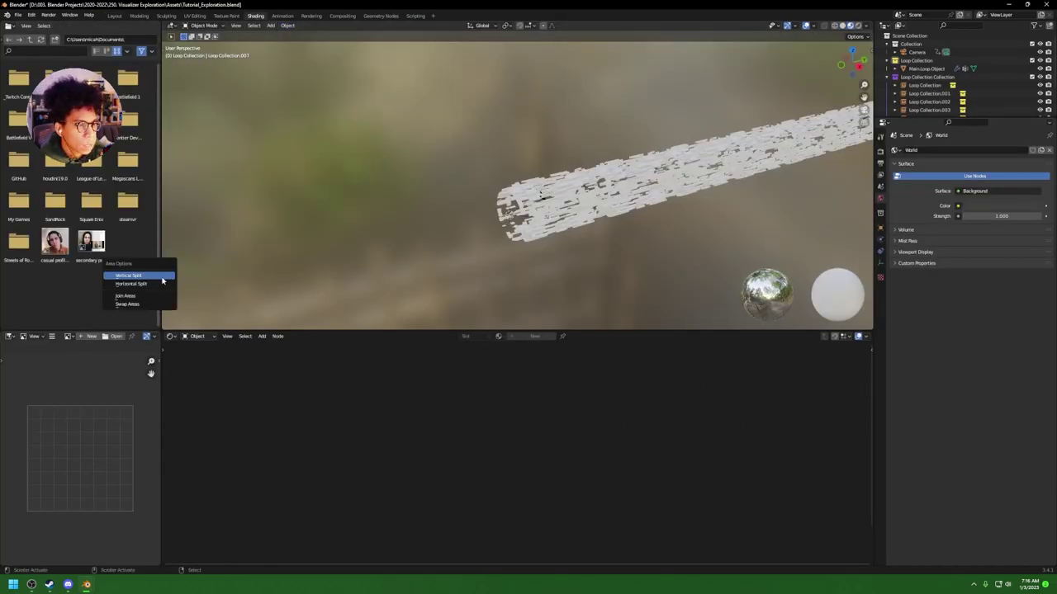
{"action": "left_click", "coordinate": [136, 295]}
{"action": "left_click", "coordinate": [151, 294]}
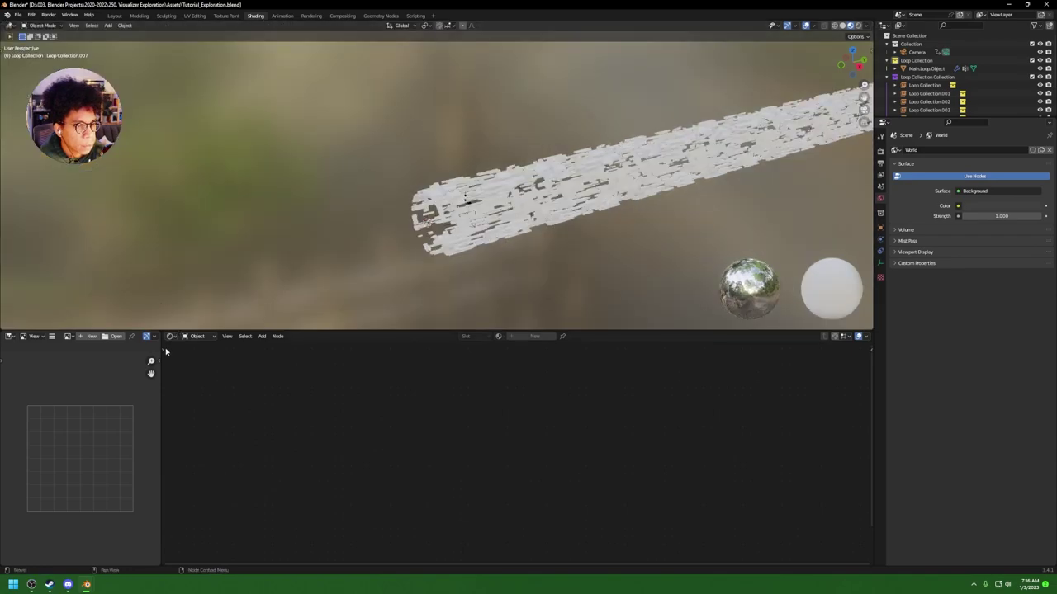
{"action": "right_click", "coordinate": [157, 358]}
{"action": "left_click", "coordinate": [152, 366]}
{"action": "left_click", "coordinate": [156, 361]}
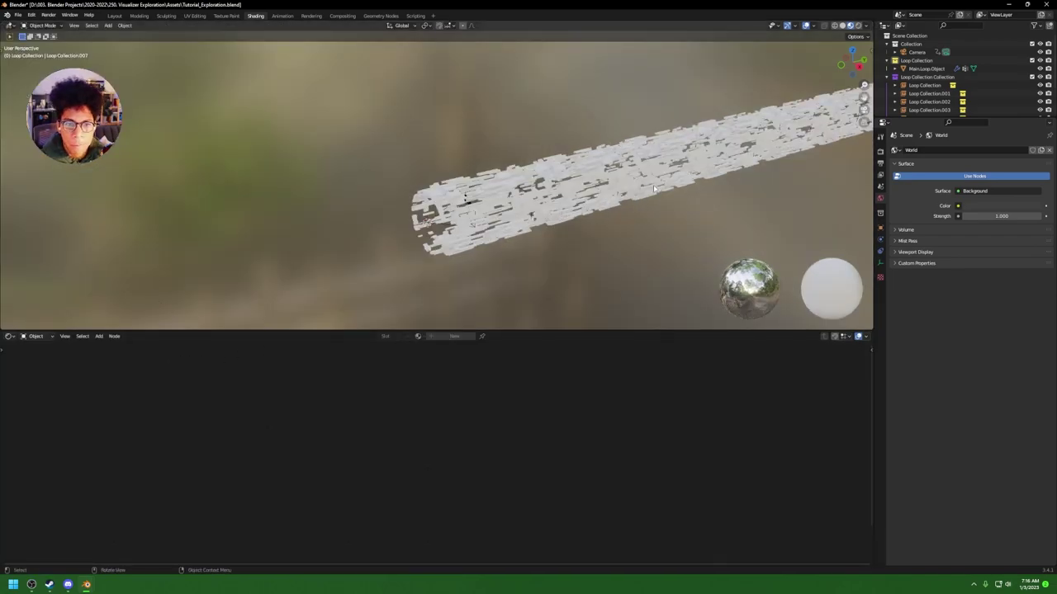
Step: Split the 3D viewport vertically into two and show the camera view in one of them
{"action": "middle_click_drag", "start_coordinate": [600, 203], "coordinate": [479, 302]}
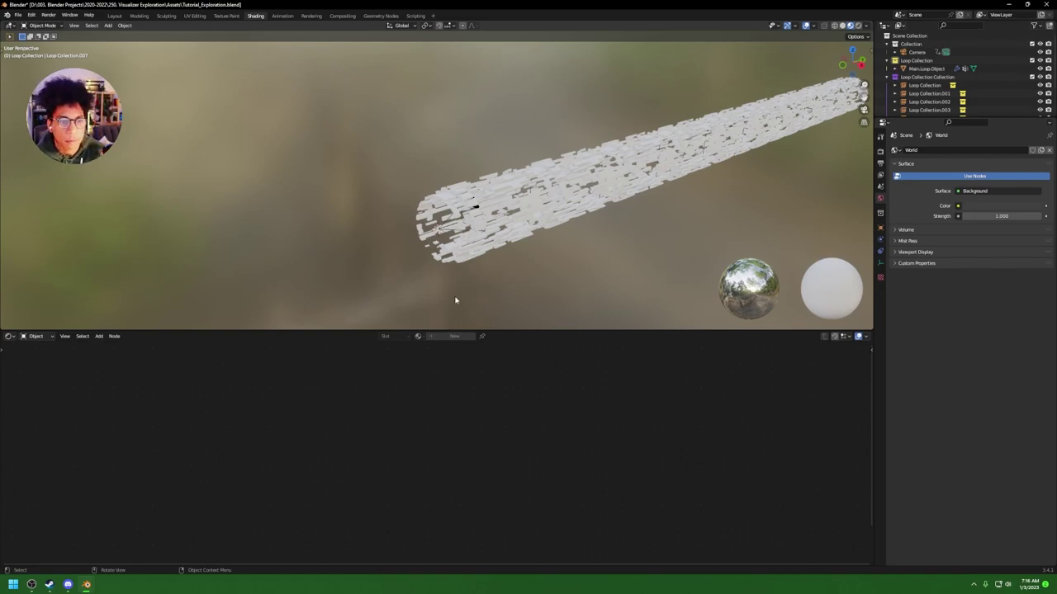
{"action": "right_click", "coordinate": [463, 331]}
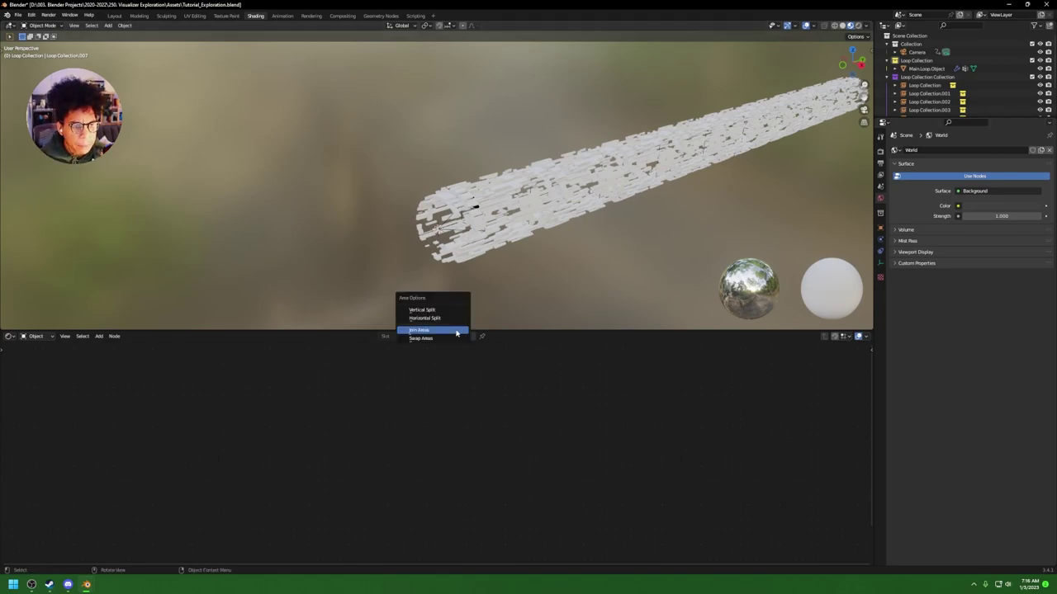
{"action": "left_click", "coordinate": [452, 308]}
{"action": "left_click", "coordinate": [445, 309]}
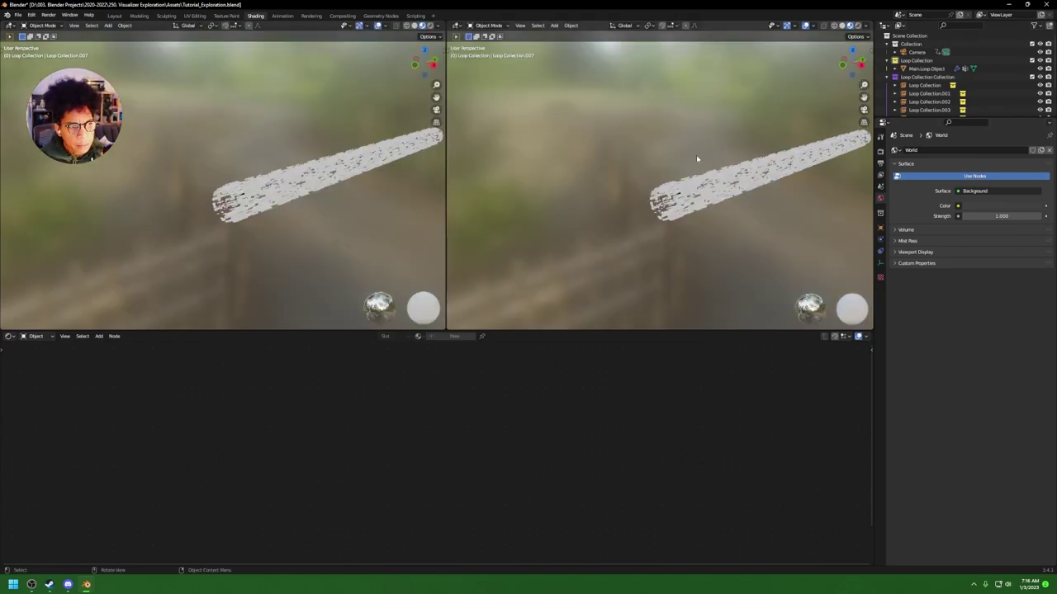
{"action": "middle_click_drag", "start_coordinate": [696, 160], "coordinate": [601, 224]}
{"action": "key", "text": "KP_0"}
{"action": "middle_click_drag", "start_coordinate": [334, 154], "coordinate": [374, 147]}
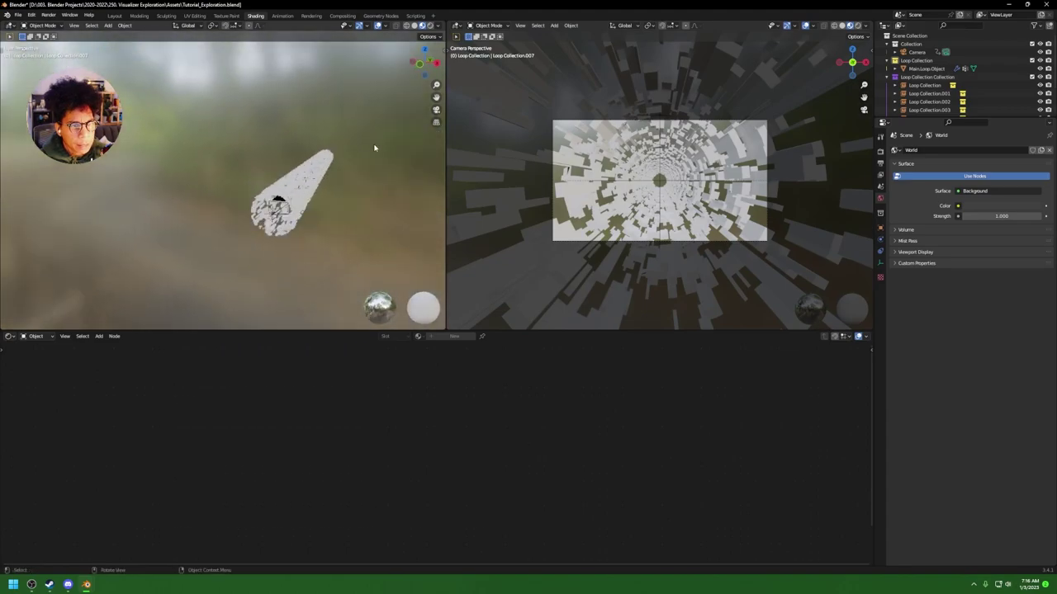
Step: Save the file and add a new material to Main.Loop.Object, the first tunnel section
{"action": "scroll", "coordinate": [288, 226], "scroll_direction": "up", "scroll_amount": 5}
{"action": "middle_click_drag", "start_coordinate": [288, 226], "coordinate": [302, 270], "text": "shift"}
{"action": "scroll", "coordinate": [251, 163], "scroll_direction": "up", "scroll_amount": 3}
{"action": "key", "text": "ctrl+s"}
{"action": "left_click", "coordinate": [338, 271]}
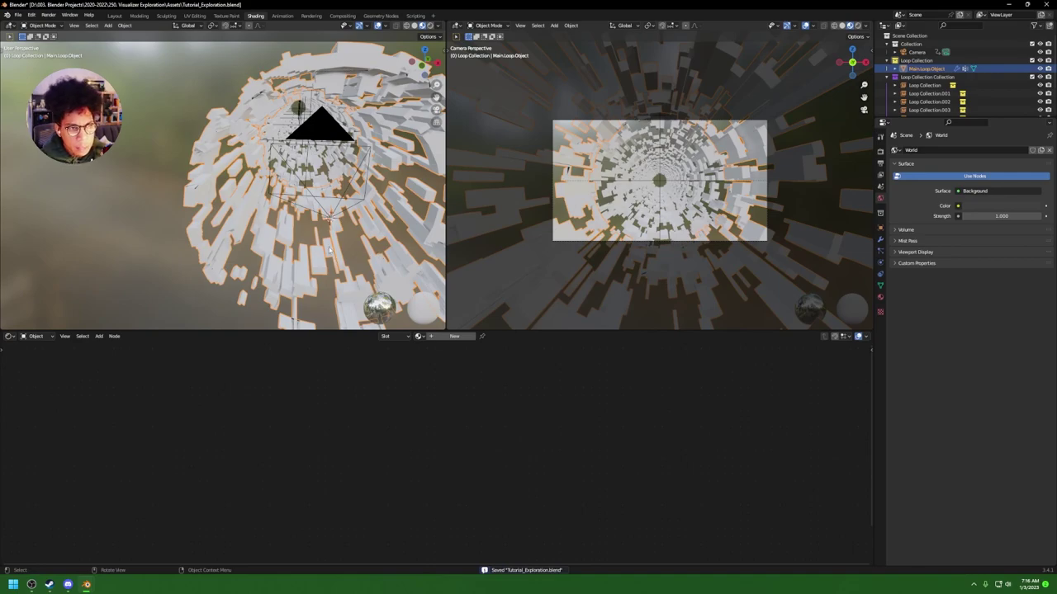
{"action": "left_click", "coordinate": [456, 338]}
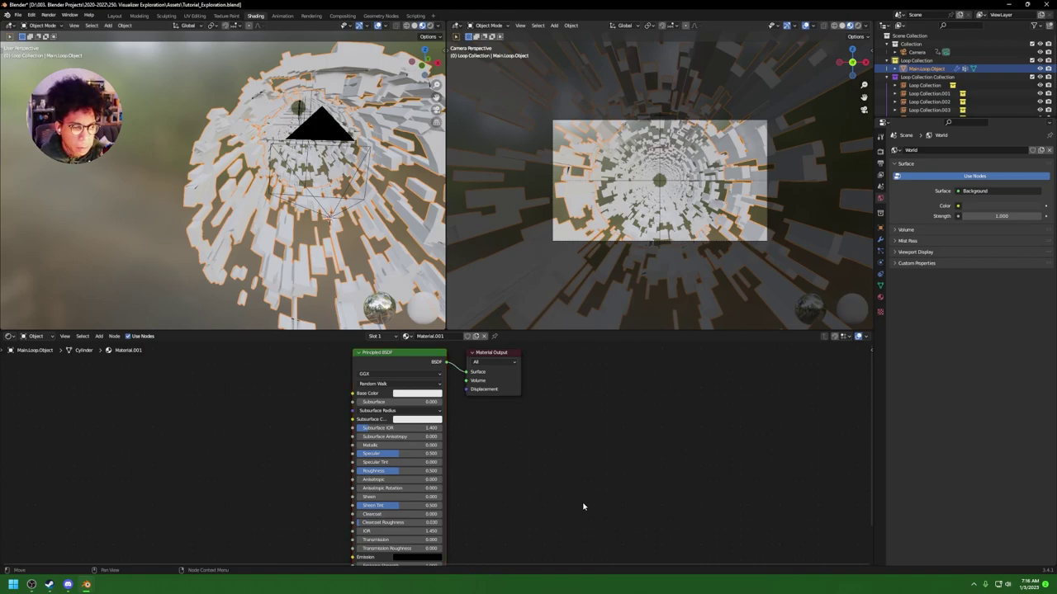
Step: Set the new material's Metallic to 0.8 and Roughness to 0.2, and save the file
{"action": "scroll", "coordinate": [515, 508], "scroll_direction": "up", "scroll_amount": 1}
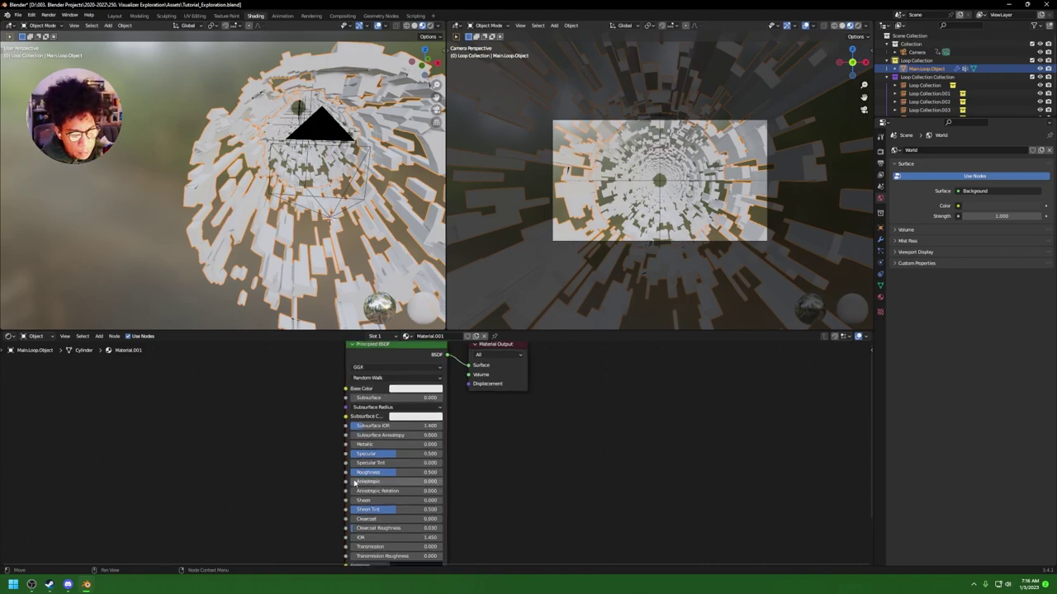
{"action": "left_click_drag", "start_coordinate": [356, 445], "coordinate": [425, 444]}
{"action": "double_click", "coordinate": [421, 444]}
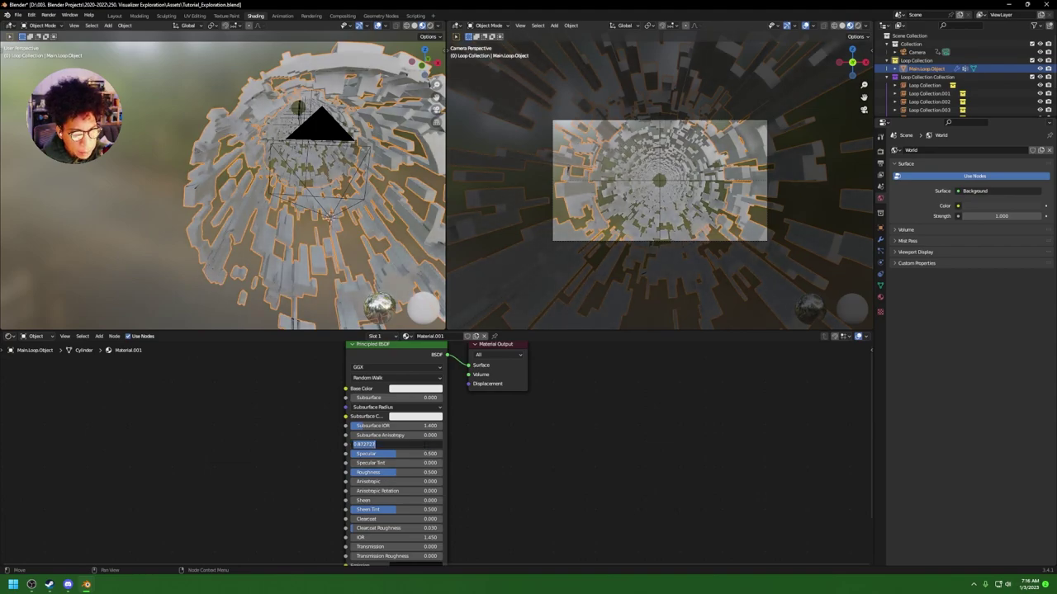
{"action": "key", "text": "Return"}
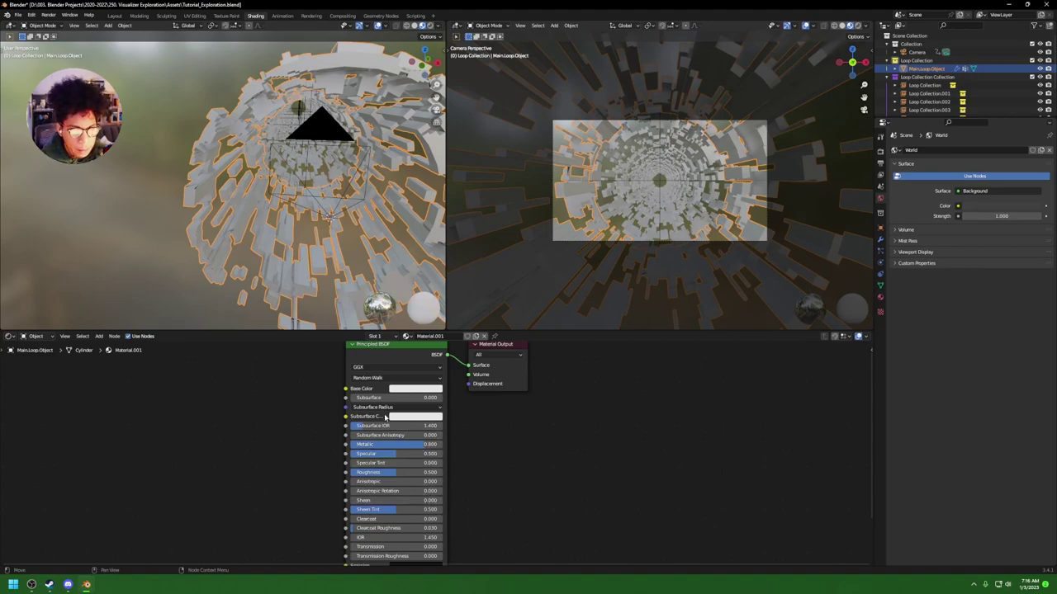
{"action": "double_click", "coordinate": [416, 476]}
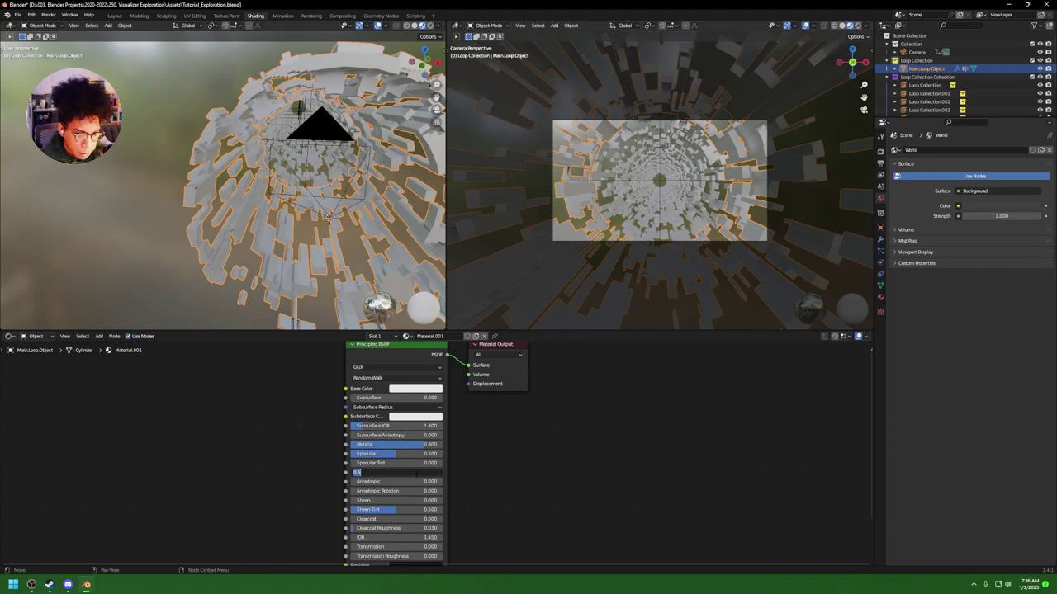
{"action": "key", "text": "Return"}
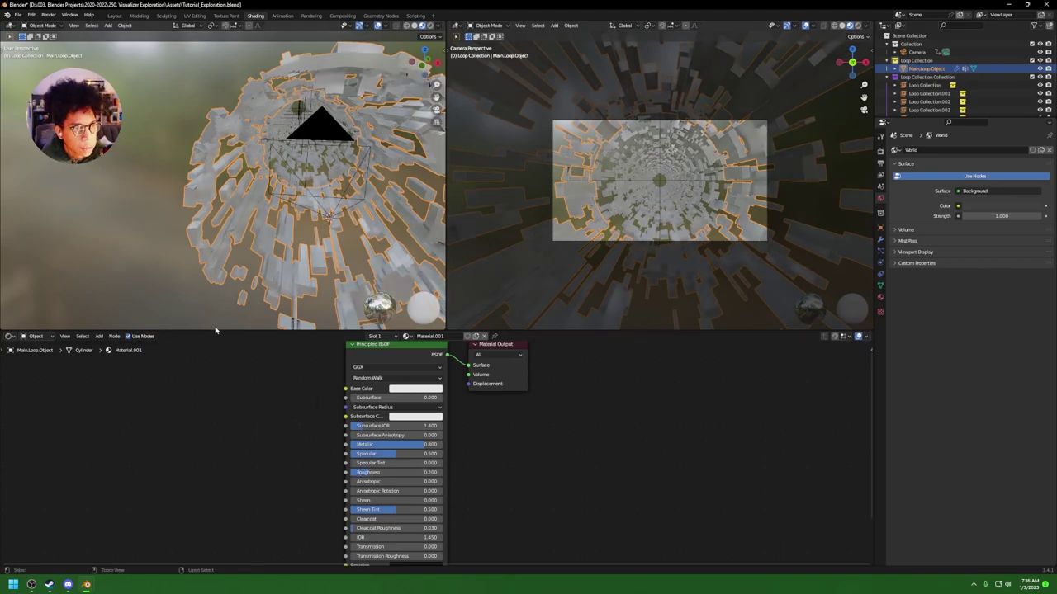
{"action": "key", "text": "ctrl+s"}
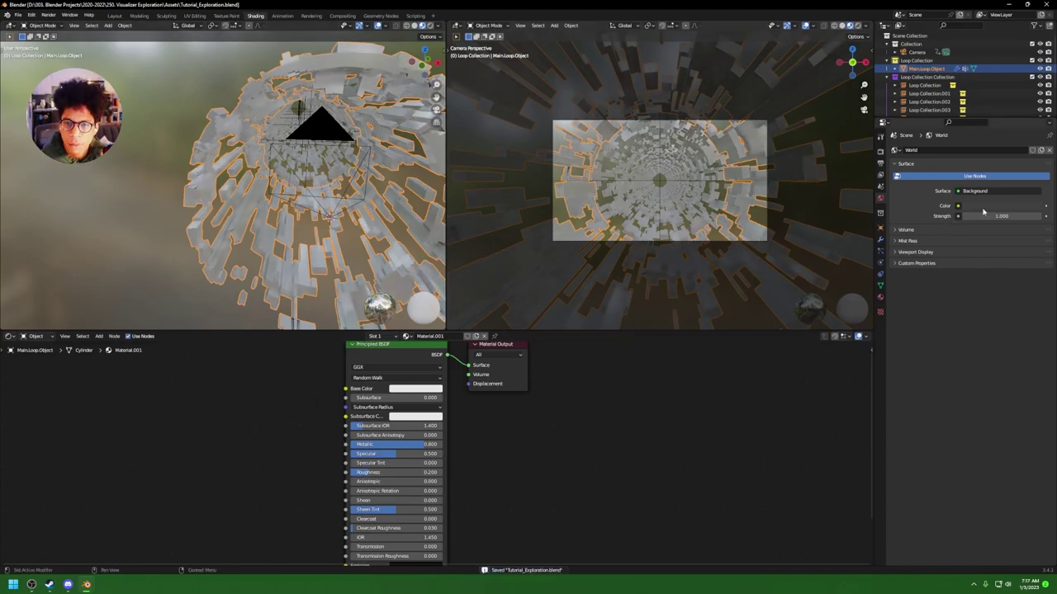
Step: Set the world background's Strength to 0 and deselect the tunnel object
{"action": "double_click", "coordinate": [982, 215]}
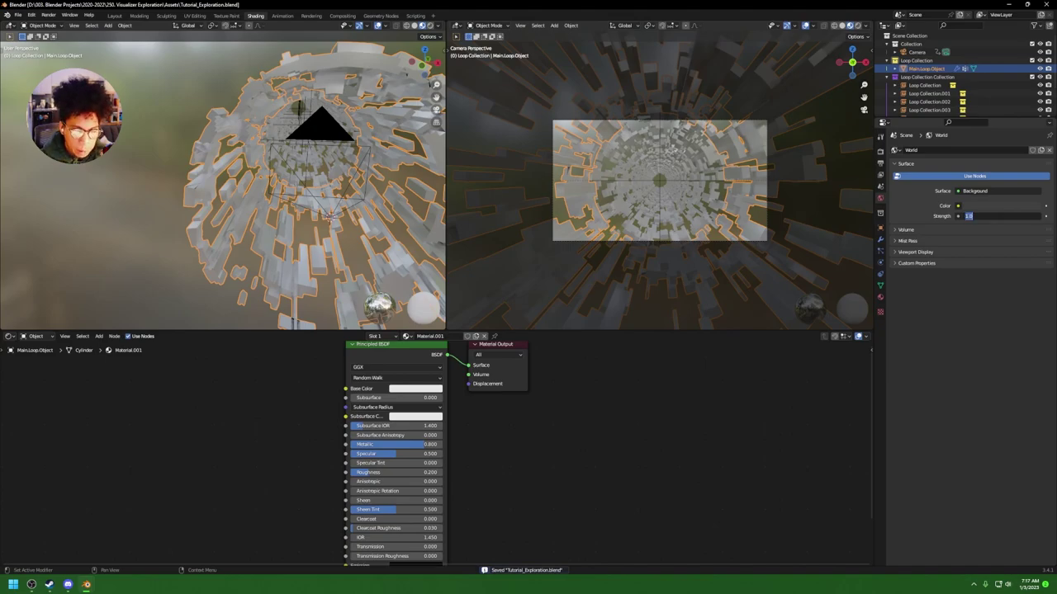
{"action": "key", "text": "Escape"}
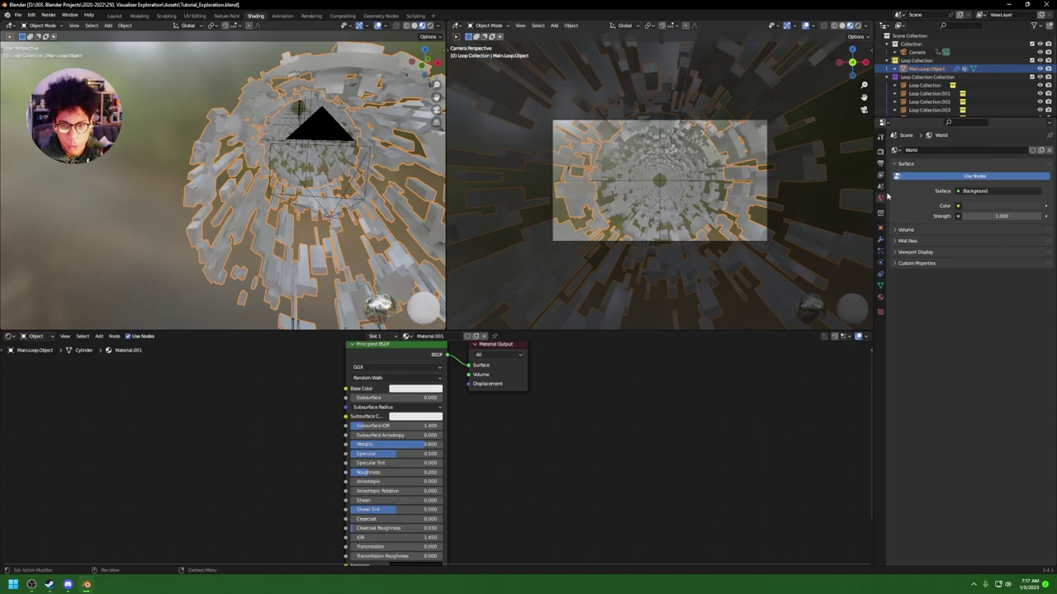
{"action": "left_click", "coordinate": [967, 215]}
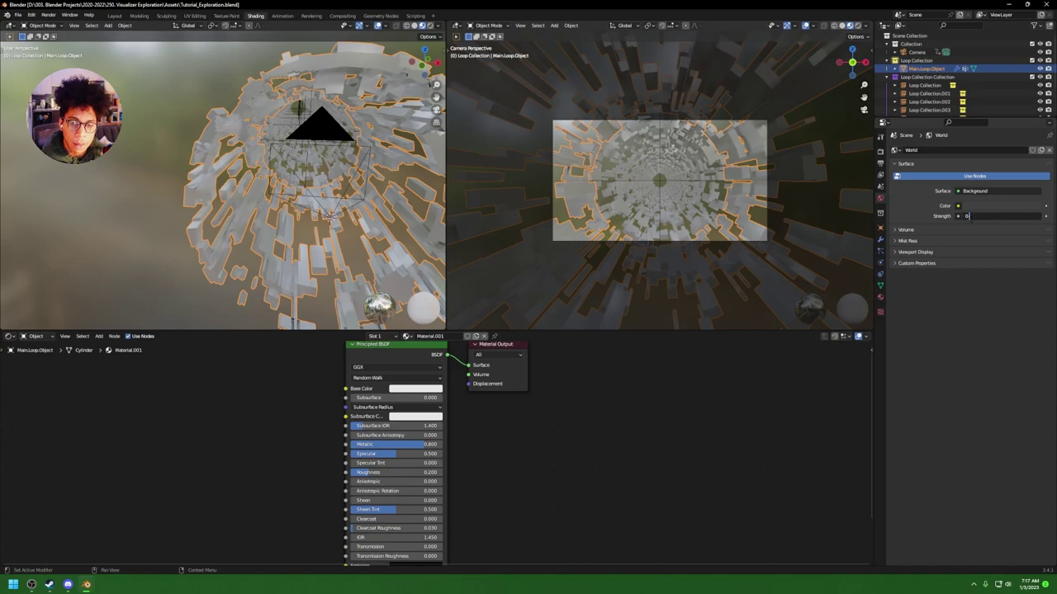
{"action": "type", "text": "0"}
{"action": "key", "text": "Return"}
{"action": "left_click", "coordinate": [970, 217]}
{"action": "type", "text": "0"}
{"action": "key", "text": "Return"}
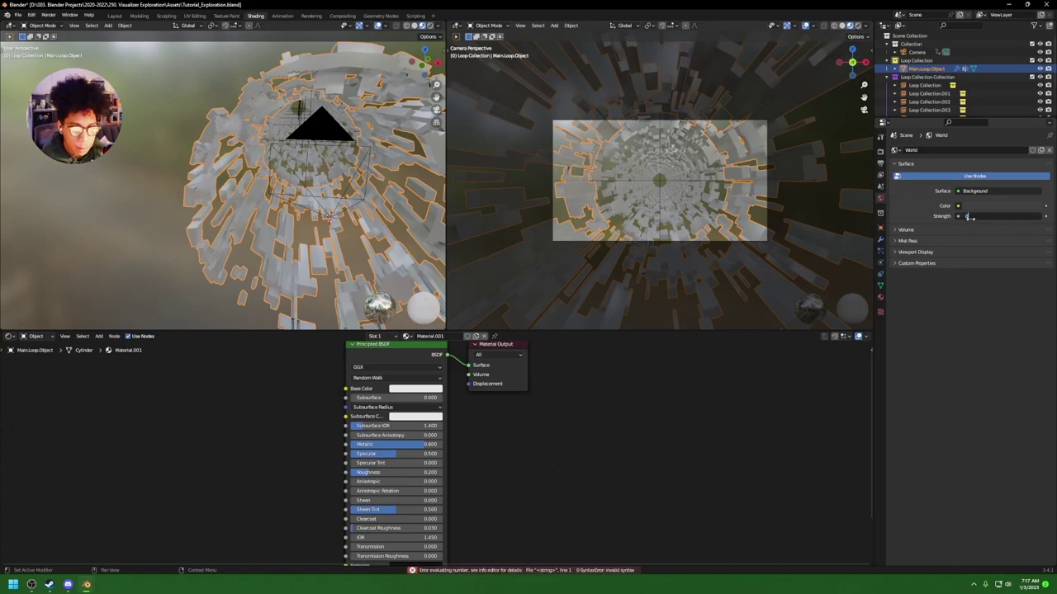
{"action": "left_click", "coordinate": [115, 235]}
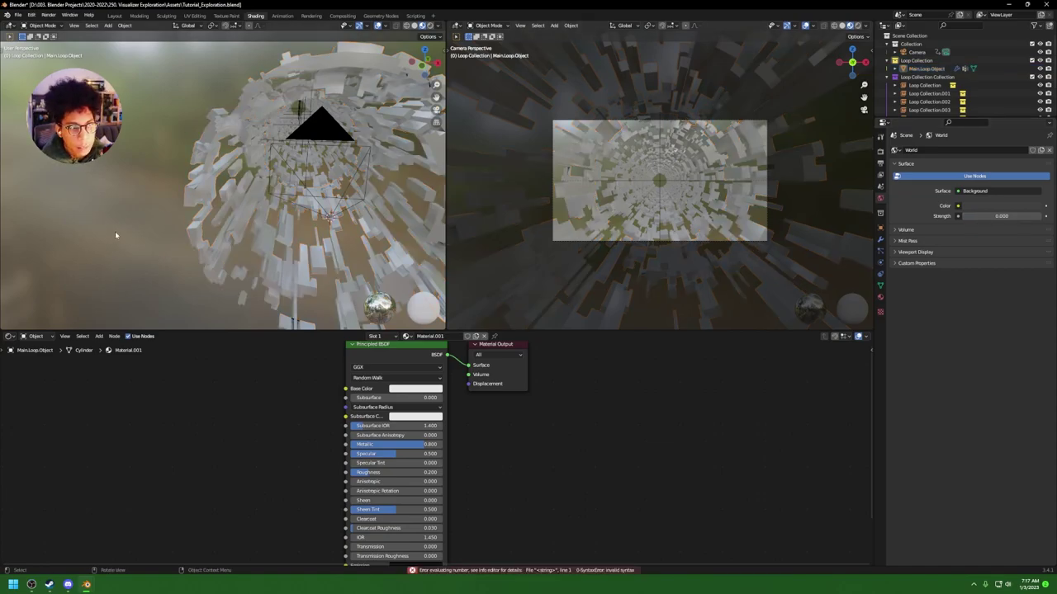
Step: Set the viewport beside the camera view to Solid shading and view the whole tunnel from its open end
{"action": "key", "text": "z"}
{"action": "left_click", "coordinate": [325, 148]}
{"action": "mouse_move", "coordinate": [372, 187]}
{"action": "middle_mouse_down"}
{"action": "mouse_move", "coordinate": [363, 174]}
{"action": "mouse_move", "coordinate": [335, 181]}
{"action": "mouse_move", "coordinate": [361, 202]}
{"action": "mouse_move", "coordinate": [265, 224]}
{"action": "mouse_move", "coordinate": [328, 225]}
{"action": "mouse_move", "coordinate": [363, 240]}
{"action": "middle_mouse_up"}
{"action": "key", "text": "z"}
{"action": "left_click", "coordinate": [372, 183]}
{"action": "key", "text": "KP_1"}
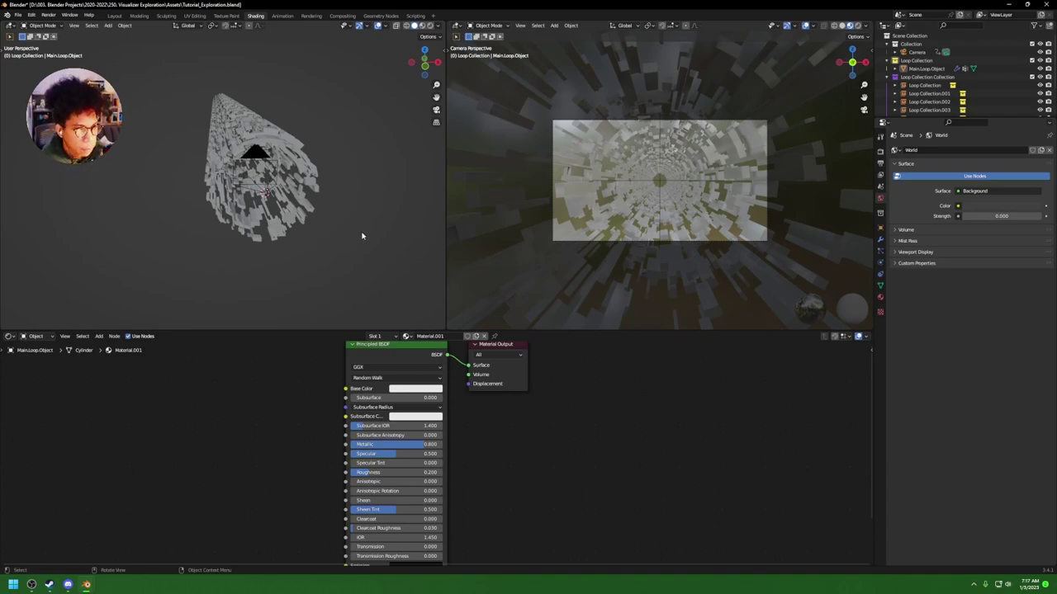
Step: Collapse Loop Collection and Loop Collection Collection in the Outliner and make Collection the active collection
{"action": "left_click", "coordinate": [916, 60]}
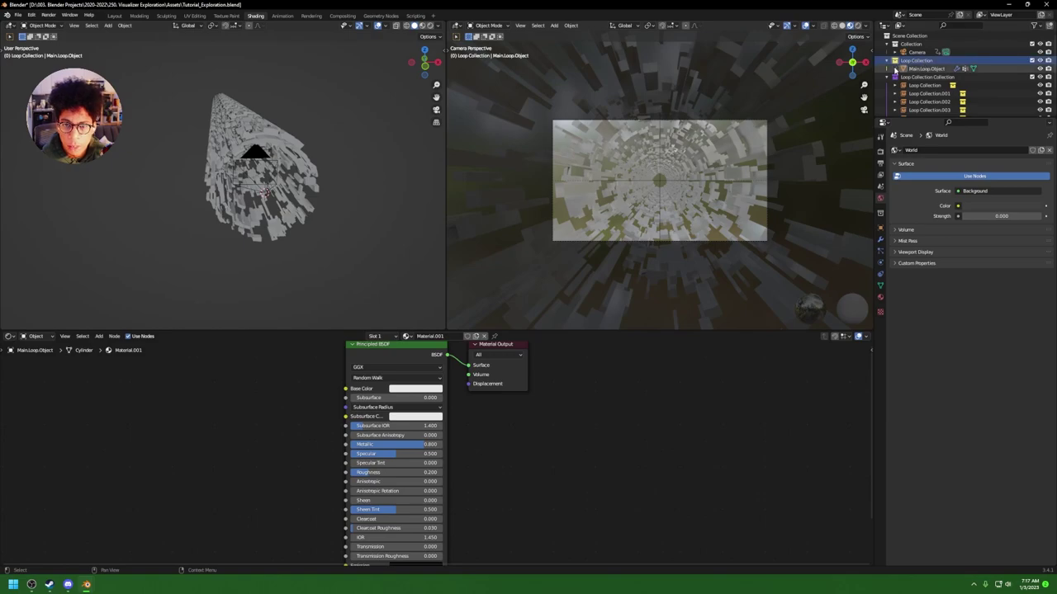
{"action": "left_click", "coordinate": [887, 77]}
{"action": "left_click", "coordinate": [886, 60]}
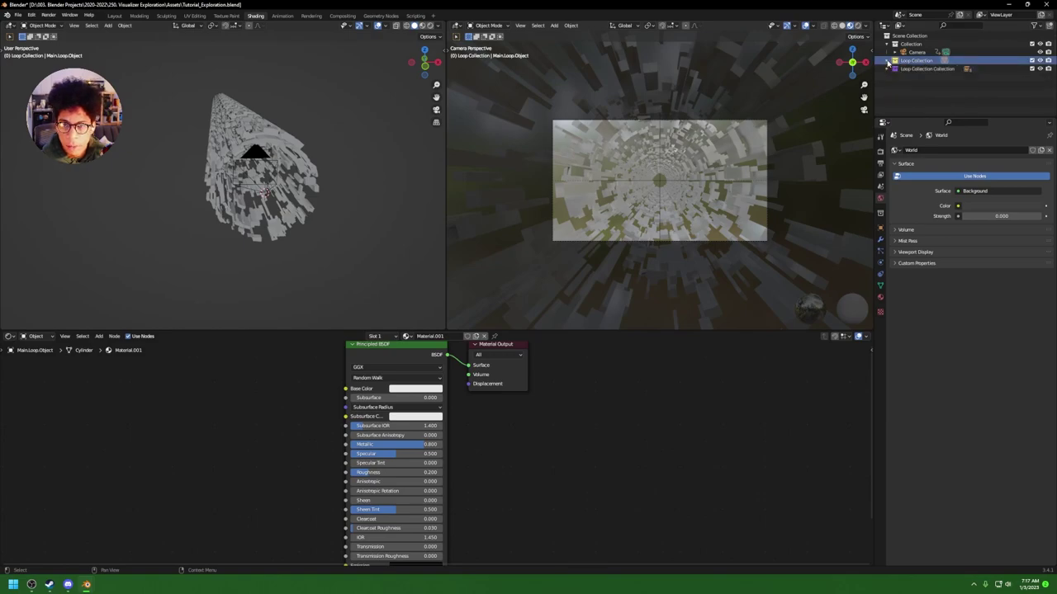
{"action": "left_click", "coordinate": [909, 46]}
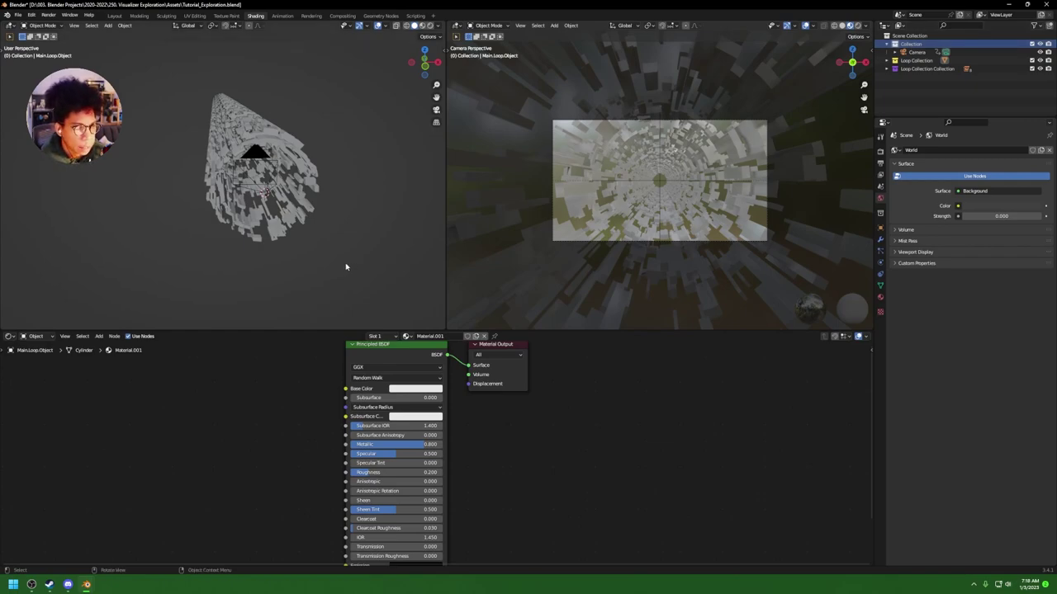
Step: Add an area light and move it along Y into the tunnel, ahead of the camera
{"action": "key", "text": "shift+a"}
{"action": "mouse_move", "coordinate": [346, 107]}
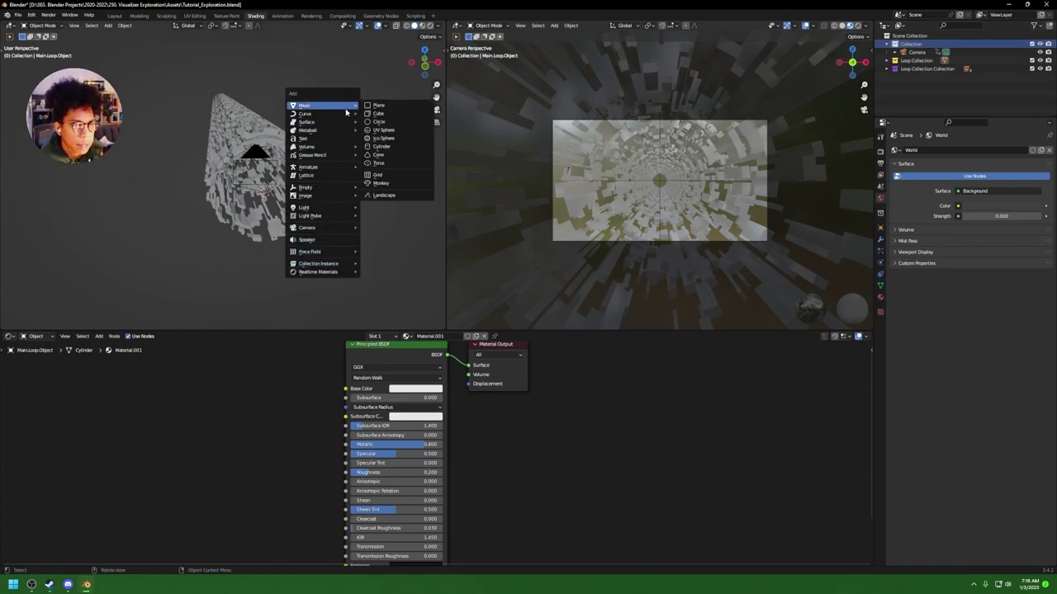
{"action": "mouse_move", "coordinate": [335, 207]}
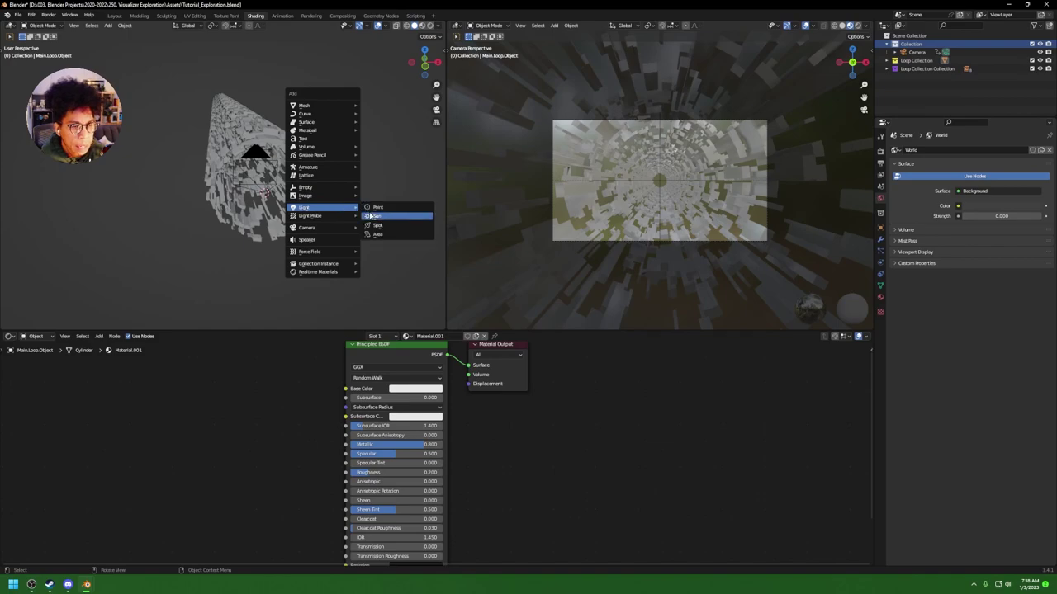
{"action": "left_click", "coordinate": [374, 234]}
{"action": "mouse_move", "coordinate": [347, 234]}
{"action": "middle_mouse_down"}
{"action": "mouse_move", "coordinate": [320, 238]}
{"action": "mouse_move", "coordinate": [346, 236]}
{"action": "middle_mouse_up"}
{"action": "key", "text": "g"}
{"action": "key", "text": "y"}
{"action": "left_click", "coordinate": [396, 229]}
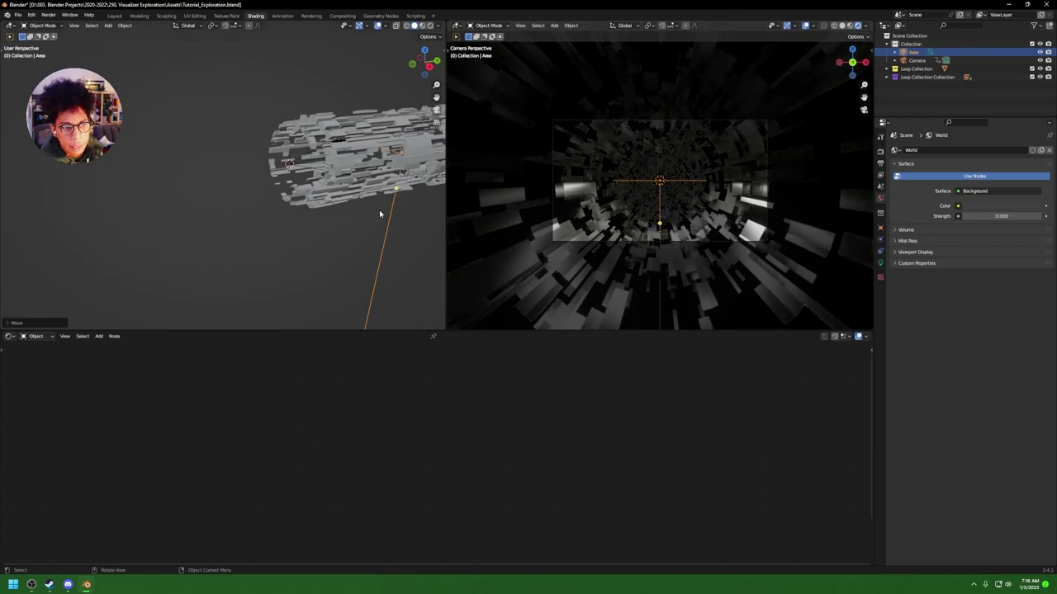
{"action": "middle_click_drag", "start_coordinate": [380, 213], "coordinate": [317, 215]}
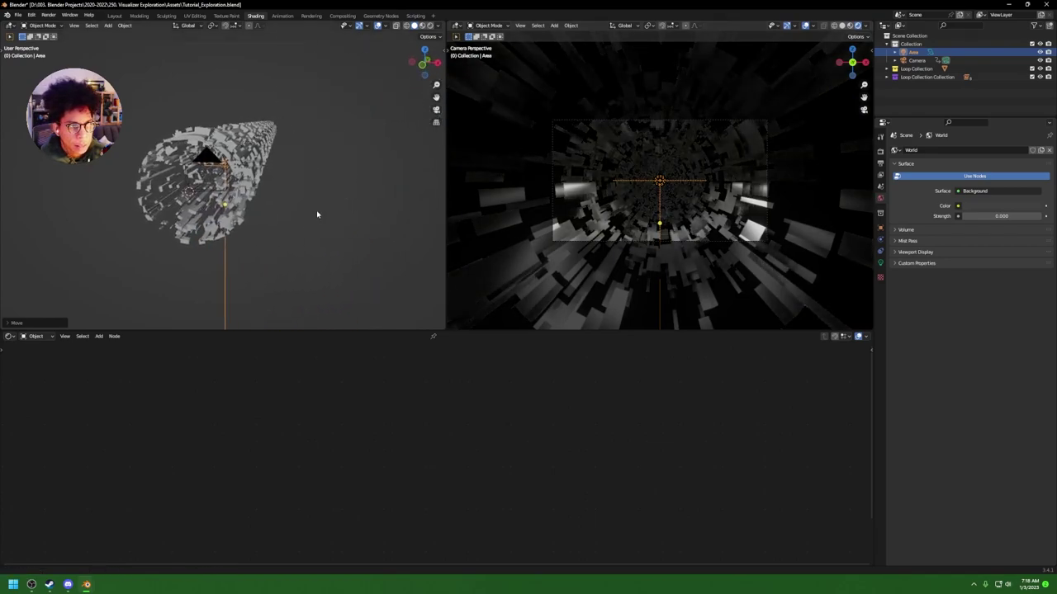
{"action": "key", "text": "g"}
{"action": "key", "text": "x"}
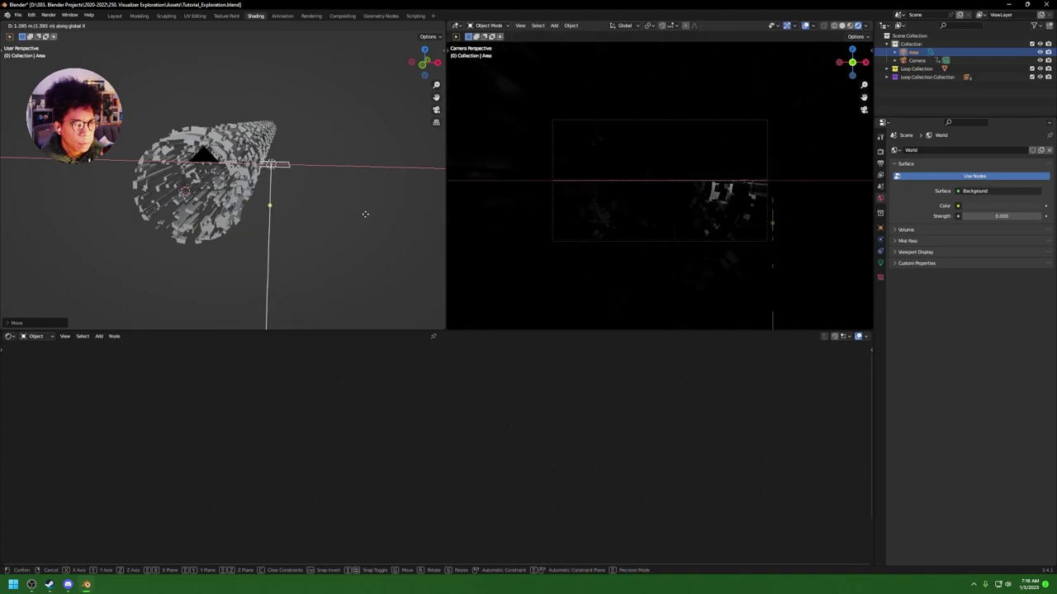
{"action": "left_click", "coordinate": [302, 214]}
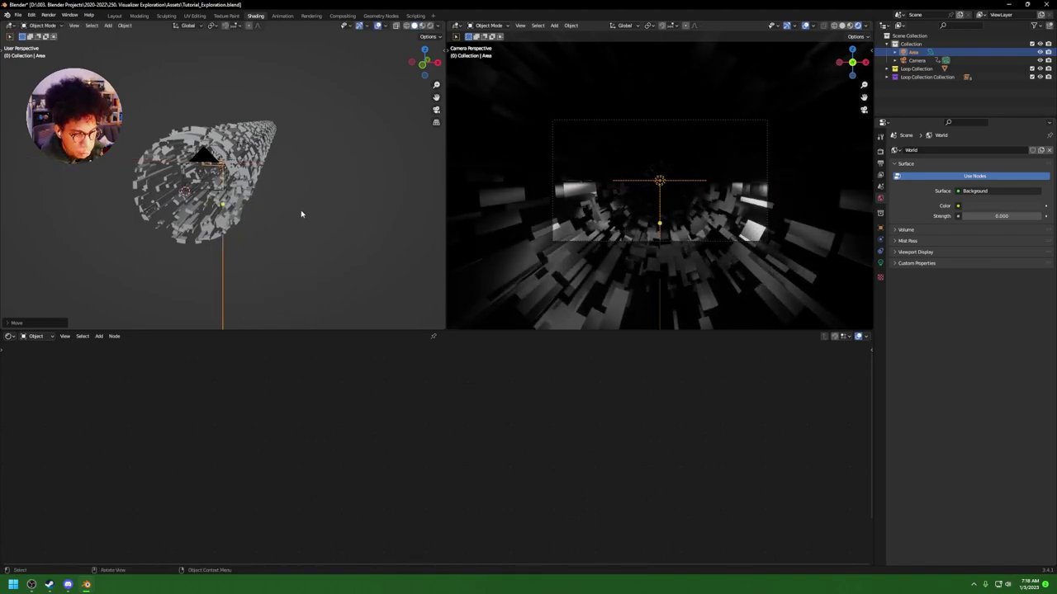
Step: Move the area light along X until it sits outside the tunnel's side wall
{"action": "mouse_move", "coordinate": [301, 214]}
{"action": "middle_mouse_down"}
{"action": "mouse_move", "coordinate": [325, 215]}
{"action": "mouse_move", "coordinate": [316, 216]}
{"action": "middle_mouse_up"}
{"action": "key", "text": "g"}
{"action": "key", "text": "x"}
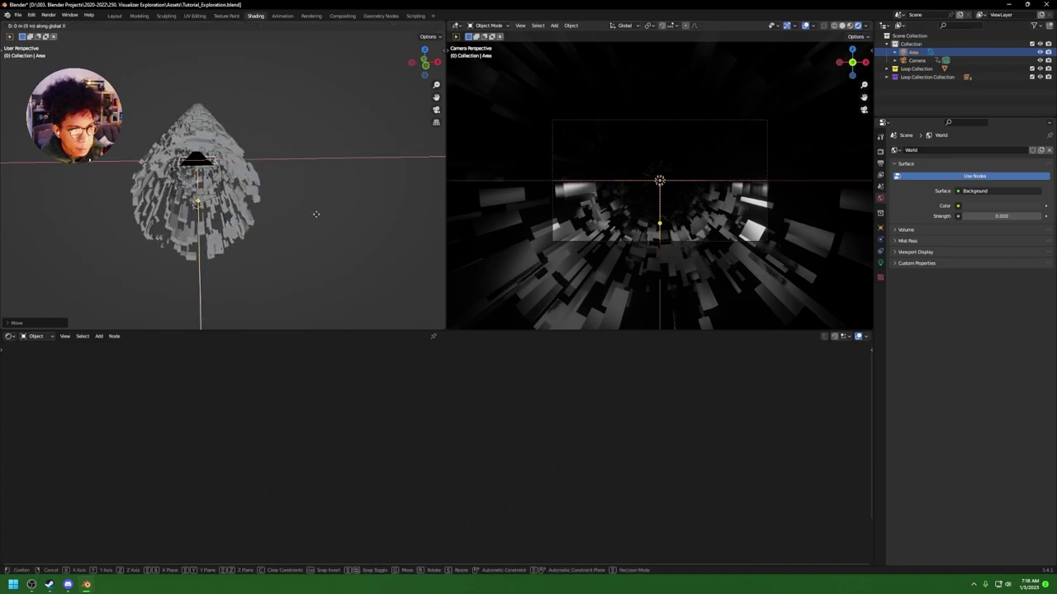
{"action": "left_click", "coordinate": [390, 214]}
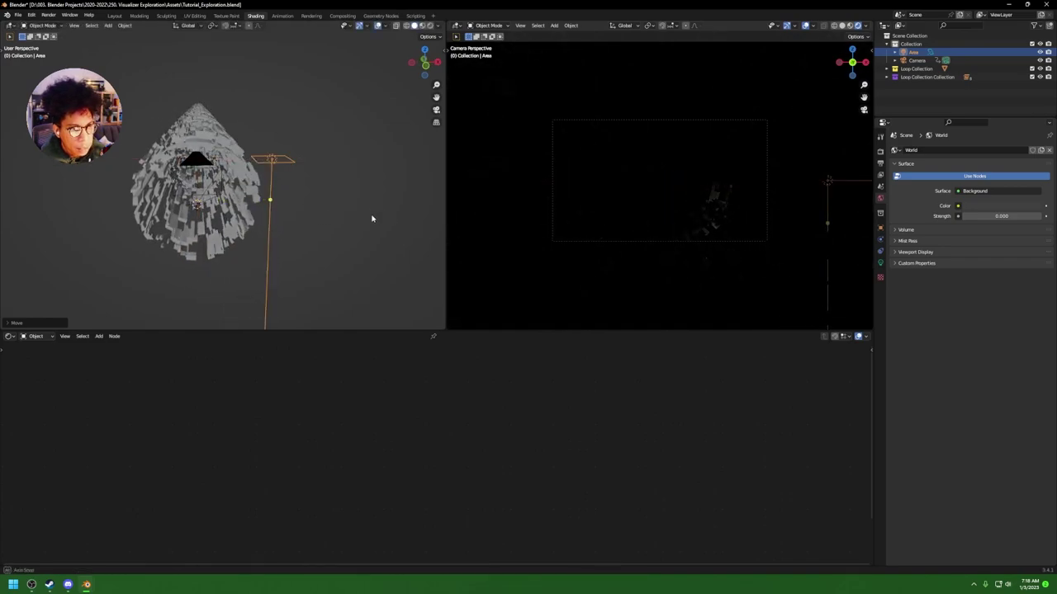
Step: Move the area light along the outside of the tunnel, closer to the open end near the camera
{"action": "middle_click_drag", "start_coordinate": [371, 219], "coordinate": [285, 213]}
{"action": "key", "text": "g"}
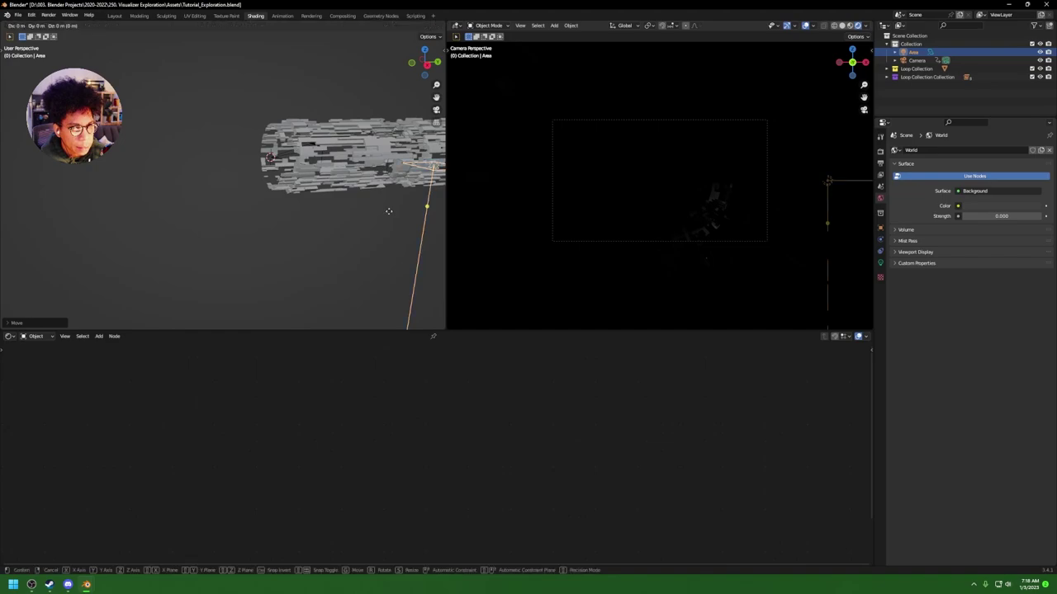
{"action": "left_click", "coordinate": [335, 221]}
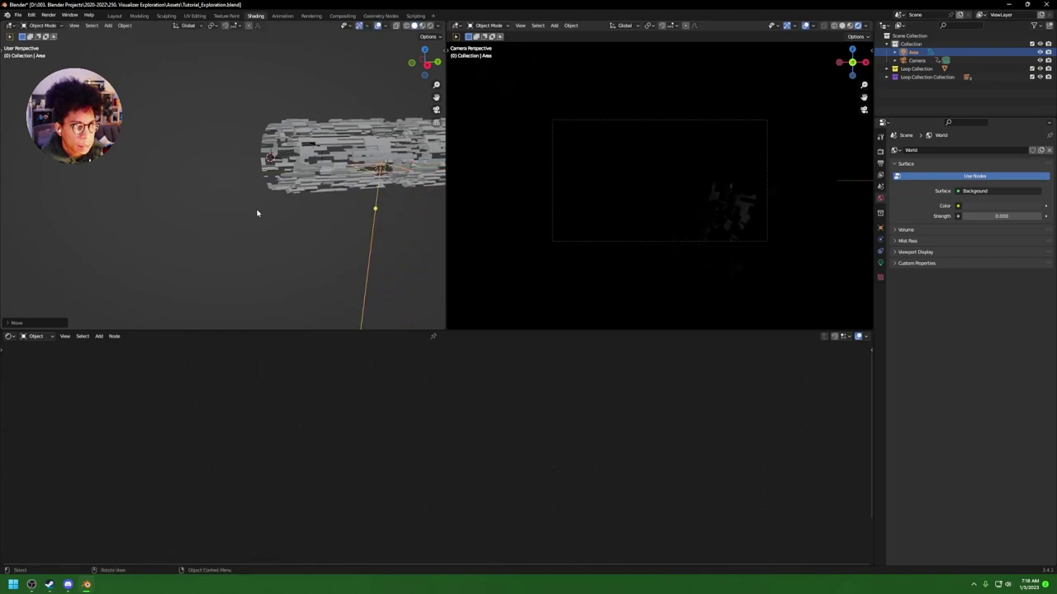
Step: Lower the area light about 1.38 m along Z and set its Y rotation to about 125° so it faces the tunnel
{"action": "middle_click_drag", "start_coordinate": [252, 212], "coordinate": [279, 214]}
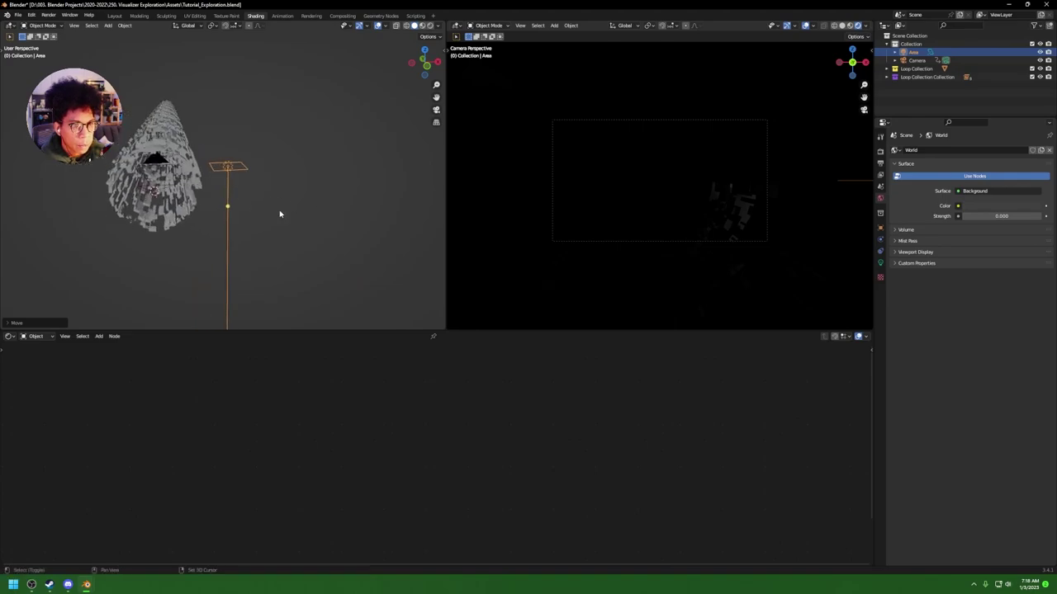
{"action": "key", "text": "n"}
{"action": "left_click_drag", "start_coordinate": [396, 117], "coordinate": [434, 110]}
{"action": "key", "text": "ctrl+z"}
{"action": "key", "text": "ctrl+z"}
{"action": "key", "text": "g"}
{"action": "key", "text": "z"}
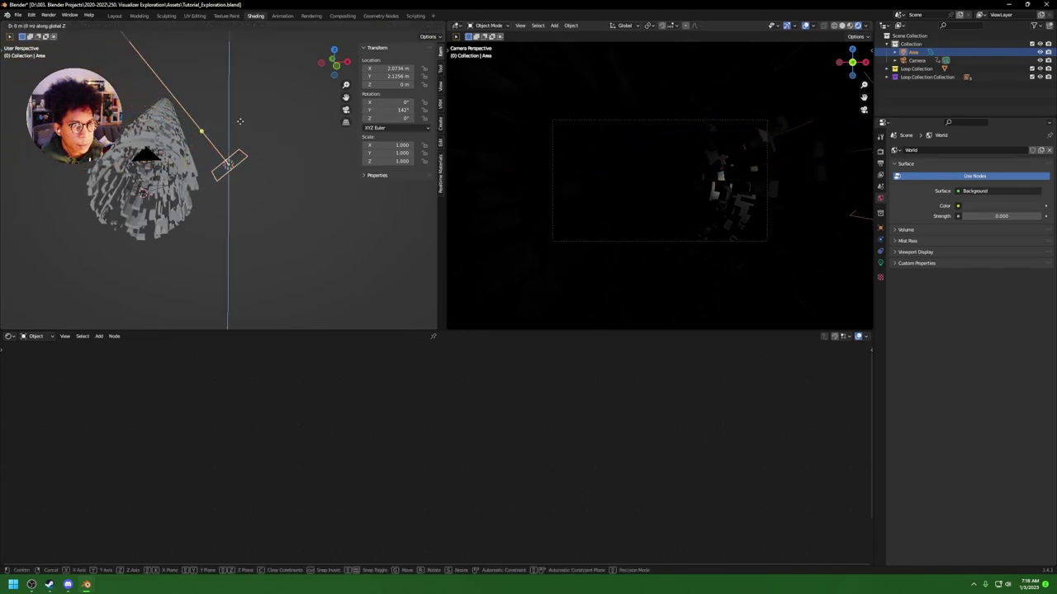
{"action": "left_click", "coordinate": [258, 169]}
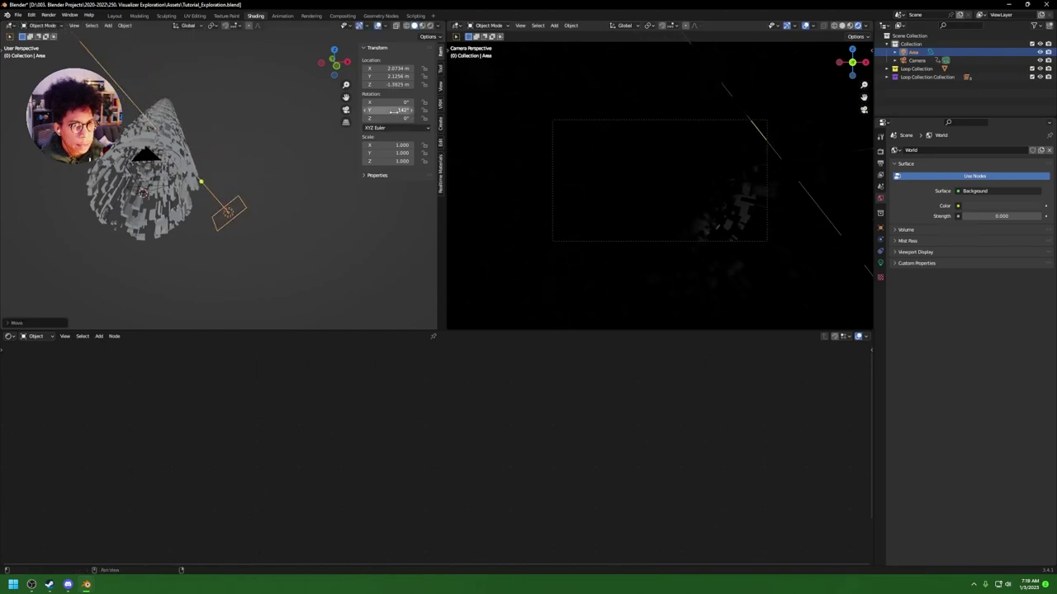
{"action": "left_click_drag", "start_coordinate": [396, 110], "coordinate": [380, 109]}
Step: Duplicate the area light along X to the opposite side of the tunnel and set the copy's Y rotation to -125°
{"action": "middle_click_drag", "start_coordinate": [252, 203], "coordinate": [280, 199]}
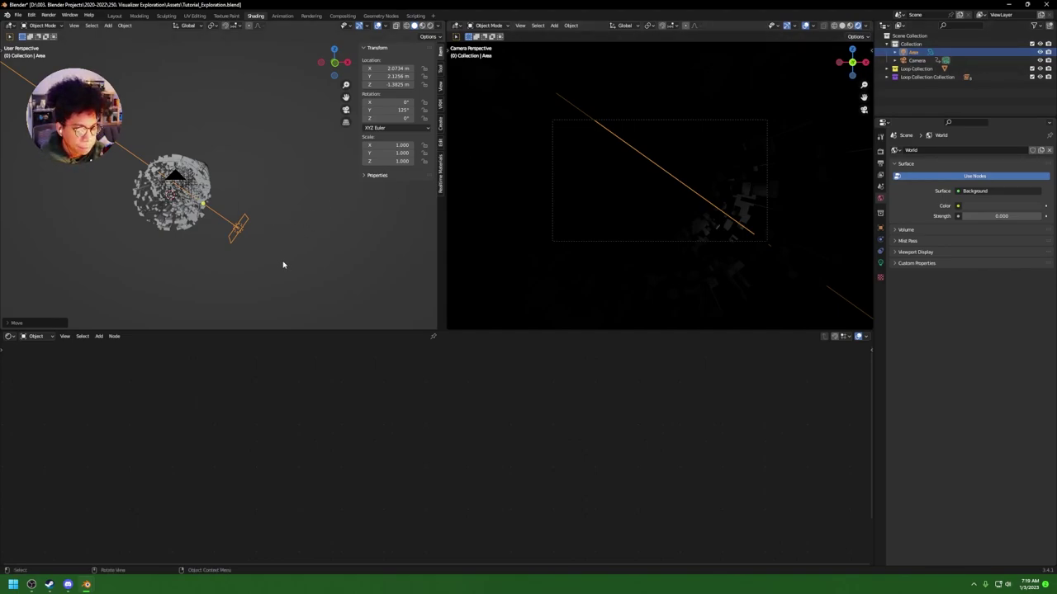
{"action": "middle_click_drag", "start_coordinate": [250, 241], "coordinate": [318, 248], "text": "shift"}
{"action": "key", "text": "shift+d"}
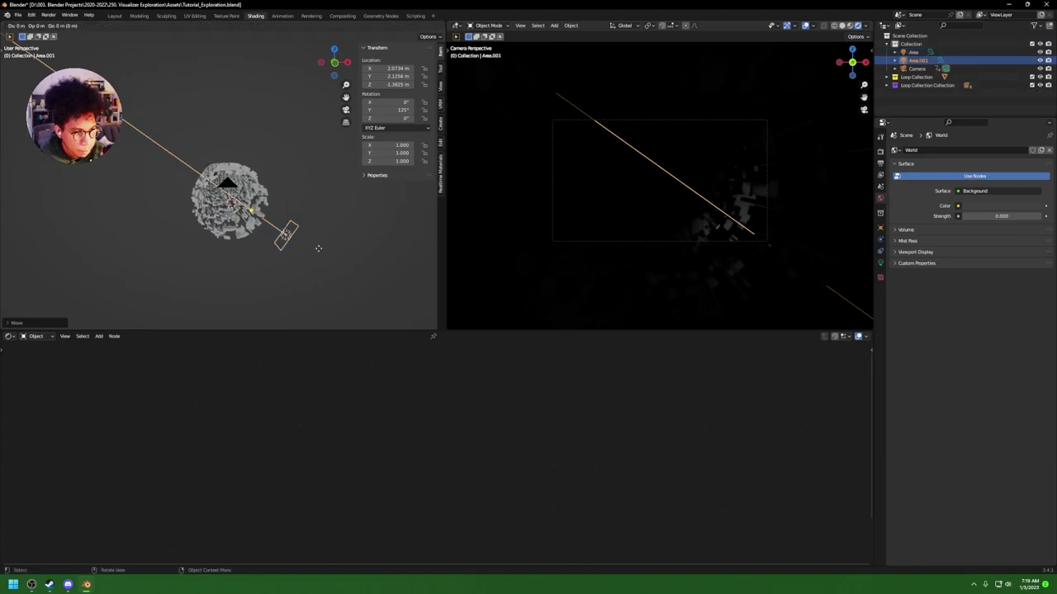
{"action": "key", "text": "x"}
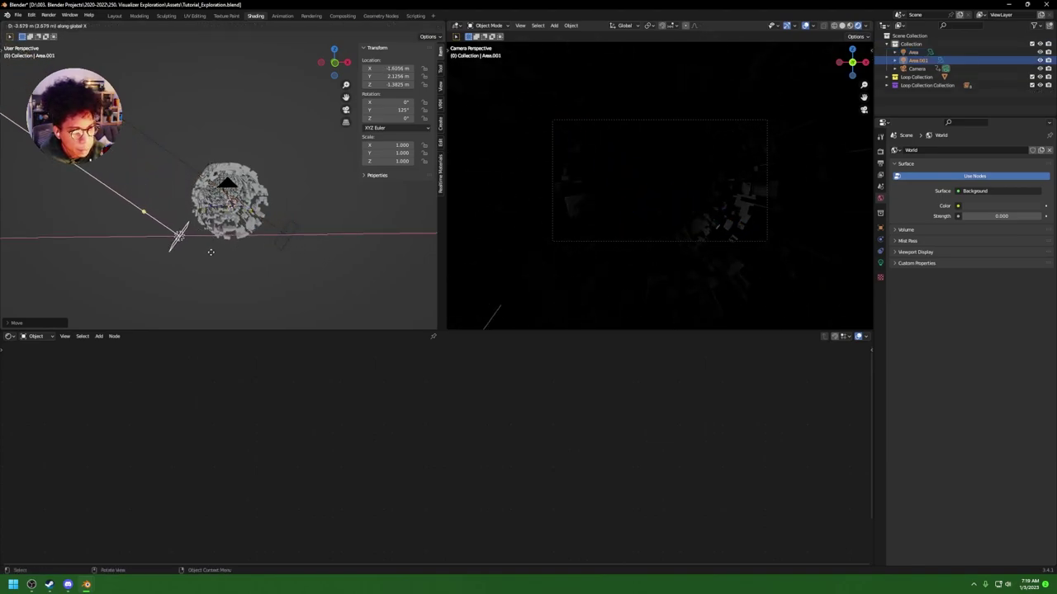
{"action": "left_click", "coordinate": [207, 253]}
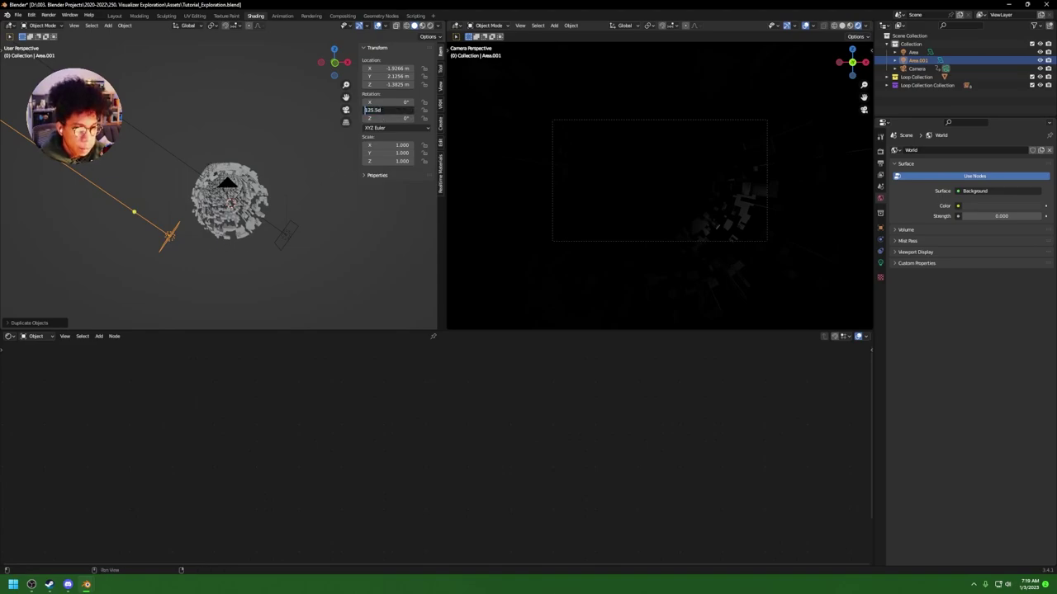
{"action": "key", "text": "Return"}
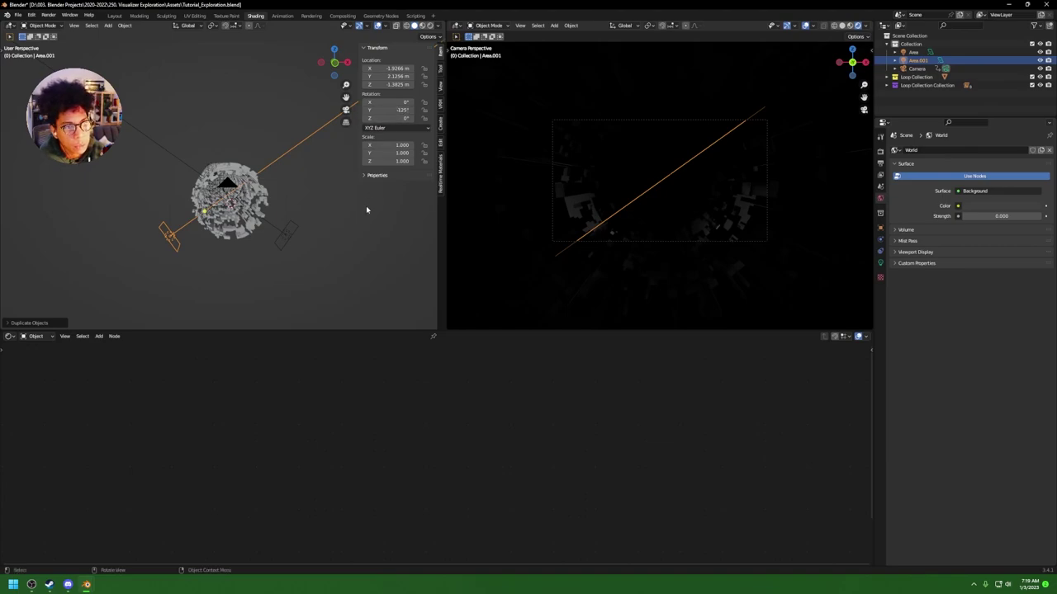
Step: Duplicate both area lights together and raise the copies about 2 m along Z beside the tunnel's upper half
{"action": "left_click", "coordinate": [375, 229]}
{"action": "middle_click_drag", "start_coordinate": [375, 228], "coordinate": [290, 230]}
{"action": "left_click", "coordinate": [303, 222]}
{"action": "left_click", "coordinate": [190, 221], "text": "shift"}
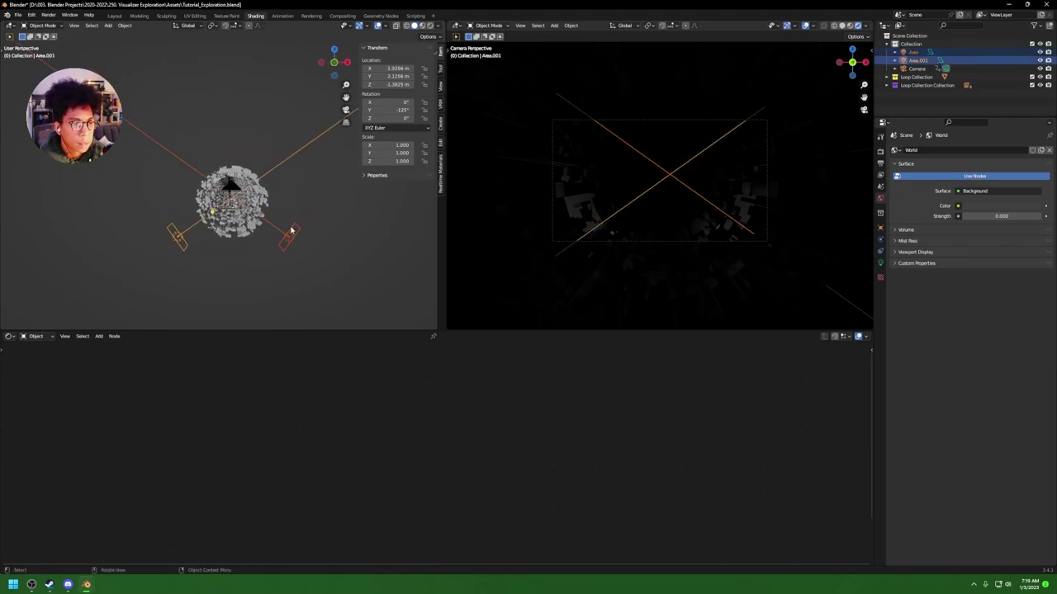
{"action": "key", "text": "shift+d"}
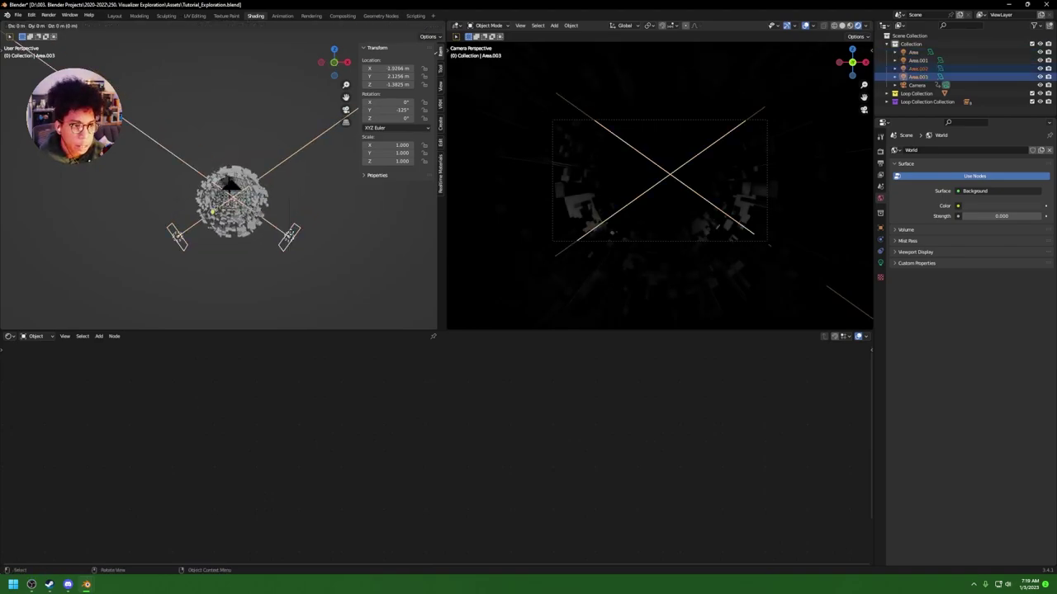
{"action": "key", "text": "z"}
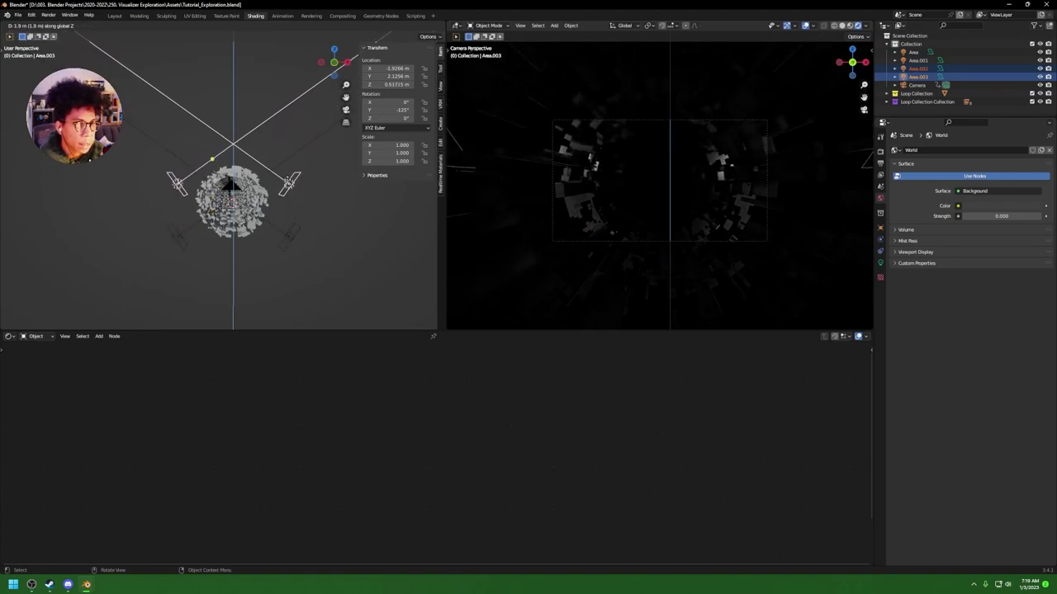
{"action": "left_click", "coordinate": [290, 180]}
{"action": "left_click", "coordinate": [325, 206]}
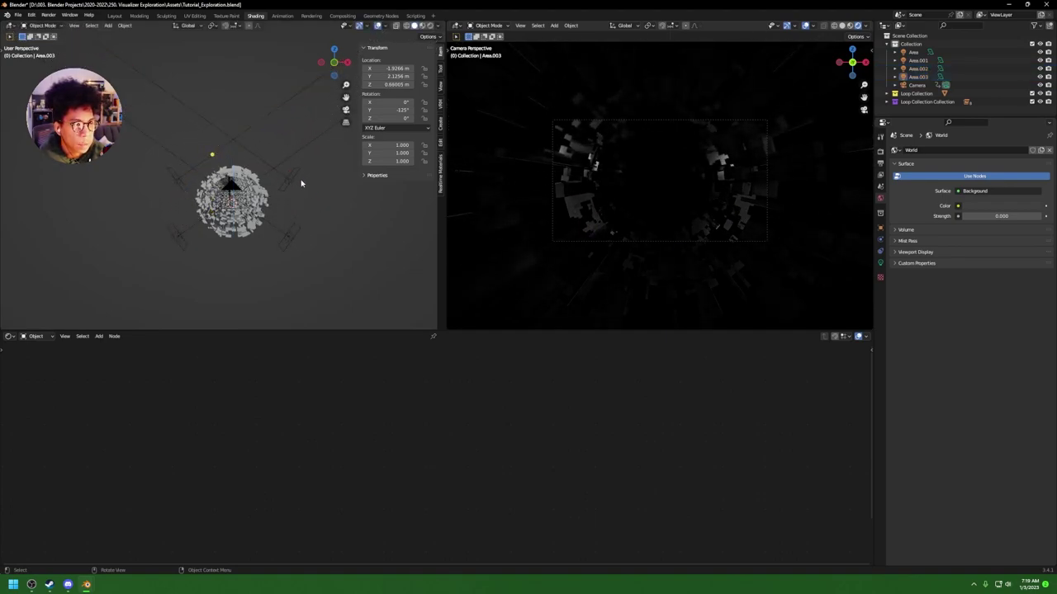
Step: Set the Y rotation of the upper area light on the positive X side to 70°
{"action": "left_click", "coordinate": [289, 179]}
{"action": "left_click_drag", "start_coordinate": [379, 109], "coordinate": [337, 109]}
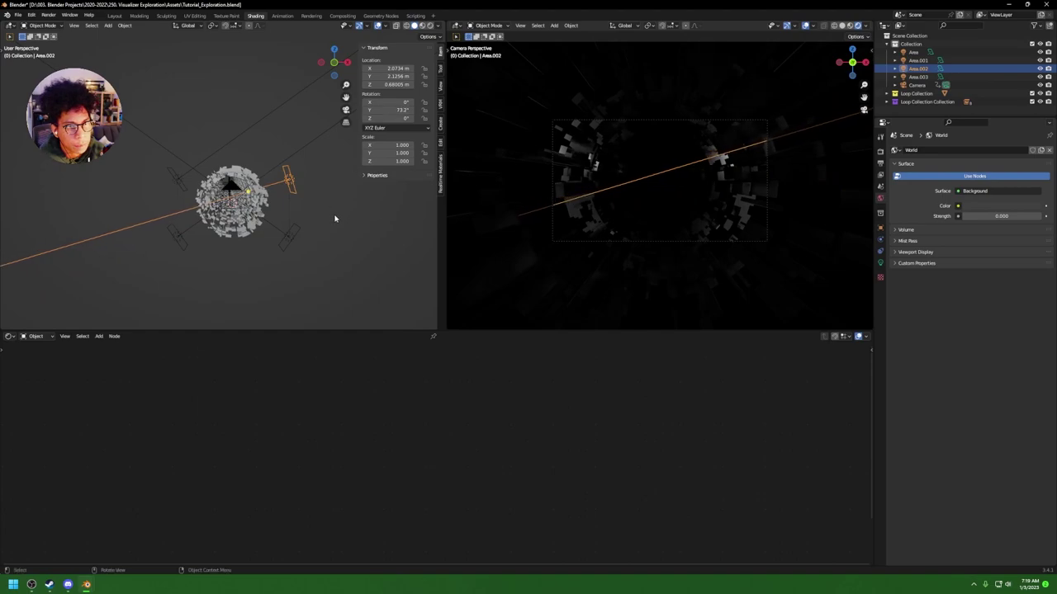
{"action": "middle_click_drag", "start_coordinate": [335, 217], "coordinate": [341, 250]}
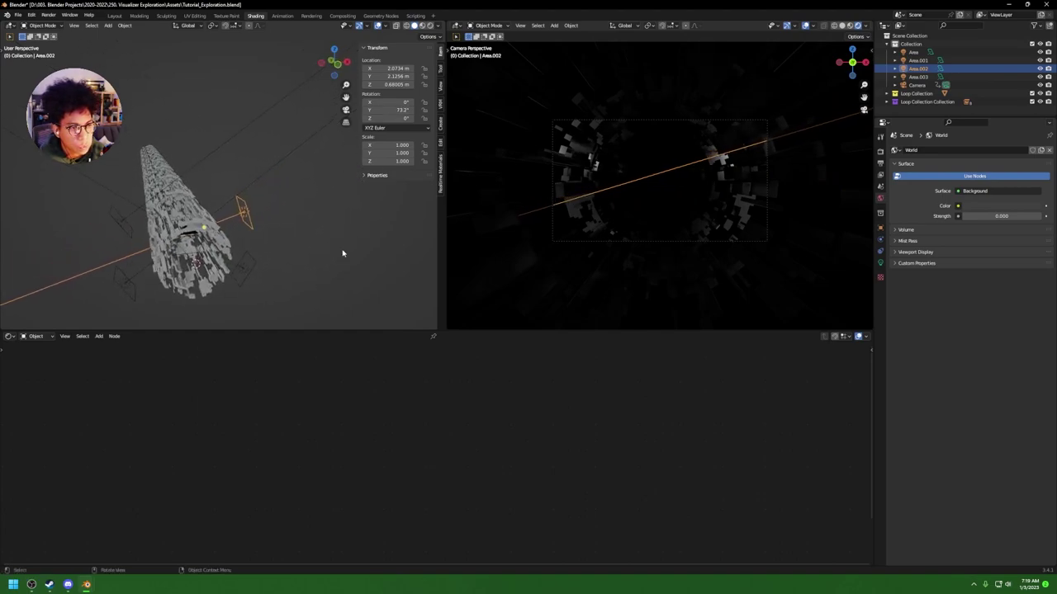
{"action": "left_click_drag", "start_coordinate": [400, 110], "coordinate": [370, 110]}
{"action": "middle_click_drag", "start_coordinate": [322, 223], "coordinate": [354, 224]}
{"action": "left_click_drag", "start_coordinate": [398, 111], "coordinate": [424, 110]}
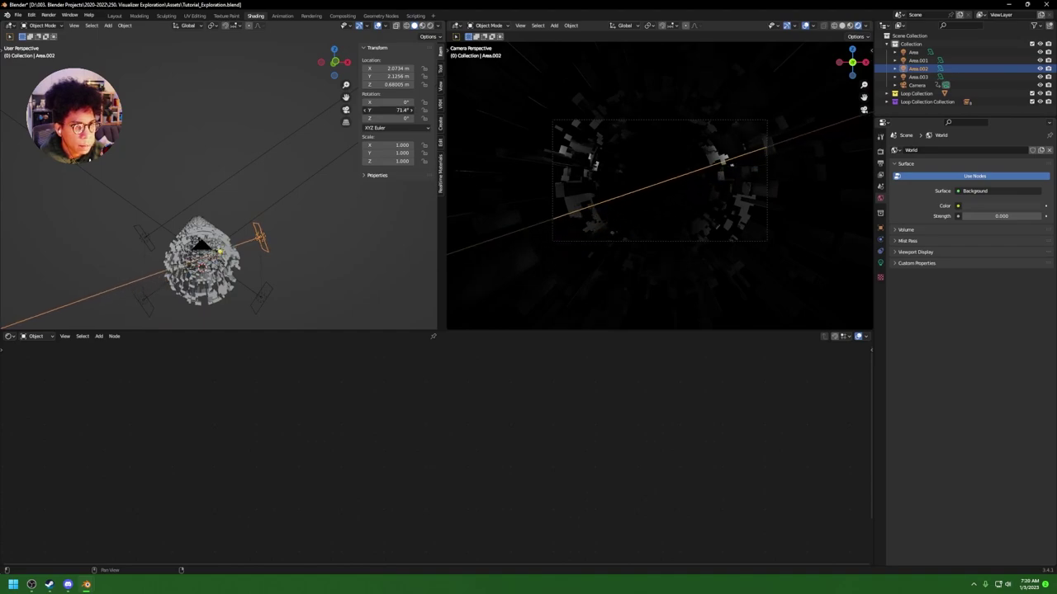
{"action": "type", "text": "70"}
{"action": "key", "text": "Return"}
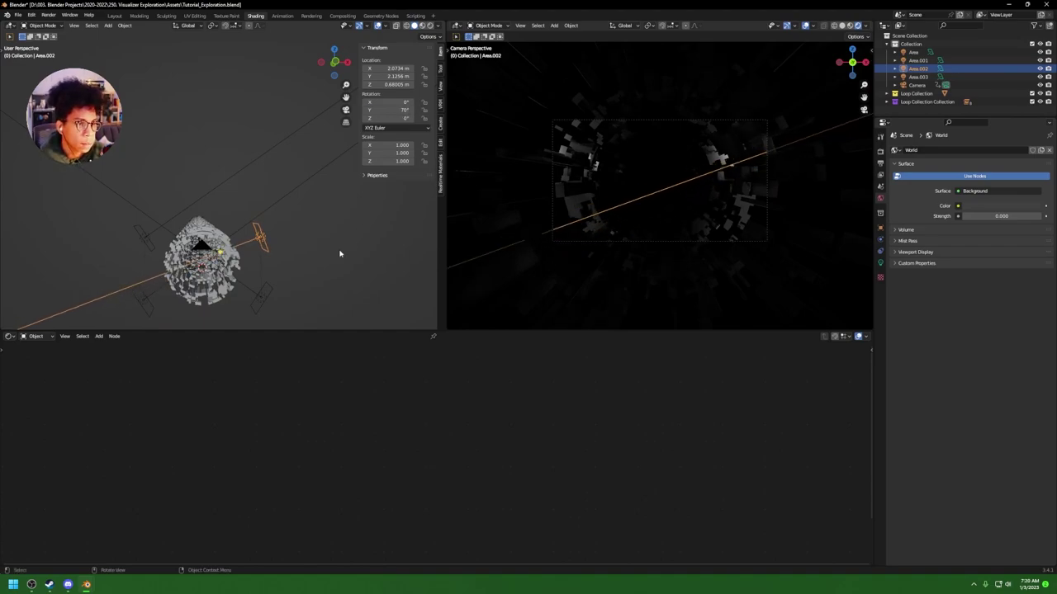
{"action": "left_click", "coordinate": [339, 255]}
Step: Set the Y rotation of the upper area light on the negative X side to -70°
{"action": "left_click", "coordinate": [146, 242]}
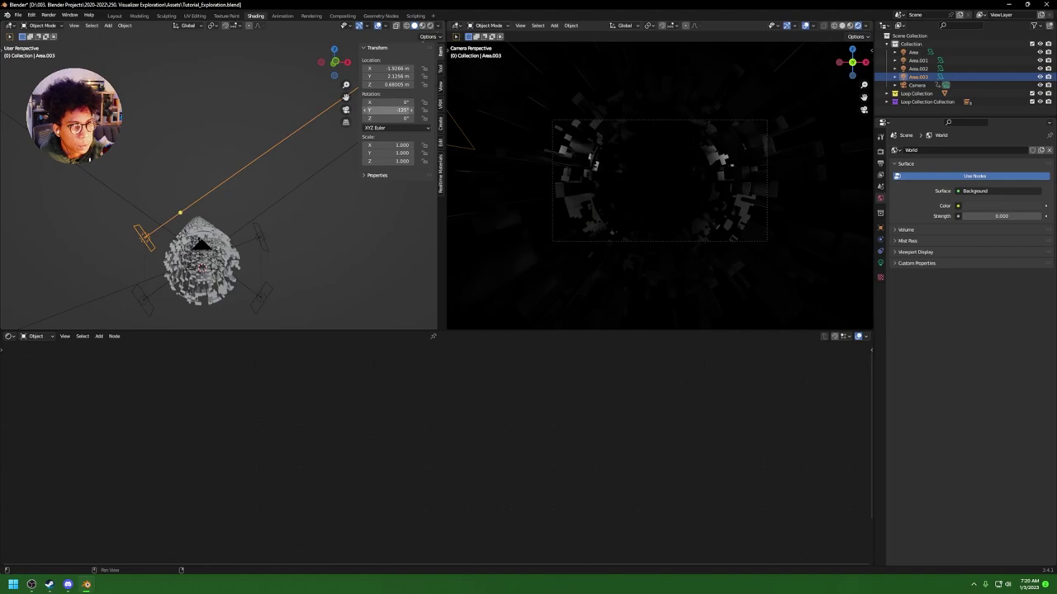
{"action": "left_click", "coordinate": [391, 110]}
{"action": "type", "text": "-70"}
{"action": "key", "text": "Return"}
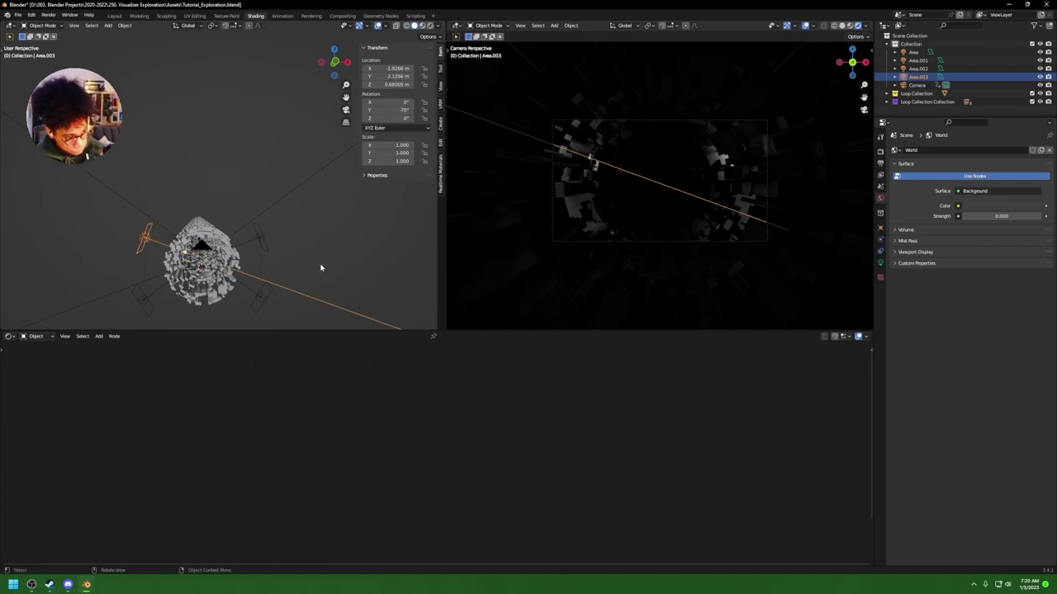
{"action": "left_click", "coordinate": [322, 266]}
Step: Check the four-light setup around the tunnel and in the camera view, and save the project file
{"action": "mouse_move", "coordinate": [337, 258]}
{"action": "middle_mouse_down"}
{"action": "mouse_move", "coordinate": [307, 254]}
{"action": "mouse_move", "coordinate": [342, 258]}
{"action": "middle_mouse_up"}
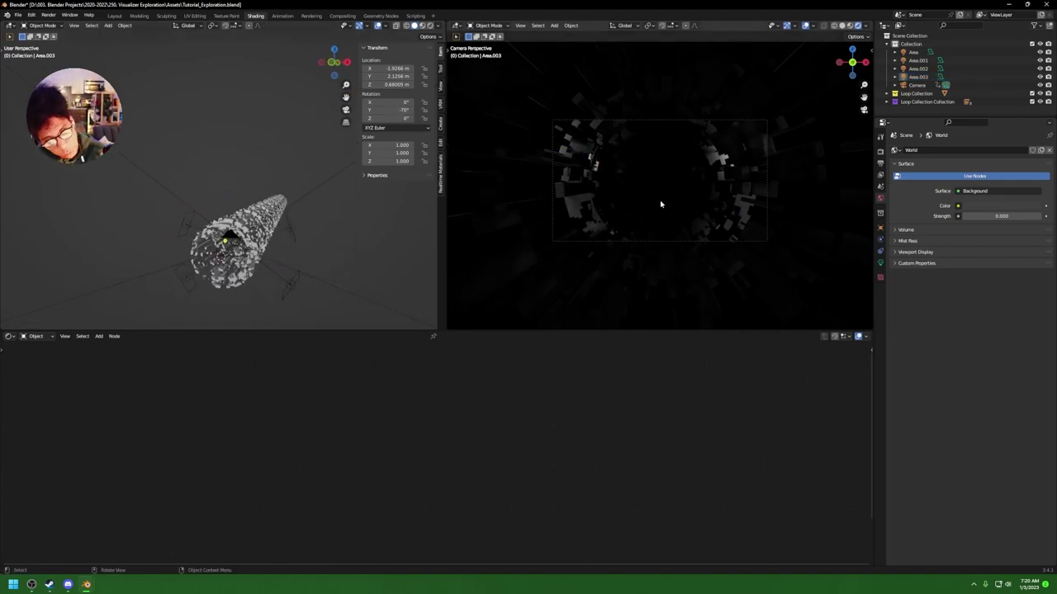
{"action": "scroll", "coordinate": [660, 204], "scroll_direction": "up", "scroll_amount": 2}
{"action": "scroll", "coordinate": [661, 204], "scroll_direction": "down", "scroll_amount": 1}
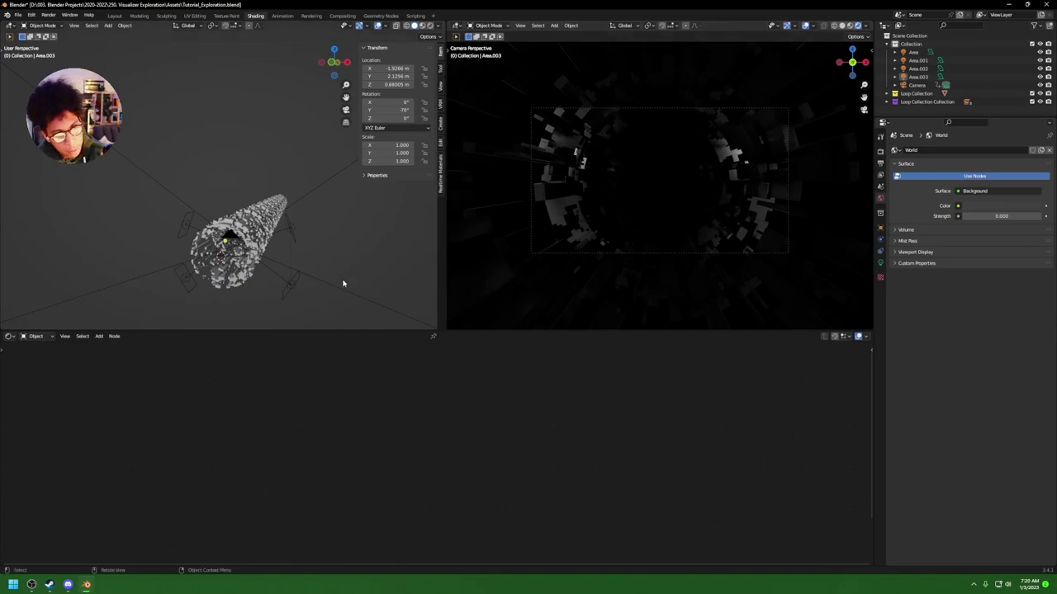
{"action": "key", "text": "ctrl+s"}
Step: Set the power of the lower area light on the positive X side to 50 W
{"action": "left_click", "coordinate": [295, 283]}
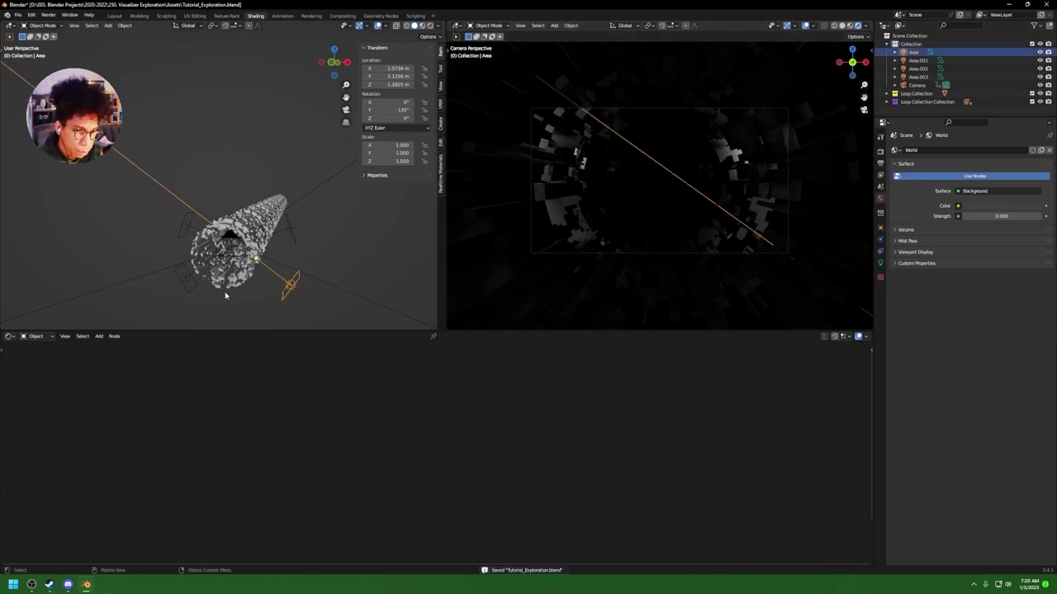
{"action": "left_click", "coordinate": [187, 279]}
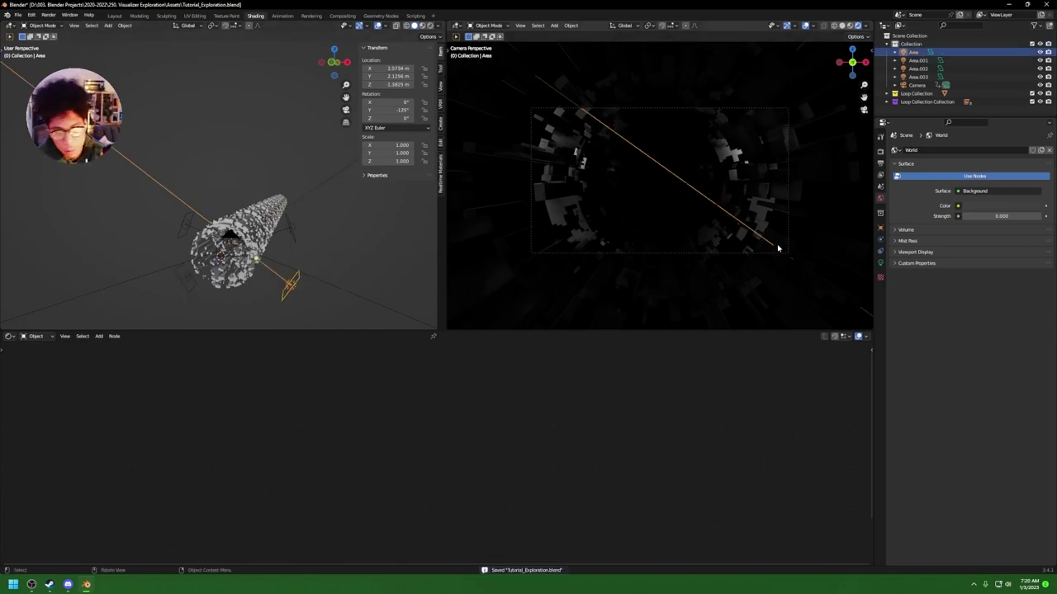
{"action": "left_click", "coordinate": [880, 262]}
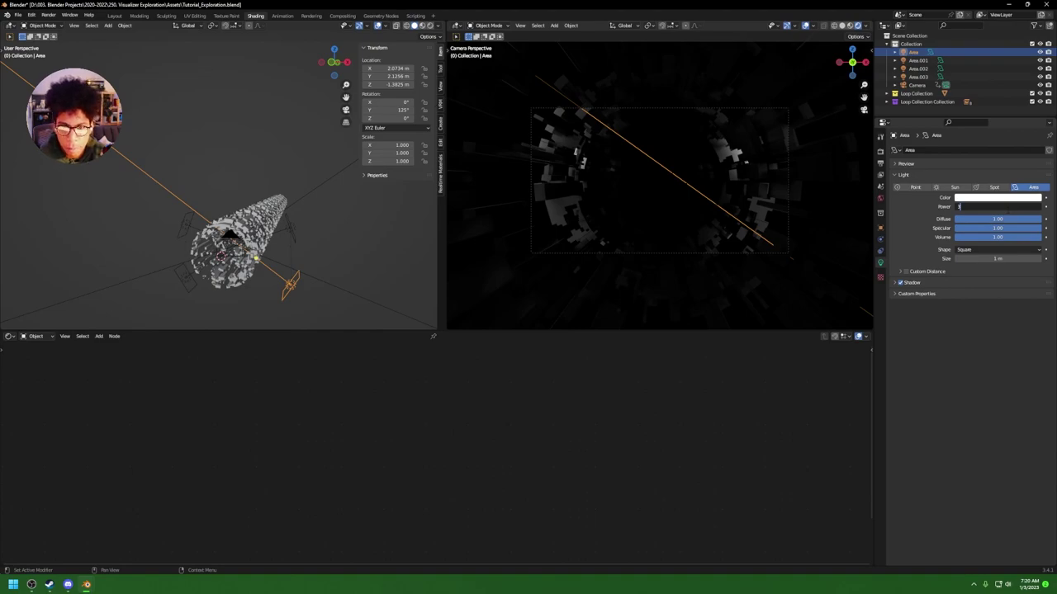
{"action": "type", "text": "50"}
{"action": "key", "text": "Return"}
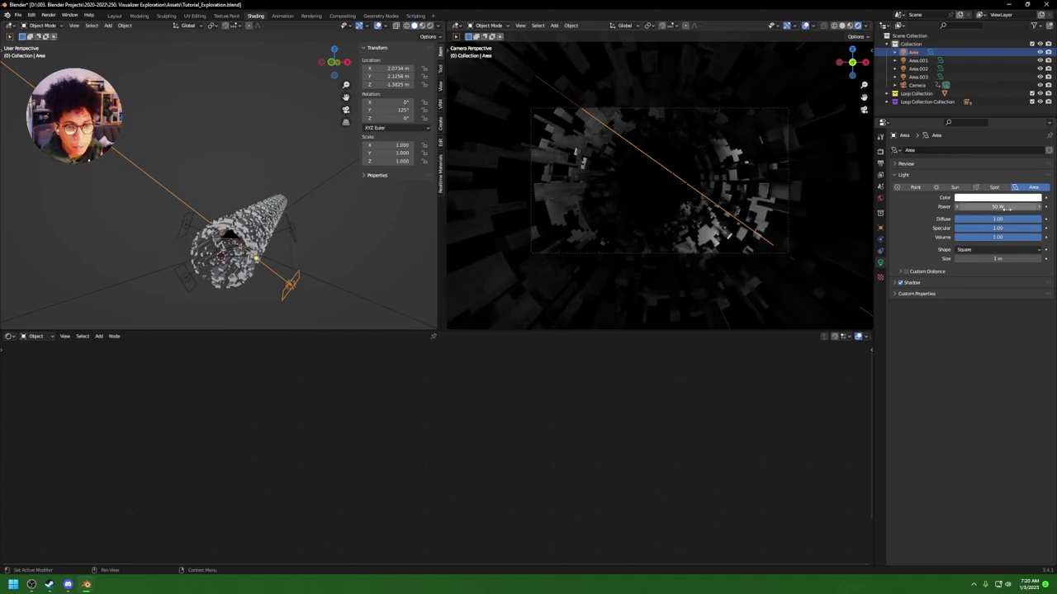
Step: Set the power of each of the two upper area lights to 50 W
{"action": "left_click", "coordinate": [289, 229]}
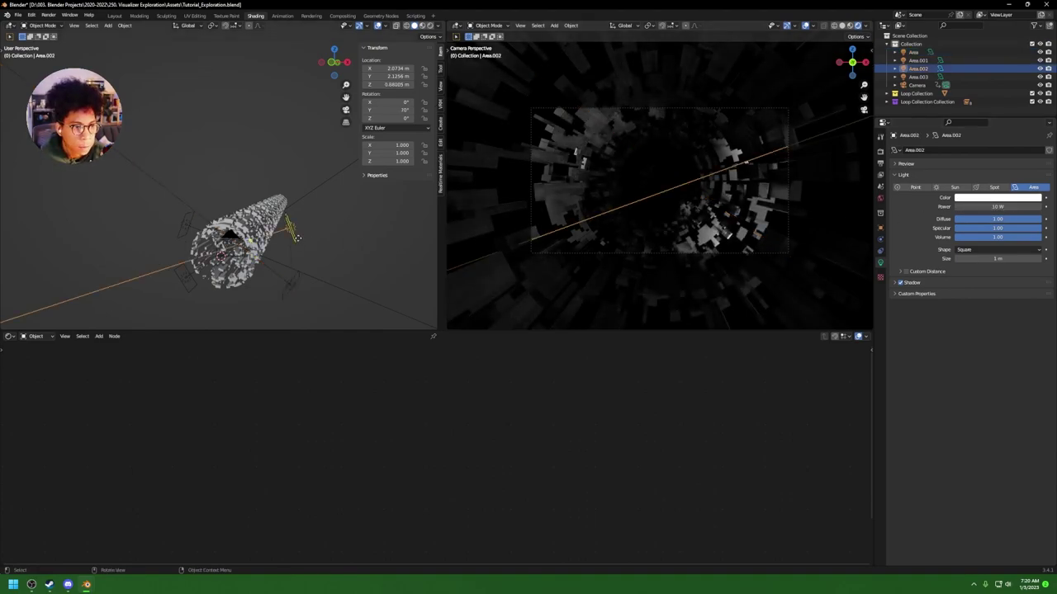
{"action": "double_click", "coordinate": [964, 206]}
{"action": "type", "text": "50"}
{"action": "key", "text": "Return"}
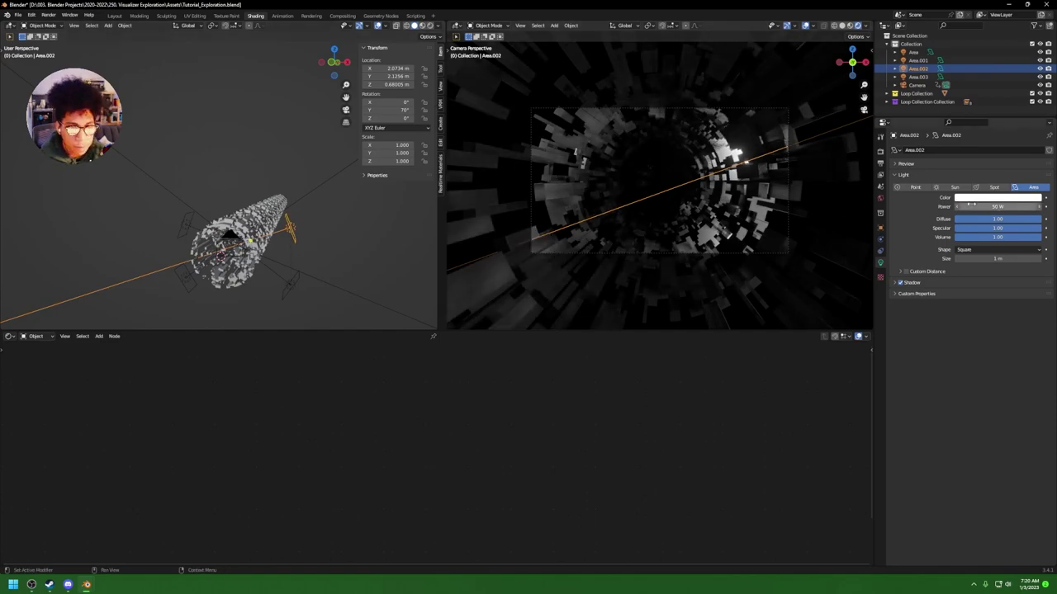
{"action": "left_click", "coordinate": [186, 226]}
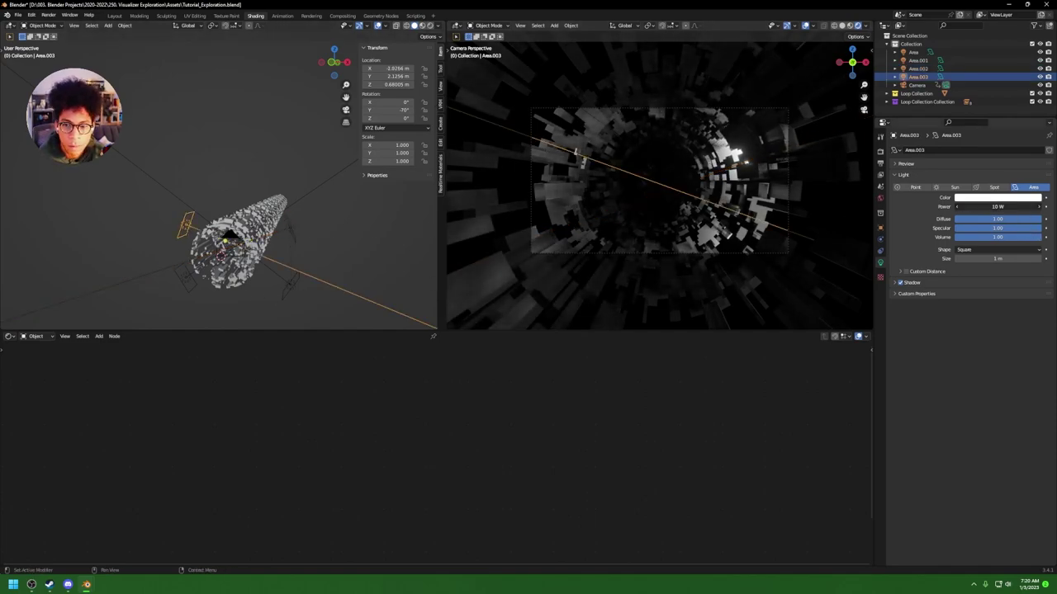
{"action": "type", "text": "50"}
{"action": "key", "text": "Return"}
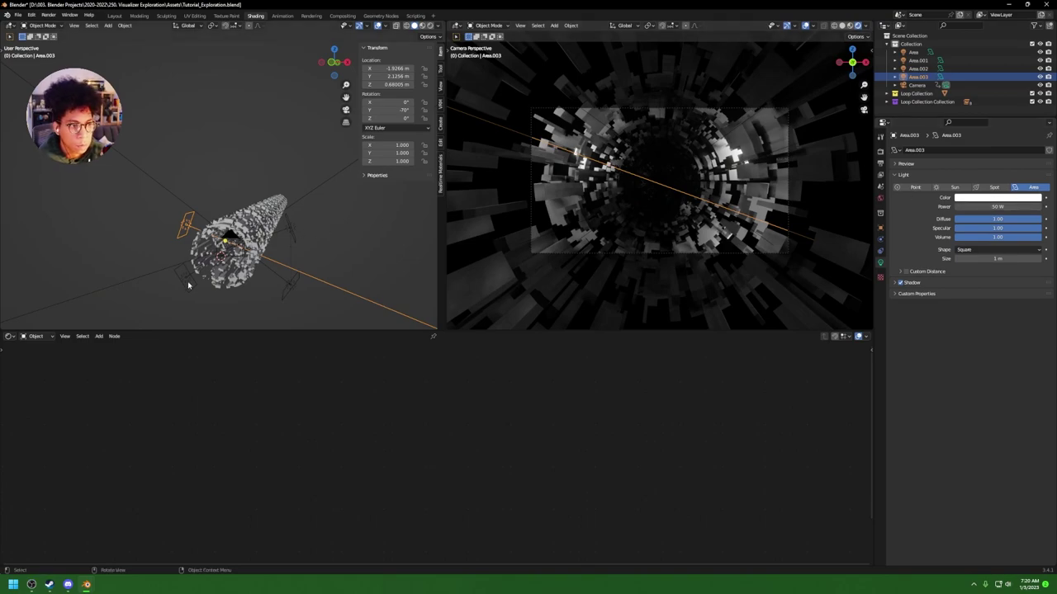
Step: Set the power of the lower area light on the negative X side to 50 W and save the project file
{"action": "left_click", "coordinate": [188, 284]}
{"action": "left_click", "coordinate": [997, 207]}
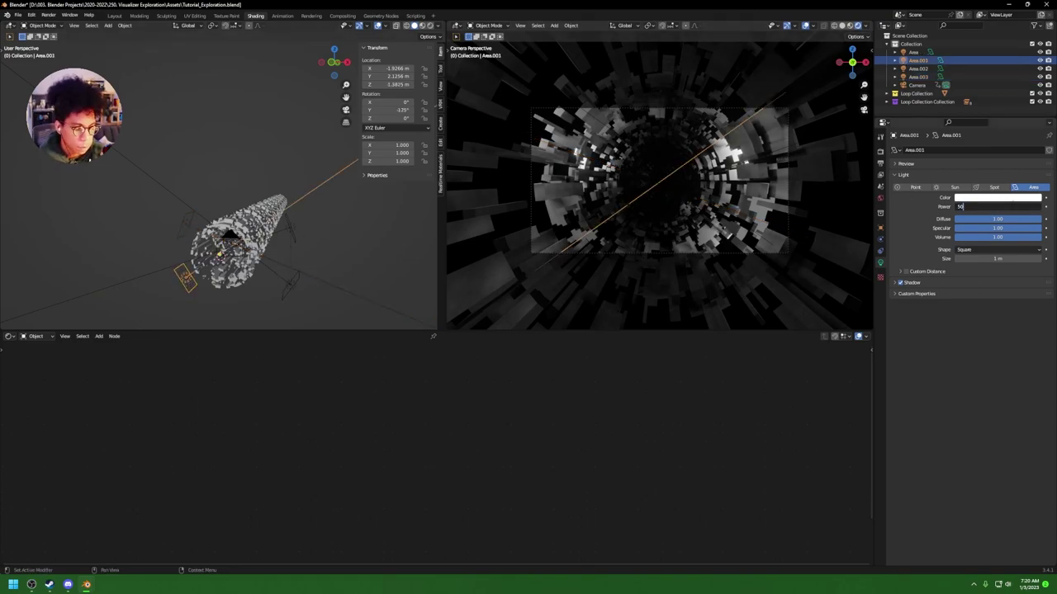
{"action": "type", "text": "50"}
{"action": "key", "text": "Return"}
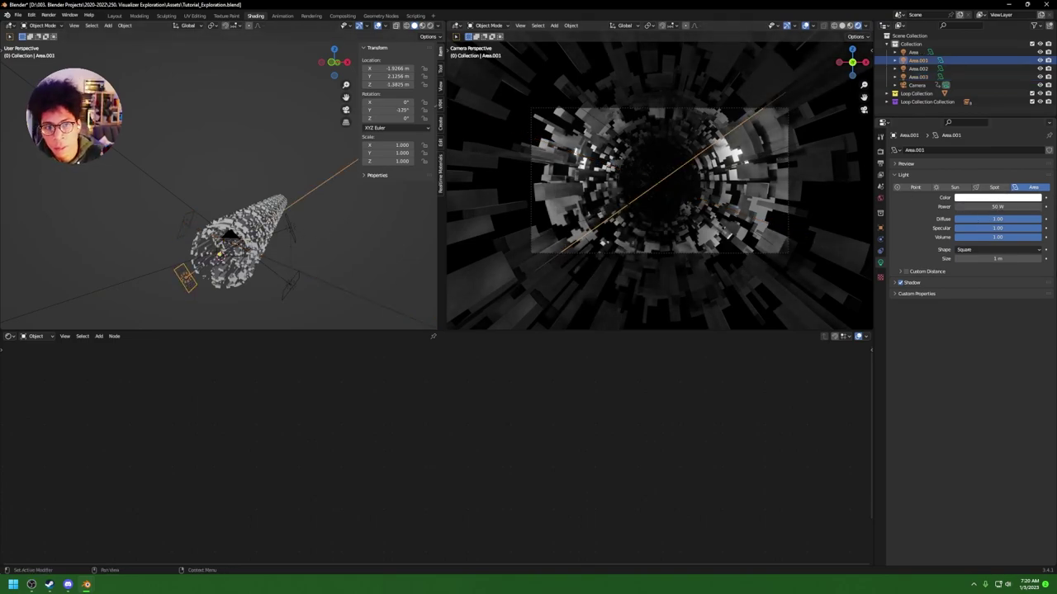
{"action": "left_click", "coordinate": [355, 272]}
{"action": "key", "text": "ctrl+s"}
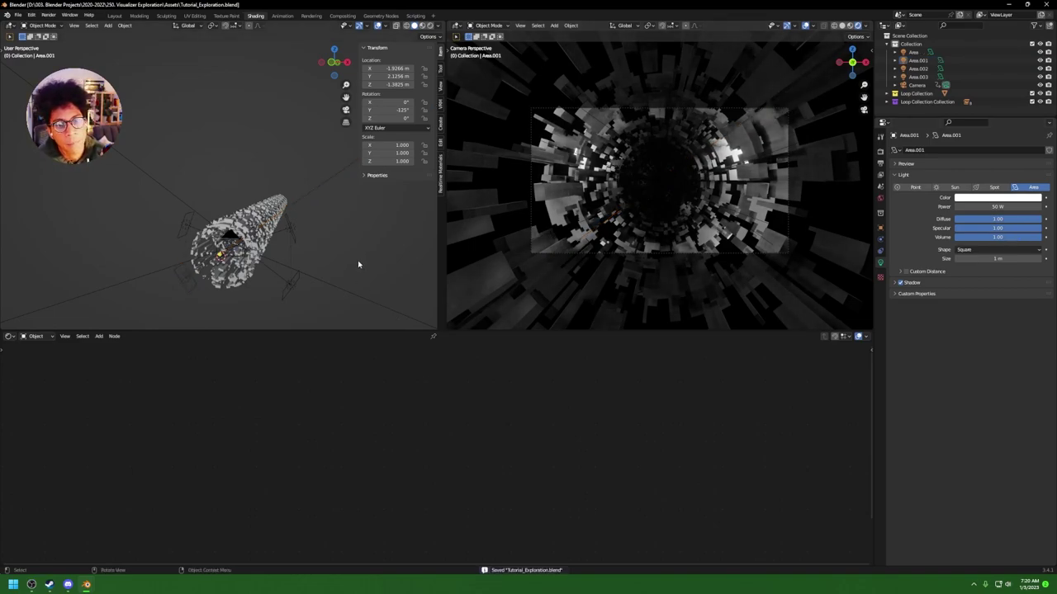
{"action": "left_click", "coordinate": [917, 60]}
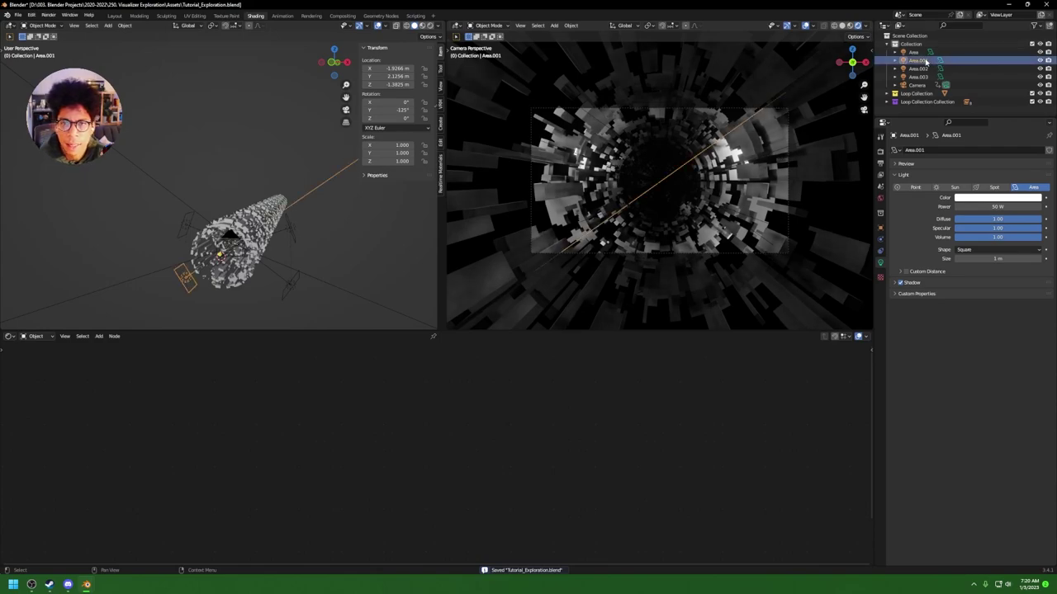
{"action": "left_click", "coordinate": [918, 69]}
{"action": "left_click", "coordinate": [912, 52]}
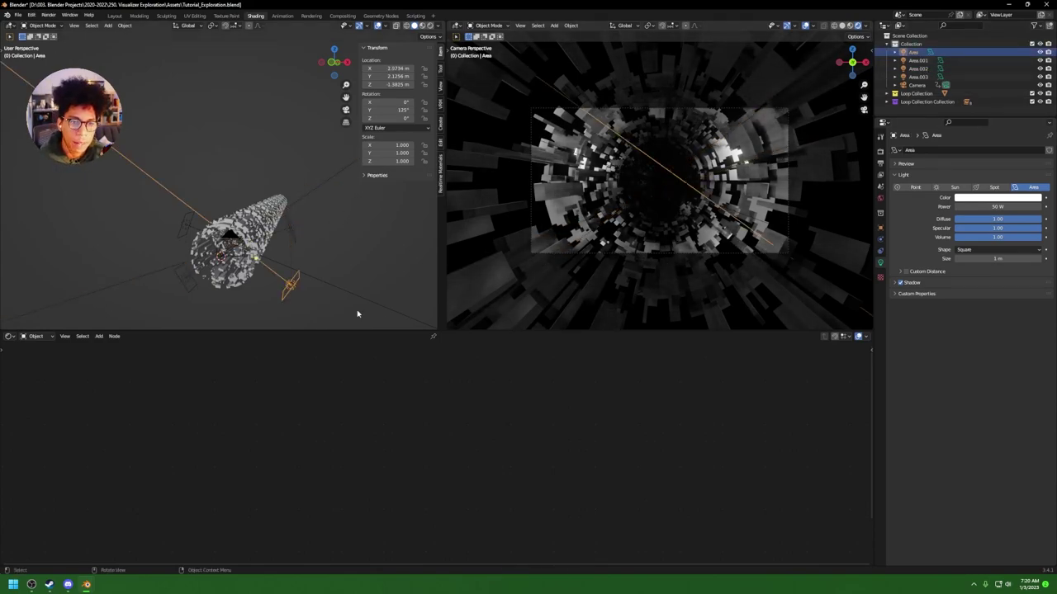
Step: Add a point light at the world origin inside the tunnel's open end
{"action": "left_click", "coordinate": [351, 264]}
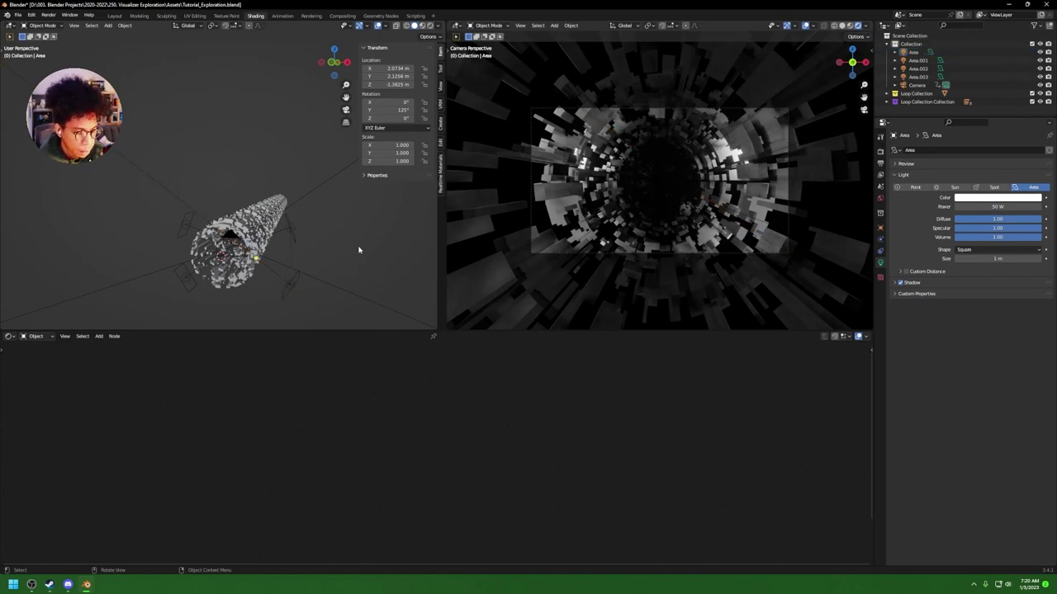
{"action": "key", "text": "shift+a"}
{"action": "left_click", "coordinate": [382, 247]}
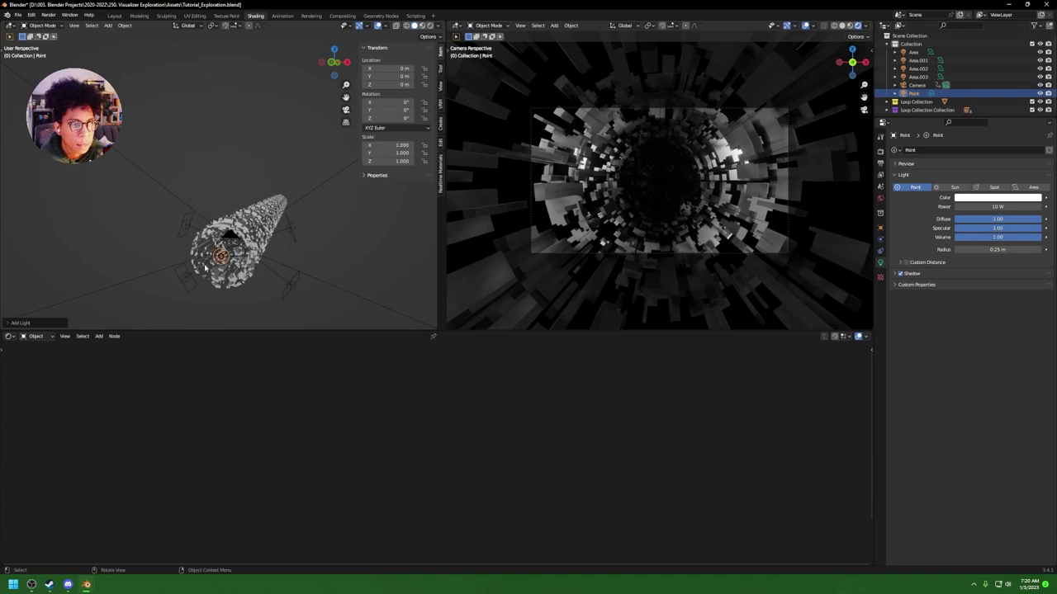
Step: Move the point light along the Y axis to about 6.76 m, deeper inside the tunnel
{"action": "middle_click_drag", "start_coordinate": [205, 267], "coordinate": [266, 263]}
{"action": "key", "text": "g"}
{"action": "key", "text": "y"}
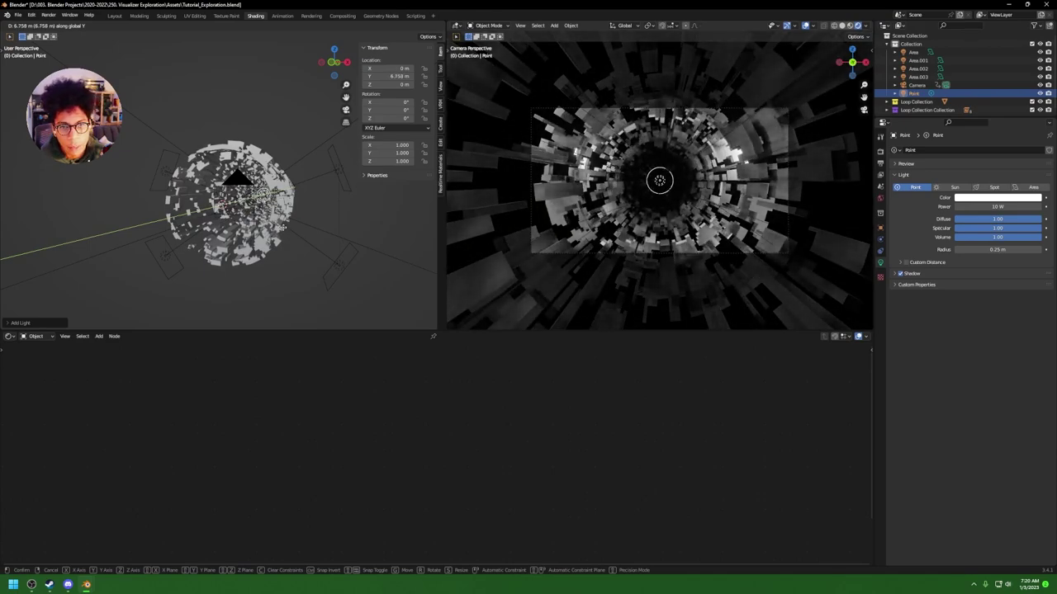
{"action": "left_click", "coordinate": [284, 228]}
Step: Try a power of 20 W on the point light and set it back to 10 W
{"action": "left_click", "coordinate": [971, 207]}
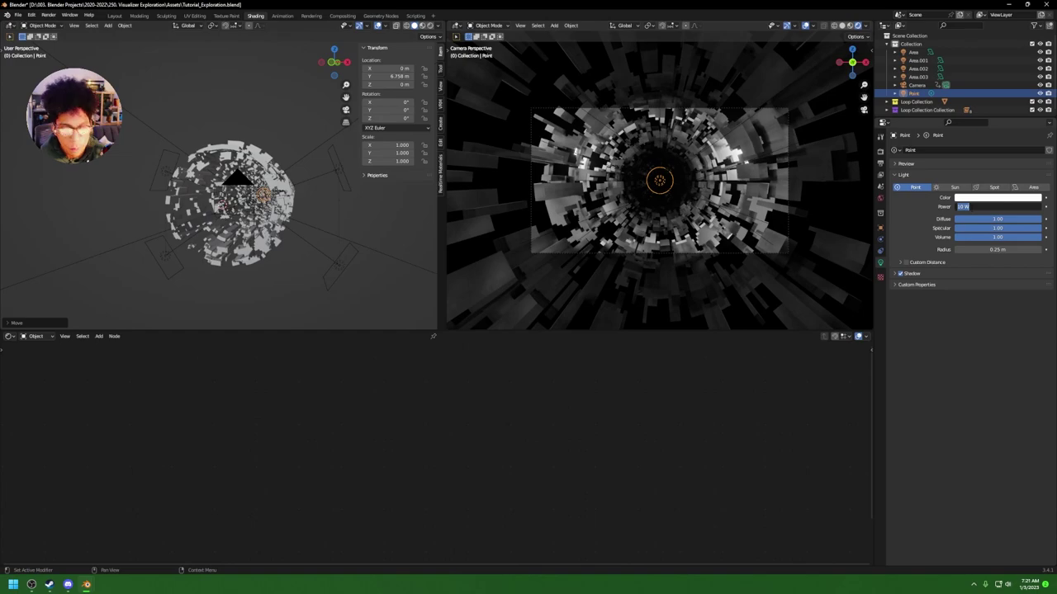
{"action": "type", "text": "20"}
{"action": "key", "text": "Return"}
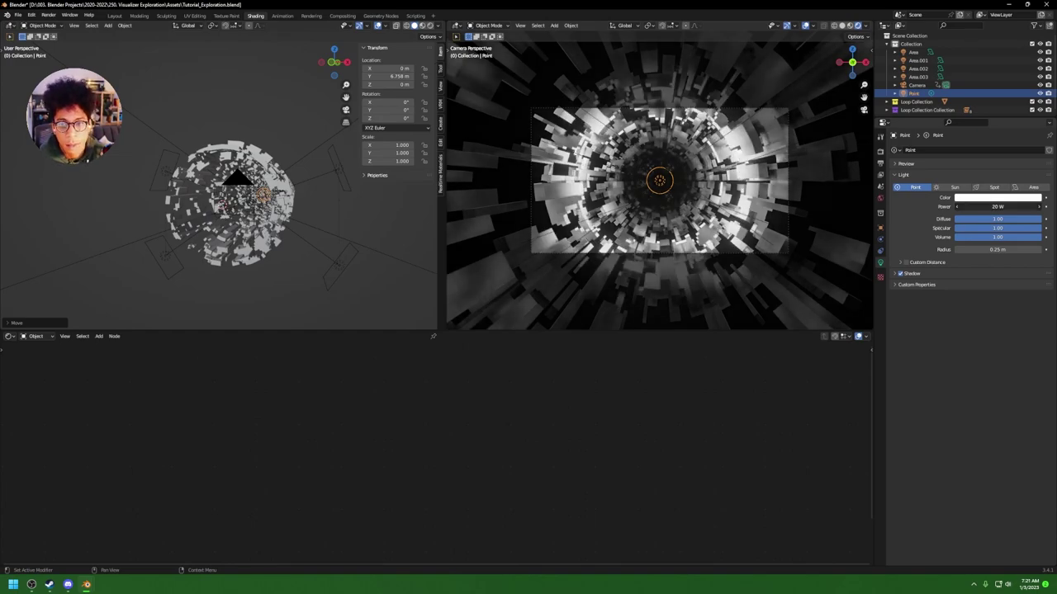
{"action": "left_click", "coordinate": [970, 206]}
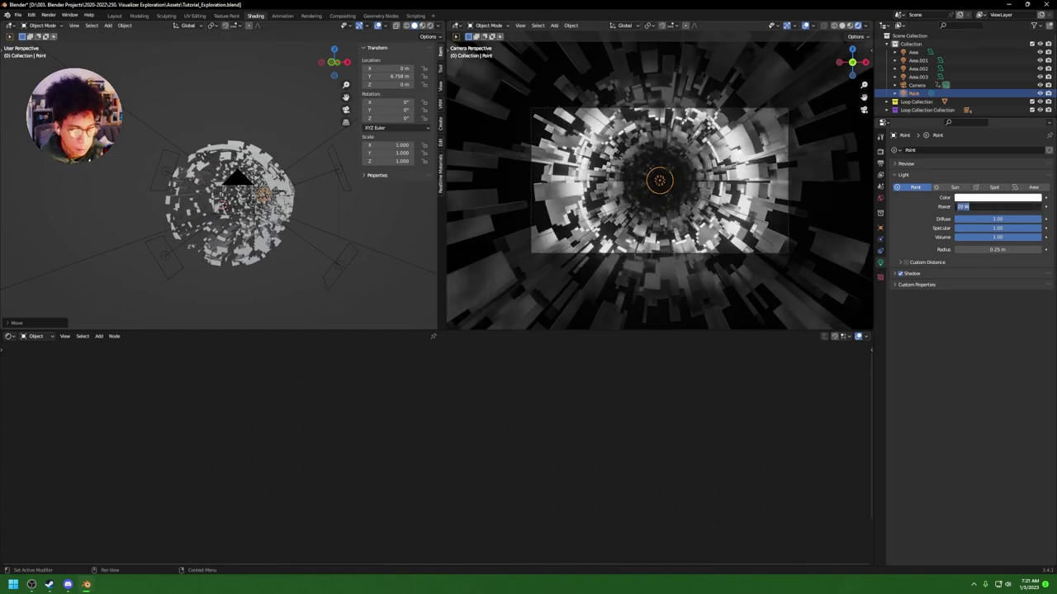
{"action": "type", "text": "10"}
{"action": "key", "text": "Return"}
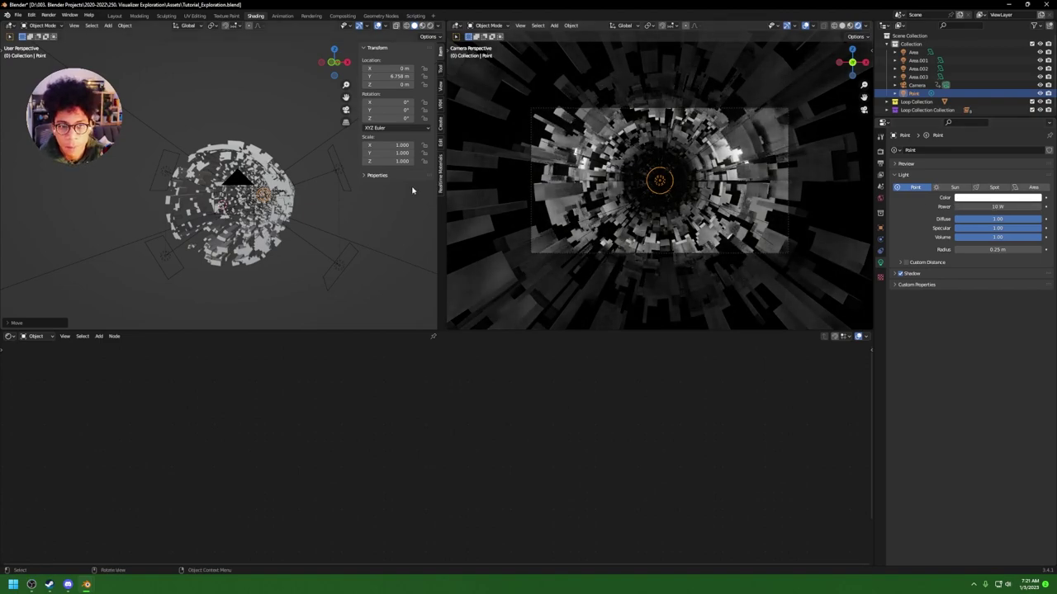
Step: Move the point light farther along the Y axis to about 7.13 m and save the project file
{"action": "key", "text": "g"}
{"action": "key", "text": "y"}
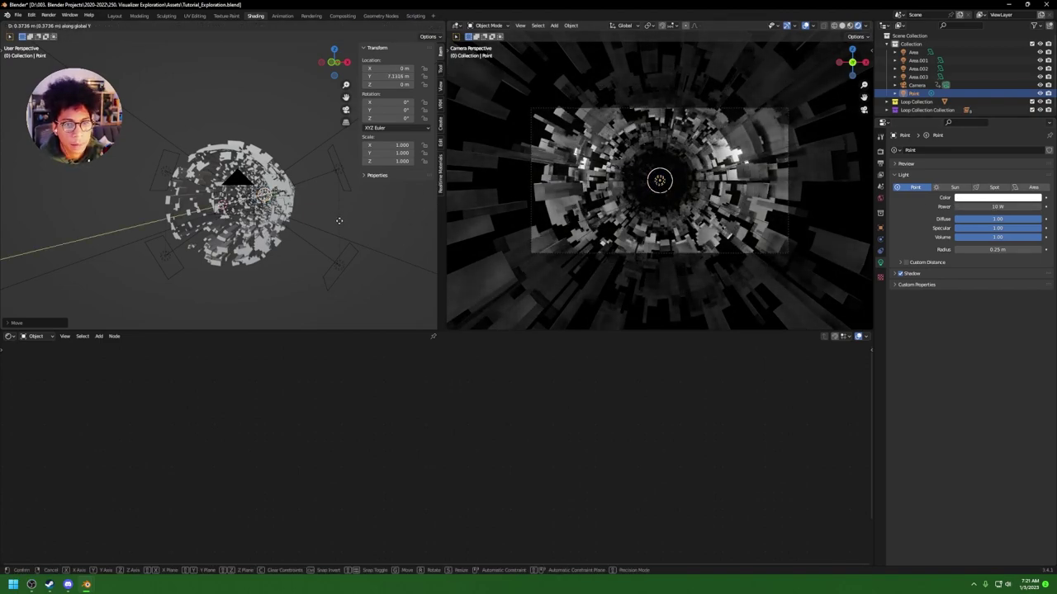
{"action": "left_click", "coordinate": [355, 221]}
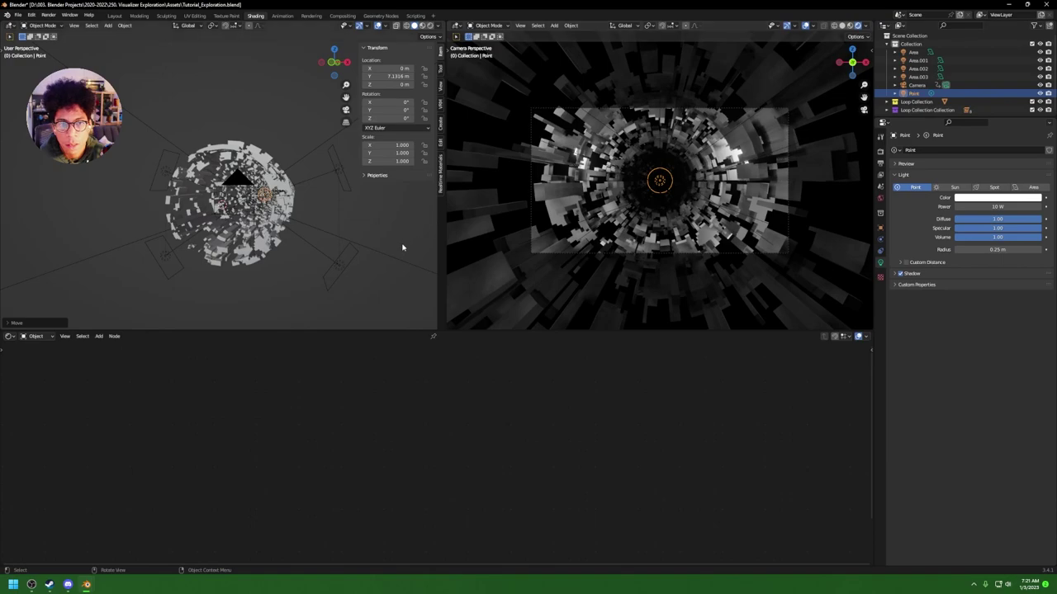
{"action": "left_click", "coordinate": [395, 218]}
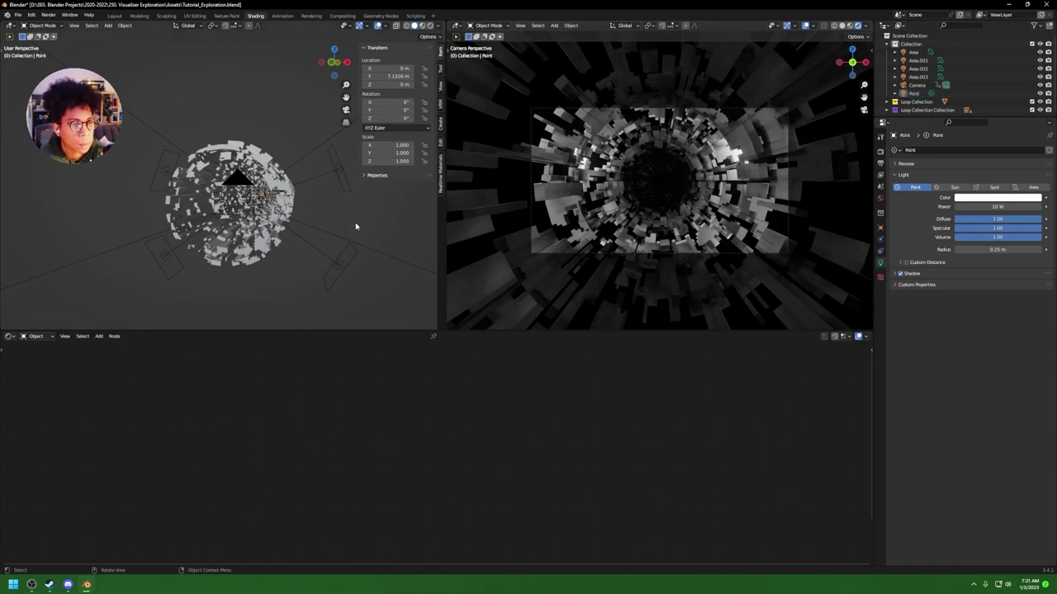
{"action": "middle_click_drag", "start_coordinate": [356, 227], "coordinate": [361, 236]}
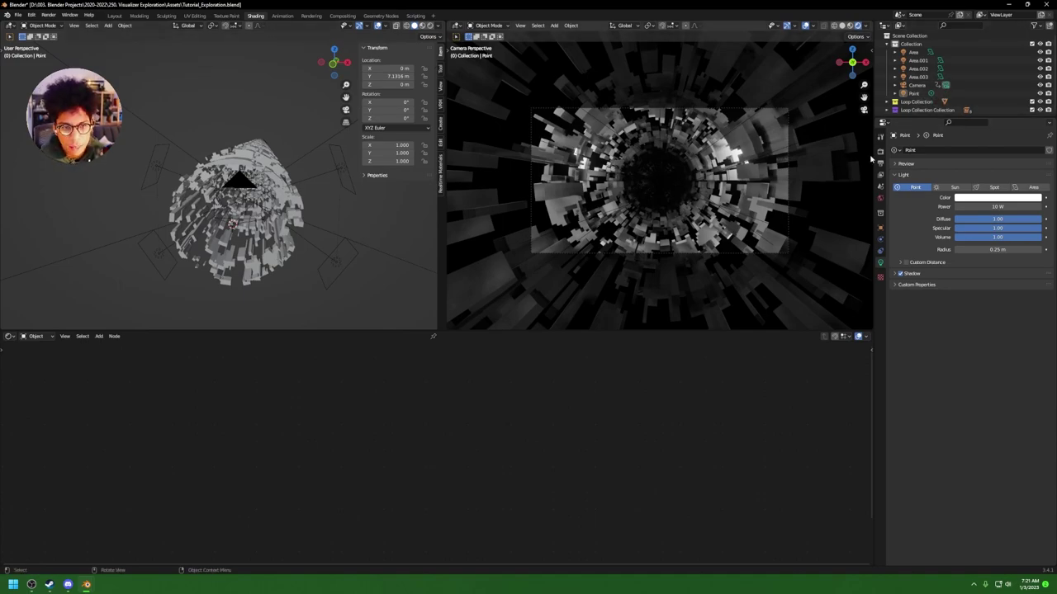
{"action": "left_click", "coordinate": [913, 93]}
{"action": "key", "text": "ctrl+s"}
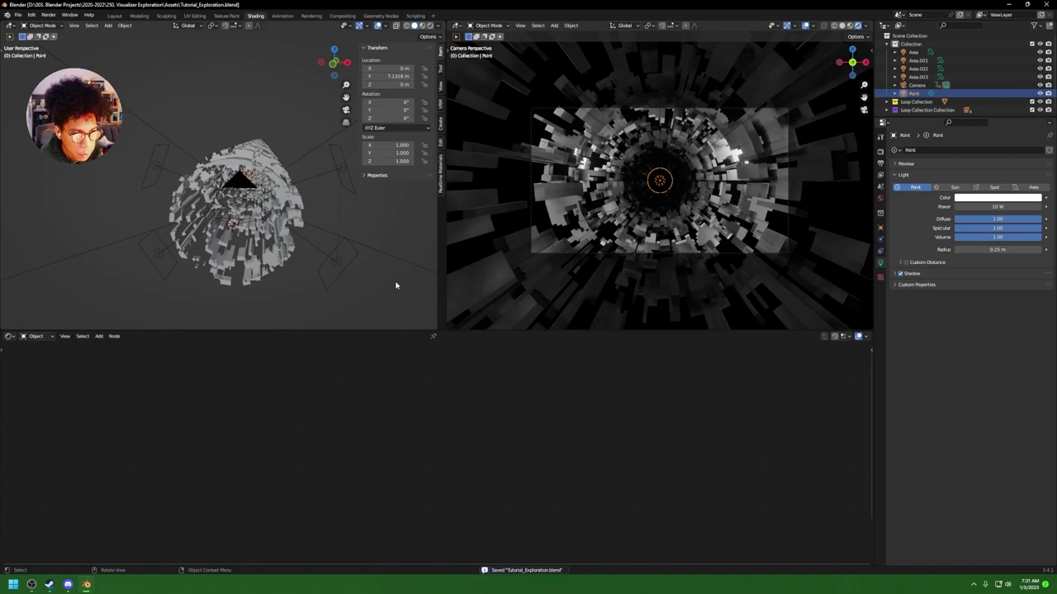
{"action": "left_click", "coordinate": [370, 279]}
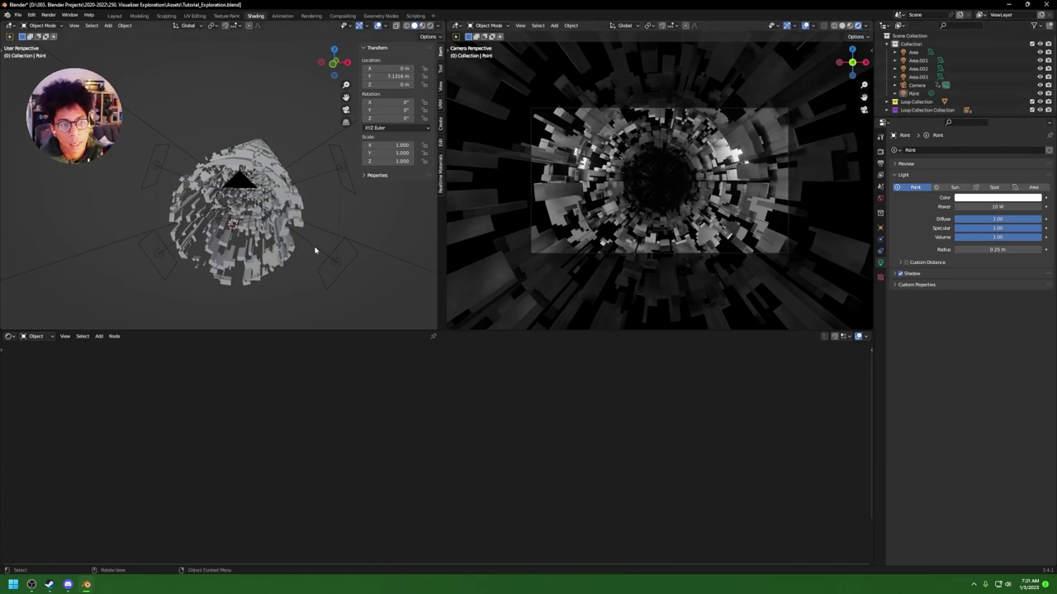
{"action": "left_click", "coordinate": [915, 95]}
{"action": "left_click", "coordinate": [914, 52]}
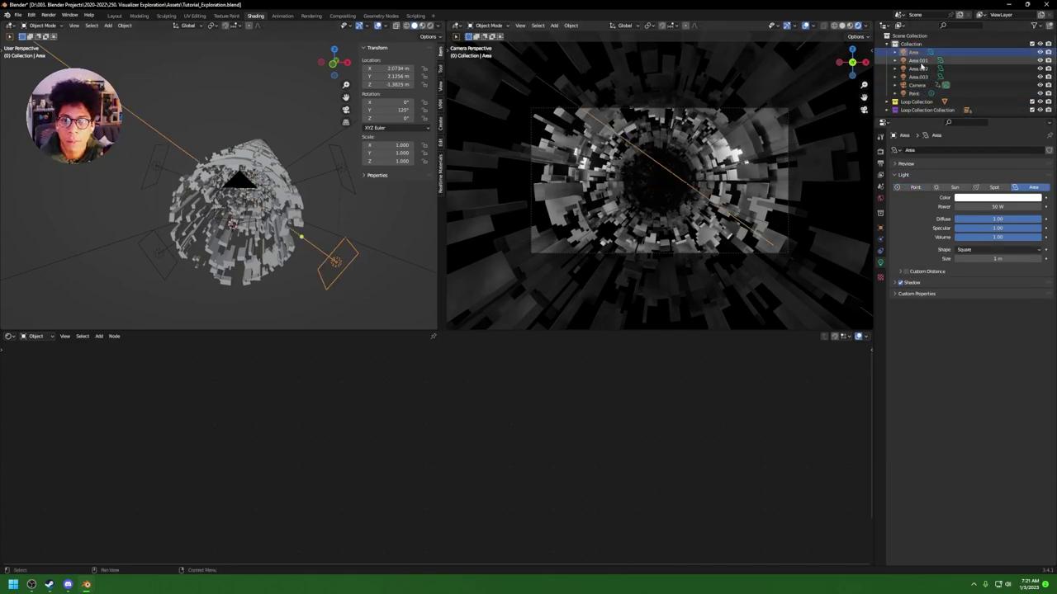
{"action": "left_click", "coordinate": [918, 61]}
{"action": "left_click", "coordinate": [920, 54]}
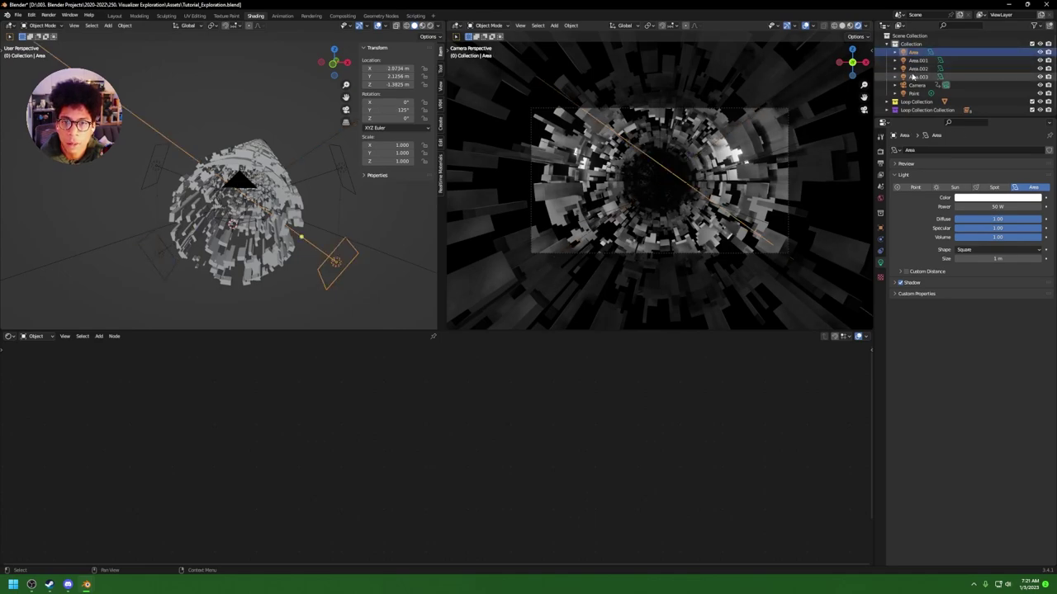
{"action": "left_click", "coordinate": [917, 77]}
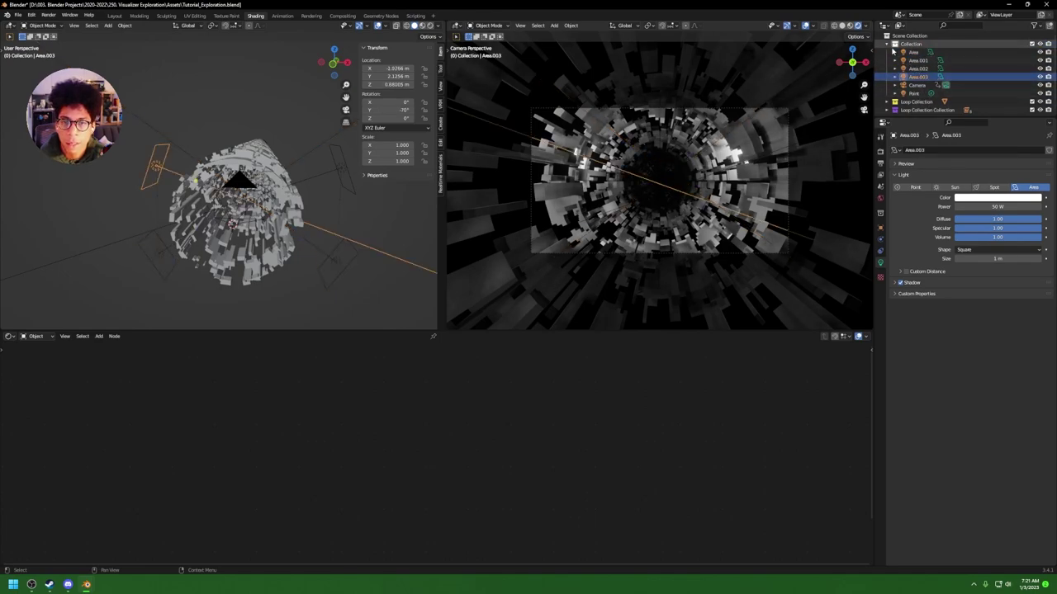
Step: Parent the four area lights and the point light to the camera and clear the selection
{"action": "left_click", "coordinate": [914, 52]}
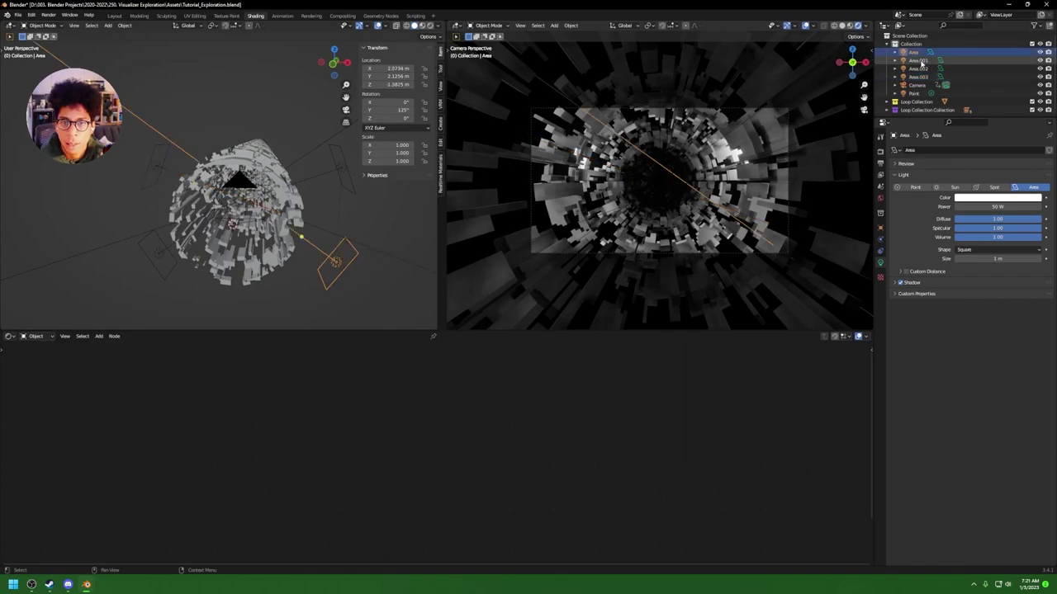
{"action": "left_click", "coordinate": [917, 61], "text": "ctrl"}
{"action": "left_click", "coordinate": [920, 70], "text": "ctrl"}
{"action": "left_click", "coordinate": [920, 78], "text": "ctrl"}
{"action": "left_click", "coordinate": [919, 95], "text": "ctrl"}
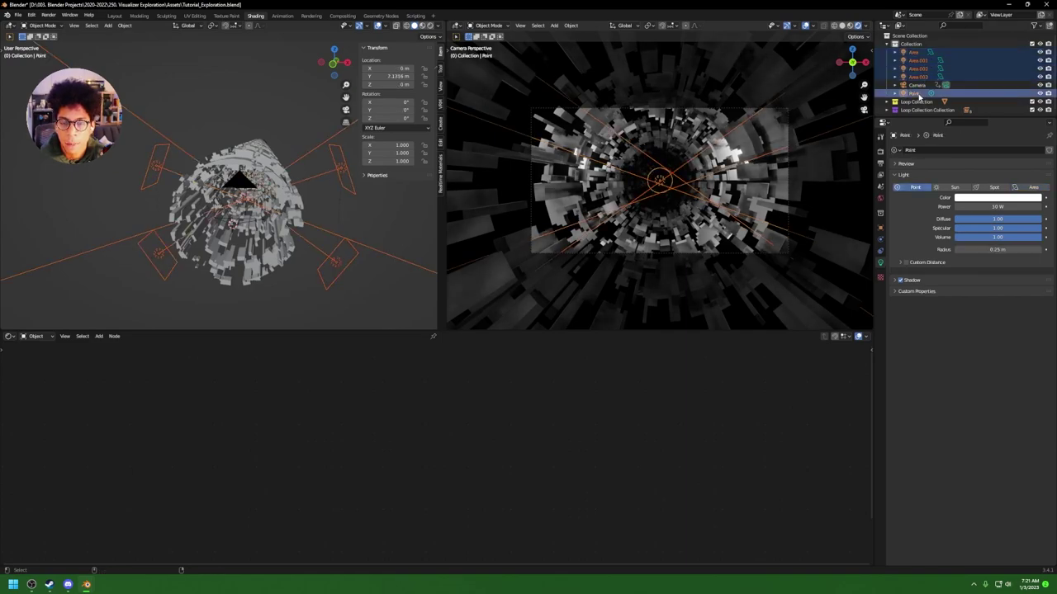
{"action": "left_click_drag", "start_coordinate": [917, 94], "coordinate": [923, 86]}
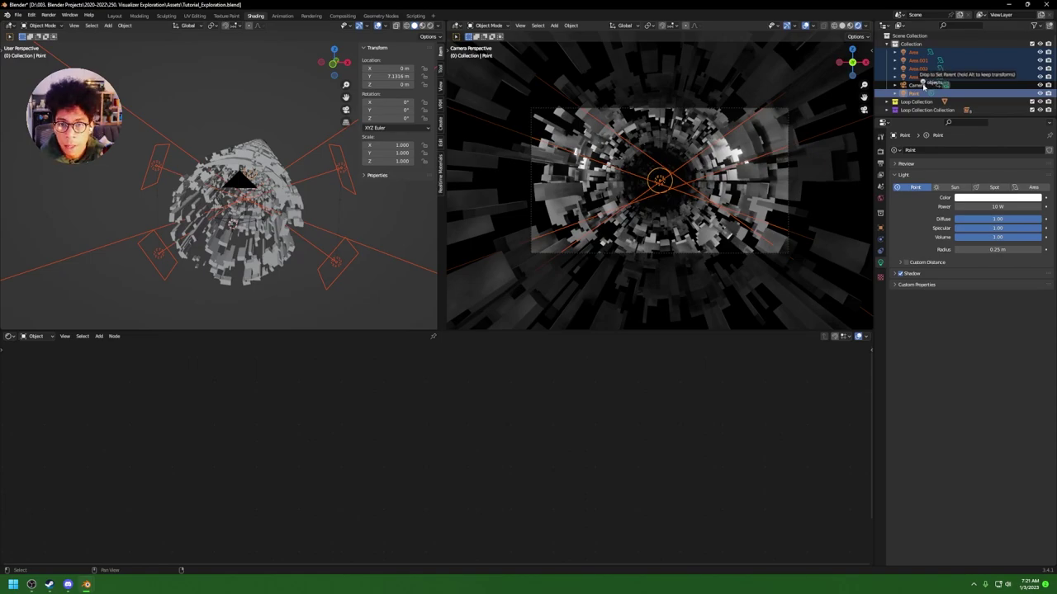
{"action": "left_click_drag", "start_coordinate": [923, 85], "coordinate": [922, 86]}
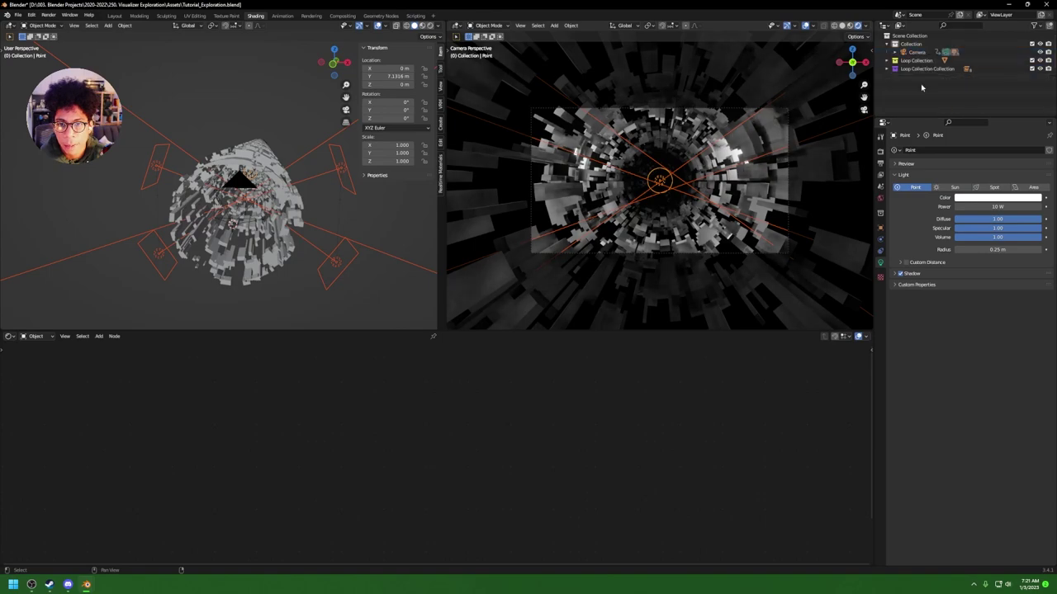
{"action": "left_click", "coordinate": [352, 308]}
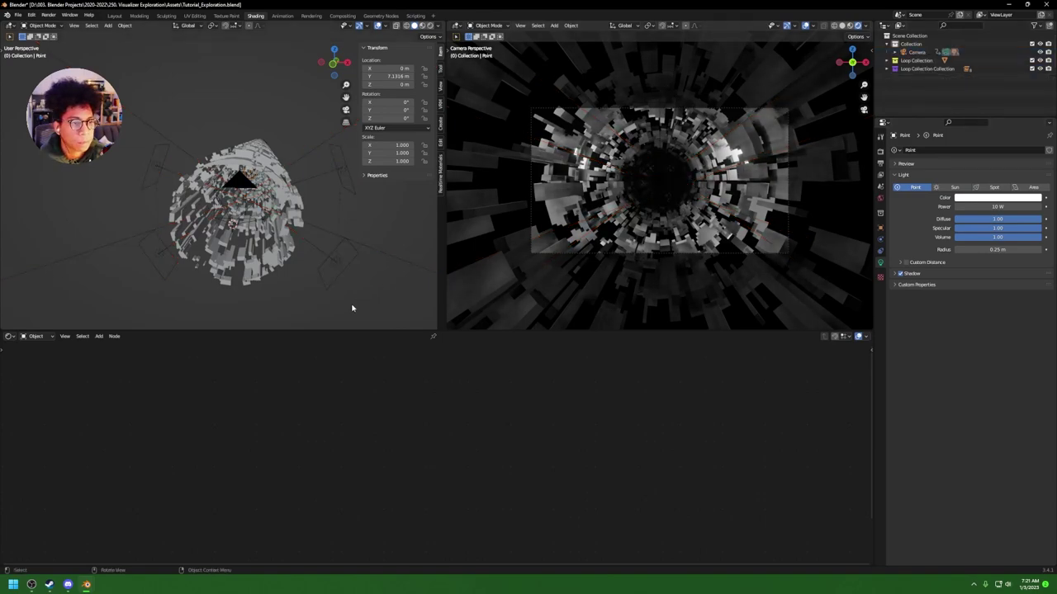
Step: Play the animation and examine from several angles how the lights travel with the camera along the tunnel
{"action": "key", "text": "space"}
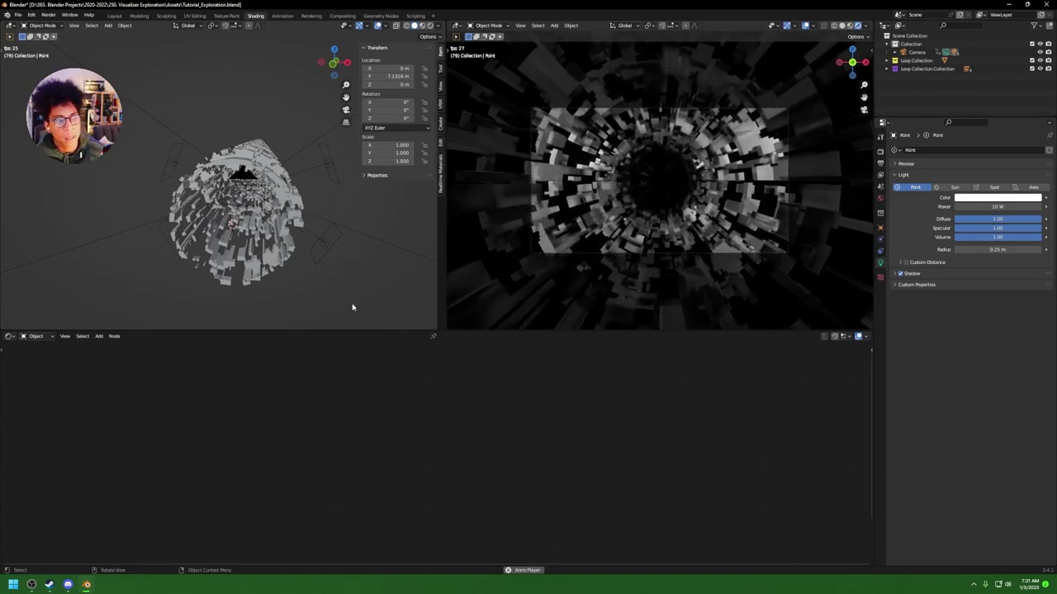
{"action": "middle_click_drag", "start_coordinate": [287, 201], "coordinate": [333, 194]}
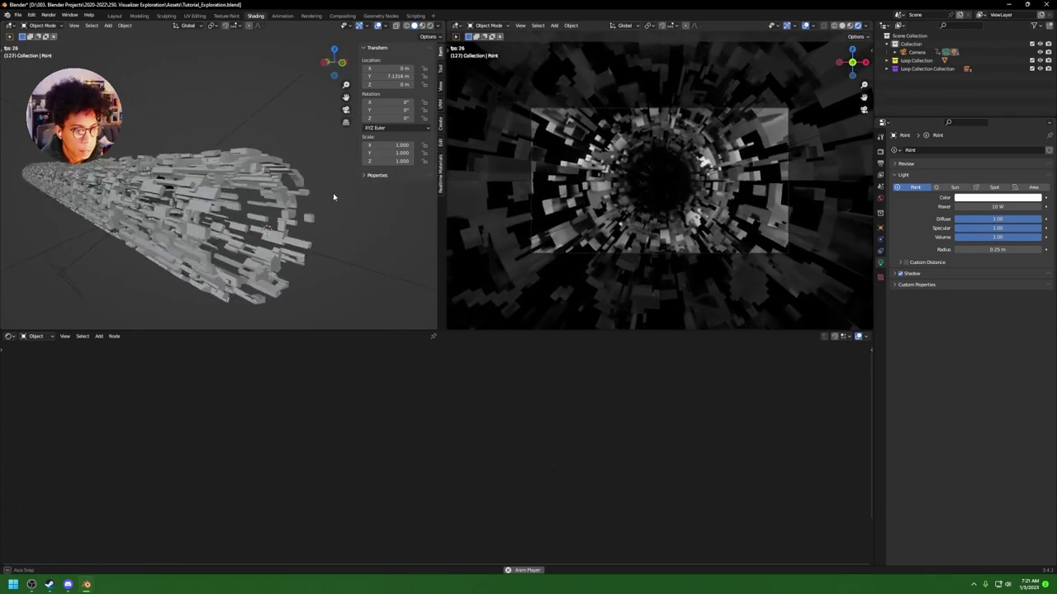
{"action": "middle_click_drag", "start_coordinate": [180, 198], "coordinate": [132, 211]}
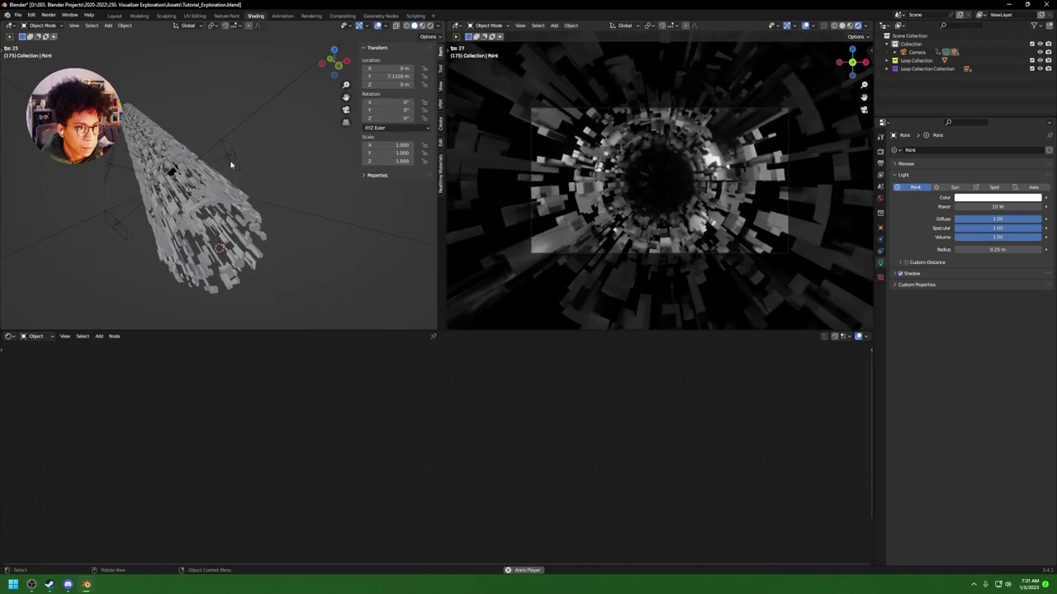
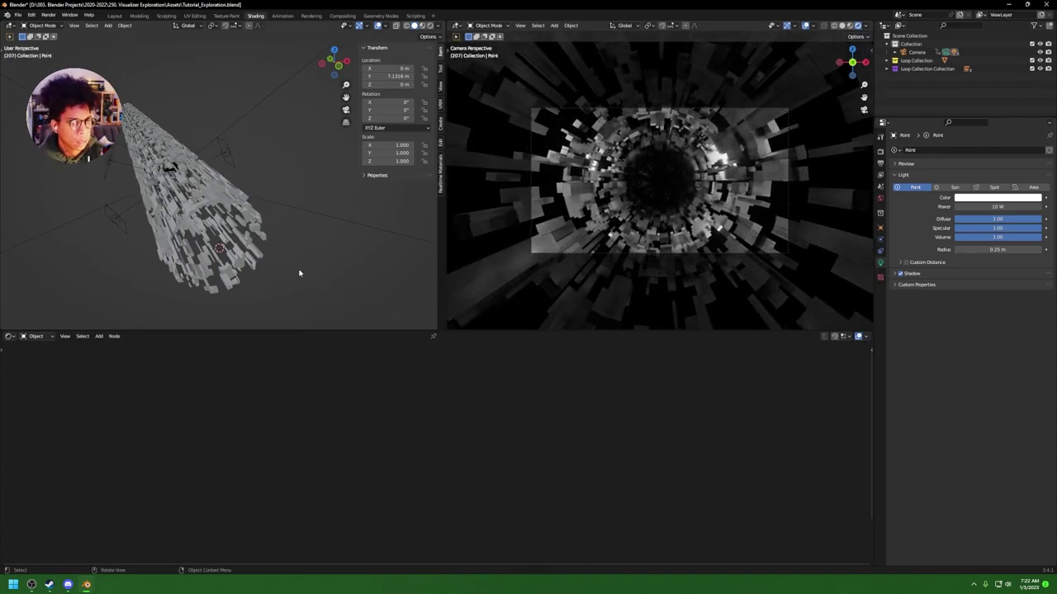
Step: Stop playback, switch to the Visualizer_Experiment_002 file and compare the colour and power settings of its area lights
{"action": "key", "text": "Escape"}
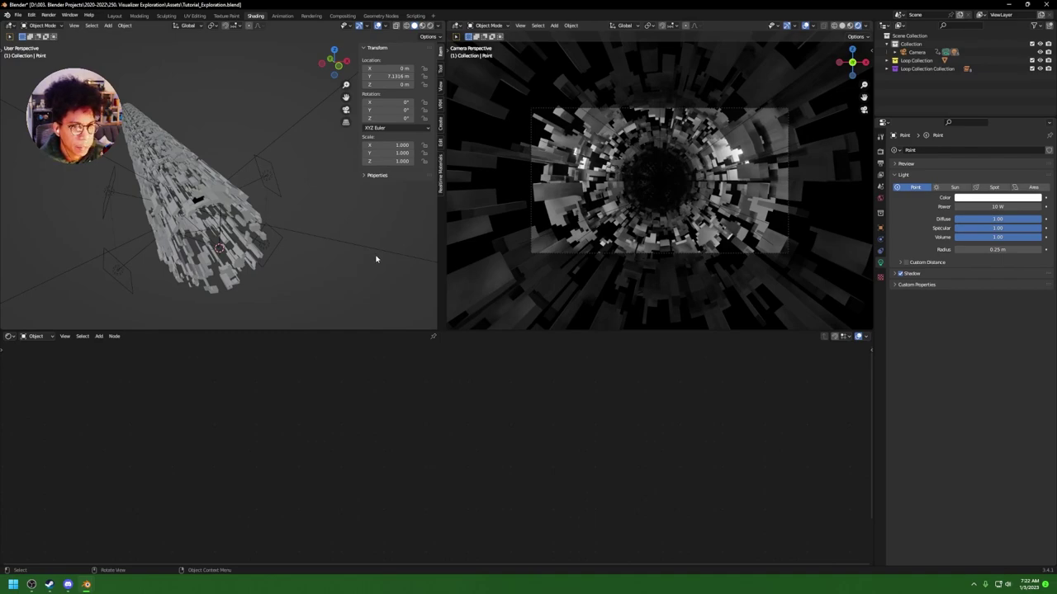
{"action": "mouse_move", "coordinate": [86, 585]}
{"action": "left_click", "coordinate": [125, 535]}
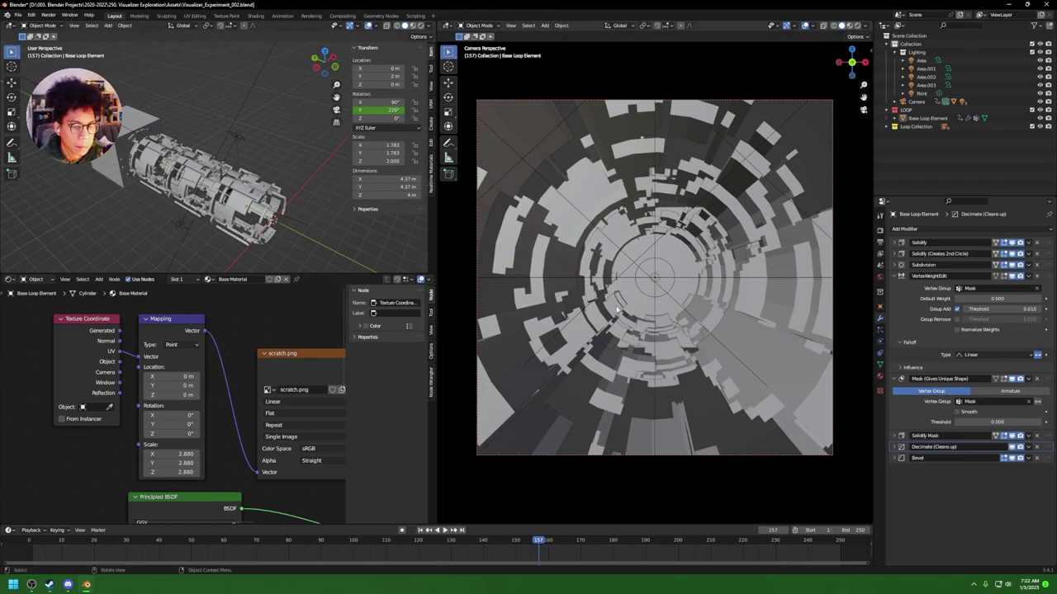
{"action": "left_click", "coordinate": [921, 61]}
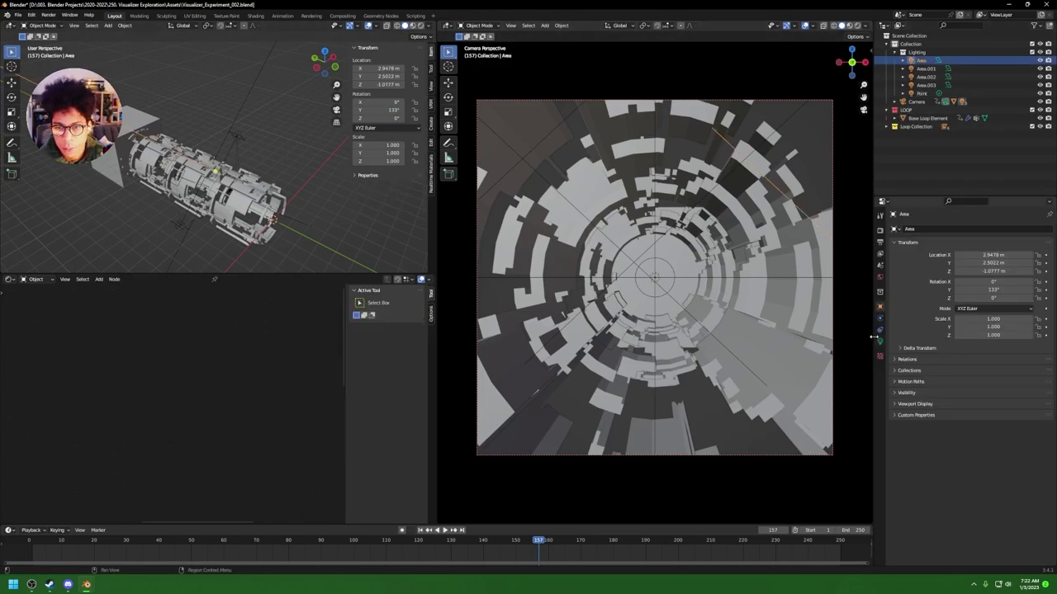
{"action": "left_click", "coordinate": [880, 341]}
{"action": "left_click", "coordinate": [925, 69]}
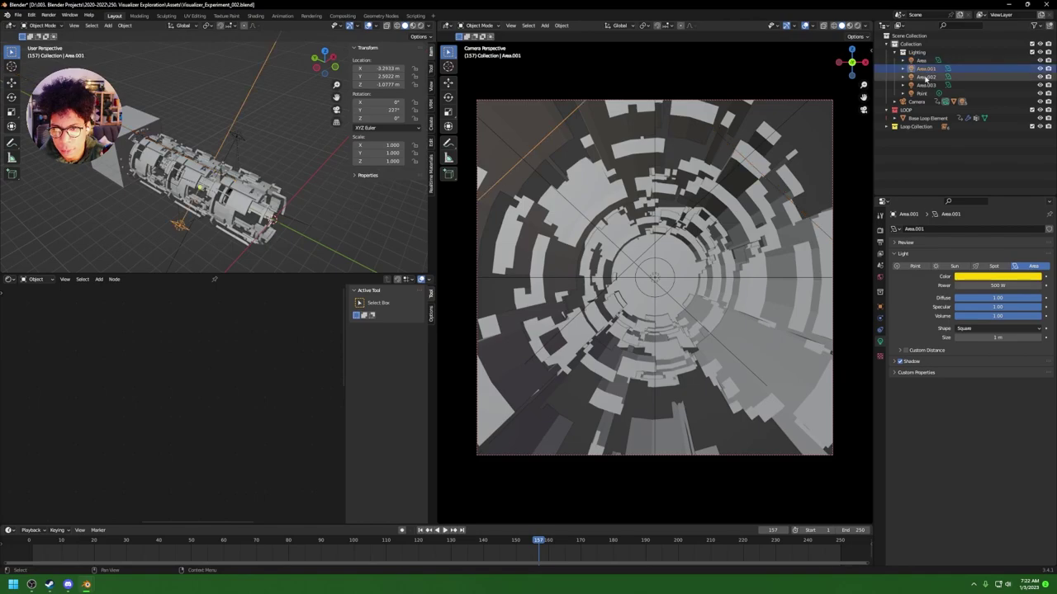
{"action": "left_click", "coordinate": [926, 78]}
{"action": "left_click", "coordinate": [925, 87]}
{"action": "left_click", "coordinate": [925, 78]}
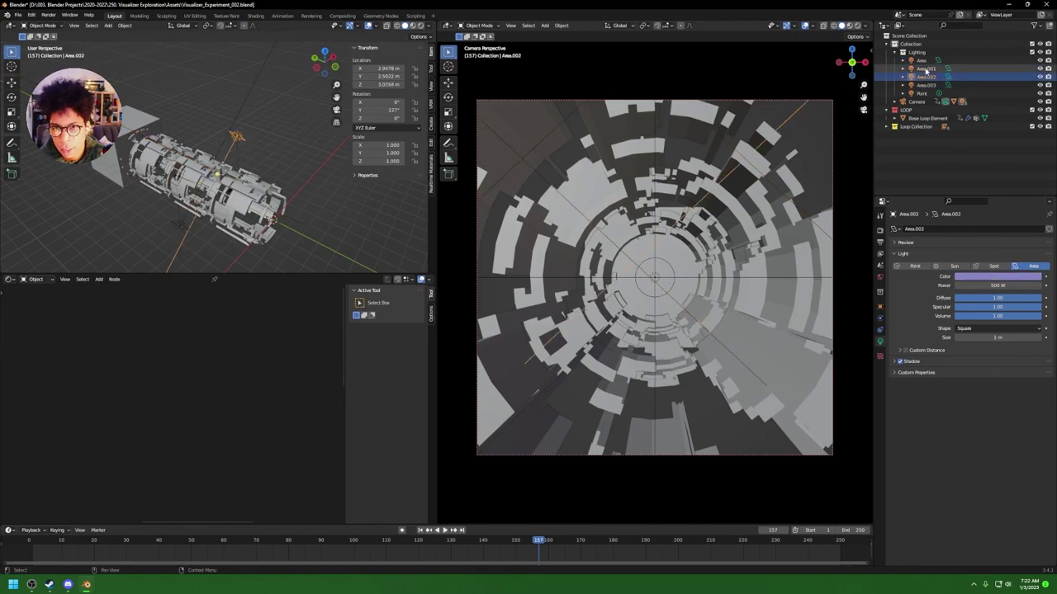
{"action": "left_click", "coordinate": [926, 69]}
{"action": "left_click", "coordinate": [923, 62]}
{"action": "left_click", "coordinate": [923, 69]}
{"action": "left_click", "coordinate": [923, 61]}
{"action": "left_click", "coordinate": [923, 69]}
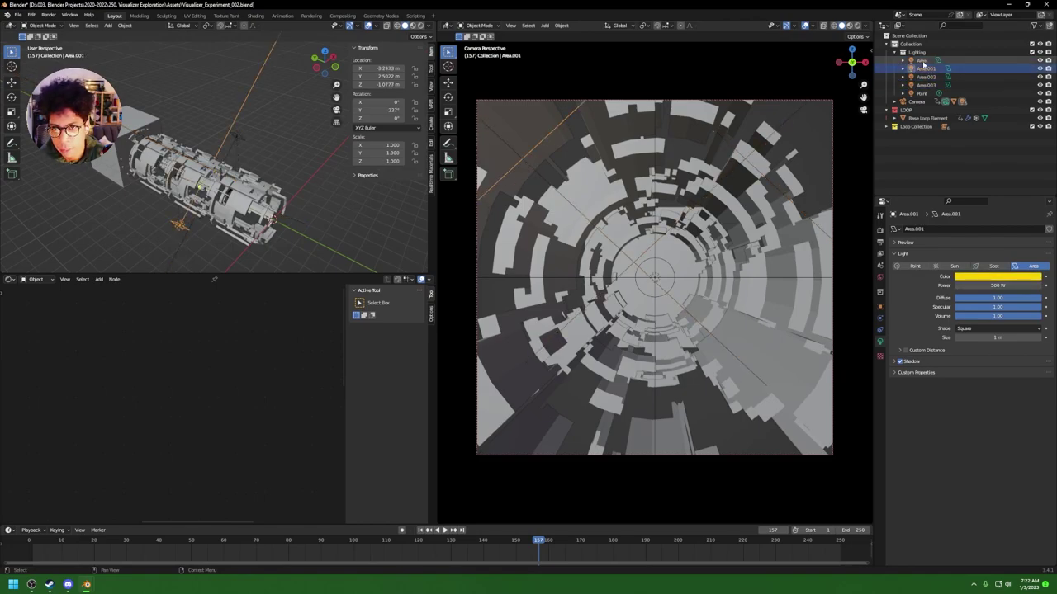
{"action": "left_click", "coordinate": [923, 61]}
{"action": "left_click", "coordinate": [925, 70]}
{"action": "left_click", "coordinate": [926, 78]}
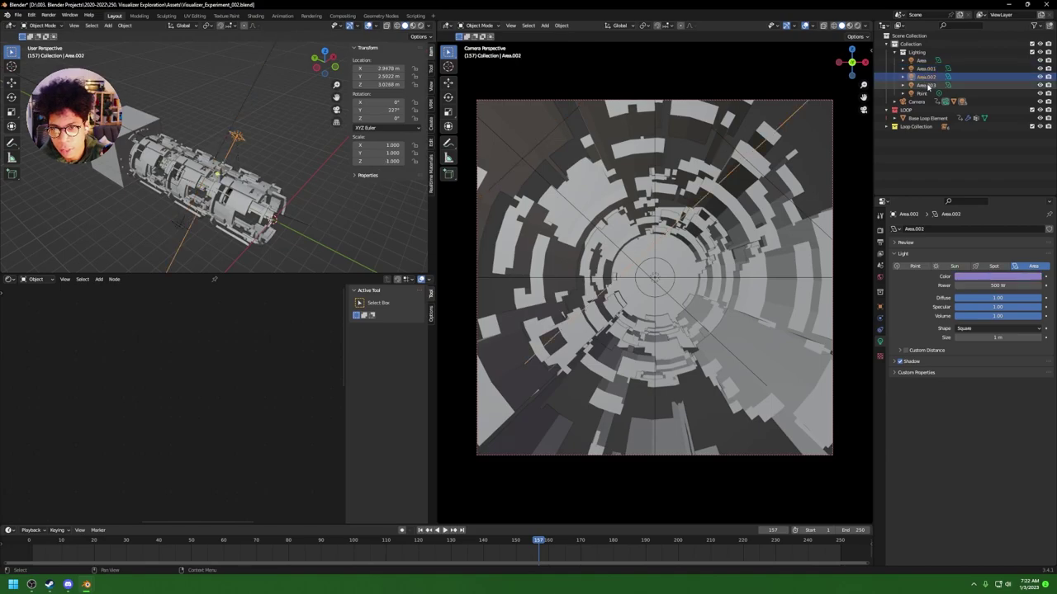
{"action": "left_click", "coordinate": [927, 85]}
{"action": "left_click", "coordinate": [924, 68]}
{"action": "left_click", "coordinate": [925, 77]}
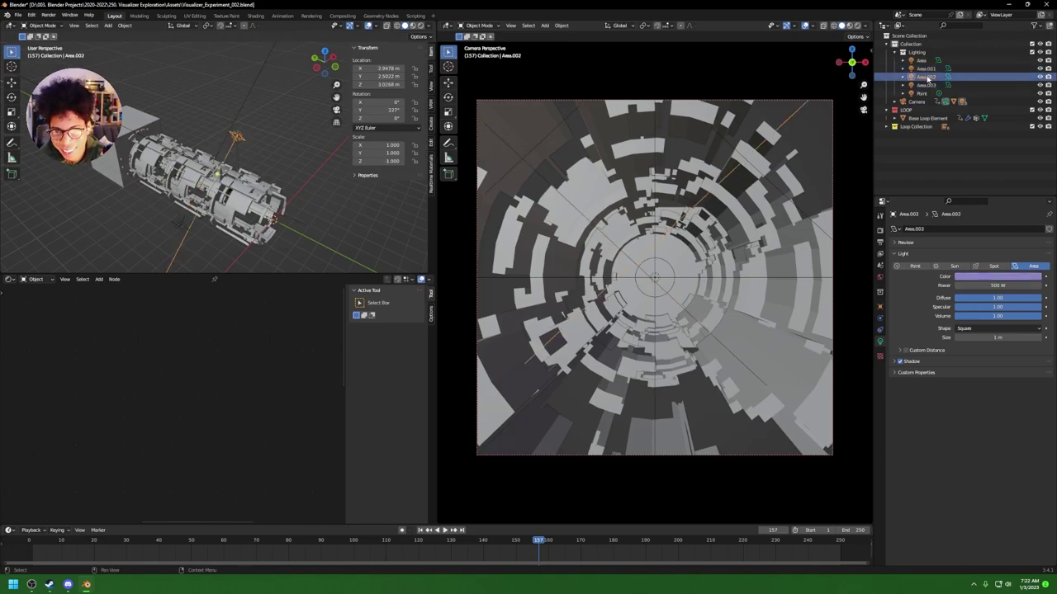
Step: Copy the hex value of the yellow colour from the Area.001 light in the reference file
{"action": "left_click", "coordinate": [925, 69]}
{"action": "left_click", "coordinate": [995, 277]}
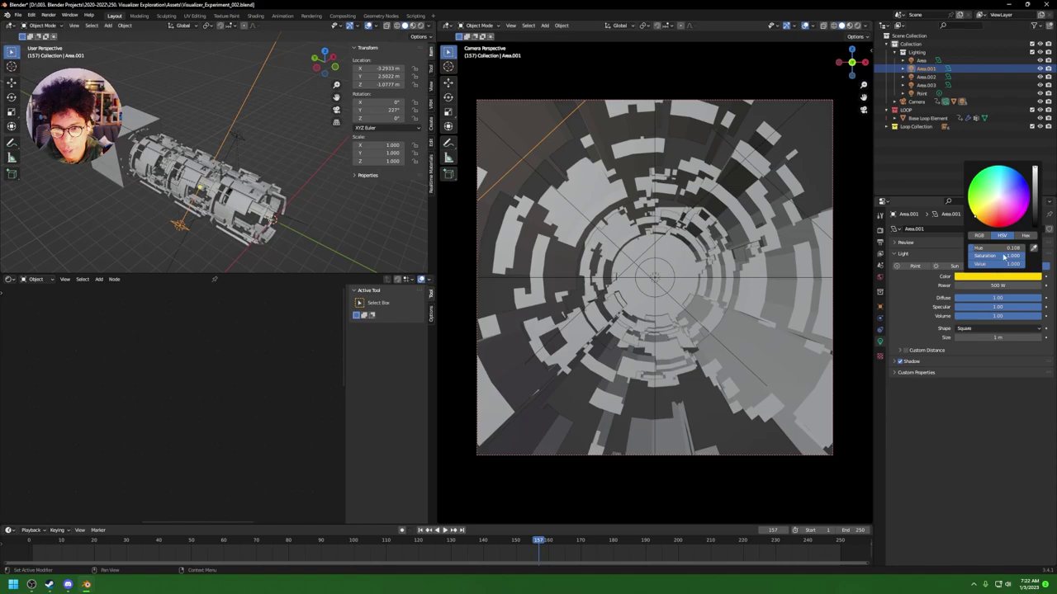
{"action": "left_click", "coordinate": [1025, 236]}
{"action": "left_click", "coordinate": [986, 248]}
{"action": "key", "text": "ctrl+c"}
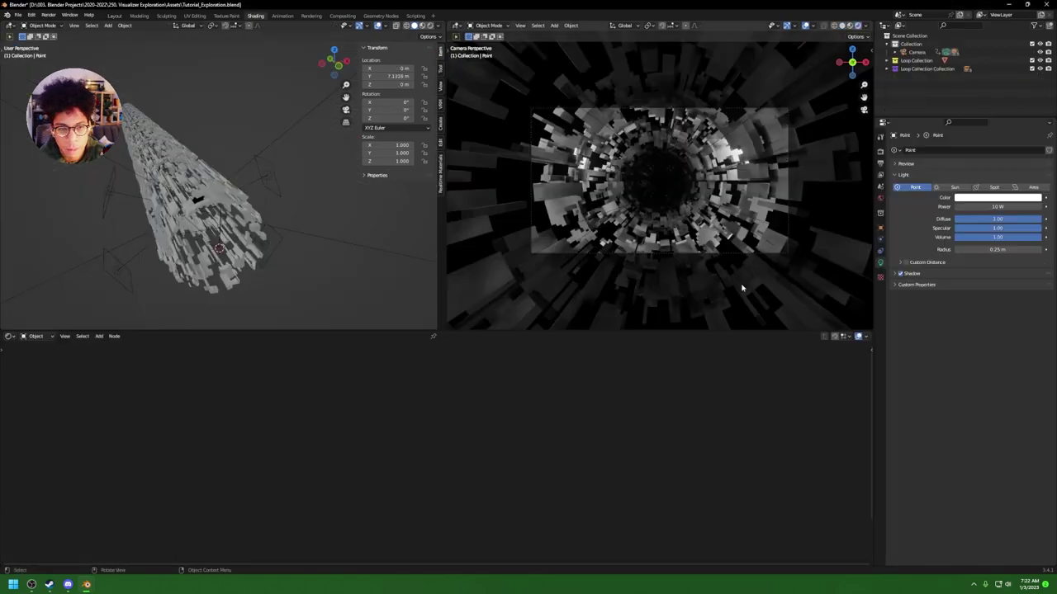
Step: In Tutorial_Exploration, expand the camera's children and apply the copied yellow hex colour to the Area light
{"action": "left_click", "coordinate": [896, 54]}
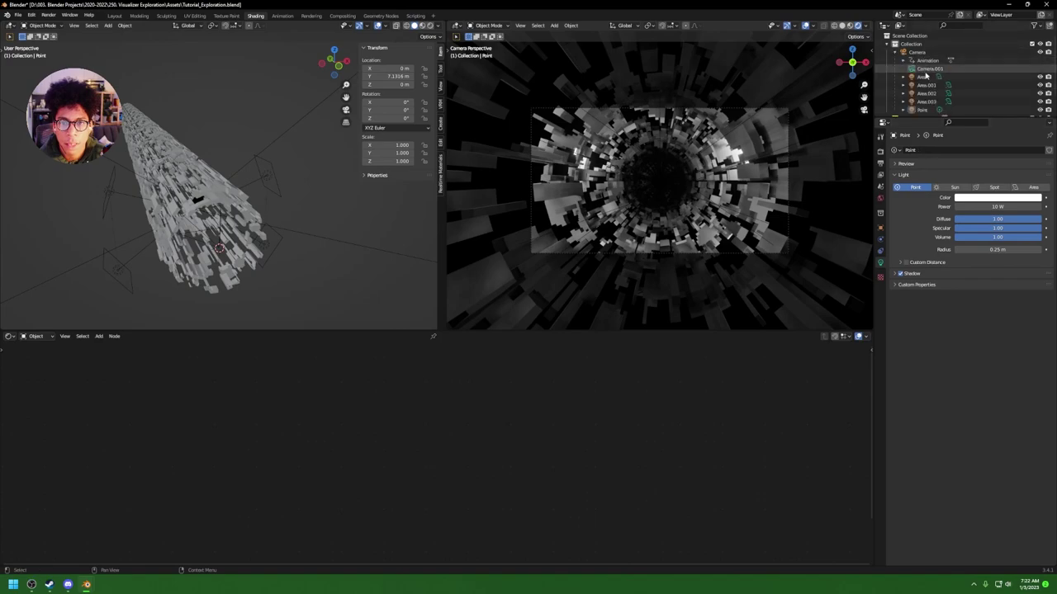
{"action": "left_click", "coordinate": [924, 78]}
{"action": "left_click", "coordinate": [926, 85]}
{"action": "left_click", "coordinate": [925, 77]}
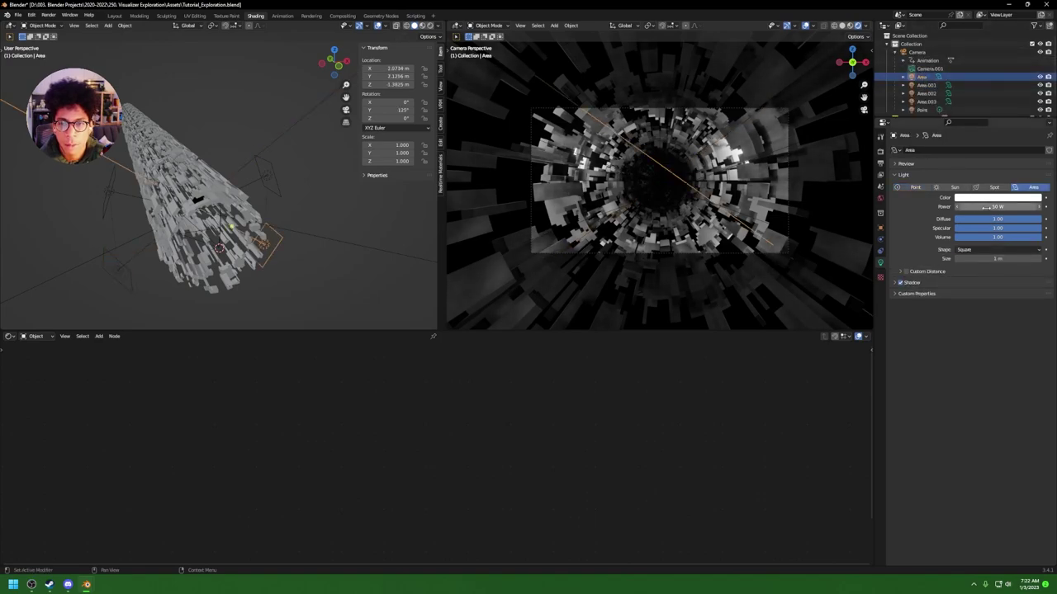
{"action": "left_click", "coordinate": [995, 198]}
{"action": "left_click", "coordinate": [1023, 157]}
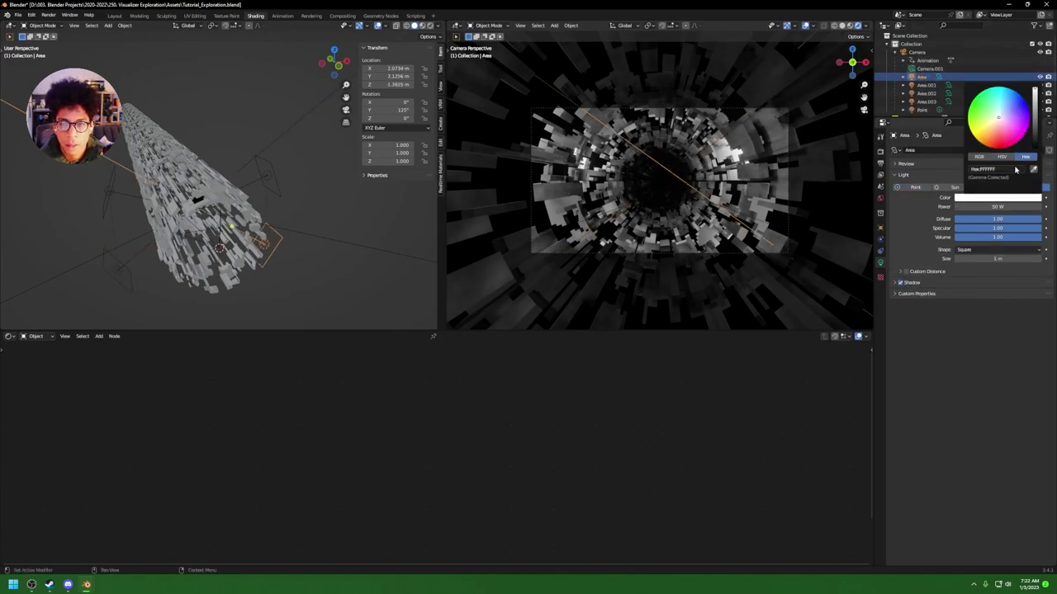
{"action": "left_click", "coordinate": [1011, 170]}
{"action": "key", "text": "ctrl+v"}
{"action": "key", "text": "Return"}
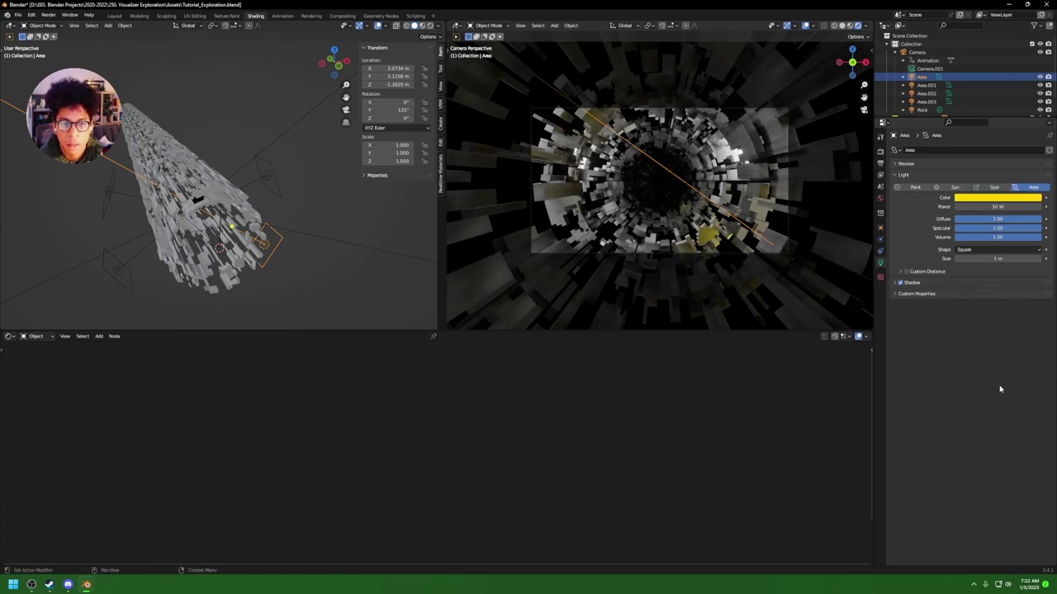
{"action": "left_click", "coordinate": [880, 163]}
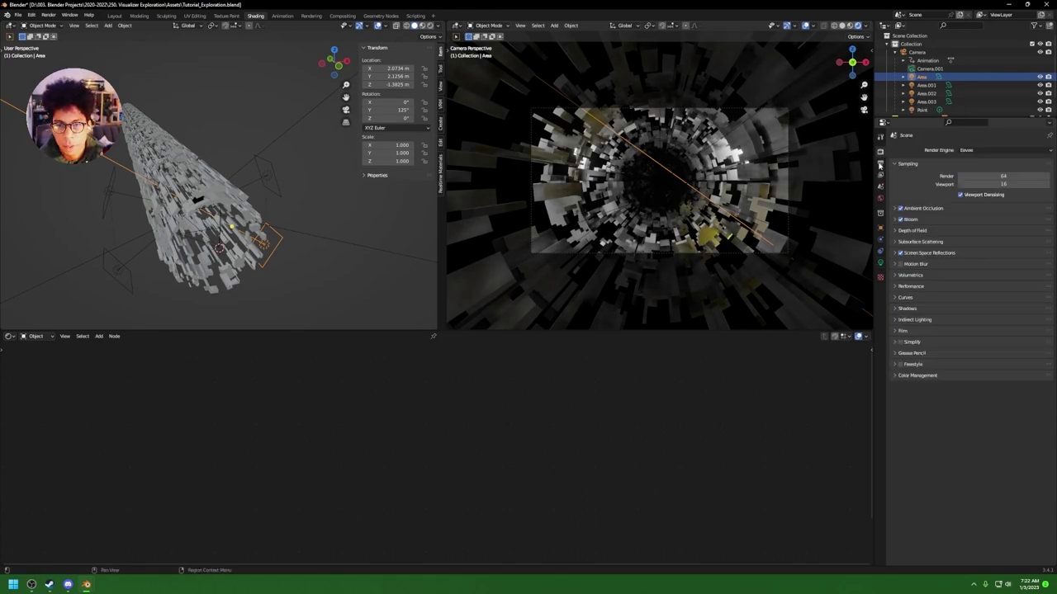
{"action": "left_click", "coordinate": [880, 264]}
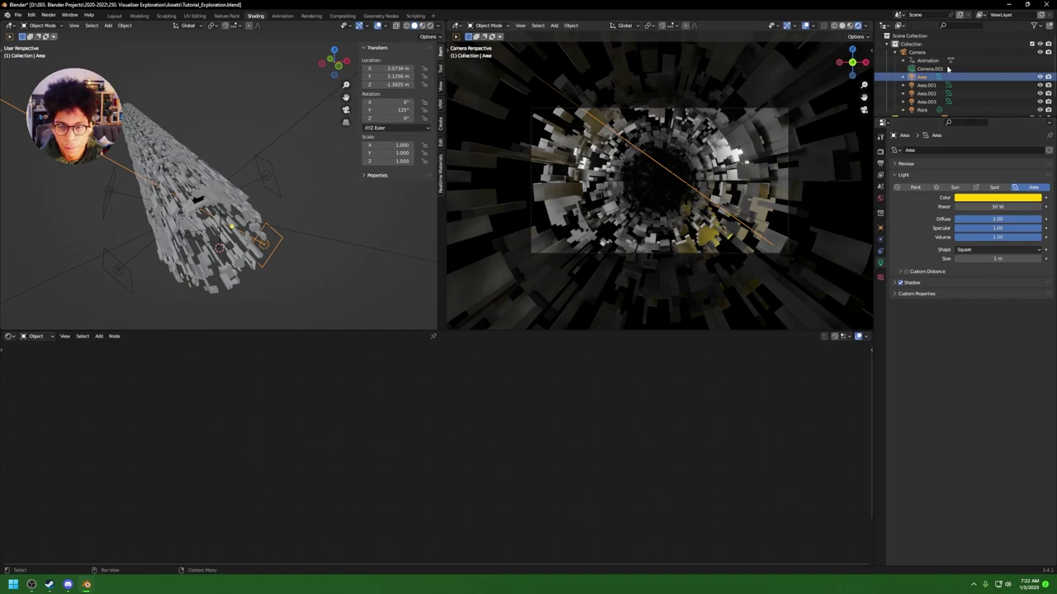
Step: Give the Area.001 light in Tutorial_Exploration a saturated magenta colour
{"action": "left_click", "coordinate": [929, 86]}
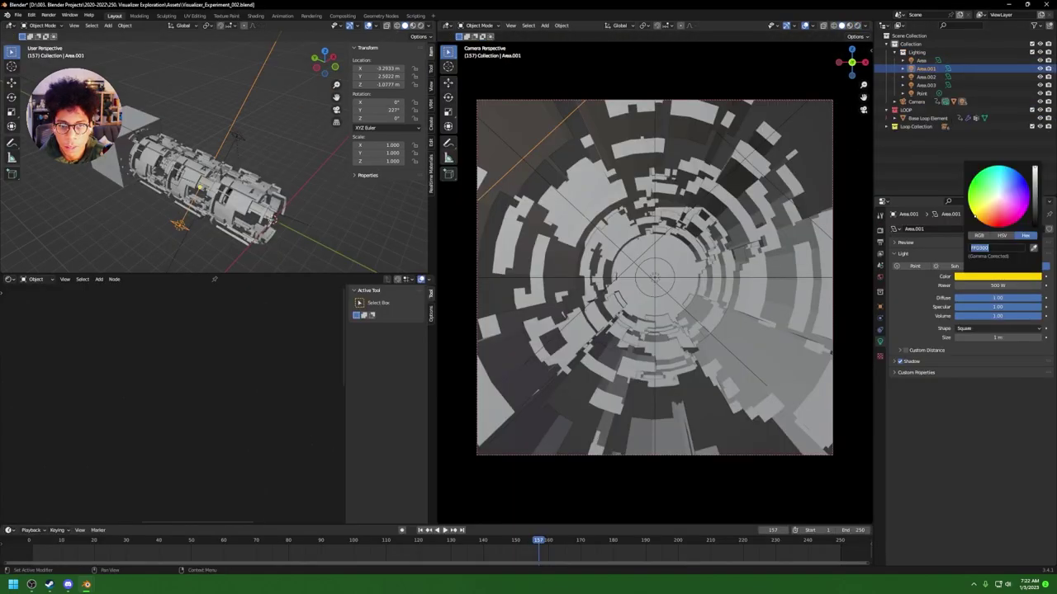
{"action": "double_click", "coordinate": [926, 77]}
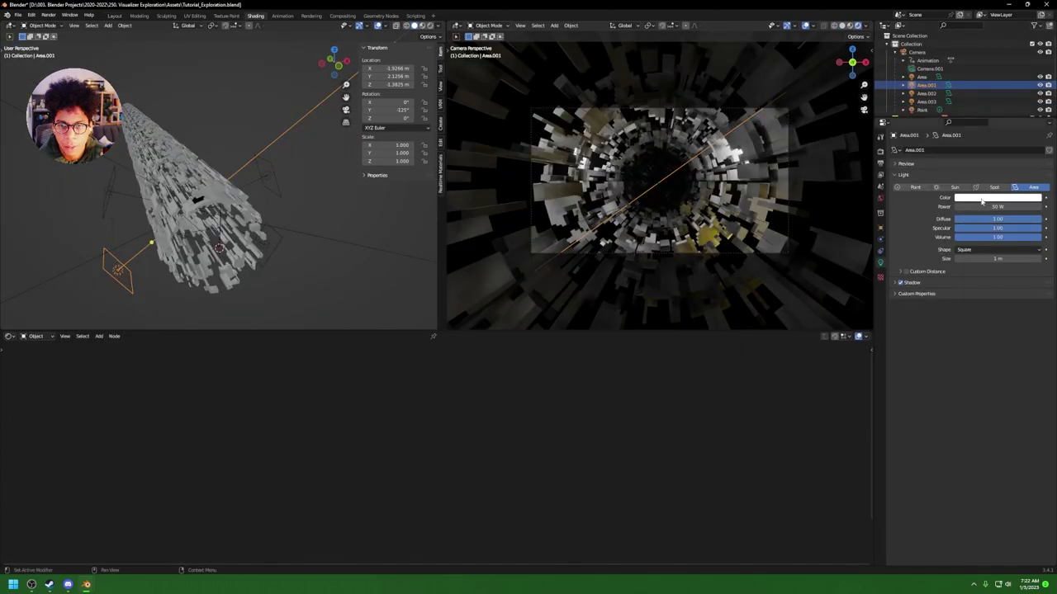
{"action": "left_click", "coordinate": [982, 198]}
{"action": "mouse_move", "coordinate": [1008, 135]}
{"action": "left_mouse_down"}
{"action": "mouse_move", "coordinate": [1029, 113]}
{"action": "mouse_move", "coordinate": [1025, 134]}
{"action": "left_mouse_up"}
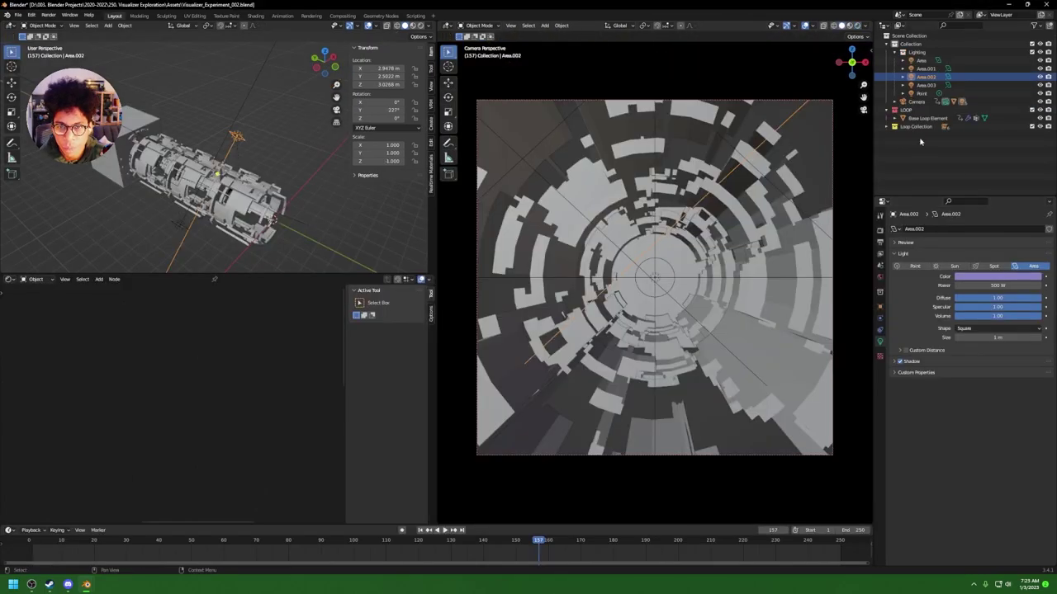
Step: Take the yellow-green hex colour from the reference file's lights and apply it to the Area.002 light in Tutorial_Exploration
{"action": "key", "text": "Down"}
{"action": "key", "text": "Down"}
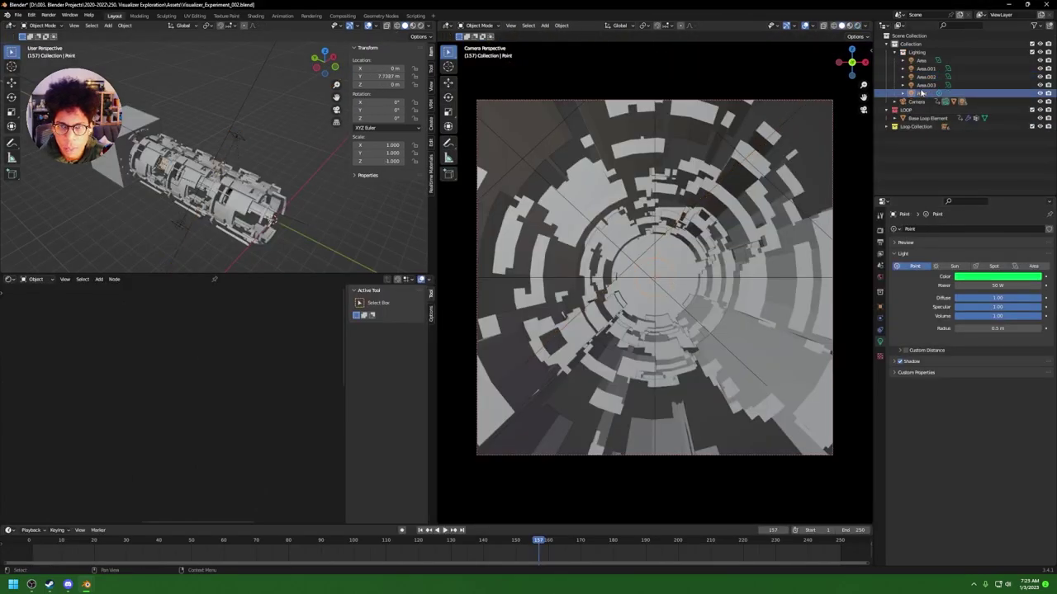
{"action": "left_click", "coordinate": [995, 277]}
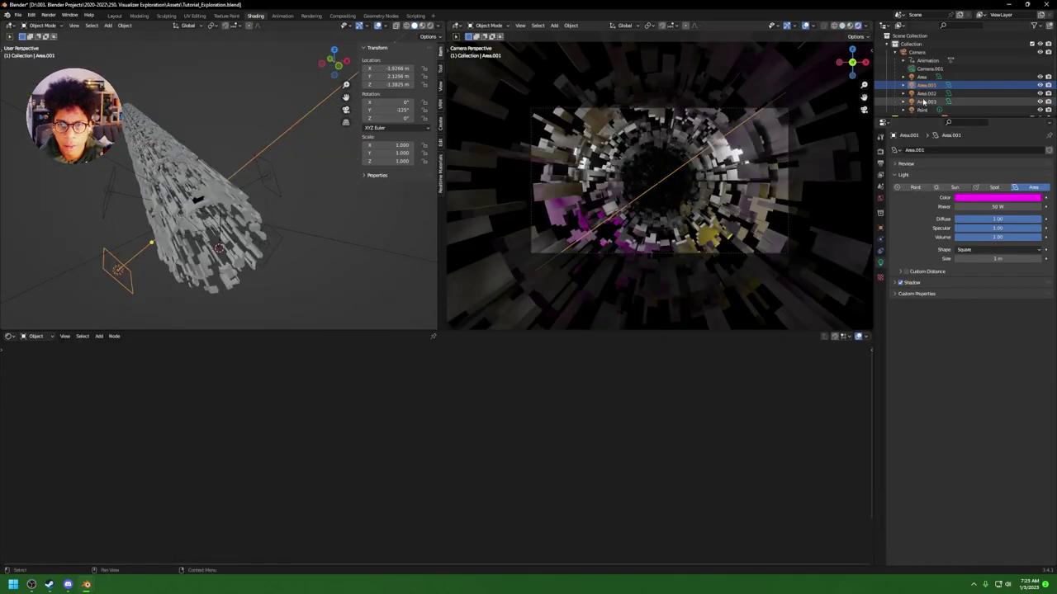
{"action": "key", "text": "Down"}
{"action": "left_click", "coordinate": [993, 198]}
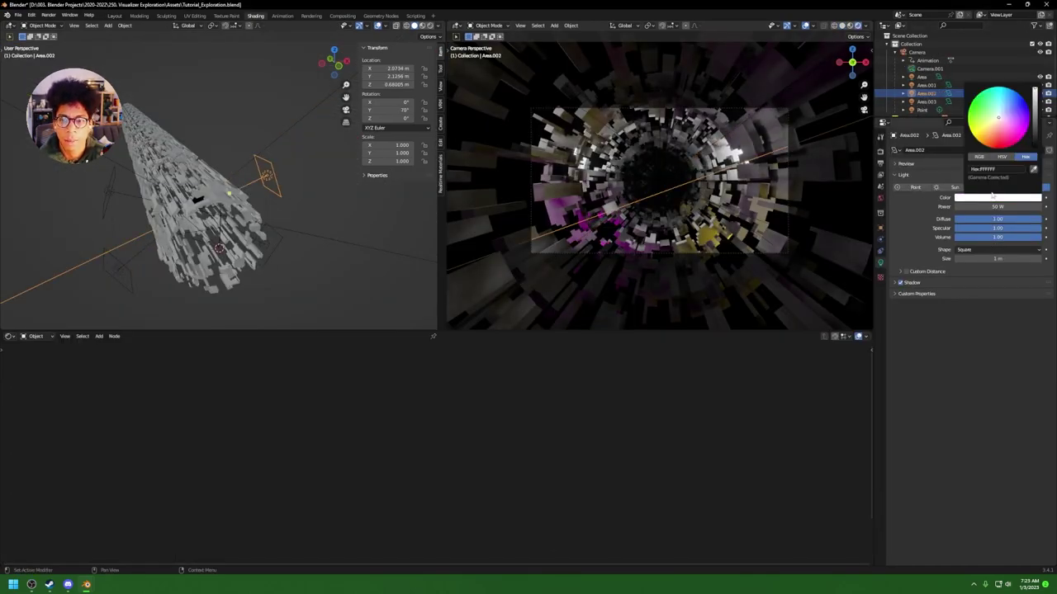
{"action": "left_click", "coordinate": [990, 170]}
{"action": "type", "text": "DBFF00"}
{"action": "key", "text": "Return"}
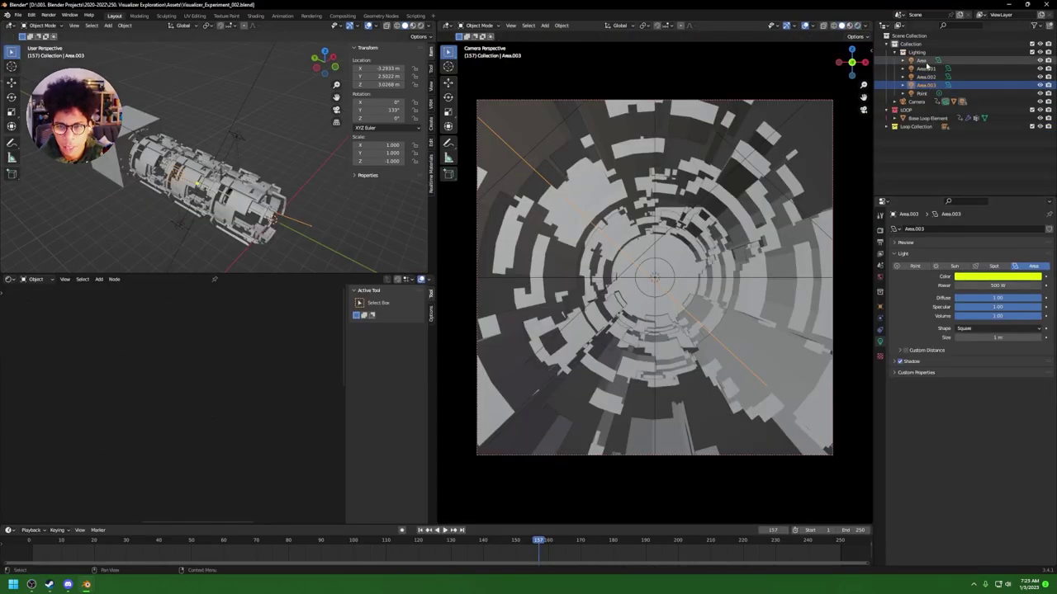
Step: Copy the reference file's green Area light colour onto Area.003 in Tutorial_Exploration and save the project
{"action": "left_click", "coordinate": [922, 60]}
{"action": "left_click", "coordinate": [1001, 277]}
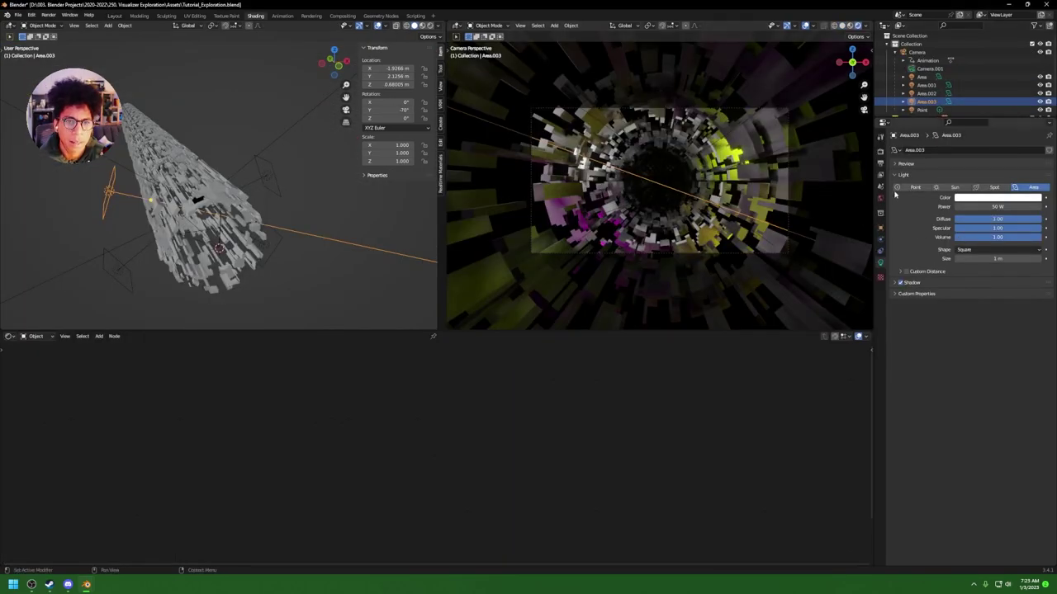
{"action": "left_click", "coordinate": [998, 198]}
{"action": "left_click", "coordinate": [984, 169]}
{"action": "type", "text": "00FF9D"}
{"action": "key", "text": "Return"}
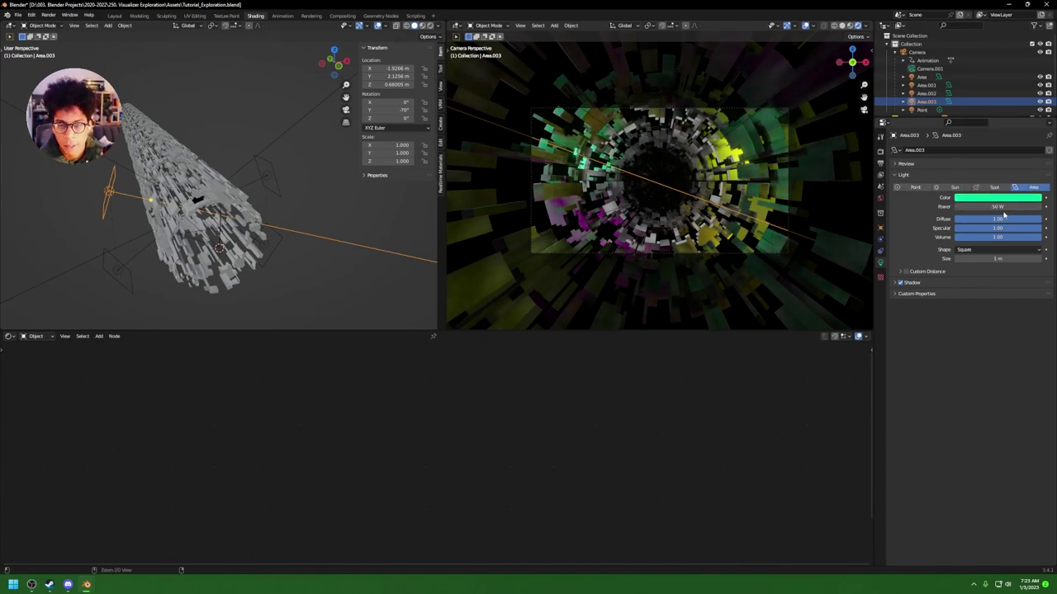
{"action": "key", "text": "ctrl+s"}
Step: Set the power of the Area.003 and Area.002 lights to 100 W each
{"action": "left_click", "coordinate": [997, 207]}
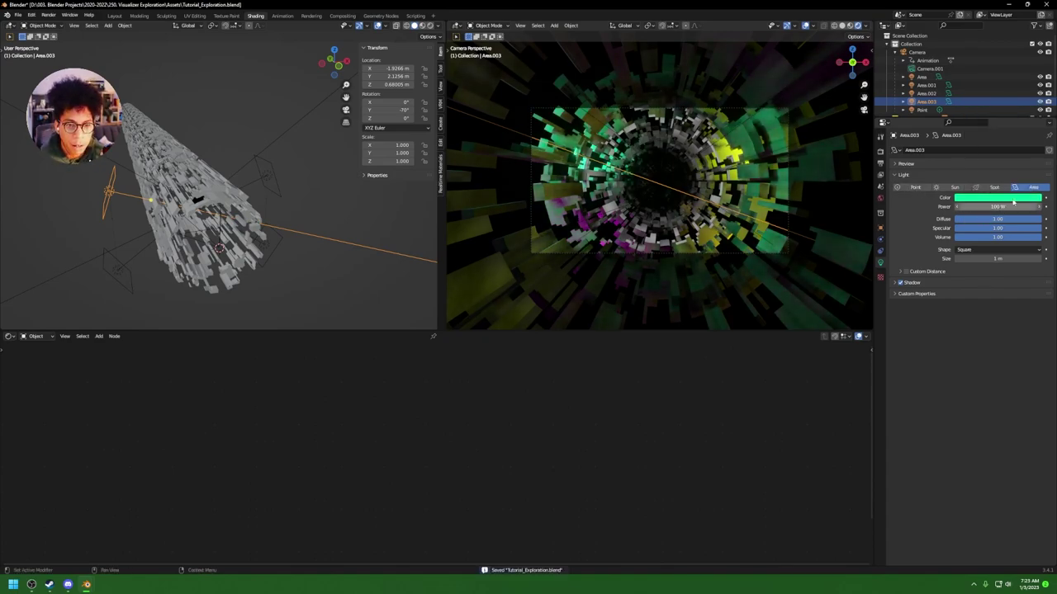
{"action": "key", "text": "Return"}
{"action": "left_click", "coordinate": [926, 94]}
{"action": "left_click", "coordinate": [1021, 198]}
{"action": "left_click", "coordinate": [1021, 207]}
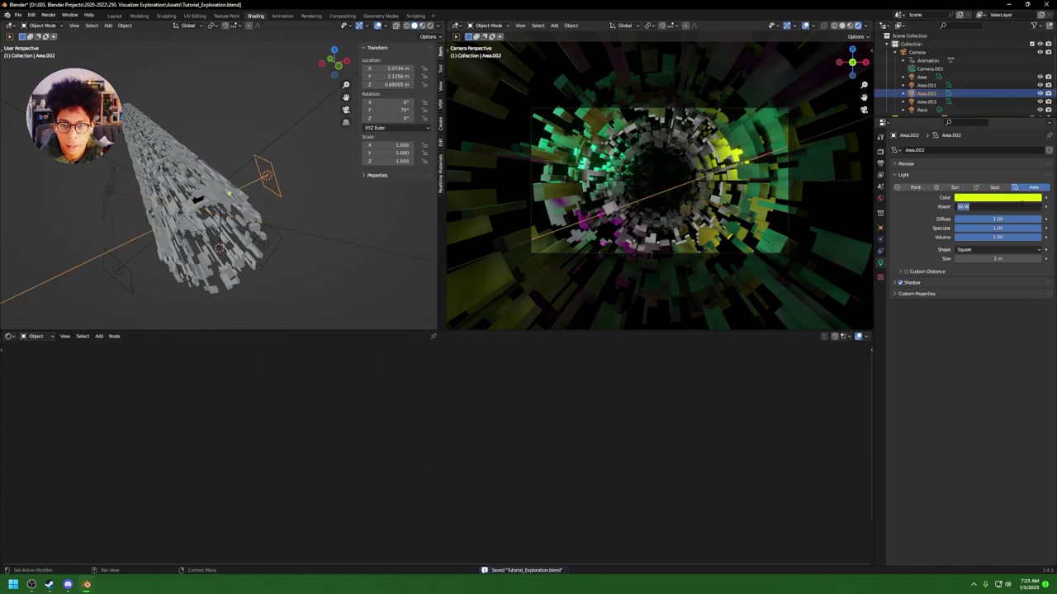
{"action": "type", "text": "100"}
{"action": "key", "text": "Return"}
Step: Set the power of the Area.001 and Area lights to 100 W each
{"action": "left_click", "coordinate": [933, 86]}
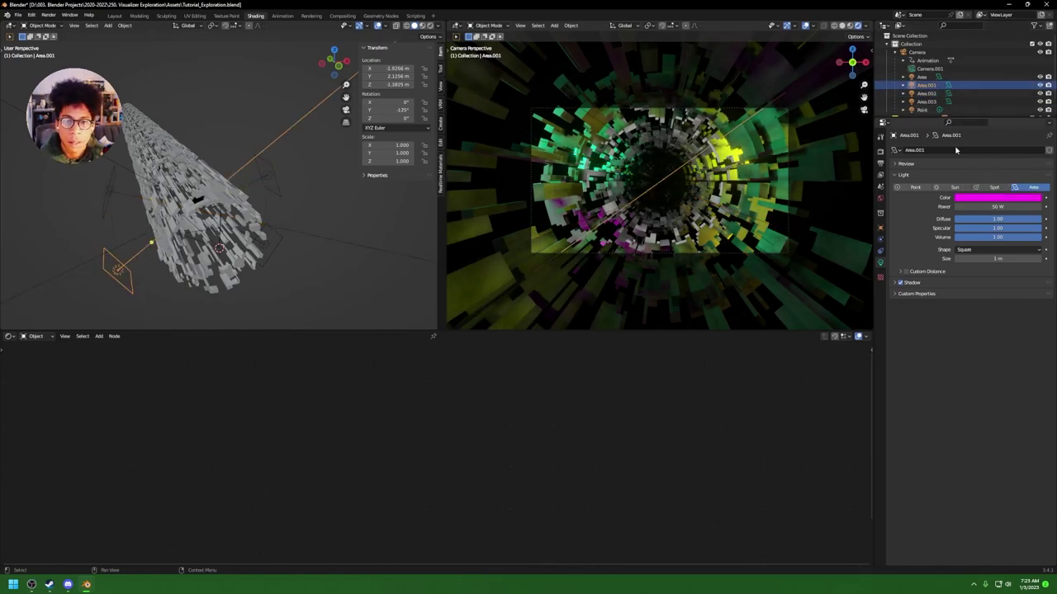
{"action": "left_click", "coordinate": [997, 207]}
{"action": "key", "text": "Return"}
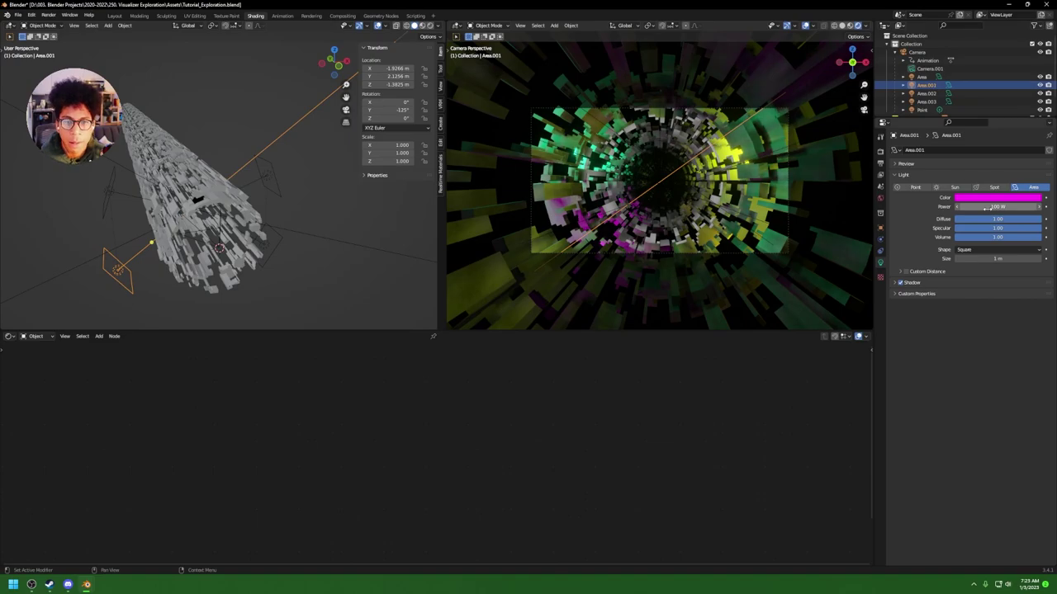
{"action": "left_click", "coordinate": [922, 77]}
{"action": "left_click", "coordinate": [998, 206]}
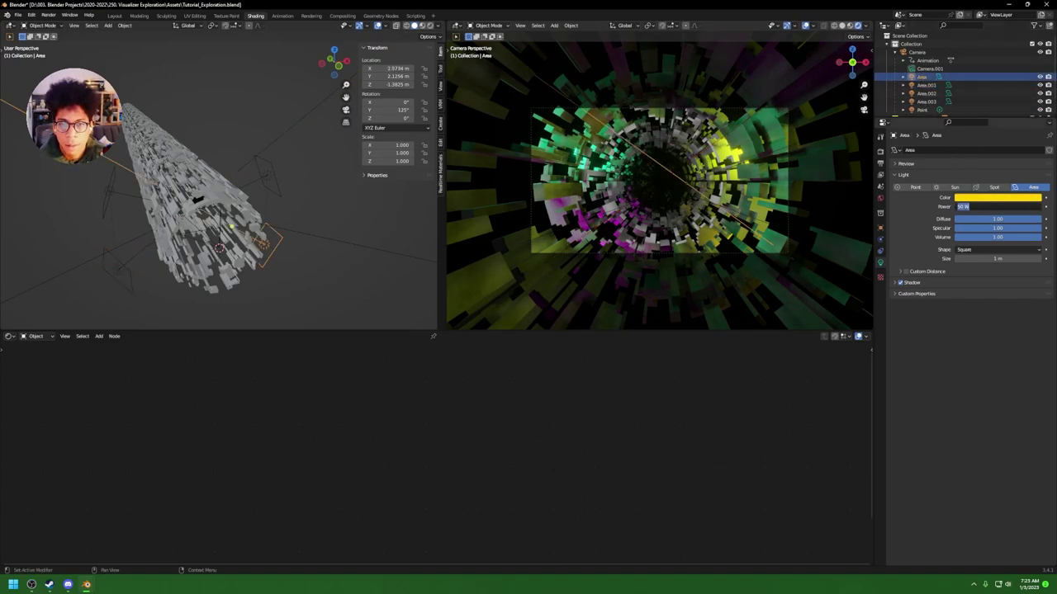
{"action": "type", "text": "100"}
{"action": "key", "text": "Return"}
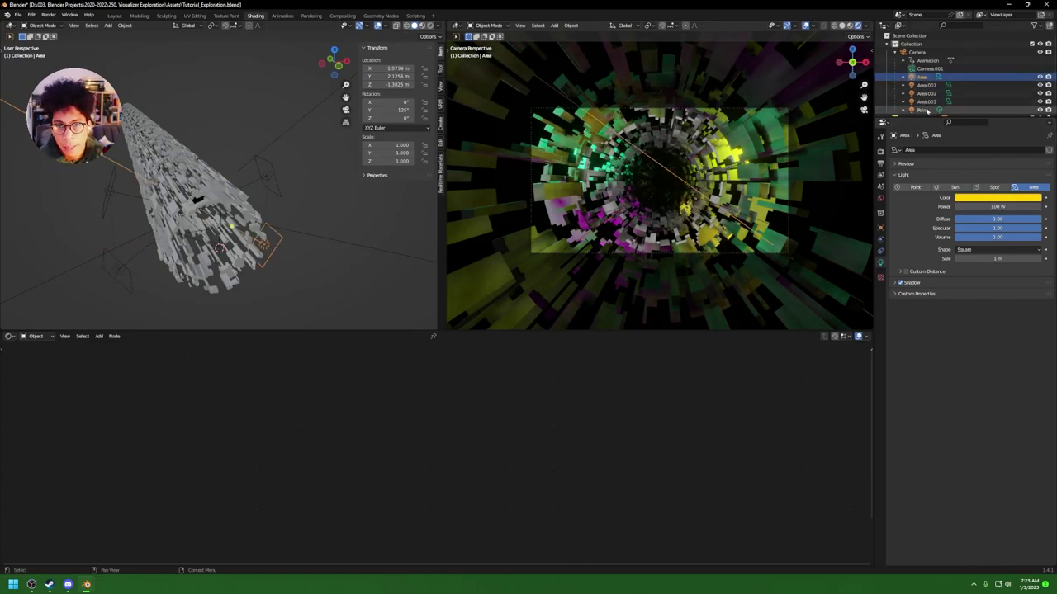
Step: Change the point light's colour to a bright blue
{"action": "left_click", "coordinate": [925, 110]}
{"action": "left_click", "coordinate": [1003, 197]}
{"action": "left_click_drag", "start_coordinate": [1000, 132], "coordinate": [976, 100]}
Step: Try a power of 100 W on the blue point light
{"action": "double_click", "coordinate": [999, 206]}
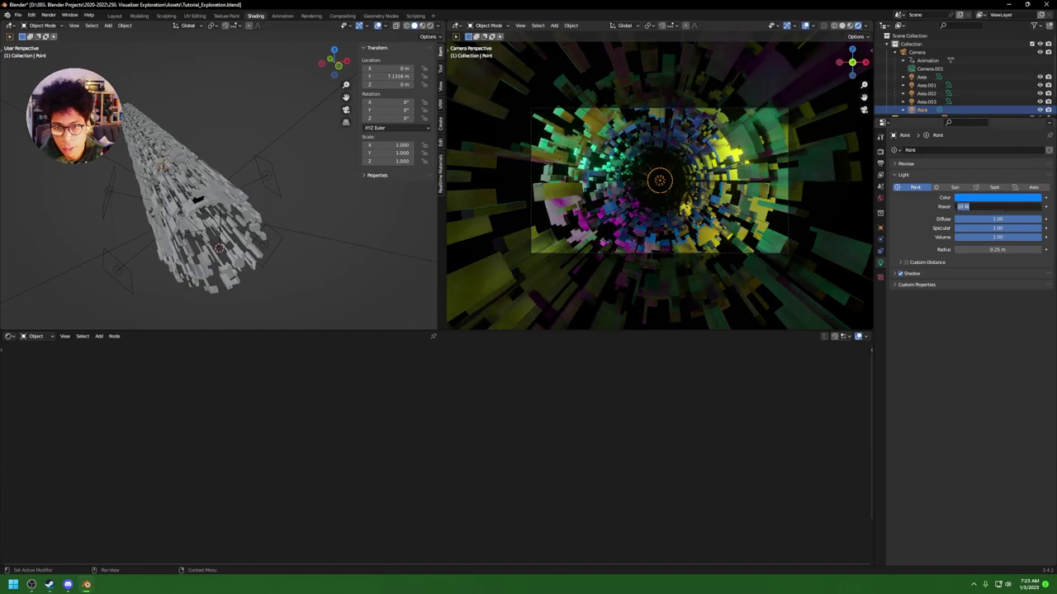
{"action": "type", "text": "100"}
{"action": "key", "text": "Return"}
{"action": "double_click", "coordinate": [1006, 207]}
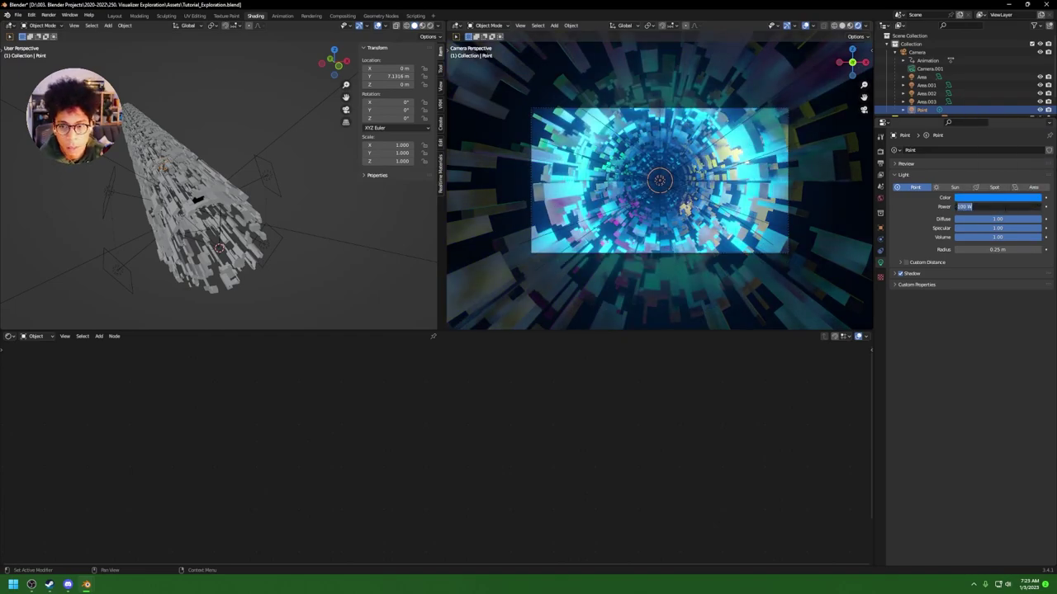
{"action": "key", "text": "Return"}
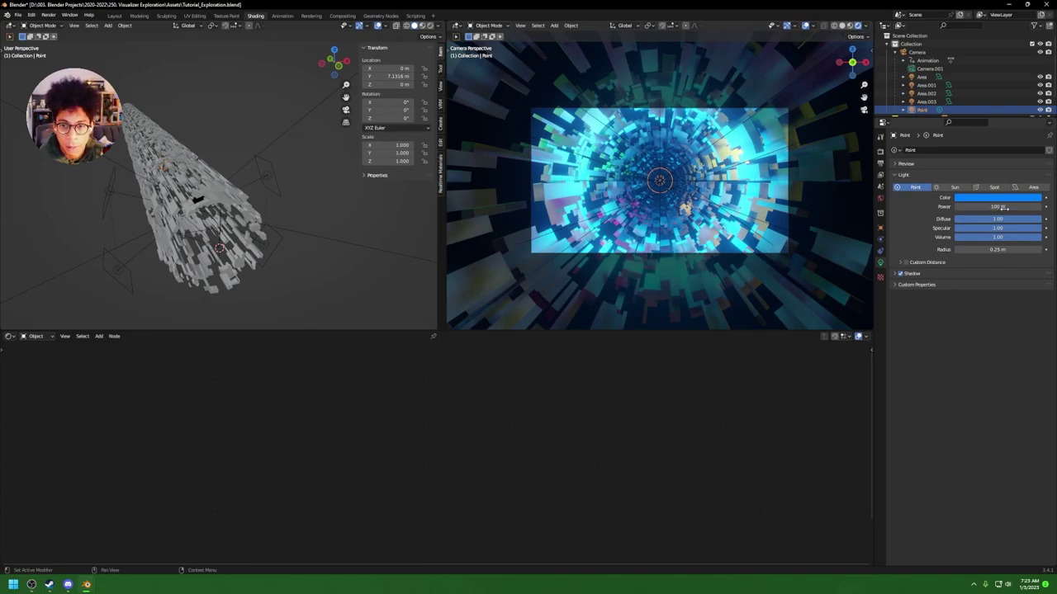
Step: Set the point light's power to 20 W and reduce its radius to 0.1 m
{"action": "double_click", "coordinate": [1005, 207]}
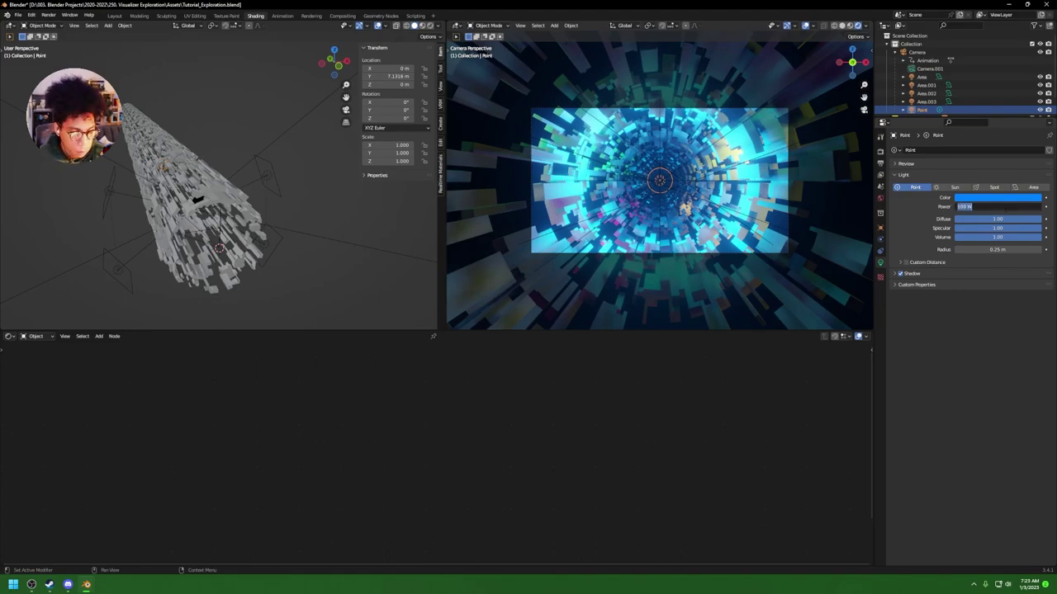
{"action": "type", "text": "20"}
{"action": "key", "text": "Return"}
{"action": "mouse_move", "coordinate": [997, 249]}
{"action": "left_mouse_down"}
{"action": "mouse_move", "coordinate": [1024, 250]}
{"action": "mouse_move", "coordinate": [989, 250]}
{"action": "mouse_move", "coordinate": [1001, 250]}
{"action": "left_mouse_up"}
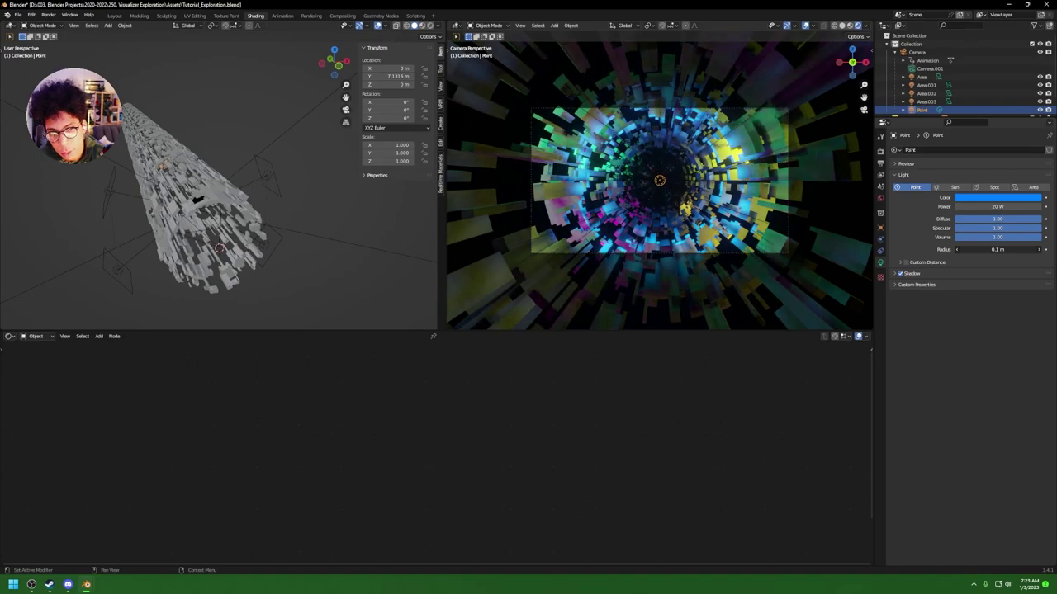
Step: Re-enter 0.1 m as the point light's radius
{"action": "left_click", "coordinate": [1001, 249]}
{"action": "type", "text": "0"}
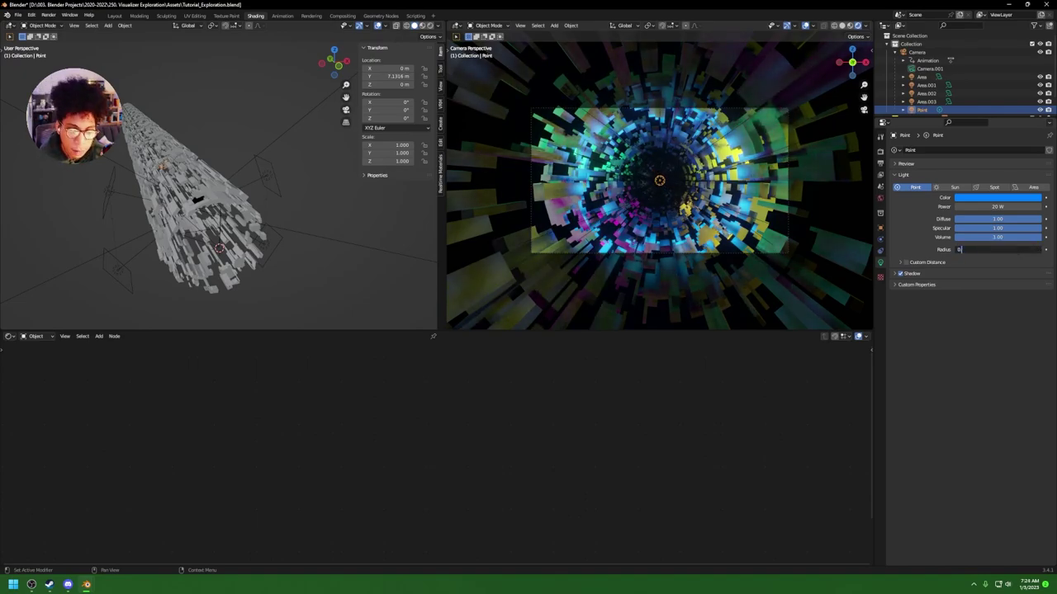
{"action": "type", "text": ".1"}
{"action": "key", "text": "Return"}
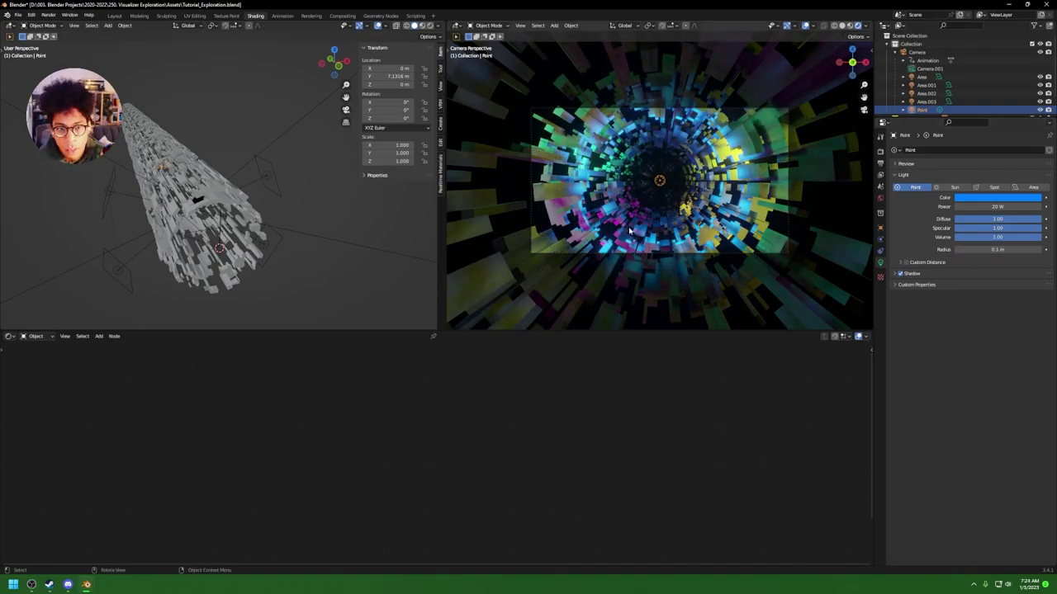
Step: Preview the camera animation with the new lighting, save the file and return to the starting frame
{"action": "key", "text": "space"}
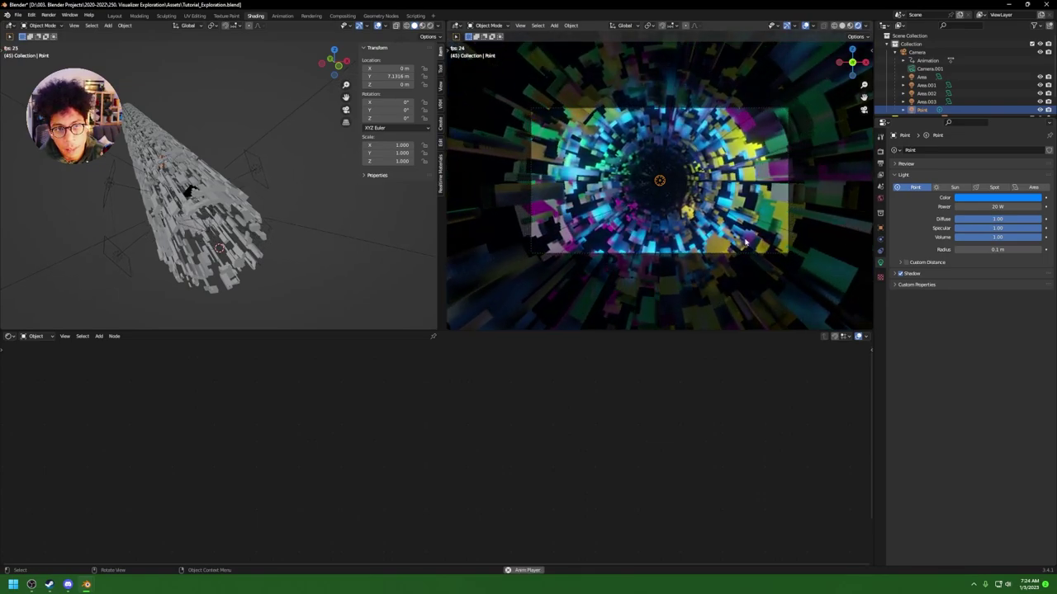
{"action": "key", "text": "space"}
{"action": "key", "text": "ctrl+s"}
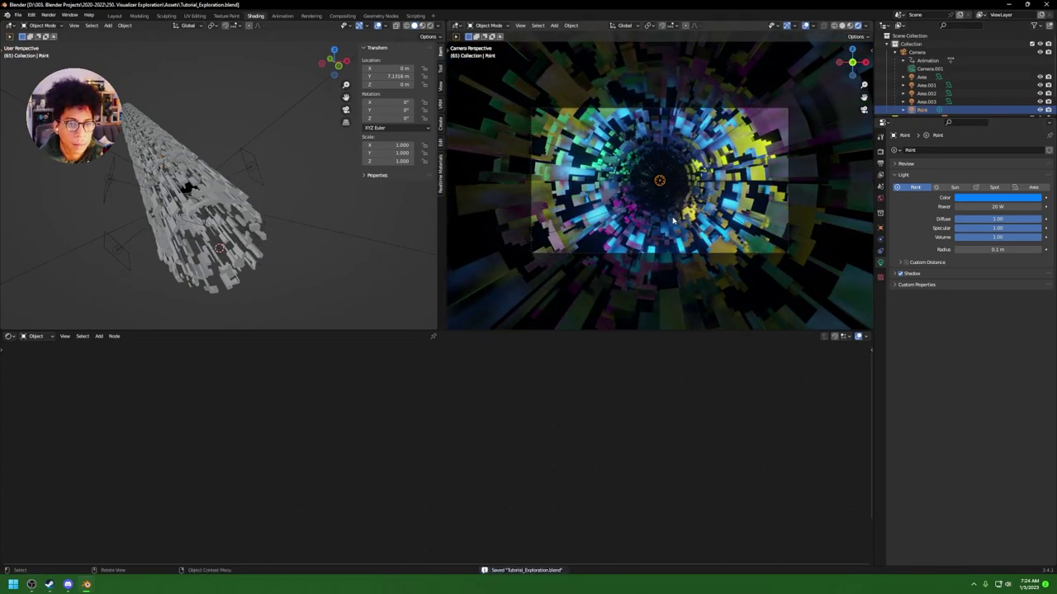
{"action": "key", "text": "shift+Left"}
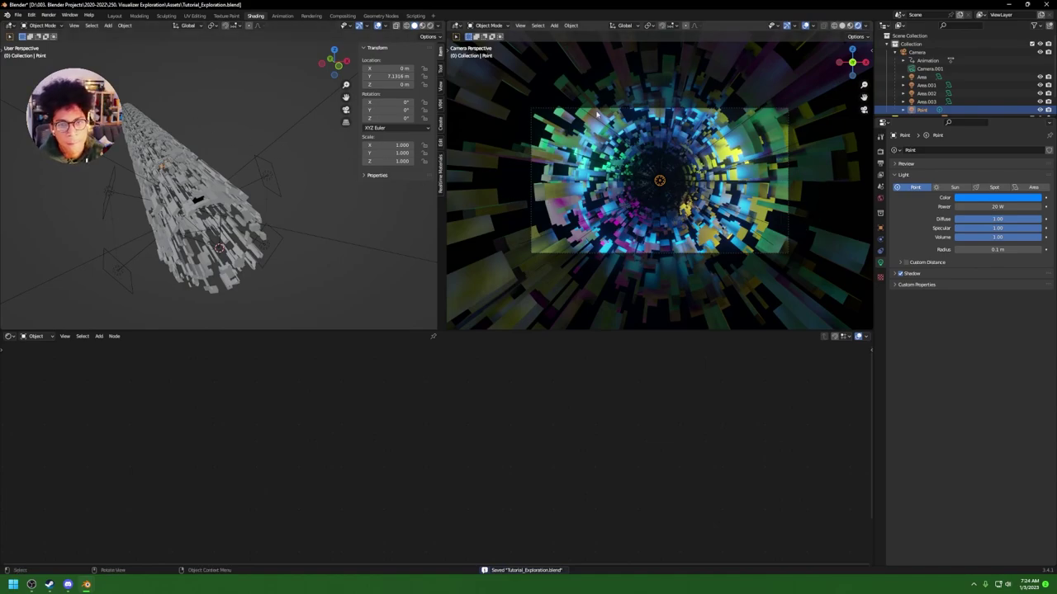
{"action": "scroll", "coordinate": [597, 113], "scroll_direction": "up", "scroll_amount": 2}
{"action": "scroll", "coordinate": [597, 114], "scroll_direction": "down", "scroll_amount": 1}
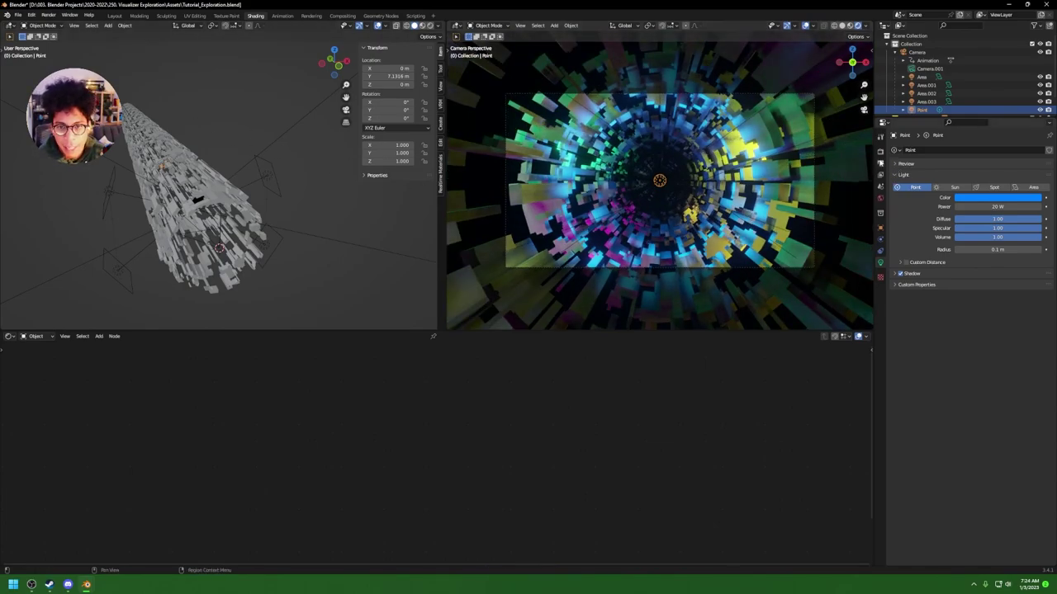
Step: Collapse the camera's hierarchy and set the scene's colour management look to Very High Contrast
{"action": "left_click", "coordinate": [880, 152]}
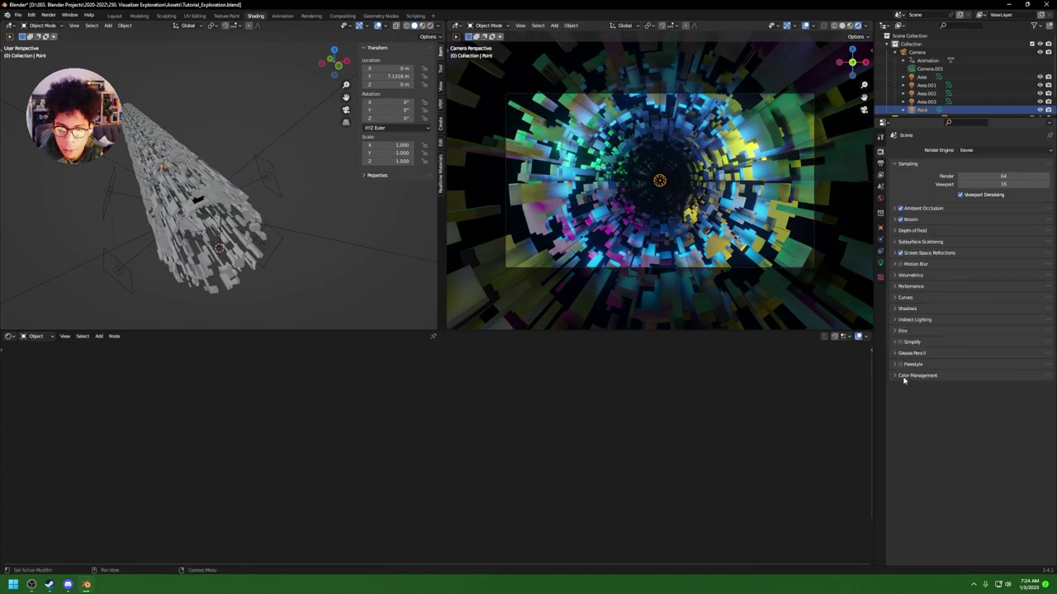
{"action": "left_click", "coordinate": [902, 376]}
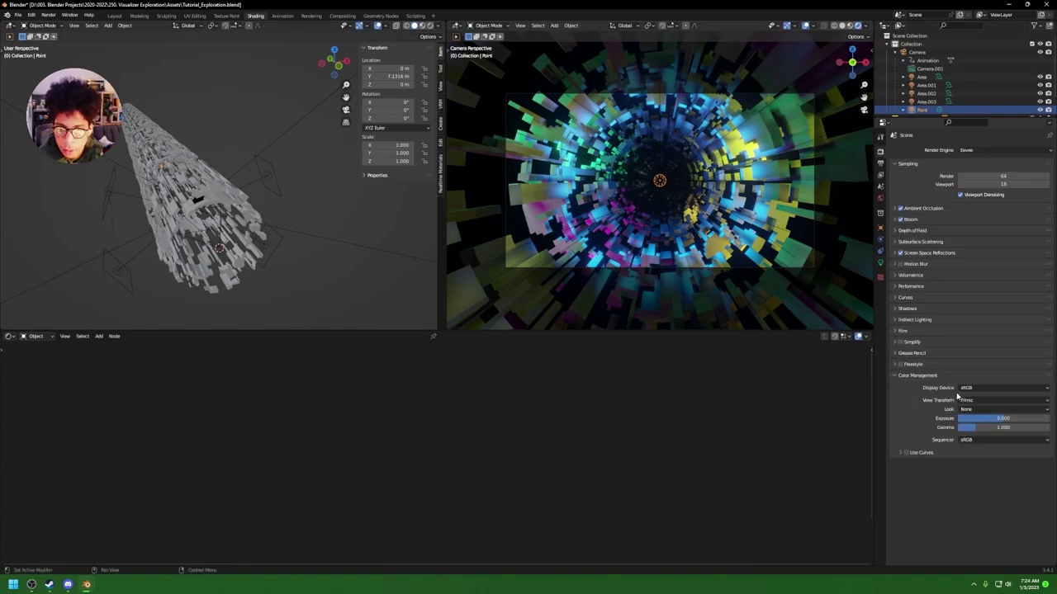
{"action": "left_click", "coordinate": [894, 53]}
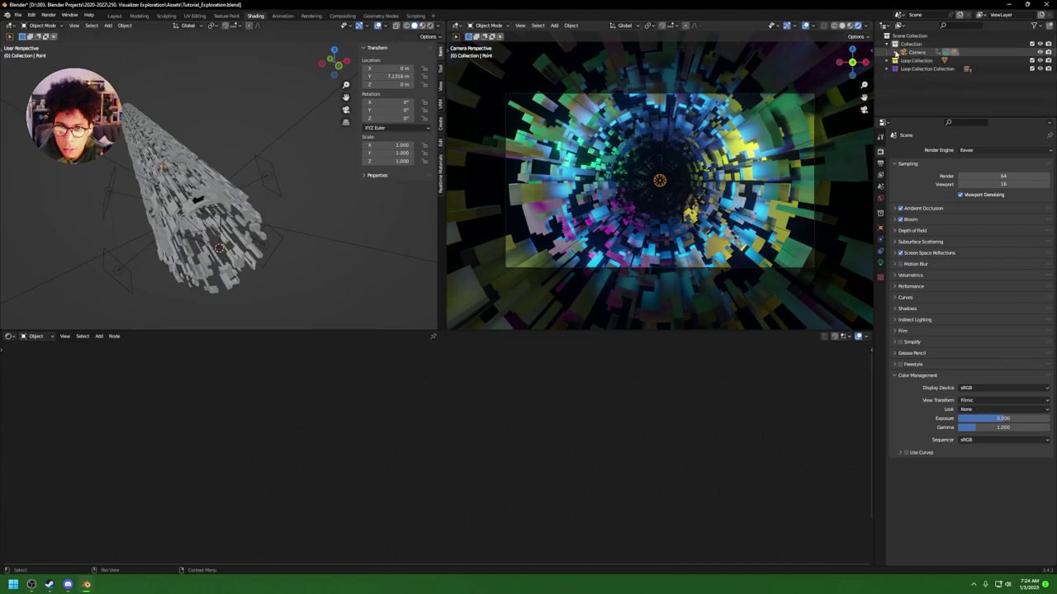
{"action": "left_click", "coordinate": [979, 410]}
{"action": "left_click", "coordinate": [979, 431]}
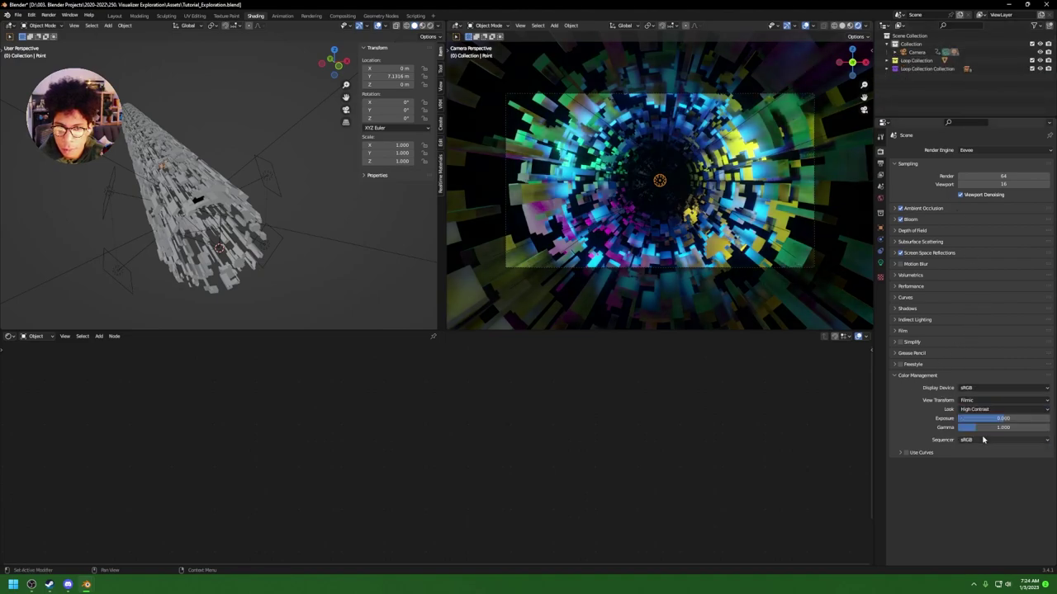
{"action": "left_click", "coordinate": [979, 409]}
{"action": "left_click", "coordinate": [982, 427]}
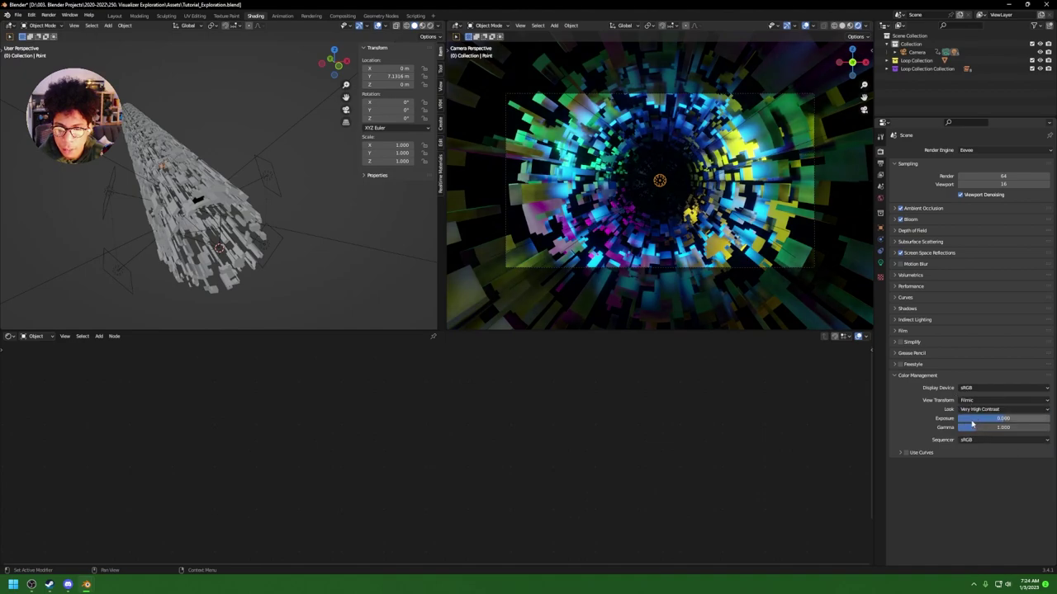
Step: Enable colour management curves, shape an S-curve with points at about (0.20, 0.12) and (0.79, 0.88), and save the file
{"action": "left_click", "coordinate": [906, 452]}
{"action": "left_click", "coordinate": [920, 452]}
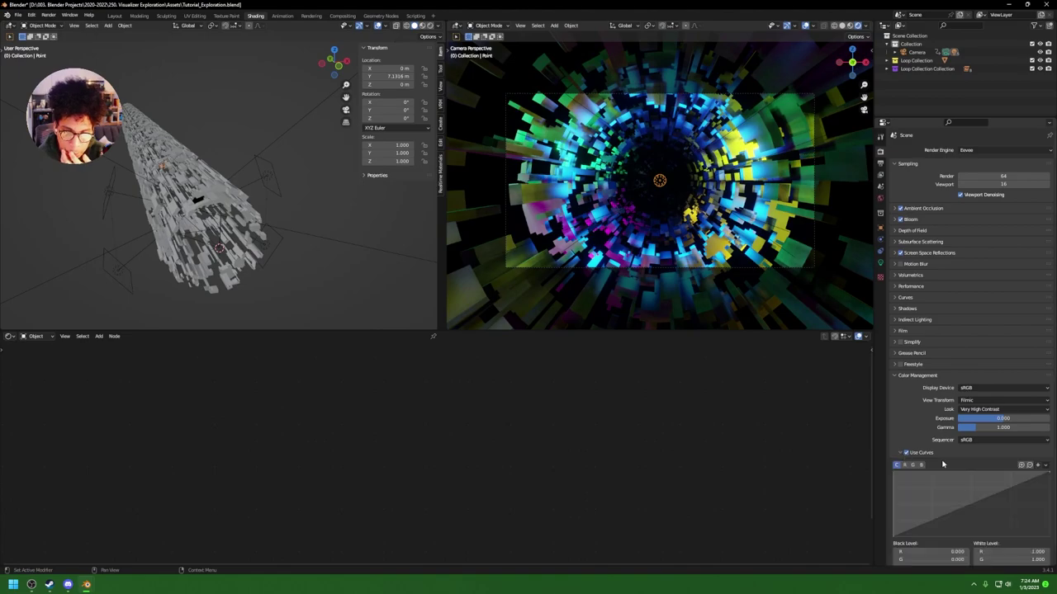
{"action": "left_click_drag", "start_coordinate": [915, 528], "coordinate": [924, 529]}
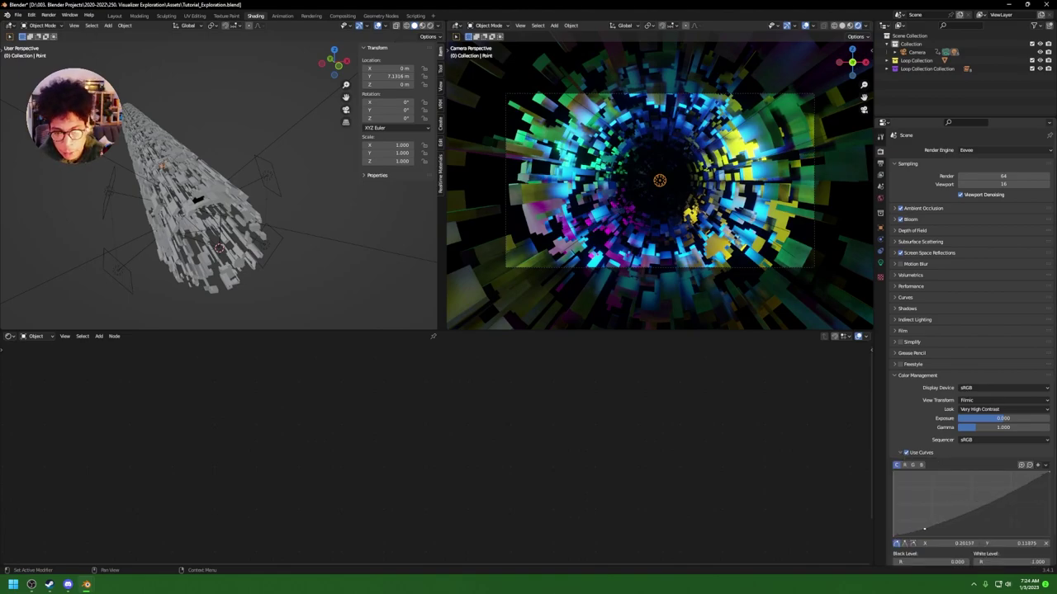
{"action": "left_click_drag", "start_coordinate": [1027, 490], "coordinate": [1018, 482]}
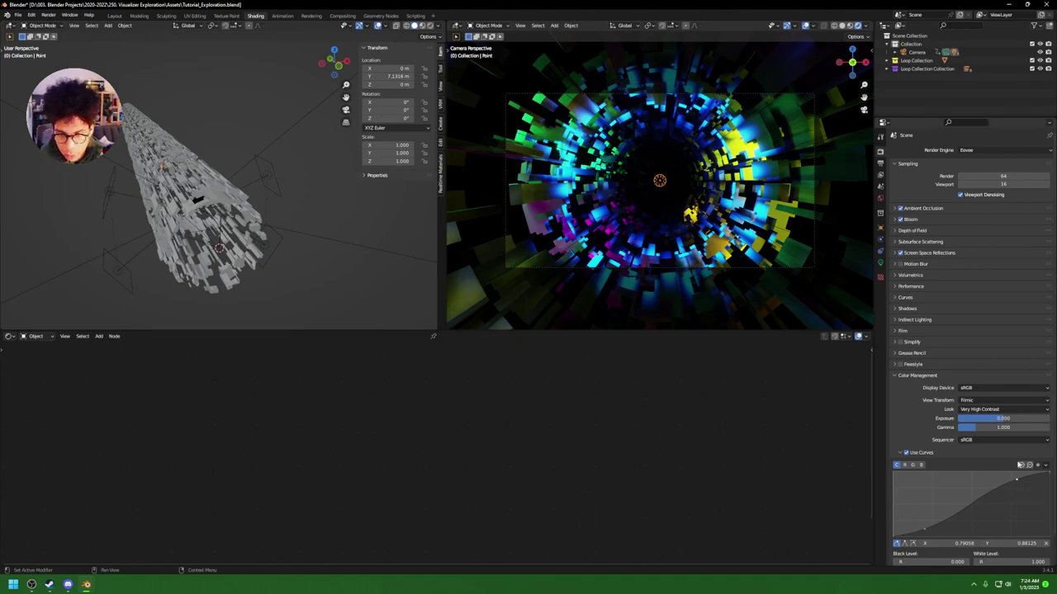
{"action": "key", "text": "ctrl+s"}
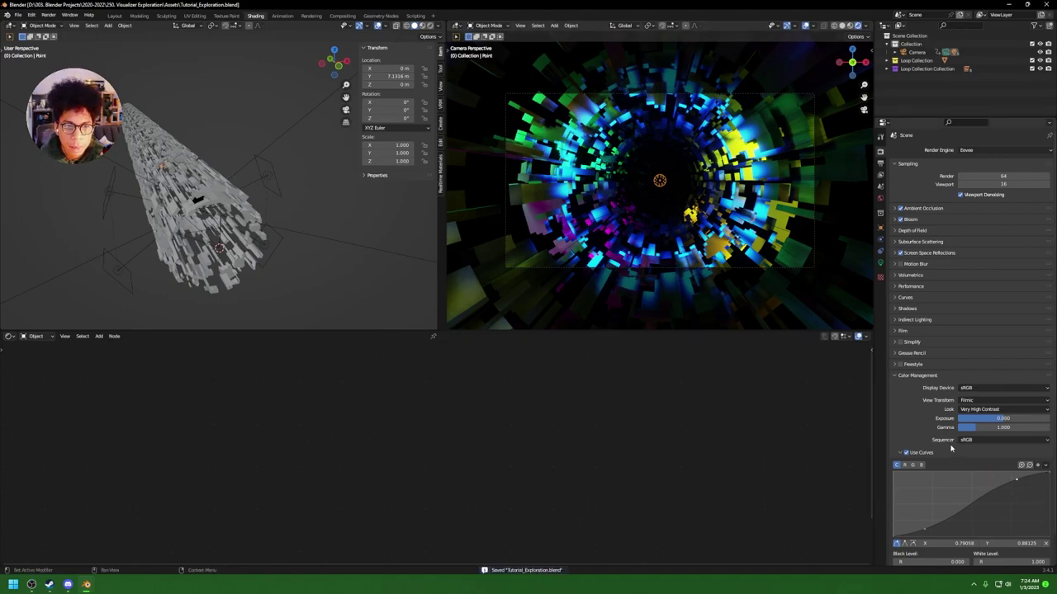
Step: Deselect the point light and save the file
{"action": "left_click", "coordinate": [342, 281]}
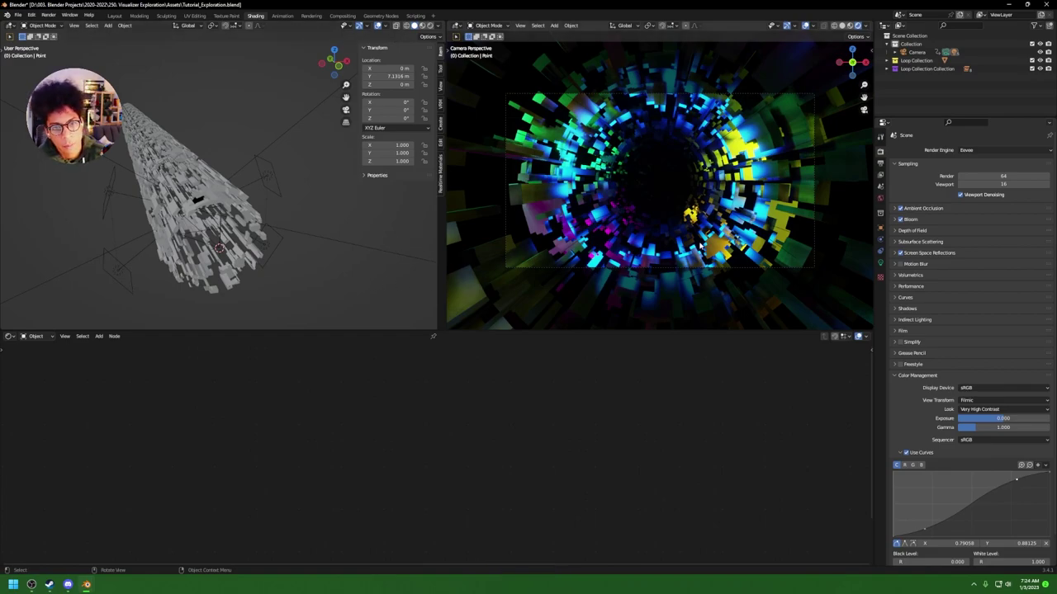
{"action": "scroll", "coordinate": [700, 246], "scroll_direction": "up", "scroll_amount": 2}
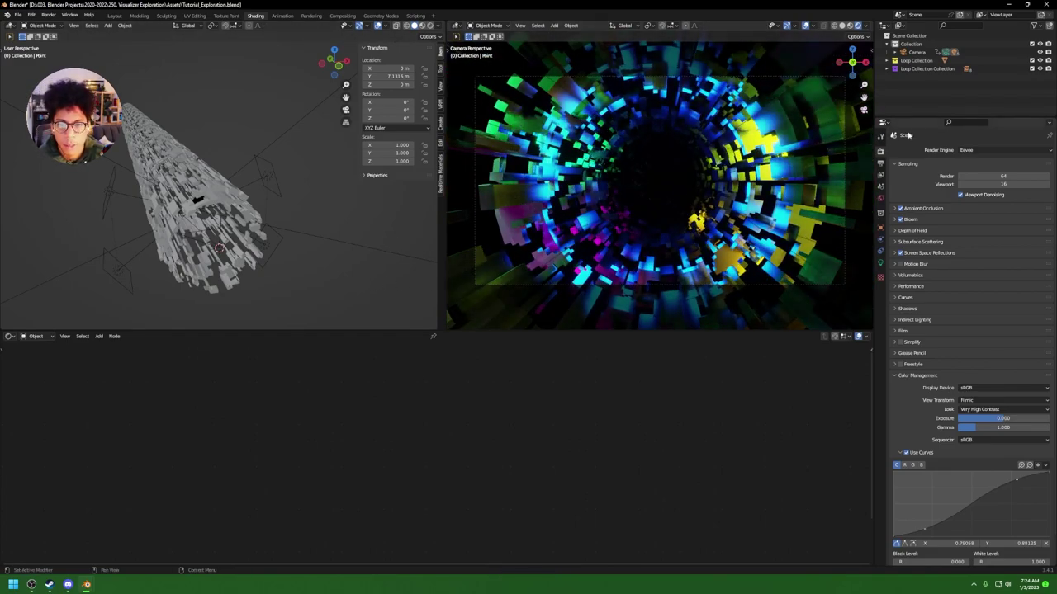
{"action": "key", "text": "ctrl+s"}
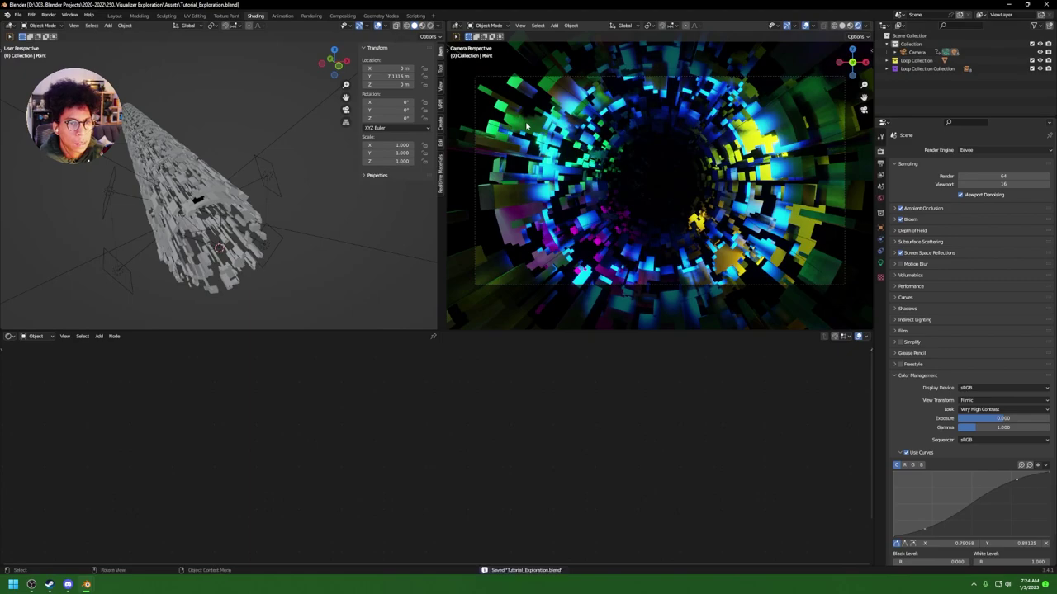
Step: Set the camera's depth of field by sampling a 4 m focus distance from the tunnel and lowering the F-Stop to 1.0
{"action": "left_click", "coordinate": [916, 52]}
{"action": "left_click", "coordinate": [880, 262]}
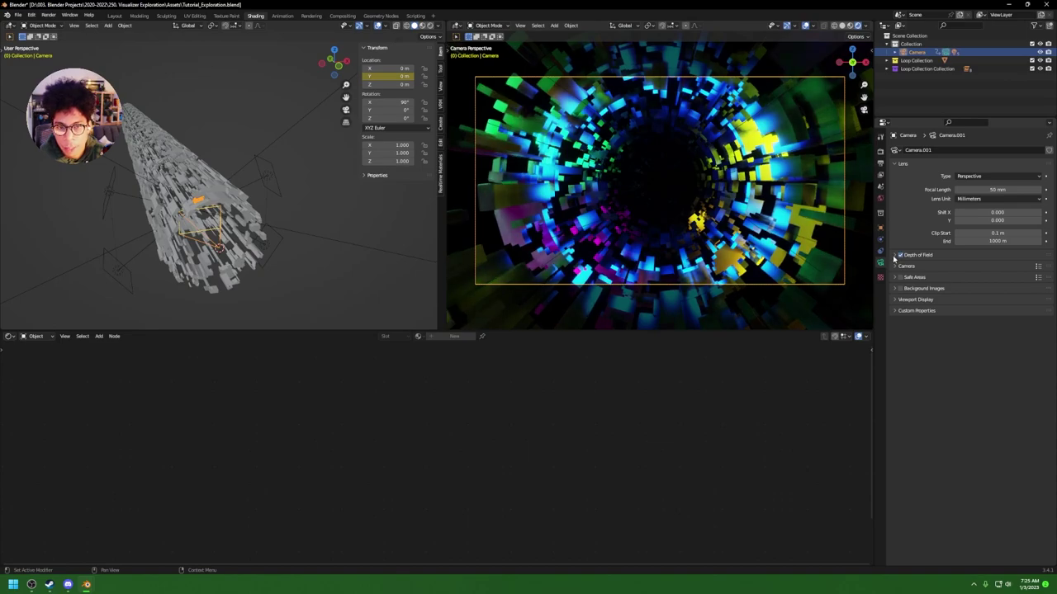
{"action": "left_click", "coordinate": [895, 256]}
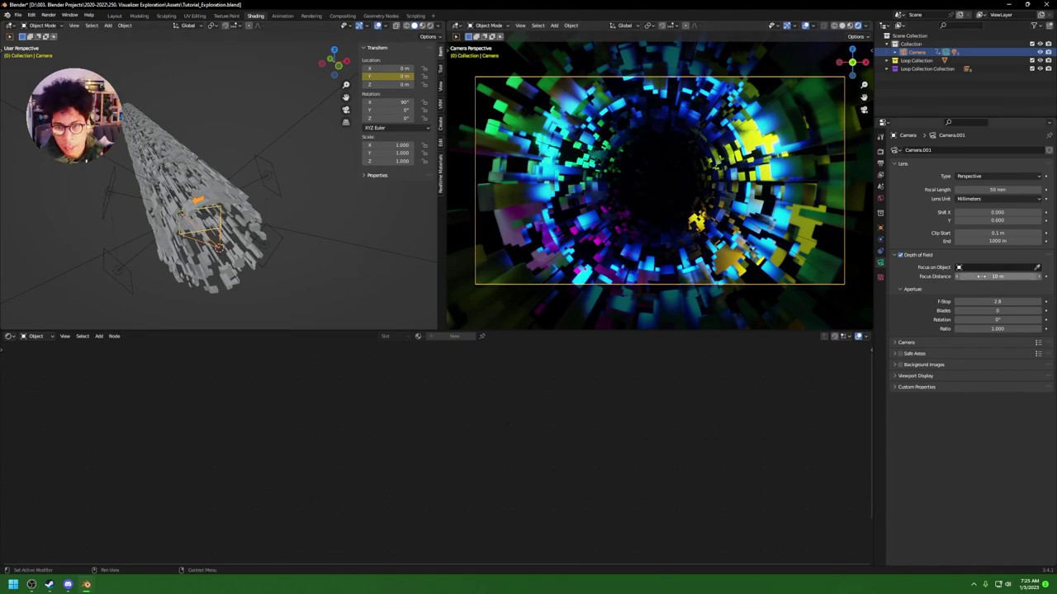
{"action": "key", "text": "e"}
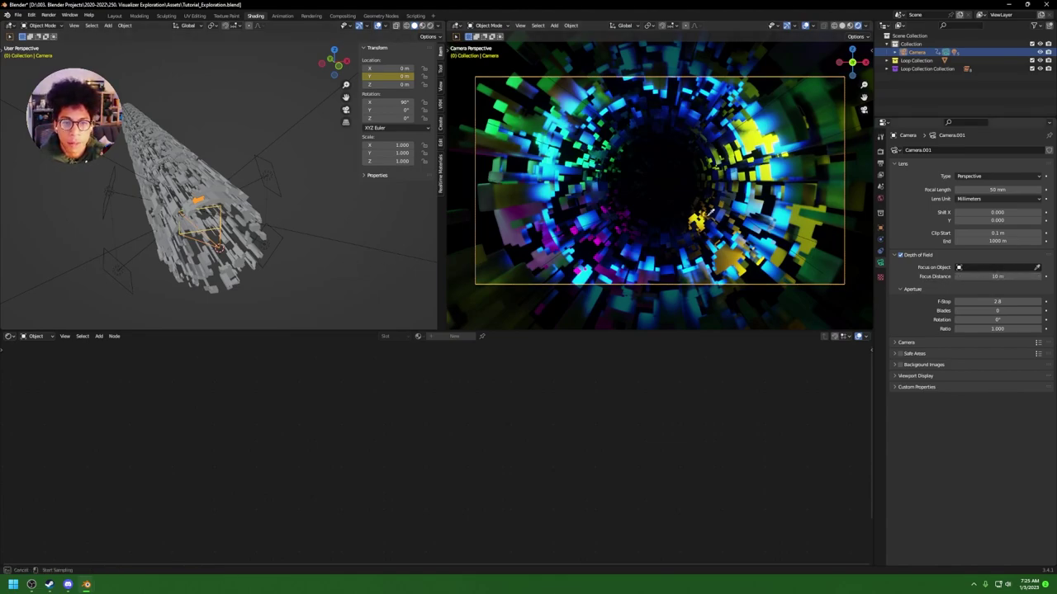
{"action": "left_click", "coordinate": [666, 180]}
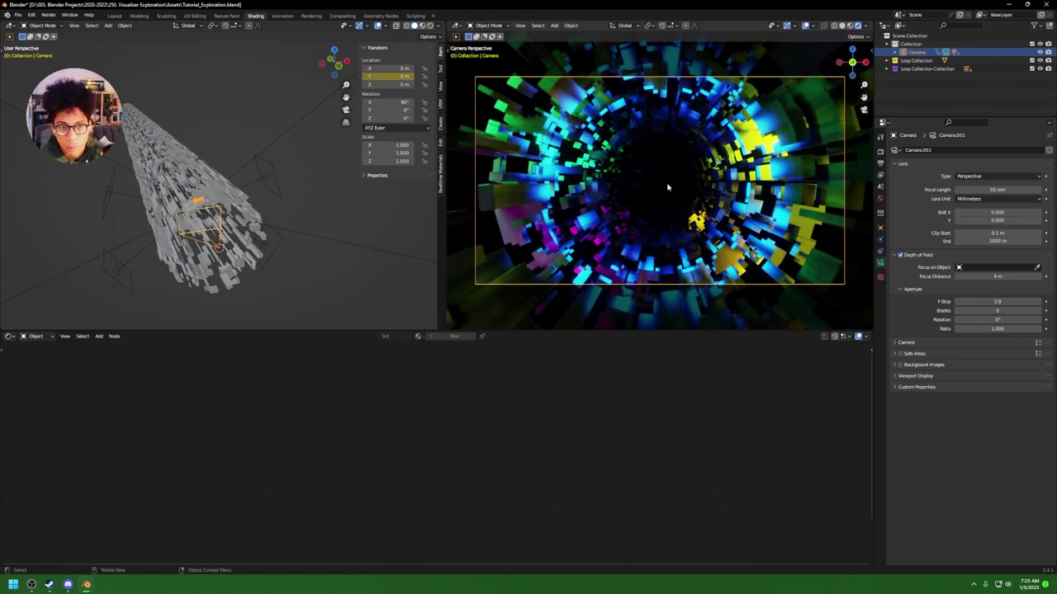
{"action": "key", "text": "e"}
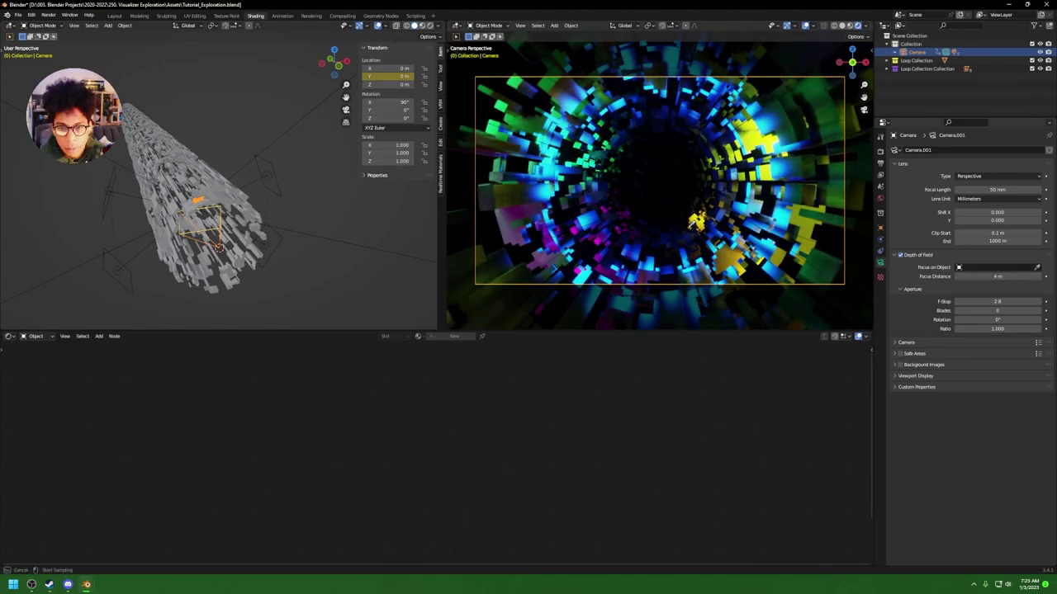
{"action": "left_click", "coordinate": [652, 257]}
{"action": "key", "text": "e"}
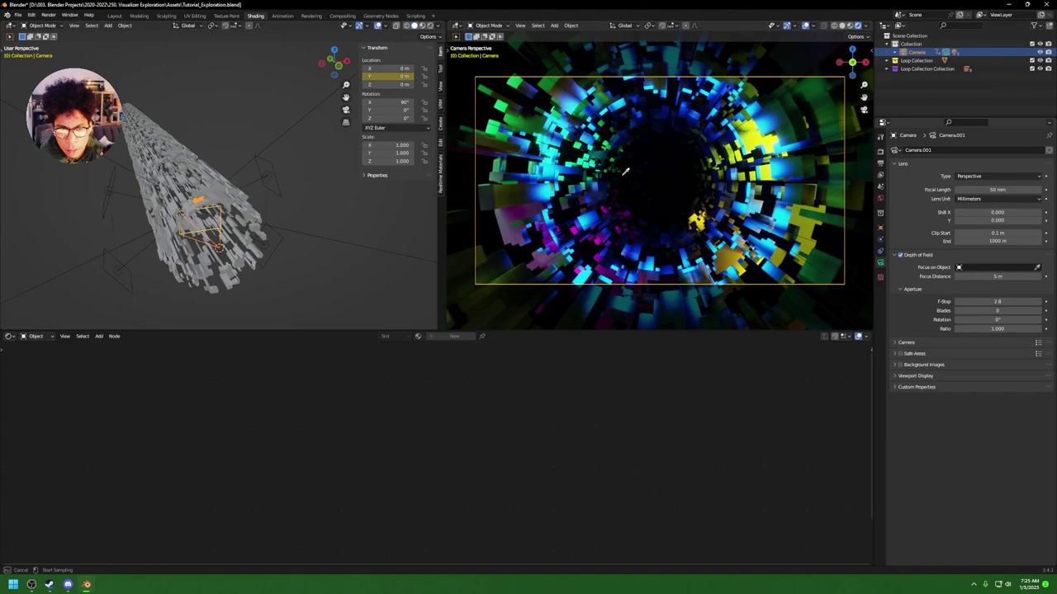
{"action": "left_click", "coordinate": [660, 179]}
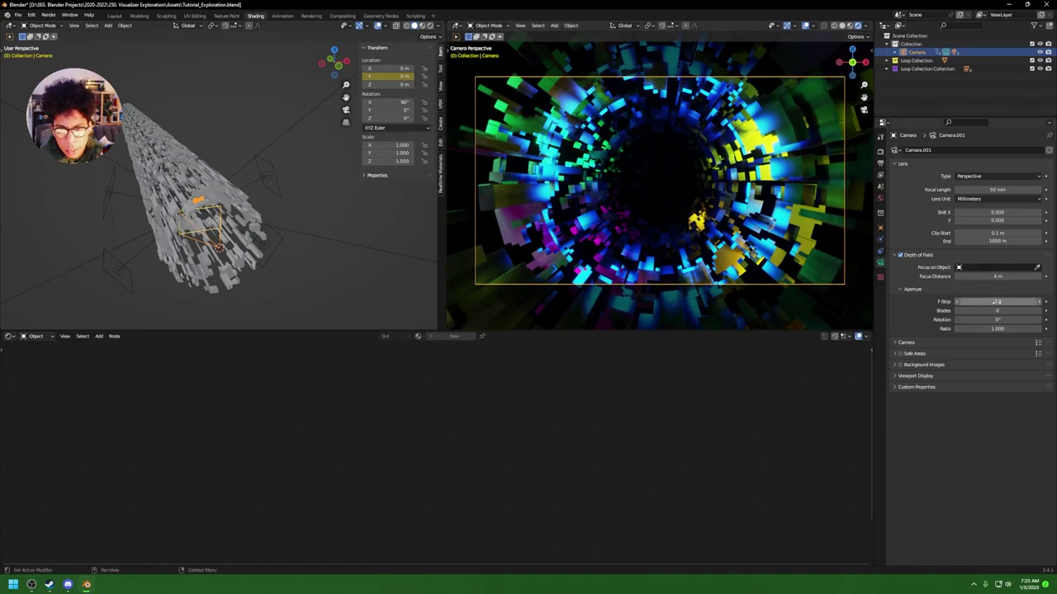
{"action": "mouse_move", "coordinate": [996, 302]}
{"action": "left_mouse_down"}
{"action": "mouse_move", "coordinate": [970, 302]}
{"action": "mouse_move", "coordinate": [996, 302]}
{"action": "left_mouse_up"}
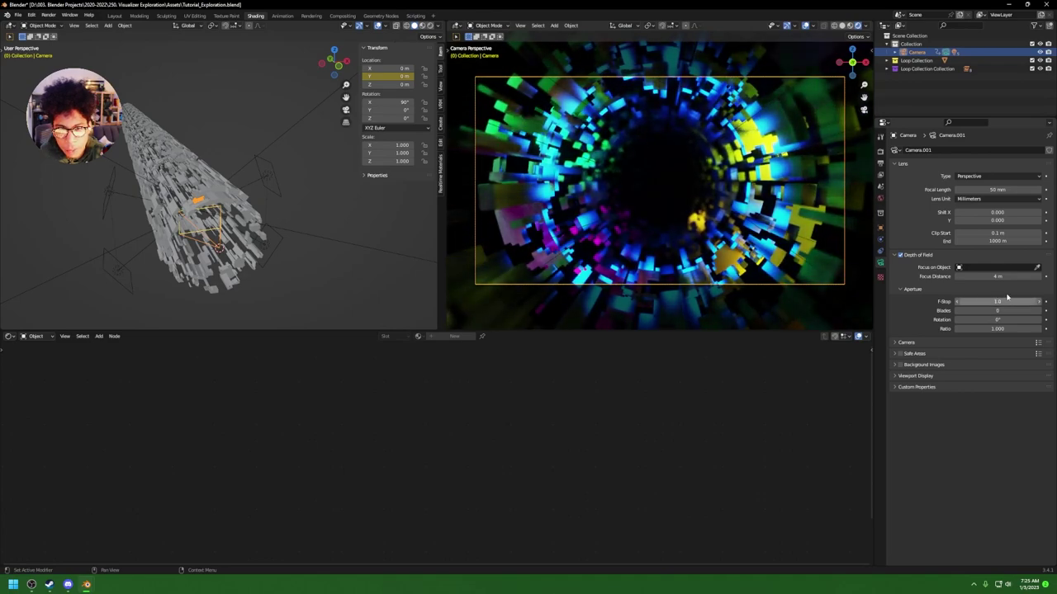
Step: Try different camera focus distances by sampling tunnel pieces and entering 10 m and about 6.7 m, saving the file
{"action": "key", "text": "e"}
{"action": "left_click", "coordinate": [723, 186]}
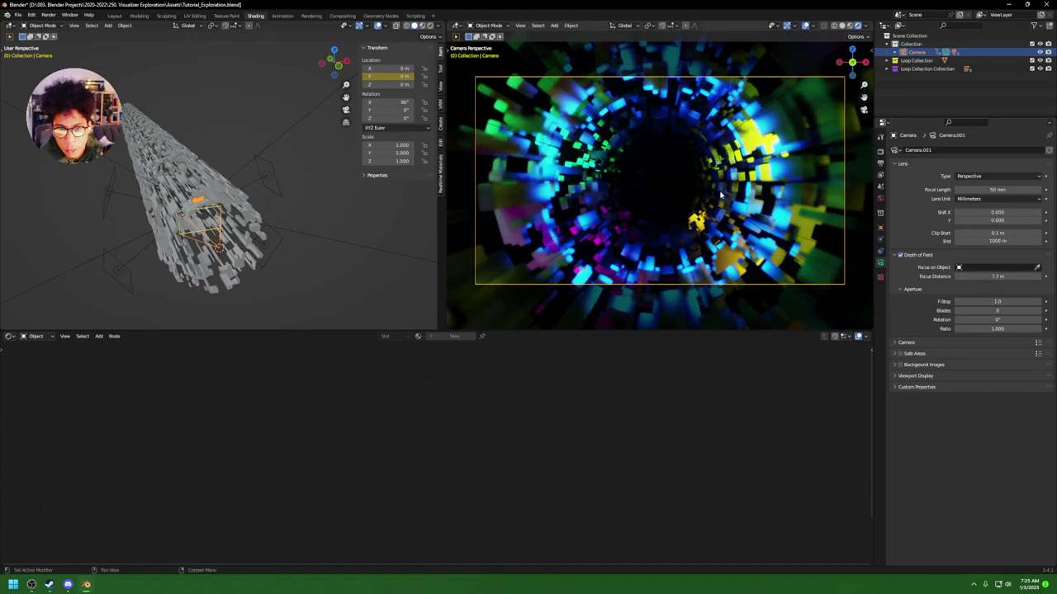
{"action": "left_click", "coordinate": [602, 181]}
{"action": "mouse_move", "coordinate": [985, 275]}
{"action": "left_mouse_down"}
{"action": "mouse_move", "coordinate": [1017, 276]}
{"action": "mouse_move", "coordinate": [985, 276]}
{"action": "left_mouse_up"}
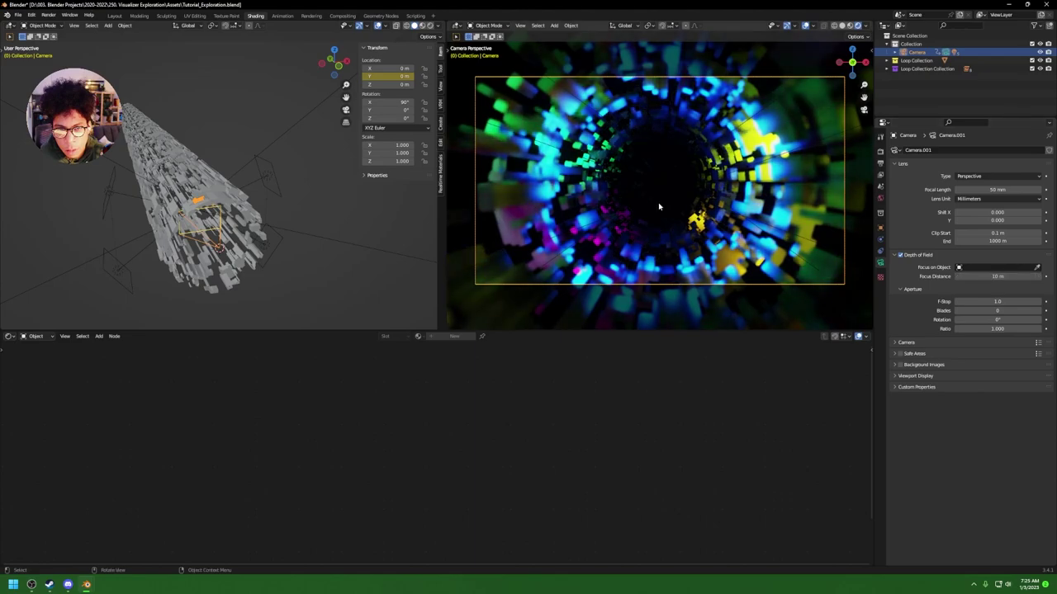
{"action": "key", "text": "ctrl+s"}
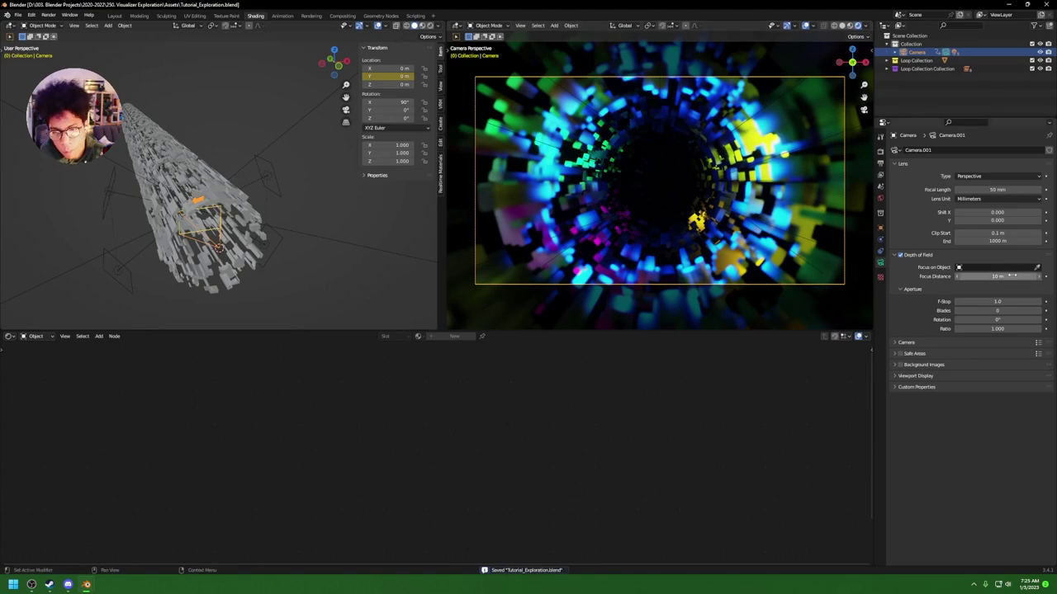
{"action": "left_click_drag", "start_coordinate": [982, 277], "coordinate": [929, 277]}
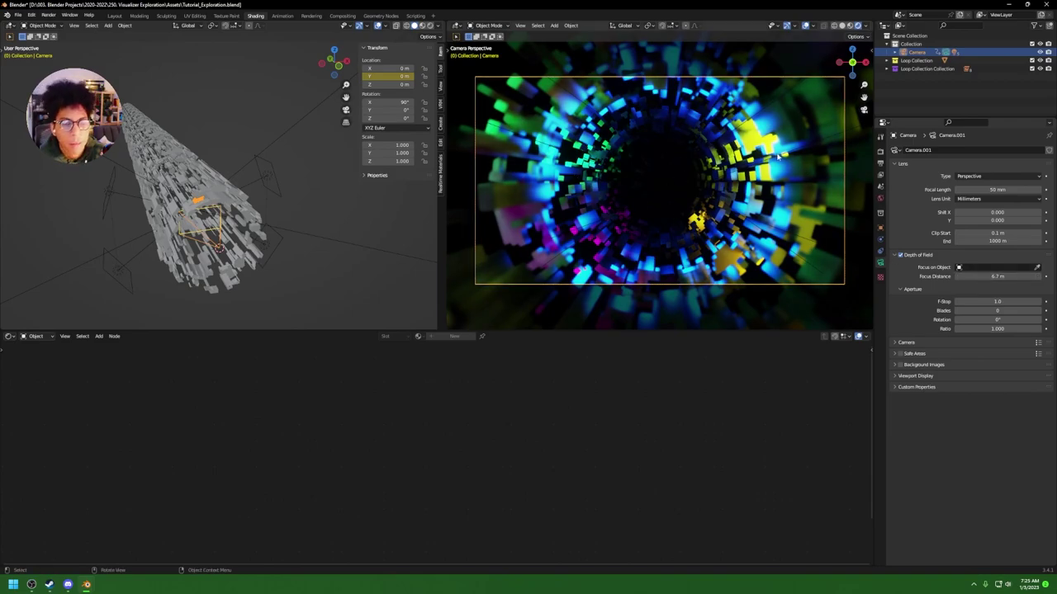
{"action": "key", "text": "ctrl+s"}
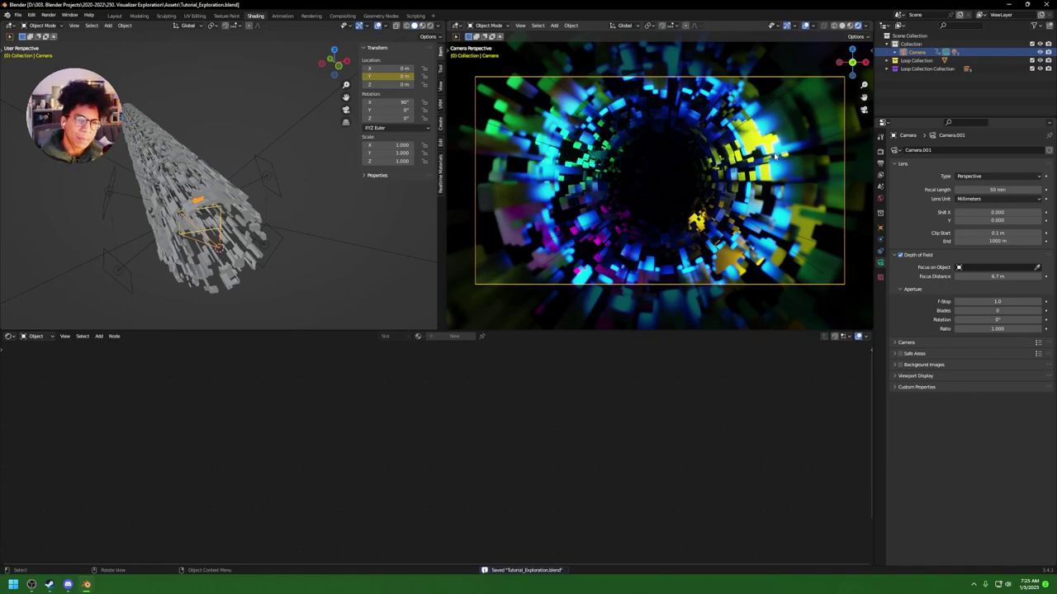
Step: Set the camera's focus distance to 6 m and save the file
{"action": "double_click", "coordinate": [1027, 277]}
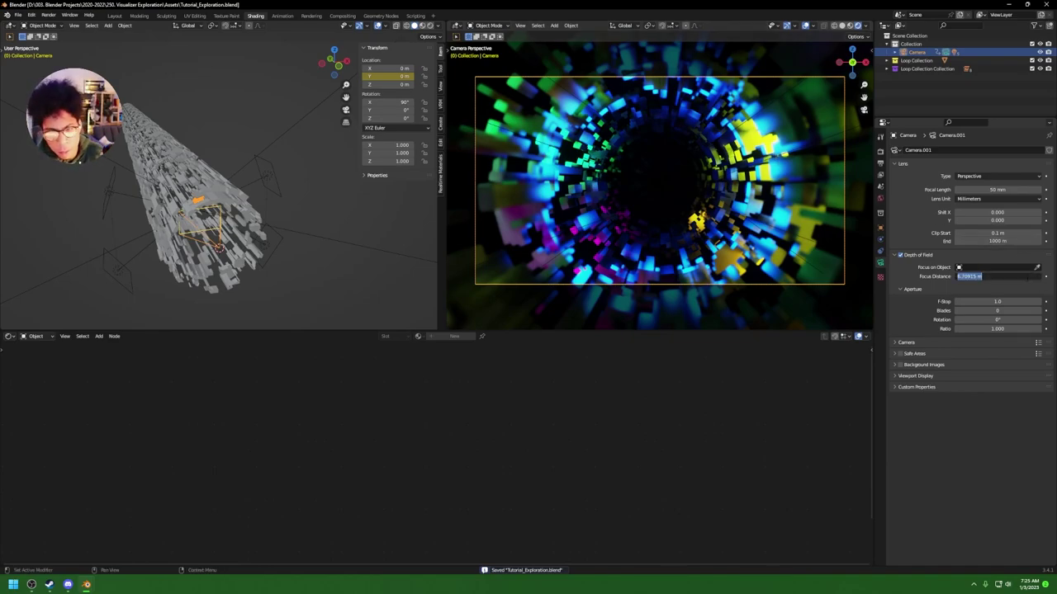
{"action": "type", "text": "6"}
{"action": "key", "text": "Return"}
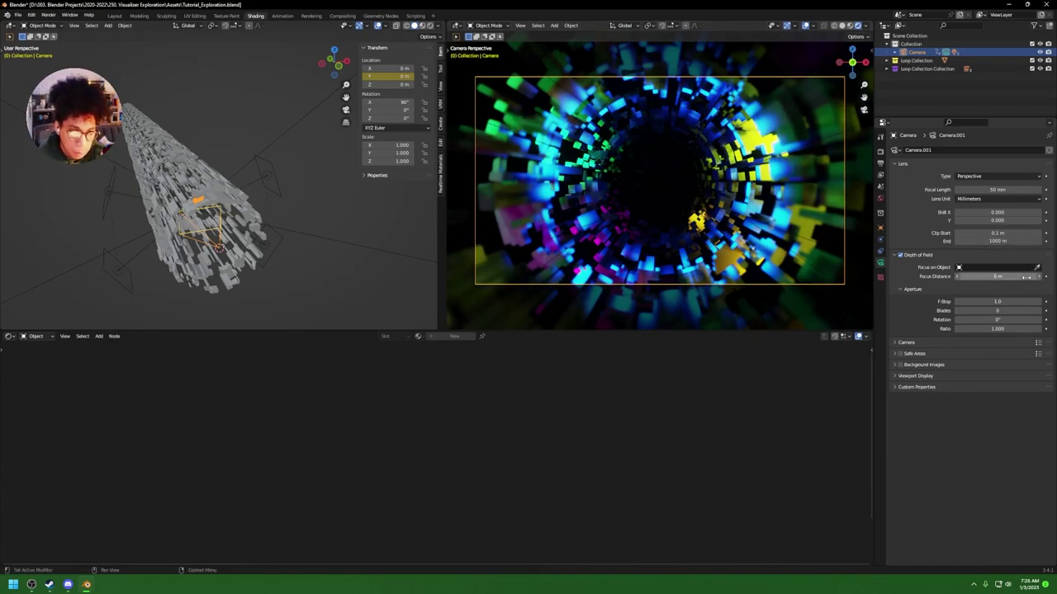
{"action": "key", "text": "ctrl+s"}
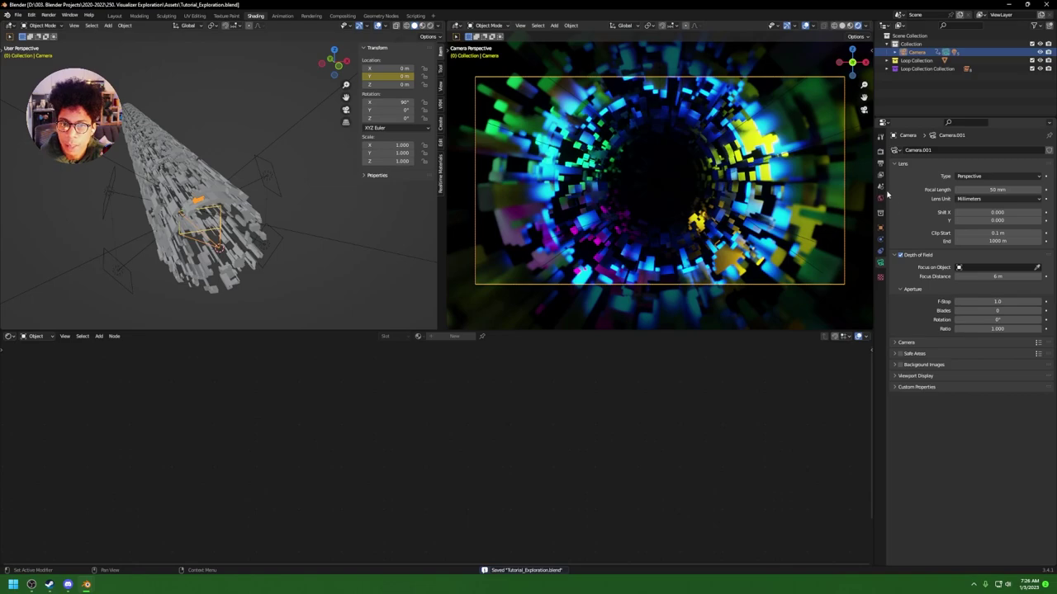
{"action": "left_click", "coordinate": [881, 277]}
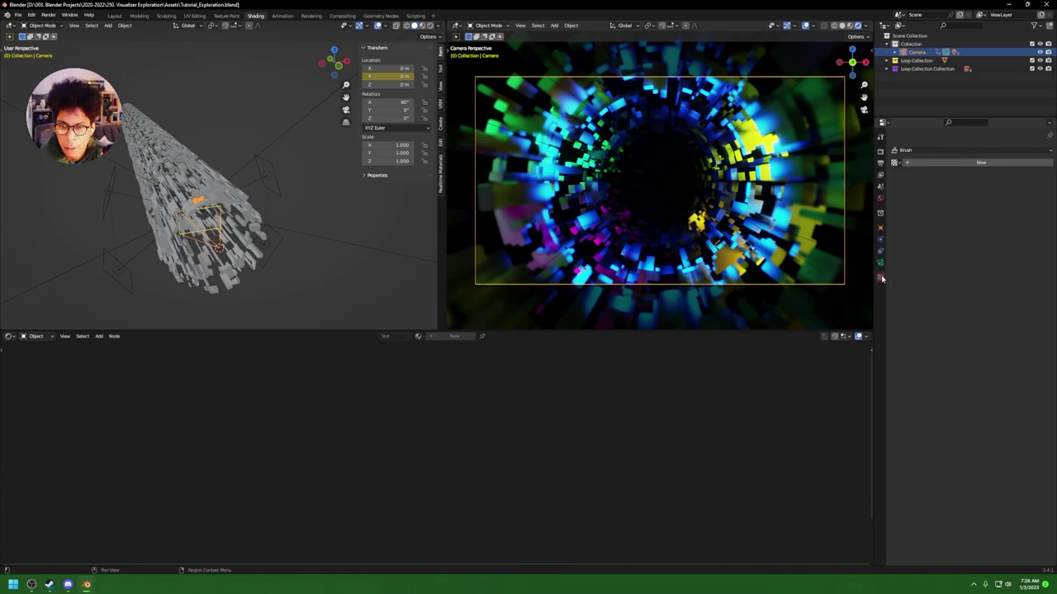
Step: Create a new brush texture of type Noise and name it Grain
{"action": "left_click", "coordinate": [931, 163]}
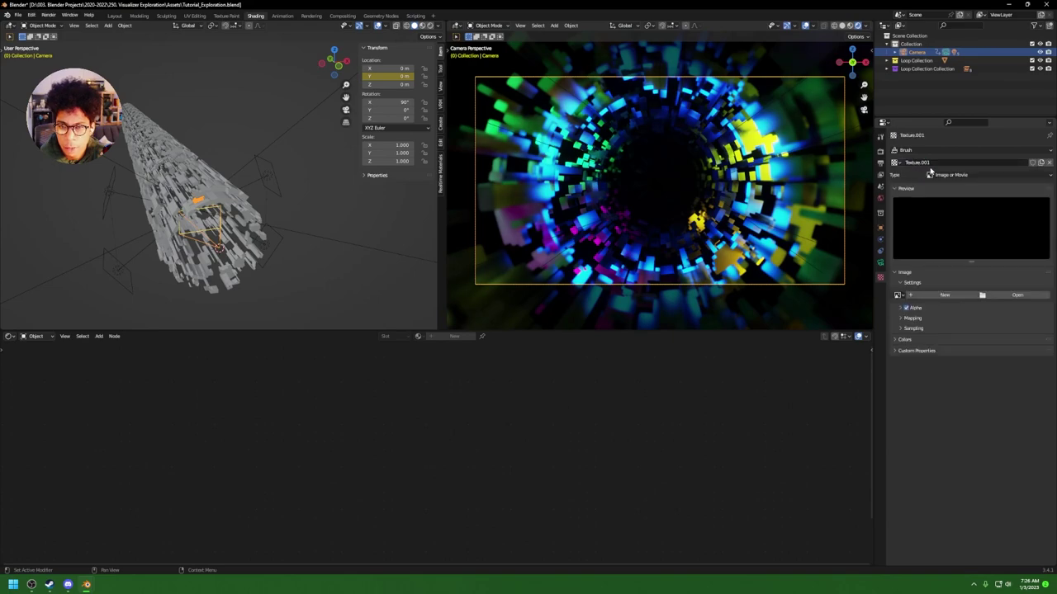
{"action": "left_click", "coordinate": [952, 174]}
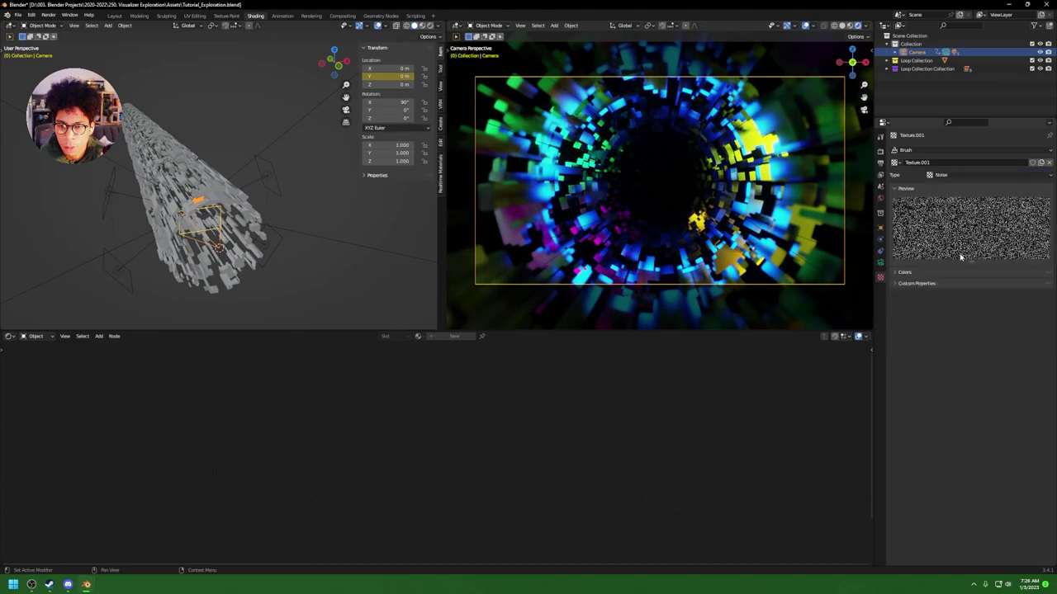
{"action": "left_click", "coordinate": [943, 256]}
{"action": "left_click", "coordinate": [918, 163]}
{"action": "type", "text": "Grain"}
{"action": "key", "text": "Return"}
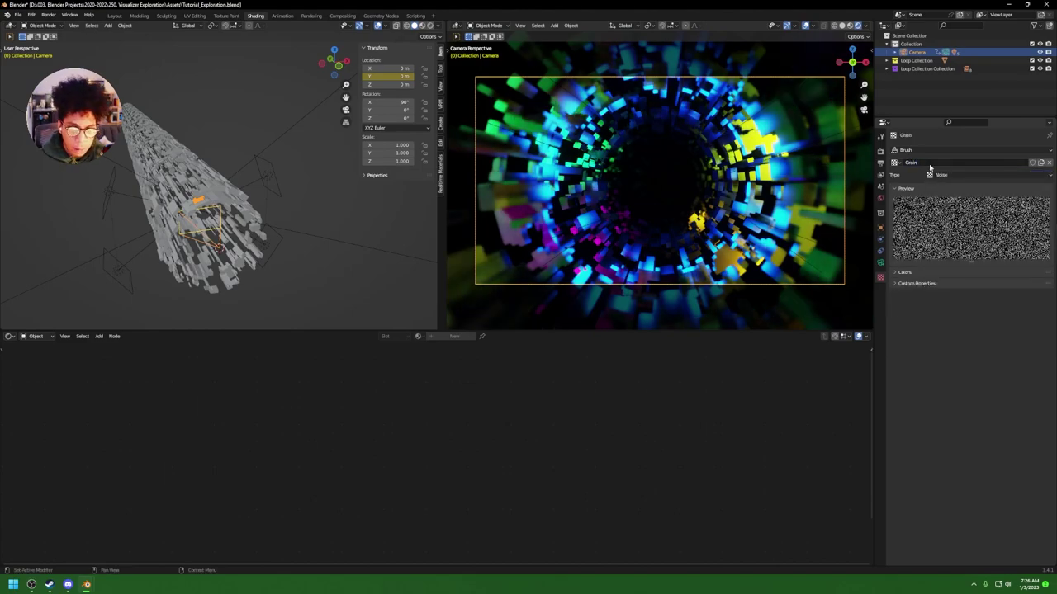
Step: In the scene's output settings, enable Render Region and Crop to Render Region, keeping the existing resolution
{"action": "left_click", "coordinate": [880, 261]}
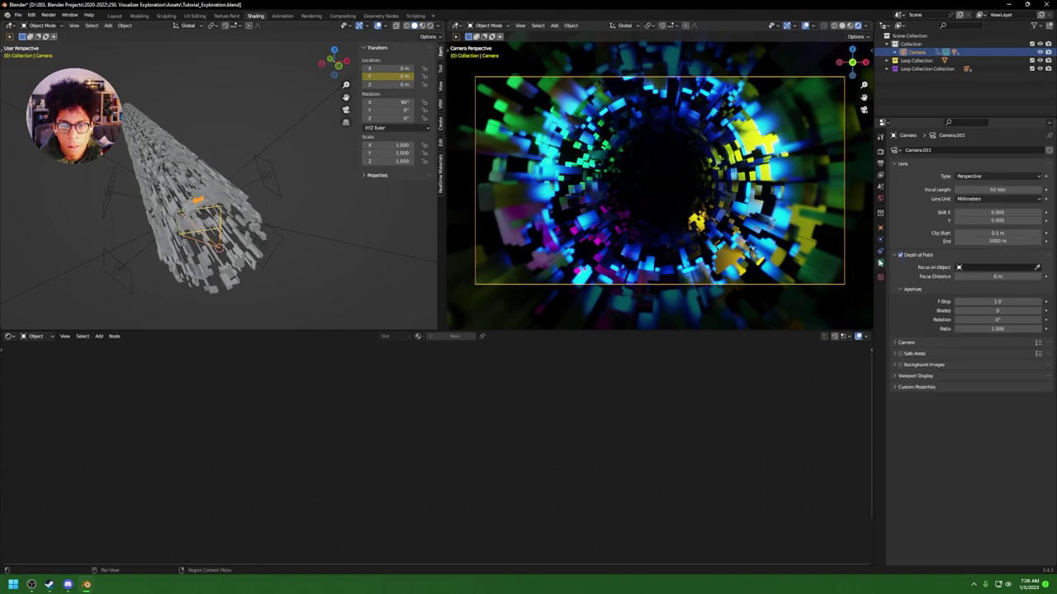
{"action": "left_click", "coordinate": [880, 165]}
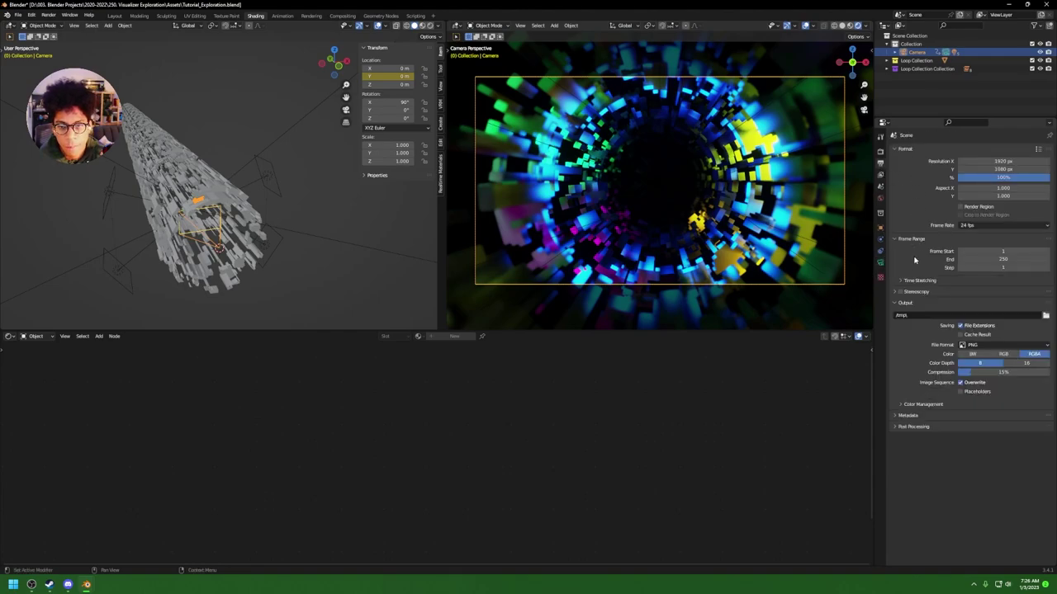
{"action": "left_click", "coordinate": [969, 207]}
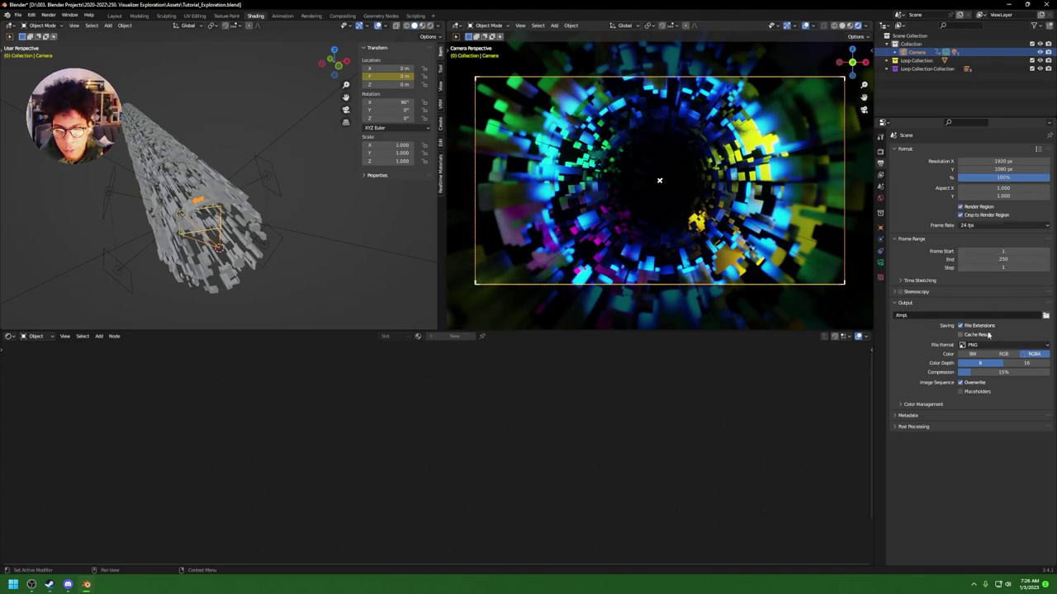
{"action": "left_click", "coordinate": [1003, 161]}
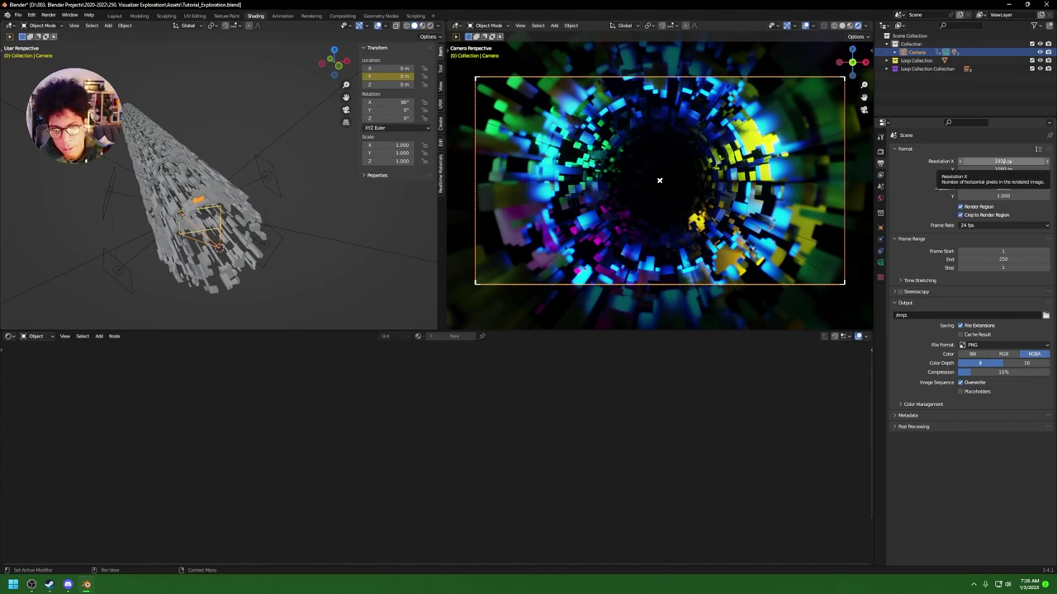
{"action": "key", "text": "Return"}
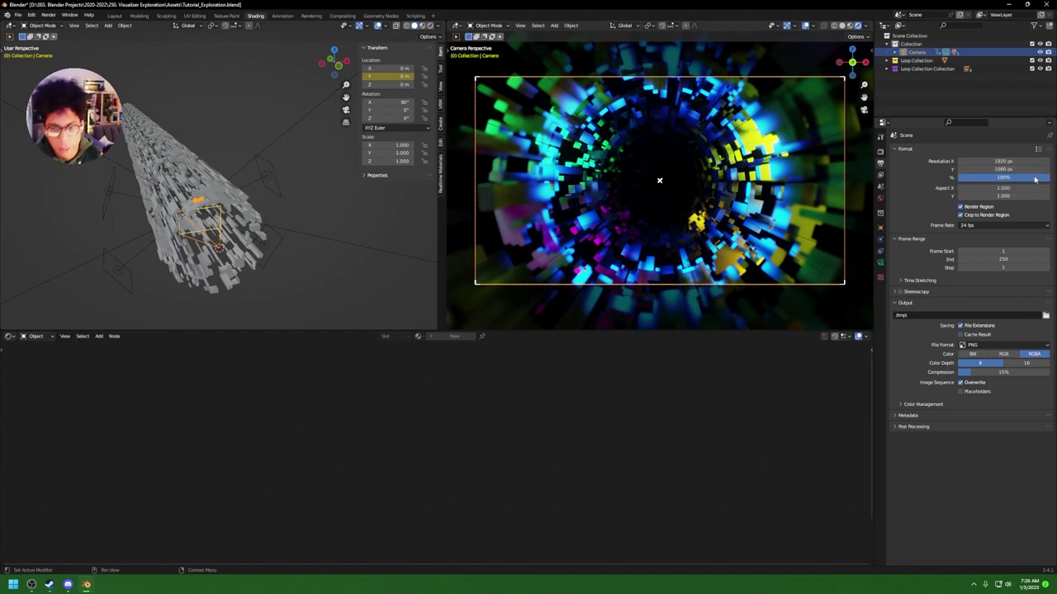
Step: Browse for the render output location to the Exports folder of the 250. Visualizer Exploration project
{"action": "left_click", "coordinate": [1045, 316]}
{"action": "left_click", "coordinate": [210, 281]}
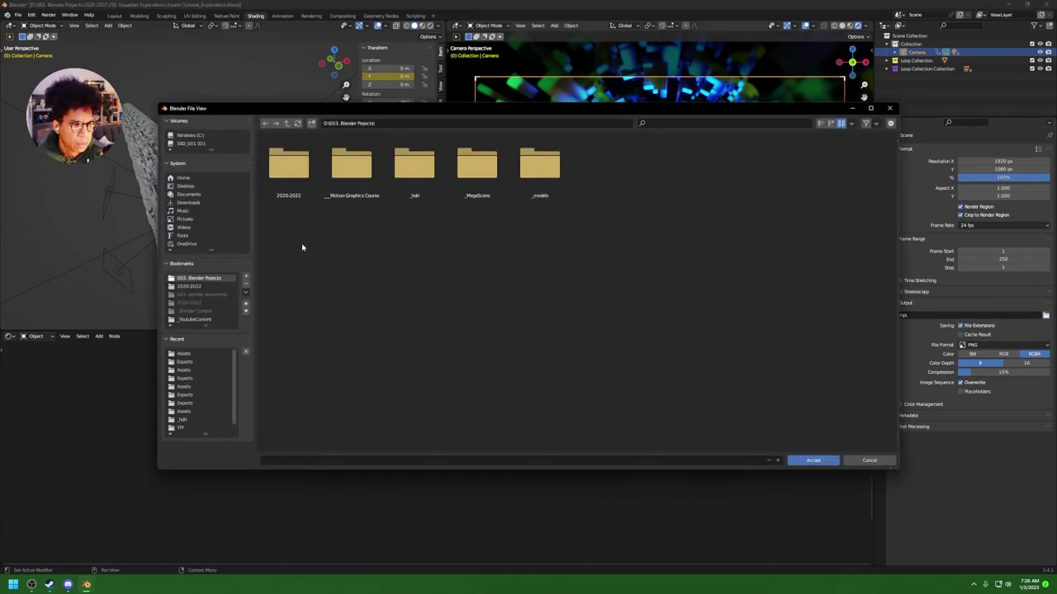
{"action": "double_click", "coordinate": [288, 165]}
{"action": "double_click", "coordinate": [530, 235]}
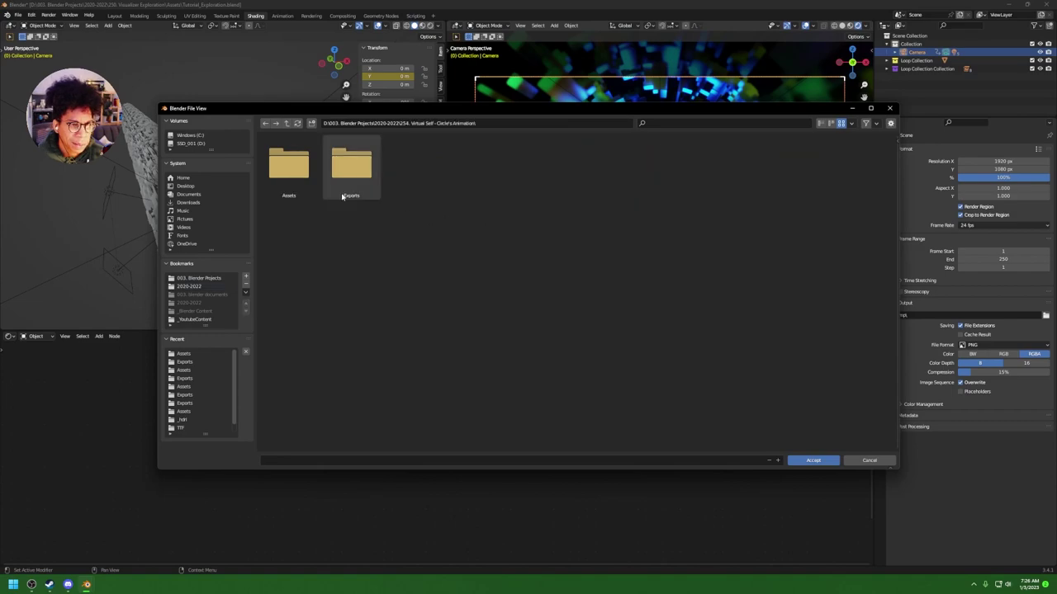
{"action": "left_click", "coordinate": [266, 123]}
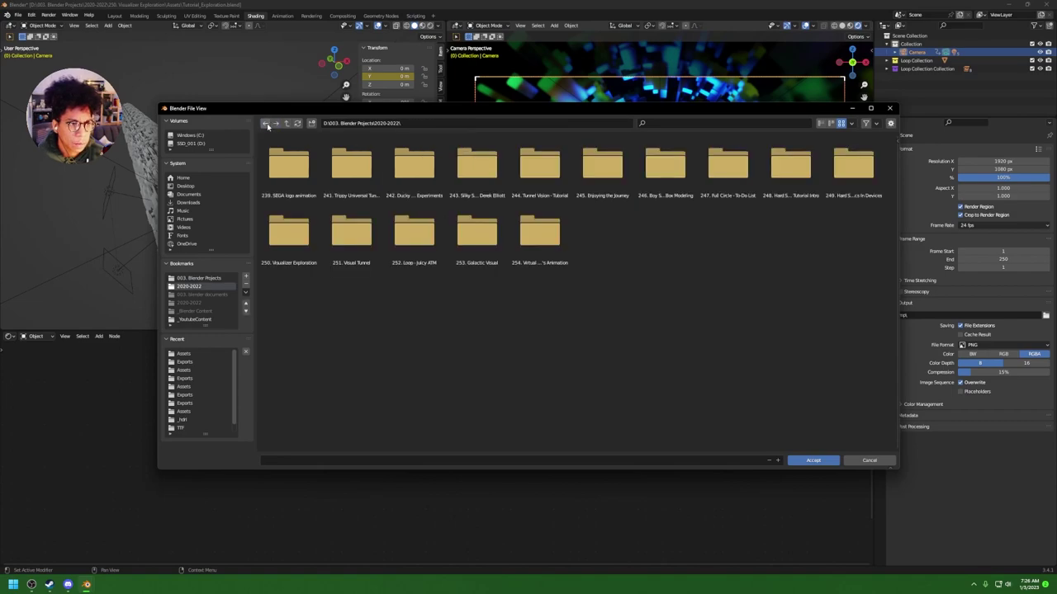
{"action": "double_click", "coordinate": [297, 240]}
{"action": "left_click", "coordinate": [302, 173]}
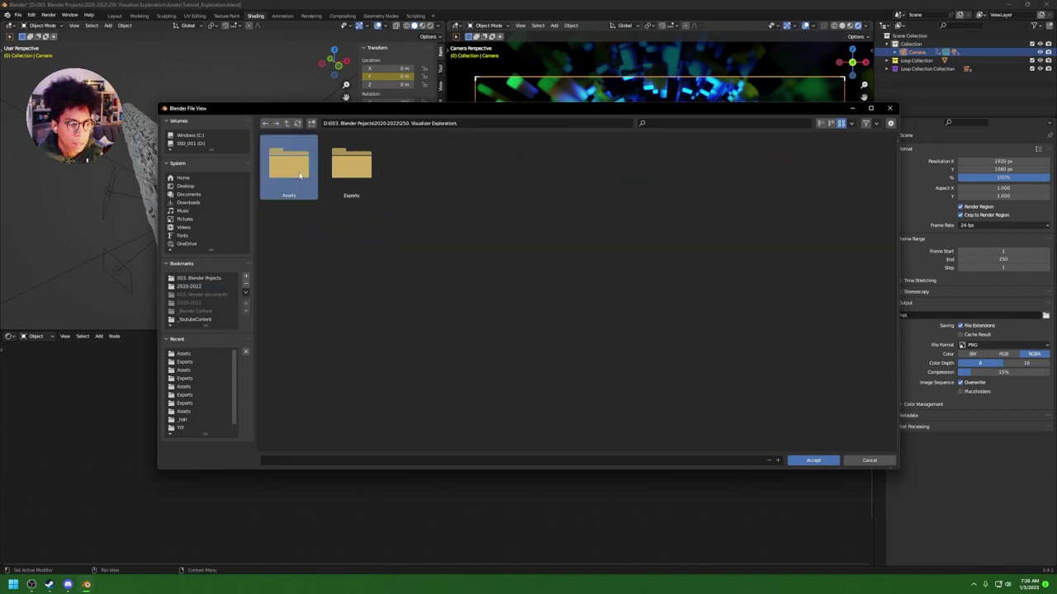
{"action": "double_click", "coordinate": [341, 169]}
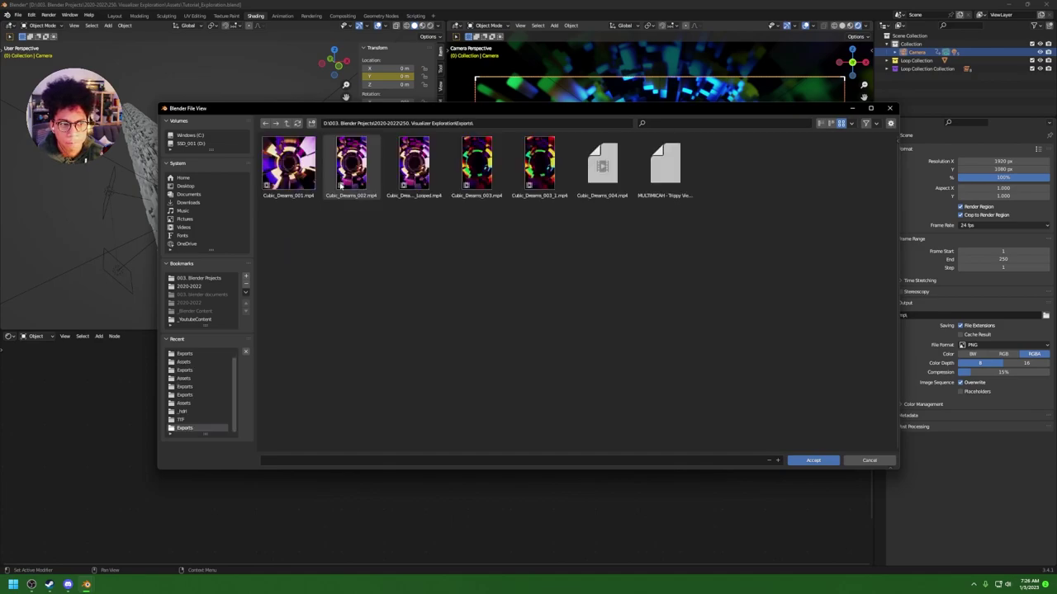
Step: Name the output file Tutorial_Experiment.mp4 and accept it as the render output path
{"action": "left_click", "coordinate": [377, 460]}
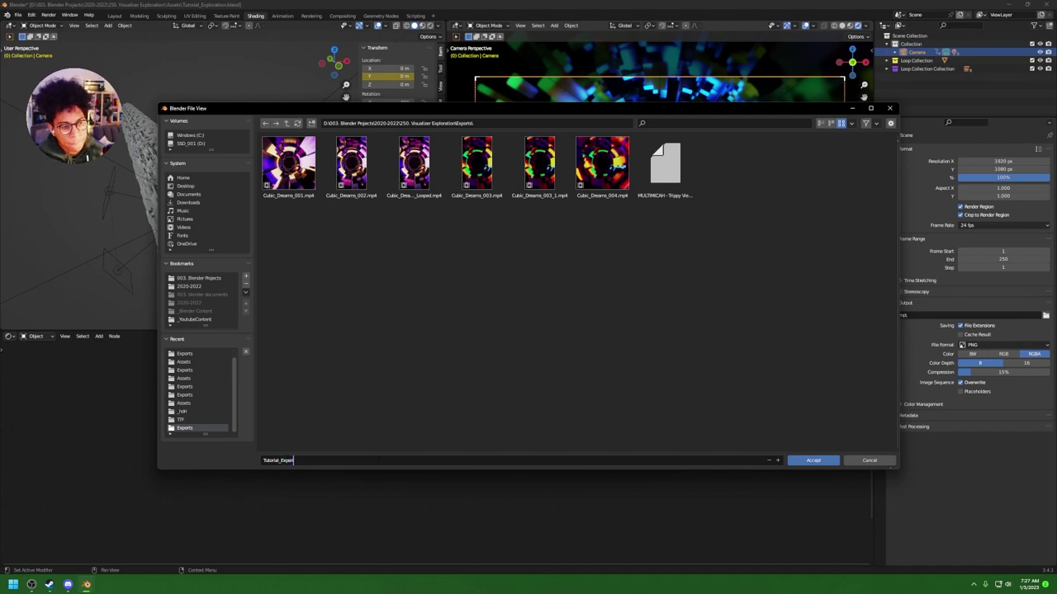
{"action": "type", "text": "Tutorial_Experiment"}
{"action": "key", "text": "Return"}
{"action": "left_click", "coordinate": [378, 463]}
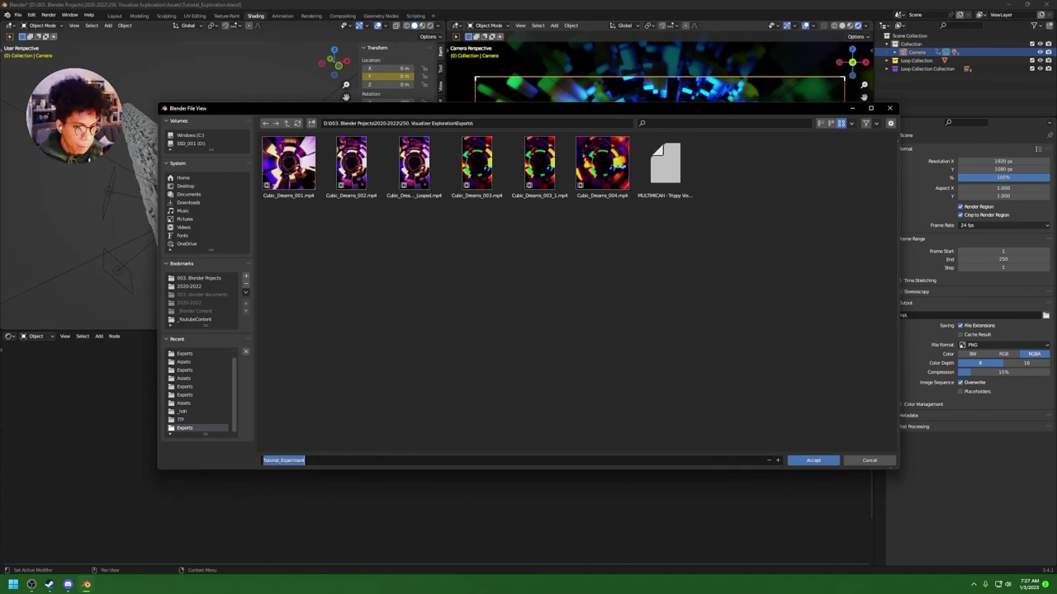
{"action": "left_click", "coordinate": [378, 463]}
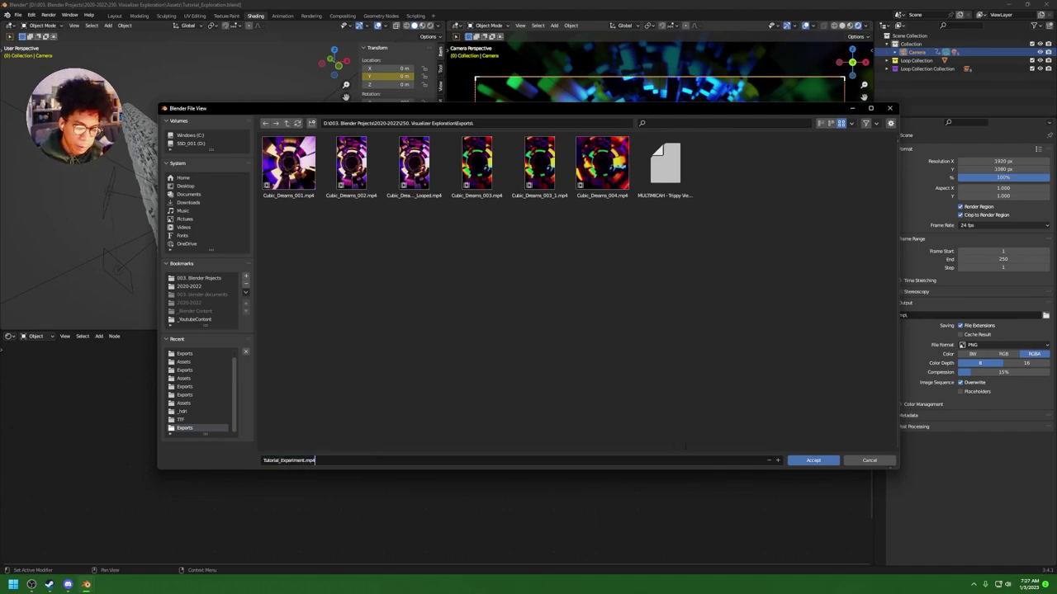
{"action": "left_click", "coordinate": [813, 461]}
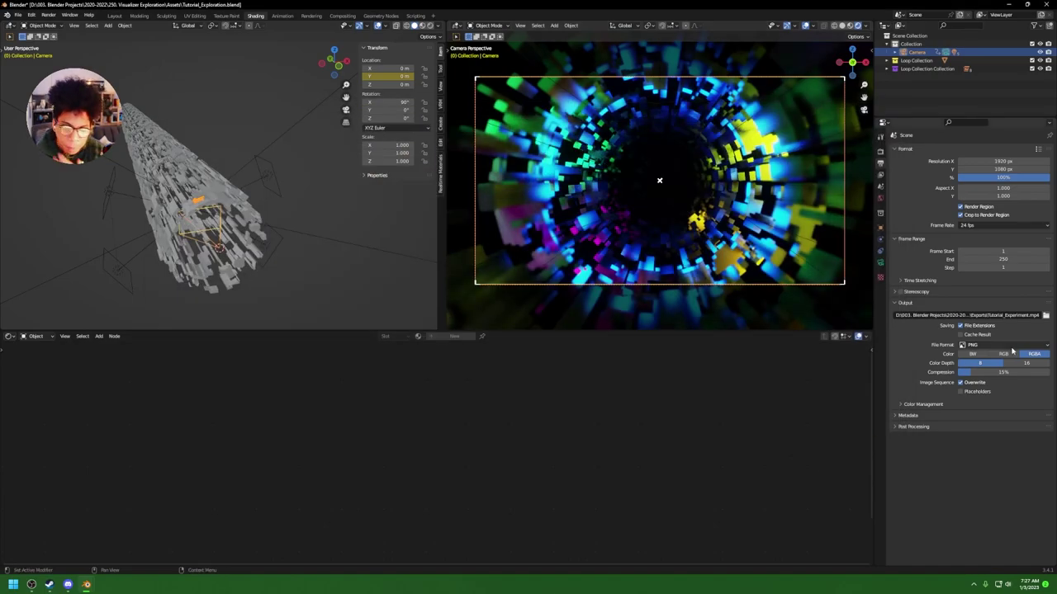
Step: Set the output file format to FFmpeg Video
{"action": "left_click", "coordinate": [1005, 345]}
{"action": "left_click", "coordinate": [1022, 386]}
{"action": "left_click", "coordinate": [933, 367]}
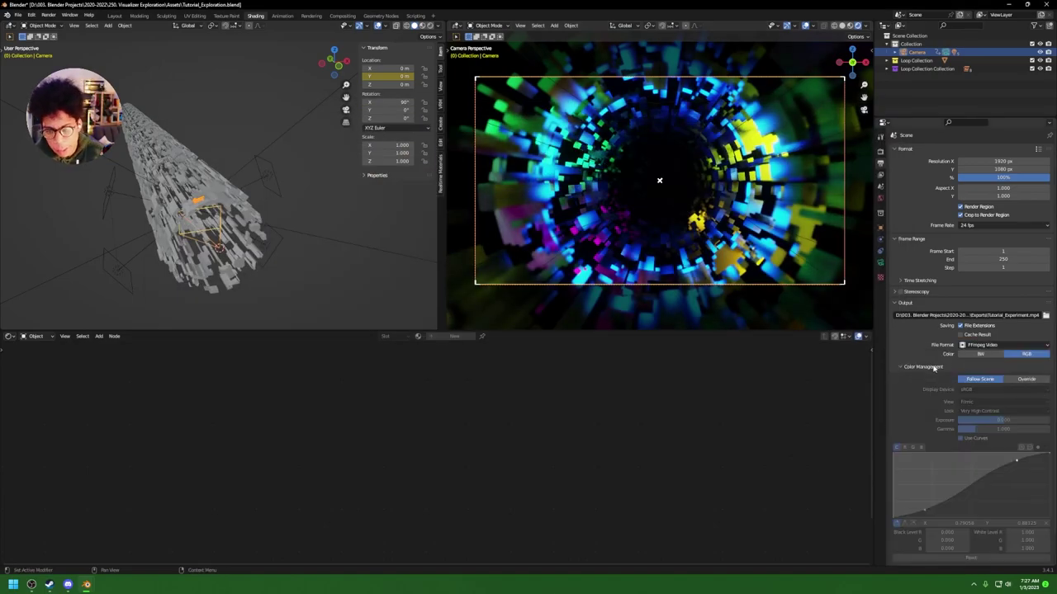
{"action": "left_click", "coordinate": [933, 367]}
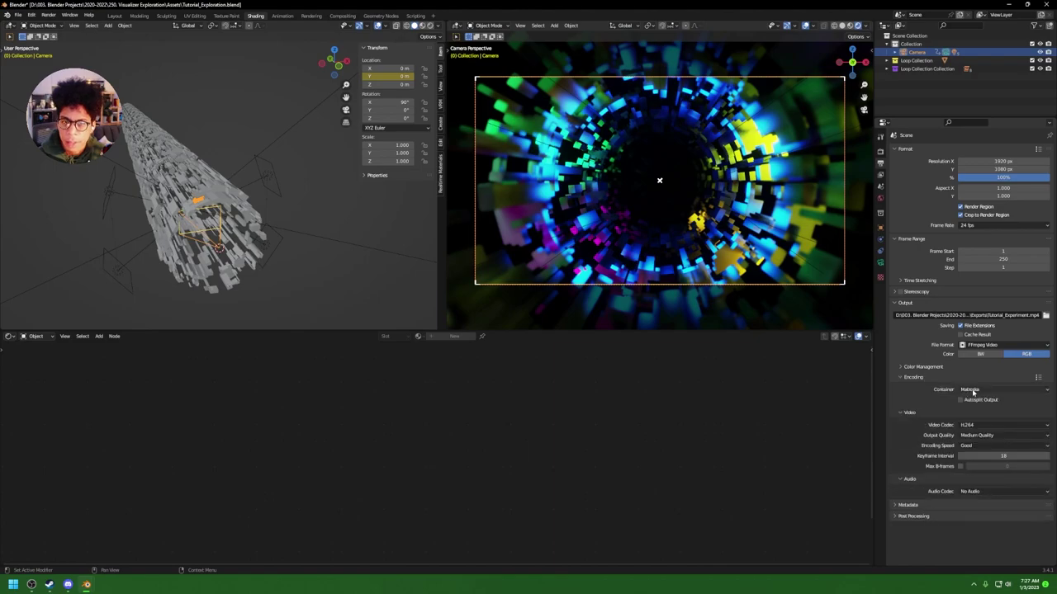
{"action": "left_click", "coordinate": [984, 346]}
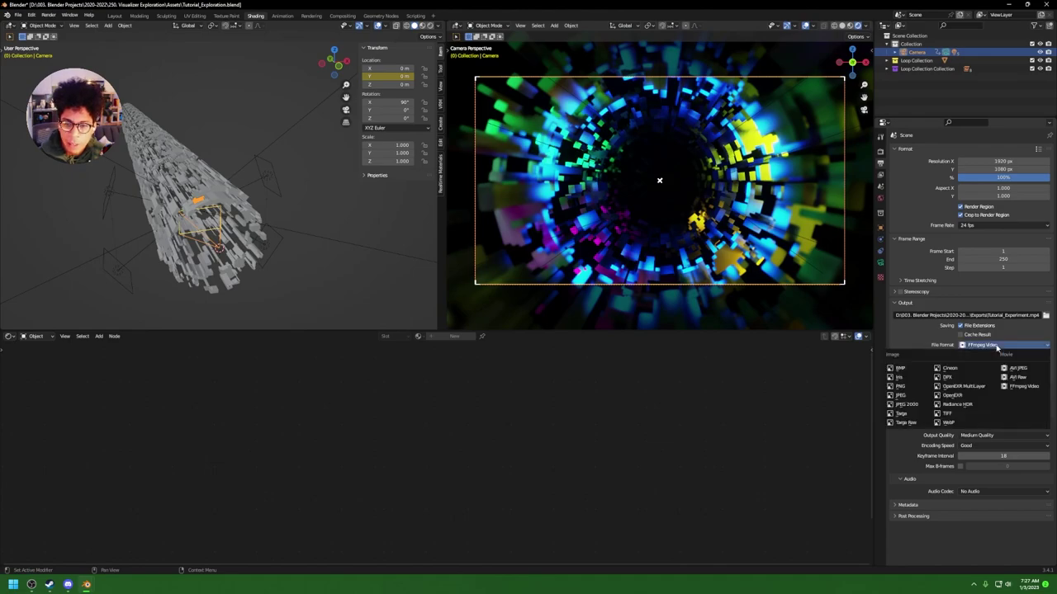
{"action": "left_click", "coordinate": [997, 348]}
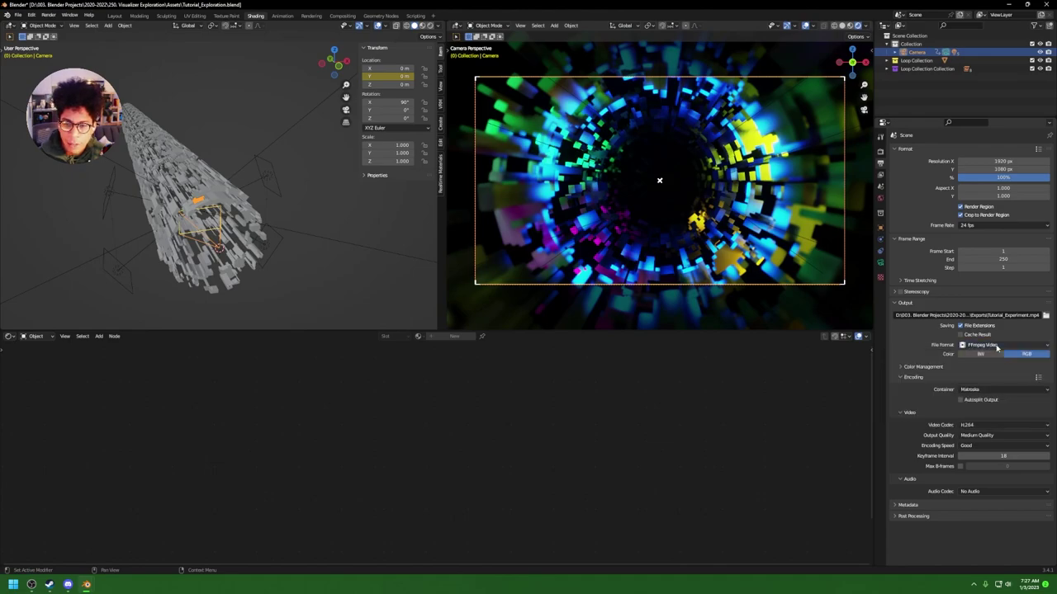
Step: Set the encoding container to MPEG-4 and the output quality to Perceptually Lossless, and save the file
{"action": "left_click", "coordinate": [995, 389]}
{"action": "left_click", "coordinate": [991, 417]}
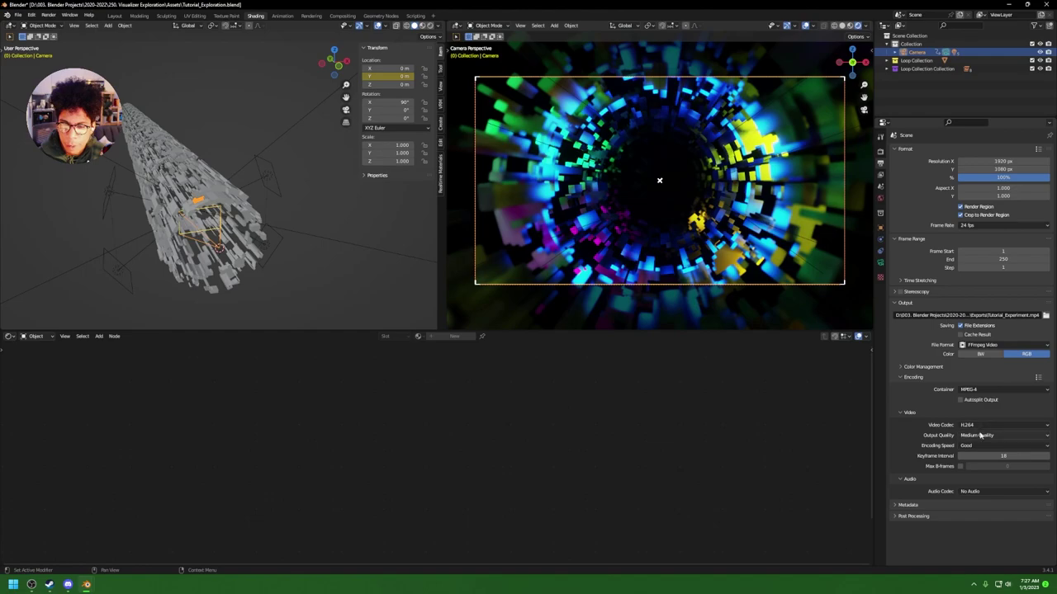
{"action": "left_click", "coordinate": [981, 435]}
{"action": "left_click", "coordinate": [982, 463]}
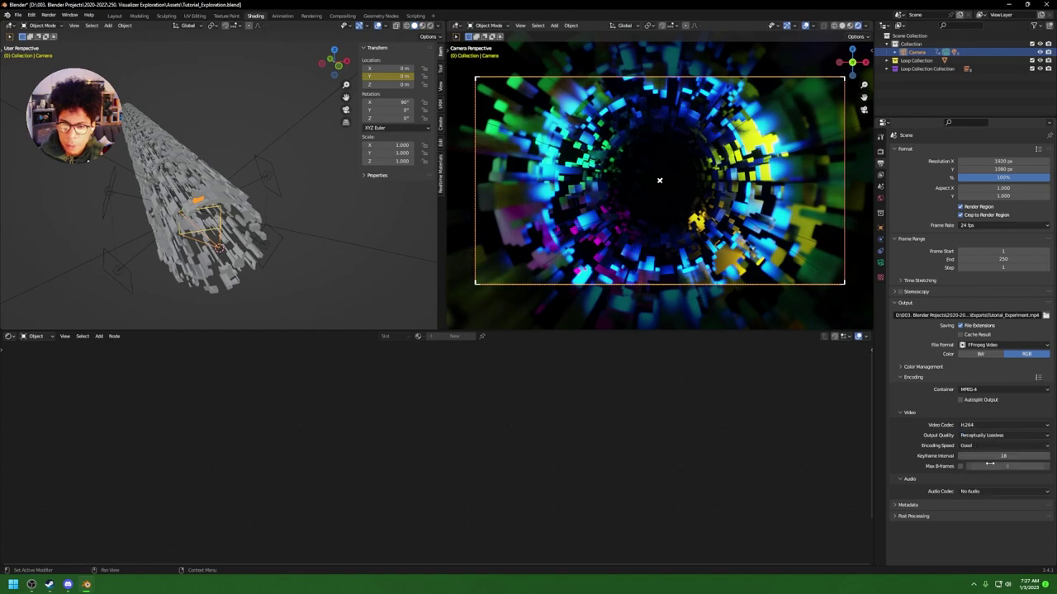
{"action": "key", "text": "ctrl+s"}
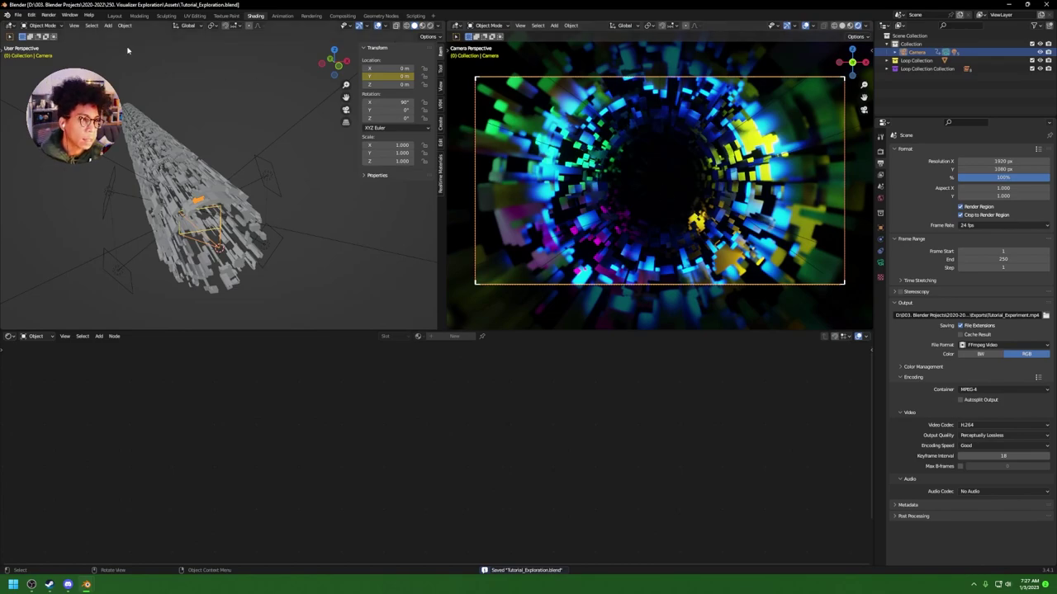
Step: Render a still image of the current frame, inspect the result and close the render window
{"action": "left_click", "coordinate": [49, 15]}
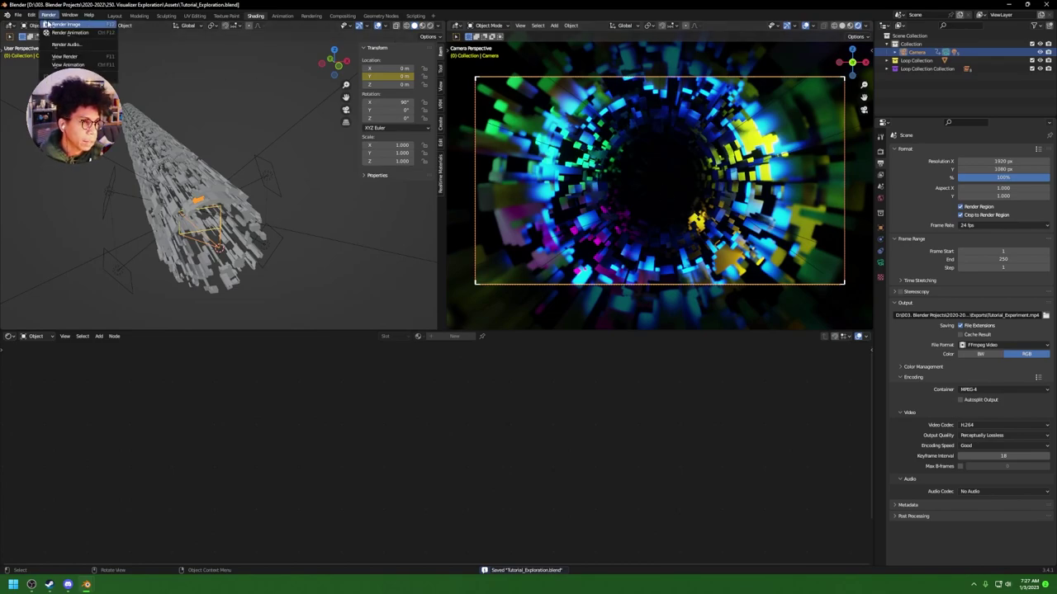
{"action": "left_click", "coordinate": [47, 25]}
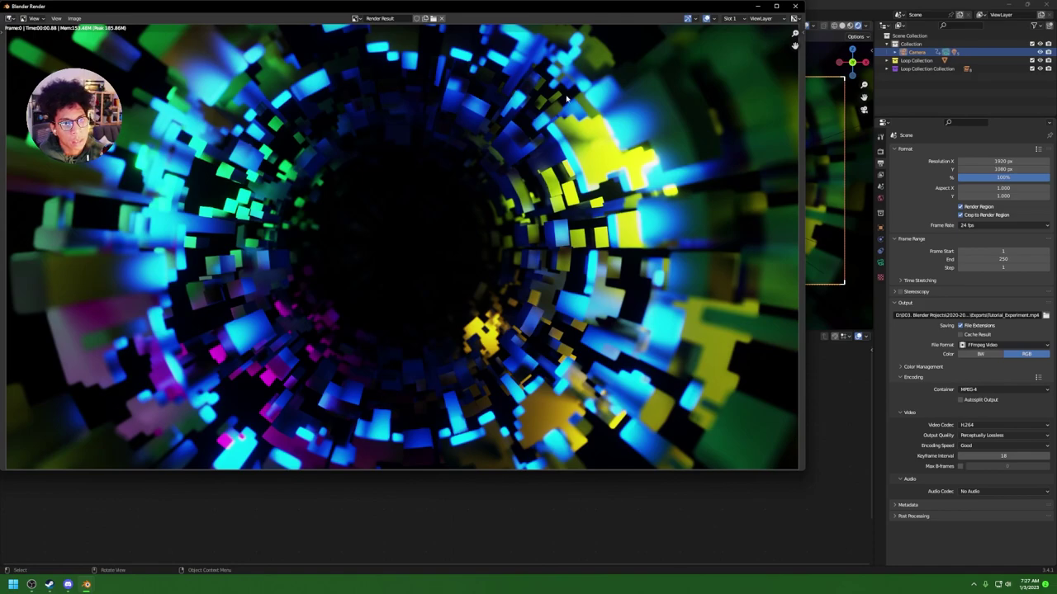
{"action": "scroll", "coordinate": [566, 134], "scroll_direction": "down", "scroll_amount": 3}
{"action": "scroll", "coordinate": [568, 139], "scroll_direction": "up", "scroll_amount": 3}
{"action": "scroll", "coordinate": [568, 139], "scroll_direction": "down", "scroll_amount": 2}
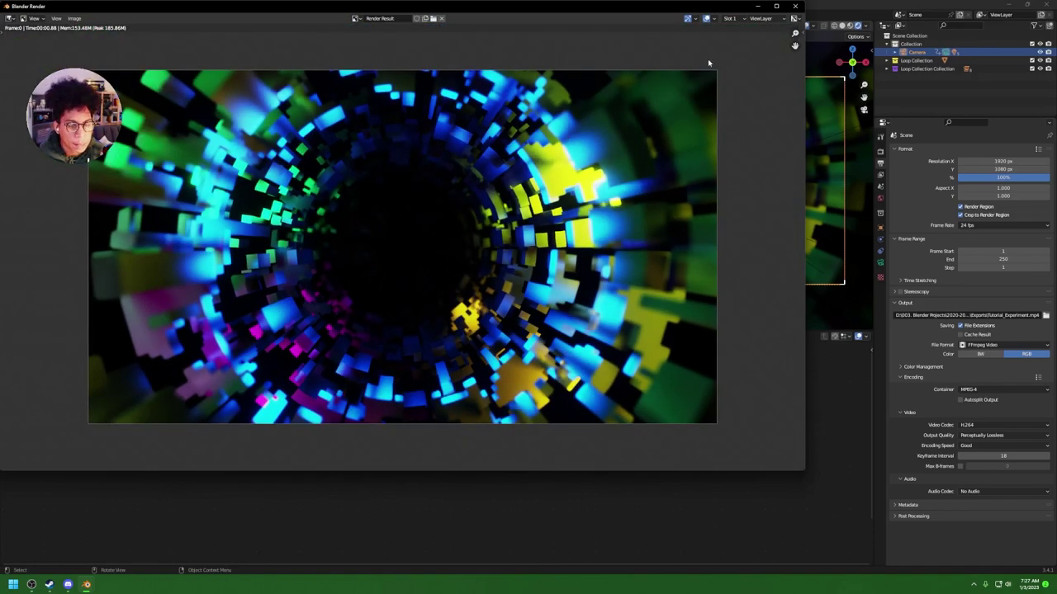
{"action": "left_click", "coordinate": [795, 6]}
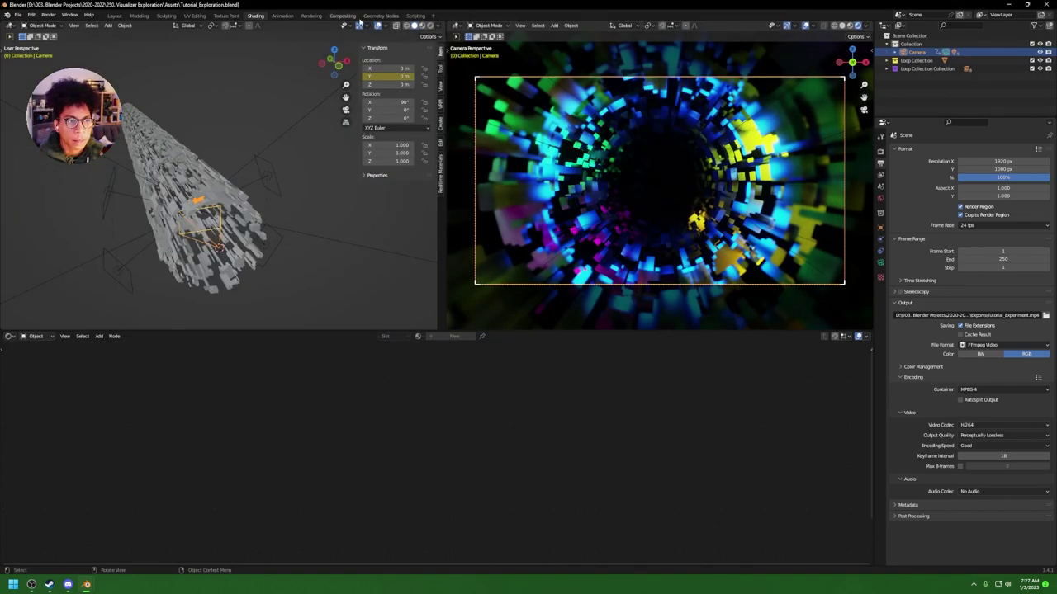
Step: Enable nodes in the Compositing workspace and move the Render Layers node horizontally away from the Composite node
{"action": "left_click", "coordinate": [343, 16]}
{"action": "left_click", "coordinate": [90, 26]}
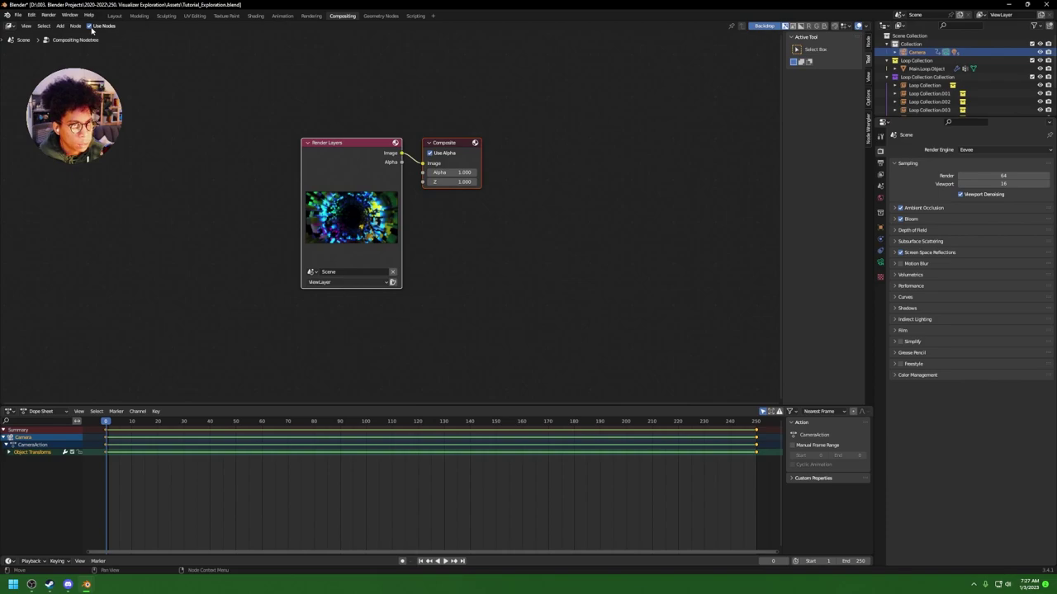
{"action": "left_click", "coordinate": [253, 85]}
{"action": "left_click", "coordinate": [354, 149]}
{"action": "key", "text": "g"}
{"action": "key", "text": "x"}
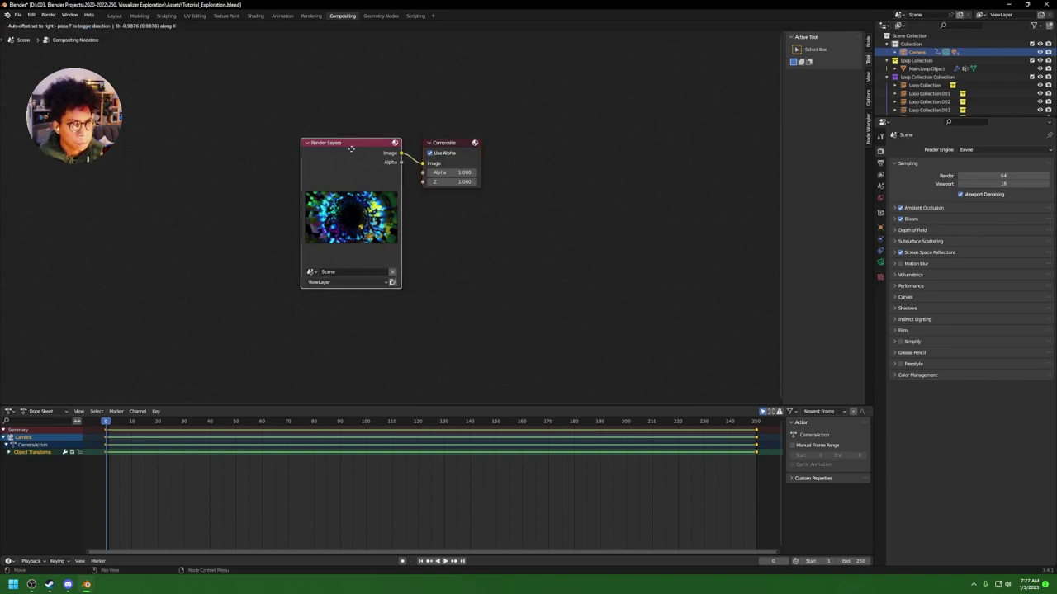
{"action": "left_click_drag", "start_coordinate": [350, 149], "coordinate": [104, 149]}
{"action": "left_click", "coordinate": [283, 130]}
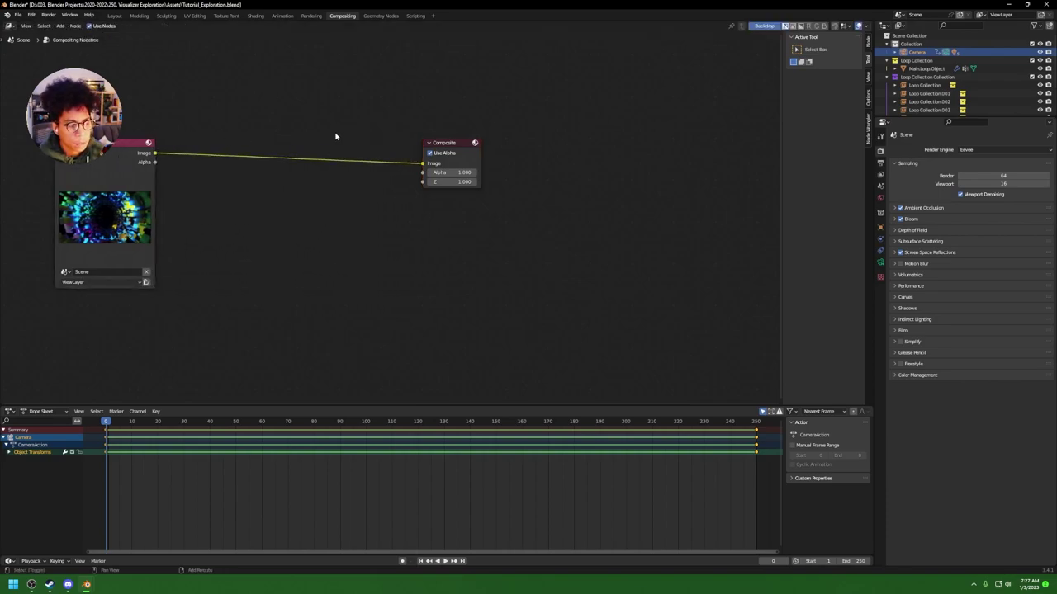
Step: Add a Viewer node directly below the Composite node
{"action": "key", "text": "shift+a"}
{"action": "type", "text": "view"}
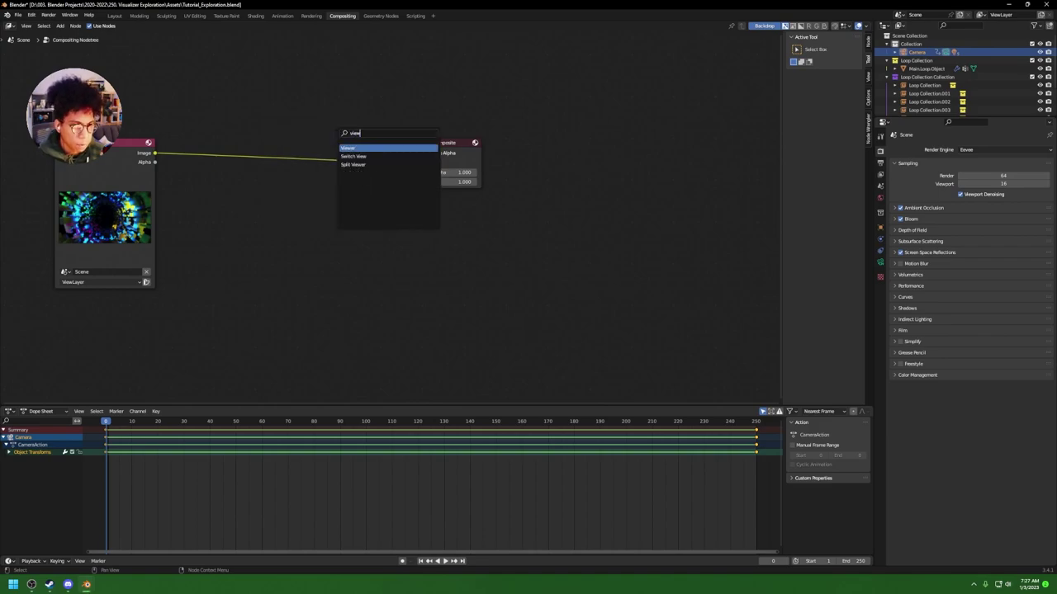
{"action": "key", "text": "Return"}
{"action": "left_click", "coordinate": [396, 199]}
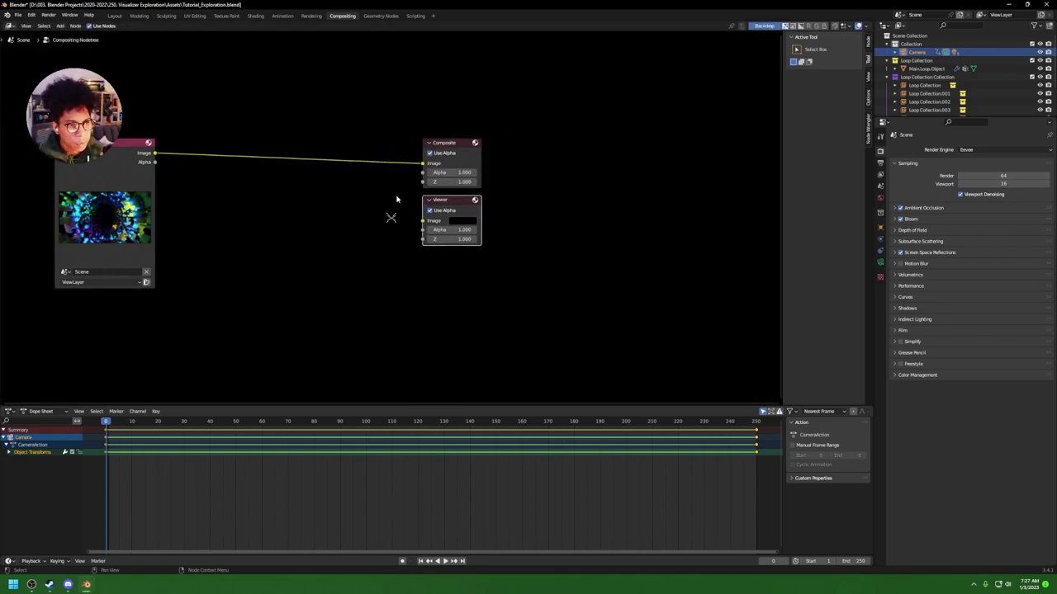
Step: Add a Reroute point on the link between the Render Layers and Composite nodes
{"action": "key", "text": "shift+a"}
{"action": "left_click", "coordinate": [394, 195]}
{"action": "type", "text": "re"}
{"action": "key", "text": "Return"}
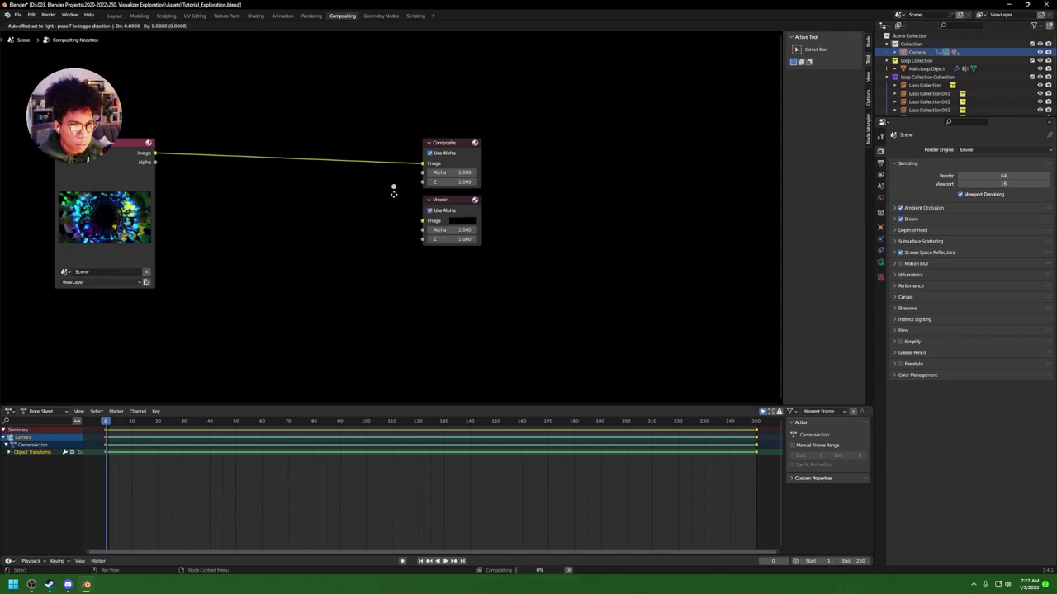
{"action": "left_click", "coordinate": [374, 163]}
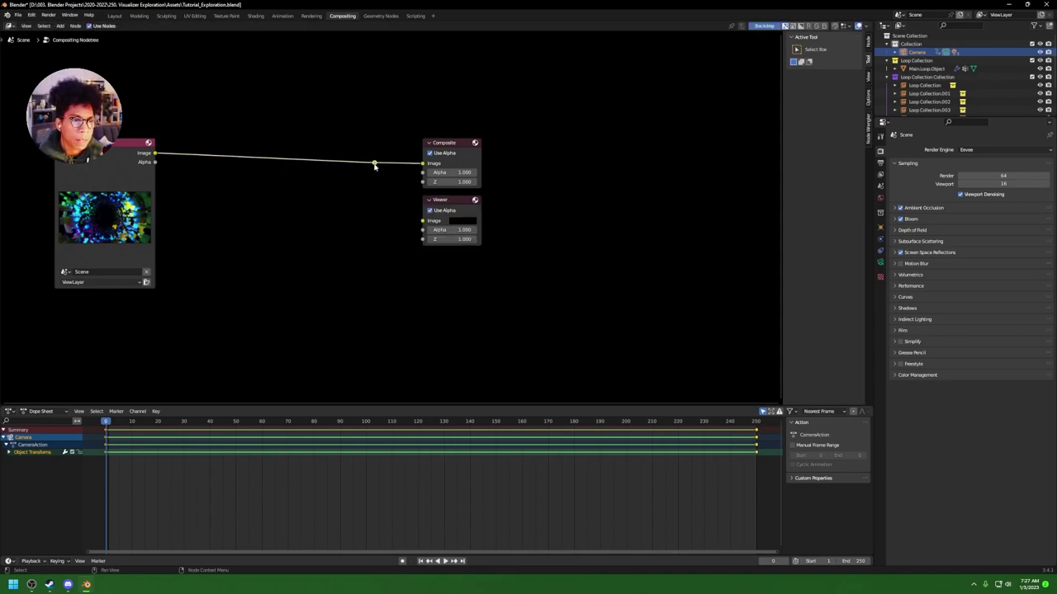
Step: Link the Reroute point to the Viewer node's Image input and save the file with the backdrop preview shrunk
{"action": "left_click_drag", "start_coordinate": [374, 165], "coordinate": [440, 224]}
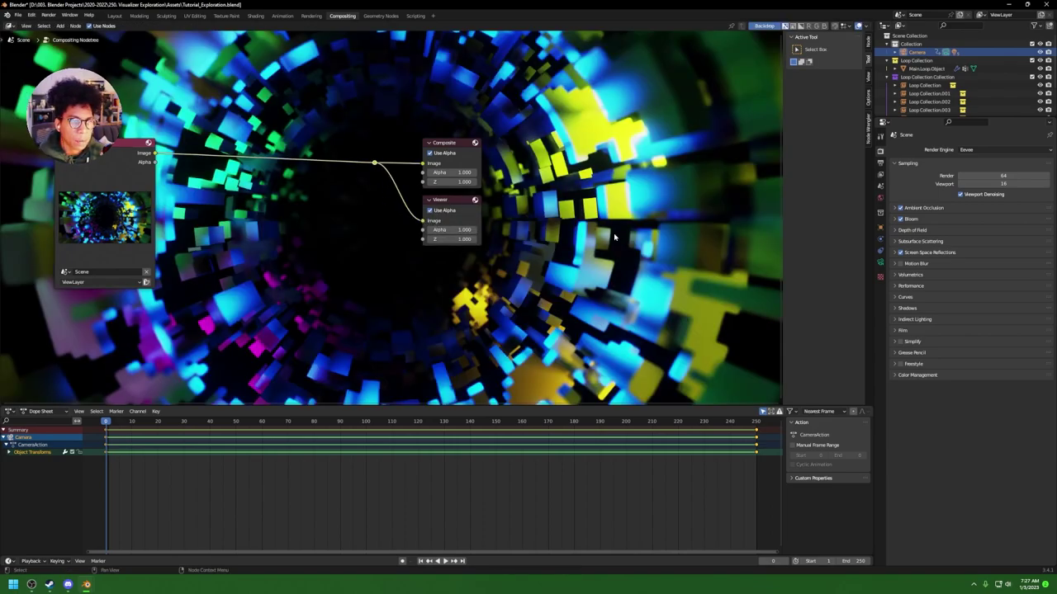
{"action": "left_click", "coordinate": [464, 210]}
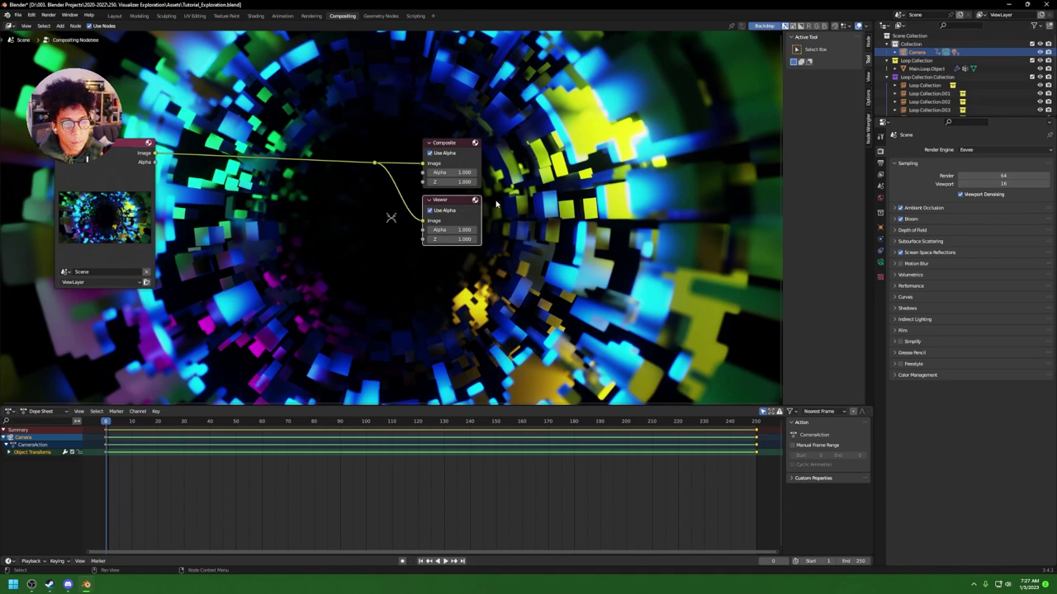
{"action": "key", "text": "v"}
{"action": "key", "text": "v"}
{"action": "key", "text": "v"}
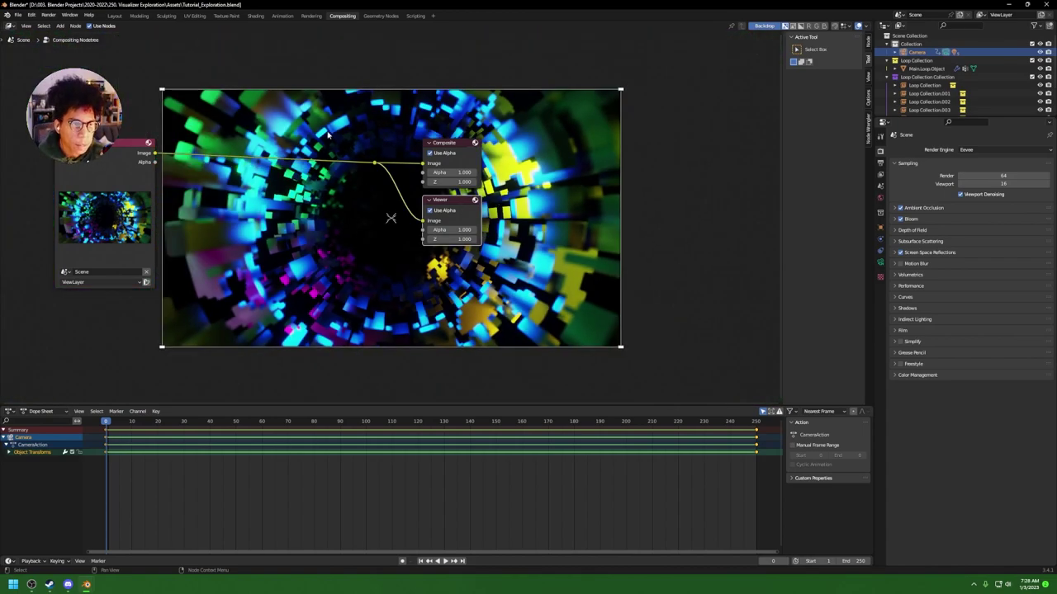
{"action": "left_click", "coordinate": [281, 69]}
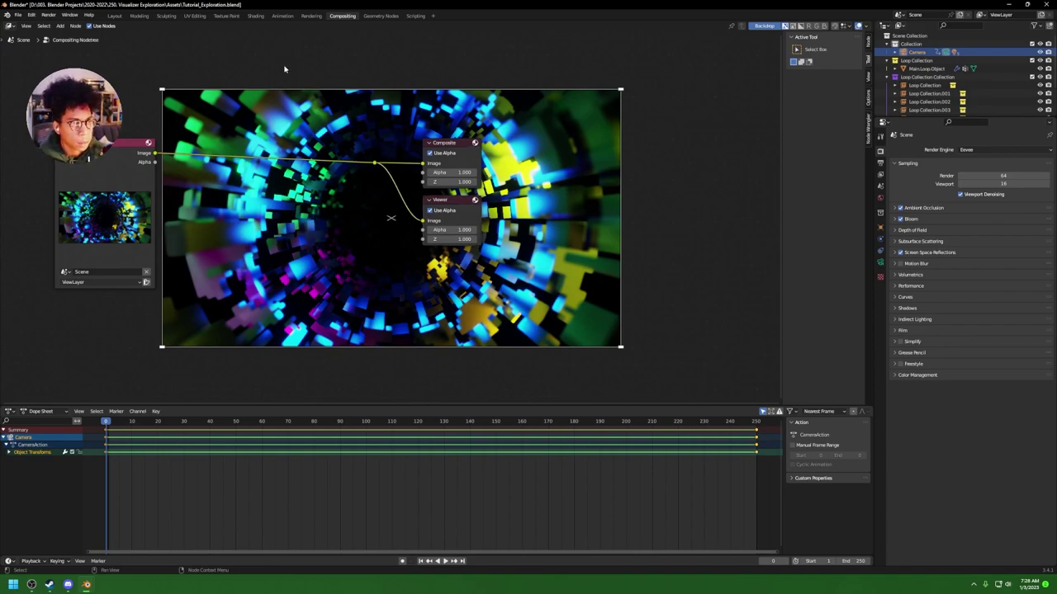
{"action": "key", "text": "ctrl+s"}
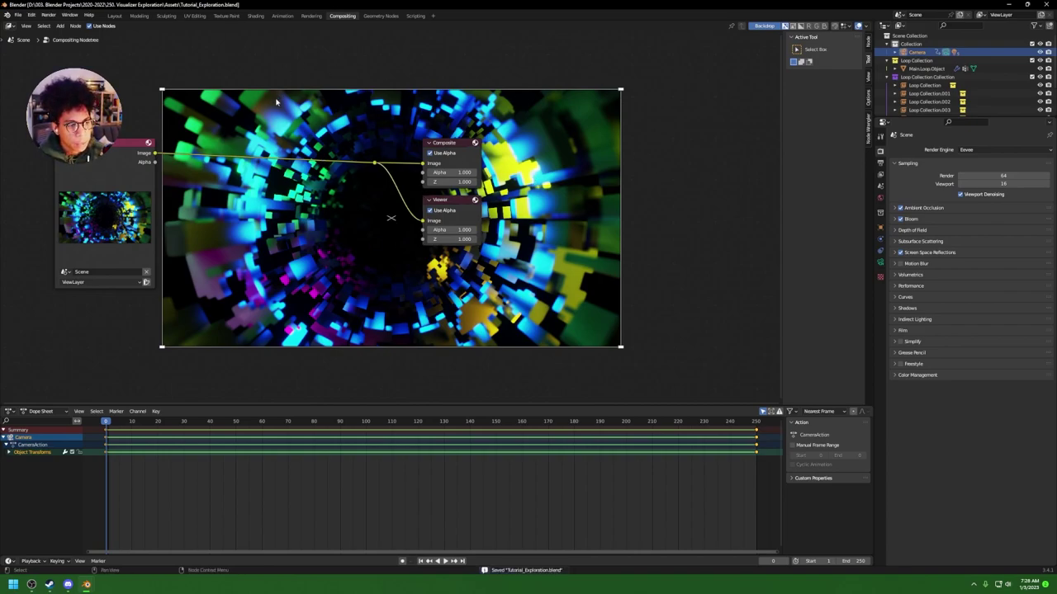
Step: Add a Texture node below the Render Layers node and assign the Grain texture to it
{"action": "key", "text": "shift+a"}
{"action": "type", "text": "sgl"}
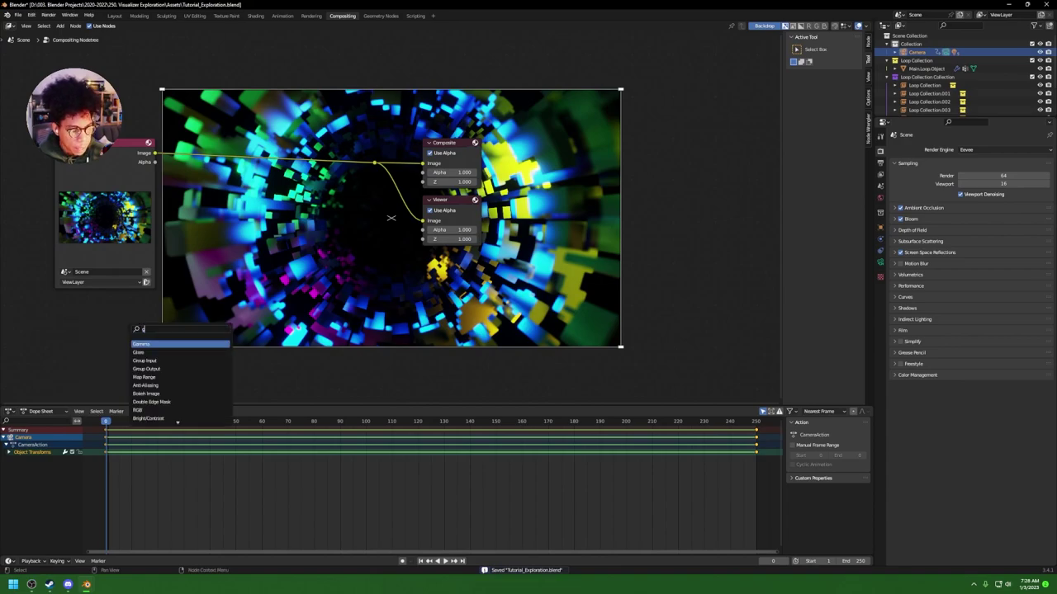
{"action": "key", "text": "Return"}
{"action": "key", "text": "shift+a"}
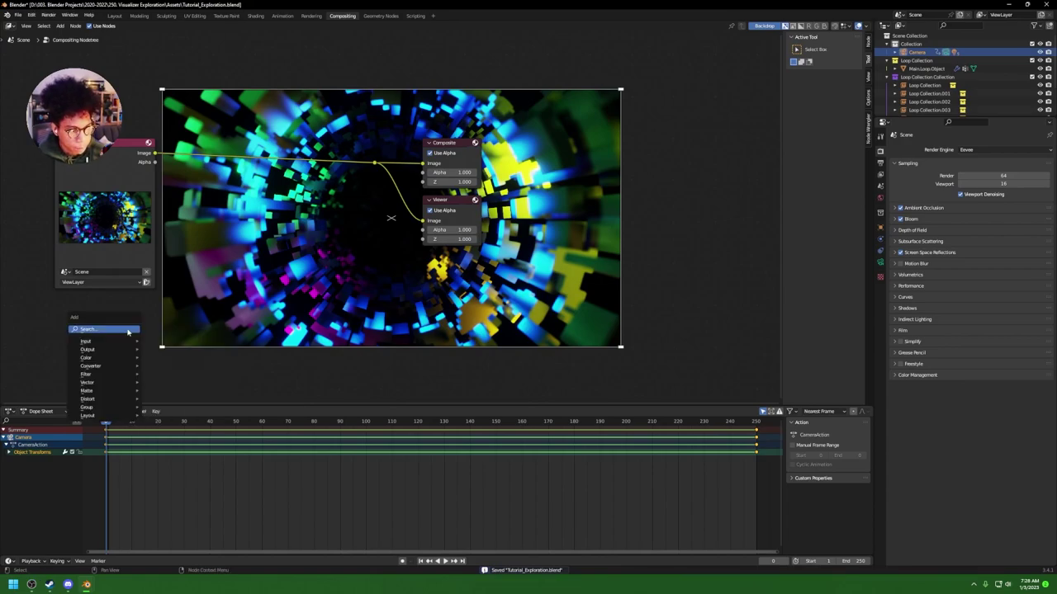
{"action": "type", "text": "texture"}
{"action": "key", "text": "Return"}
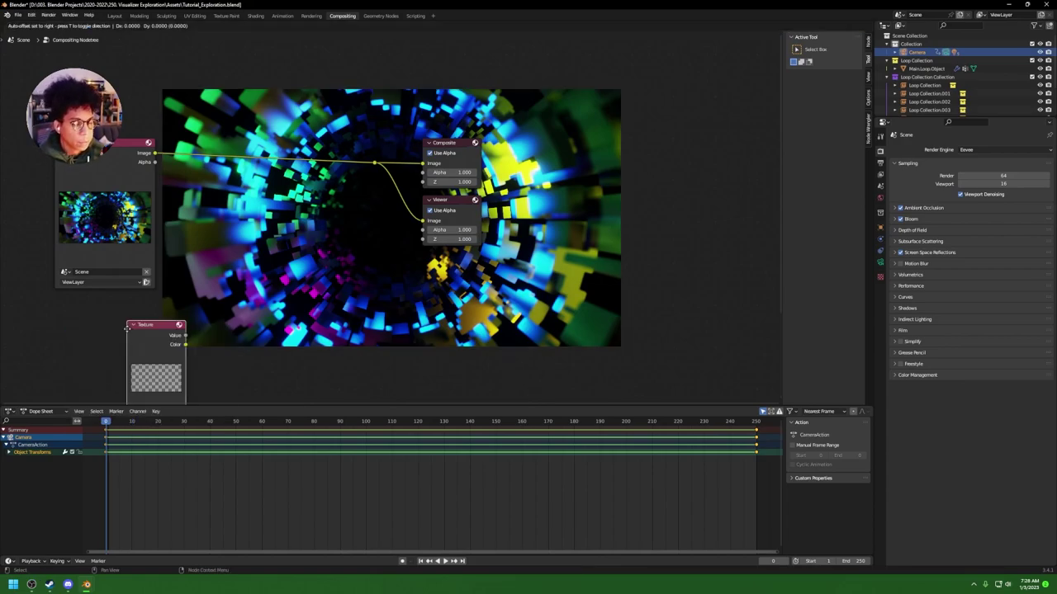
{"action": "left_click", "coordinate": [95, 304]}
{"action": "middle_click_drag", "start_coordinate": [184, 345], "coordinate": [219, 285]}
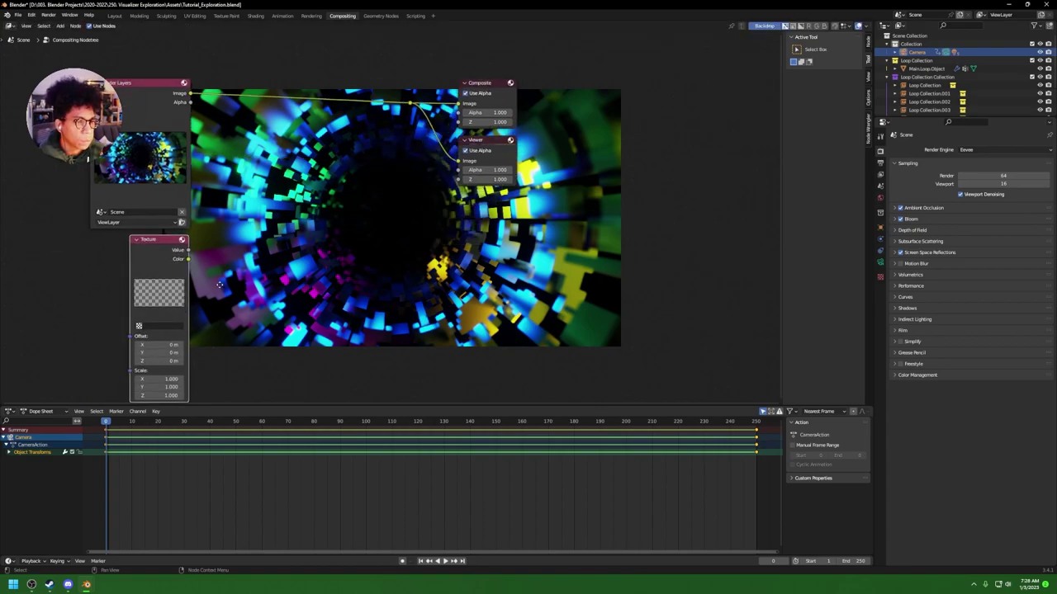
{"action": "left_click", "coordinate": [168, 326]}
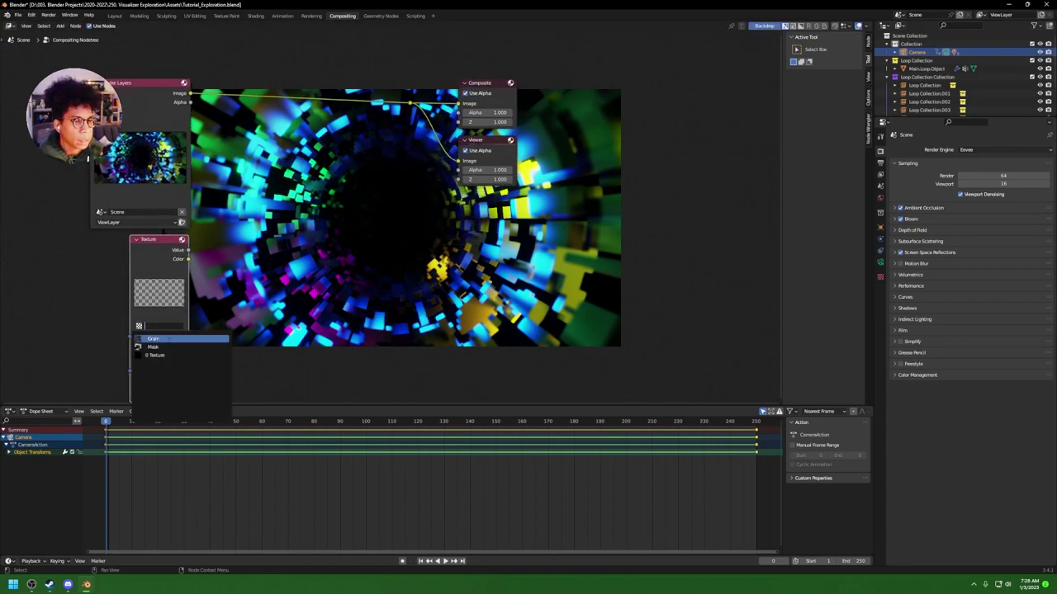
{"action": "left_click", "coordinate": [169, 339]}
Step: Insert a Mix node on the link between the Render Layers node and the Reroute point
{"action": "middle_click_drag", "start_coordinate": [226, 168], "coordinate": [205, 192]}
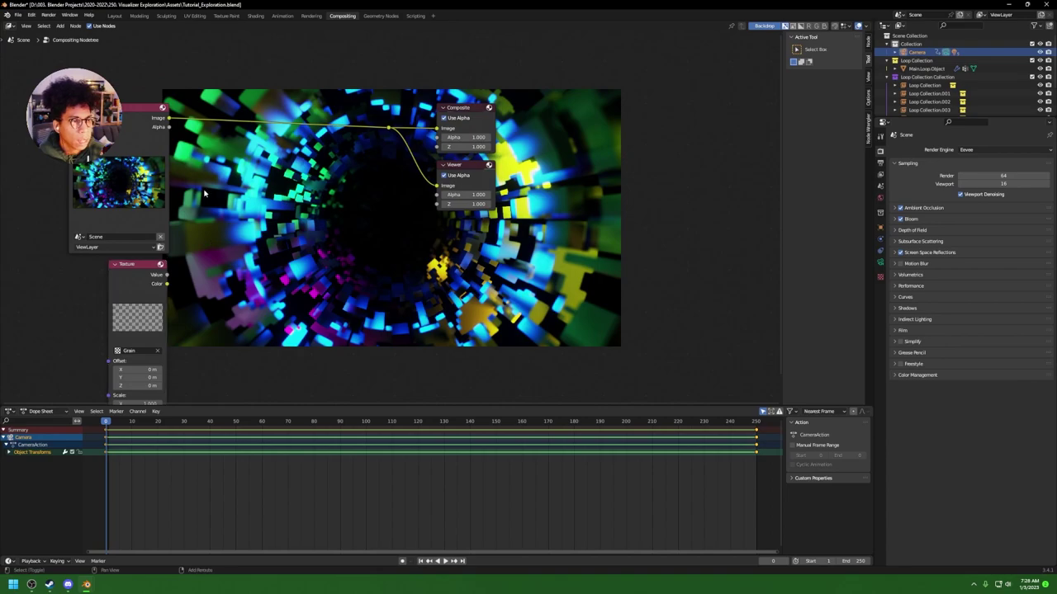
{"action": "key", "text": "shift+a"}
{"action": "left_click", "coordinate": [205, 193]}
{"action": "type", "text": "mix"}
{"action": "key", "text": "Return"}
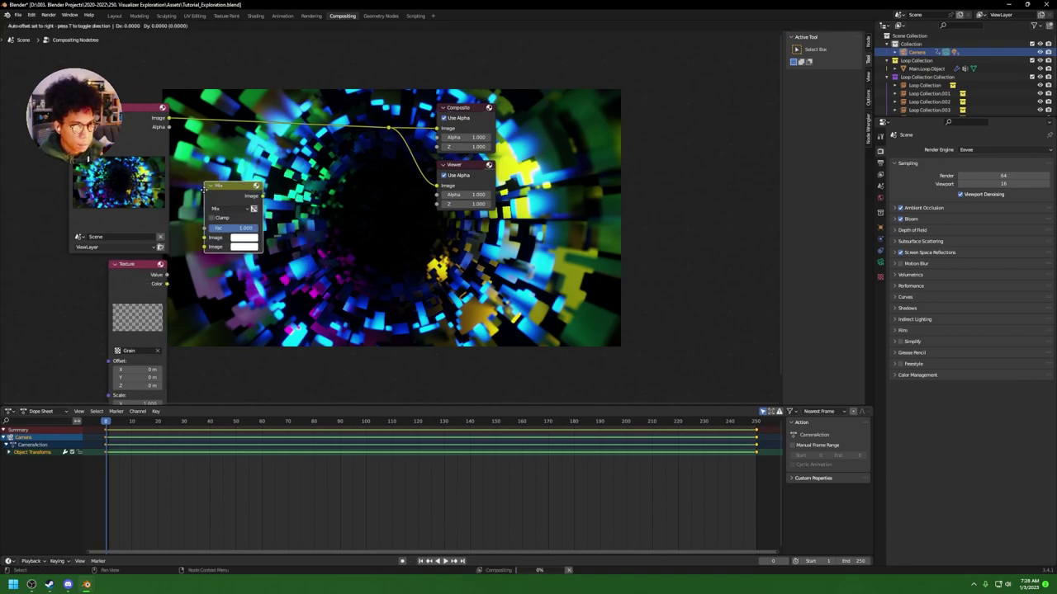
{"action": "left_click", "coordinate": [204, 108]}
Step: Change the Mix node's blending mode to Color Dodge and link the Texture node's Color output to its second Image input
{"action": "left_click", "coordinate": [220, 132]}
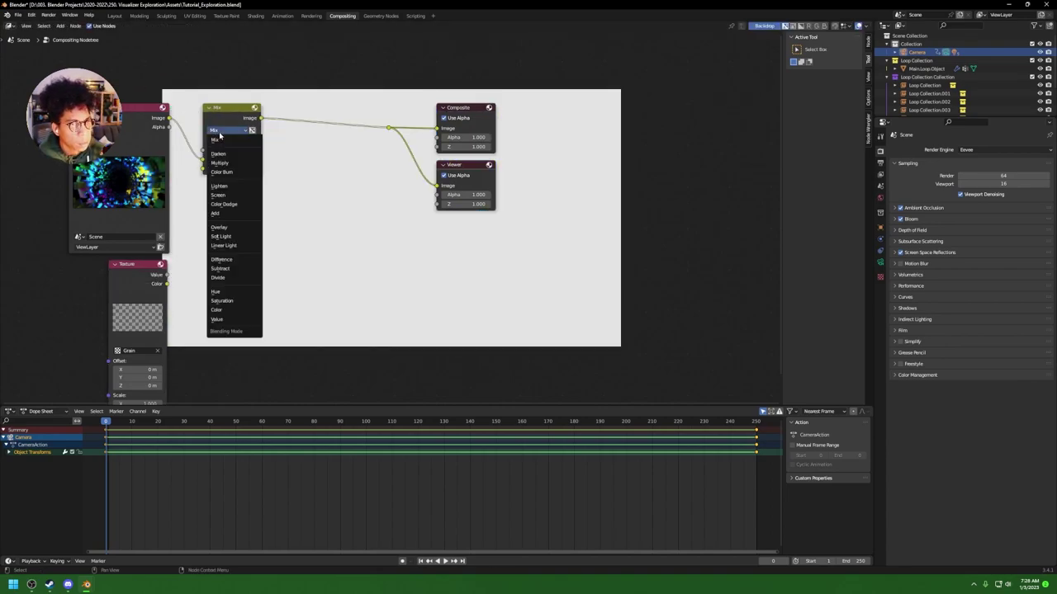
{"action": "left_click", "coordinate": [224, 204]}
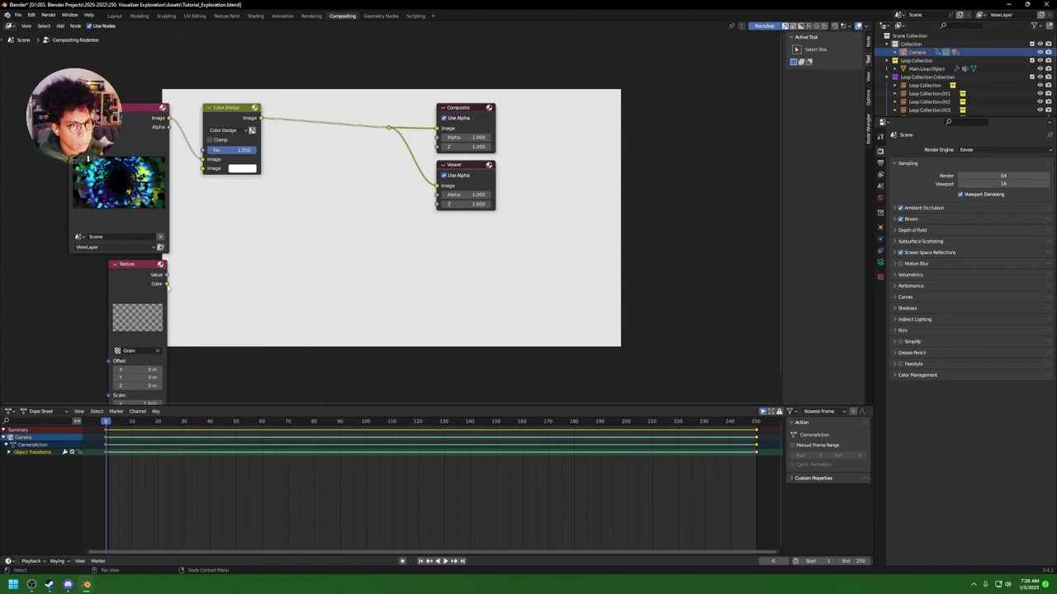
{"action": "mouse_move", "coordinate": [168, 284]}
{"action": "left_mouse_down"}
{"action": "mouse_move", "coordinate": [188, 248]}
{"action": "mouse_move", "coordinate": [203, 168]}
{"action": "left_mouse_up"}
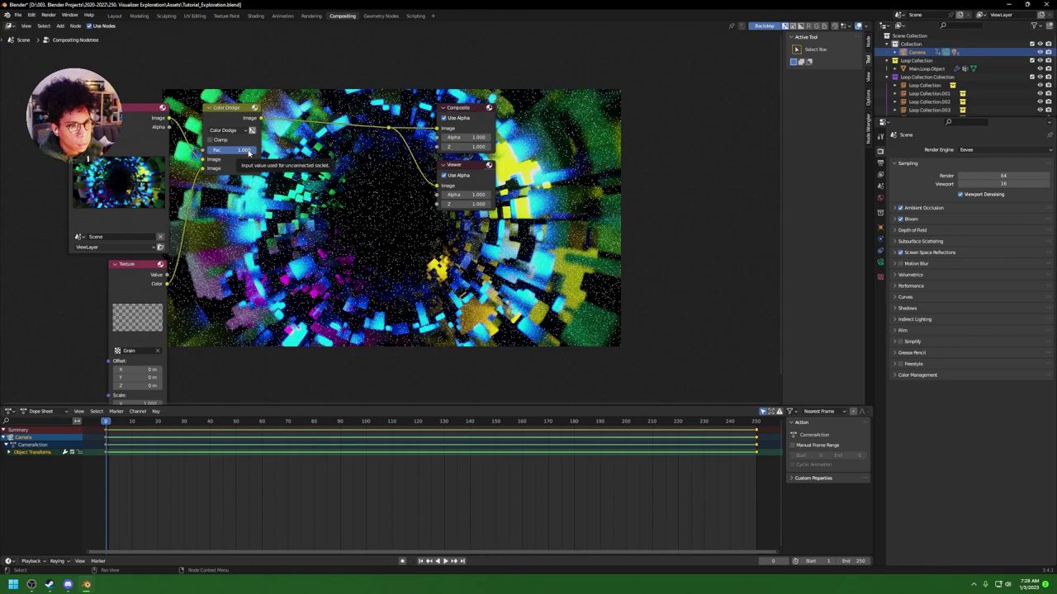
Step: Set the Color Dodge node's Fac to 0.5
{"action": "left_click_drag", "start_coordinate": [248, 153], "coordinate": [233, 153]}
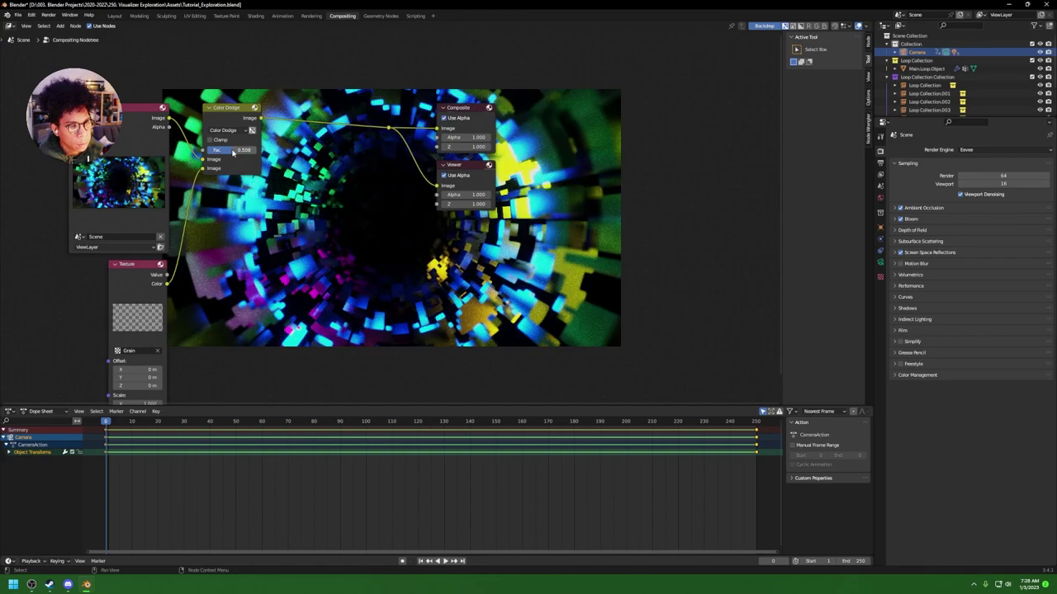
{"action": "left_click", "coordinate": [233, 152]}
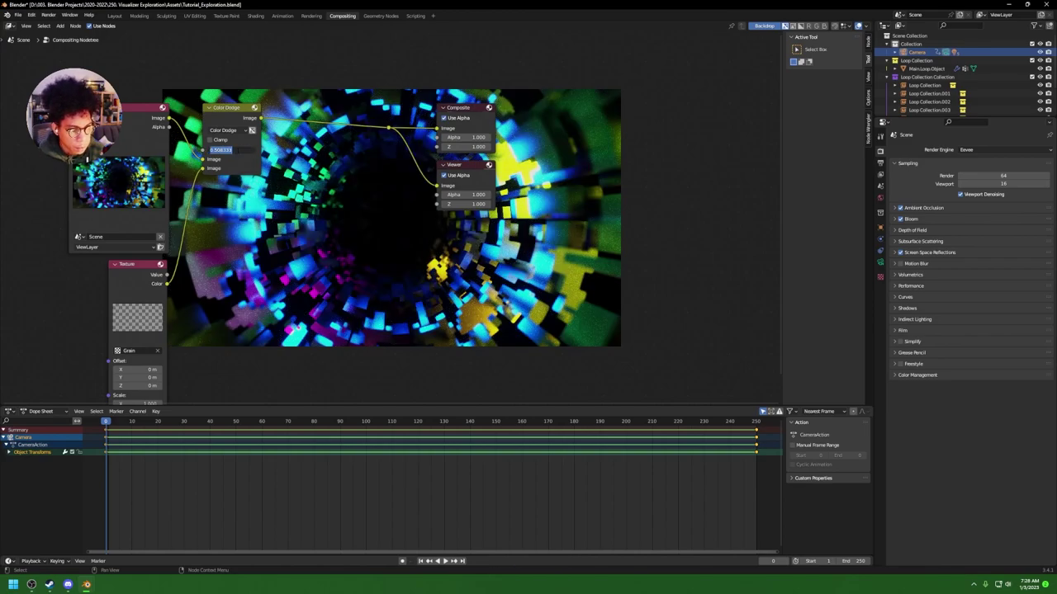
{"action": "type", "text": "0.5"}
{"action": "key", "text": "Return"}
Step: Move the Color Dodge node slightly closer to the Render Layers node and save the file
{"action": "left_click_drag", "start_coordinate": [231, 108], "coordinate": [219, 107]}
{"action": "left_click", "coordinate": [398, 198]}
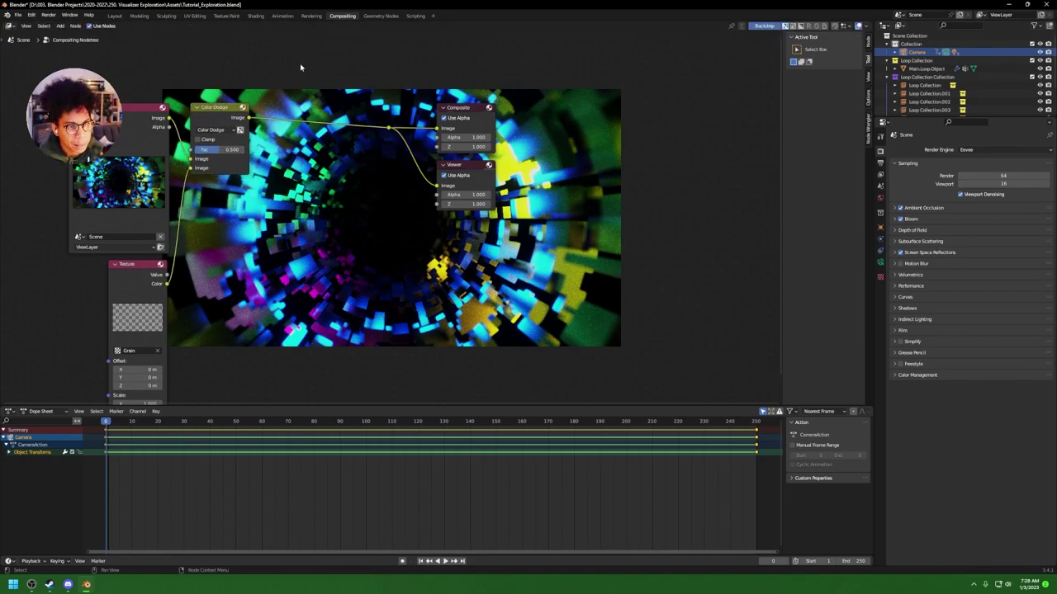
{"action": "key", "text": "ctrl+s"}
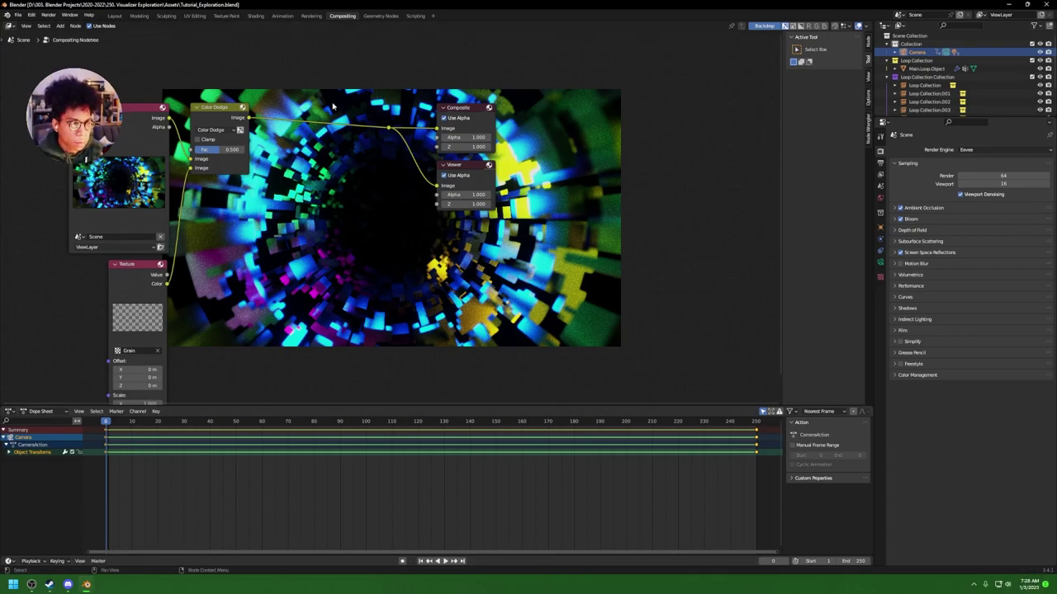
Step: Insert a Glare node between the Color Dodge node and the Reroute point, with Streaks as the glare type
{"action": "key", "text": "shift+a"}
{"action": "type", "text": "glar"}
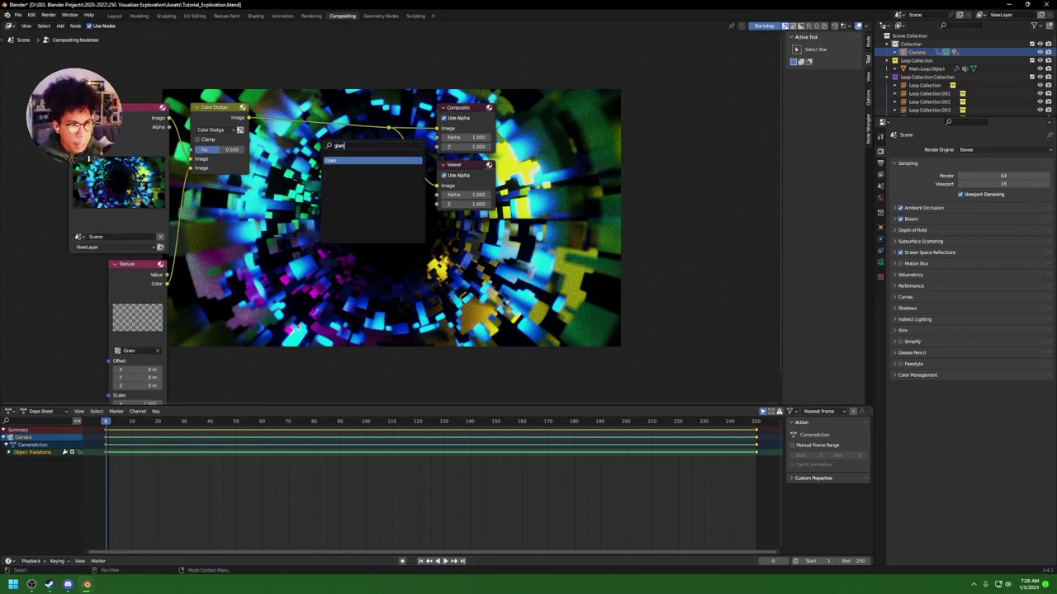
{"action": "key", "text": "Return"}
{"action": "left_click", "coordinate": [259, 116]}
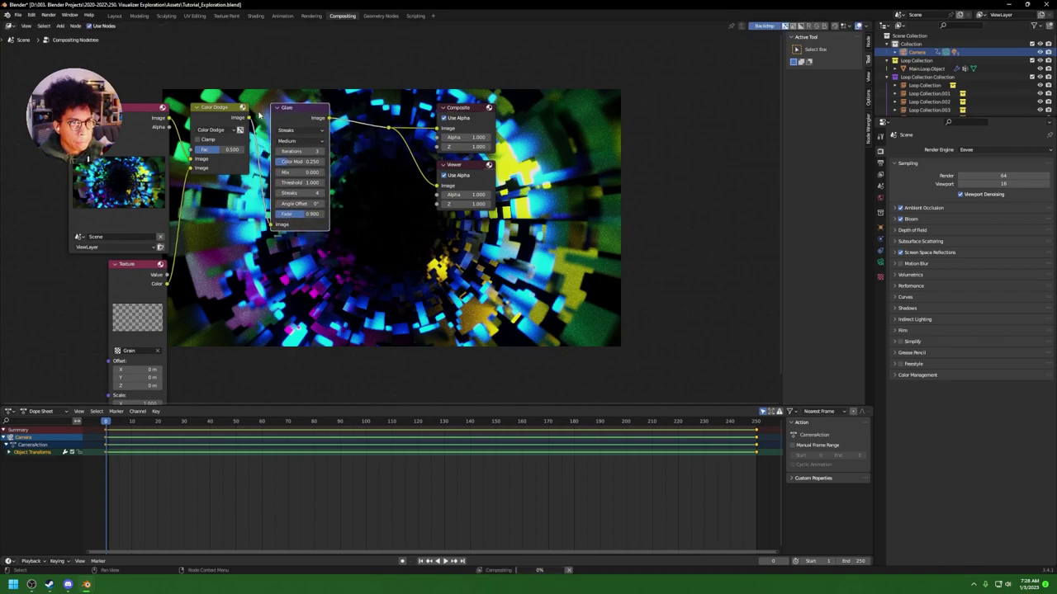
{"action": "left_click", "coordinate": [271, 116]}
{"action": "left_click", "coordinate": [311, 130]}
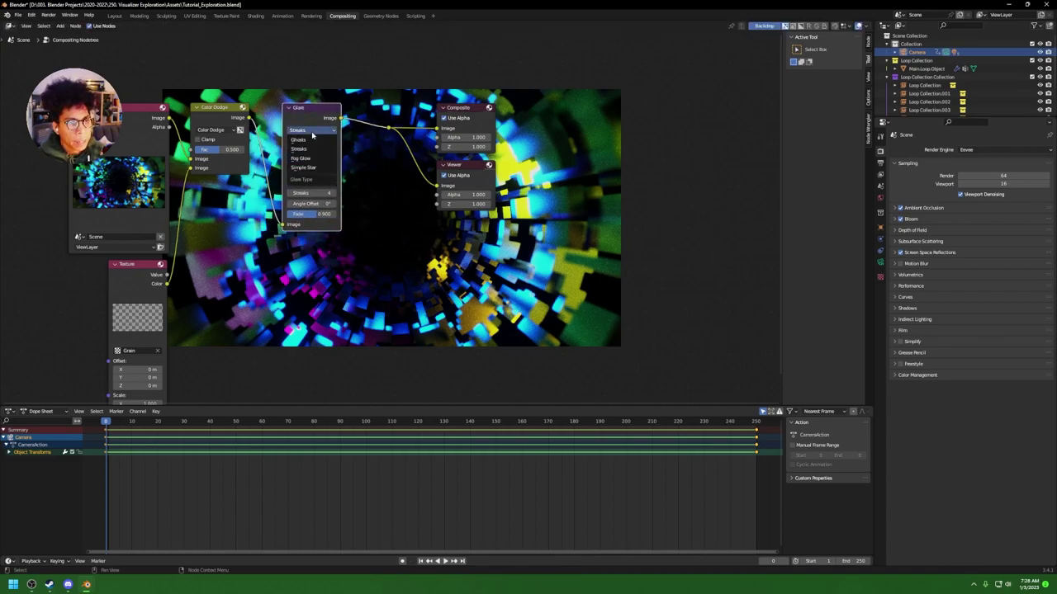
{"action": "left_click", "coordinate": [299, 149]}
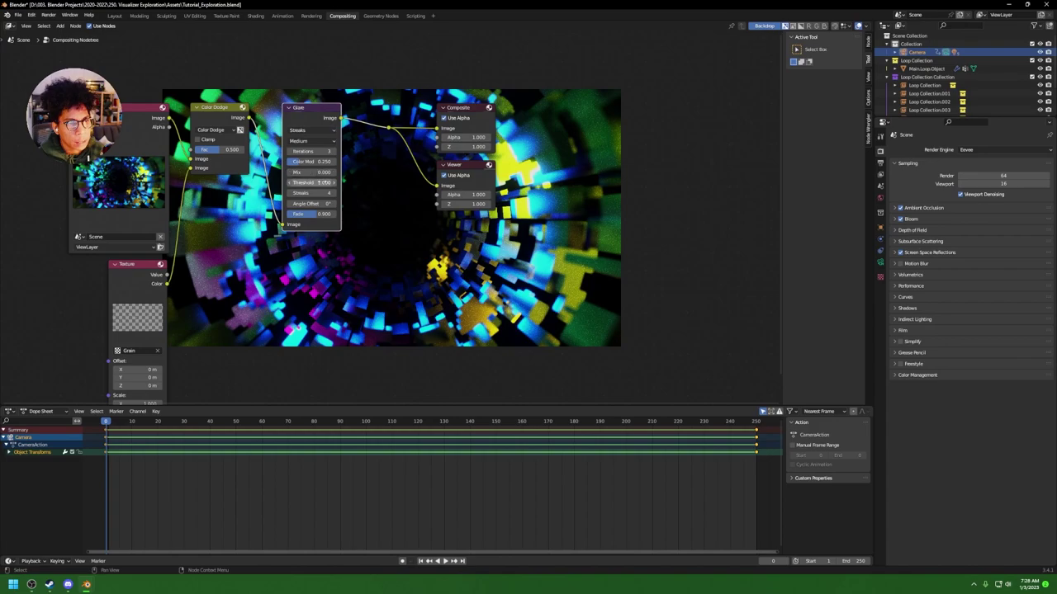
Step: Set the Glare node's Threshold to 0.280 and move the node closer to the Color Dodge node
{"action": "double_click", "coordinate": [325, 182]}
{"action": "type", "text": "0"}
{"action": "key", "text": "Return"}
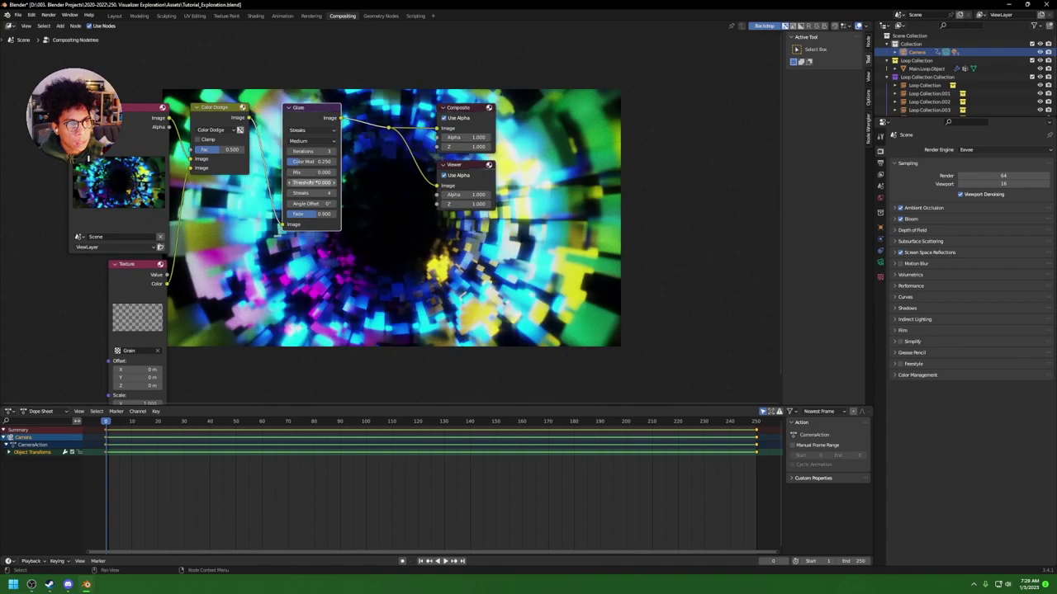
{"action": "left_click_drag", "start_coordinate": [313, 182], "coordinate": [317, 183]}
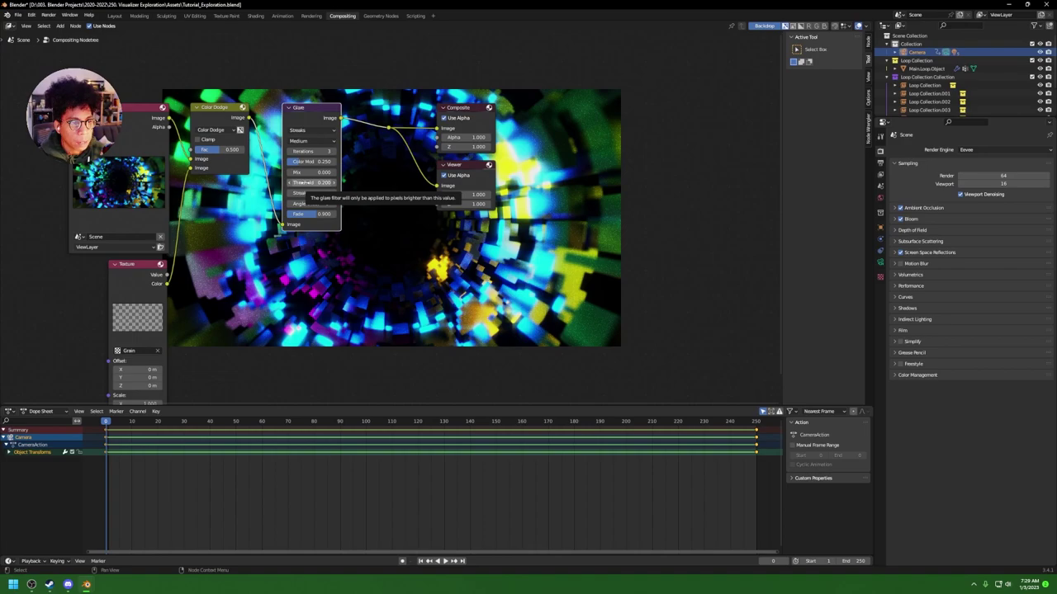
{"action": "left_click_drag", "start_coordinate": [308, 183], "coordinate": [332, 182]}
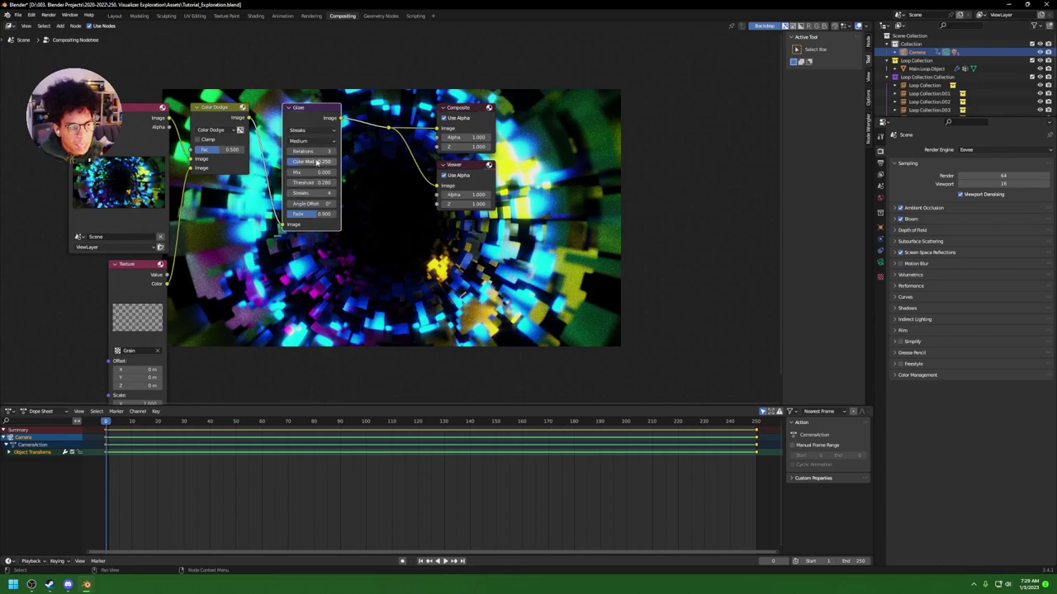
{"action": "left_click_drag", "start_coordinate": [311, 113], "coordinate": [287, 111]}
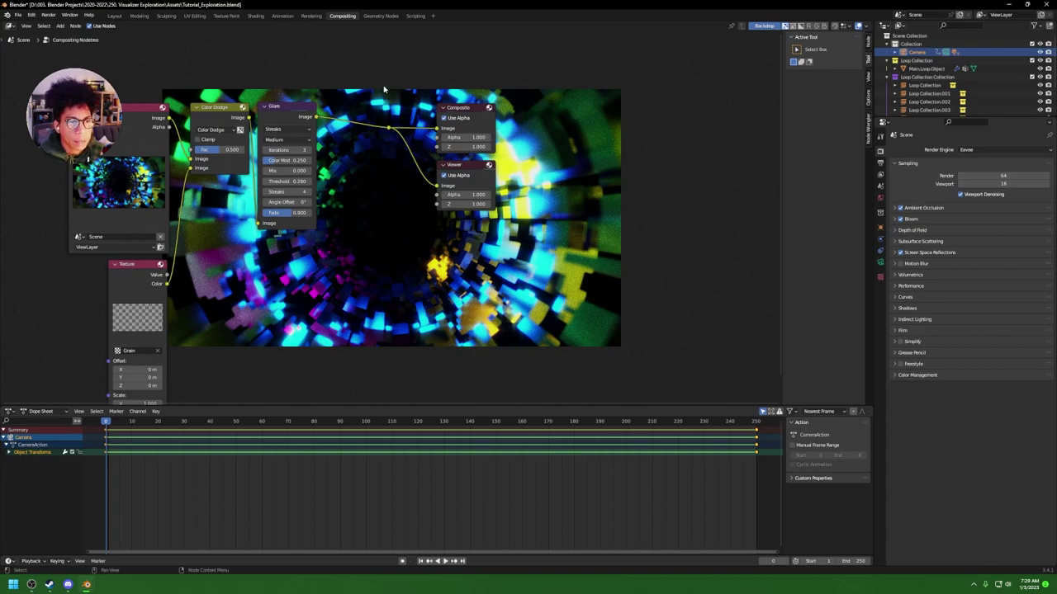
Step: Move the Composite and Viewer nodes and the Reroute point farther away from the Glare node to make room between them
{"action": "left_click_drag", "start_coordinate": [370, 90], "coordinate": [512, 198]}
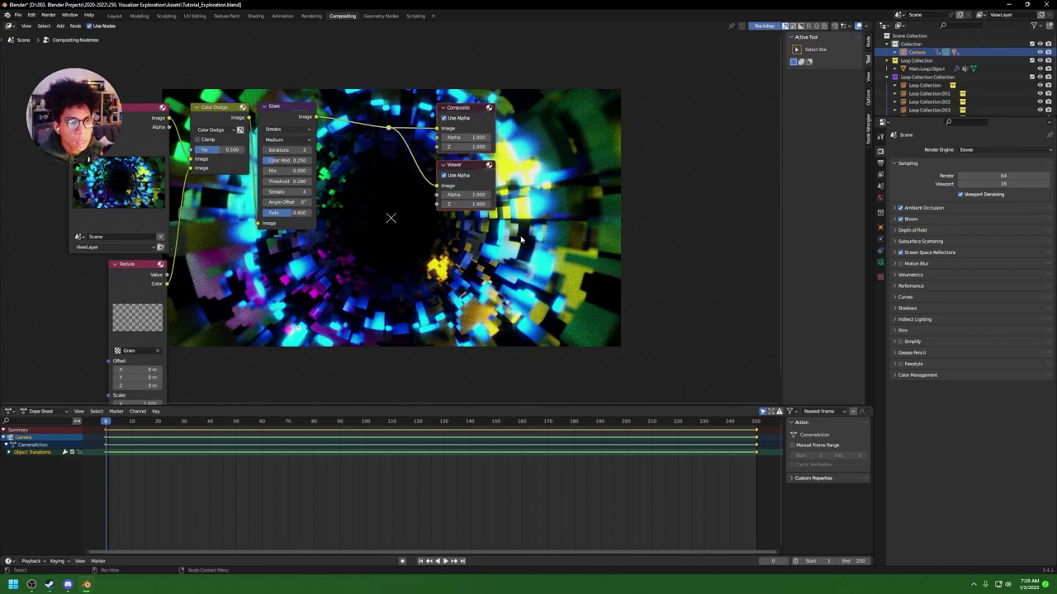
{"action": "key", "text": "g"}
{"action": "key", "text": "x"}
{"action": "left_click", "coordinate": [624, 235]}
{"action": "left_click", "coordinate": [469, 89]}
{"action": "left_click_drag", "start_coordinate": [469, 89], "coordinate": [511, 151]}
{"action": "key", "text": "g"}
{"action": "left_click", "coordinate": [545, 185]}
{"action": "left_click", "coordinate": [429, 206]}
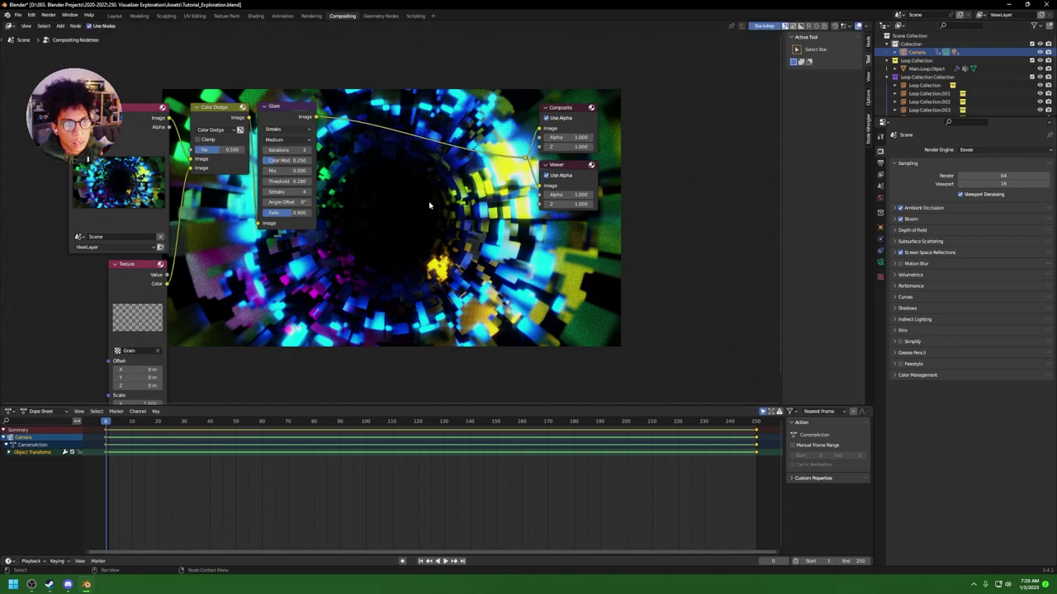
{"action": "key", "text": "shift+a"}
{"action": "left_click", "coordinate": [355, 163]}
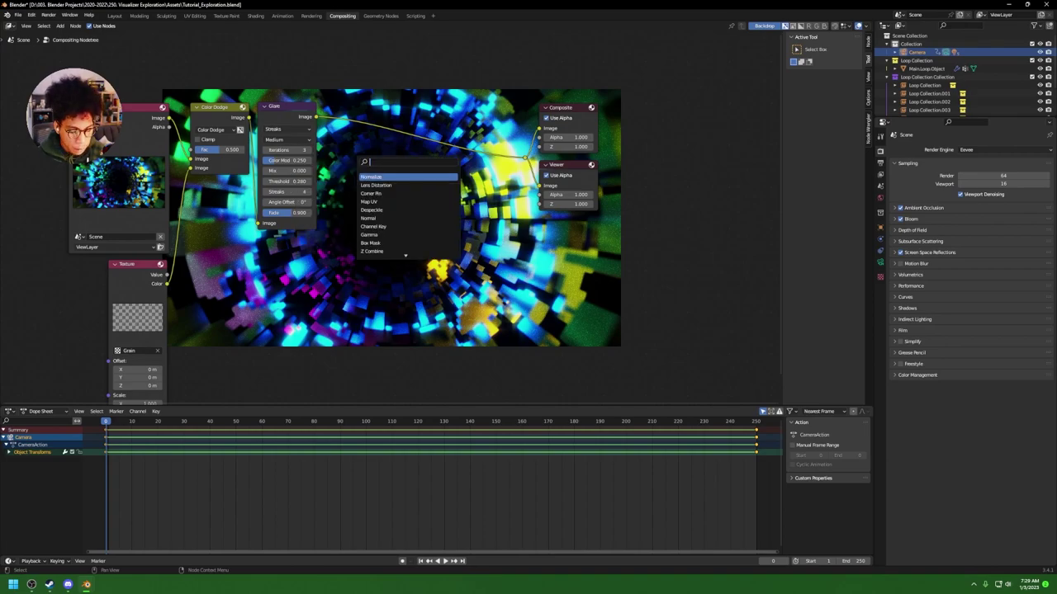
{"action": "type", "text": "mix"}
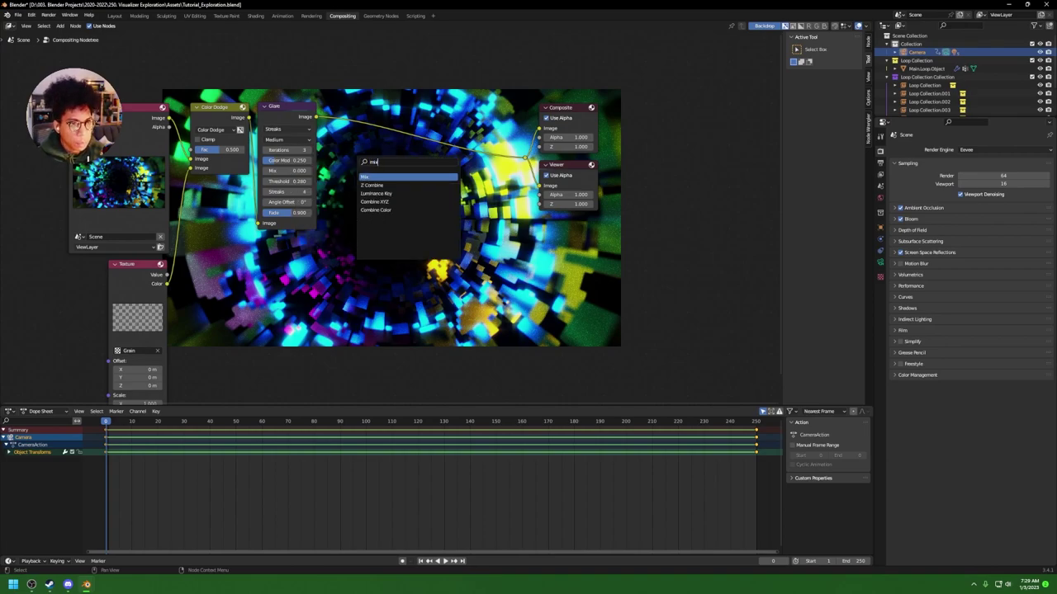
{"action": "key", "text": "Return"}
{"action": "left_click", "coordinate": [353, 162]}
{"action": "key", "text": "x"}
Step: Insert a Lens Distortion node between the Glare node and the Reroute point and set its Dispersion to 1.000
{"action": "key", "text": "shift+a"}
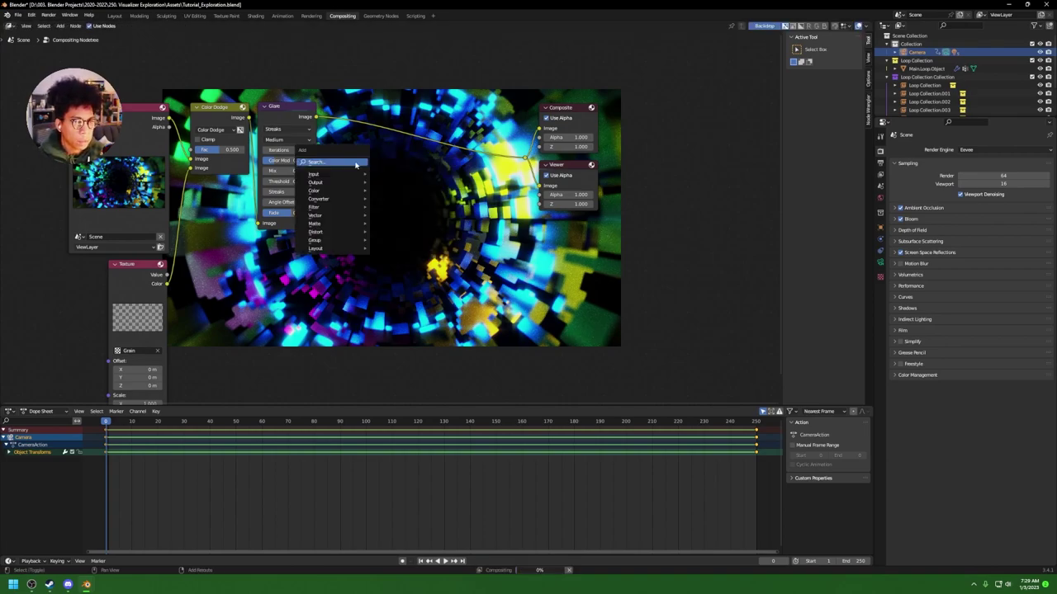
{"action": "left_click", "coordinate": [354, 162]}
{"action": "type", "text": "lens"}
{"action": "key", "text": "Return"}
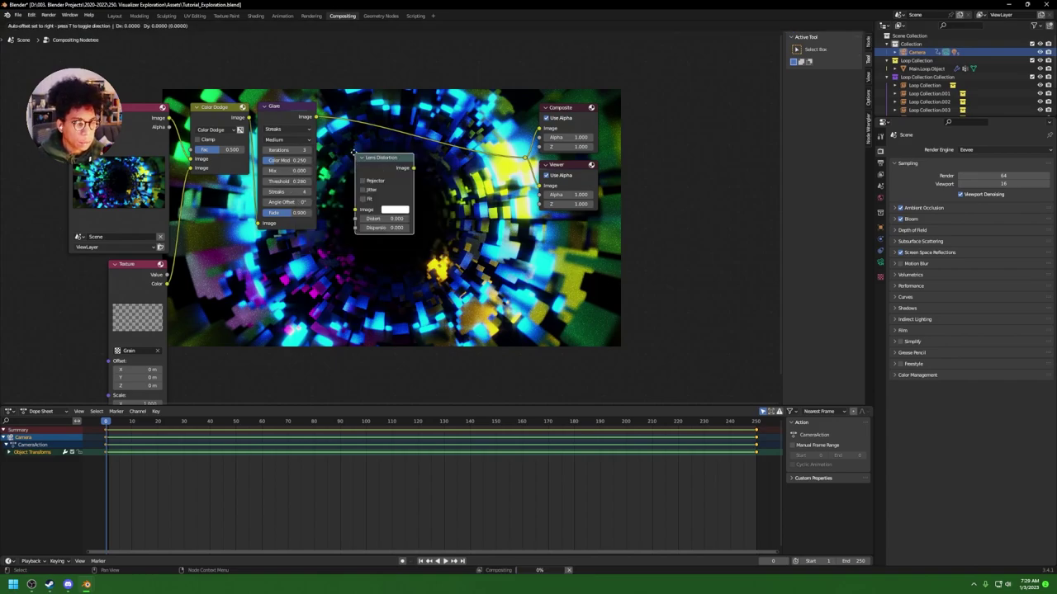
{"action": "left_click", "coordinate": [353, 106]}
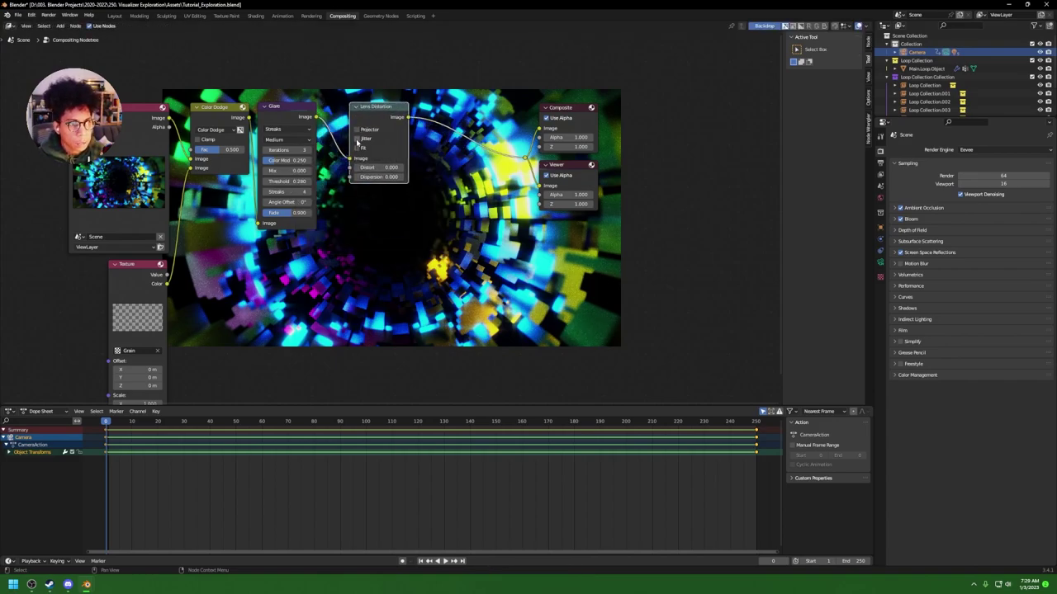
{"action": "left_click_drag", "start_coordinate": [376, 177], "coordinate": [462, 178]}
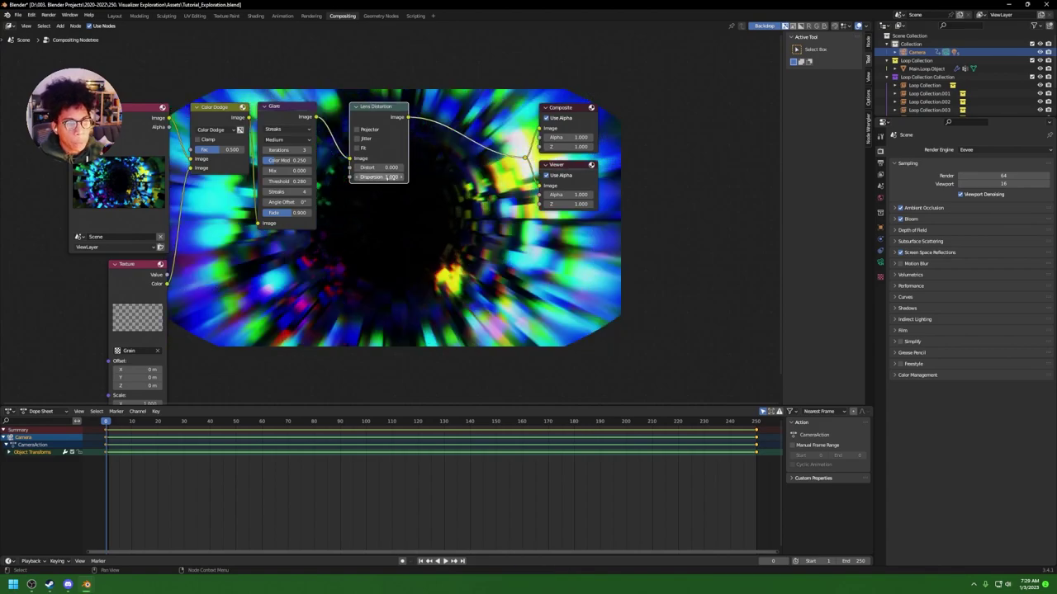
Step: Set the Lens Distortion node's Dispersion to 0.110 with Fit and Jitter enabled, move it closer to the Glare node and save the file
{"action": "left_click_drag", "start_coordinate": [385, 177], "coordinate": [297, 177]}
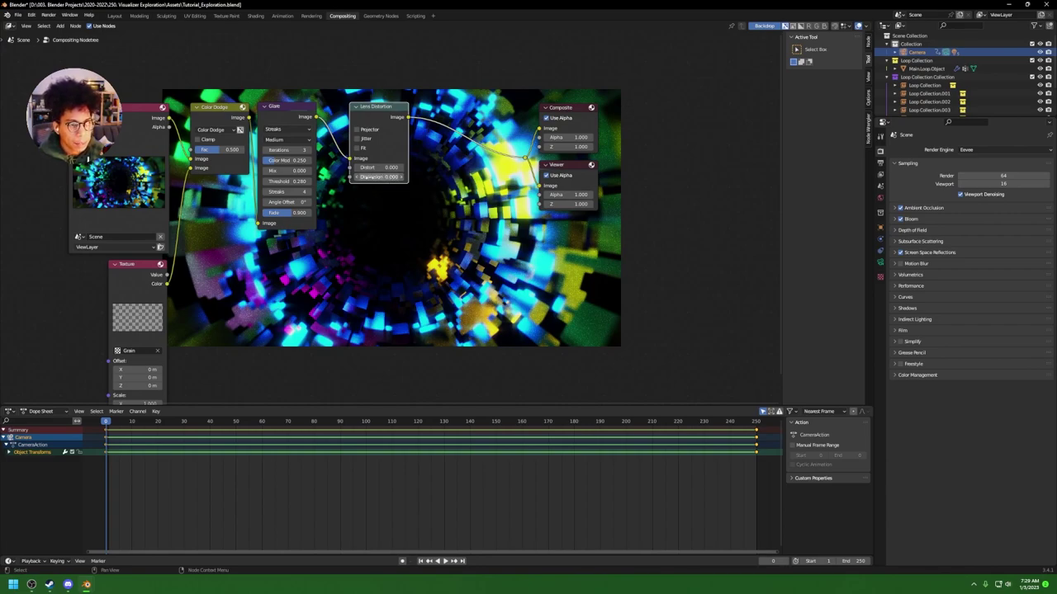
{"action": "mouse_move", "coordinate": [368, 177]}
{"action": "left_mouse_down"}
{"action": "mouse_move", "coordinate": [390, 176]}
{"action": "mouse_move", "coordinate": [358, 177]}
{"action": "mouse_move", "coordinate": [382, 177]}
{"action": "left_mouse_up"}
{"action": "left_click", "coordinate": [358, 148]}
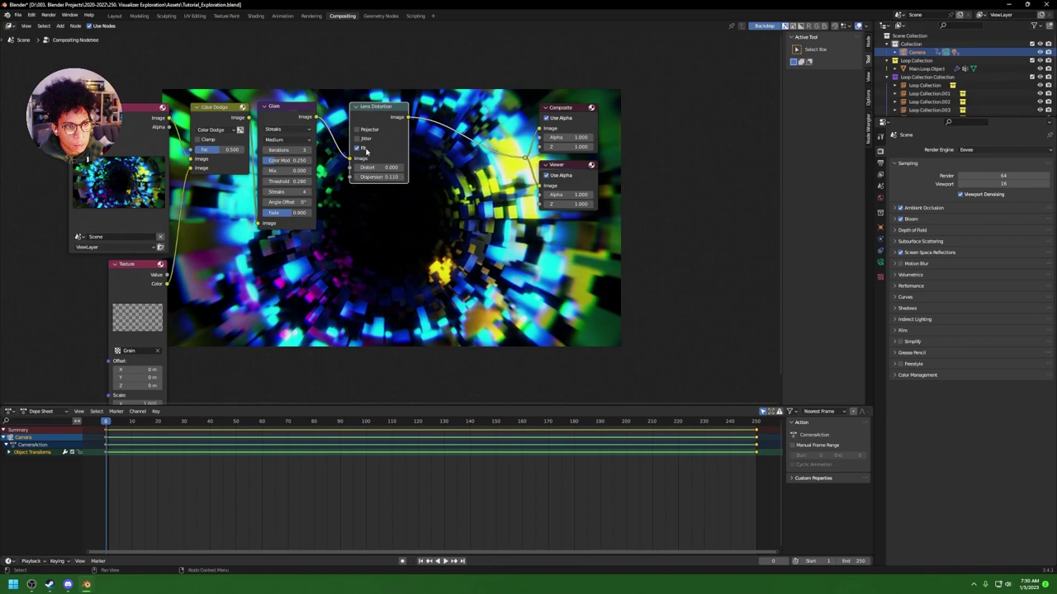
{"action": "left_click", "coordinate": [356, 138]}
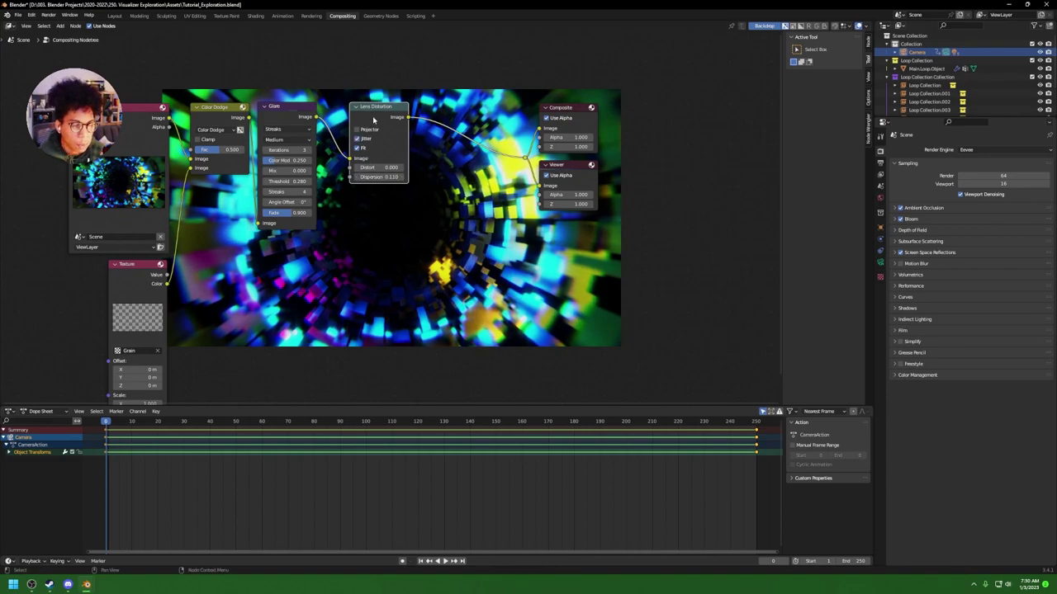
{"action": "left_click_drag", "start_coordinate": [373, 121], "coordinate": [347, 122]}
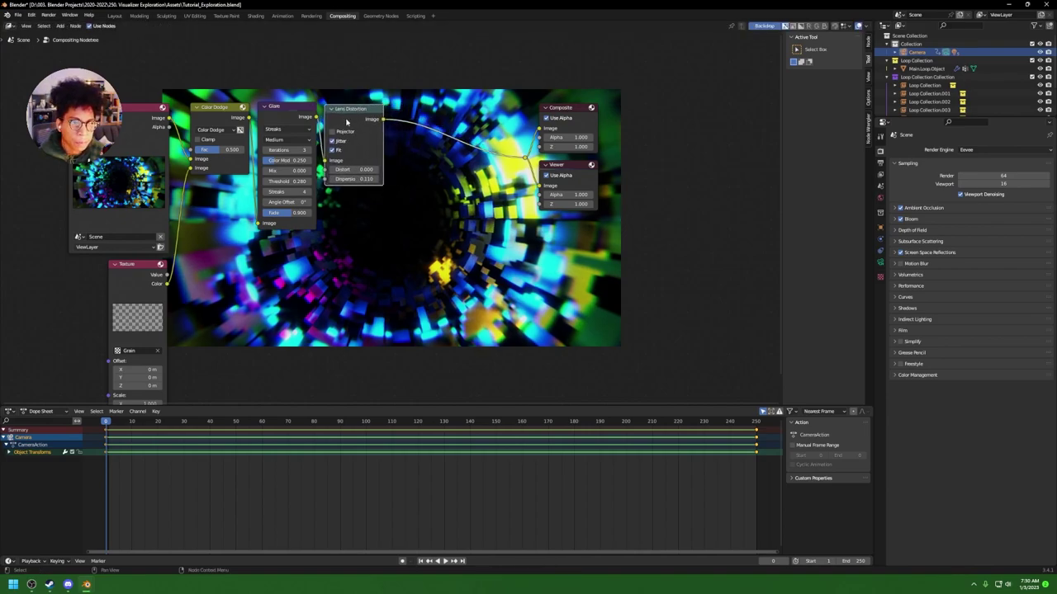
{"action": "key", "text": "ctrl+s"}
Step: Insert a Mix node between the Lens Distortion node and the Reroute point and set its blending mode to Subtract
{"action": "key", "text": "shift+a"}
{"action": "left_click", "coordinate": [435, 170]}
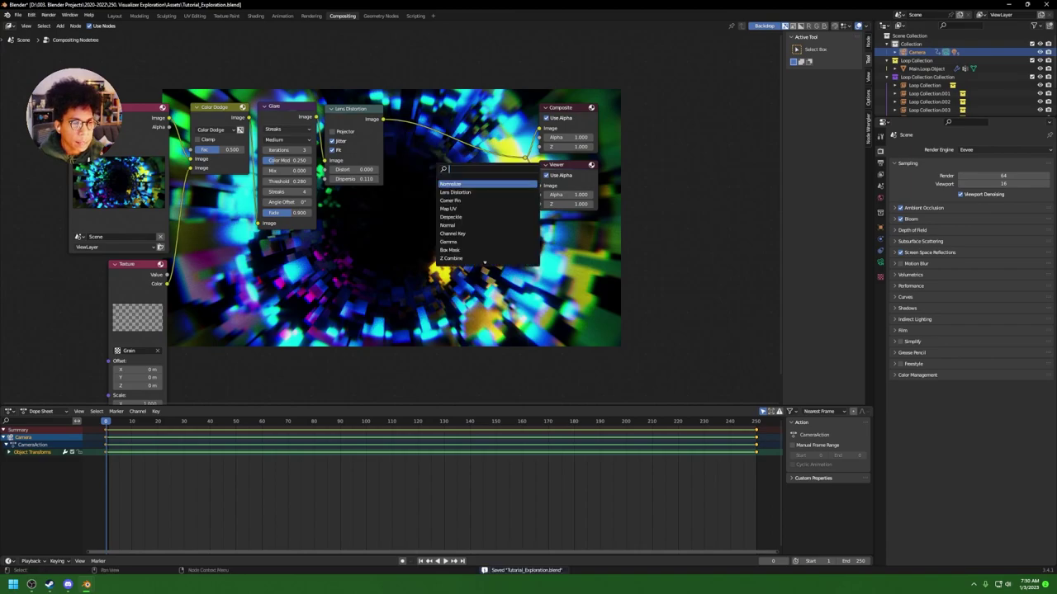
{"action": "key", "text": "Escape"}
{"action": "key", "text": "shift+a"}
{"action": "left_click", "coordinate": [412, 167]}
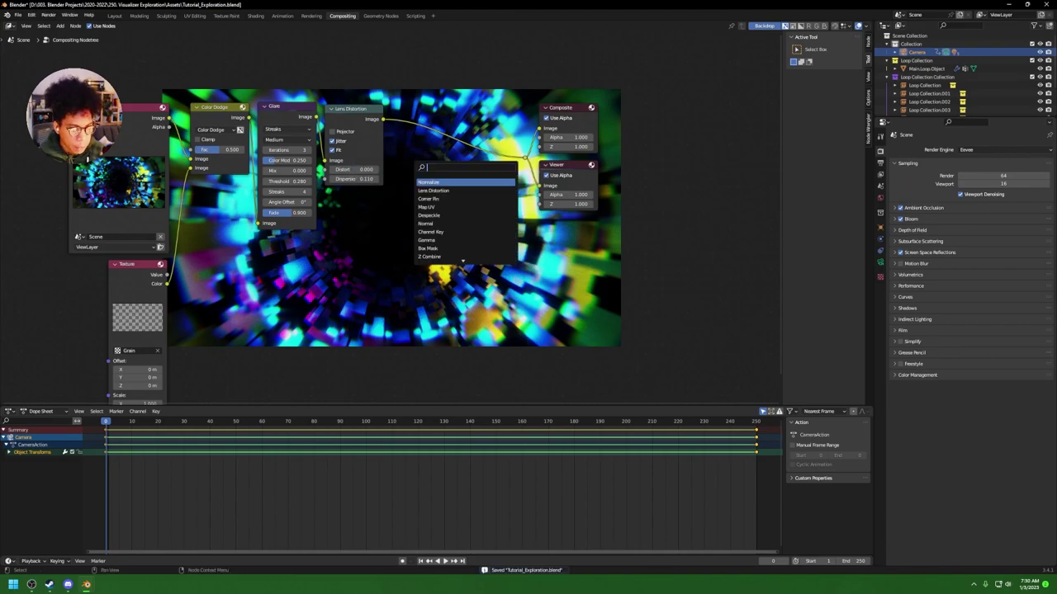
{"action": "type", "text": "mix"}
{"action": "key", "text": "Return"}
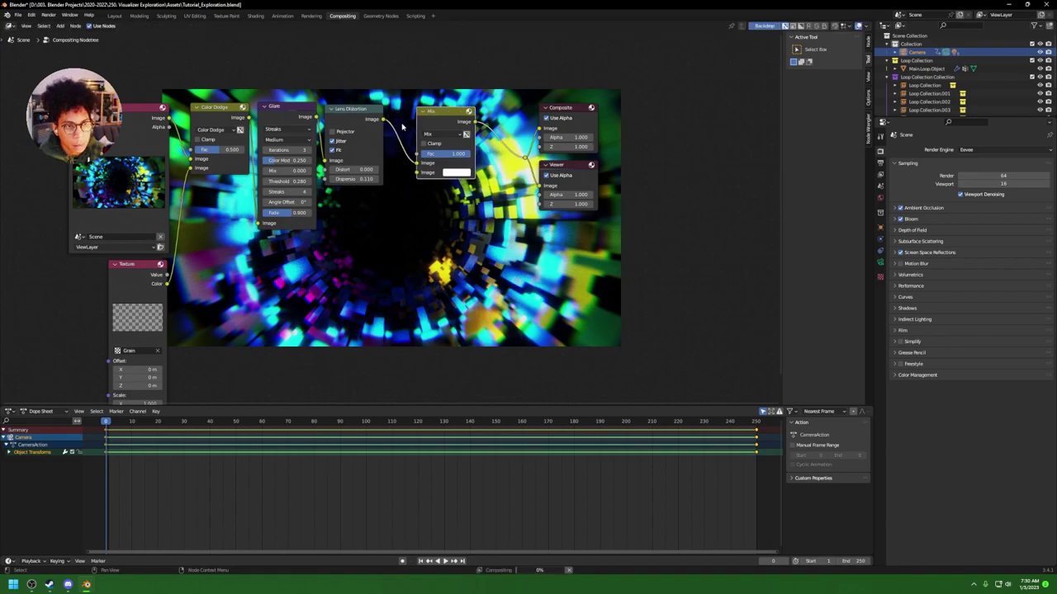
{"action": "left_click", "coordinate": [444, 150]}
{"action": "left_click", "coordinate": [446, 135]}
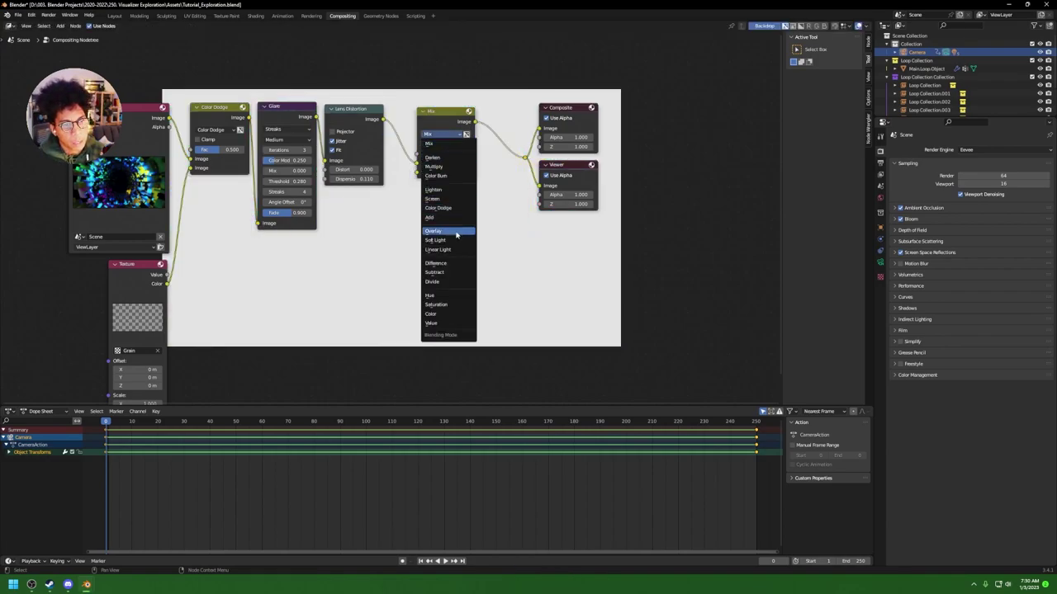
{"action": "left_click", "coordinate": [454, 273]}
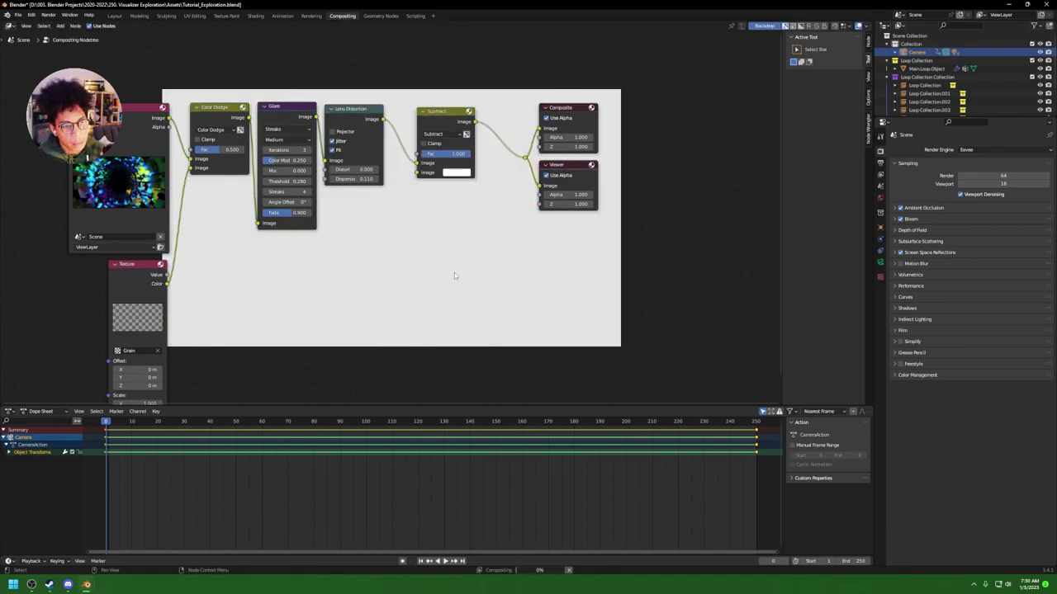
Step: Try cyan, green, yellow, red, pink, purple and blue as the Subtract node's second Image colour, ending on light blue
{"action": "left_click", "coordinate": [458, 172]}
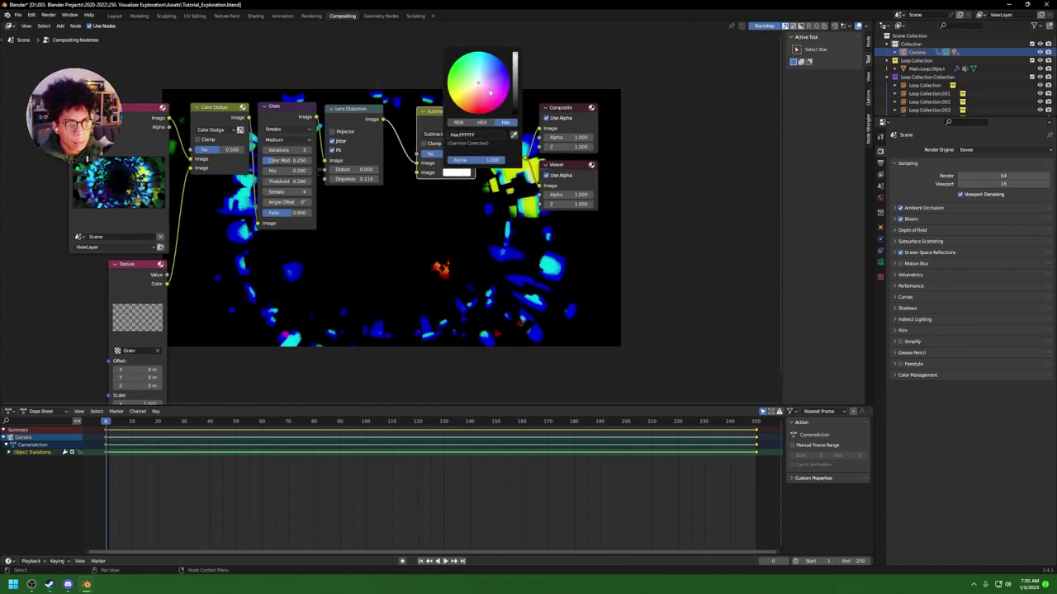
{"action": "left_click", "coordinate": [471, 56]}
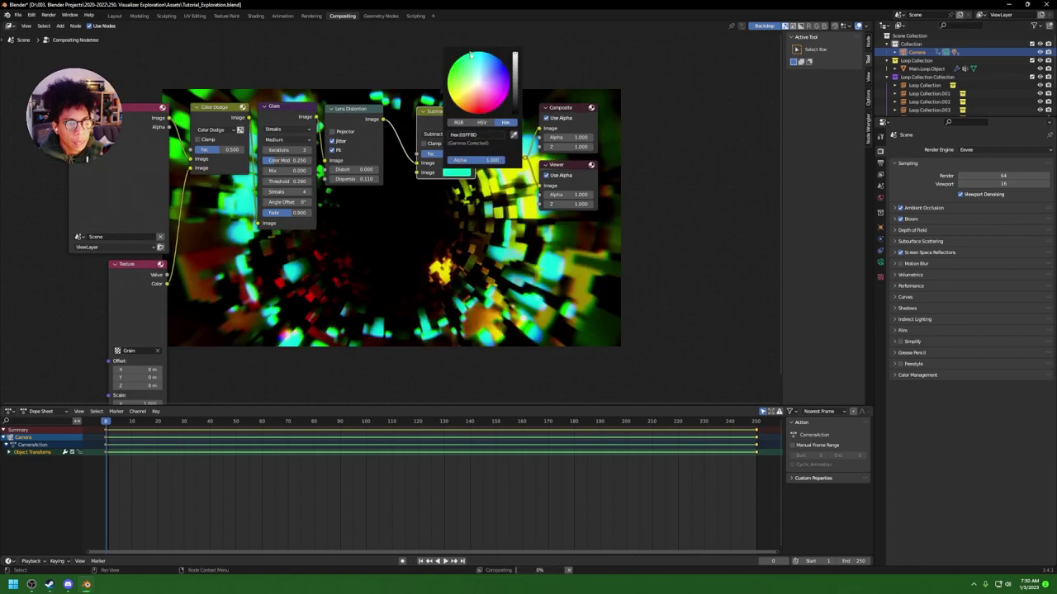
{"action": "left_click", "coordinate": [450, 81]}
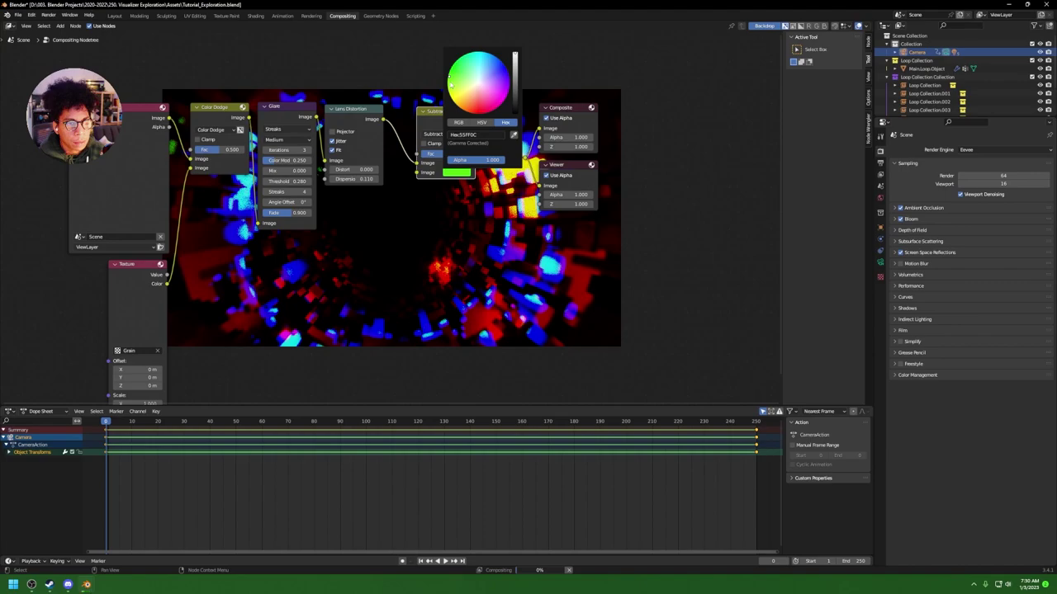
{"action": "left_click", "coordinate": [463, 104]}
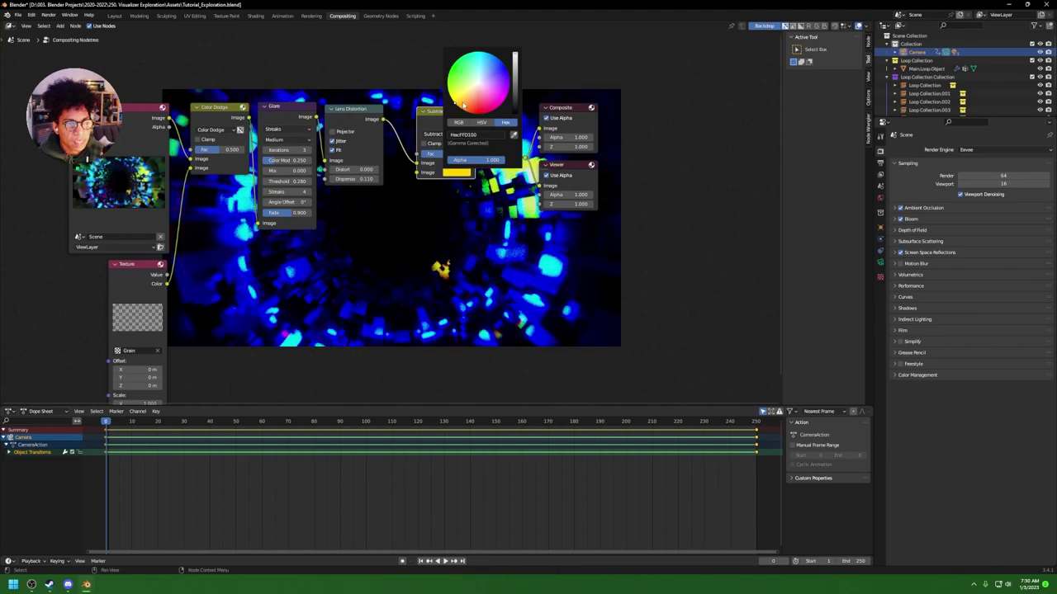
{"action": "left_click", "coordinate": [477, 102]}
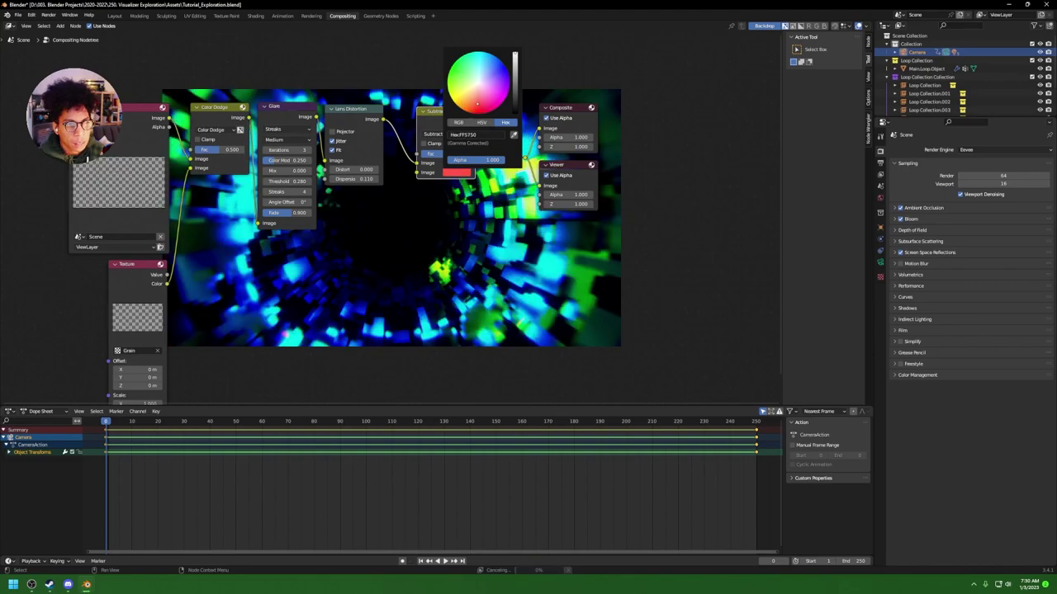
{"action": "left_click", "coordinate": [488, 103]}
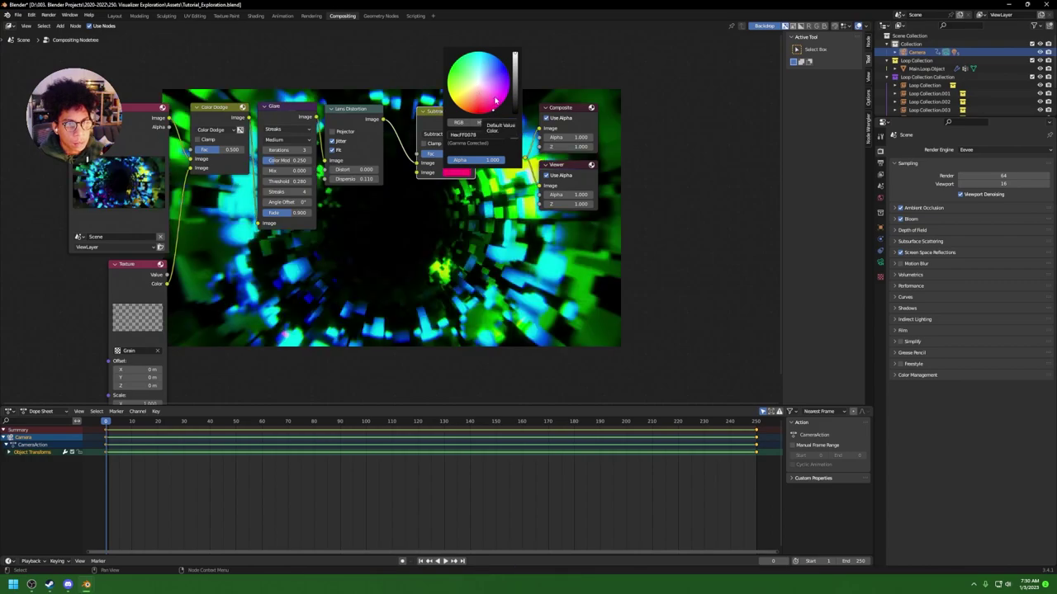
{"action": "left_click", "coordinate": [502, 101]}
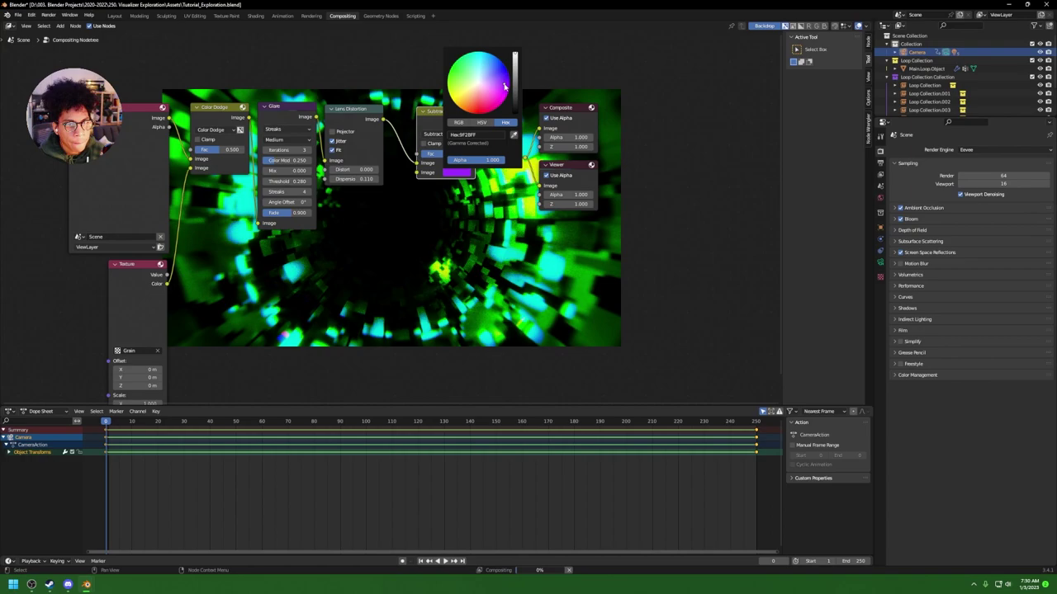
{"action": "left_click", "coordinate": [499, 79]}
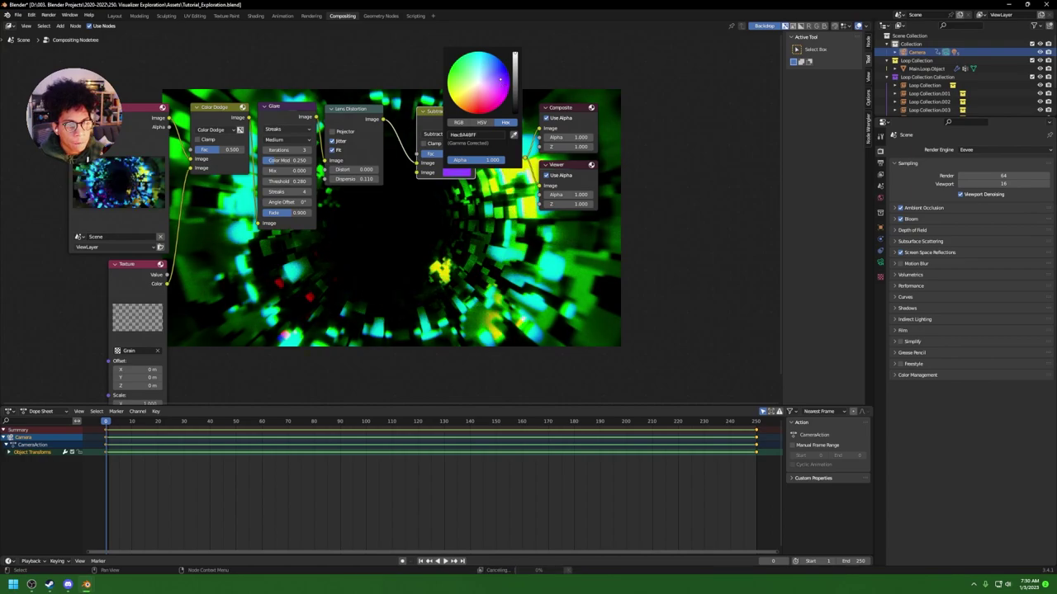
{"action": "left_click", "coordinate": [496, 59]}
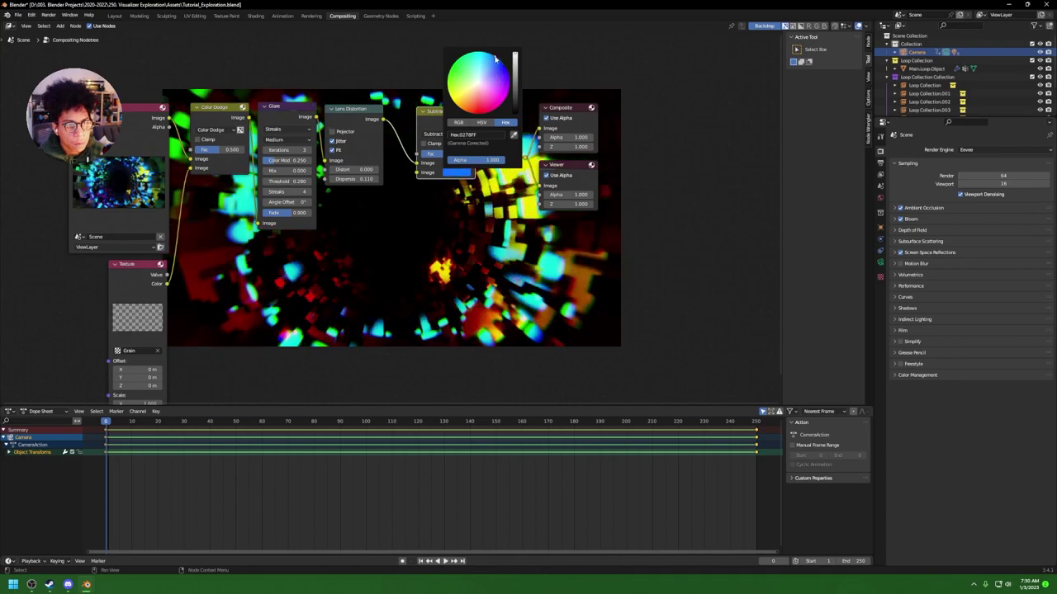
{"action": "left_click_drag", "start_coordinate": [494, 63], "coordinate": [488, 56]}
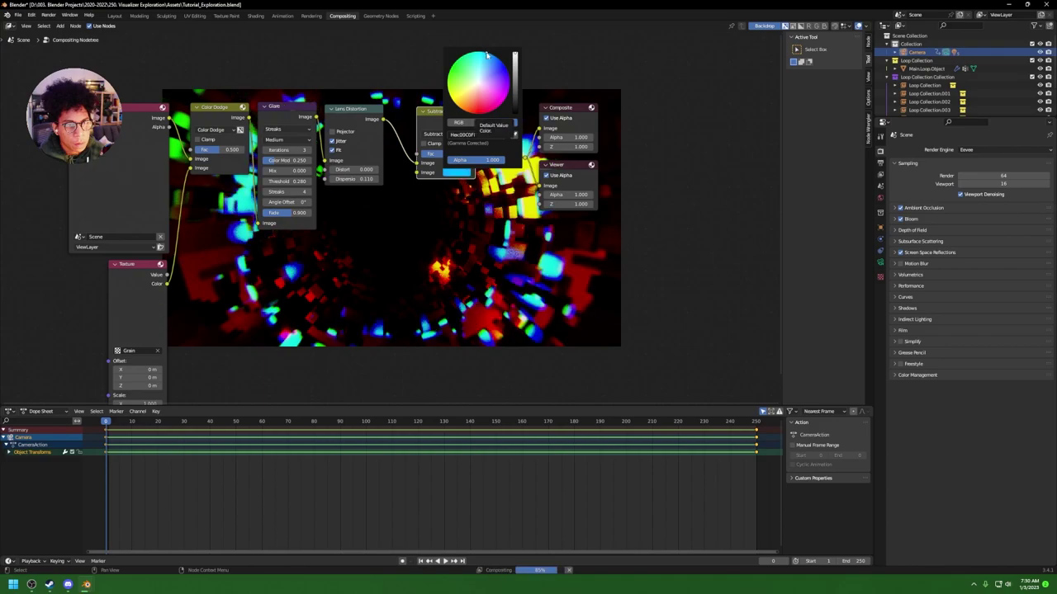
Step: Set the Subtract node's Fac to 0.183 and its second Image colour to bright green, and save the file
{"action": "left_click_drag", "start_coordinate": [460, 156], "coordinate": [427, 157]}
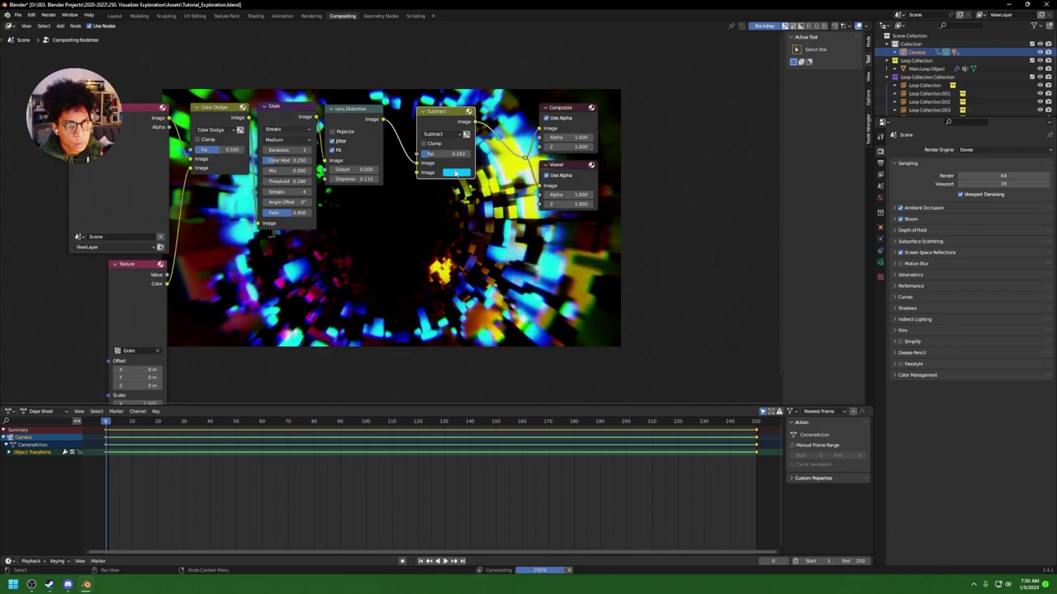
{"action": "left_click", "coordinate": [455, 172]}
{"action": "left_click_drag", "start_coordinate": [465, 96], "coordinate": [462, 58]}
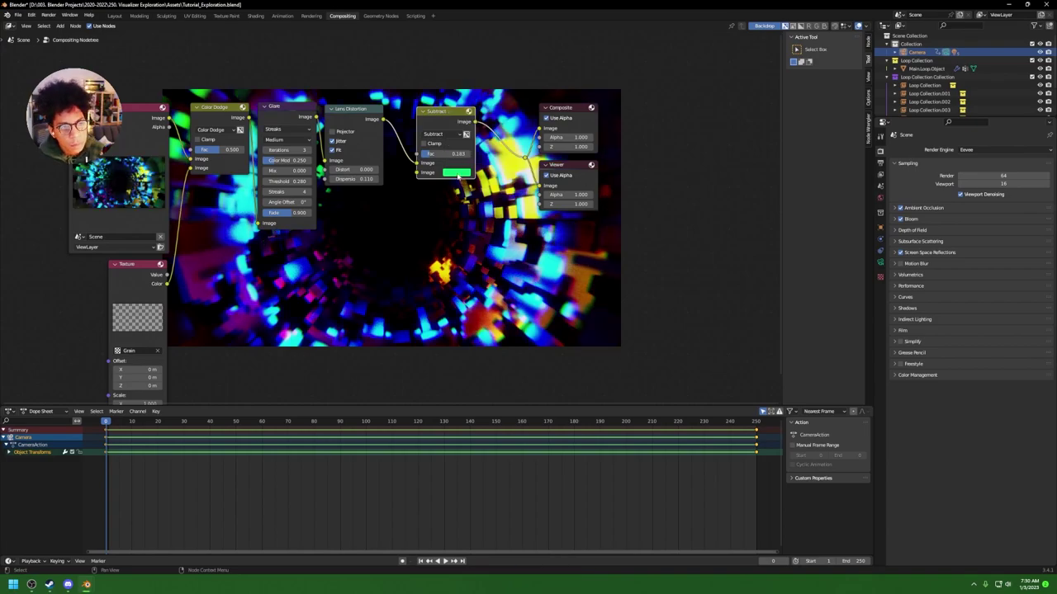
{"action": "key", "text": "ctrl+s"}
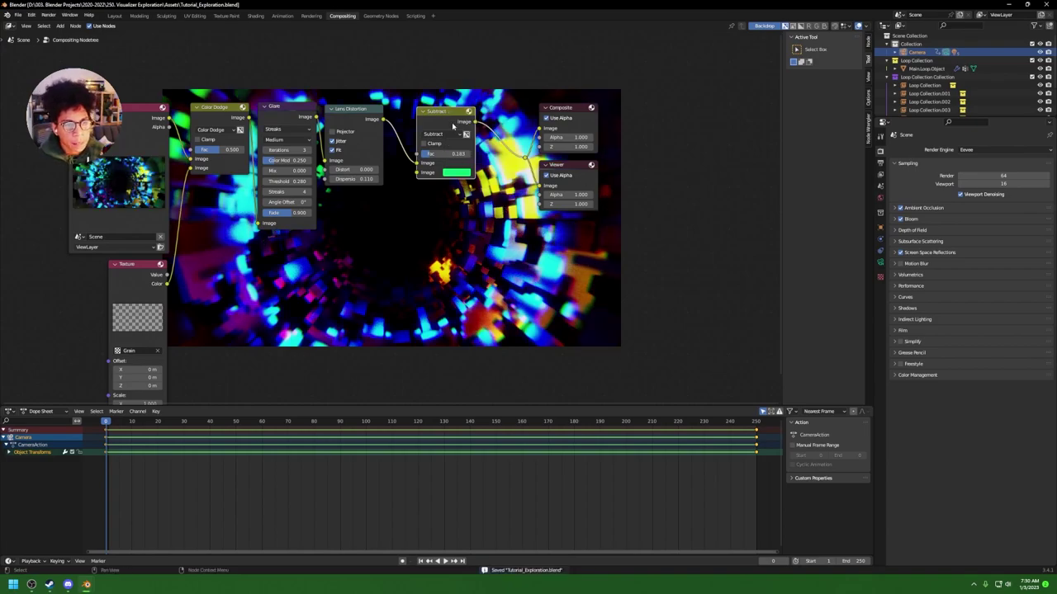
Step: Move the Subtract node closer to the Lens Distortion node and set its Fac to 0.275
{"action": "left_click_drag", "start_coordinate": [449, 117], "coordinate": [430, 116]}
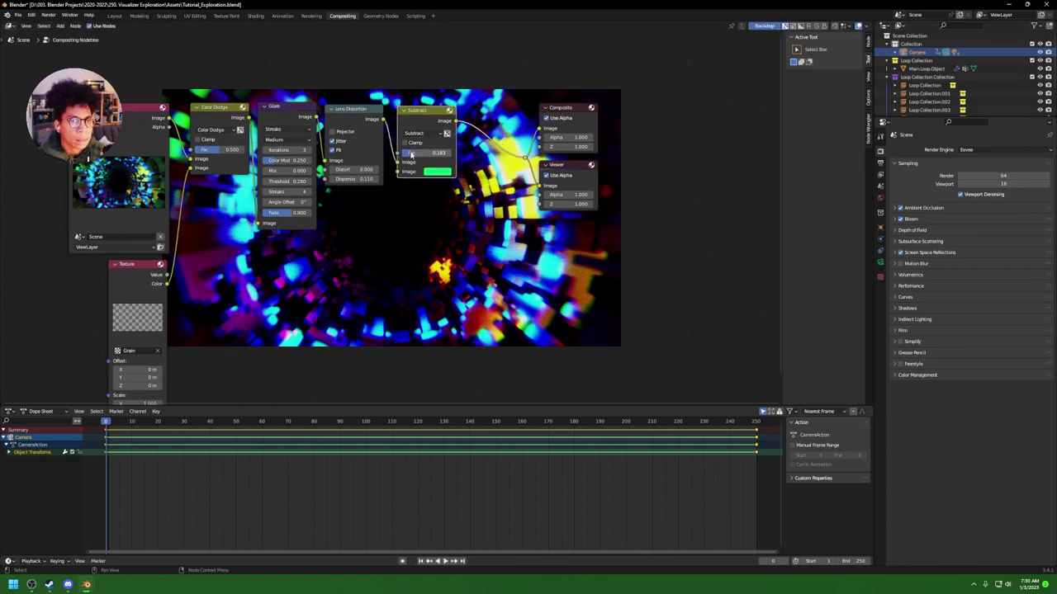
{"action": "mouse_move", "coordinate": [409, 152]}
{"action": "left_mouse_down"}
{"action": "mouse_move", "coordinate": [447, 155]}
{"action": "mouse_move", "coordinate": [415, 154]}
{"action": "left_mouse_up"}
Step: Move the Composite and Viewer nodes and the Reroute point horizontally away from the Subtract node to make room between them
{"action": "left_click_drag", "start_coordinate": [493, 73], "coordinate": [653, 271]}
{"action": "key", "text": "g"}
{"action": "key", "text": "x"}
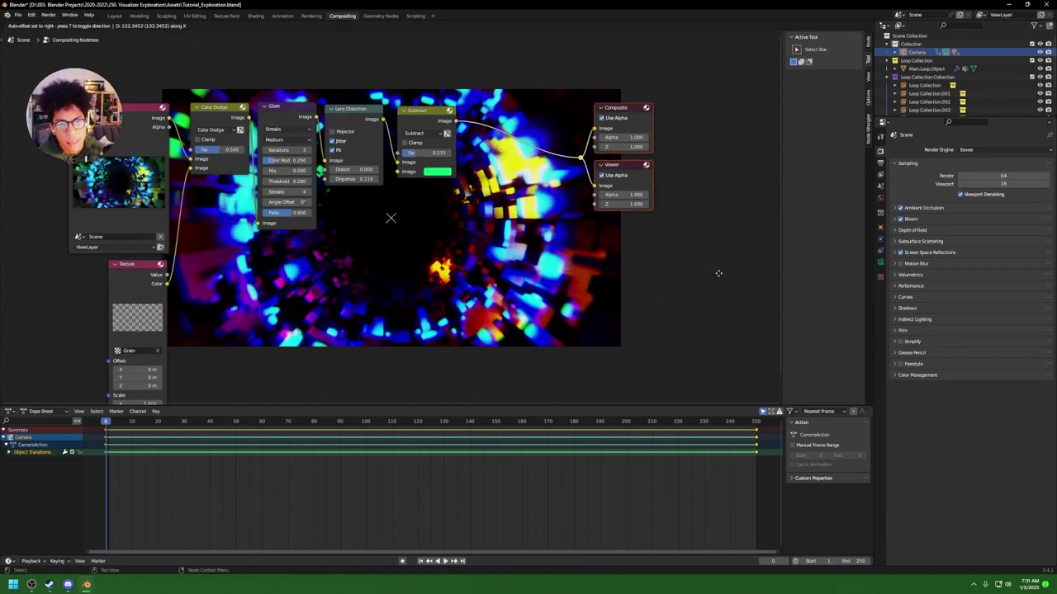
{"action": "left_click", "coordinate": [744, 273]}
{"action": "left_click", "coordinate": [722, 274]}
Step: Insert a Mix node between the Subtract node and the Reroute point and set its blending mode to Difference
{"action": "key", "text": "shift+a"}
{"action": "left_click", "coordinate": [519, 187]}
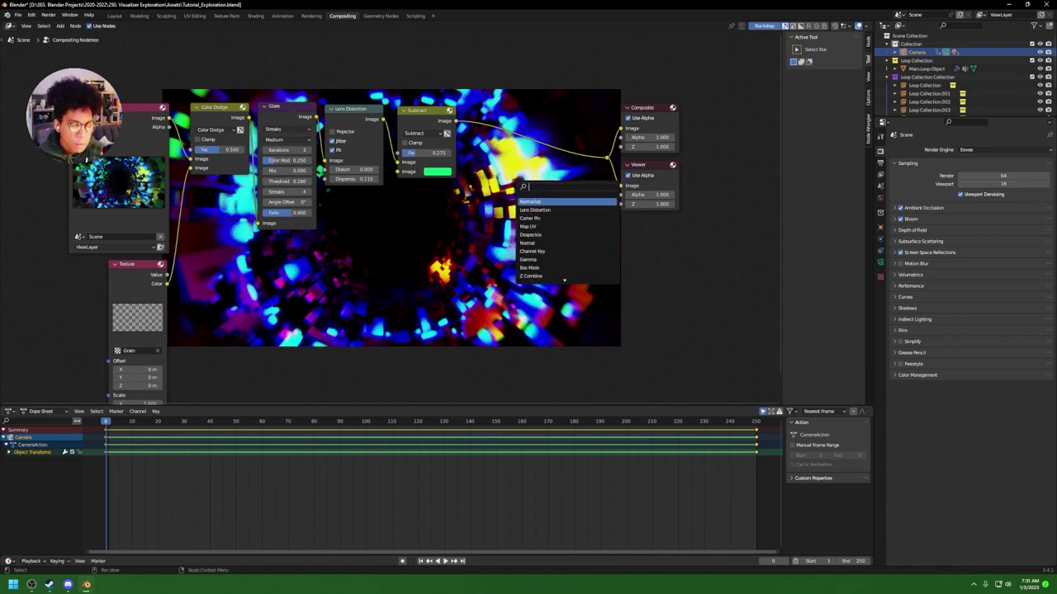
{"action": "type", "text": "mix"}
{"action": "key", "text": "Return"}
{"action": "left_click", "coordinate": [466, 123]}
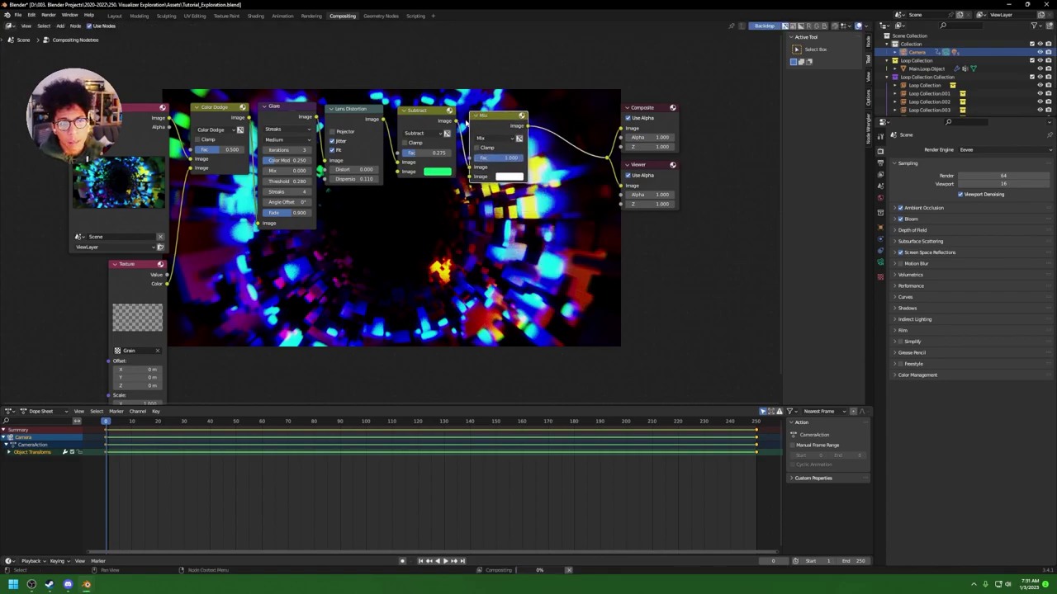
{"action": "left_click", "coordinate": [506, 138]}
{"action": "left_click", "coordinate": [518, 276]}
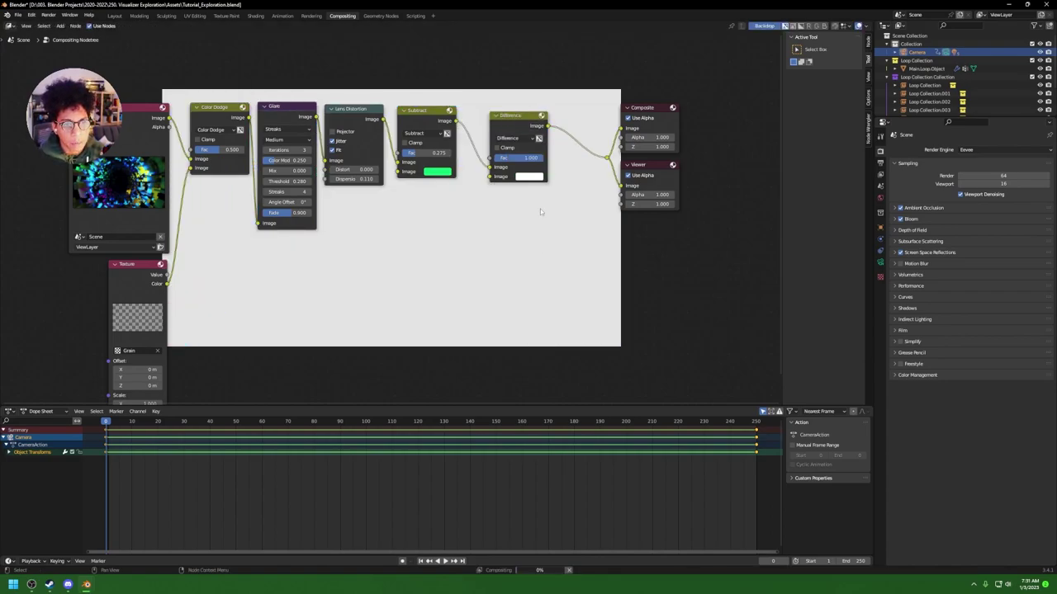
Step: Set the Difference node's second Image colour to bright green and its Fac to 0.142
{"action": "left_click", "coordinate": [528, 176]}
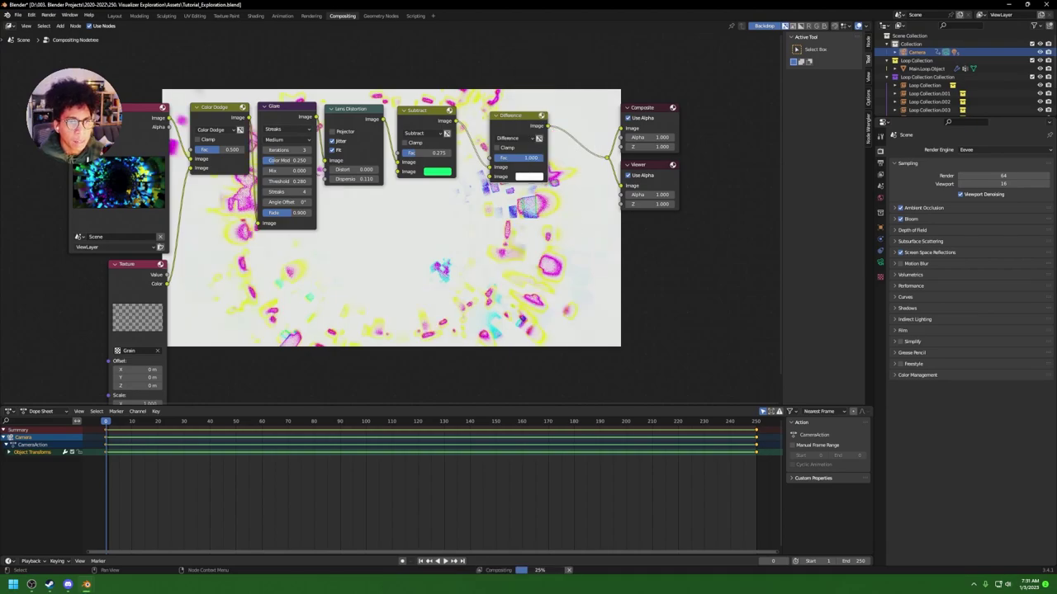
{"action": "left_click_drag", "start_coordinate": [532, 157], "coordinate": [496, 159]}
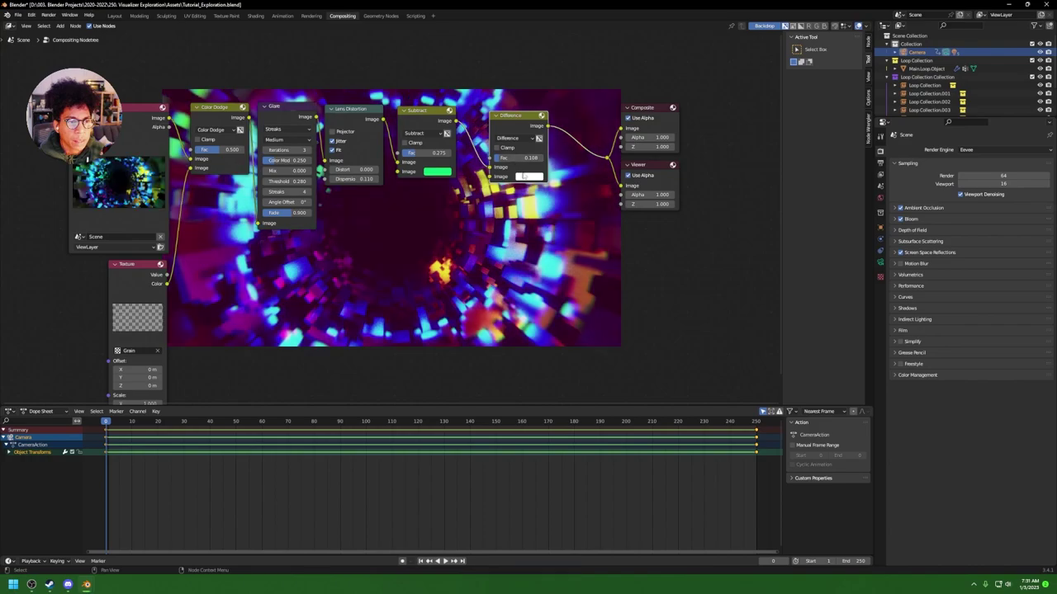
{"action": "left_click", "coordinate": [526, 178]}
{"action": "left_click", "coordinate": [580, 76]}
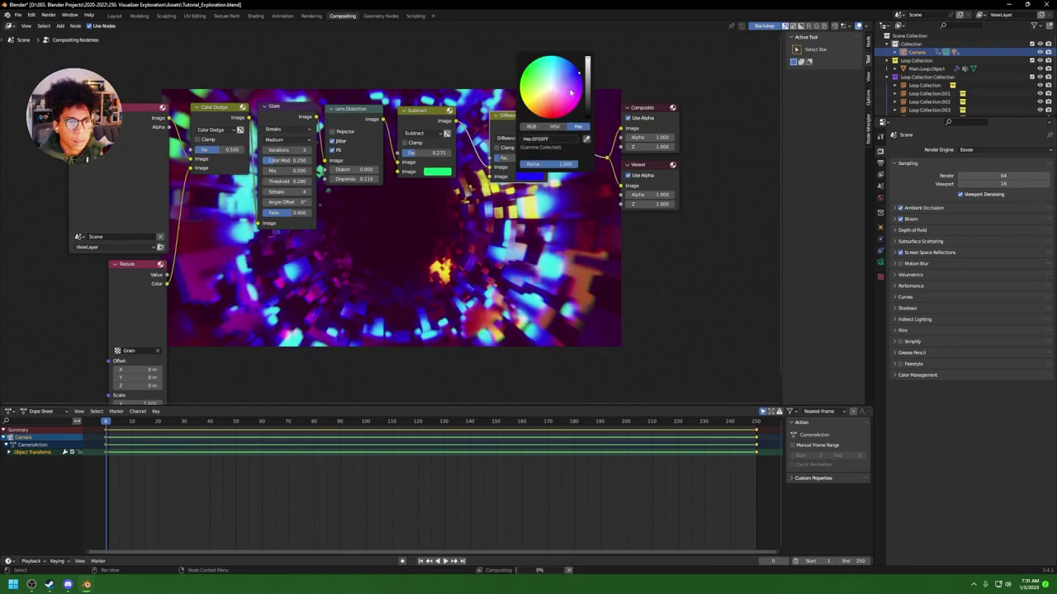
{"action": "left_click", "coordinate": [526, 177]}
{"action": "left_click", "coordinate": [526, 72]}
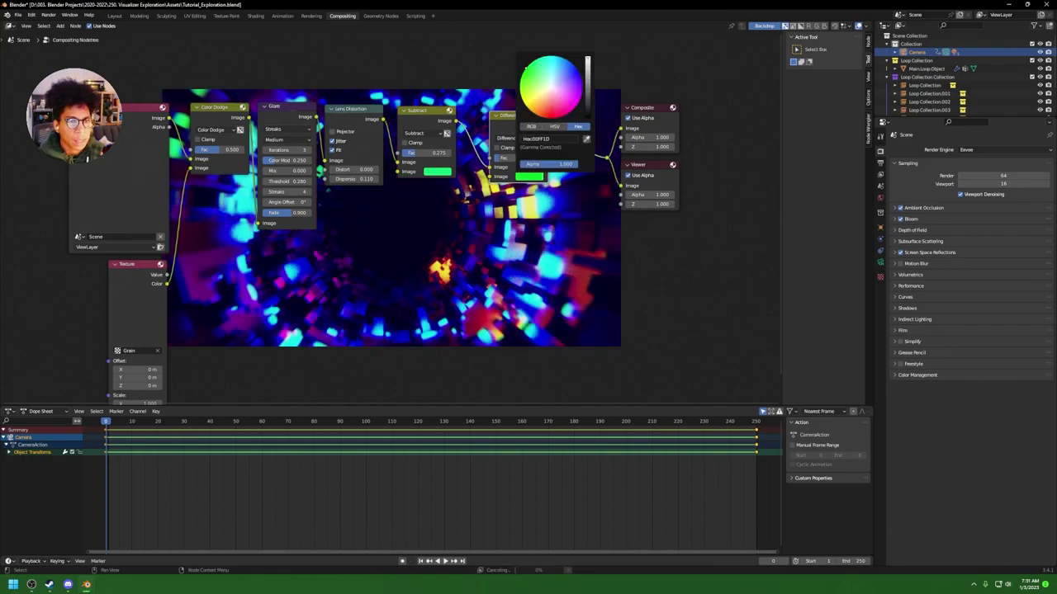
{"action": "mouse_move", "coordinate": [506, 159]}
{"action": "left_mouse_down"}
{"action": "mouse_move", "coordinate": [507, 148]}
{"action": "mouse_move", "coordinate": [523, 156]}
{"action": "mouse_move", "coordinate": [501, 161]}
{"action": "left_mouse_up"}
Step: Take the Difference node out of the main chain, feed its output into the Subtract node's second Image input and set its Fac to 1.000
{"action": "left_click_drag", "start_coordinate": [524, 126], "coordinate": [397, 172], "text": "alt"}
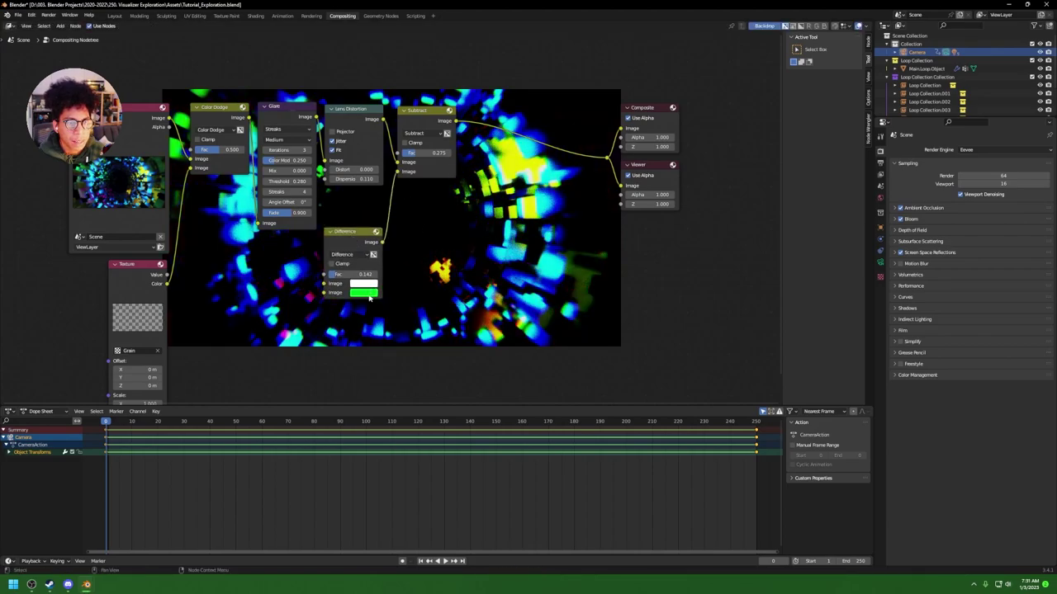
{"action": "left_click_drag", "start_coordinate": [344, 275], "coordinate": [368, 276]}
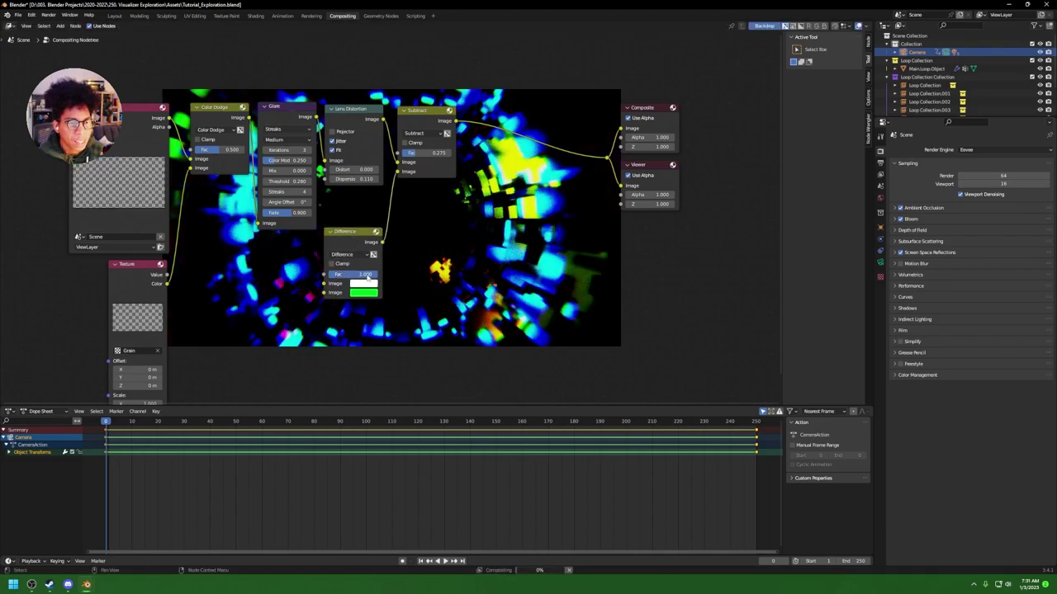
Step: Set the Difference node's first Image colour to blue and its second to pink, and place the node below the Subtract node
{"action": "left_click", "coordinate": [369, 283]}
{"action": "left_click", "coordinate": [404, 170]}
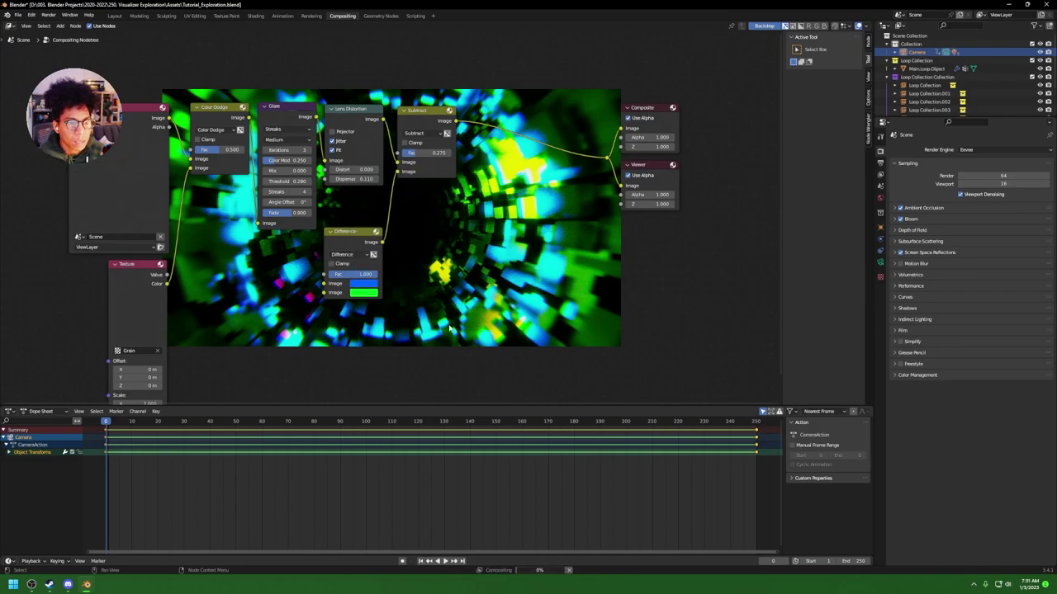
{"action": "left_click", "coordinate": [372, 294]}
{"action": "left_click_drag", "start_coordinate": [361, 228], "coordinate": [444, 279]}
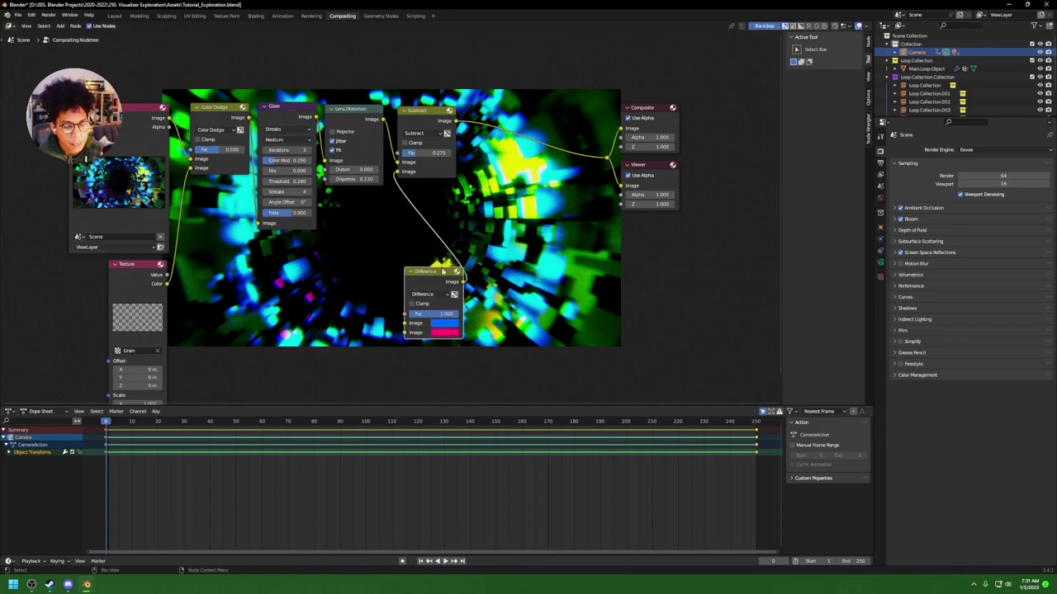
Step: Delete the Difference node feeding the Subtract node and save the file
{"action": "key", "text": "x"}
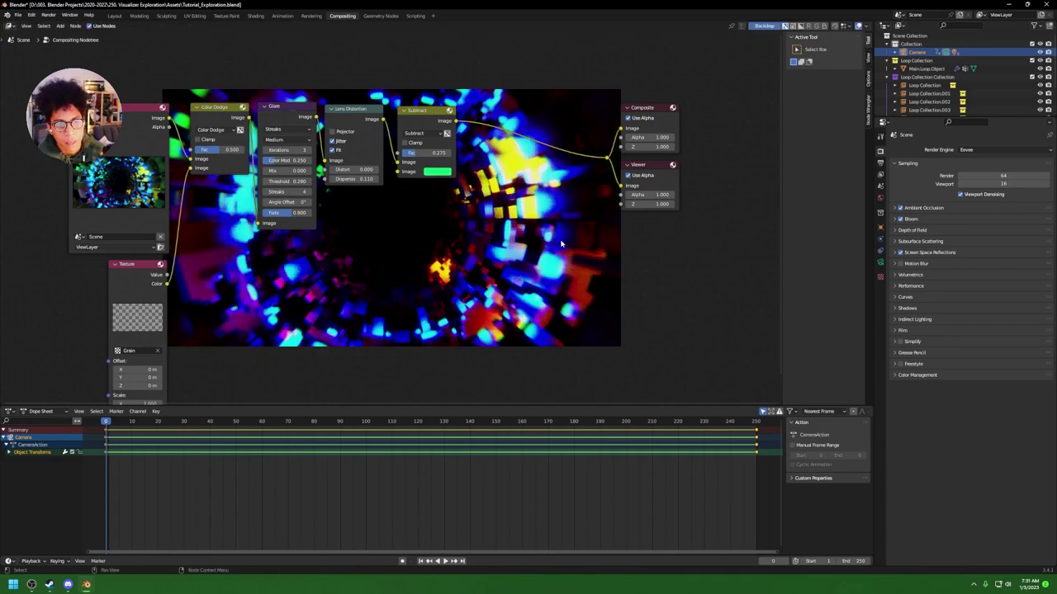
{"action": "key", "text": "ctrl+s"}
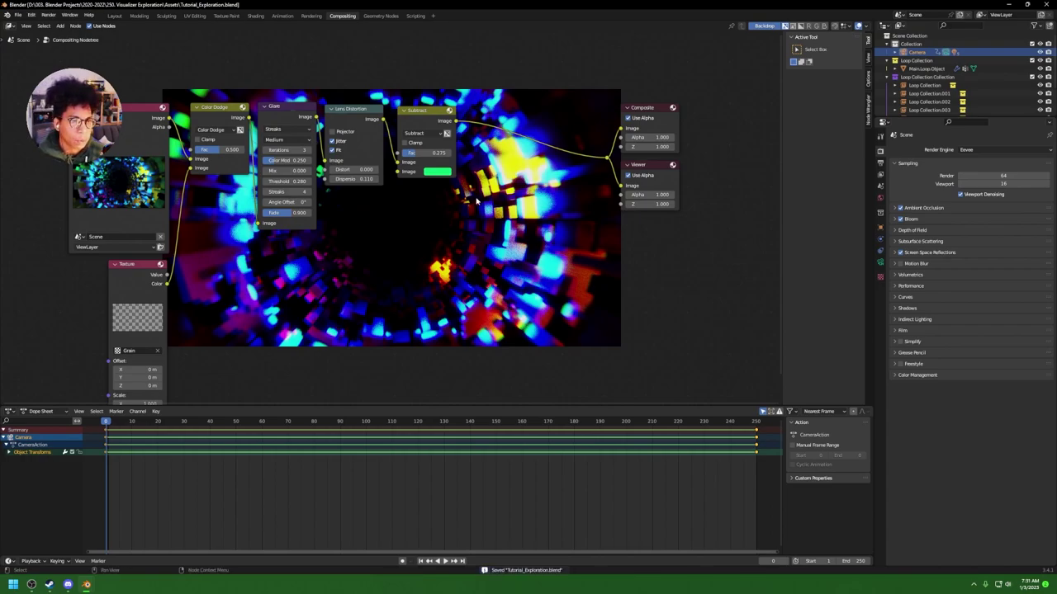
Step: Insert a second Lens Distortion node between the Subtract node and the Reroute point
{"action": "key", "text": "shift+a"}
{"action": "left_click", "coordinate": [472, 203]}
{"action": "type", "text": "lens"}
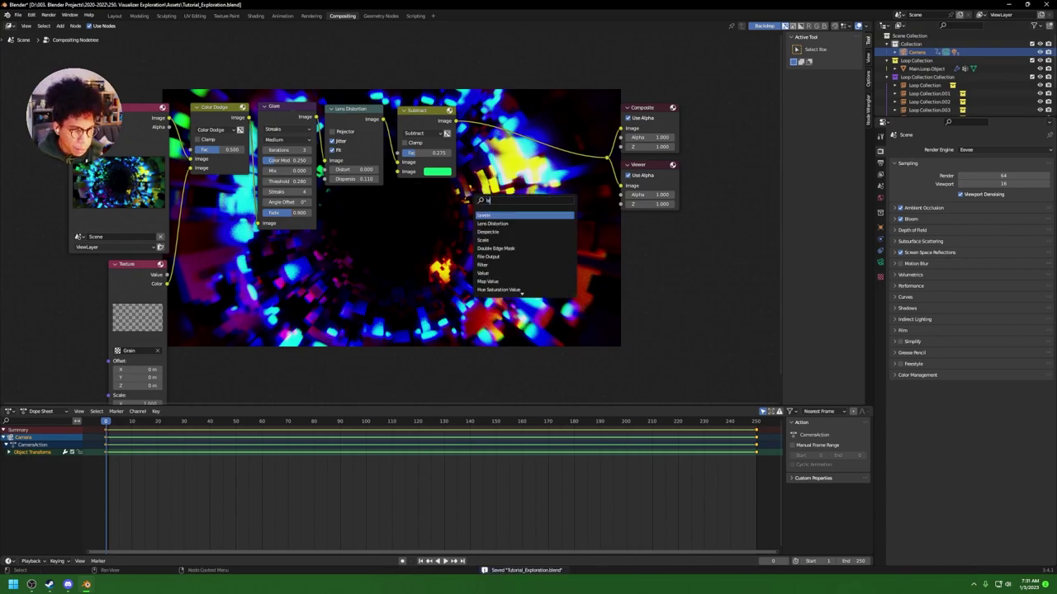
{"action": "key", "text": "Return"}
{"action": "left_click", "coordinate": [490, 116]}
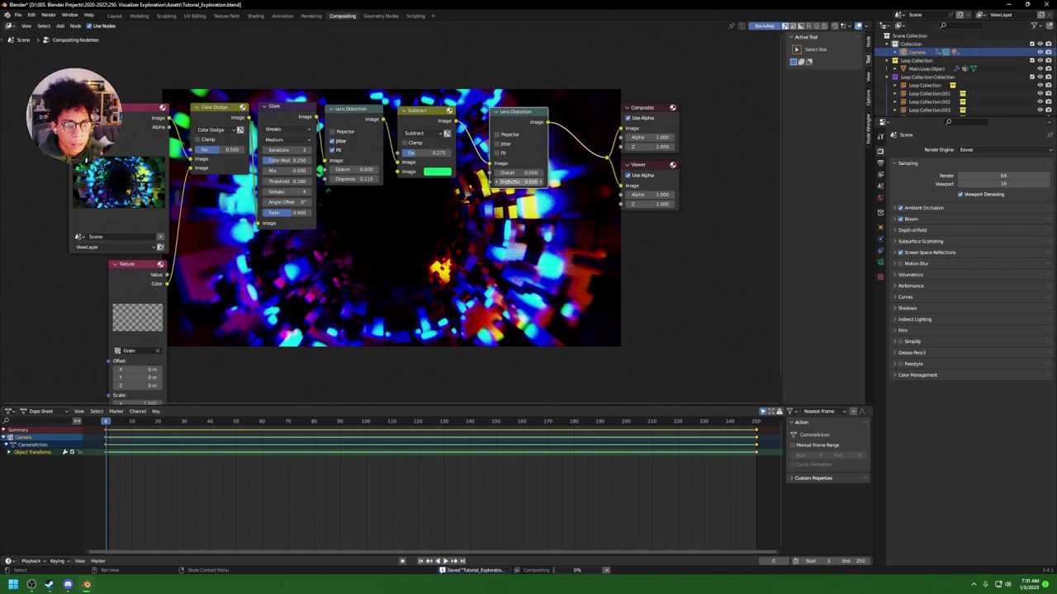
Step: Try Fit, Distort -0.599 and Dispersion 0.200 on the second Lens Distortion node, and delete that node
{"action": "left_click_drag", "start_coordinate": [520, 182], "coordinate": [578, 181]}
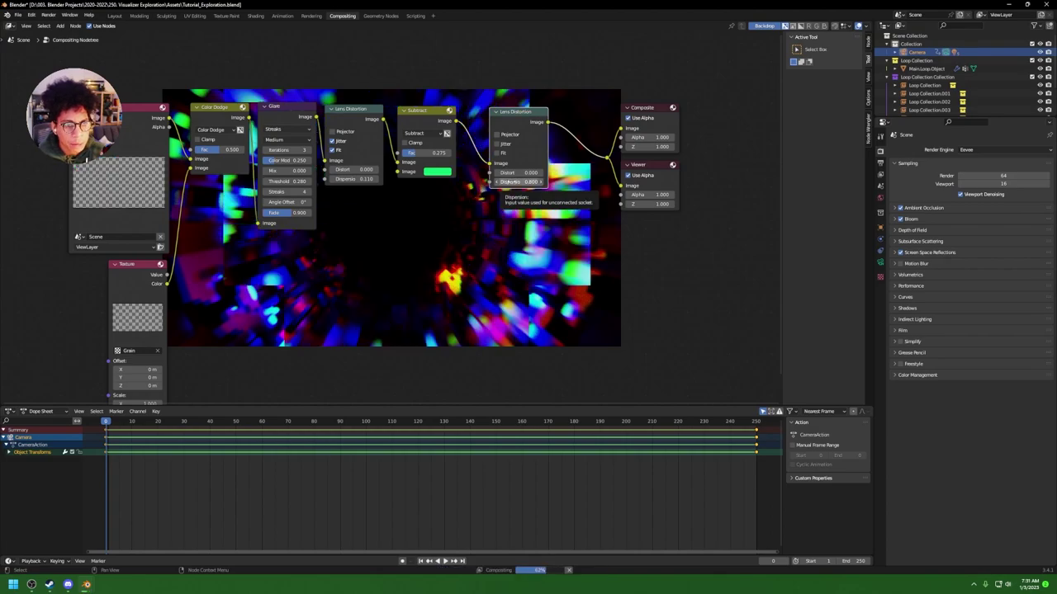
{"action": "left_click_drag", "start_coordinate": [522, 182], "coordinate": [495, 182]}
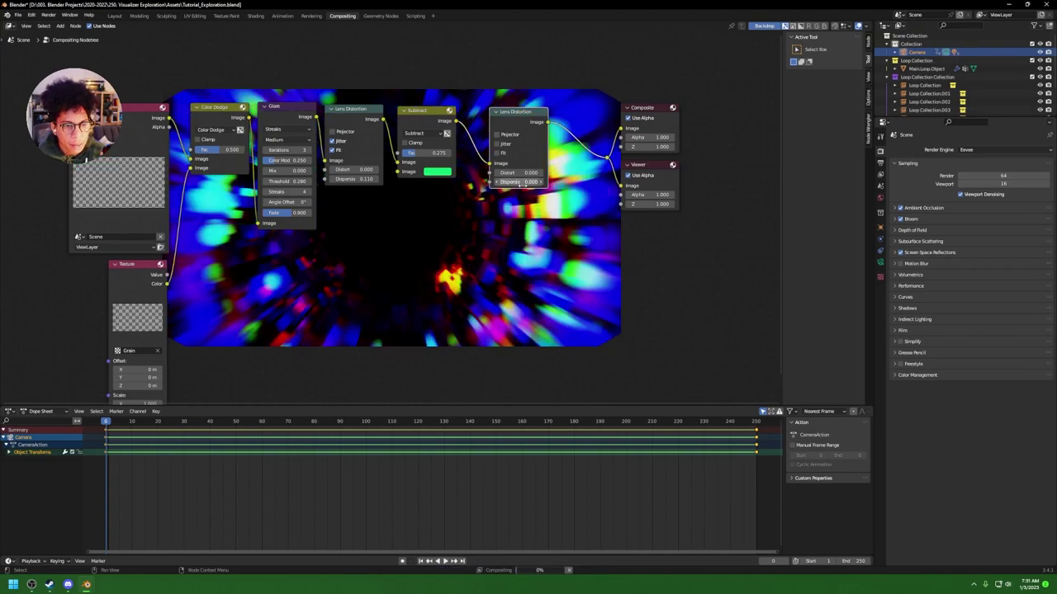
{"action": "left_click", "coordinate": [498, 154]}
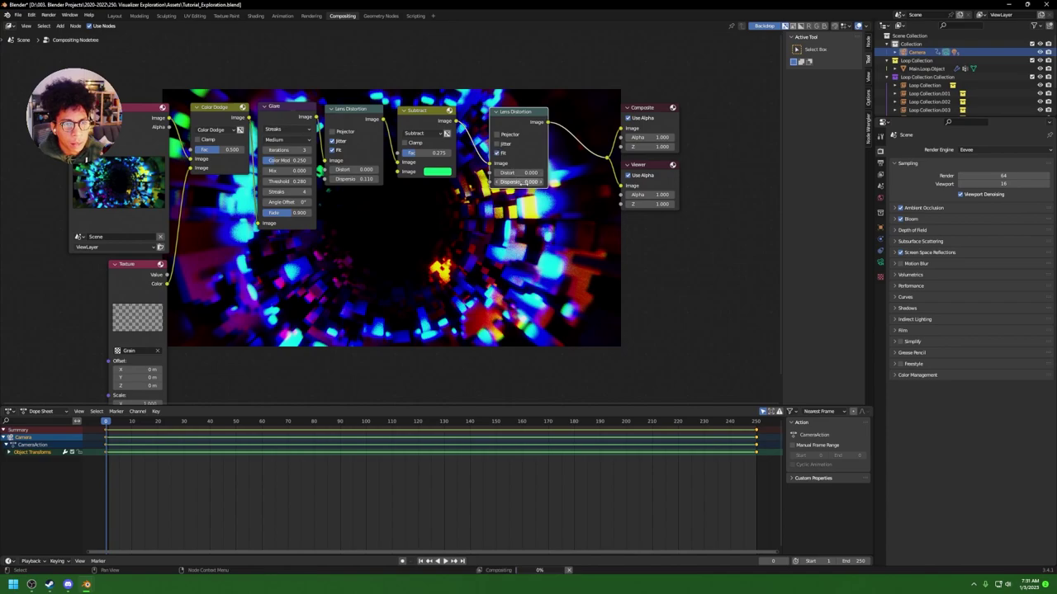
{"action": "left_click_drag", "start_coordinate": [515, 181], "coordinate": [565, 173]}
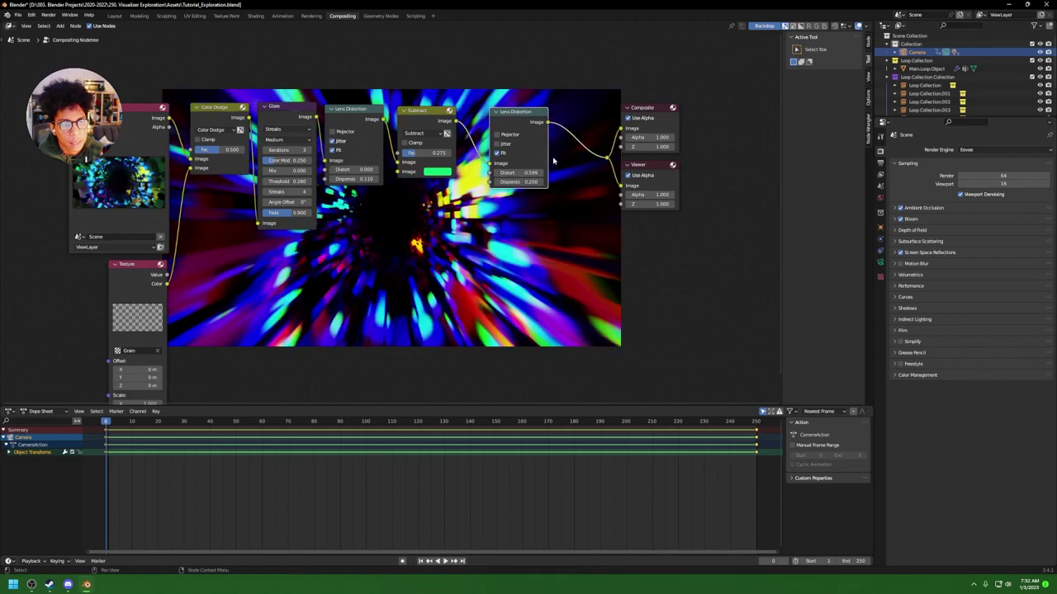
{"action": "left_click_drag", "start_coordinate": [525, 116], "coordinate": [535, 195], "text": "alt"}
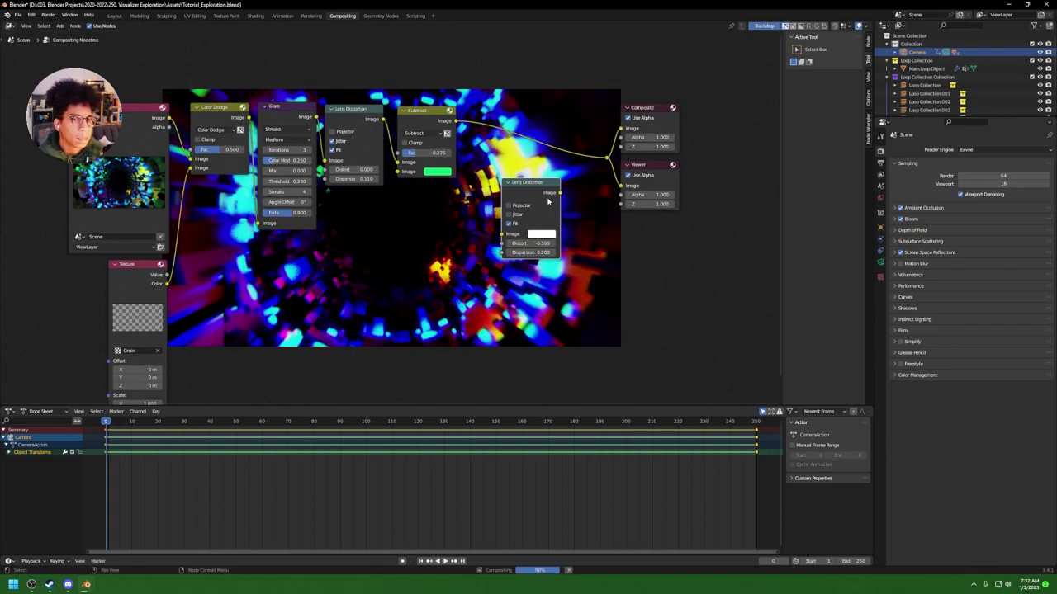
{"action": "key", "text": "Delete"}
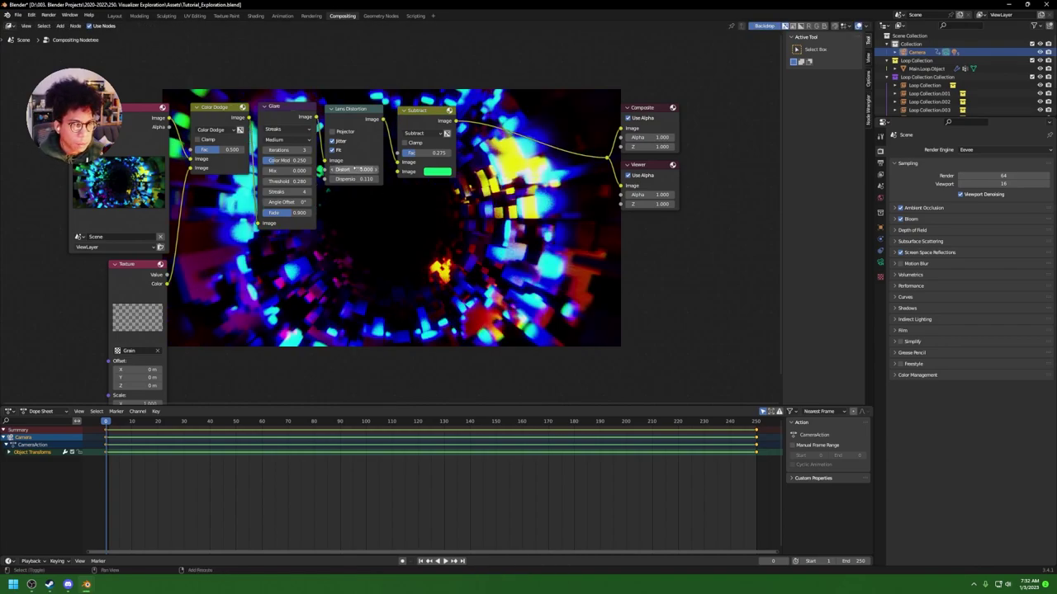
Step: Set the remaining Lens Distortion node's Distort to 0.060 and save the file
{"action": "left_click_drag", "start_coordinate": [357, 170], "coordinate": [369, 169]}
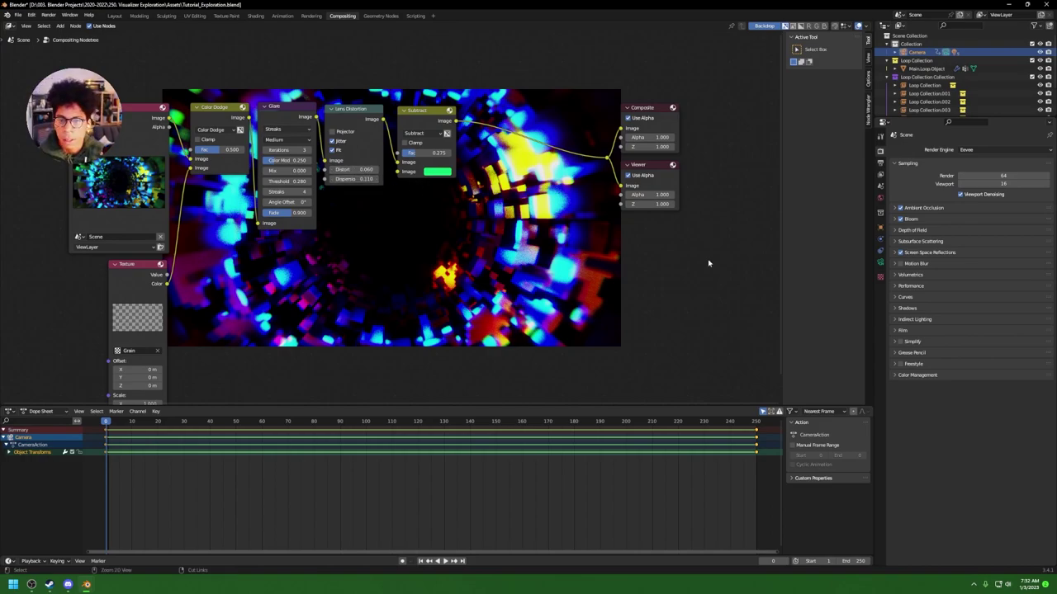
{"action": "key", "text": "ctrl+s"}
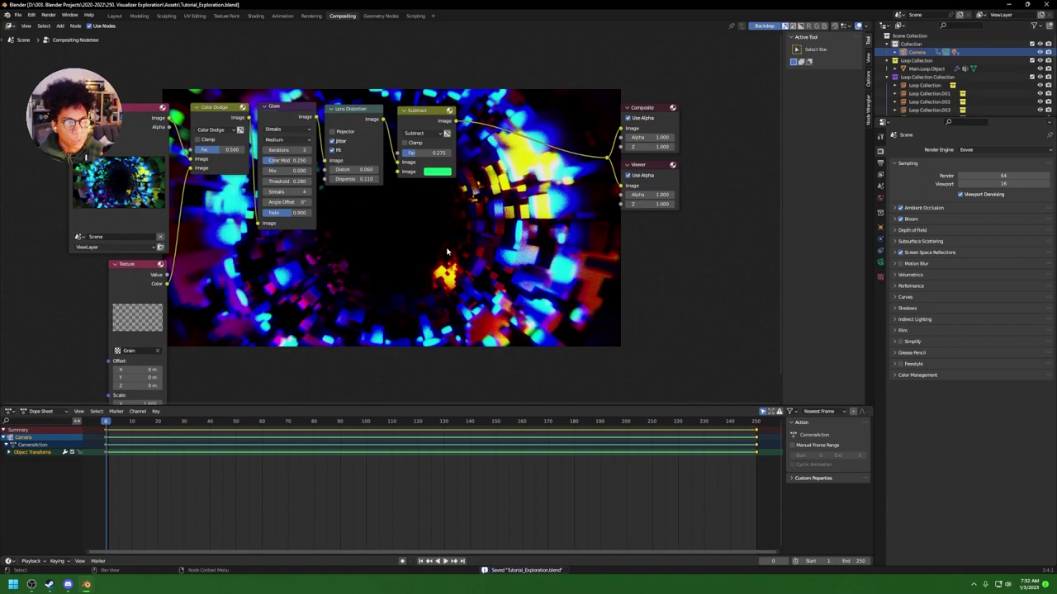
{"action": "left_click", "coordinate": [121, 17]}
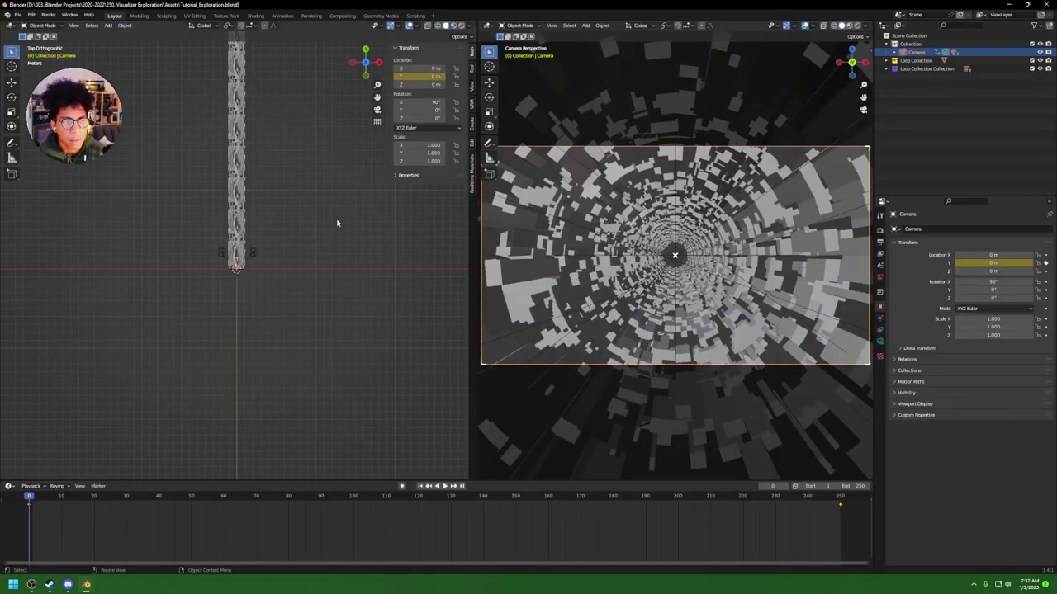
{"action": "left_click", "coordinate": [915, 44]}
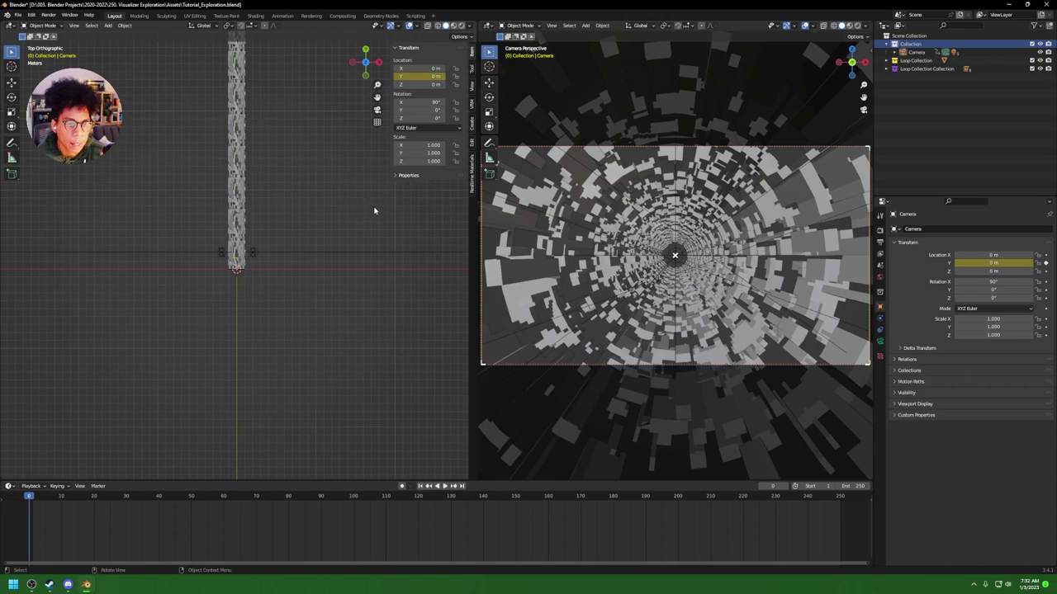
{"action": "middle_click_drag", "start_coordinate": [374, 211], "coordinate": [402, 145]}
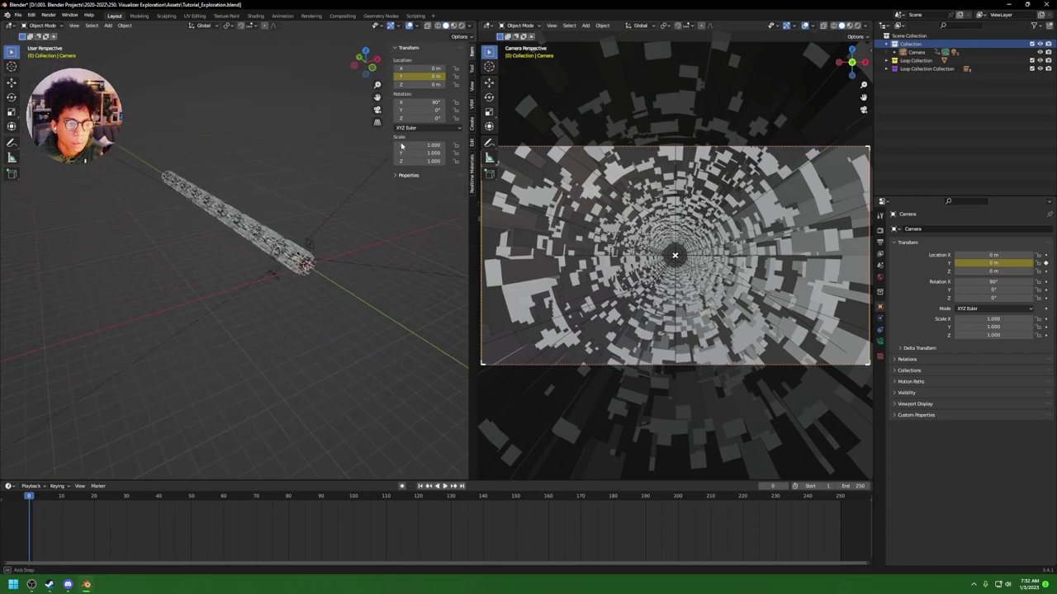
{"action": "middle_click_drag", "start_coordinate": [243, 174], "coordinate": [290, 166]}
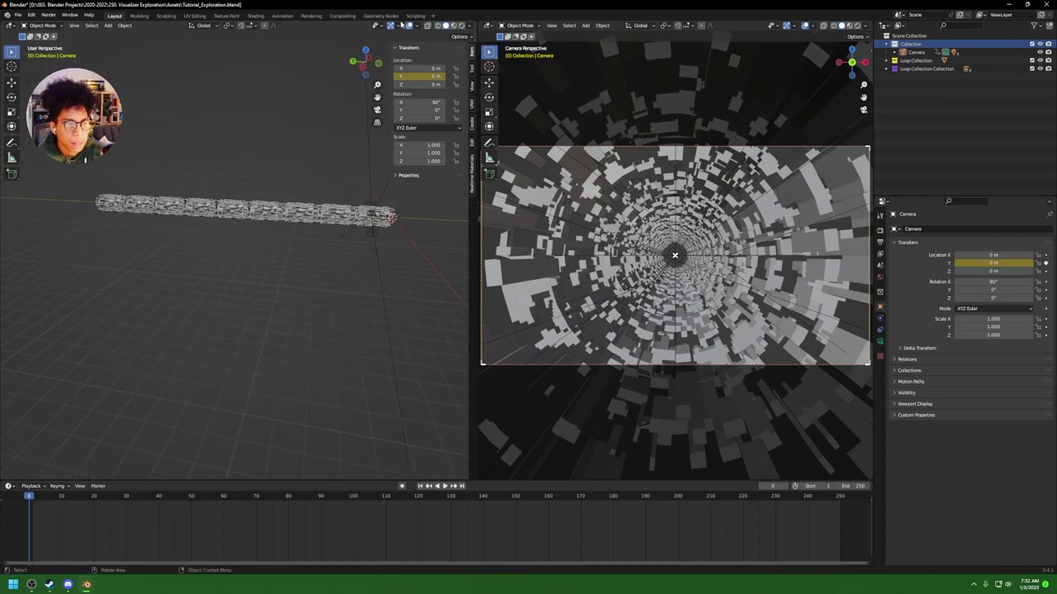
{"action": "left_click", "coordinate": [342, 15]}
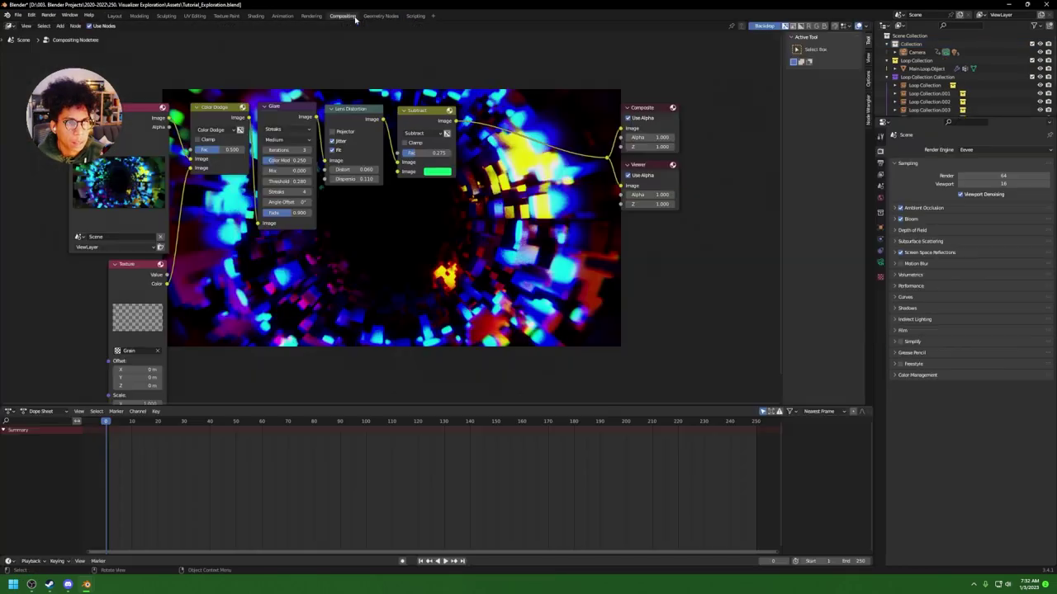
{"action": "left_click", "coordinate": [119, 16]}
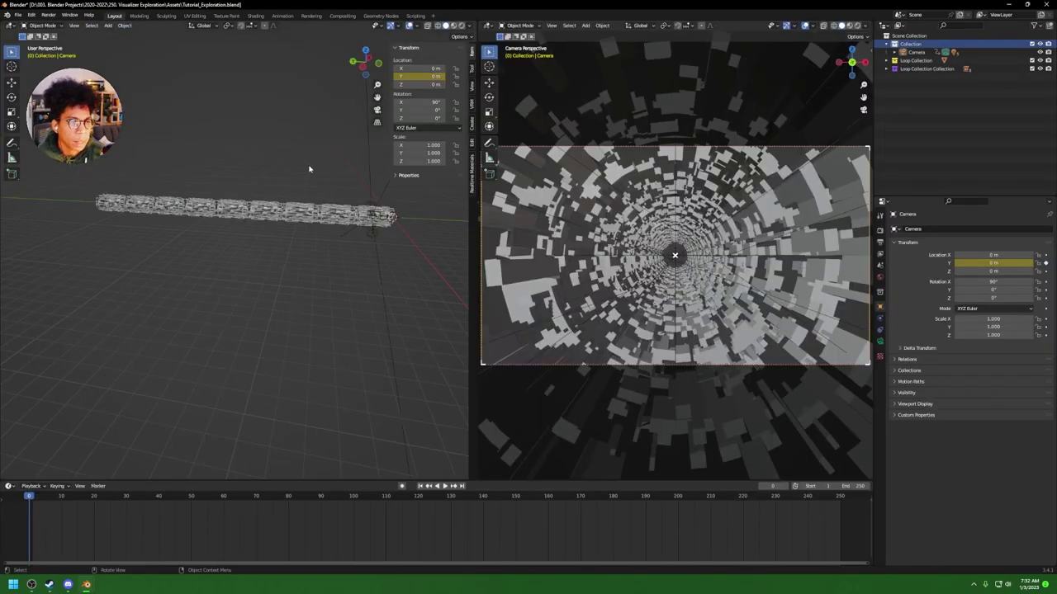
{"action": "middle_click_drag", "start_coordinate": [308, 170], "coordinate": [248, 165]}
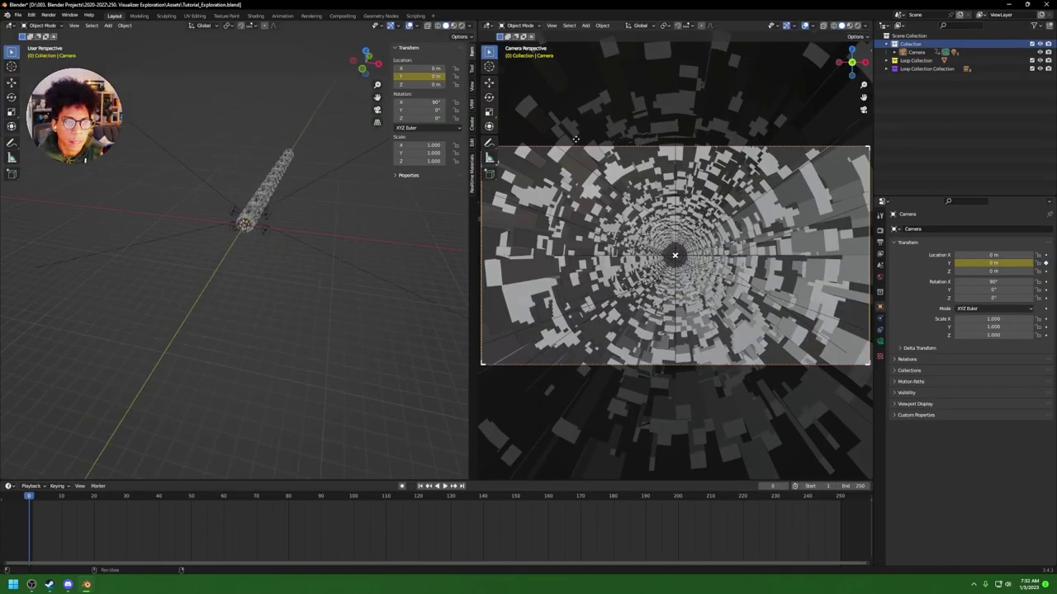
Step: In the Shading workspace, add a cube to the camera's collection and move it along the tunnel to Y 9.29 m
{"action": "left_click", "coordinate": [915, 52]}
{"action": "key", "text": "shift+a"}
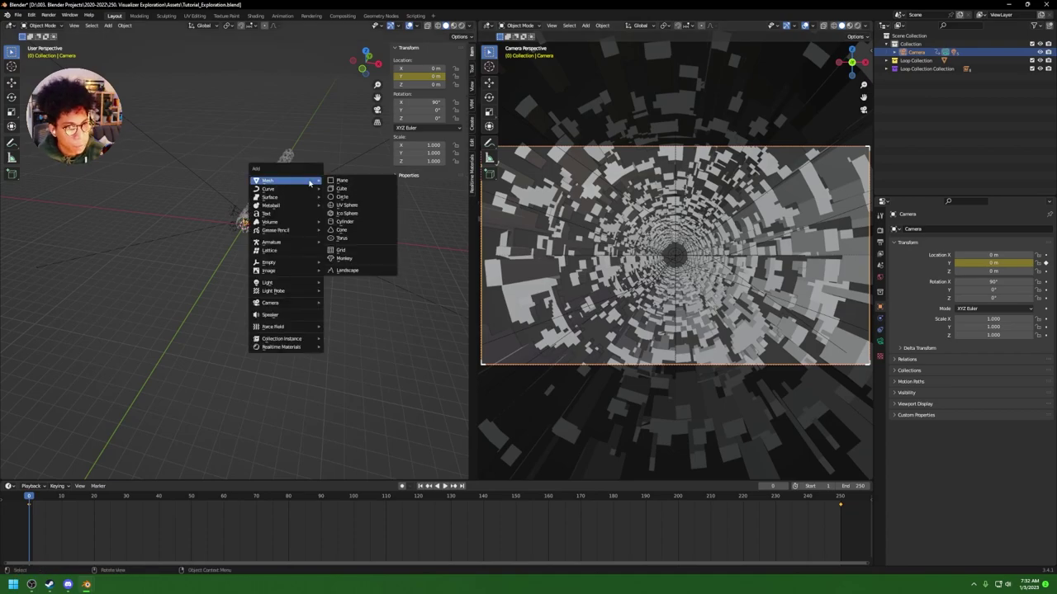
{"action": "left_click", "coordinate": [256, 16]}
{"action": "key", "text": "shift+a"}
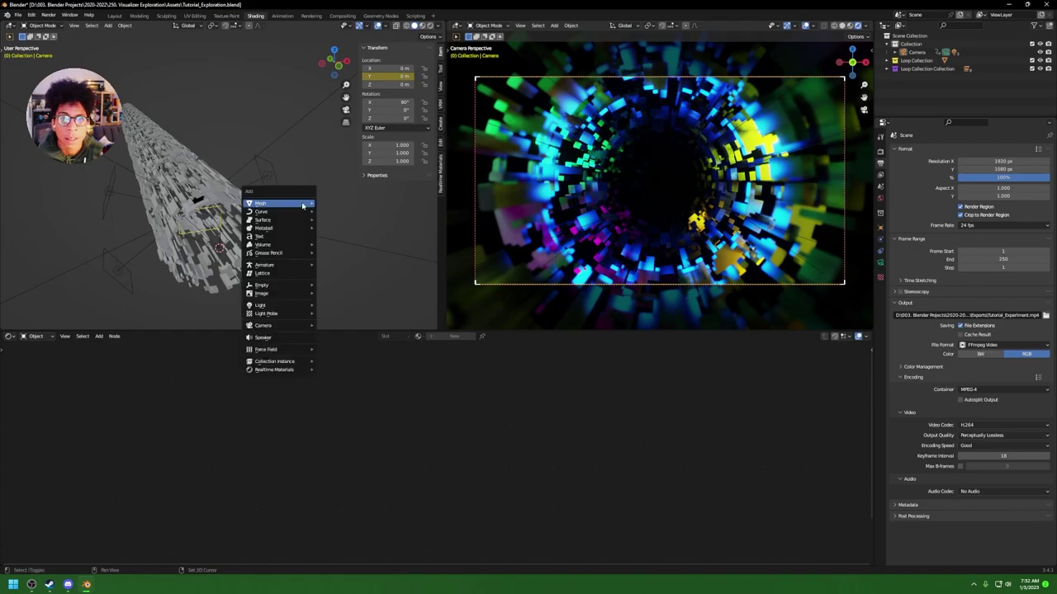
{"action": "left_click", "coordinate": [331, 211]}
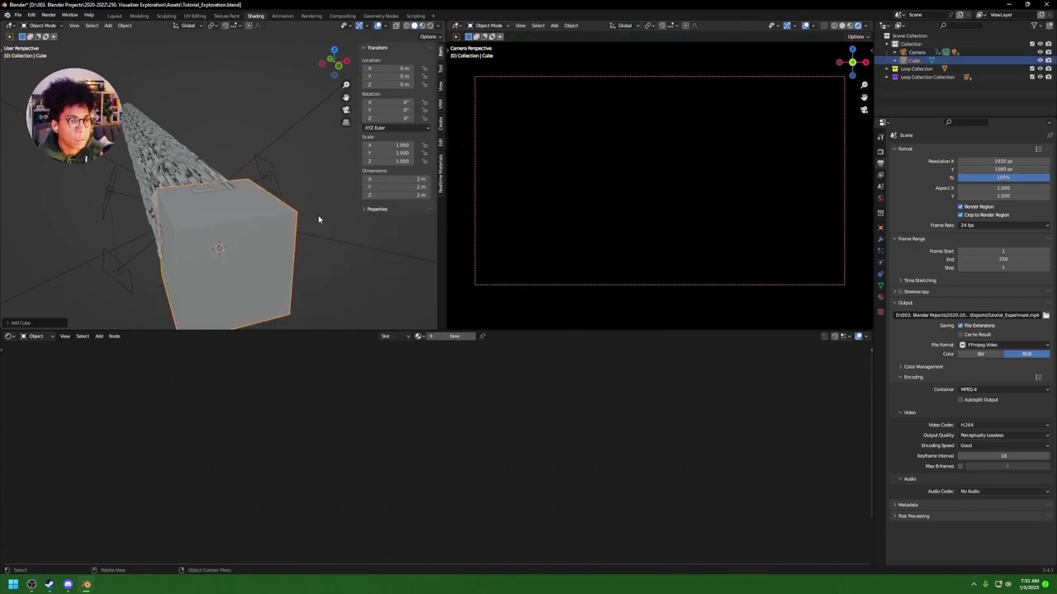
{"action": "key", "text": "g"}
{"action": "key", "text": "y"}
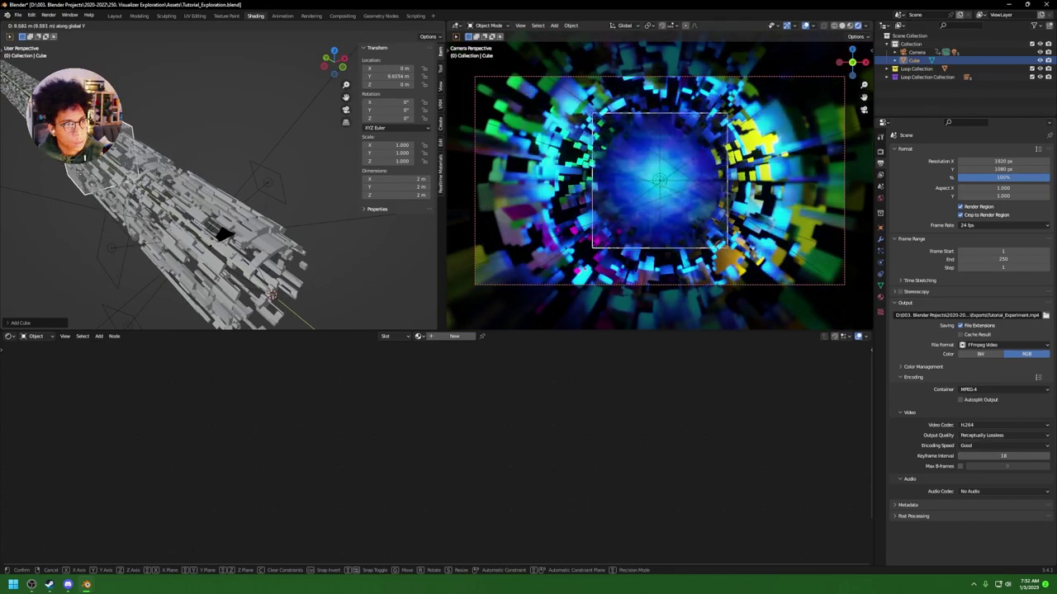
{"action": "left_click", "coordinate": [147, 185]}
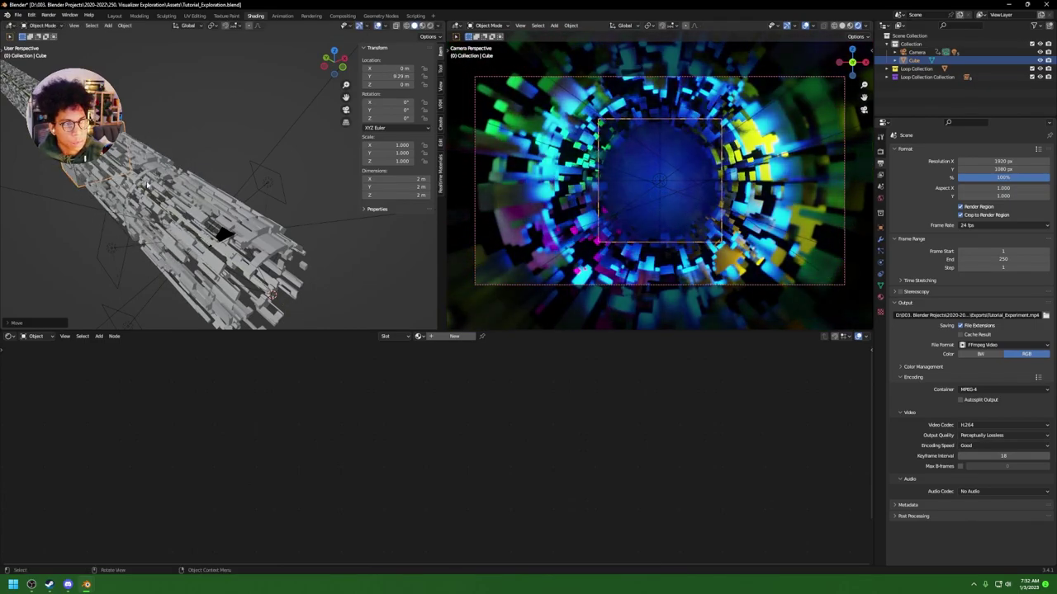
Step: Give the cube a new material named Volume and delete its Principled BSDF node
{"action": "left_click", "coordinate": [450, 336]}
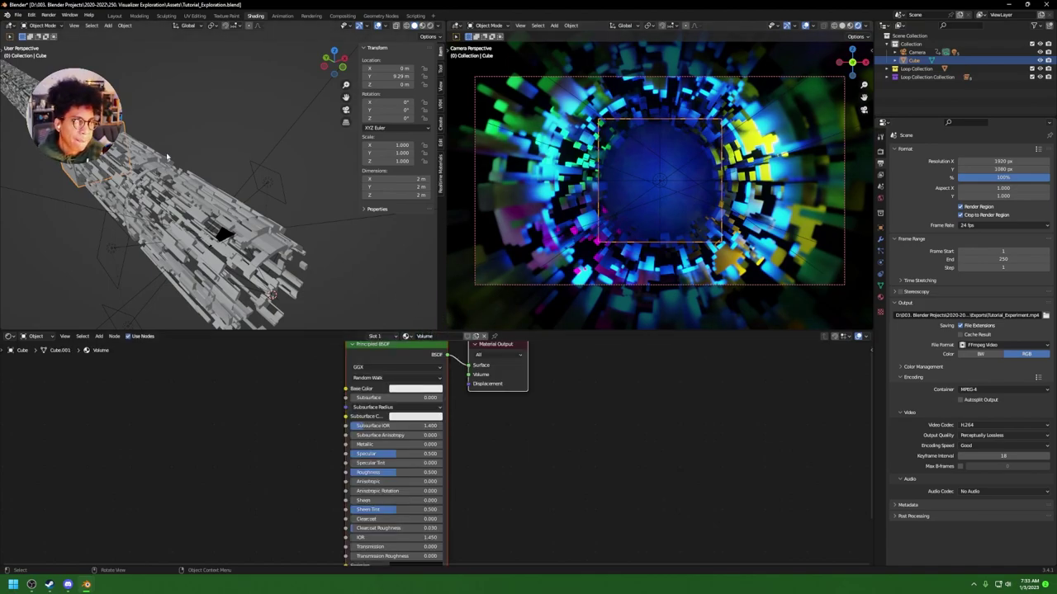
{"action": "middle_click_drag", "start_coordinate": [149, 124], "coordinate": [87, 159]}
{"action": "left_click", "coordinate": [510, 449]}
{"action": "left_click", "coordinate": [413, 360]}
{"action": "key", "text": "x"}
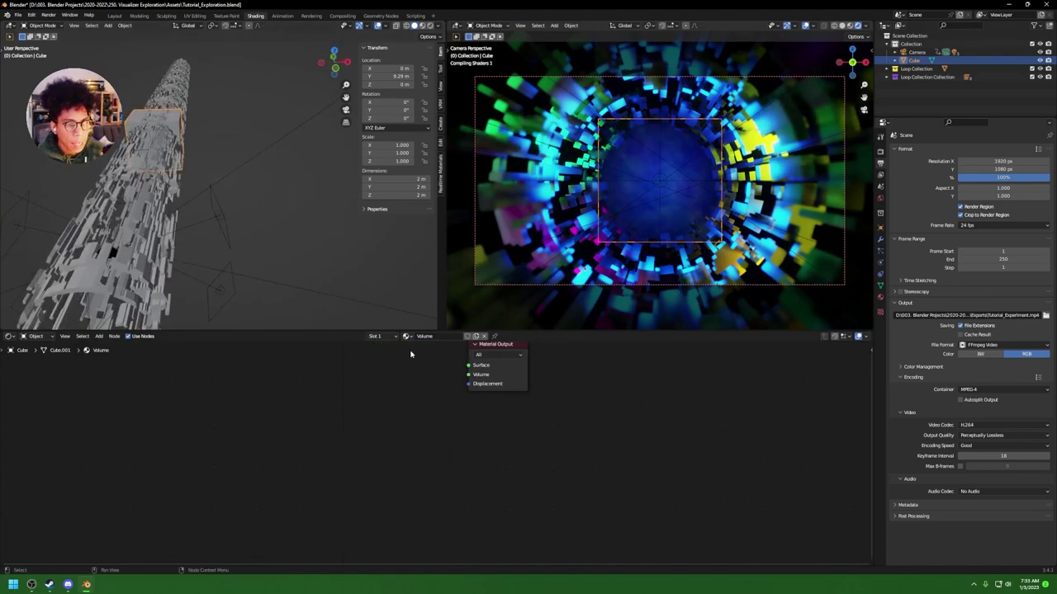
Step: Add a Principled Volume node and connect its Volume output to the Material Output's Volume input
{"action": "key", "text": "shift+a"}
{"action": "type", "text": "spri"}
{"action": "key", "text": "Down"}
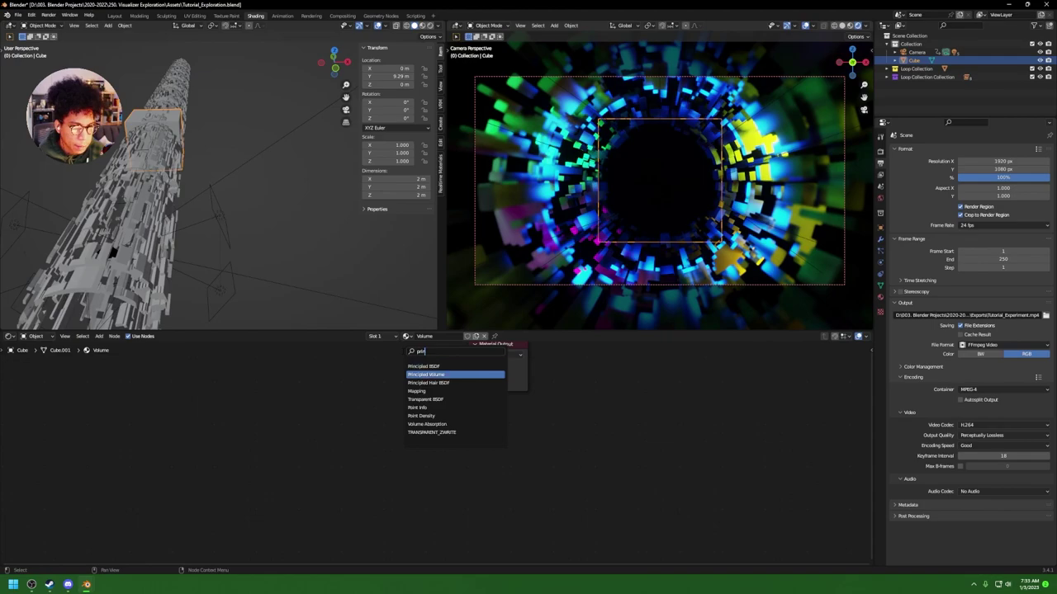
{"action": "key", "text": "Return"}
{"action": "left_click", "coordinate": [319, 333]}
{"action": "key", "text": "Home"}
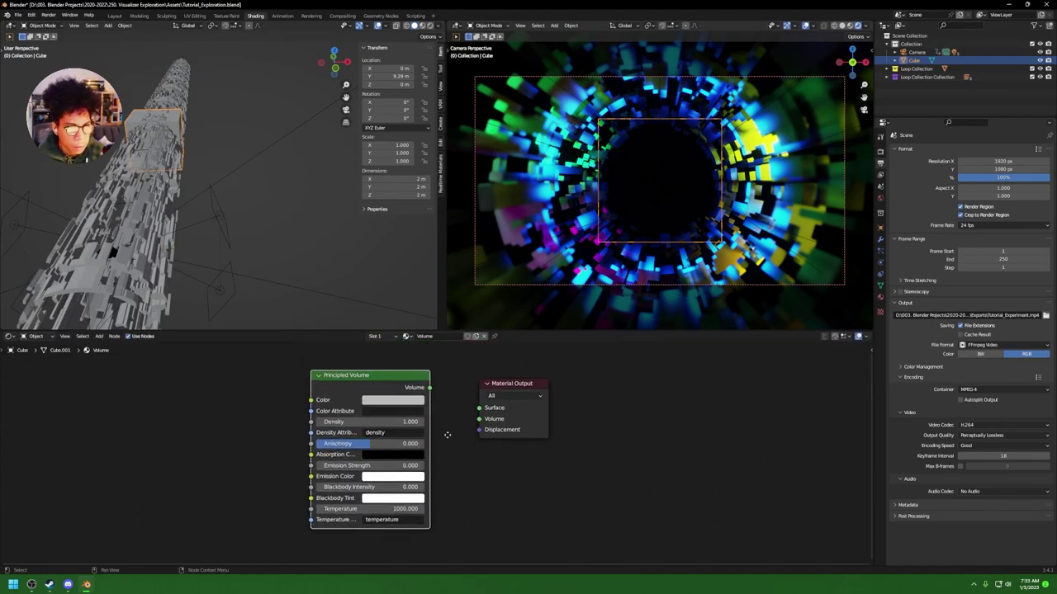
{"action": "left_click_drag", "start_coordinate": [429, 396], "coordinate": [479, 427]}
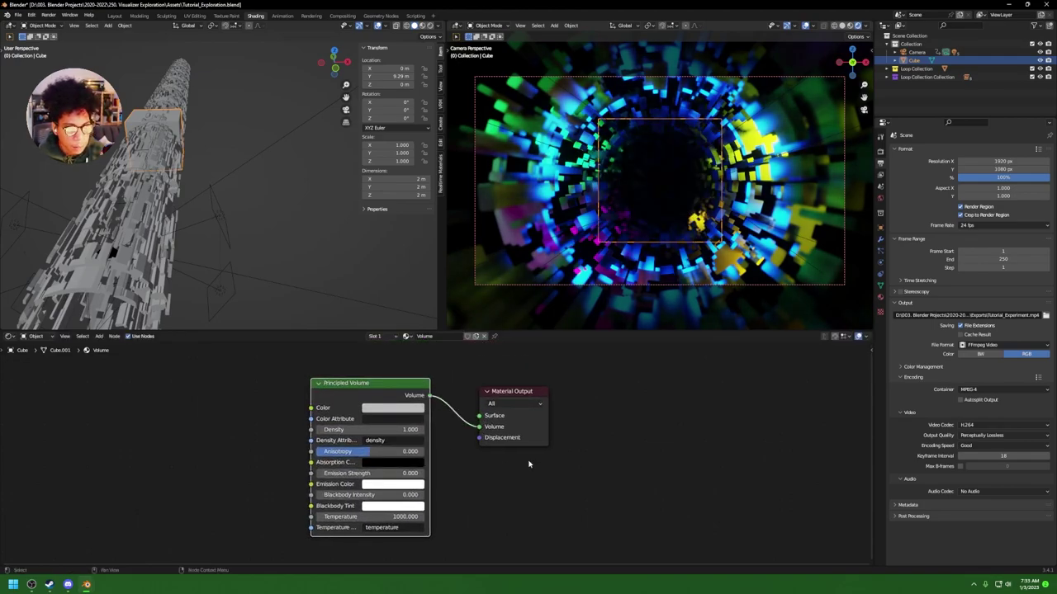
Step: Scale the cube uniformly to about 1.253 and move it along Y to about 10.14 m
{"action": "key", "text": "s"}
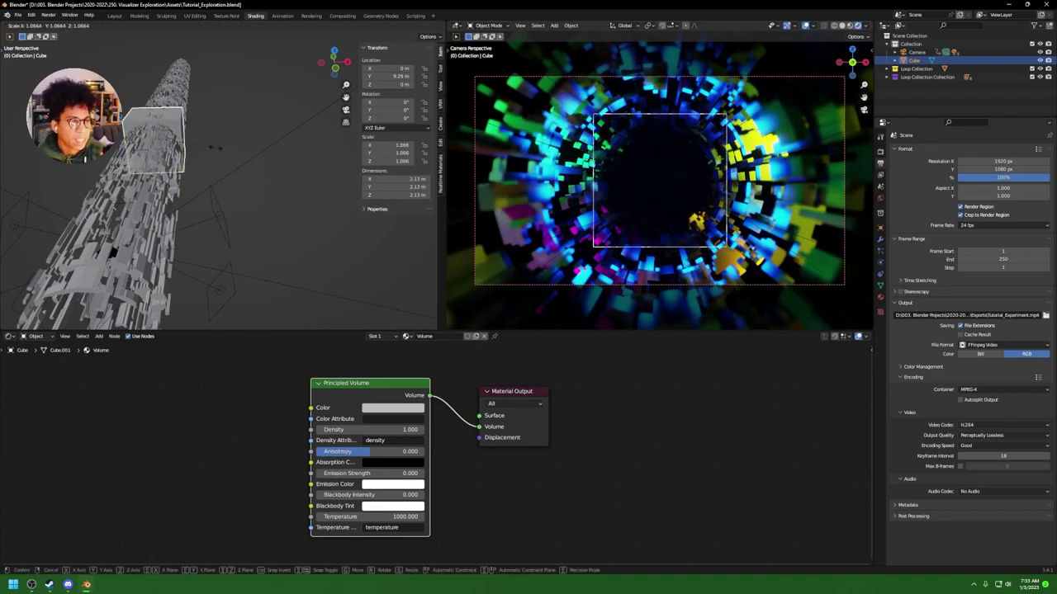
{"action": "left_click", "coordinate": [299, 199]}
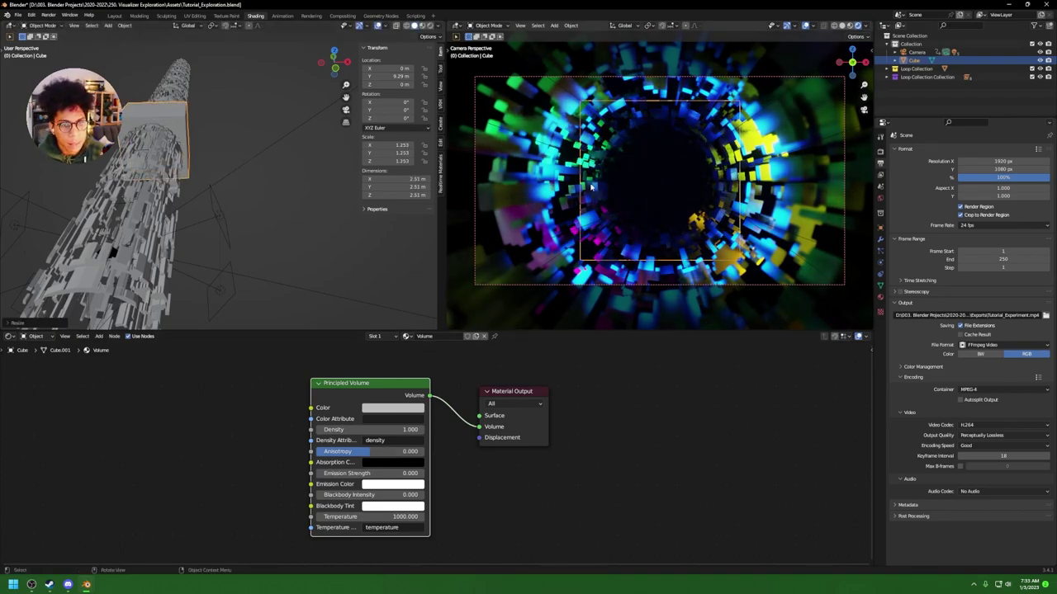
{"action": "key", "text": "g"}
{"action": "key", "text": "y"}
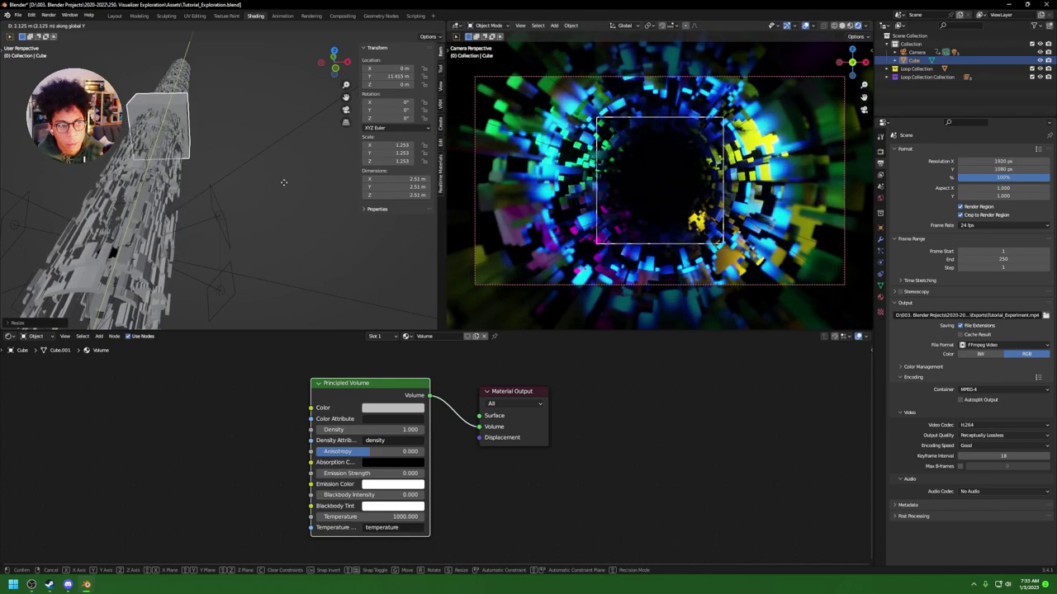
{"action": "left_click", "coordinate": [286, 186]}
Step: From the top view, reposition the volume cube along Y to about 9.73 m
{"action": "middle_click_drag", "start_coordinate": [287, 186], "coordinate": [247, 199]}
{"action": "key", "text": "KP_7"}
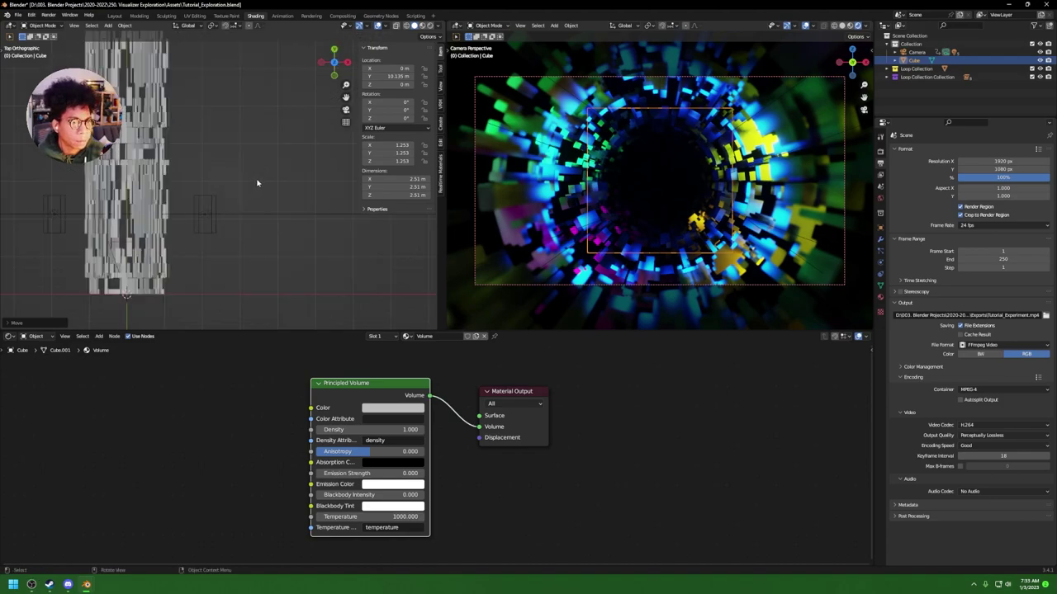
{"action": "key", "text": "g"}
{"action": "key", "text": "y"}
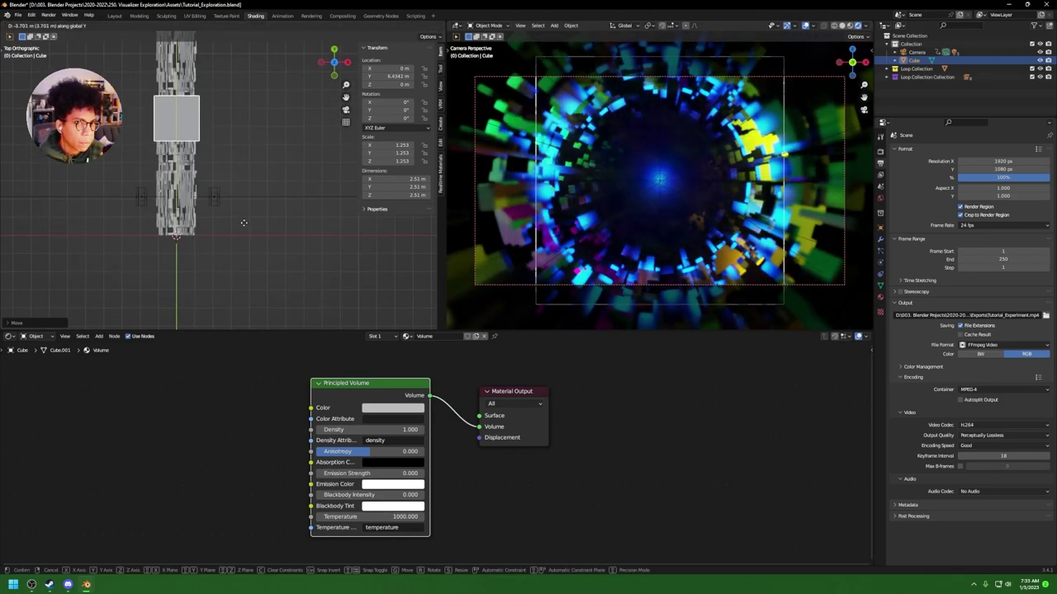
{"action": "left_click", "coordinate": [242, 165]}
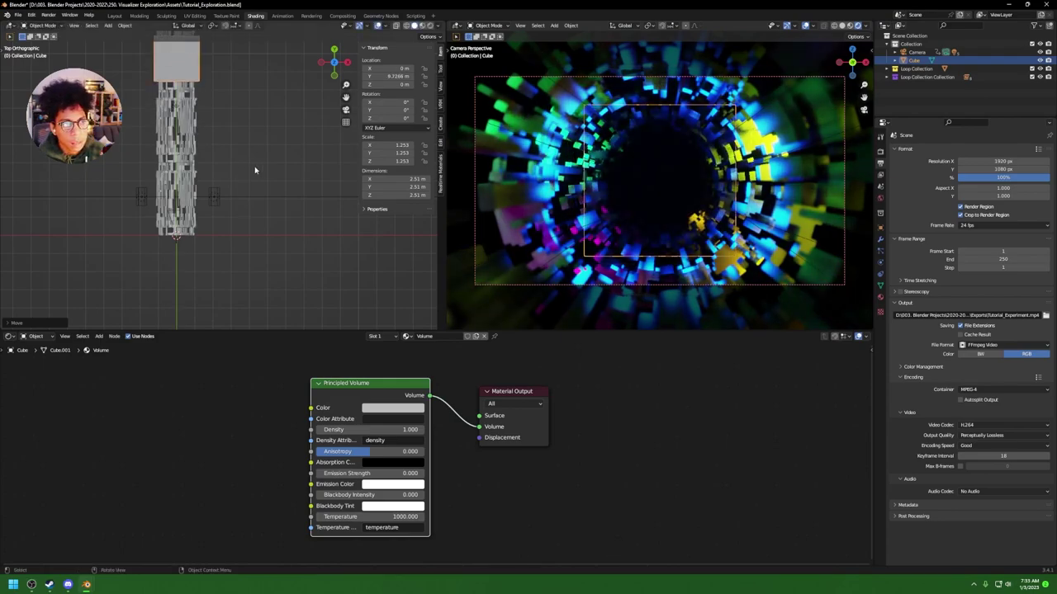
Step: Parent the volume cube to the camera, save the file, and play the animation to check the cube's motion
{"action": "middle_click_drag", "start_coordinate": [239, 163], "coordinate": [149, 128]}
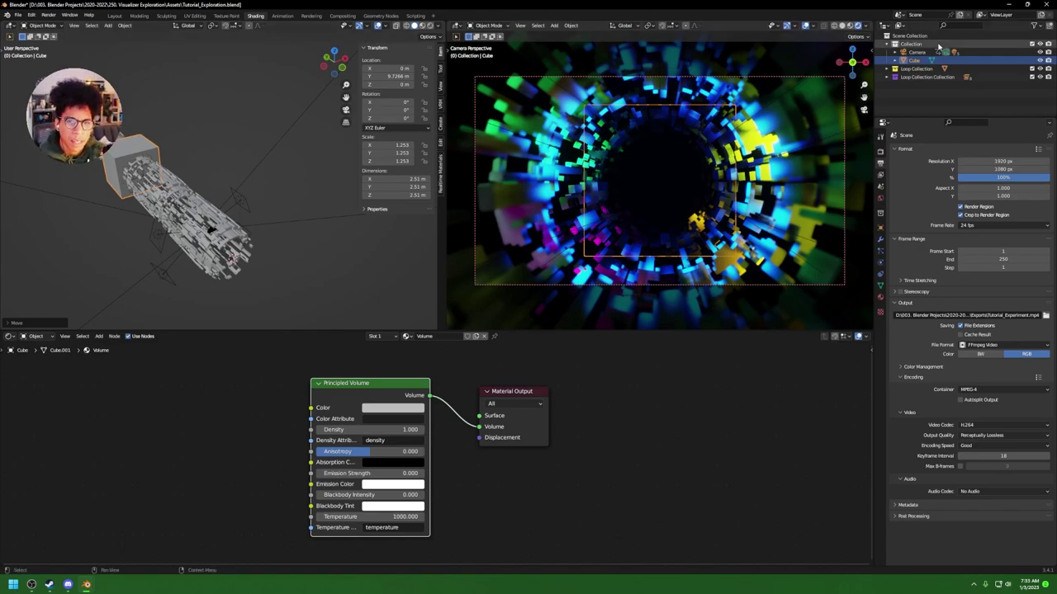
{"action": "left_click_drag", "start_coordinate": [916, 64], "coordinate": [917, 53]}
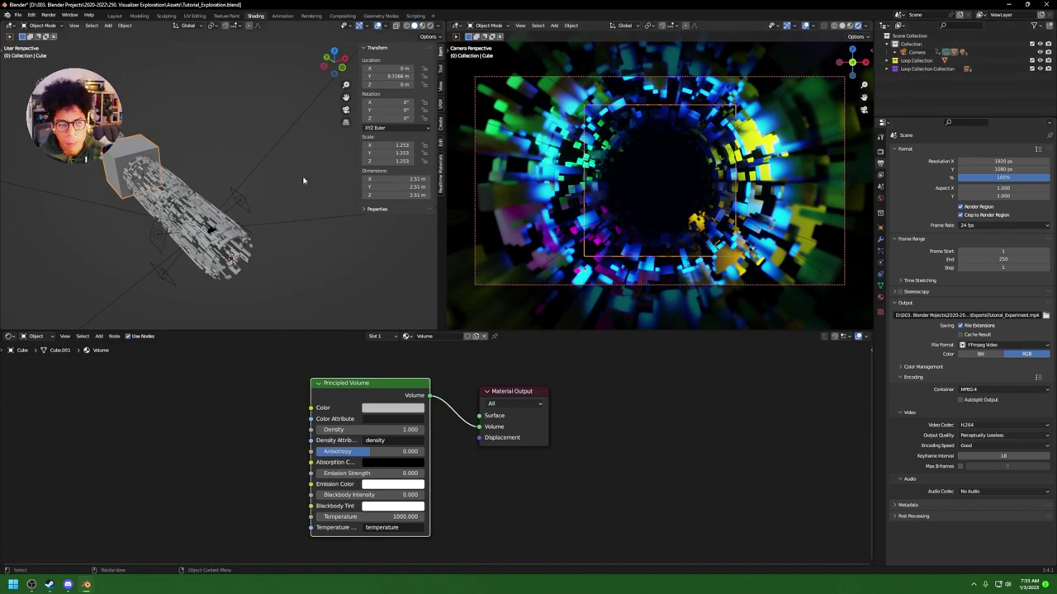
{"action": "key", "text": "ctrl+s"}
{"action": "key", "text": "space"}
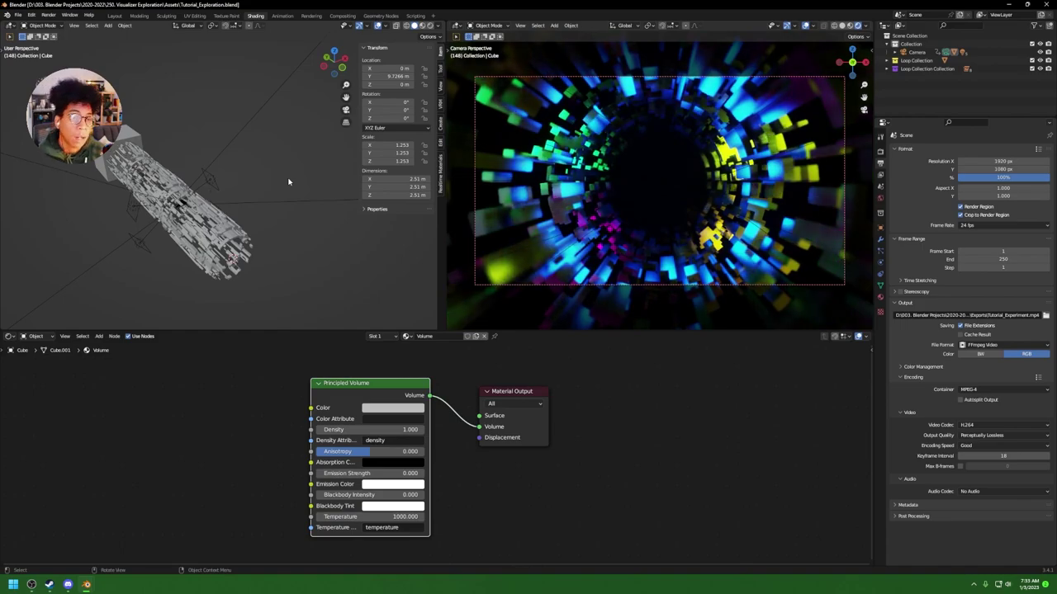
{"action": "key", "text": "Escape"}
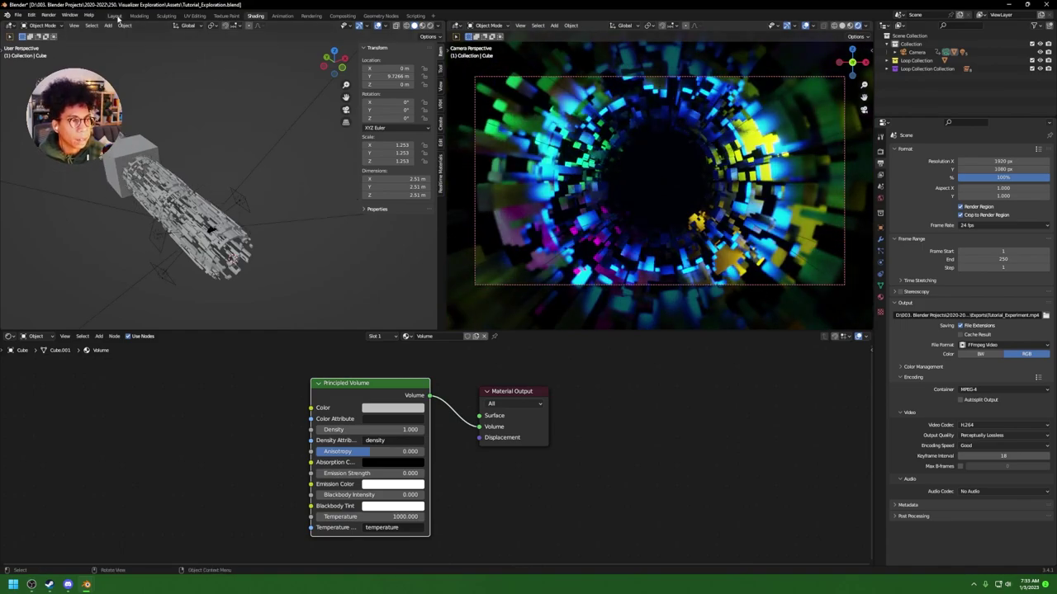
Step: In the Layout workspace, keyframe only the Y rotation of Main.Loop.Object at 0° on frame 0
{"action": "left_click", "coordinate": [116, 16]}
{"action": "scroll", "coordinate": [336, 203], "scroll_direction": "up", "scroll_amount": 4}
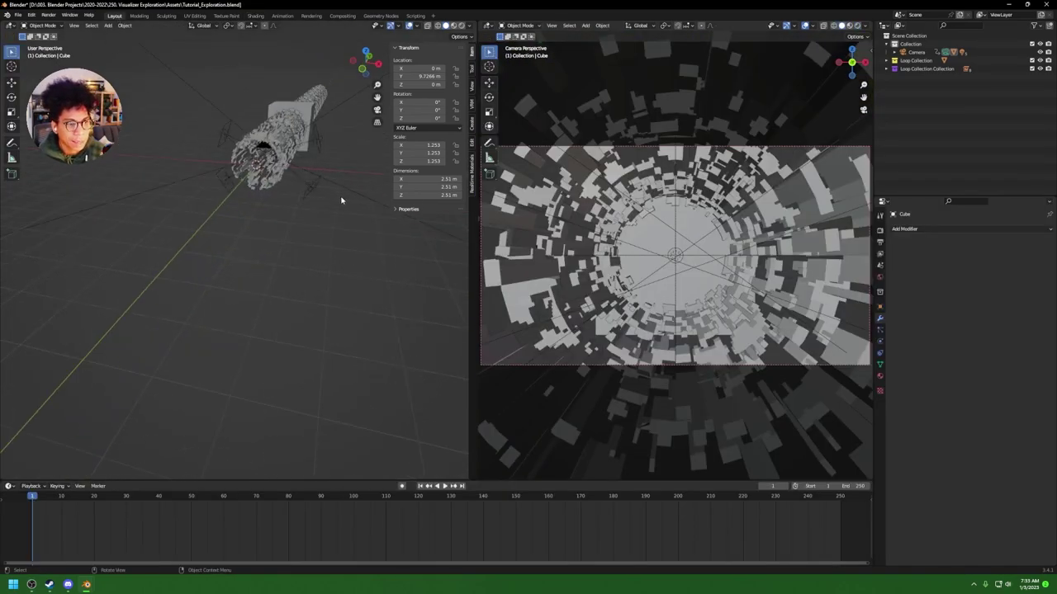
{"action": "middle_click_drag", "start_coordinate": [341, 201], "coordinate": [285, 306], "text": "shift"}
{"action": "left_click", "coordinate": [227, 258]}
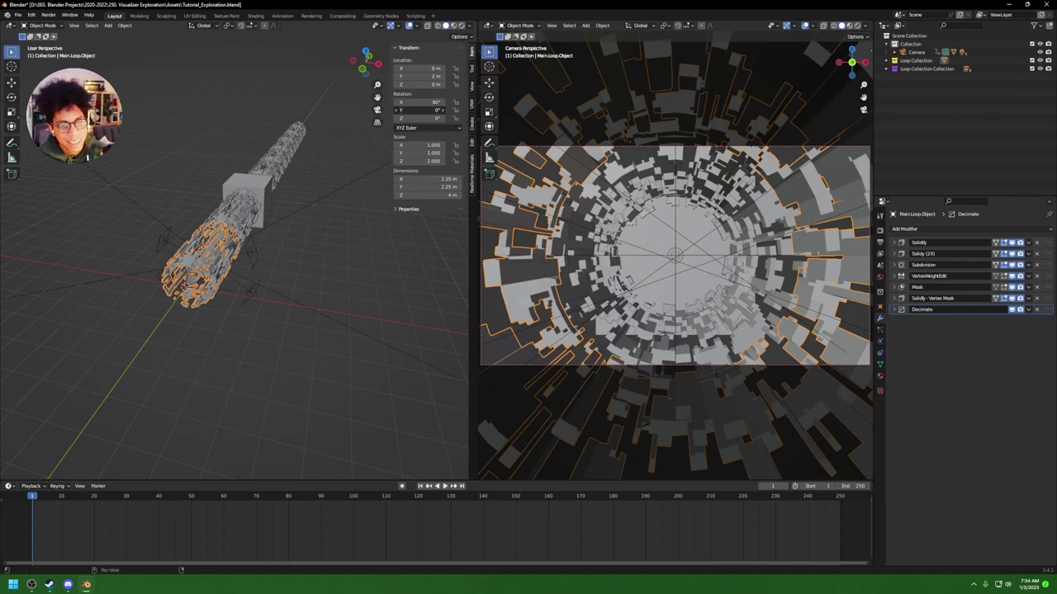
{"action": "mouse_move", "coordinate": [427, 110]}
{"action": "left_mouse_down"}
{"action": "mouse_move", "coordinate": [450, 110]}
{"action": "mouse_move", "coordinate": [428, 110]}
{"action": "left_mouse_up"}
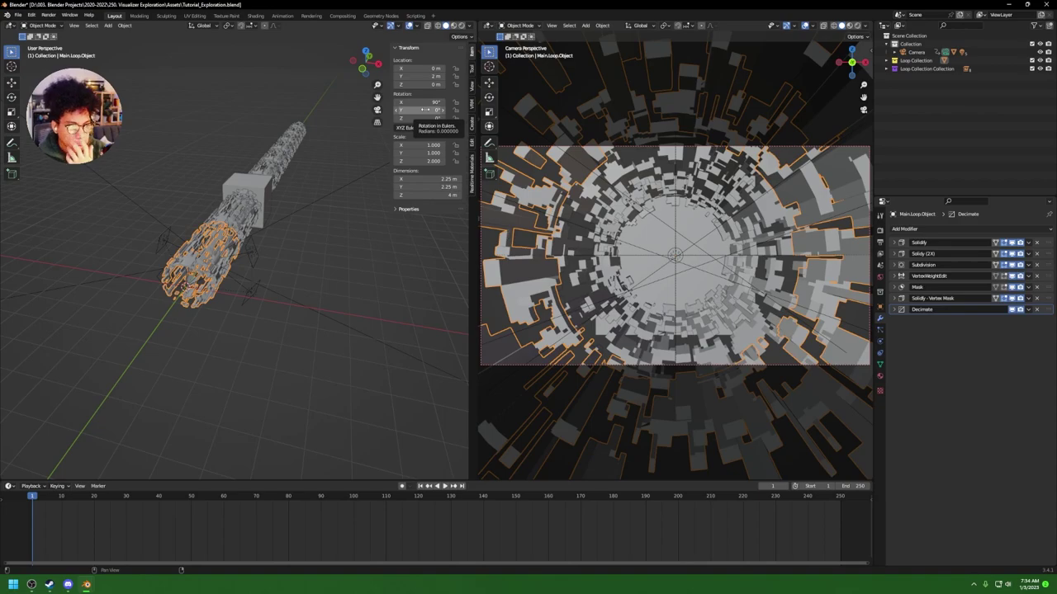
{"action": "key", "text": "Left"}
{"action": "right_click", "coordinate": [423, 110]}
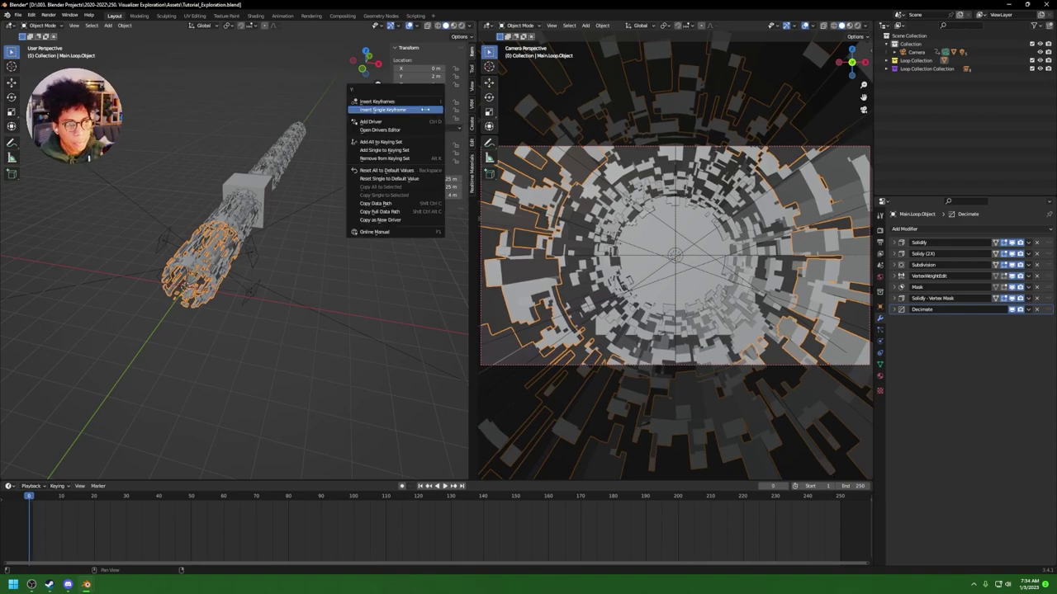
{"action": "left_click", "coordinate": [421, 109]}
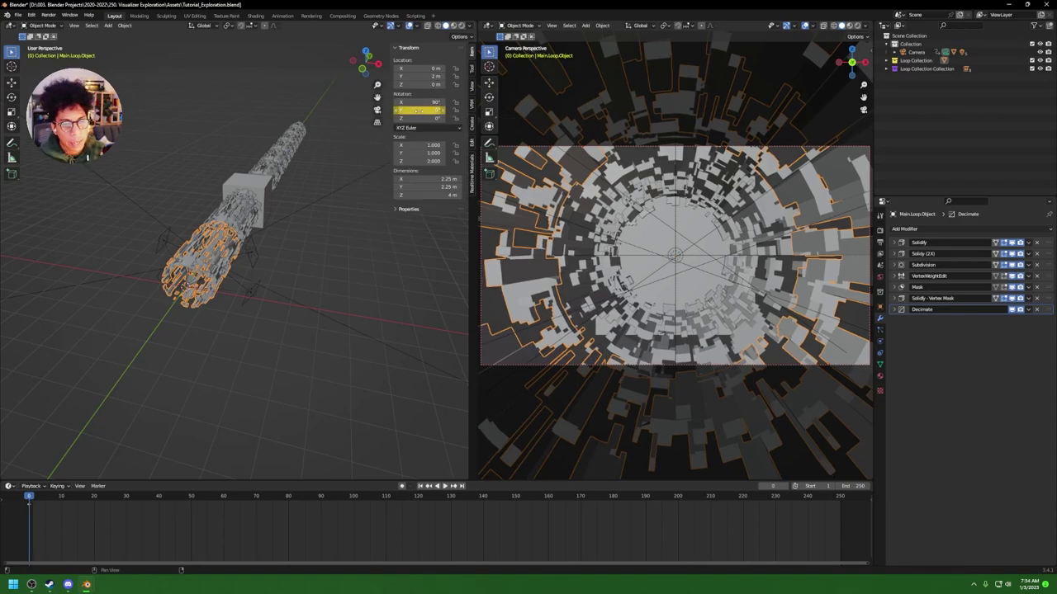
{"action": "left_click", "coordinate": [887, 61]}
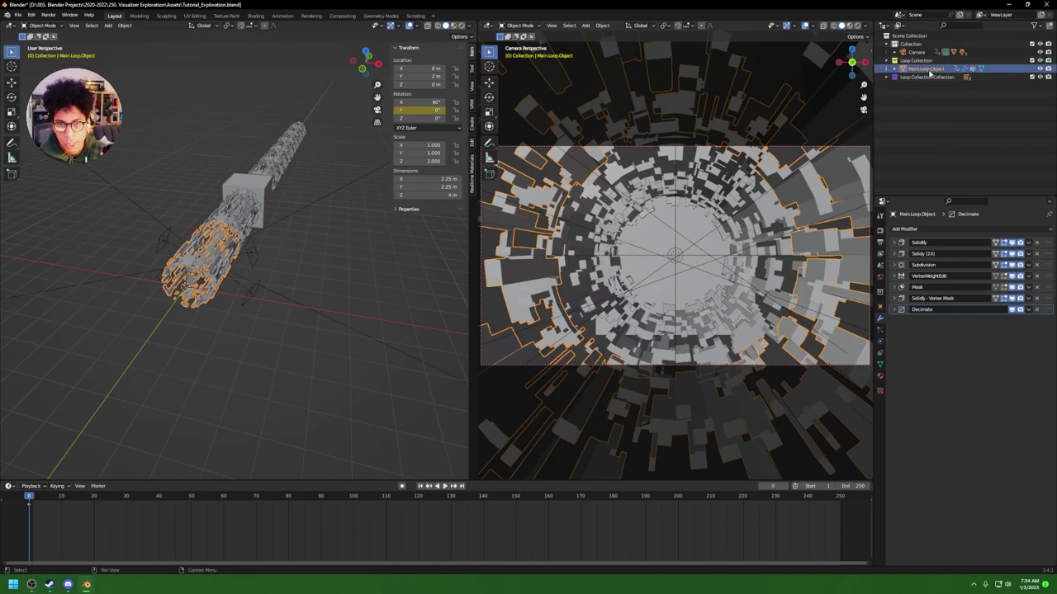
Step: At frame 250, set Main.Loop.Object's Y rotation to 360° and keyframe it
{"action": "key", "text": "shift+Right"}
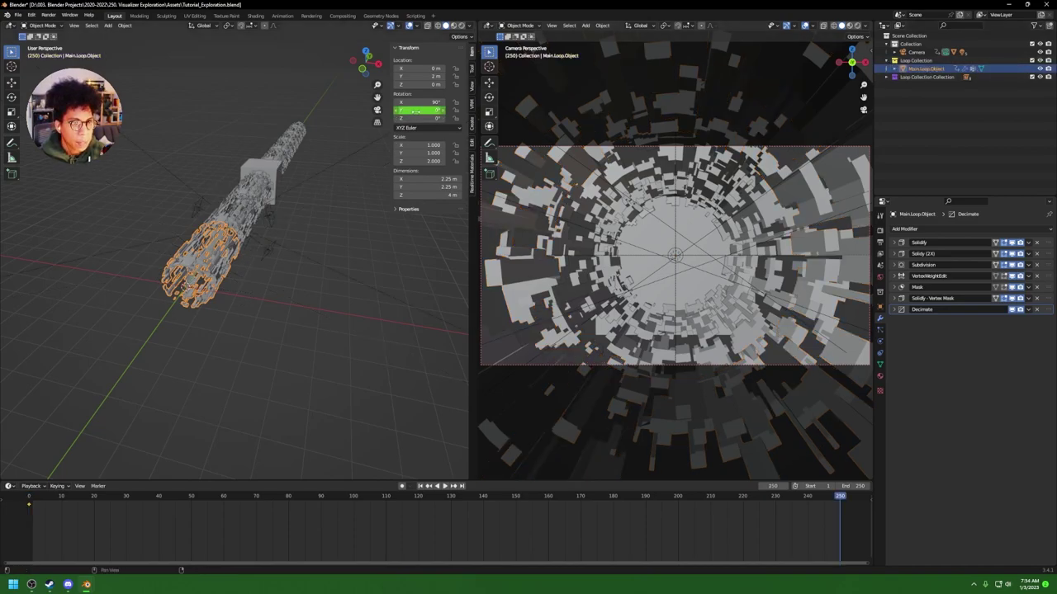
{"action": "left_click", "coordinate": [417, 110]}
{"action": "type", "text": "360"}
{"action": "key", "text": "Return"}
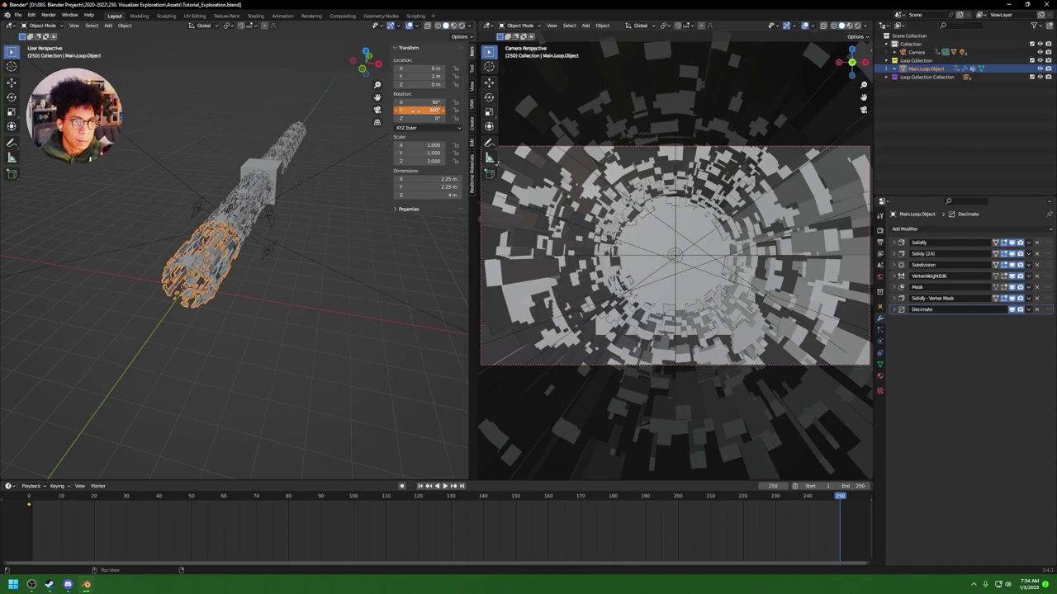
{"action": "right_click", "coordinate": [416, 110]}
{"action": "left_click", "coordinate": [416, 104]}
Step: Preview the tunnel rotation during playback in the Shading workspace's rendered camera view and save the file
{"action": "key", "text": "space"}
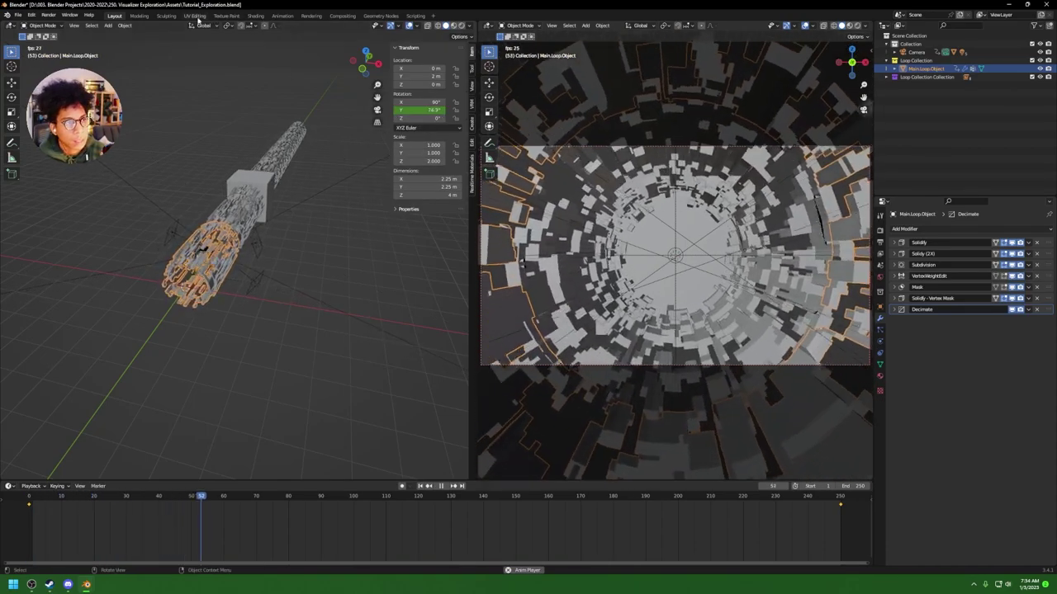
{"action": "left_click", "coordinate": [255, 15]}
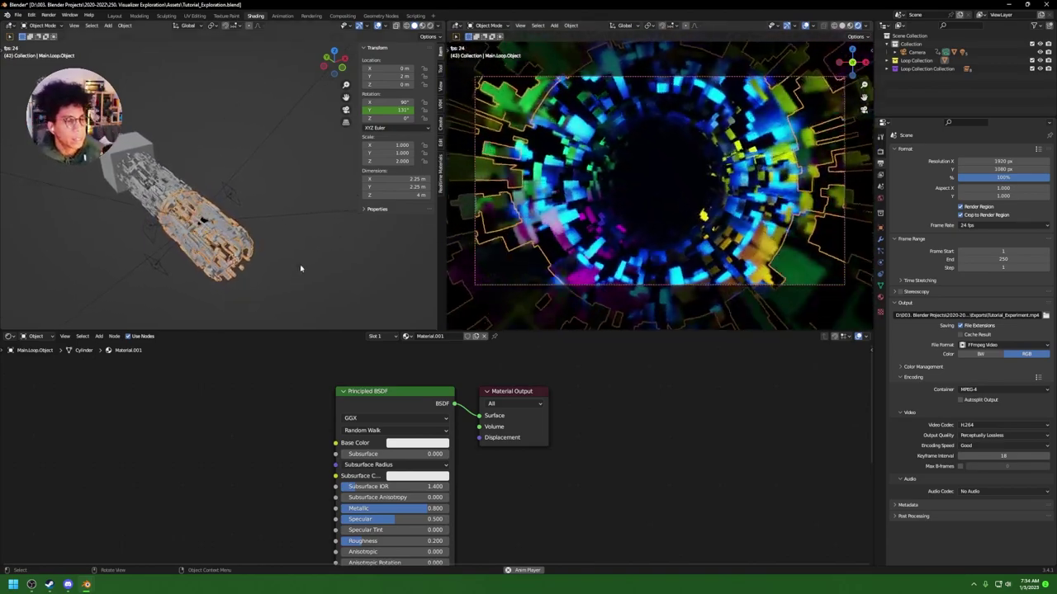
{"action": "middle_click_drag", "start_coordinate": [300, 269], "coordinate": [227, 169]}
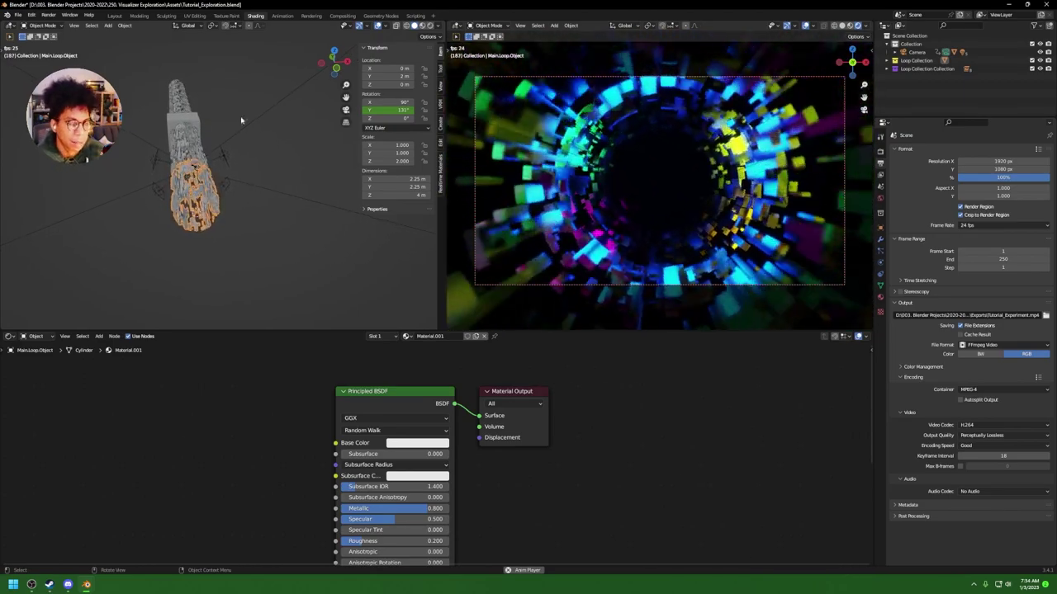
{"action": "key", "text": "ctrl+s"}
{"action": "key", "text": "space"}
Step: Save the file from the Compositing workspace and review the scene's output properties
{"action": "left_click", "coordinate": [342, 15]}
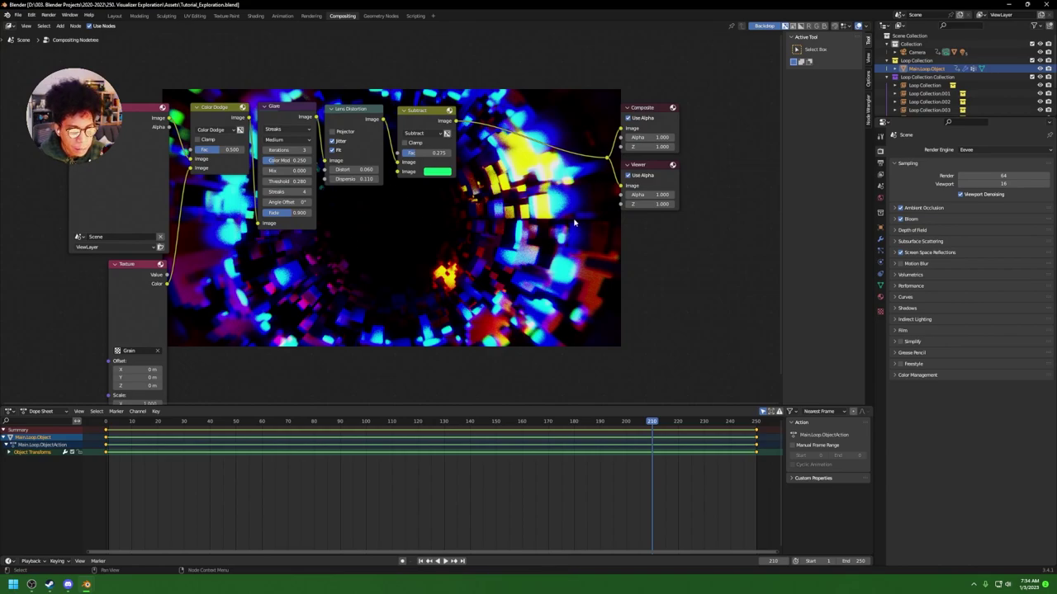
{"action": "key", "text": "ctrl+s"}
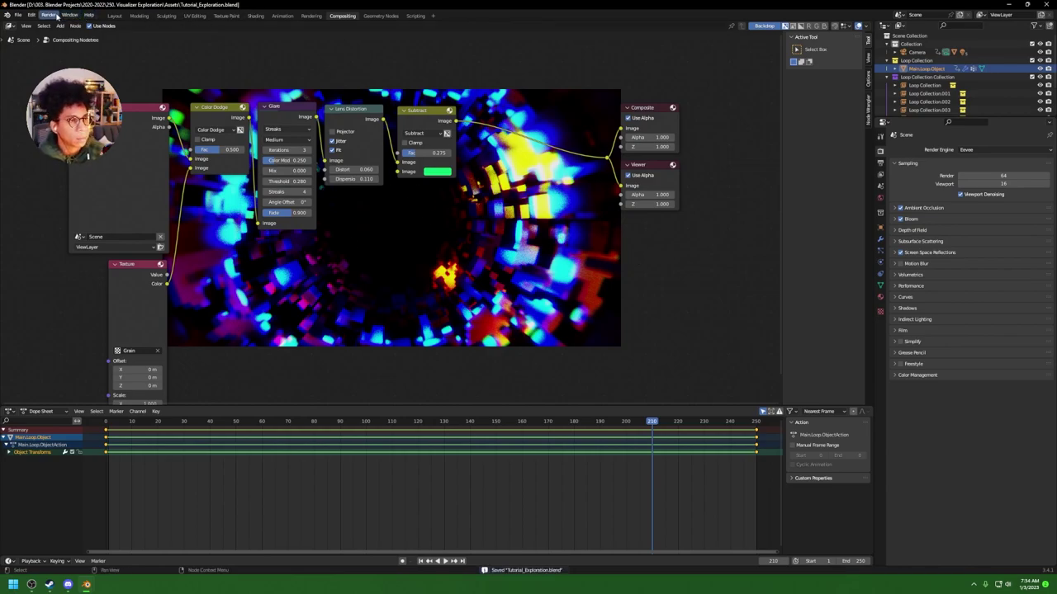
{"action": "left_click", "coordinate": [48, 16]}
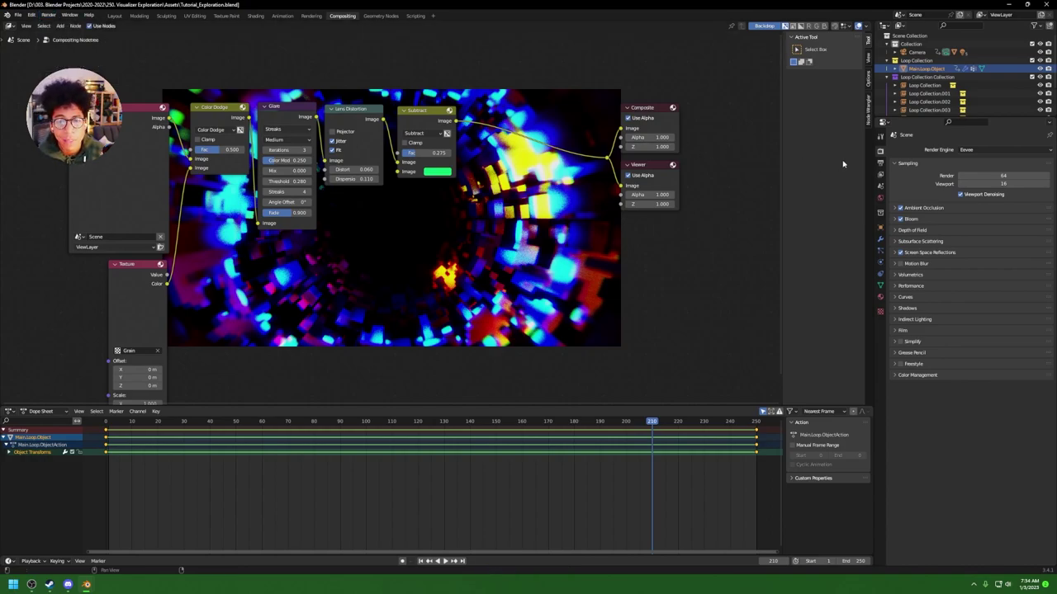
{"action": "left_click", "coordinate": [881, 163]}
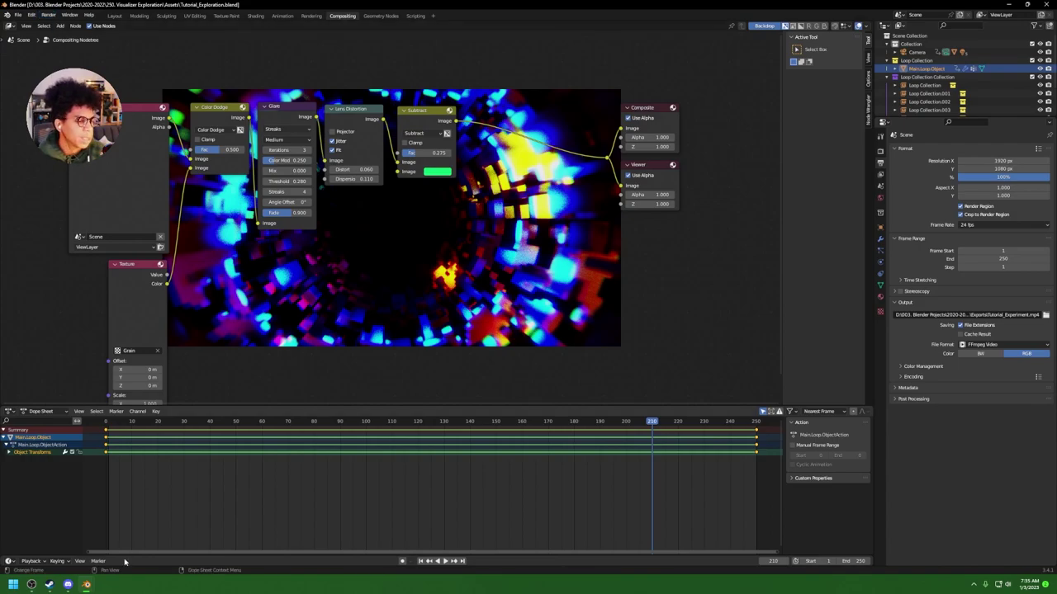
{"action": "left_click", "coordinate": [33, 584]}
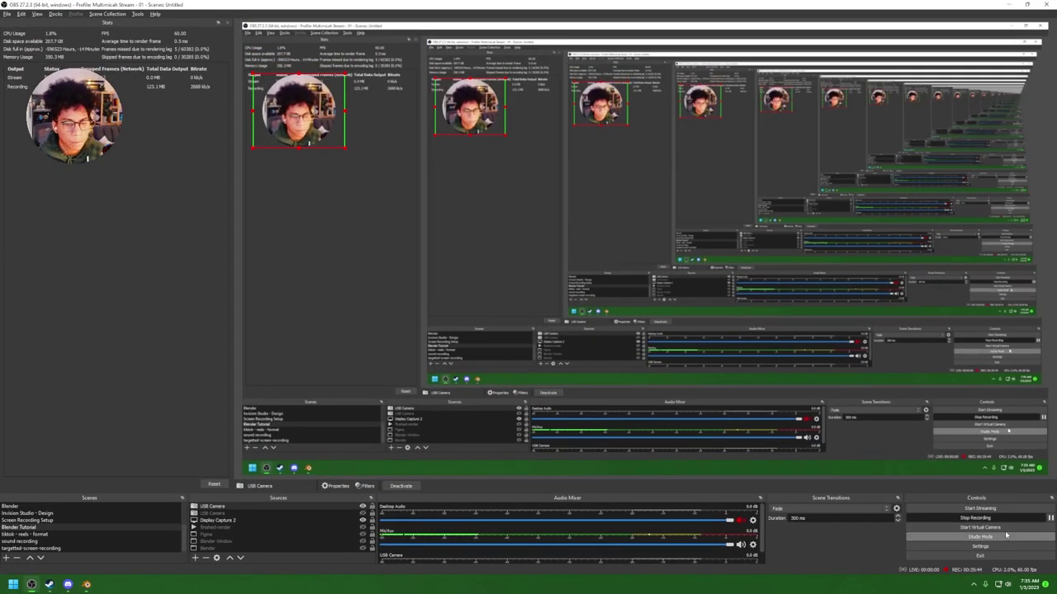